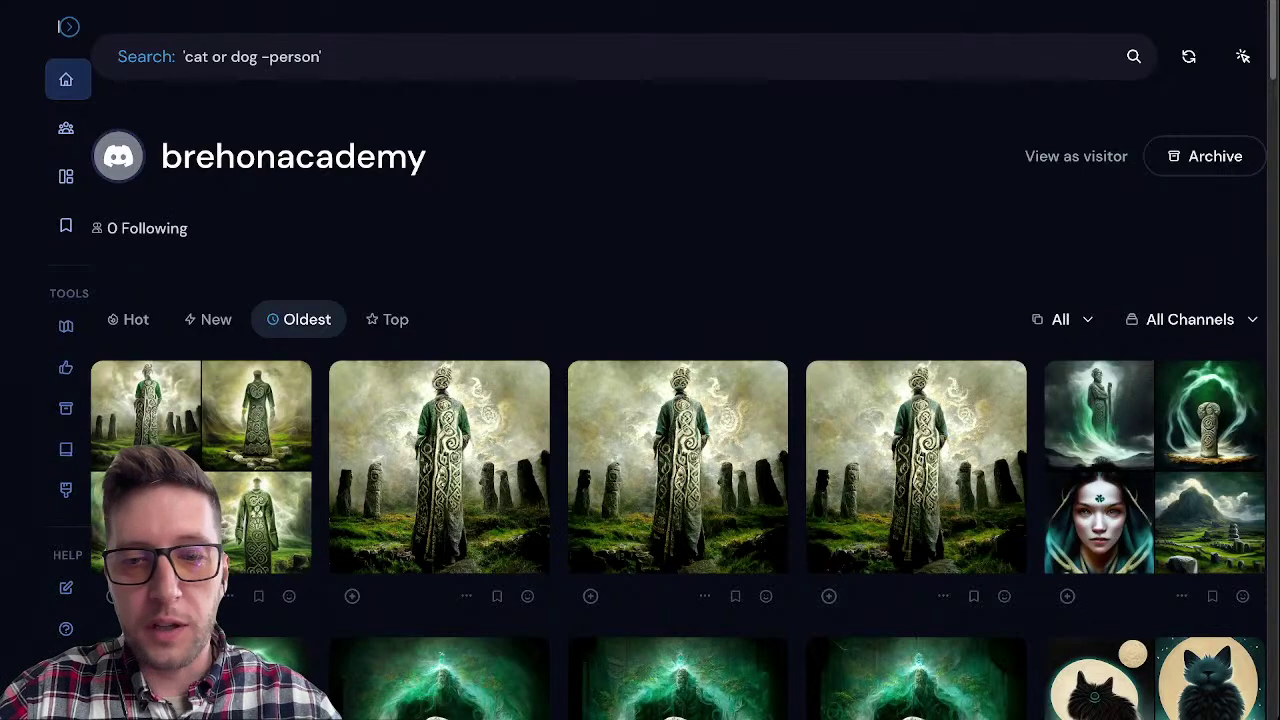
Step: View the oldest four-image grid with the prompt "gods of ancient ireland, celtic clothing, magical, mystical" enlarged, and close it
scroll(679, 369, down, 2)
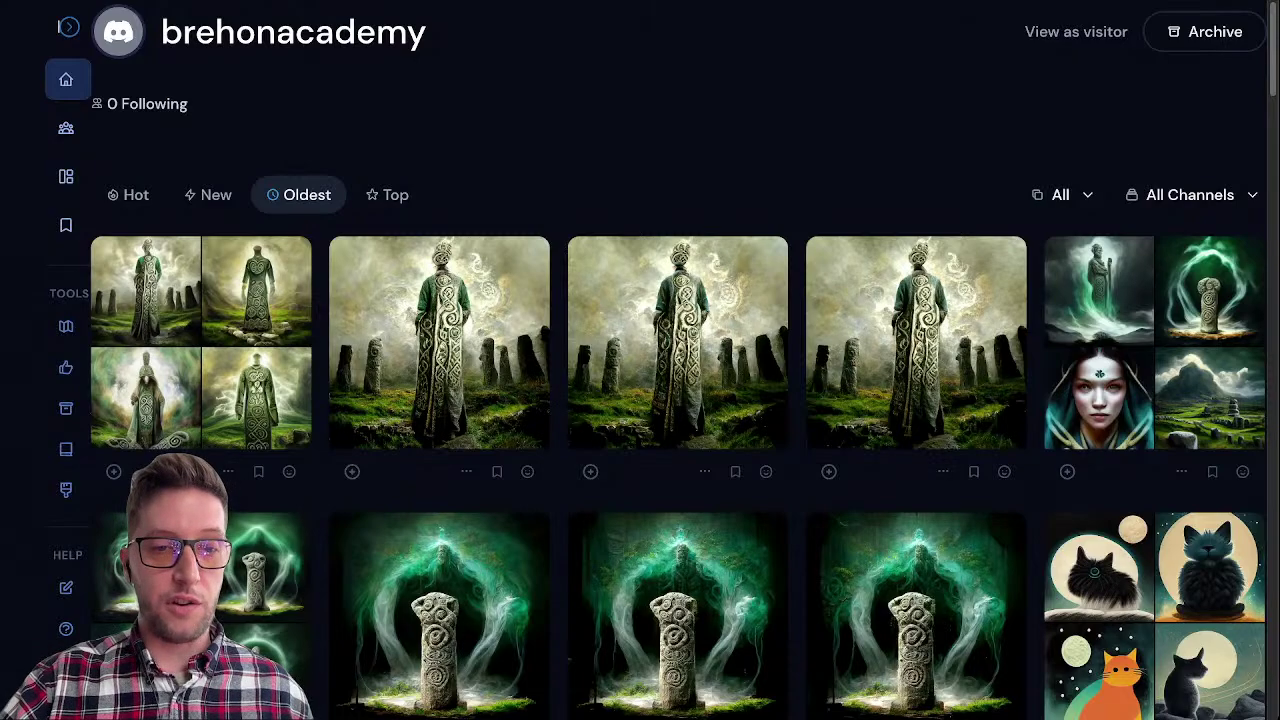
mouse_move(200, 480)
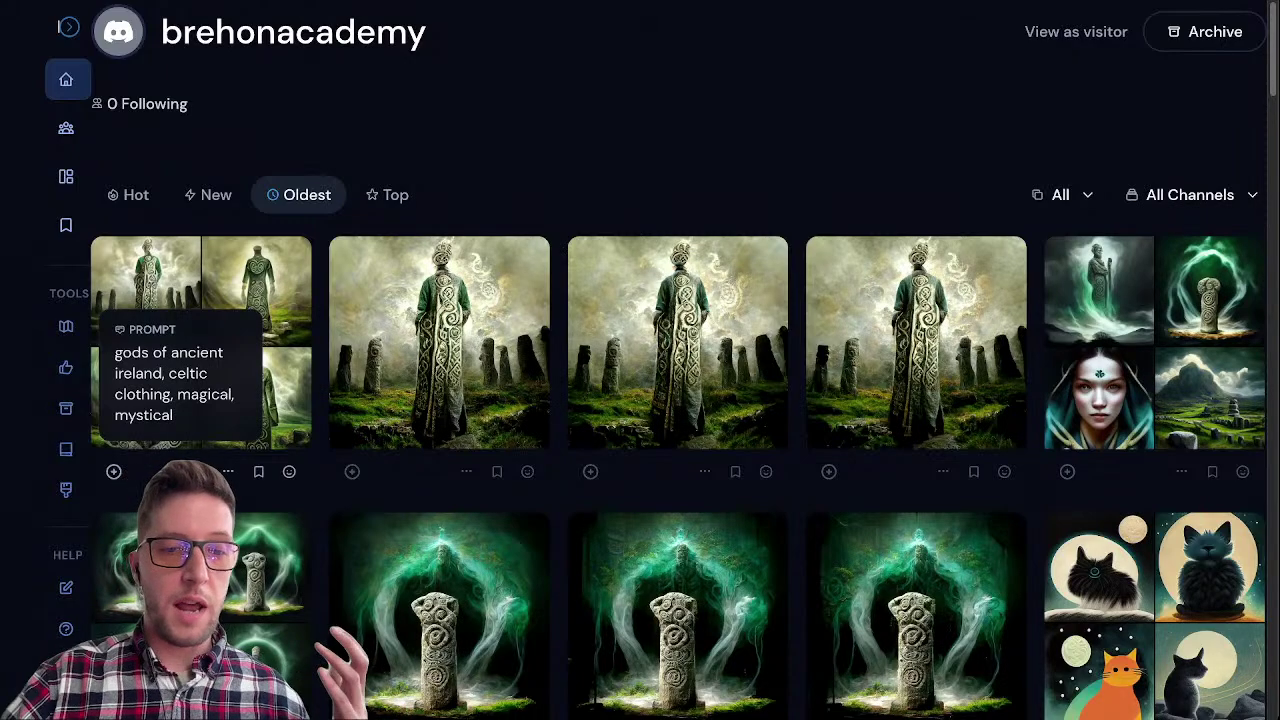
click(200, 400)
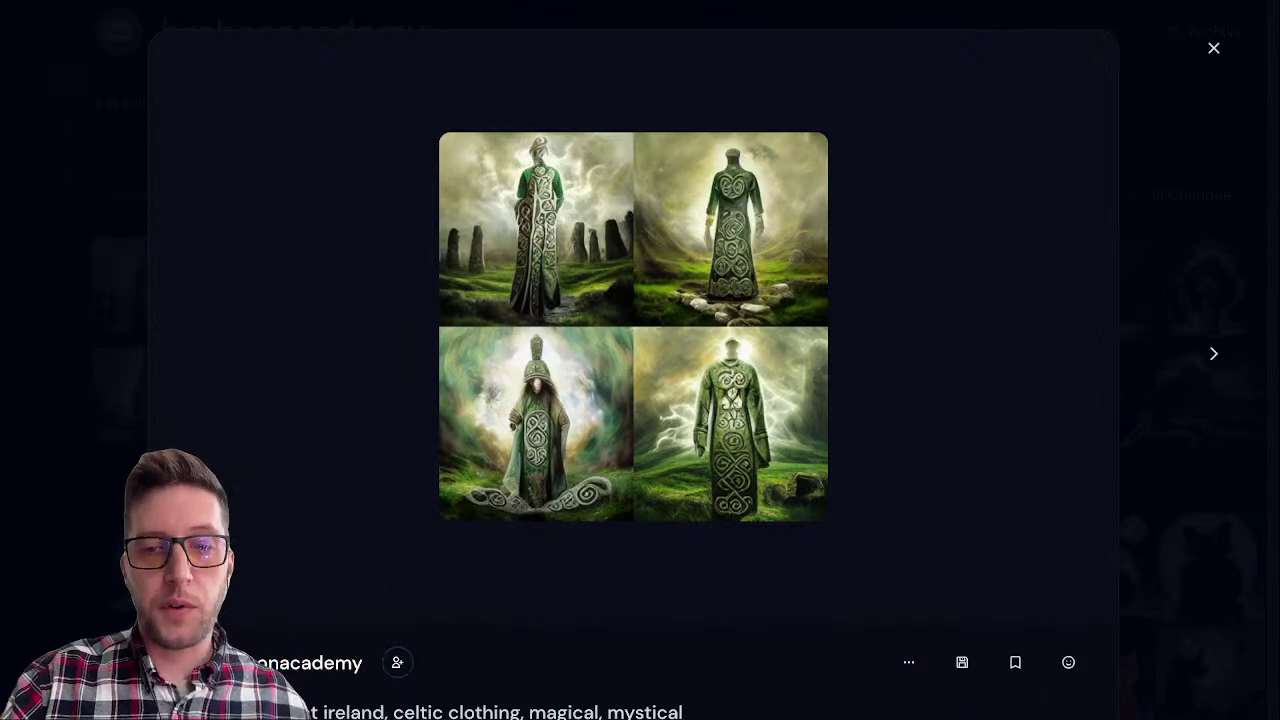
click(1213, 48)
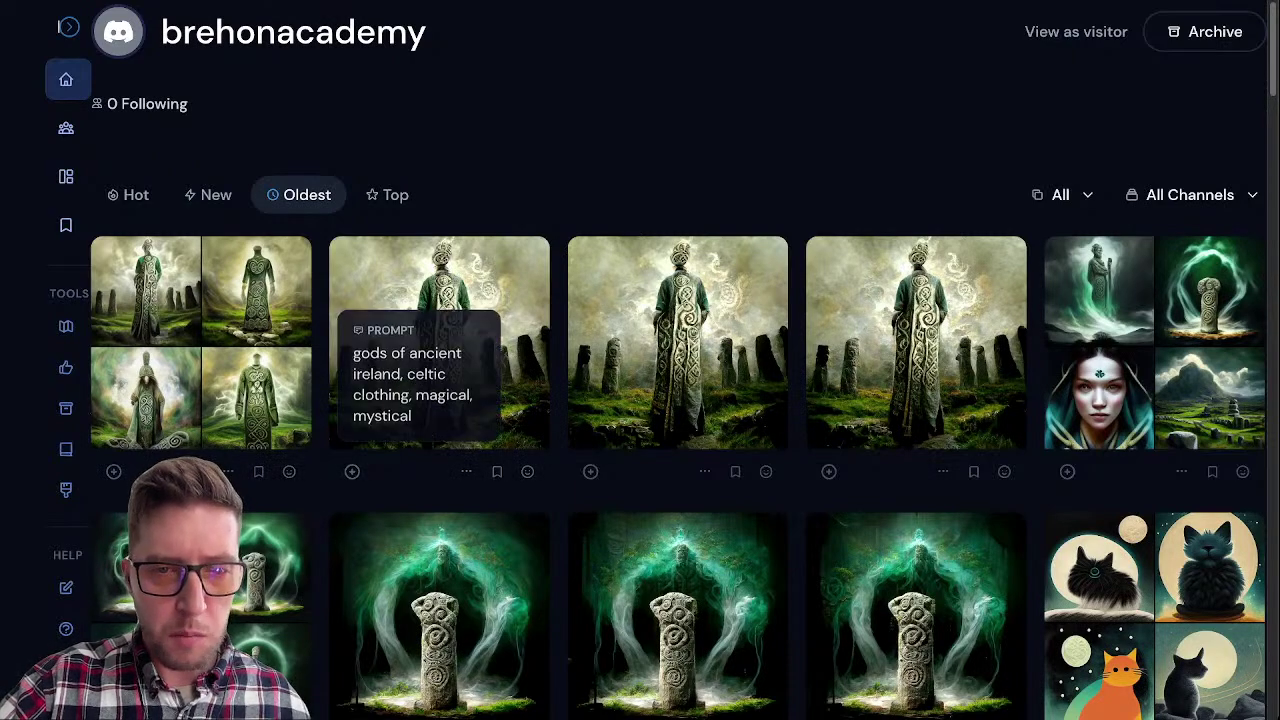
Step: View the single robed-figure image beside the first grid enlarged, and close it
click(440, 340)
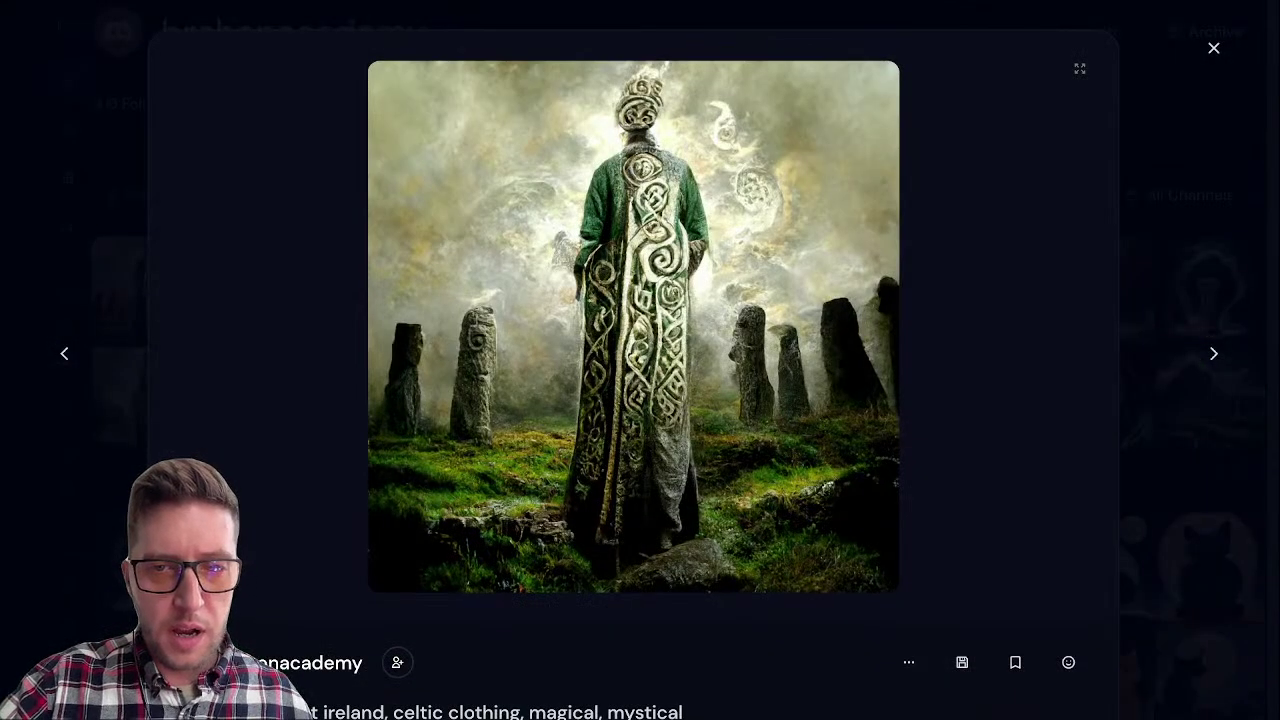
scroll(633, 360, down, 1)
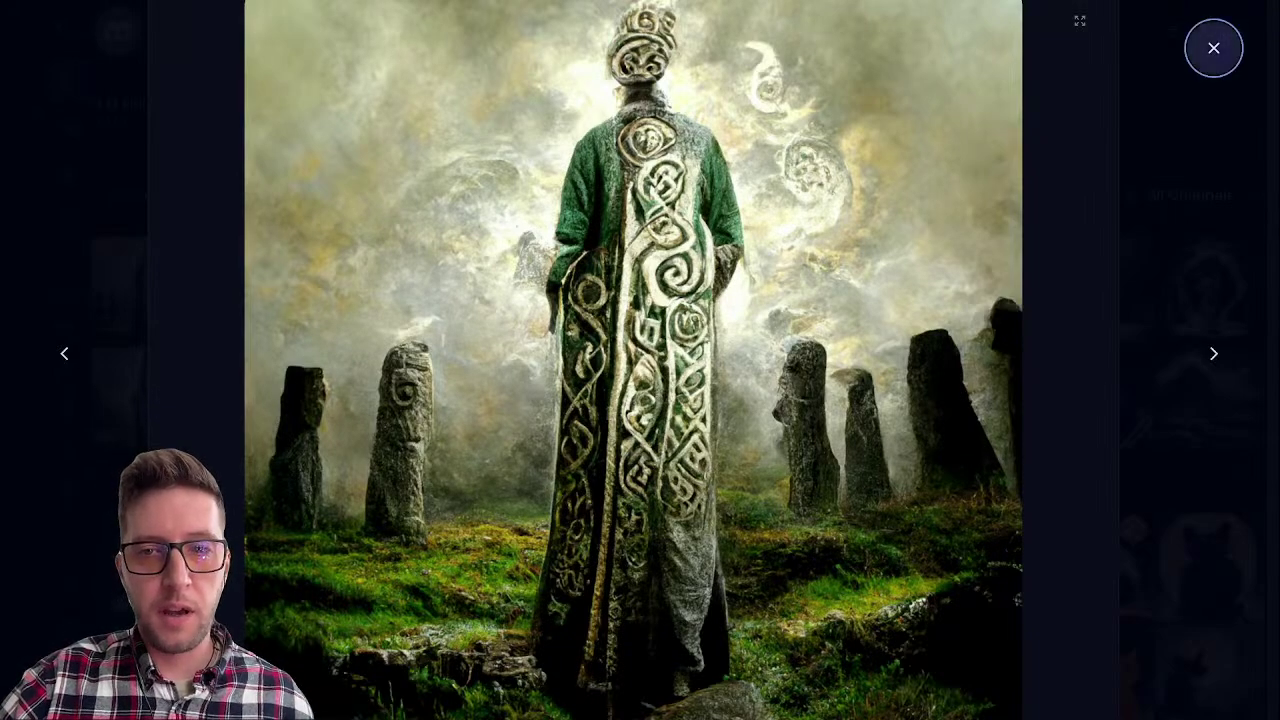
click(1213, 47)
Step: View the middle carved standing stone image with the prompt "gods of ancient ireland, celtic, magical, hyper realistic" enlarged, and return to the gallery
scroll(683, 400, down, 3)
scroll(683, 400, down, 3)
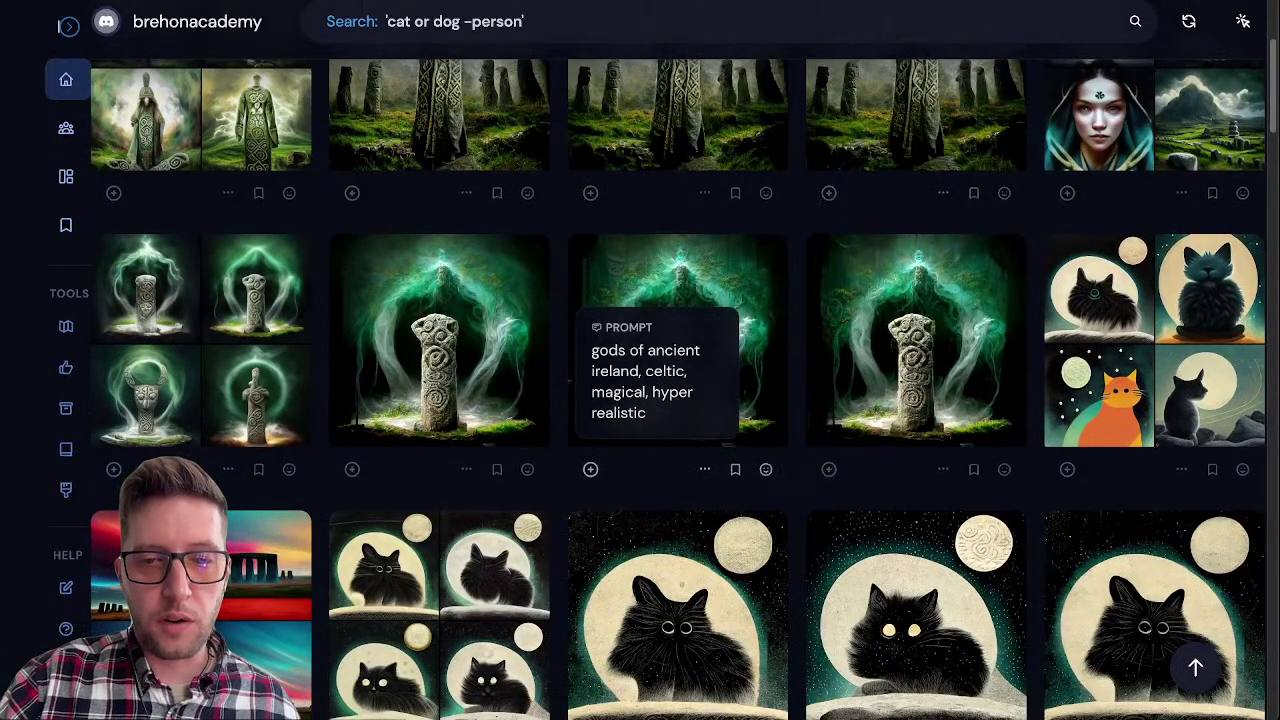
click(660, 390)
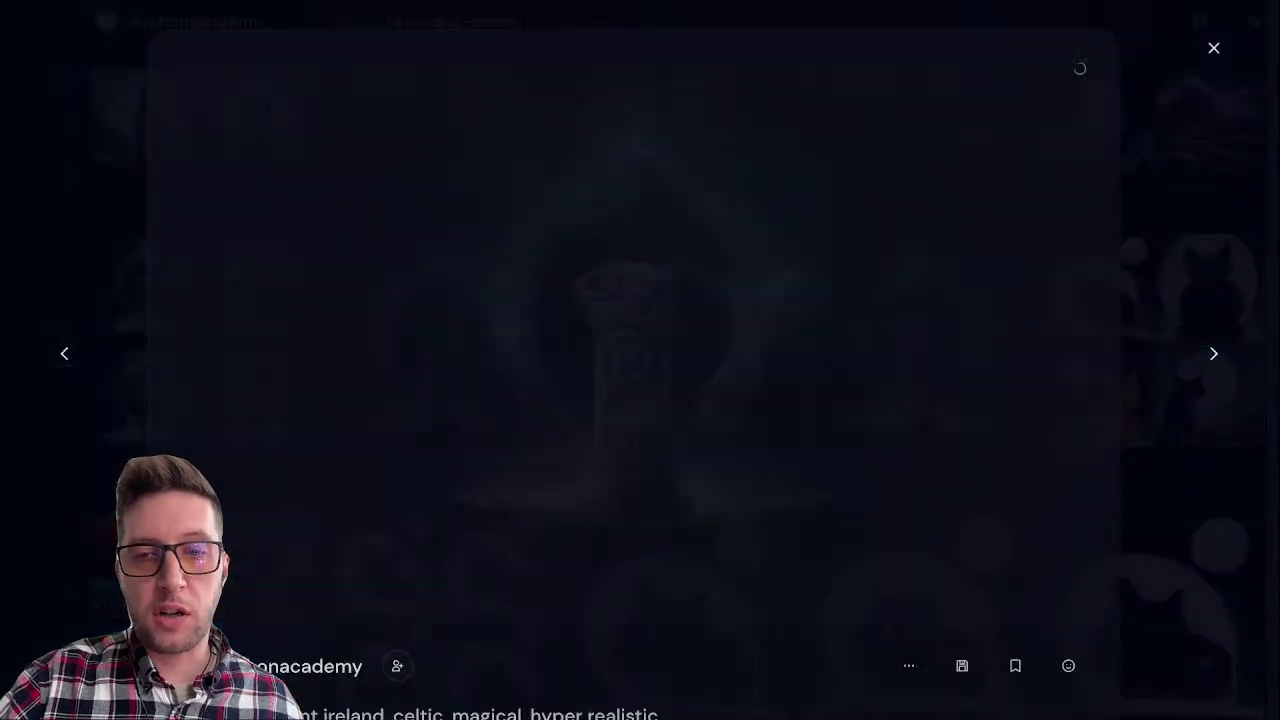
scroll(928, 505, down, 3)
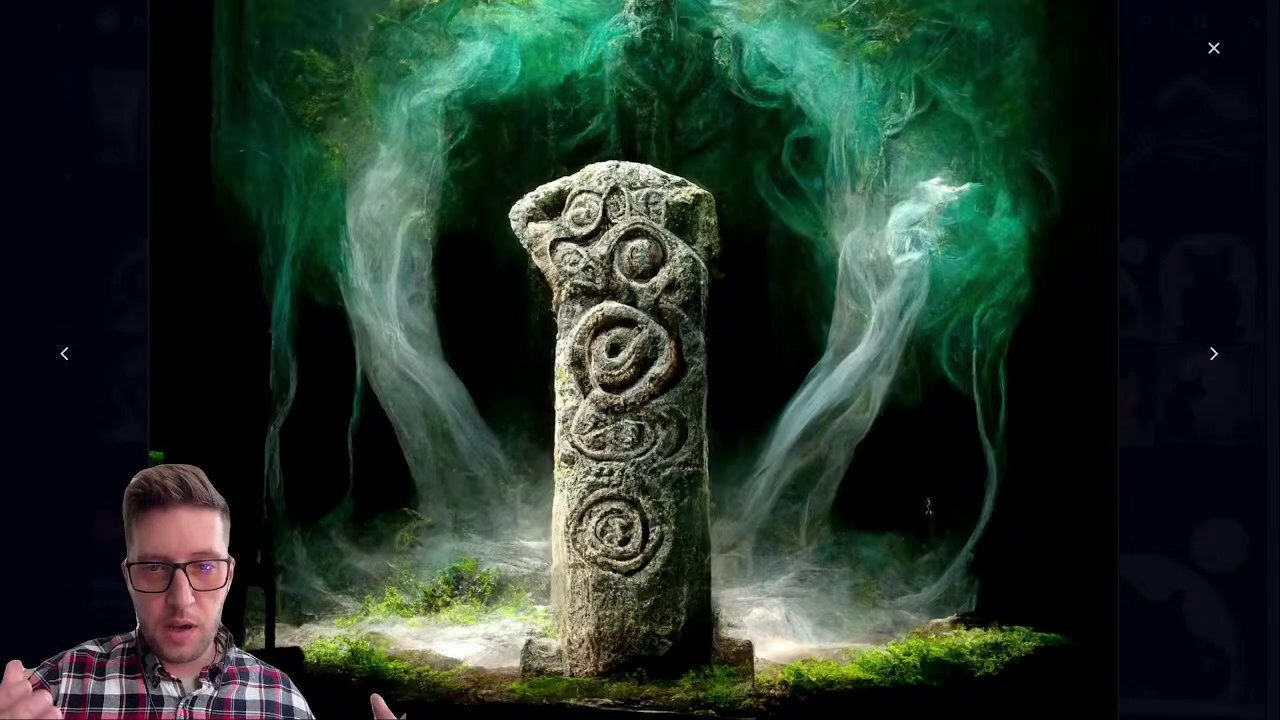
scroll(609, 360, down, 1)
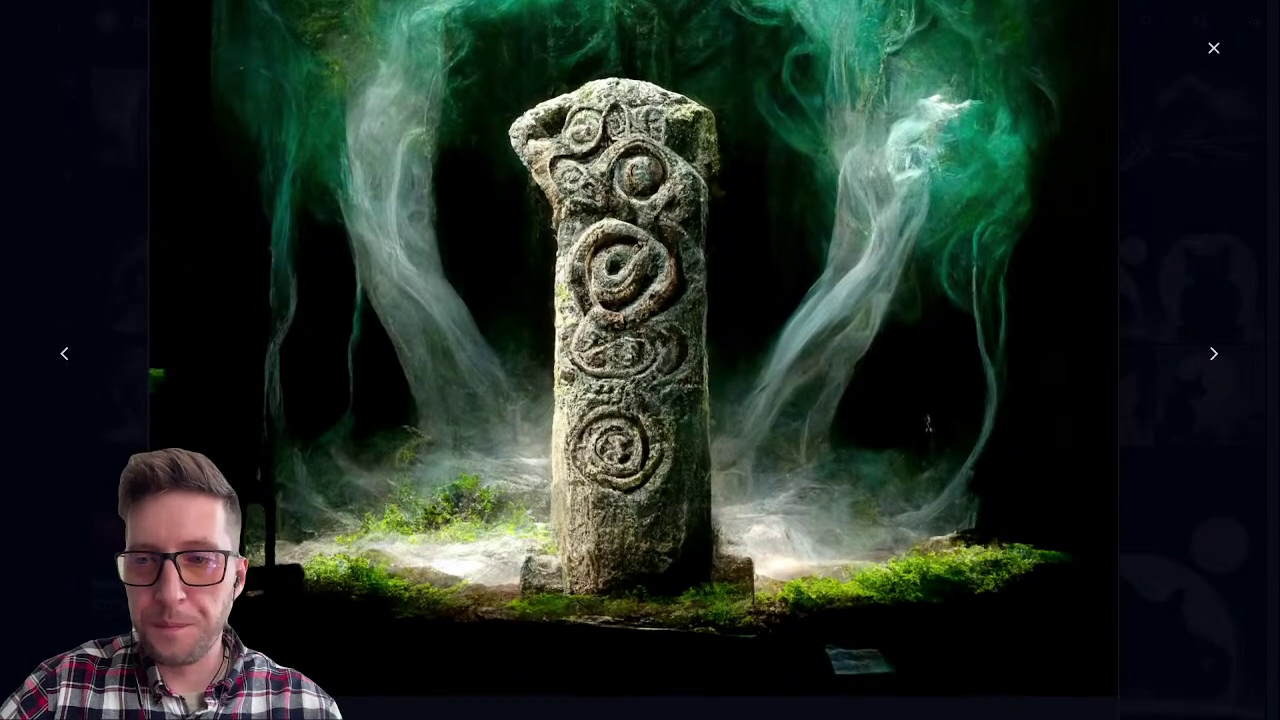
key(Escape)
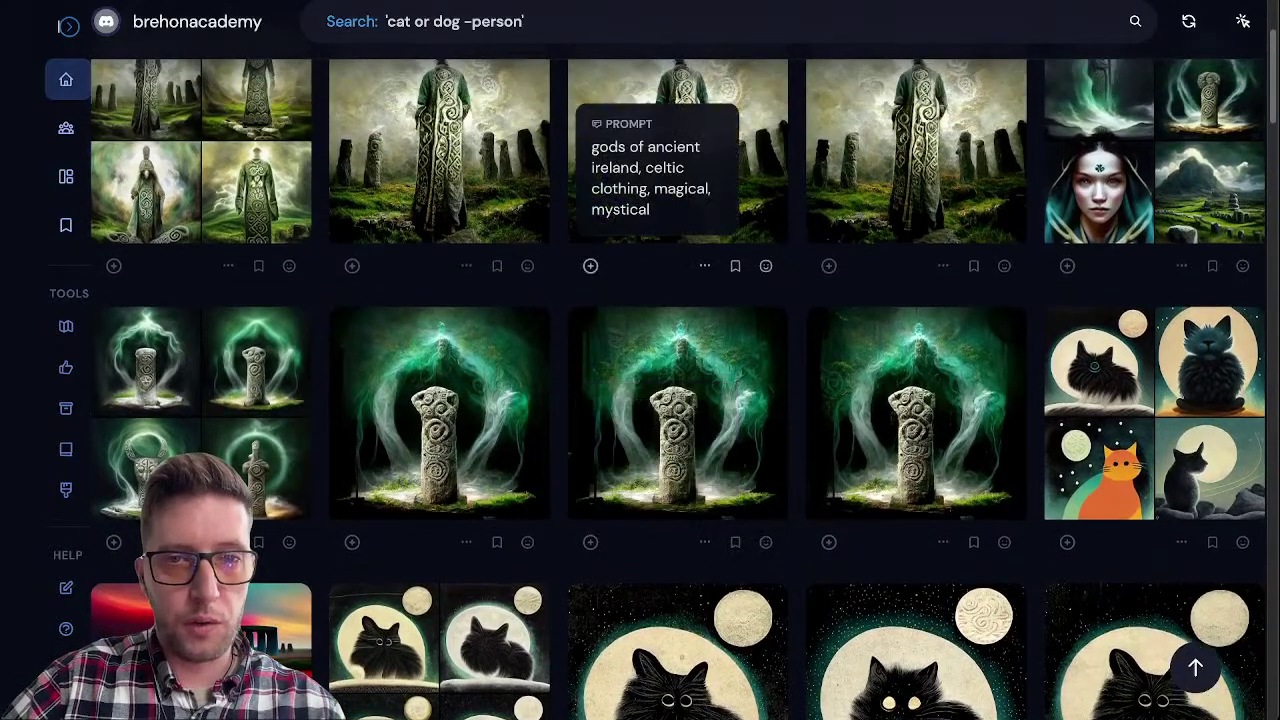
scroll(640, 360, up, 1)
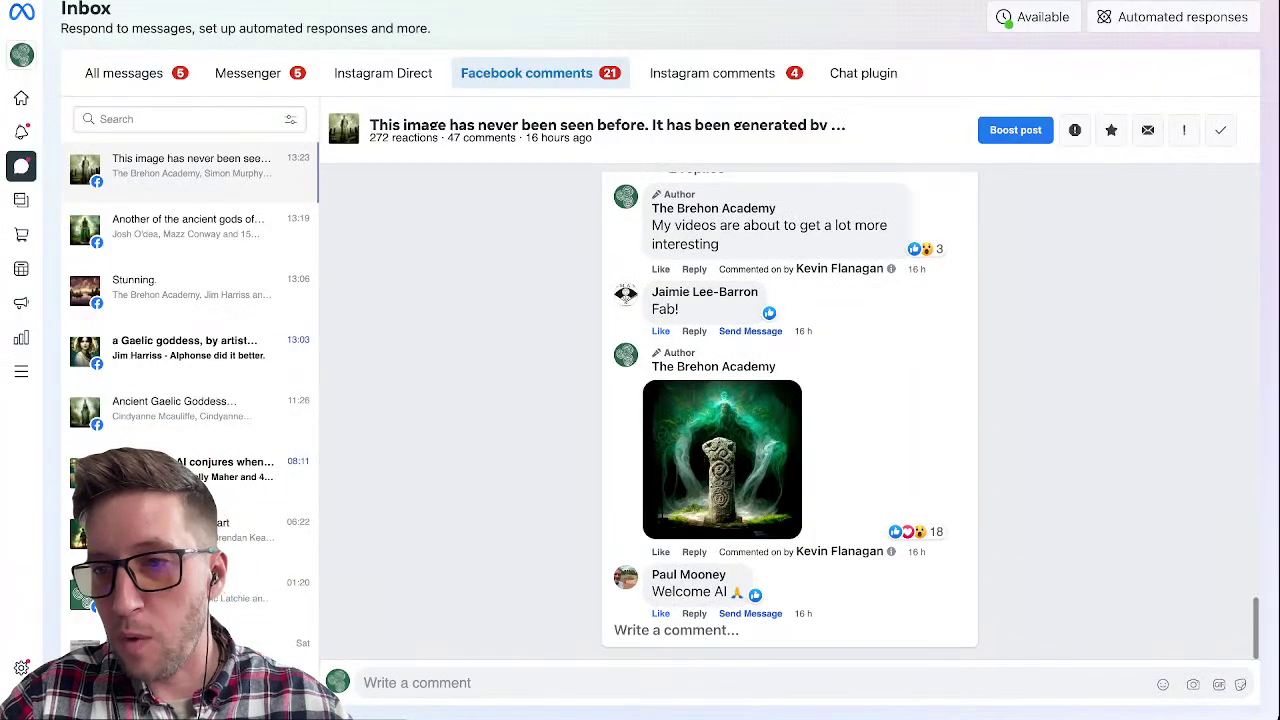
Step: In the Meta inbox, examine the Facebook post "This image has never been seen before", including its text and AI image
scroll(790, 410, up, 15)
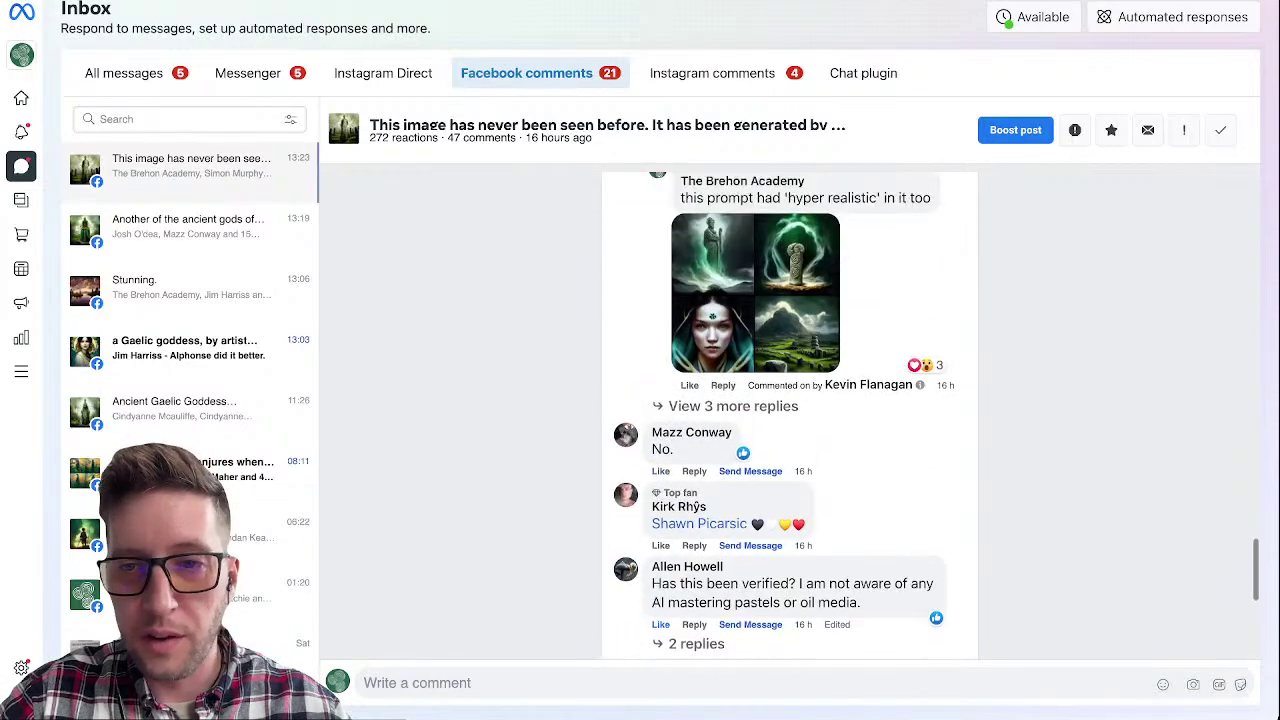
scroll(790, 410, up, 15)
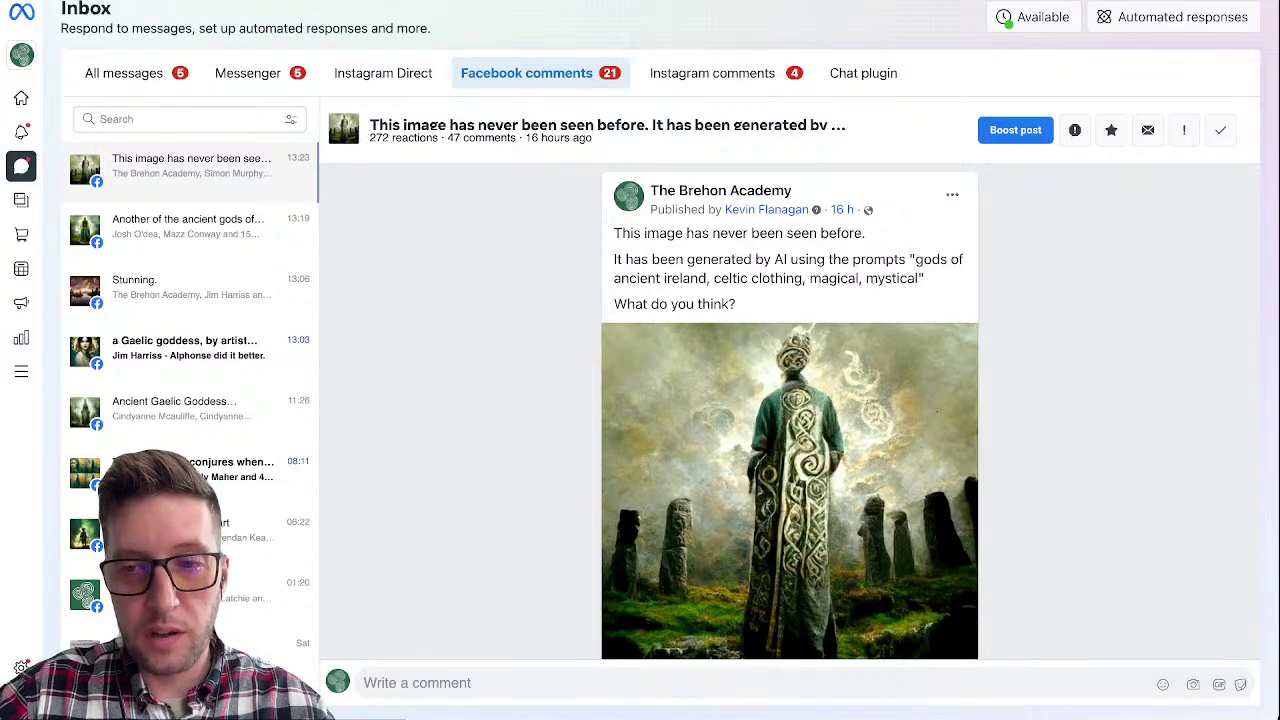
scroll(790, 416, down, 3)
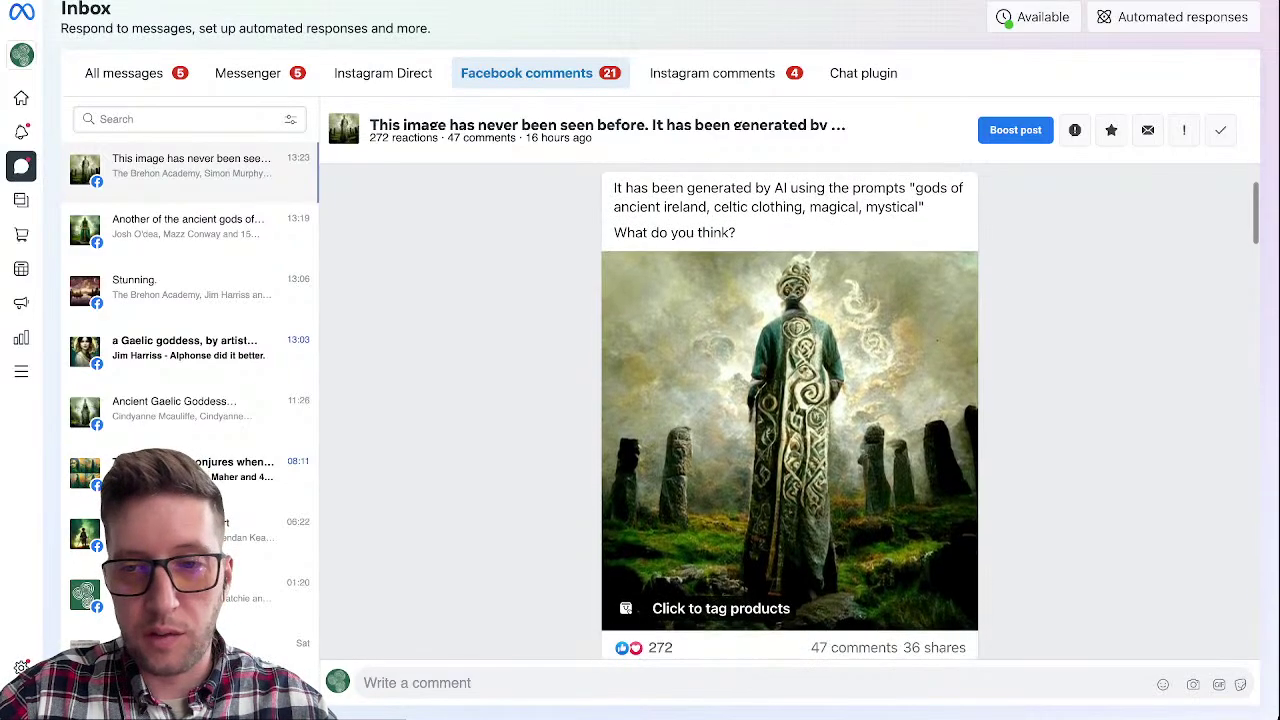
scroll(790, 416, down, 3)
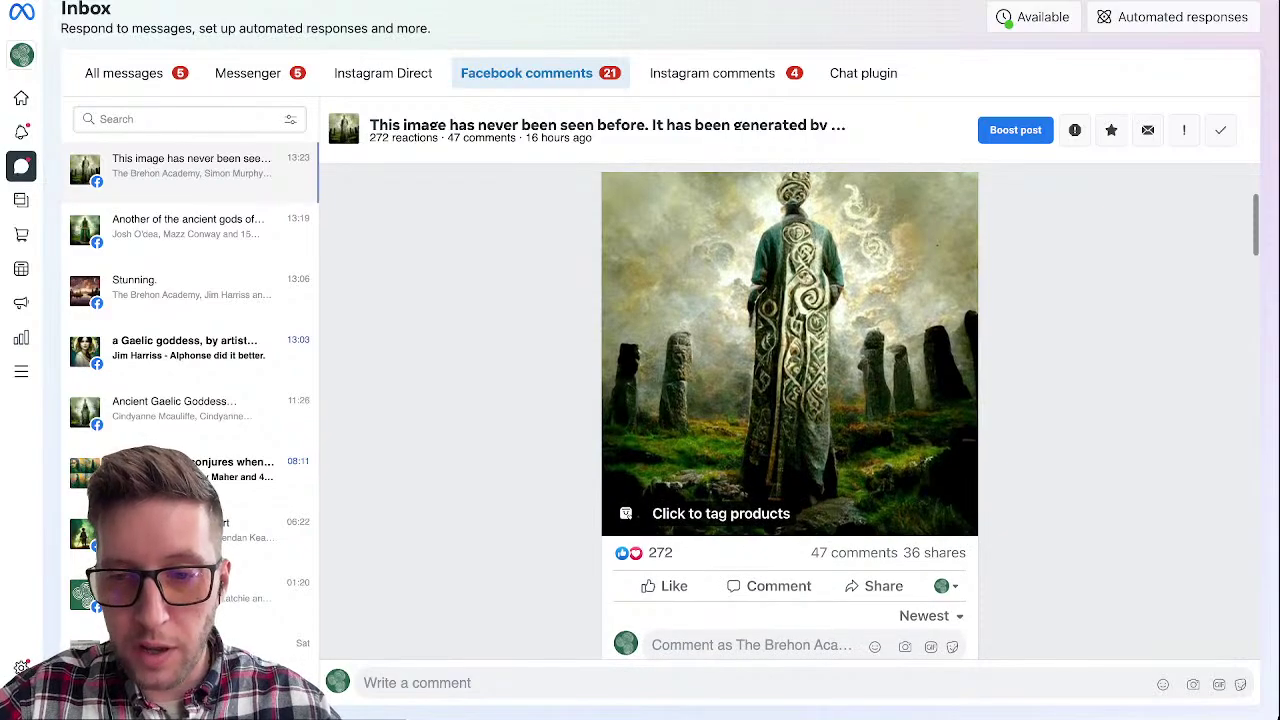
Step: Read through the followers' comments and replies below the AI image post
scroll(790, 416, down, 1)
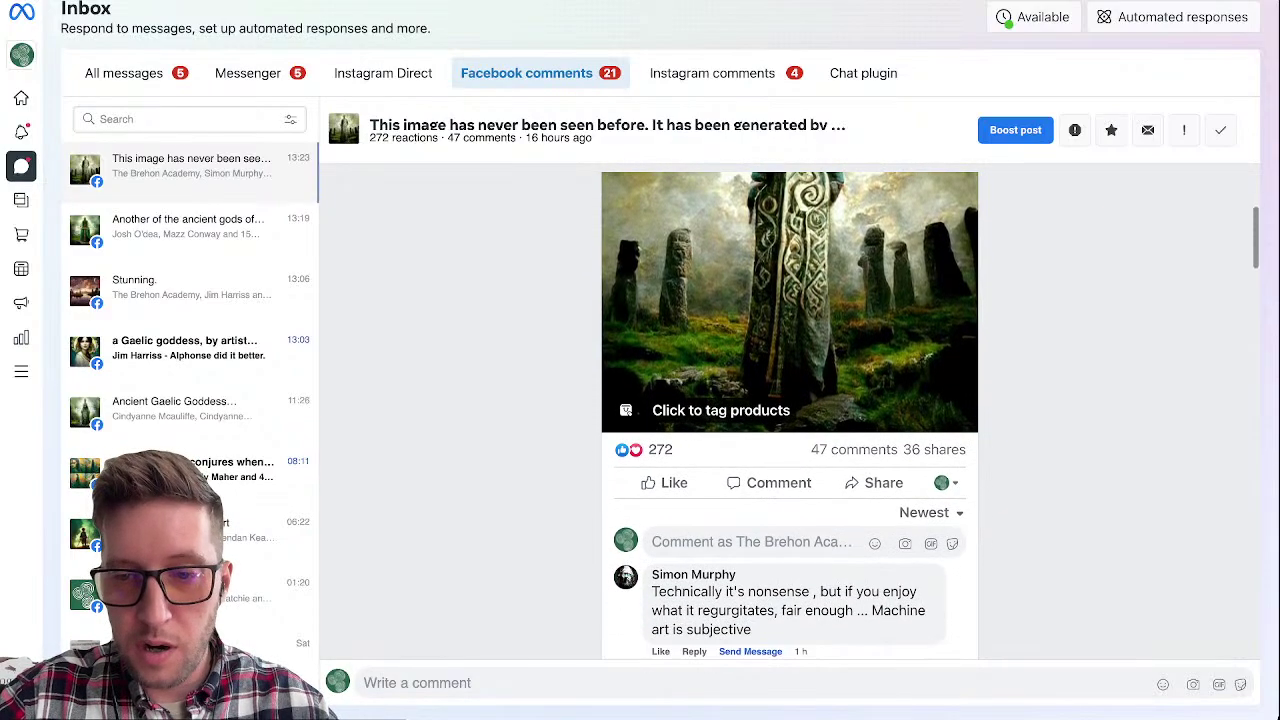
scroll(790, 416, down, 1)
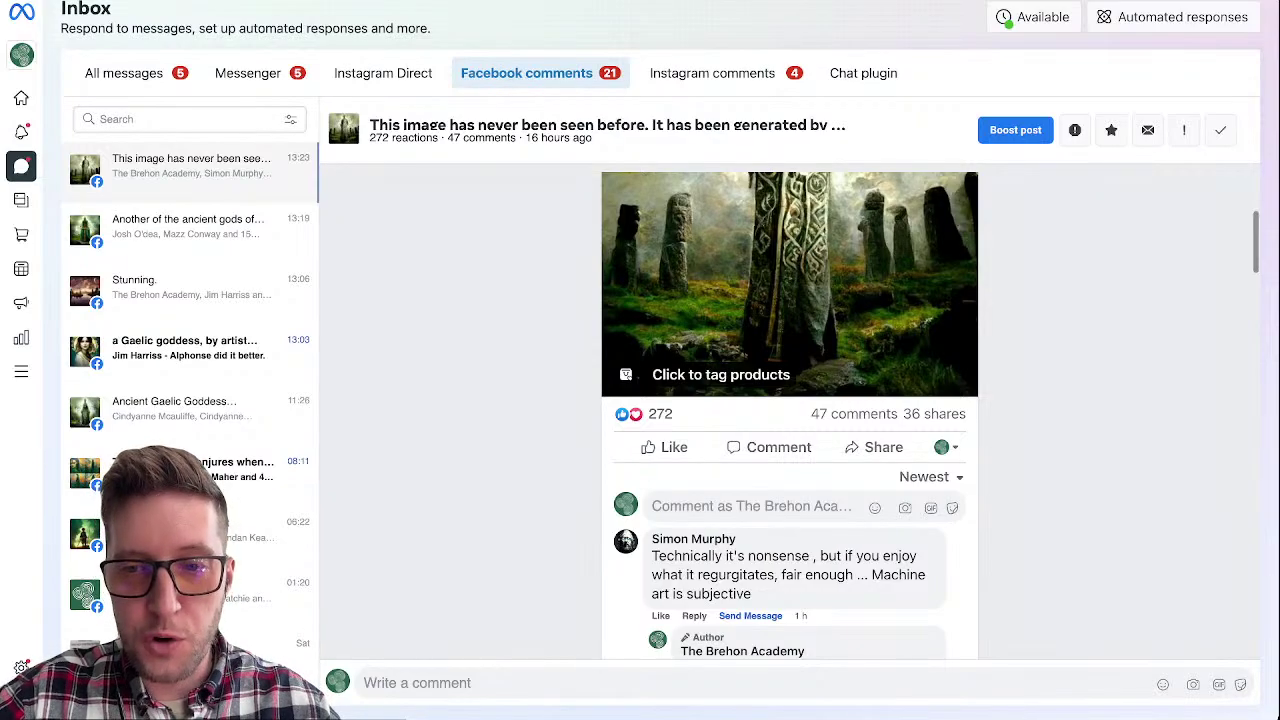
scroll(790, 416, down, 1)
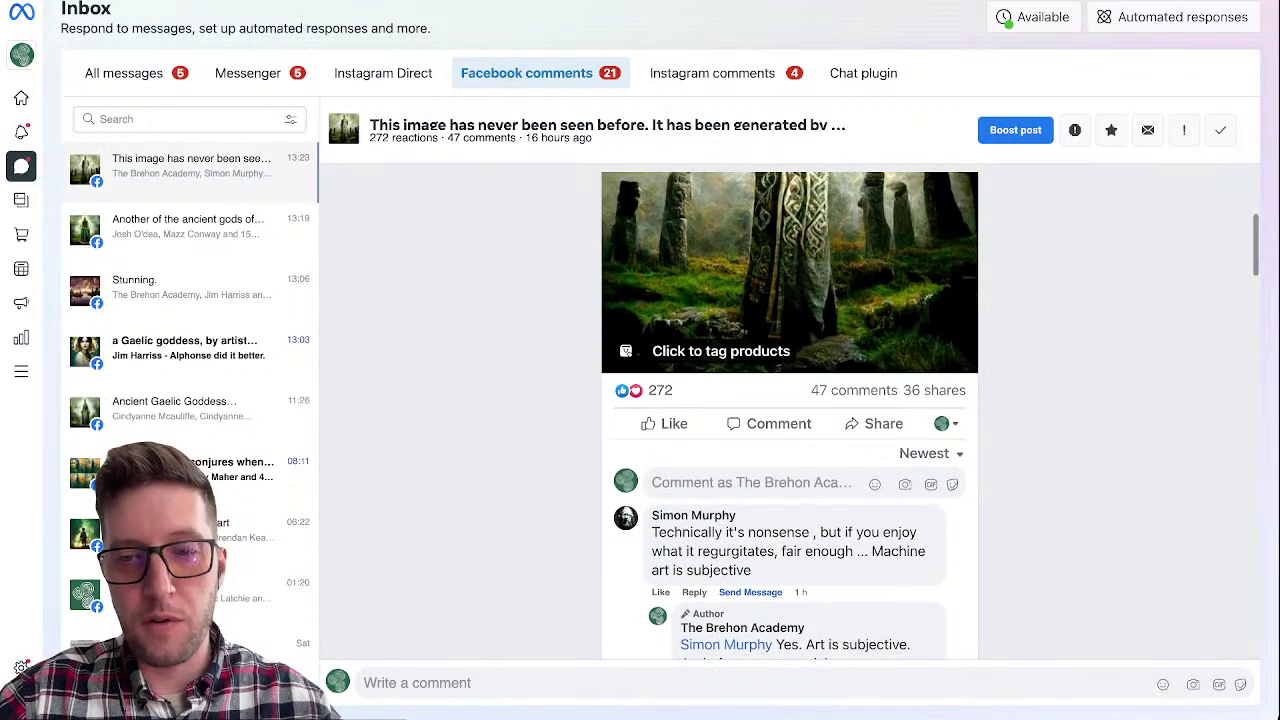
scroll(790, 416, down, 1)
scroll(790, 416, down, 2)
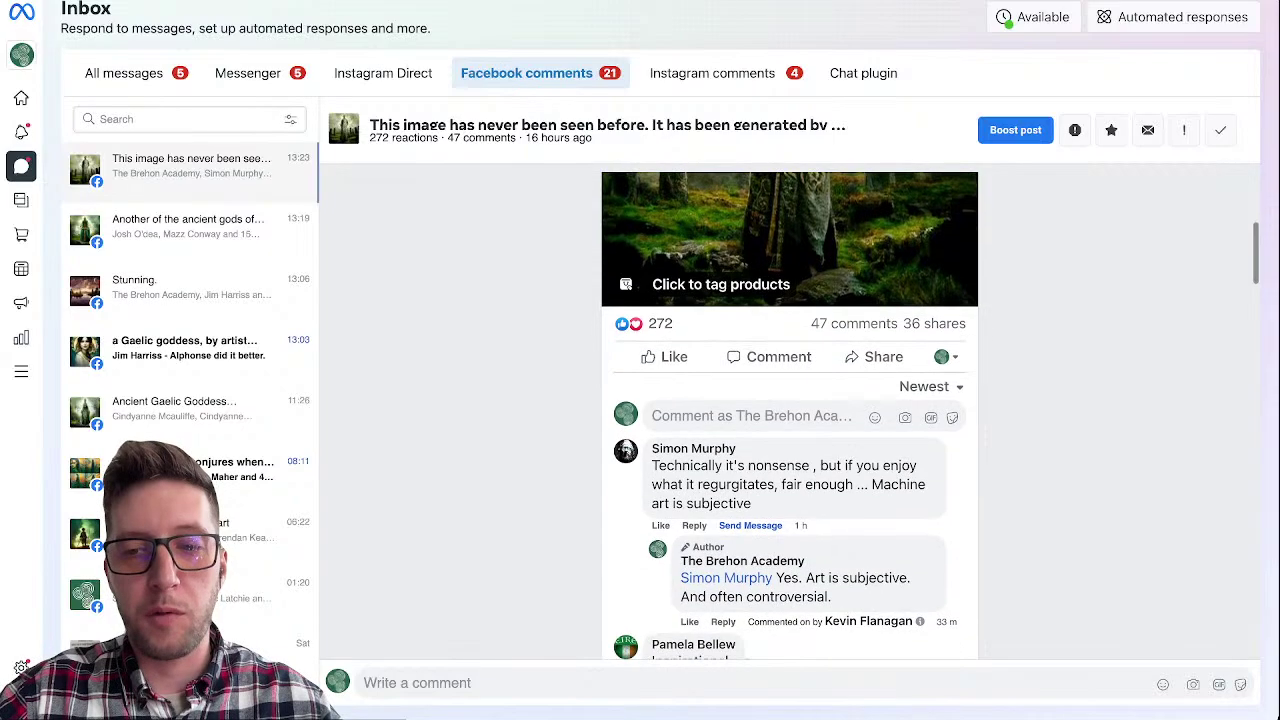
scroll(790, 416, down, 1)
scroll(790, 416, down, 1)
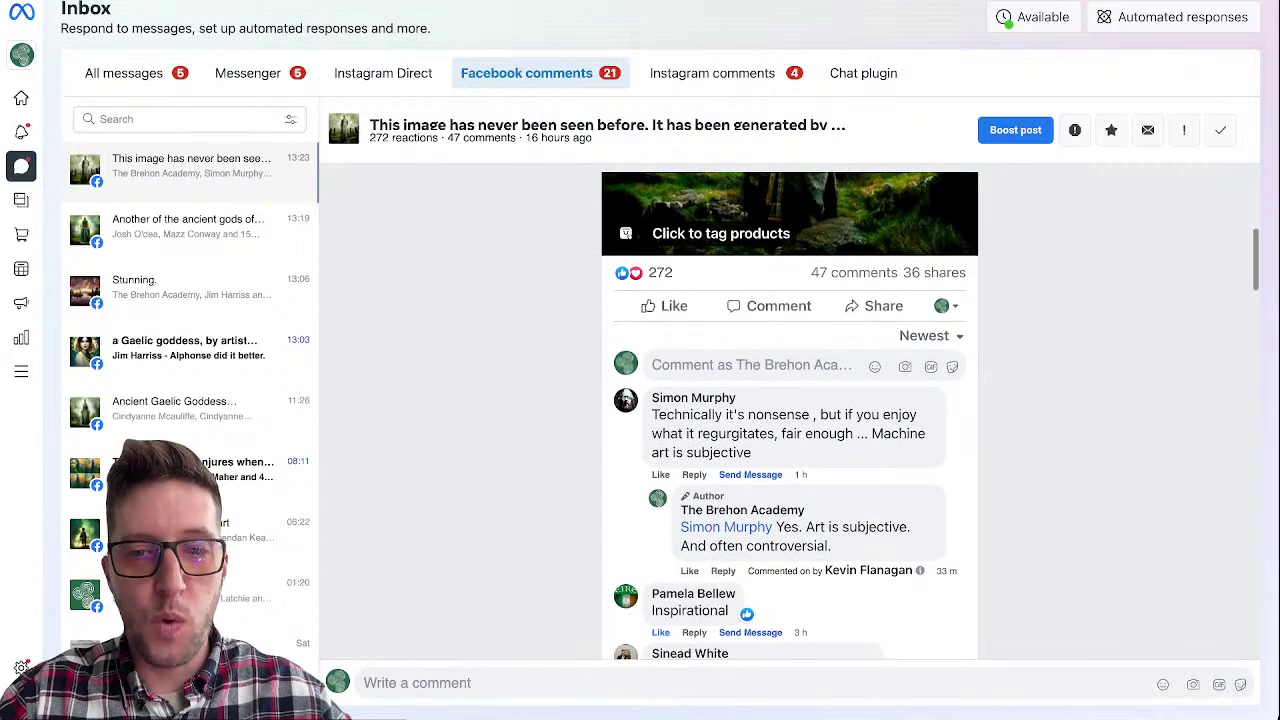
scroll(790, 416, down, 2)
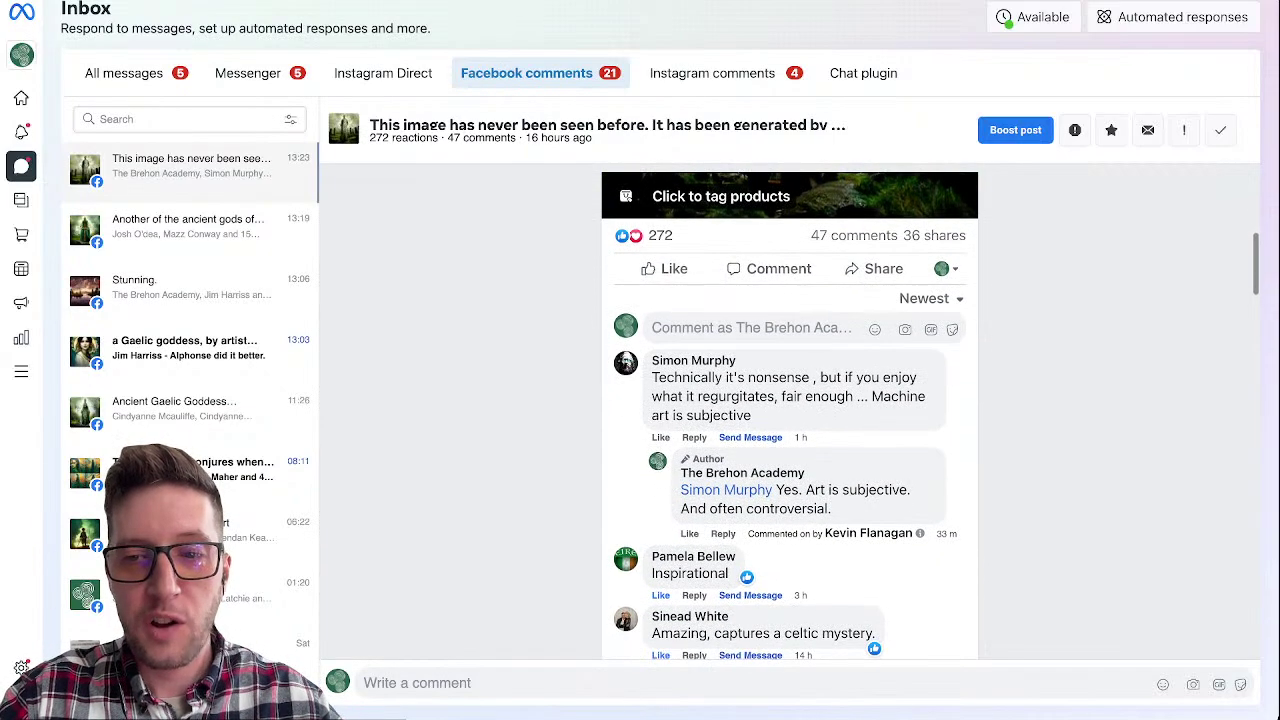
scroll(790, 416, down, 1)
scroll(790, 416, down, 2)
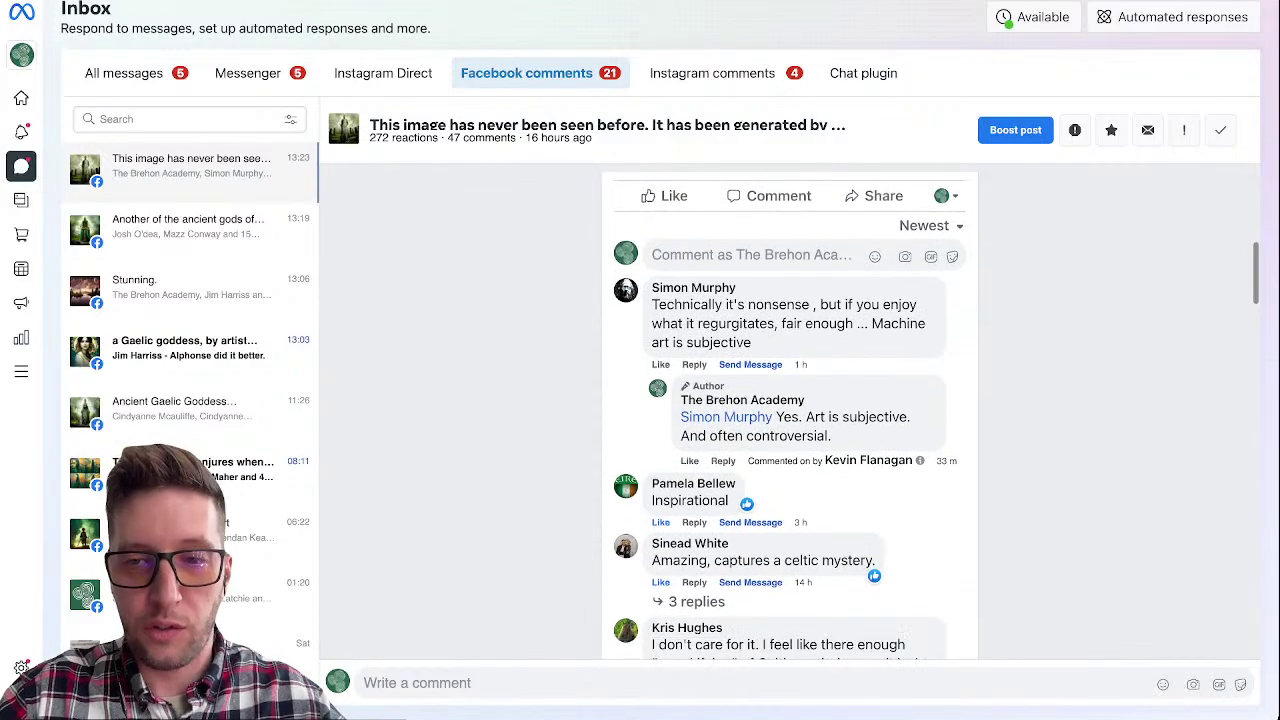
scroll(790, 416, down, 2)
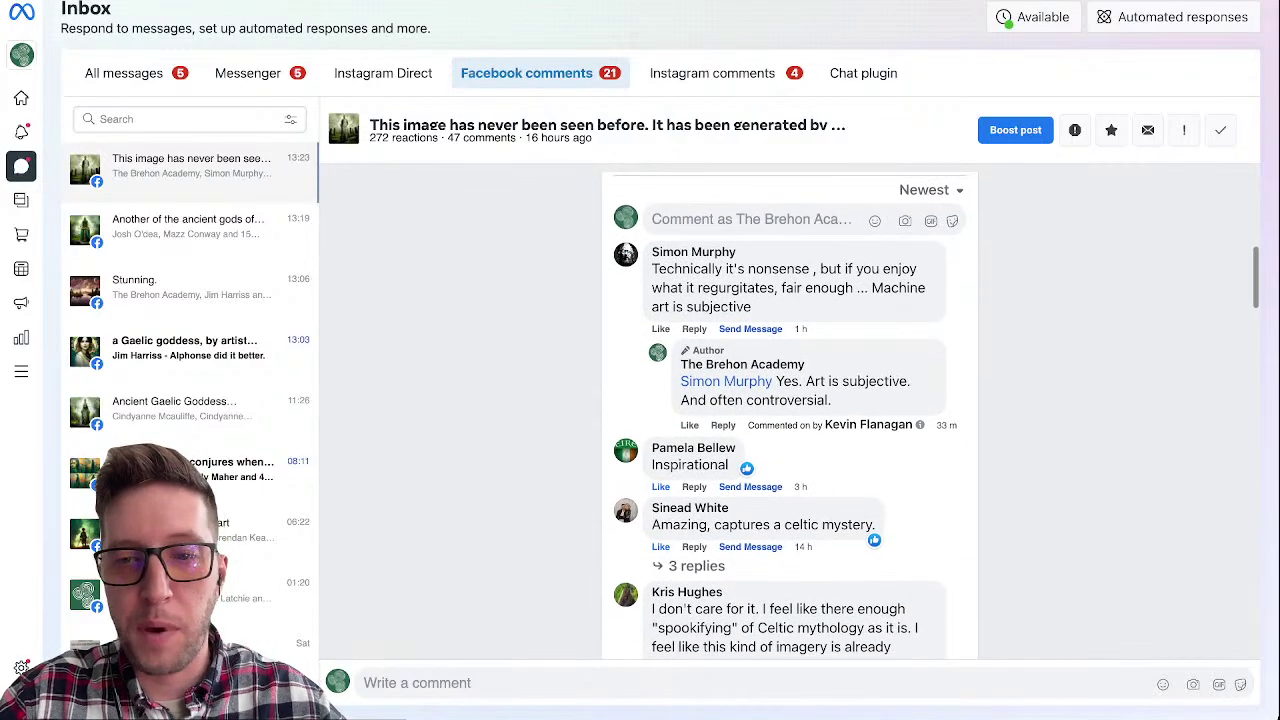
scroll(790, 416, down, 1)
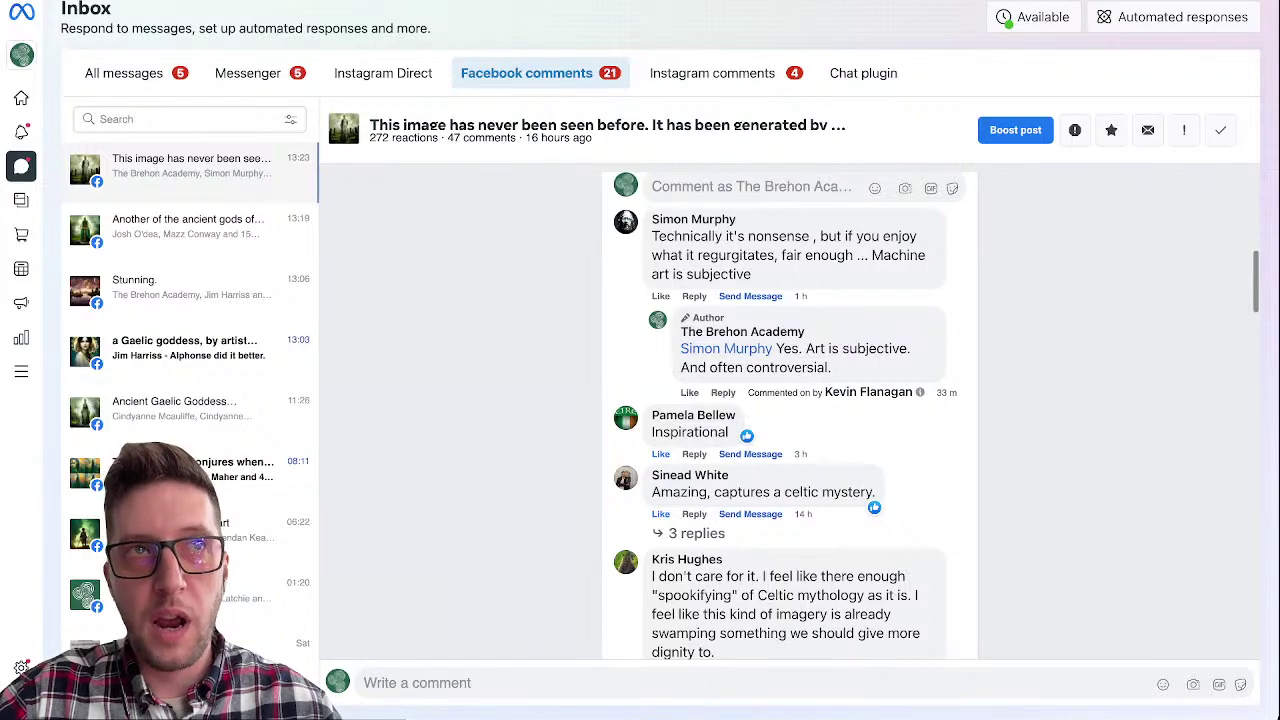
scroll(790, 416, down, 1)
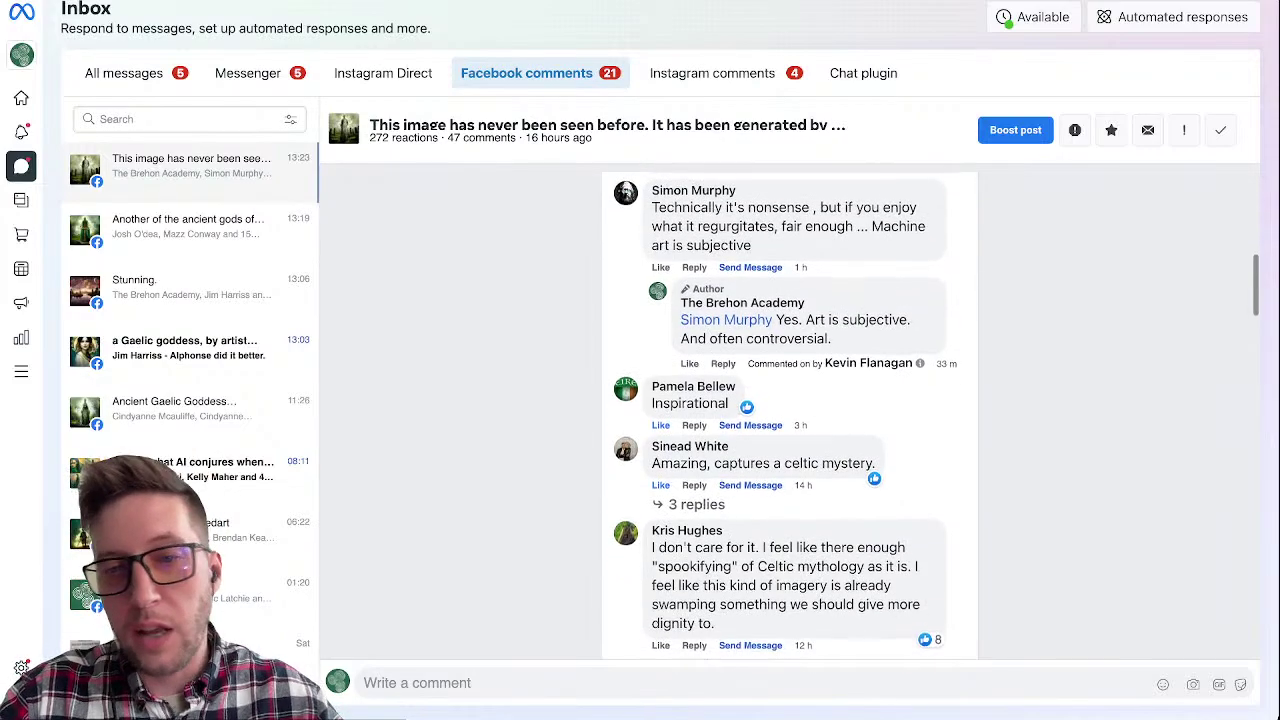
scroll(790, 416, down, 1)
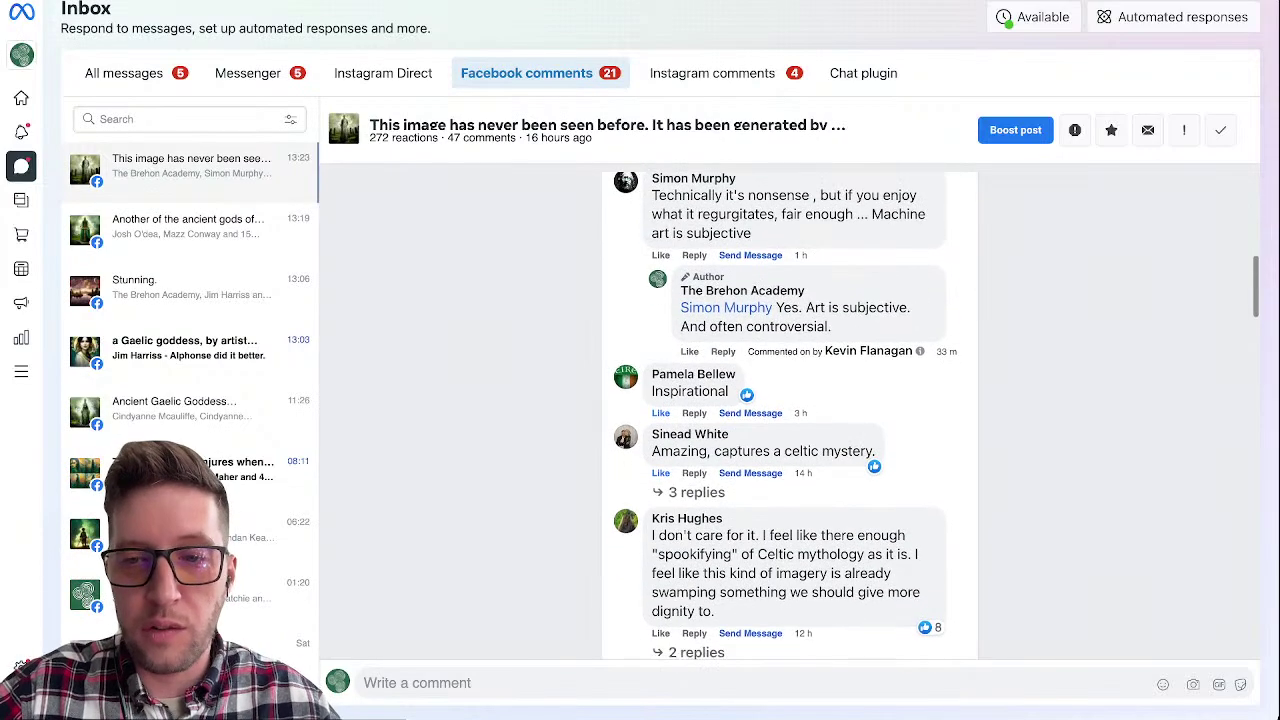
scroll(790, 416, down, 1)
scroll(790, 416, down, 1)
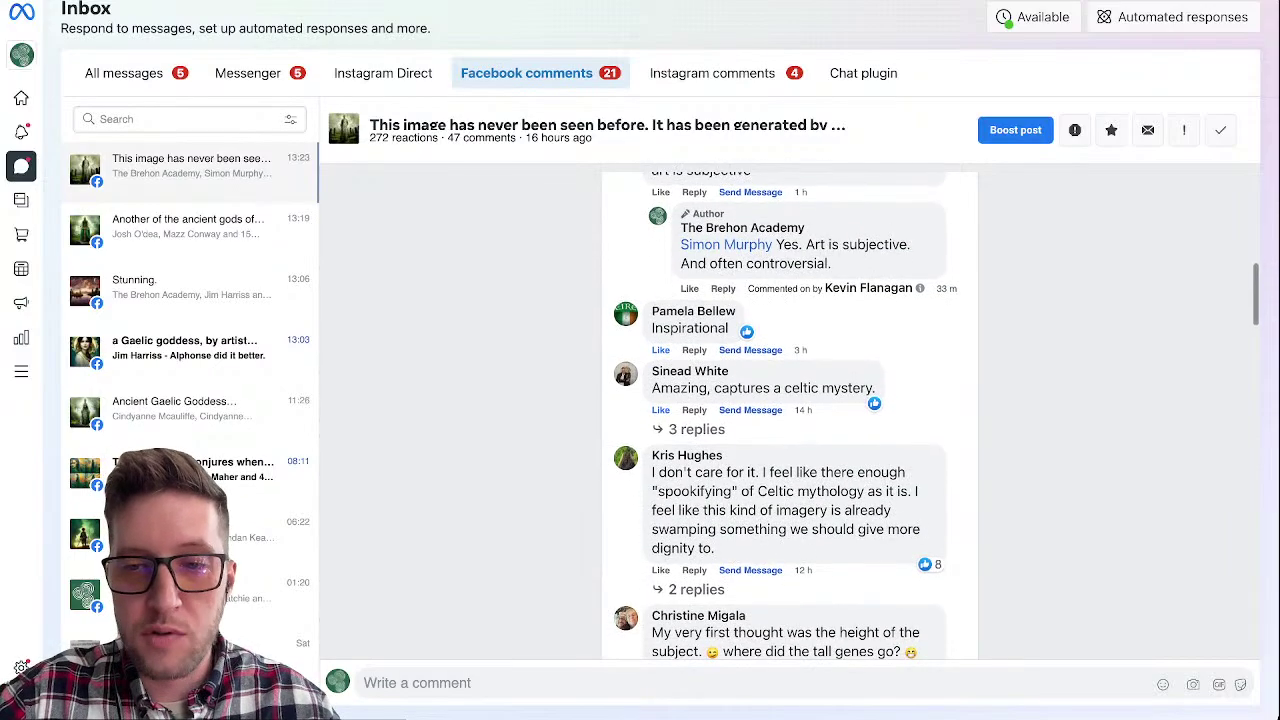
scroll(790, 416, down, 1)
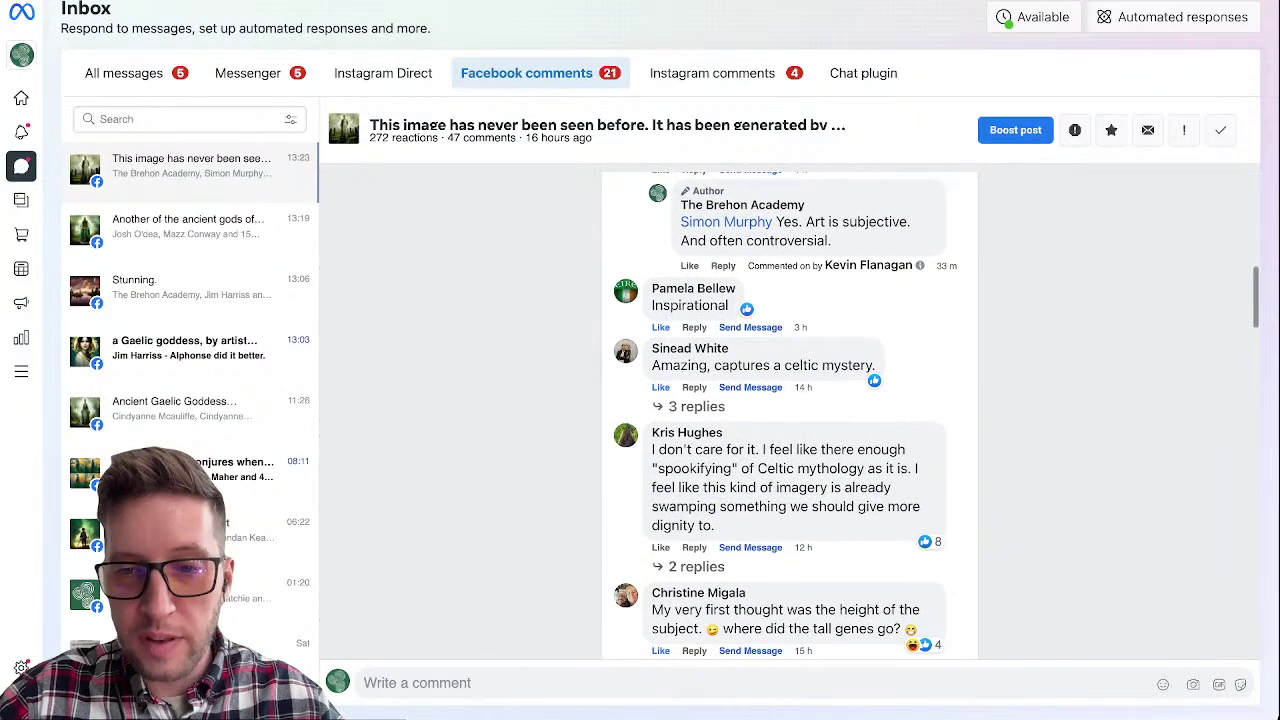
scroll(790, 416, down, 1)
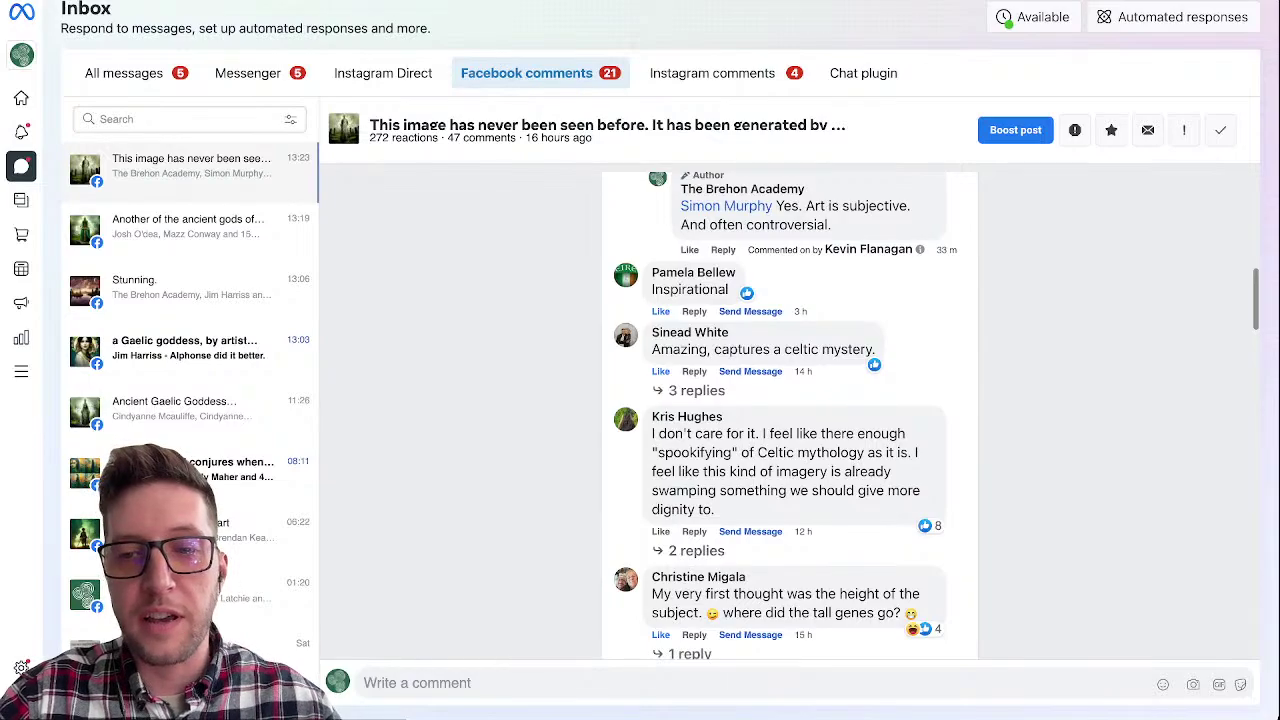
scroll(786, 416, down, 2)
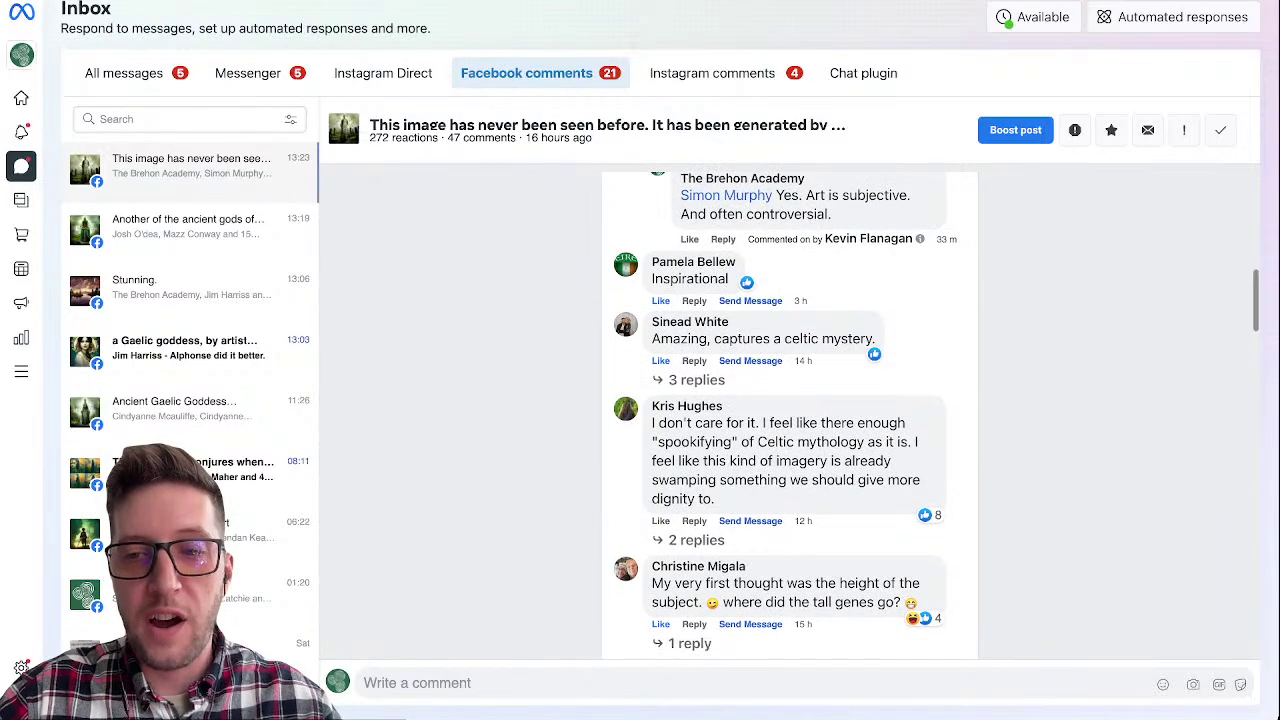
scroll(790, 416, down, 5)
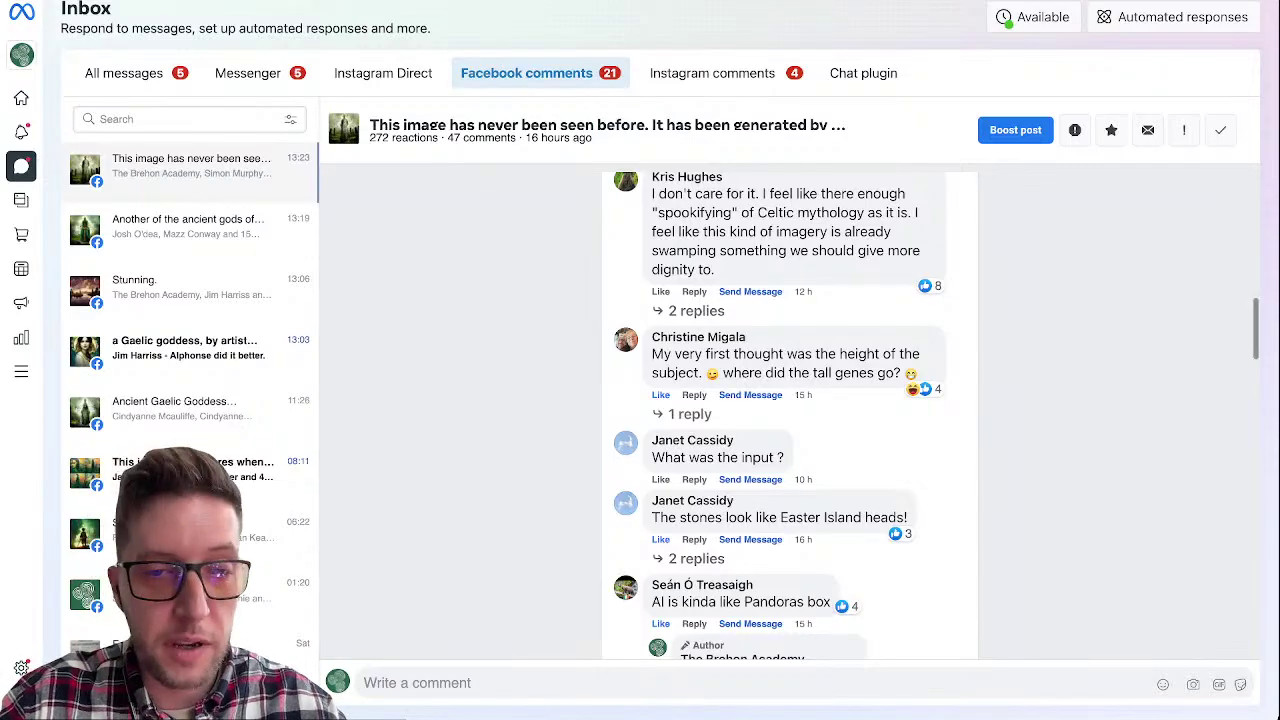
scroll(790, 415, down, 1)
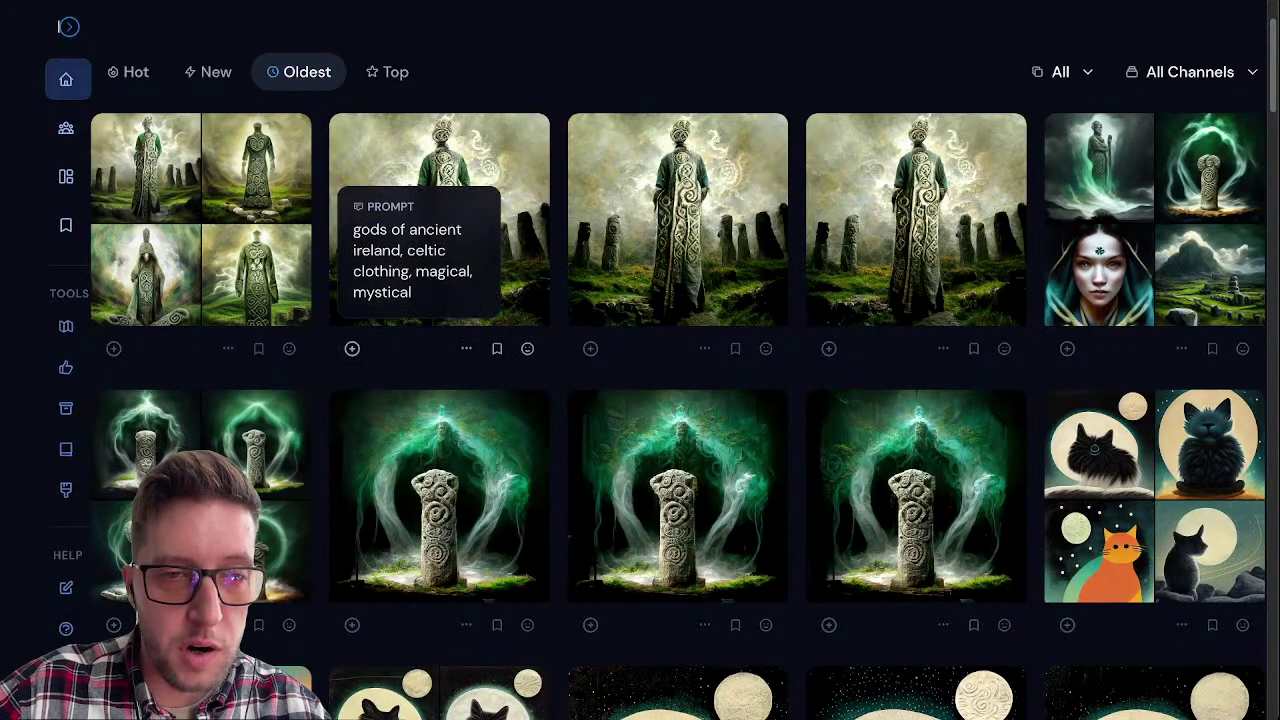
Step: In the Midjourney gallery, copy the prompt of the first single robed-figure image beside the oldest grid
click(466, 348)
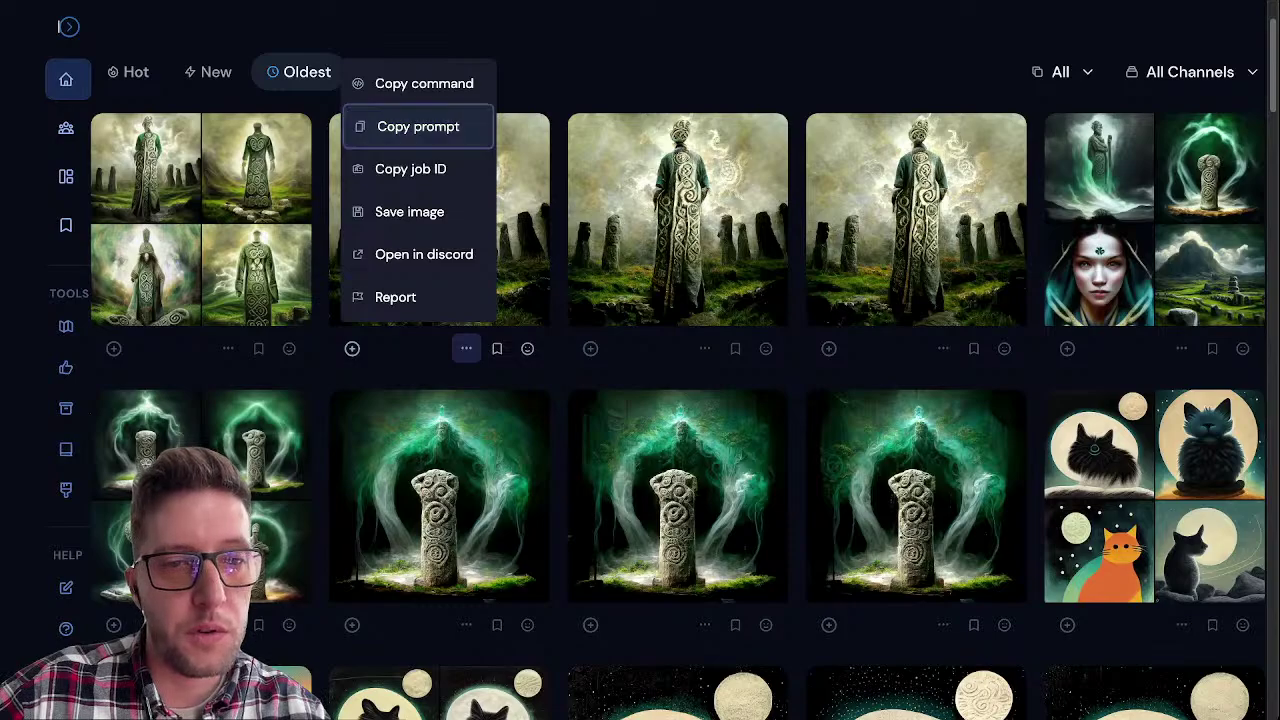
click(415, 126)
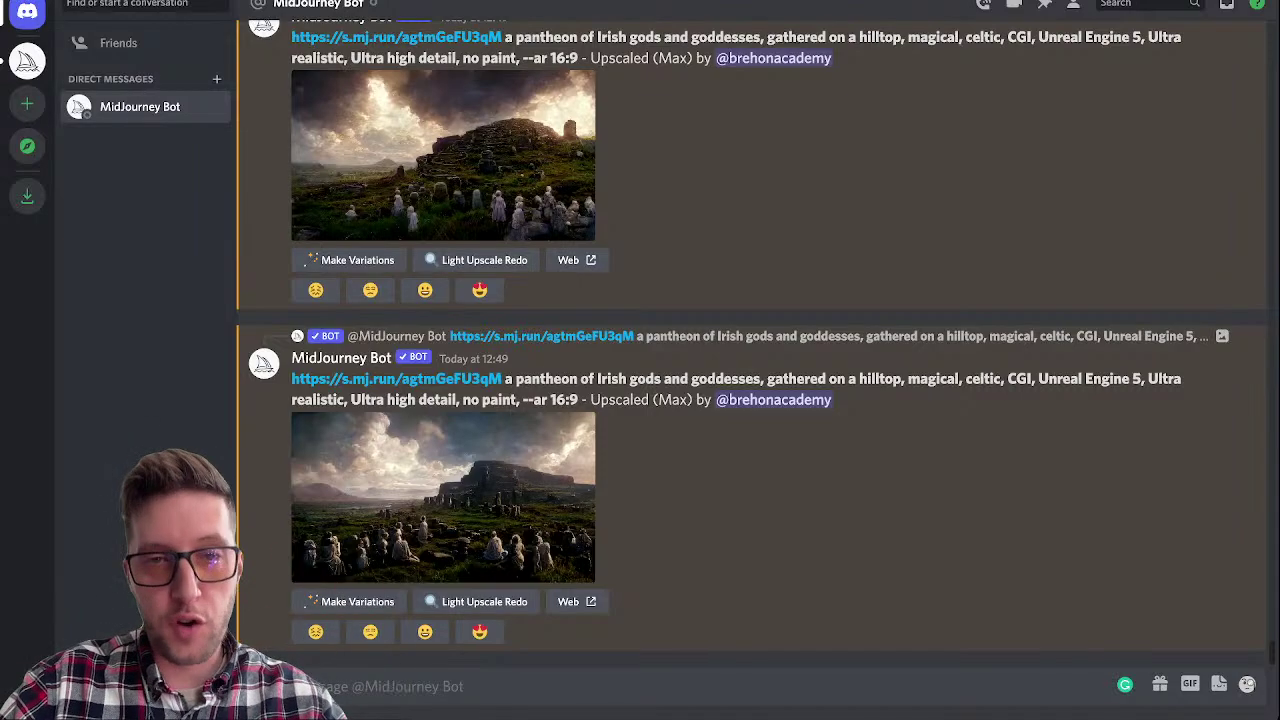
Step: Send the MidJourney Bot an imagine command with the prompt "gods of ancient ireland, celtic clothing, magical, mystical, stars"
text(/)
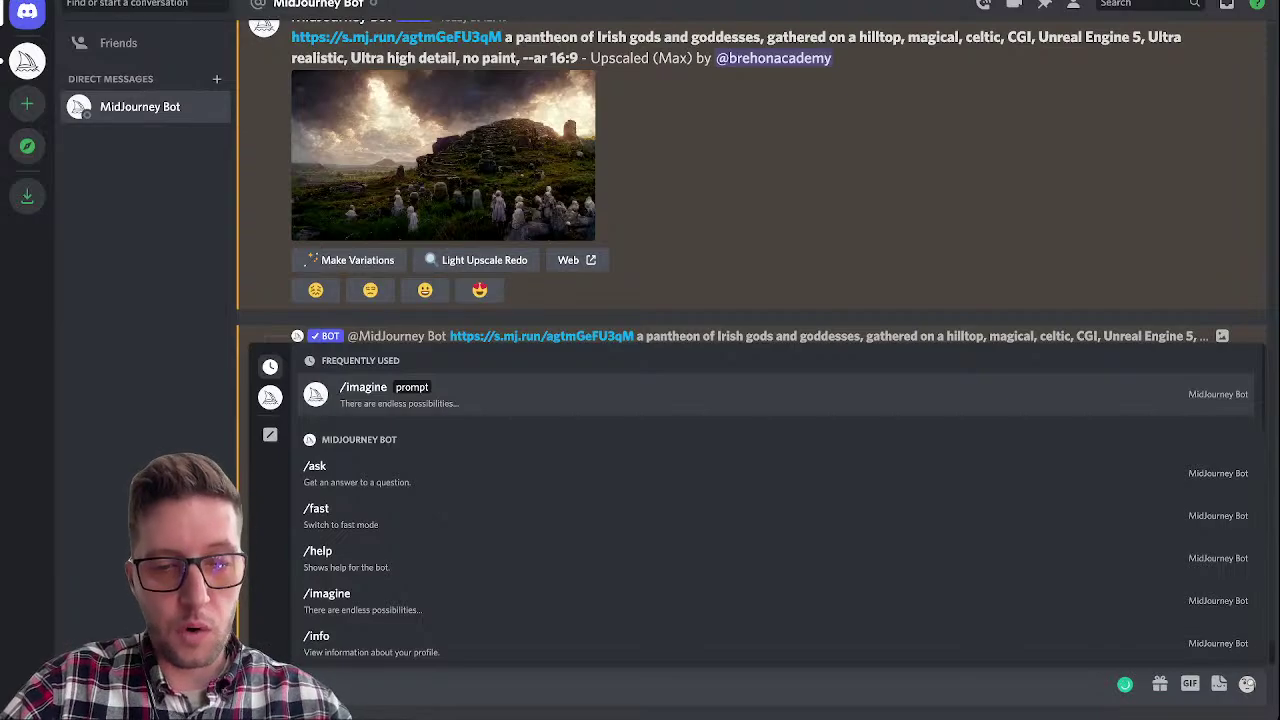
text(imagine)
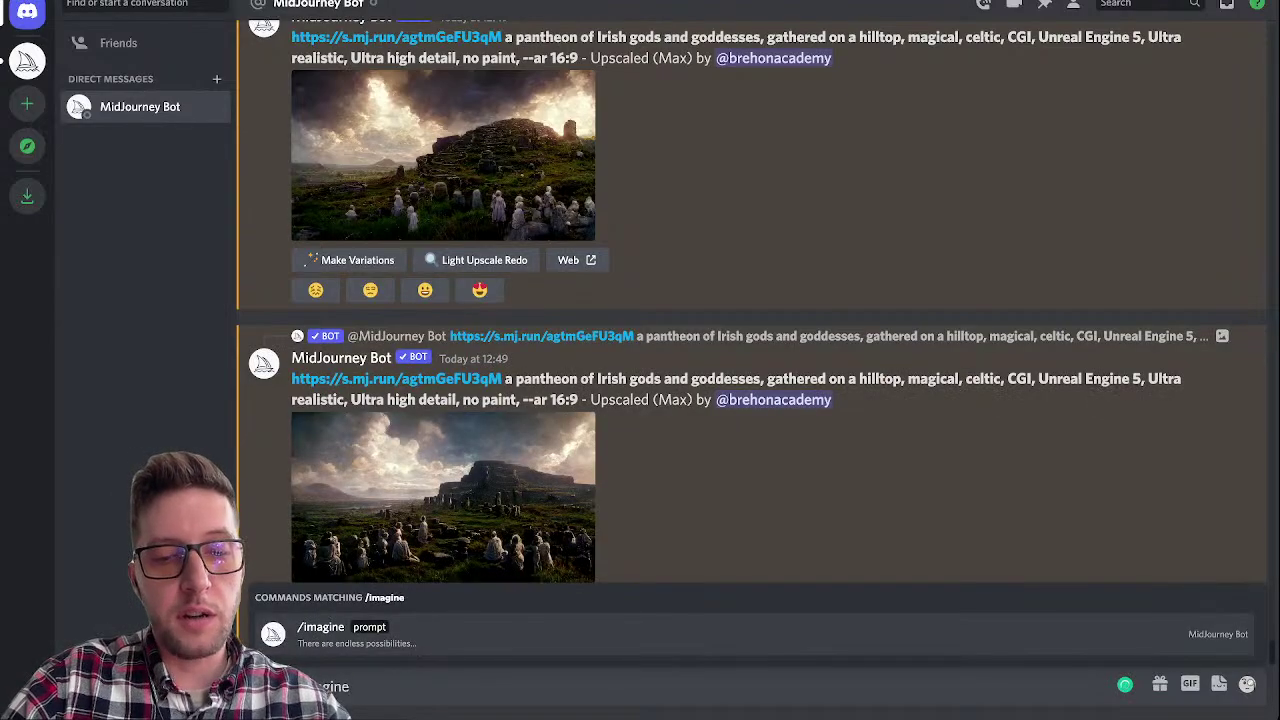
key(Tab)
text(gods of ancient ireland, celtic clothing, magical, mystical)
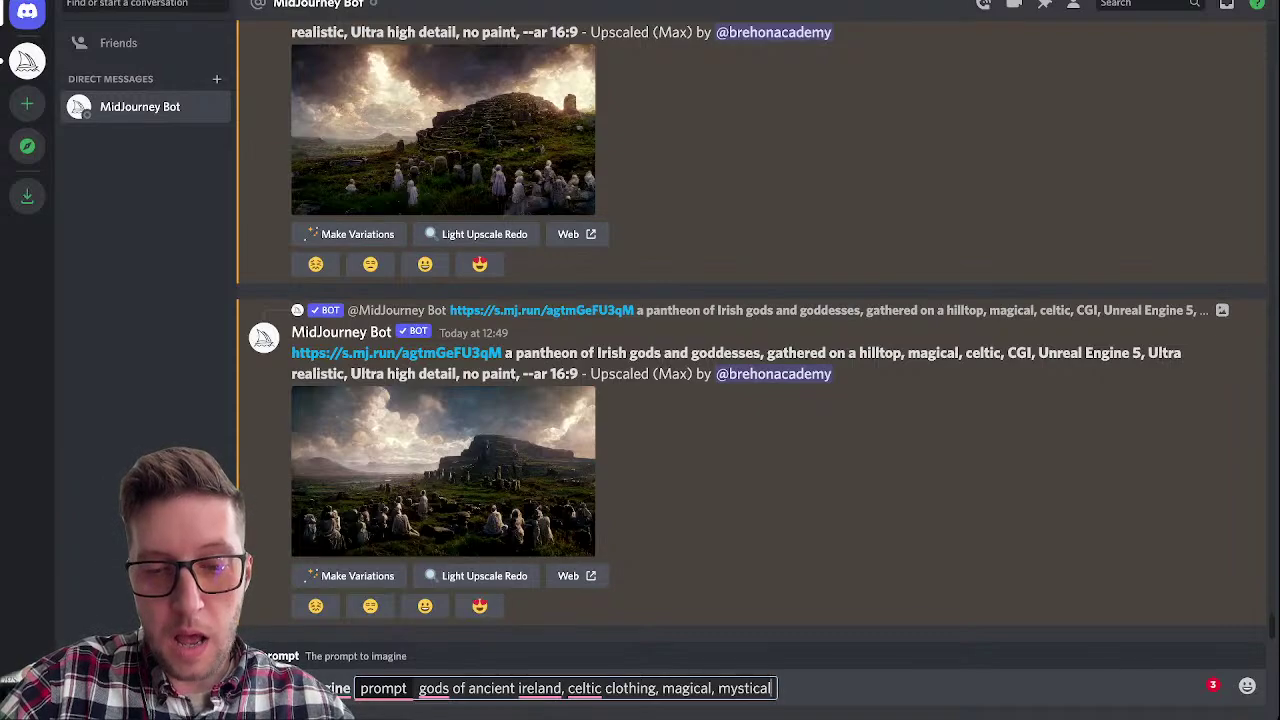
text(,)
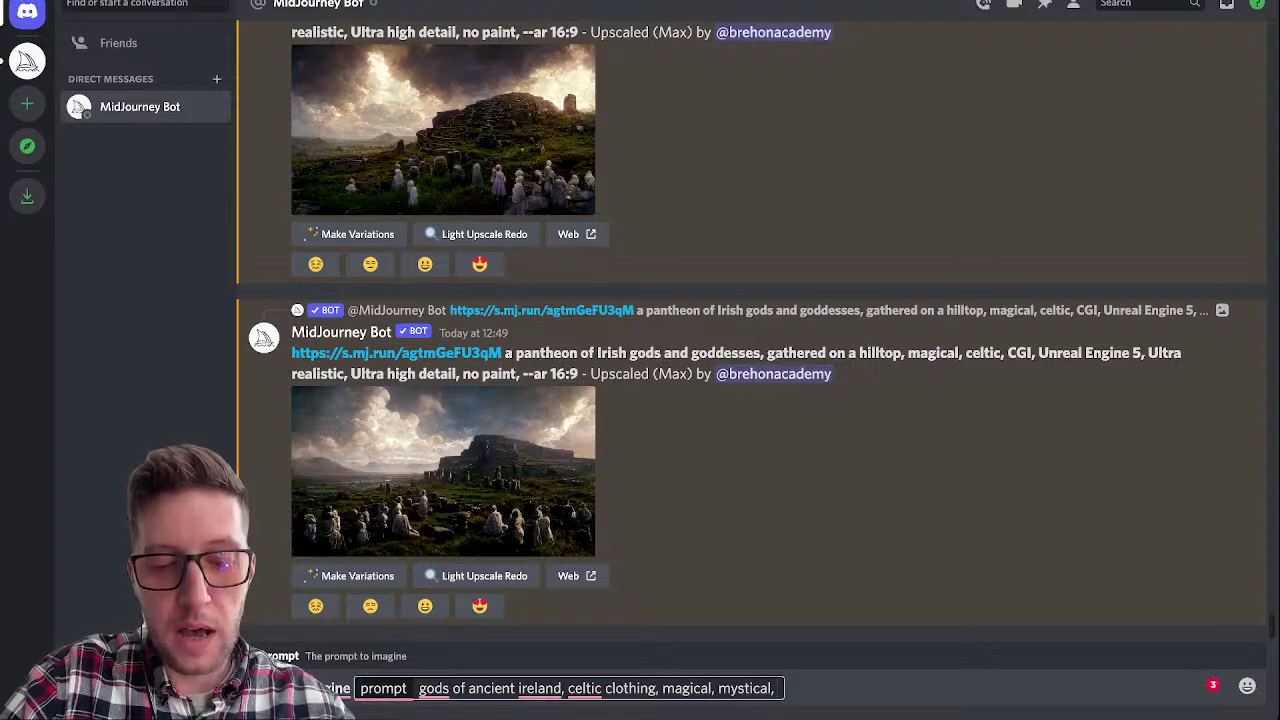
text(st)
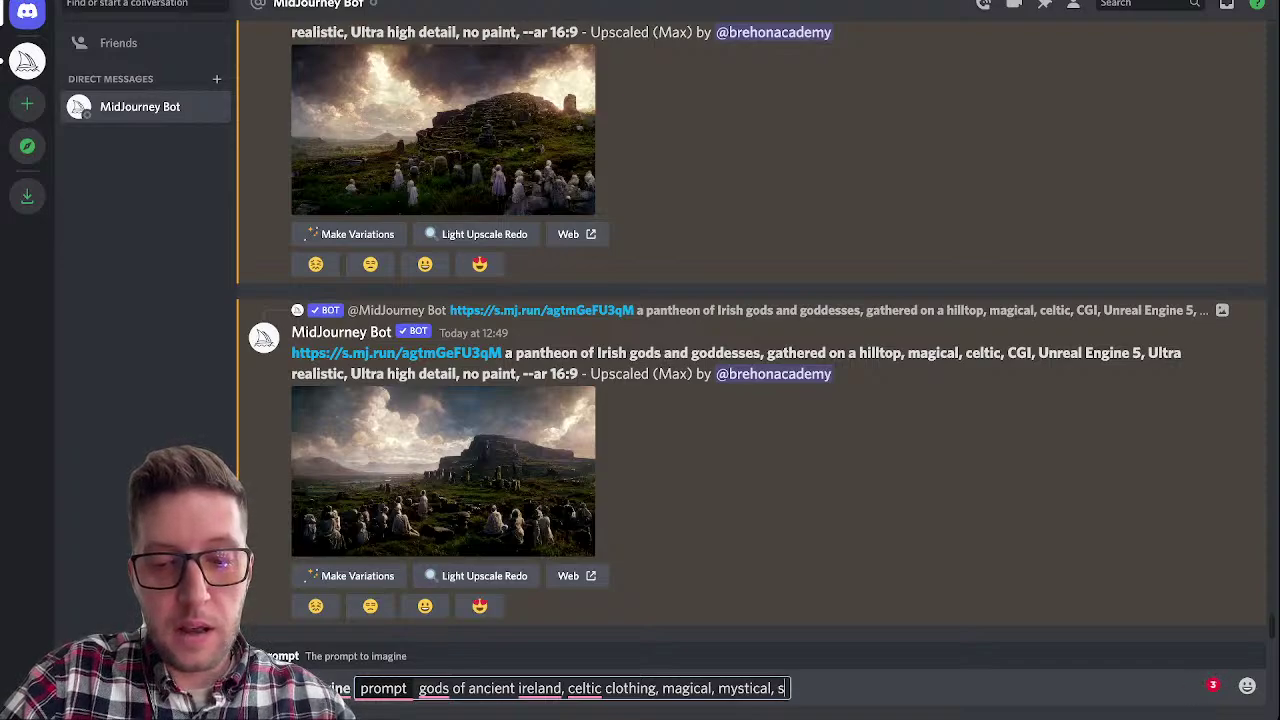
text(ars)
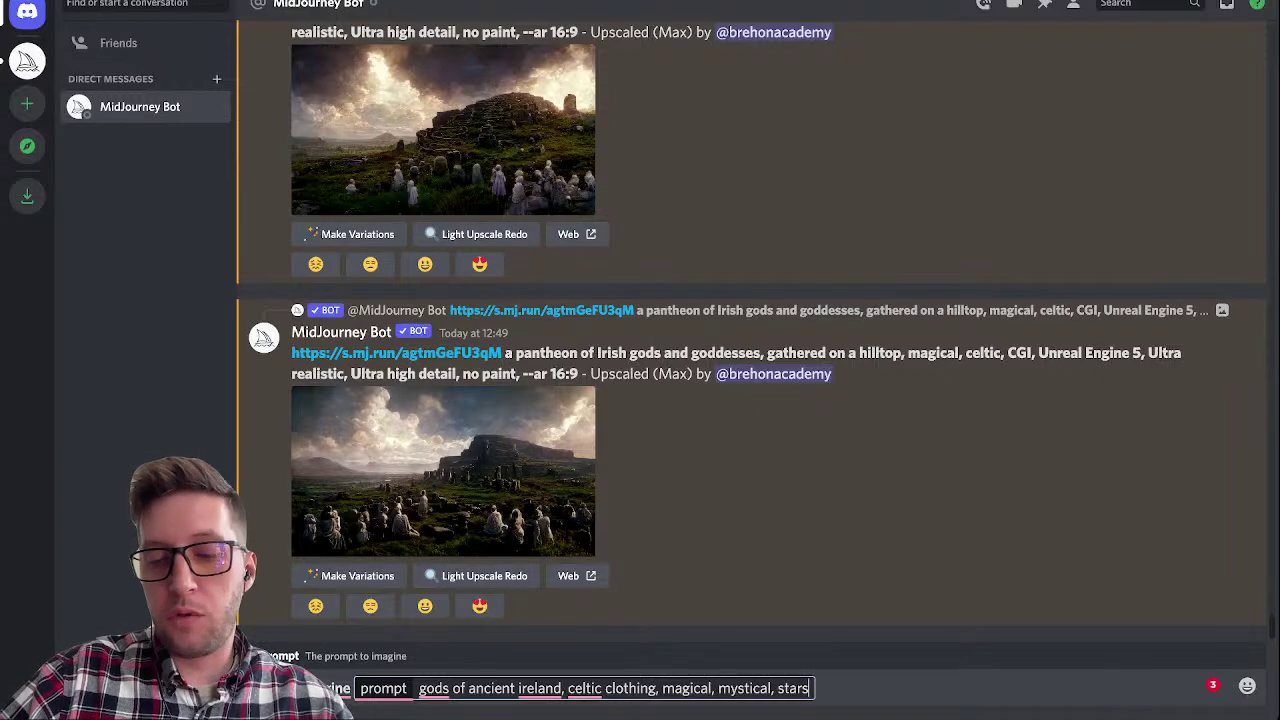
key(Return)
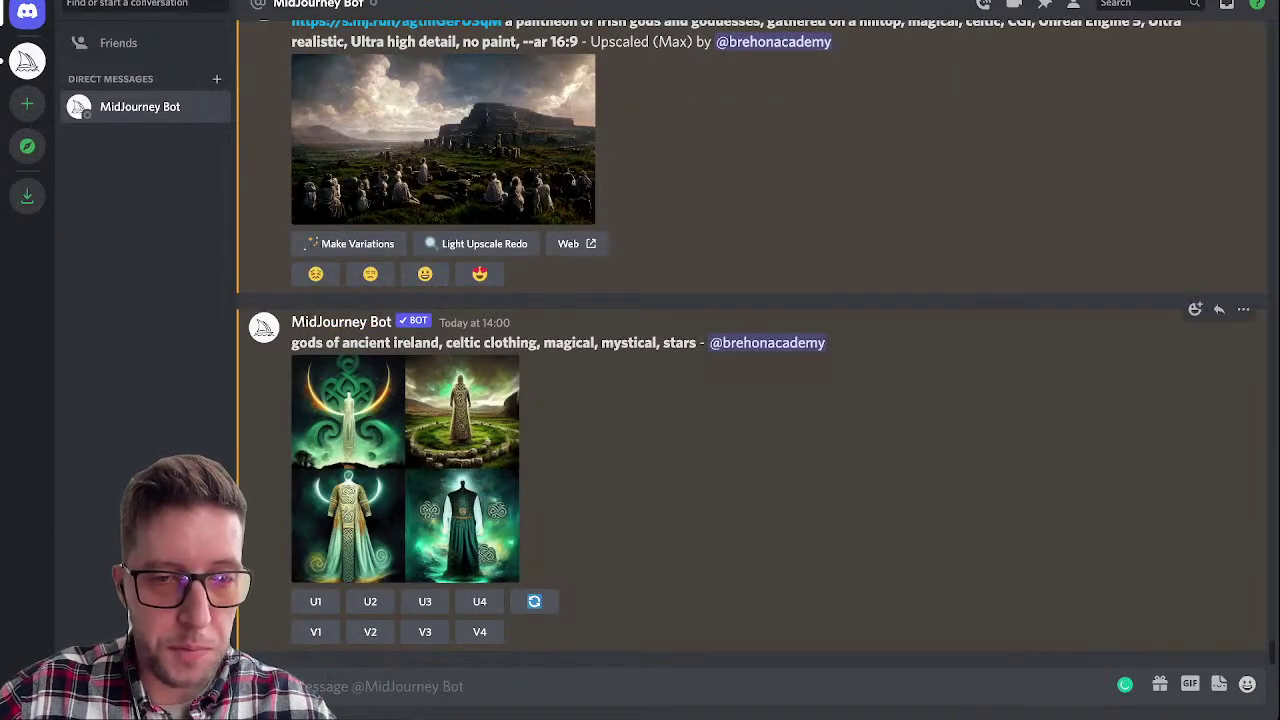
Step: View the new four-image grid enlarged, then request variations of image 1 and an upscale of image 3
click(405, 468)
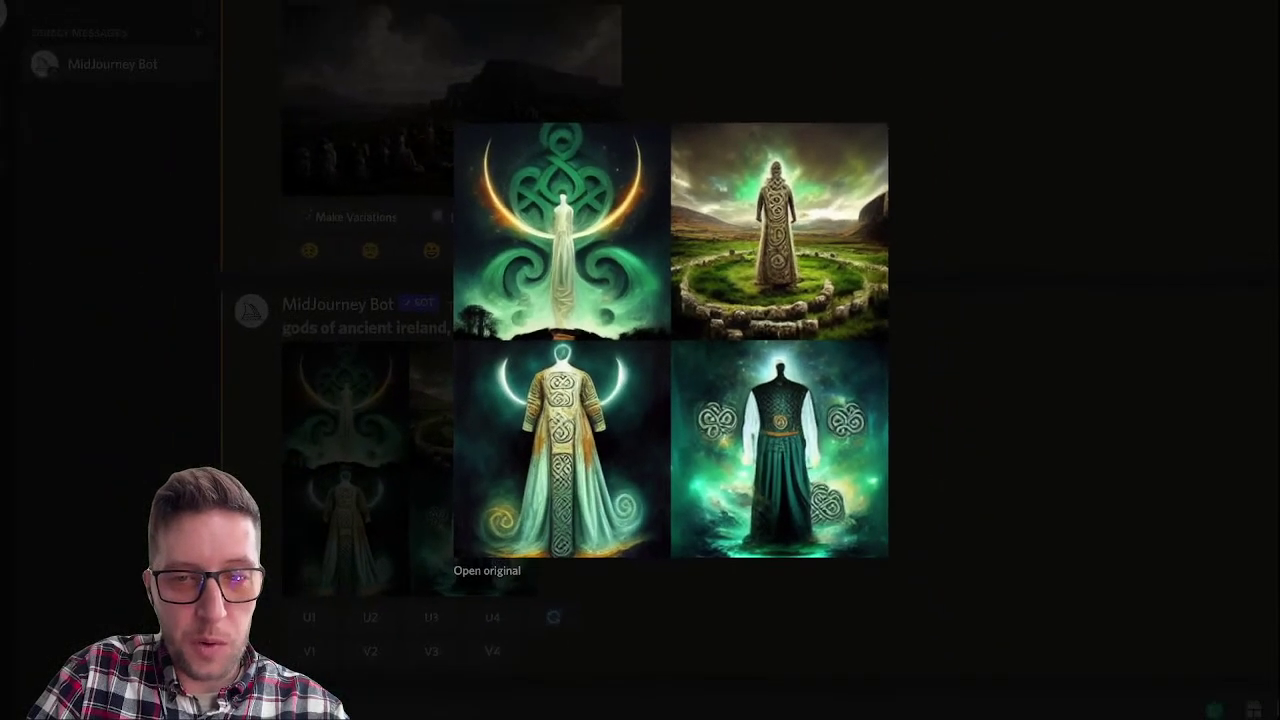
key(Escape)
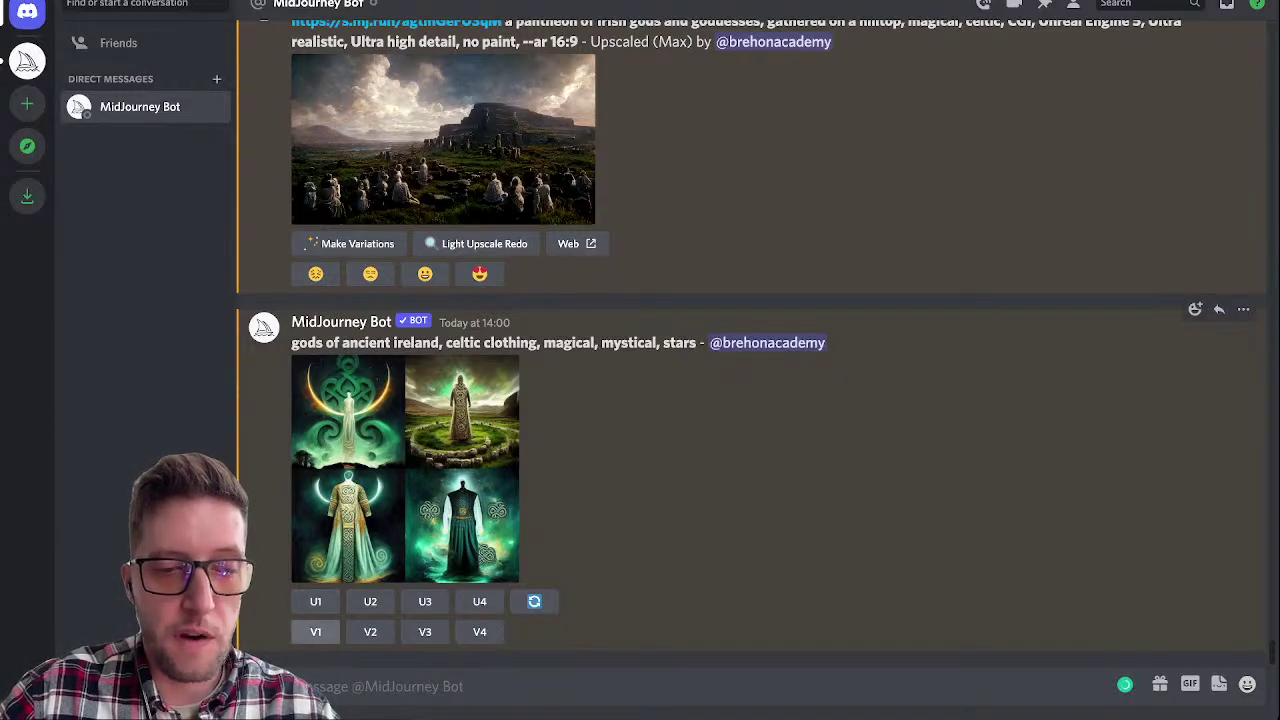
click(315, 631)
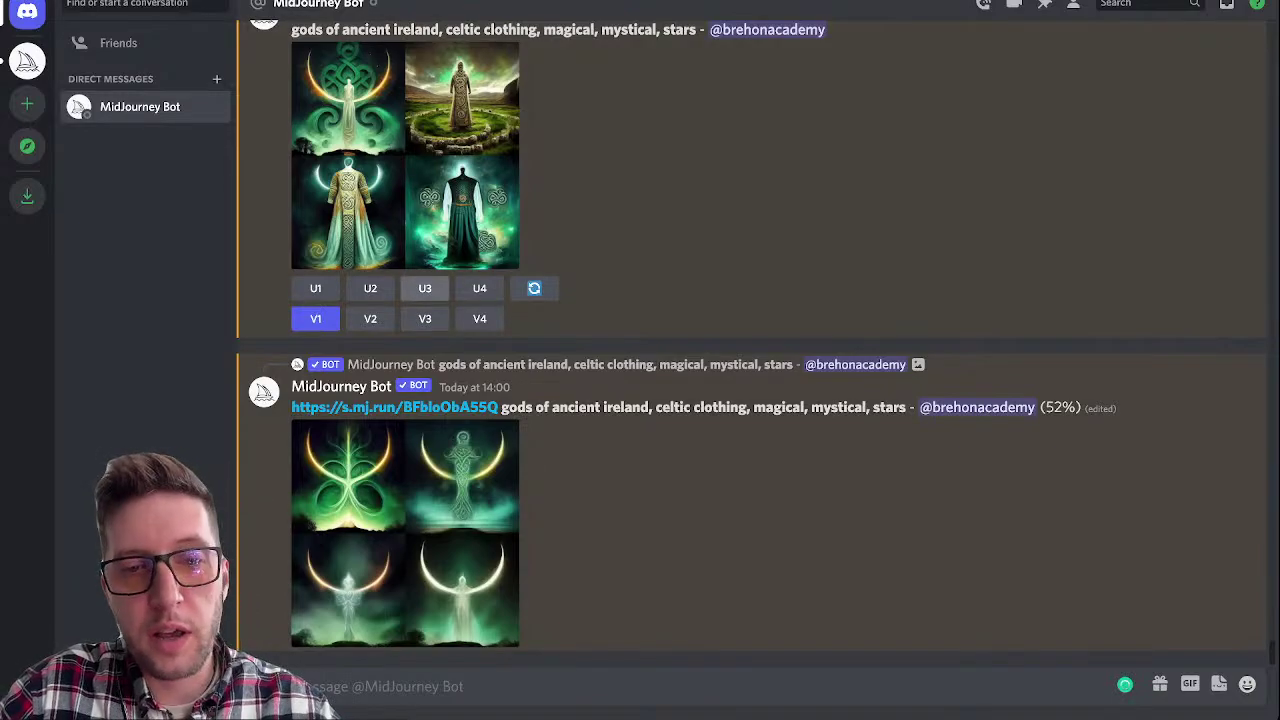
click(425, 288)
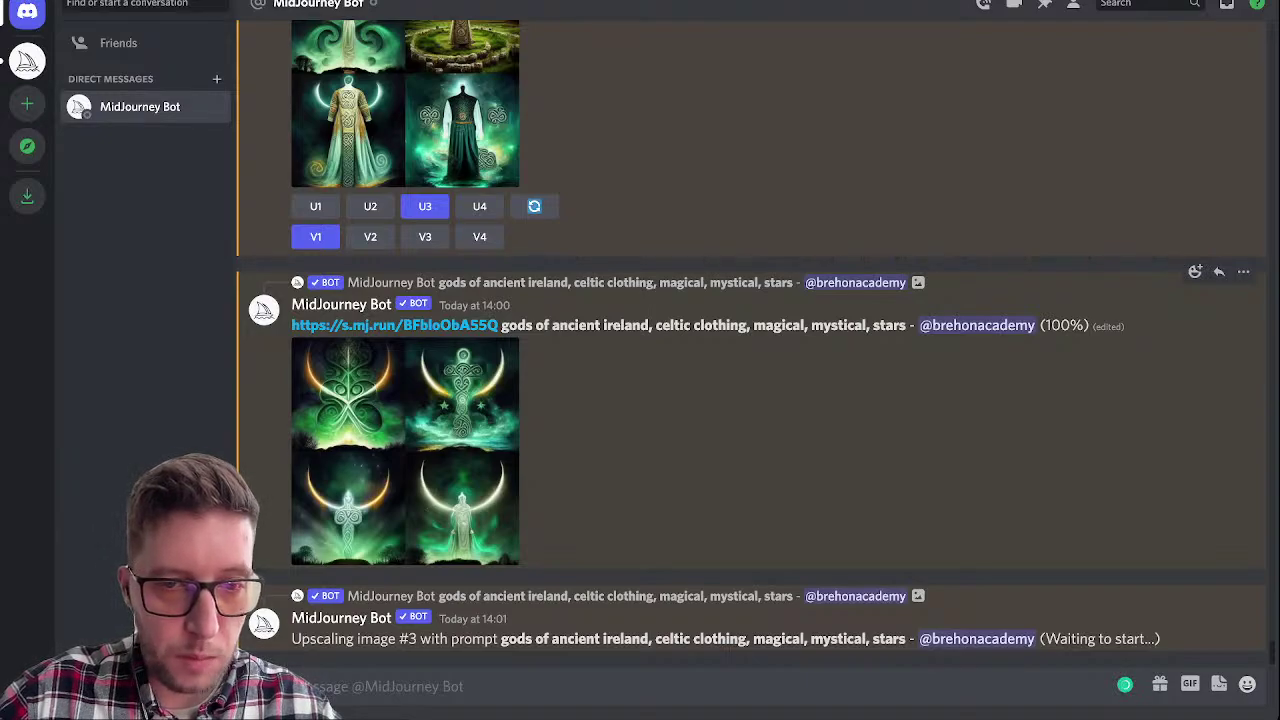
Step: View the grid of crescent-moon variations enlarged and request upscales of its images 3 and 4
click(405, 450)
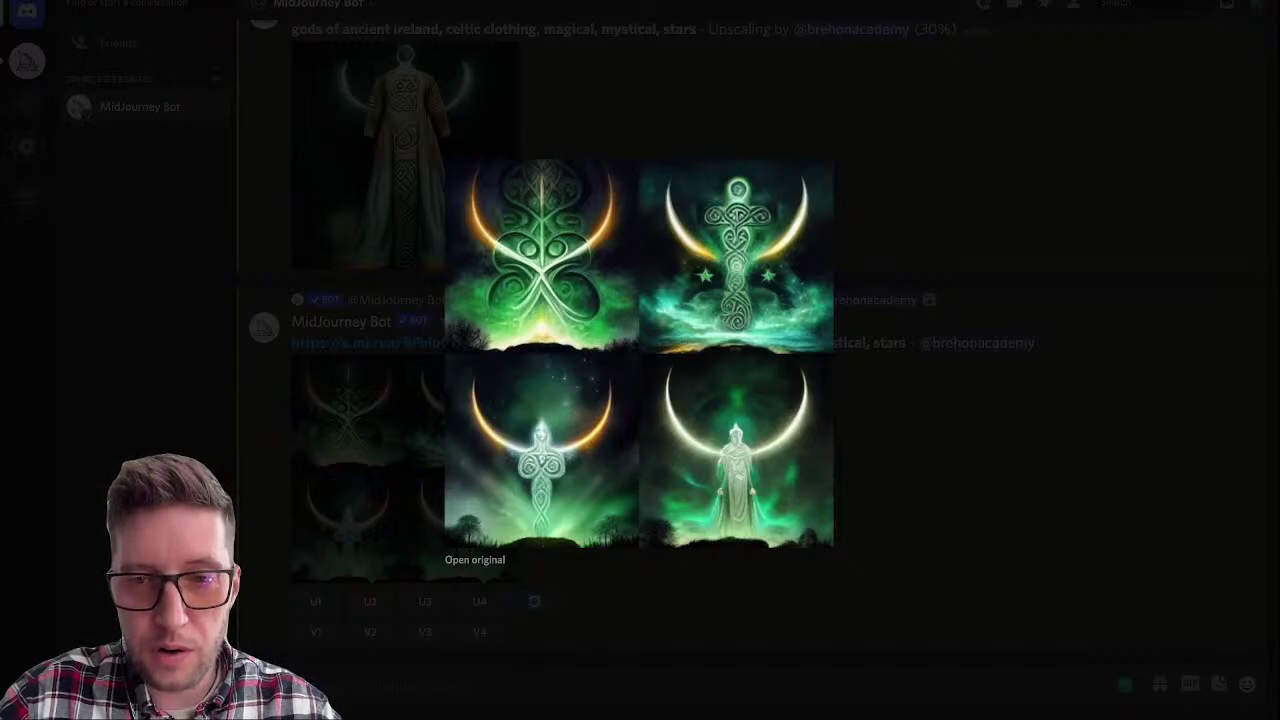
key(Escape)
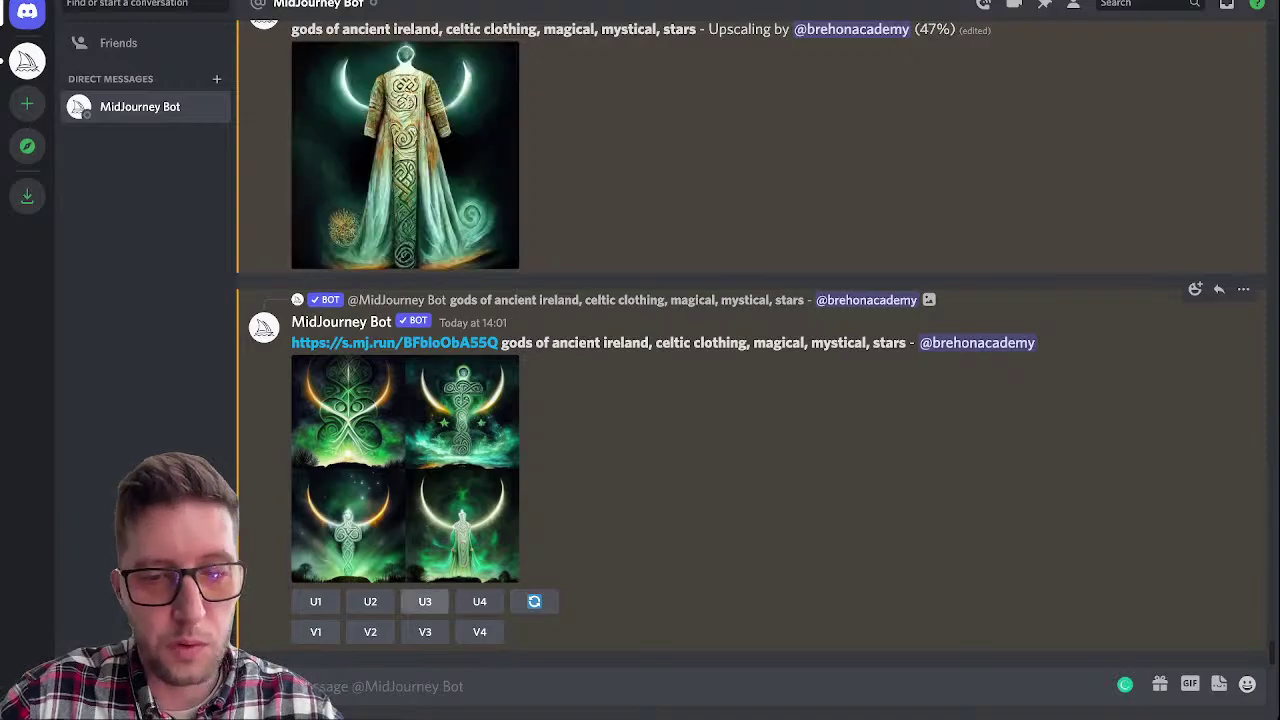
click(425, 601)
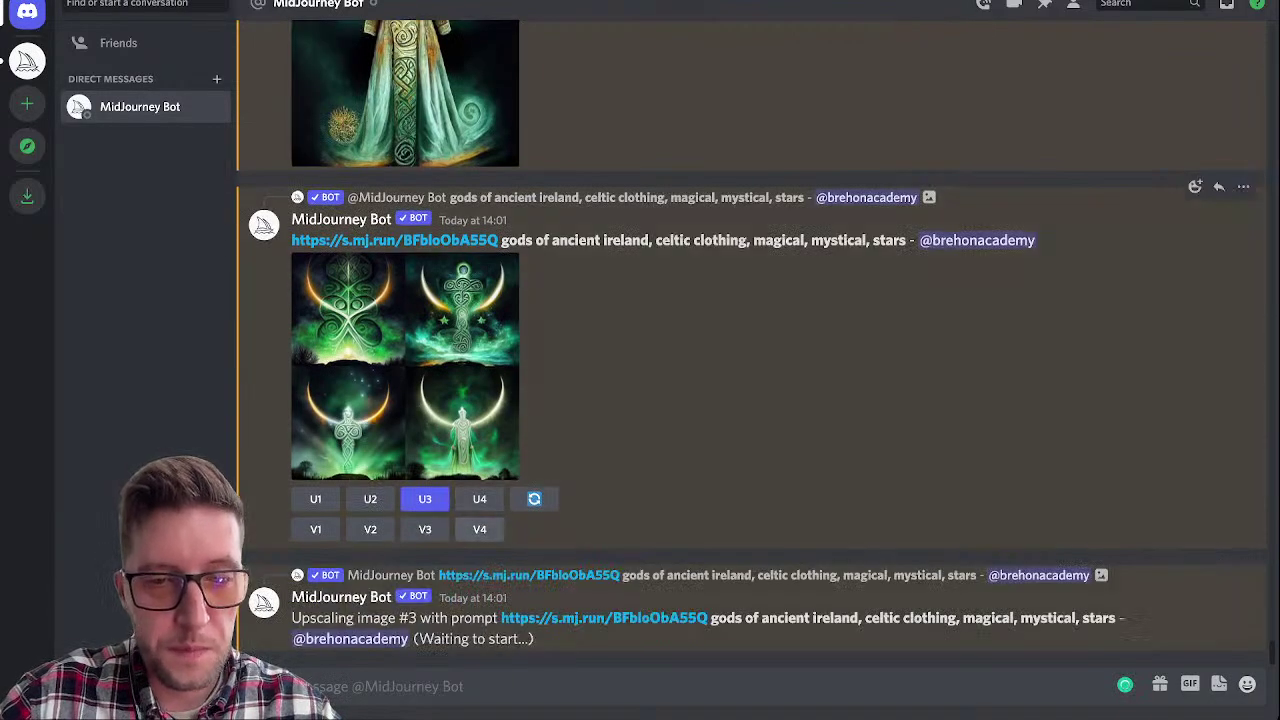
click(479, 498)
Step: Check the progress of the upscaled robe image and the two crescent-moon figure upscales in the conversation
scroll(750, 340, up, 5)
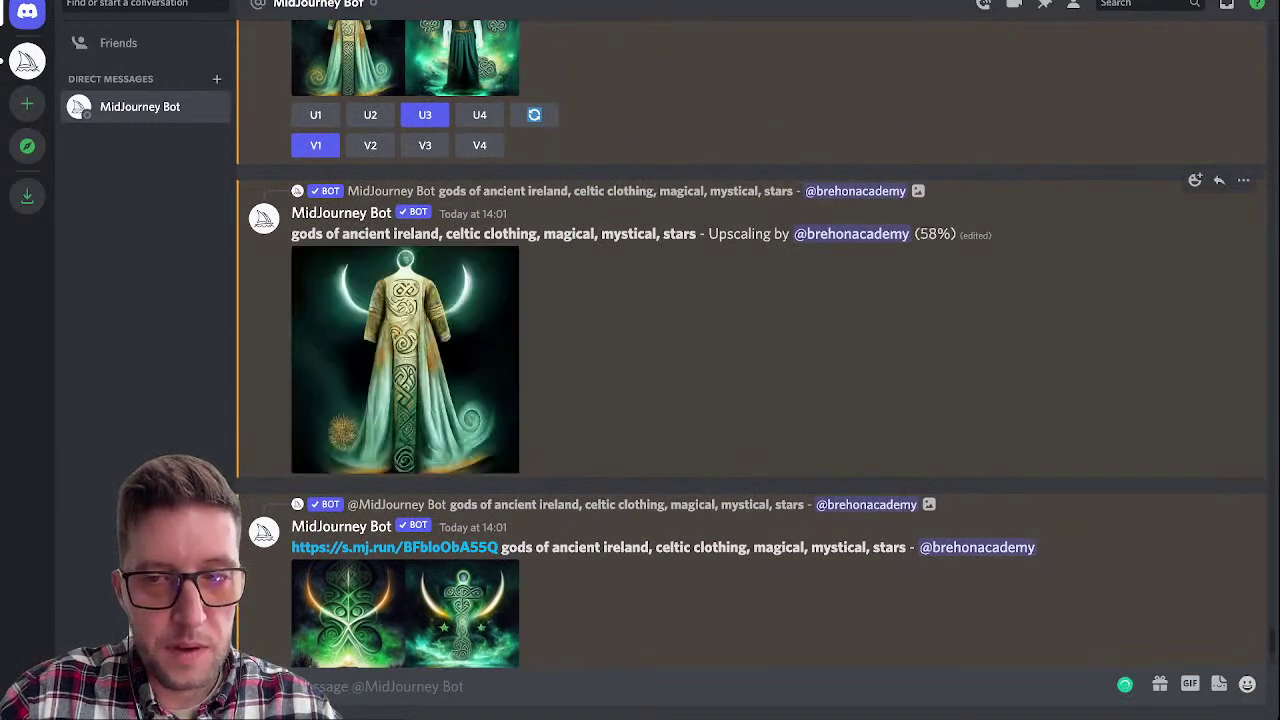
scroll(750, 340, up, 3)
scroll(750, 340, down, 4)
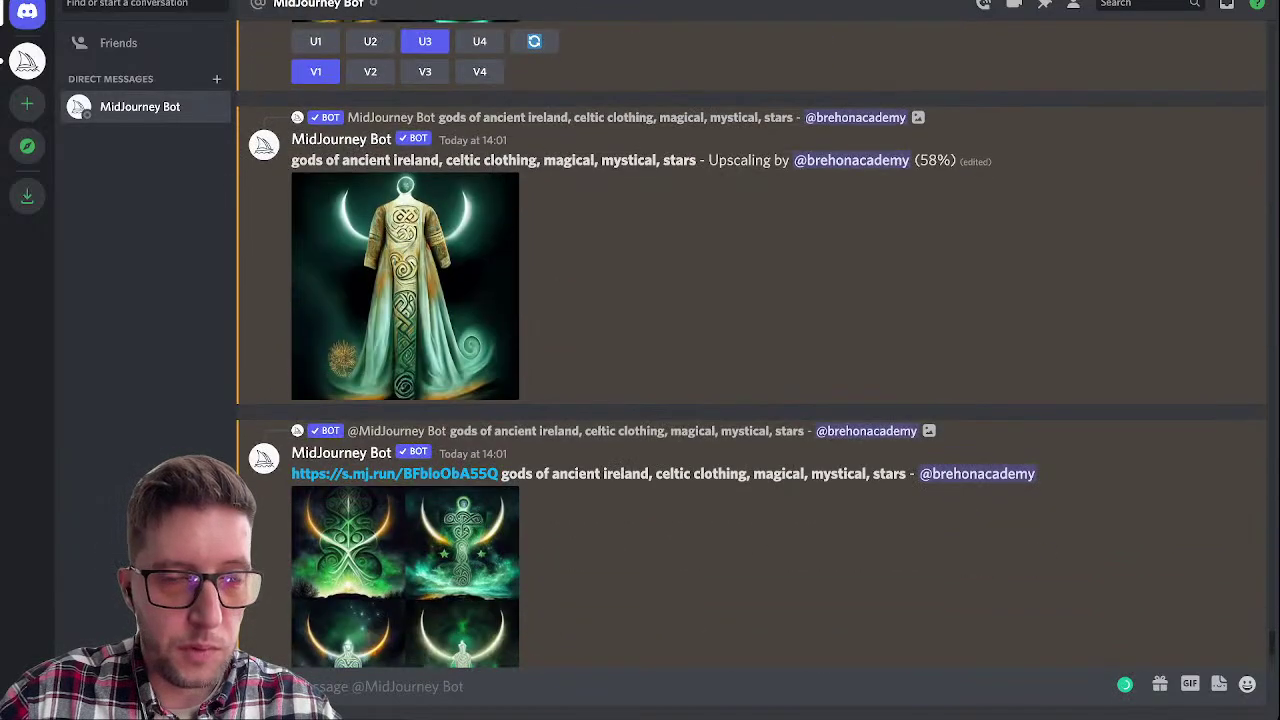
scroll(750, 340, down, 2)
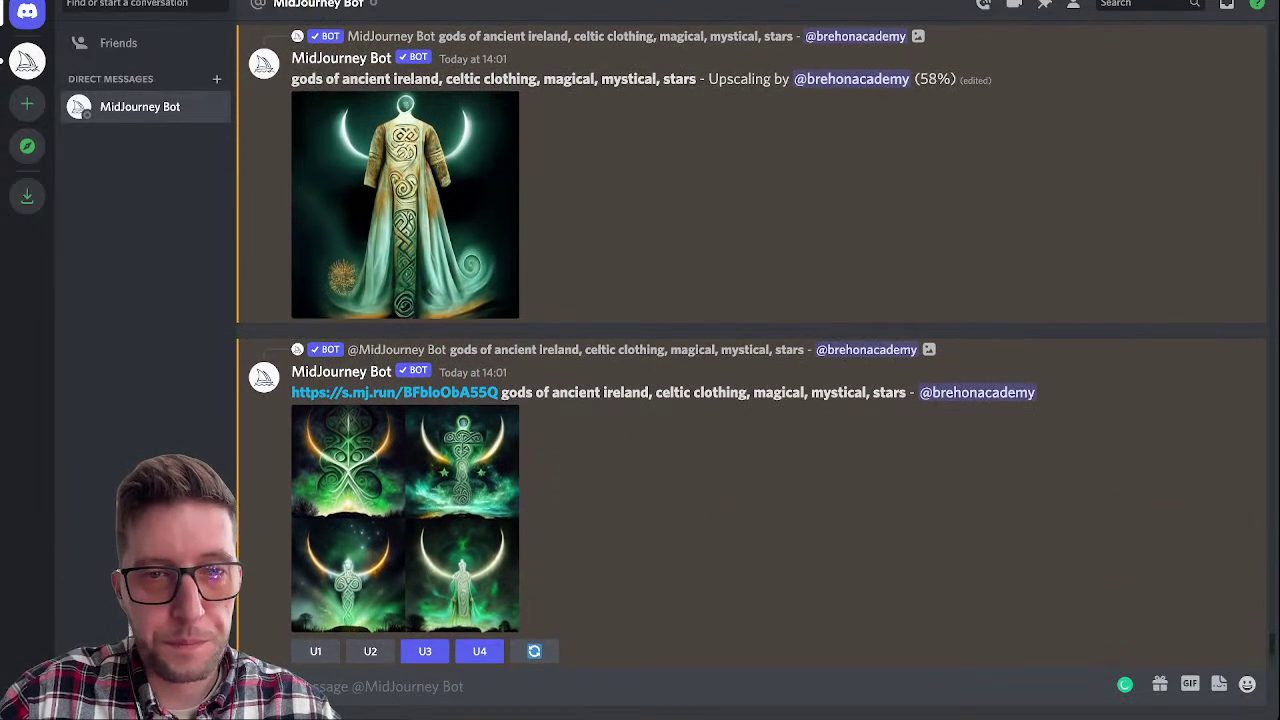
scroll(750, 340, down, 1)
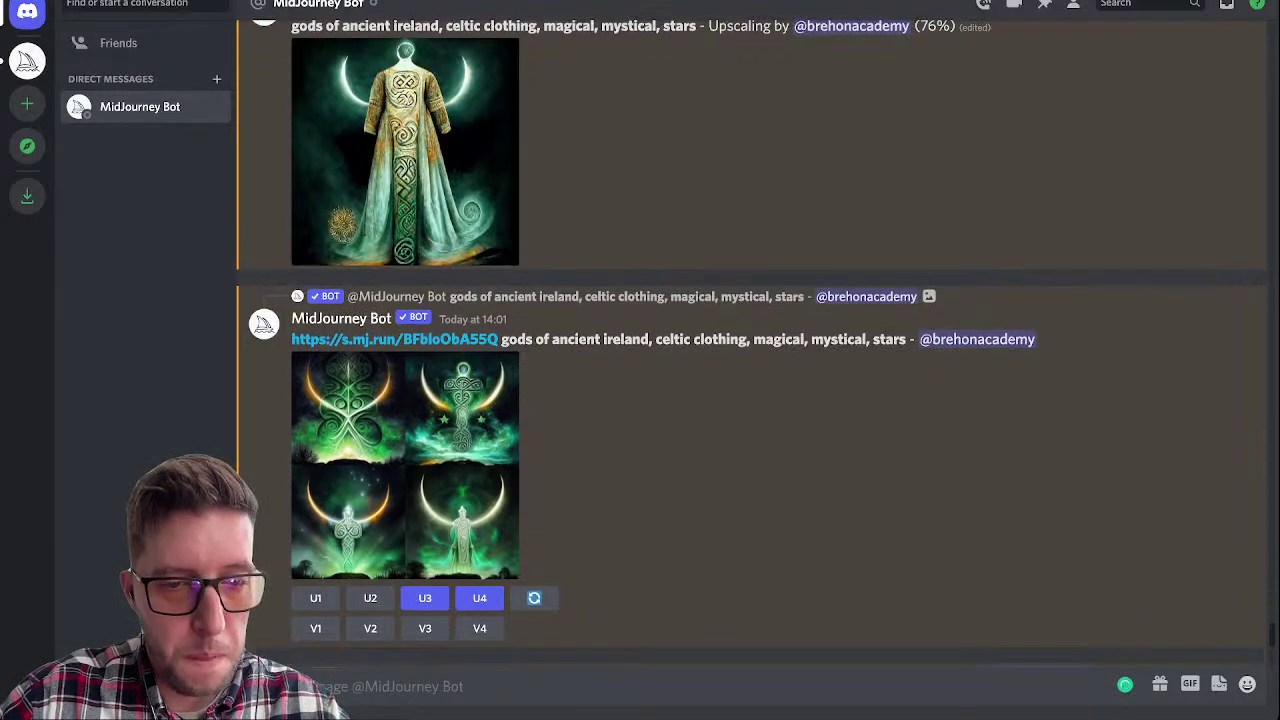
scroll(750, 340, up, 3)
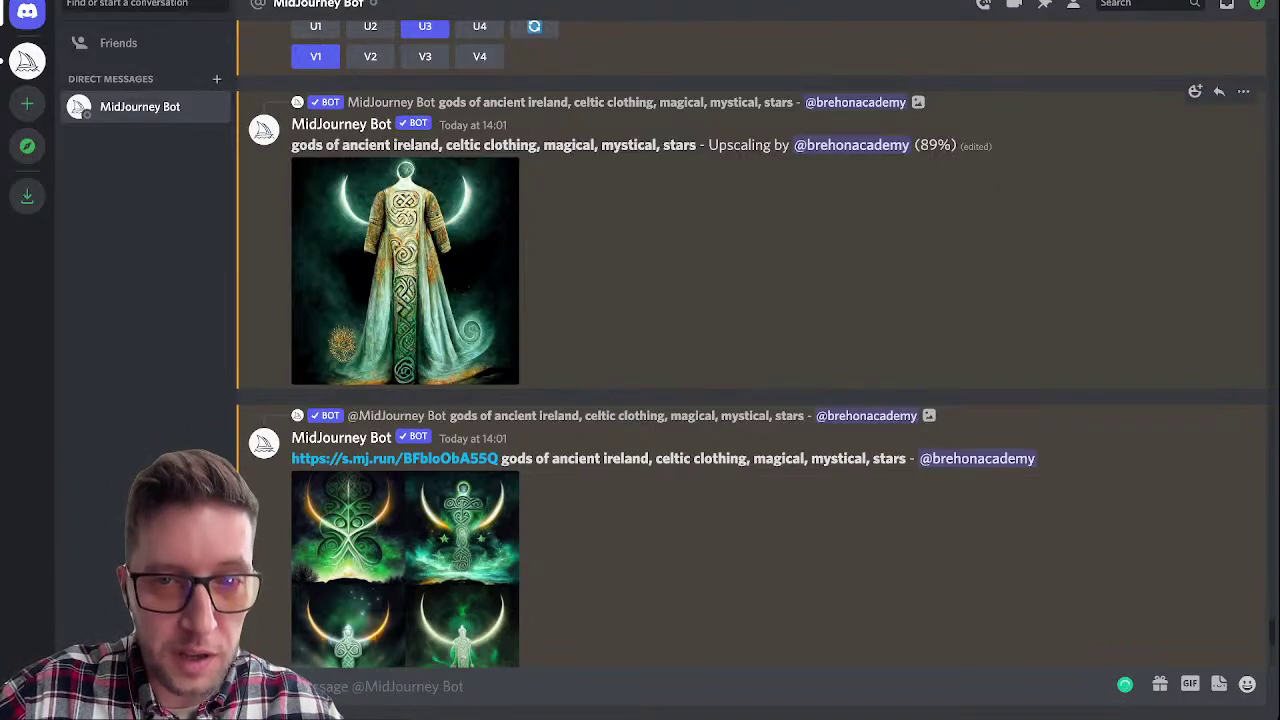
scroll(750, 340, down, 2)
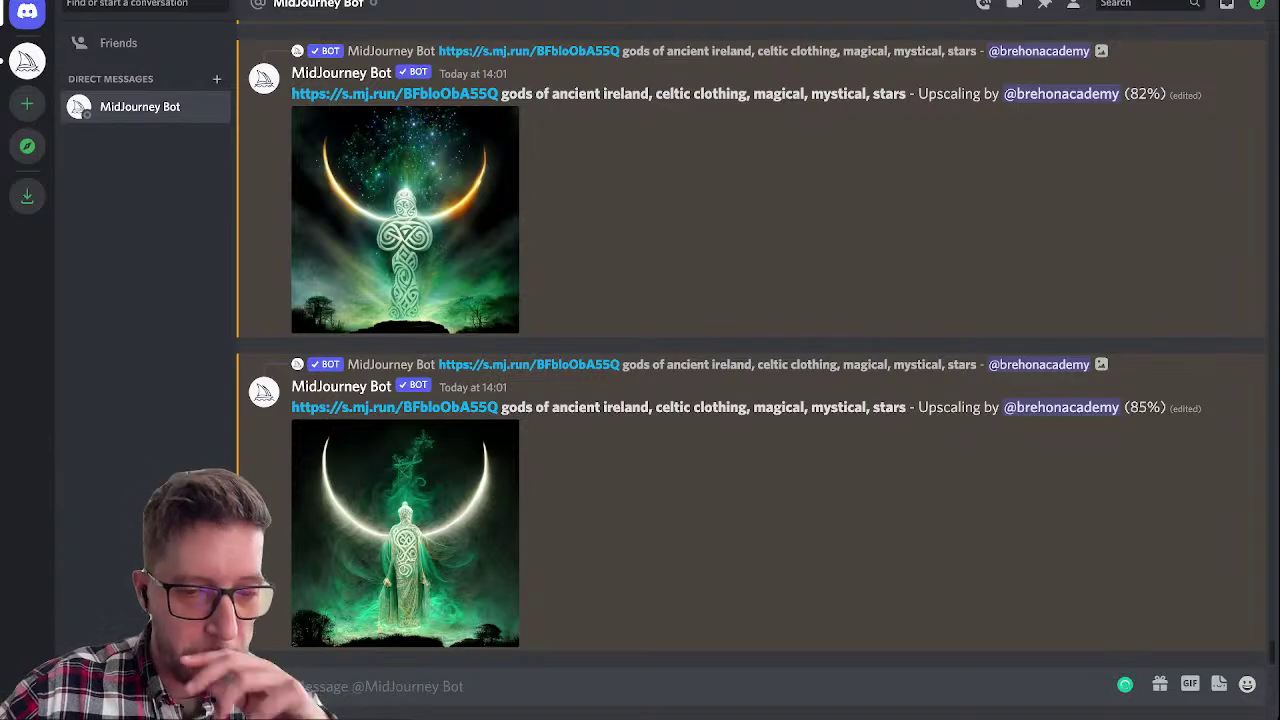
Step: Send the MidJourney Bot an imagine command with the prompt "a celtic cross, made out of crumpled paper and string"
text(/imagi)
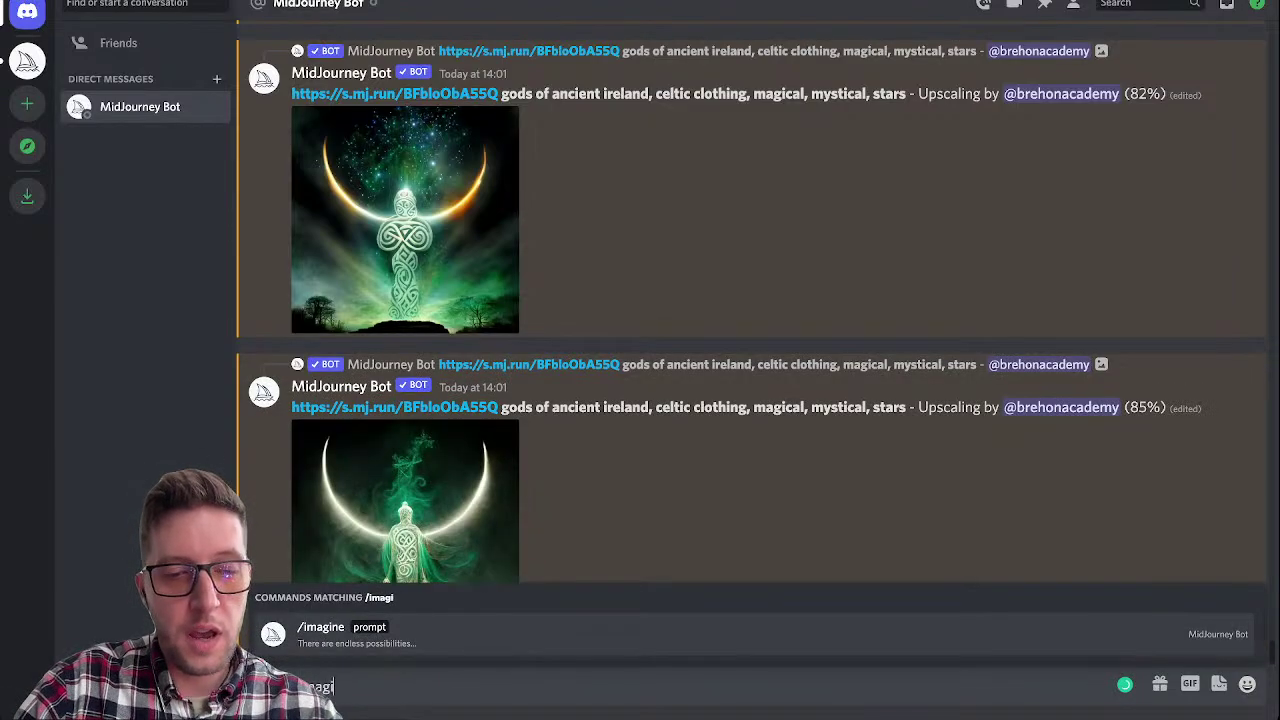
key(Tab)
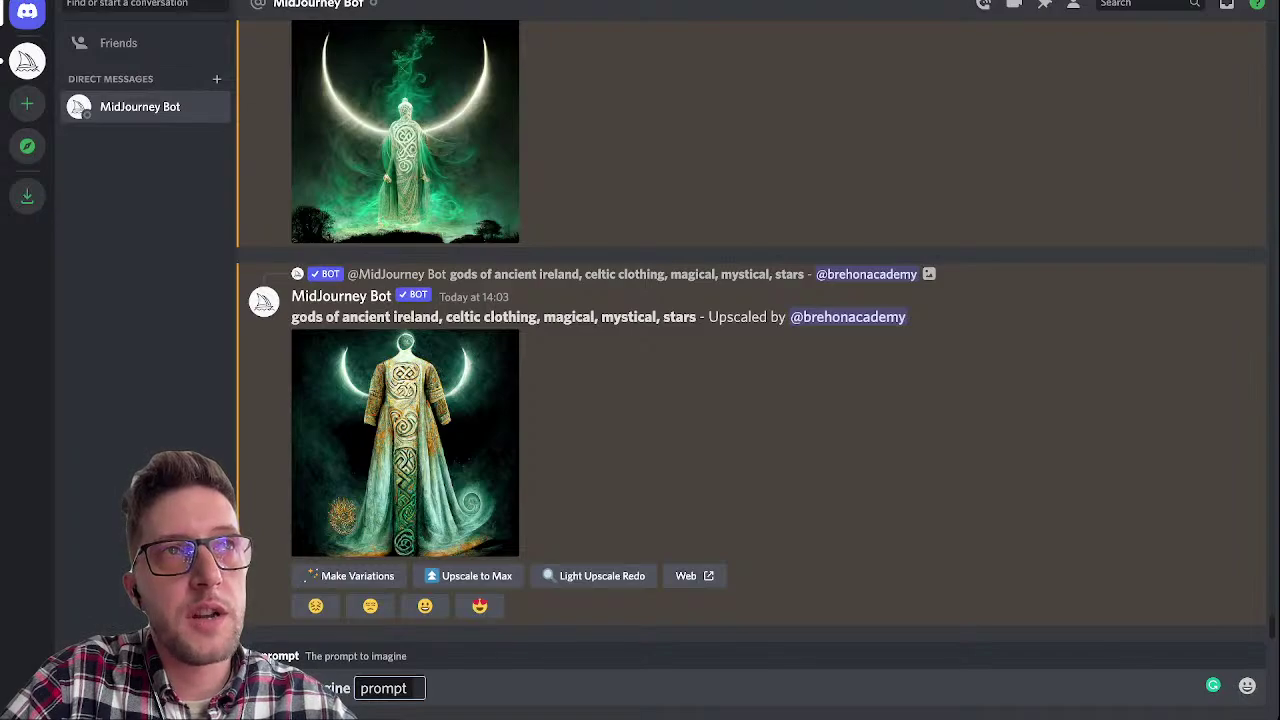
text(a)
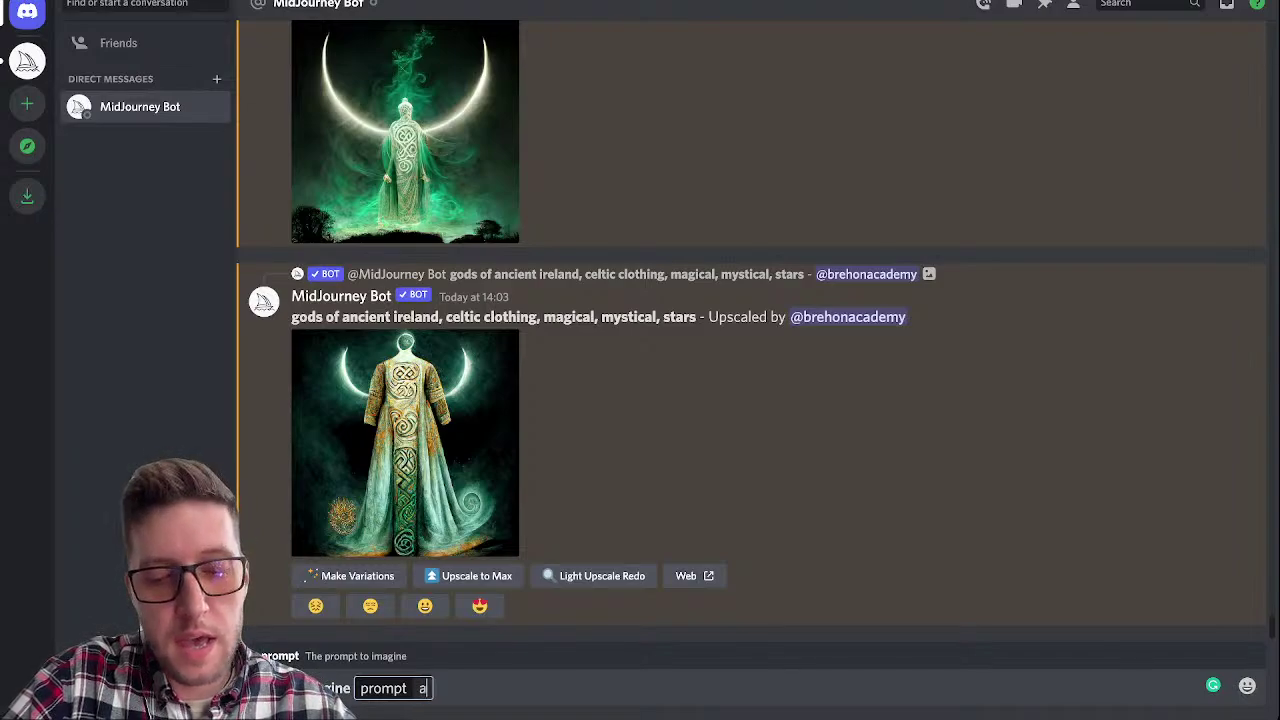
text( celtic)
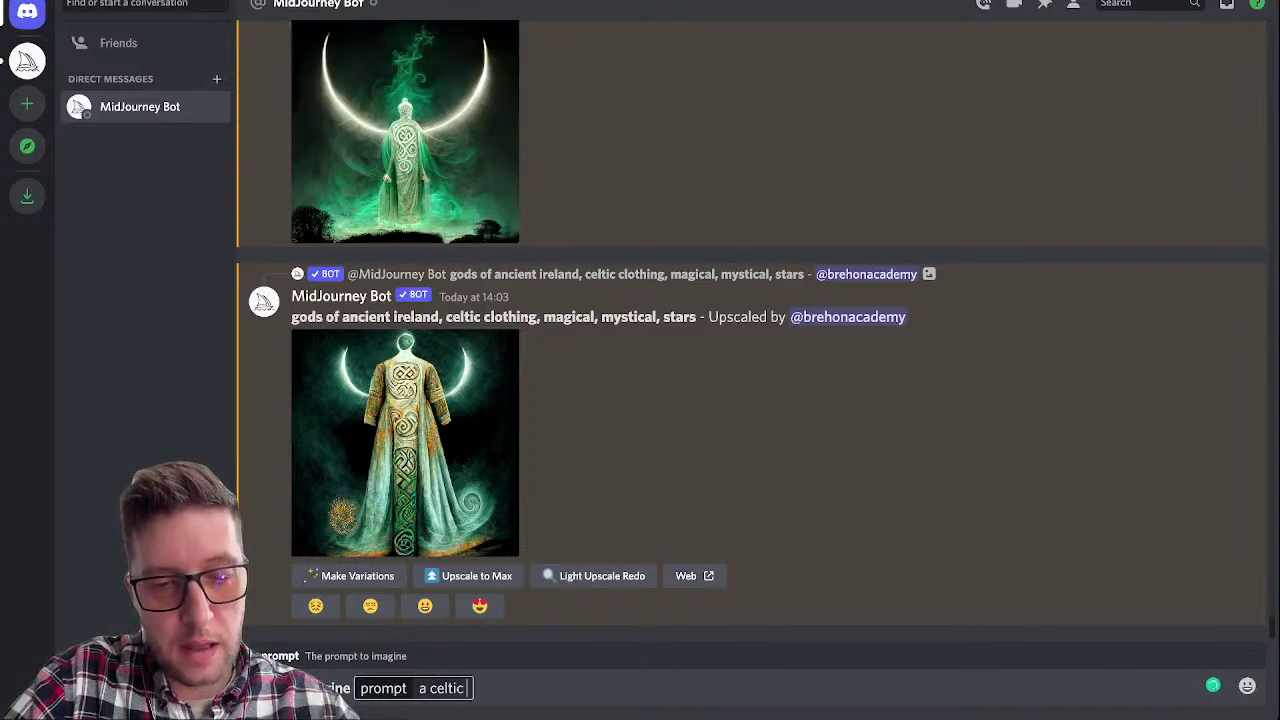
text( cross, m)
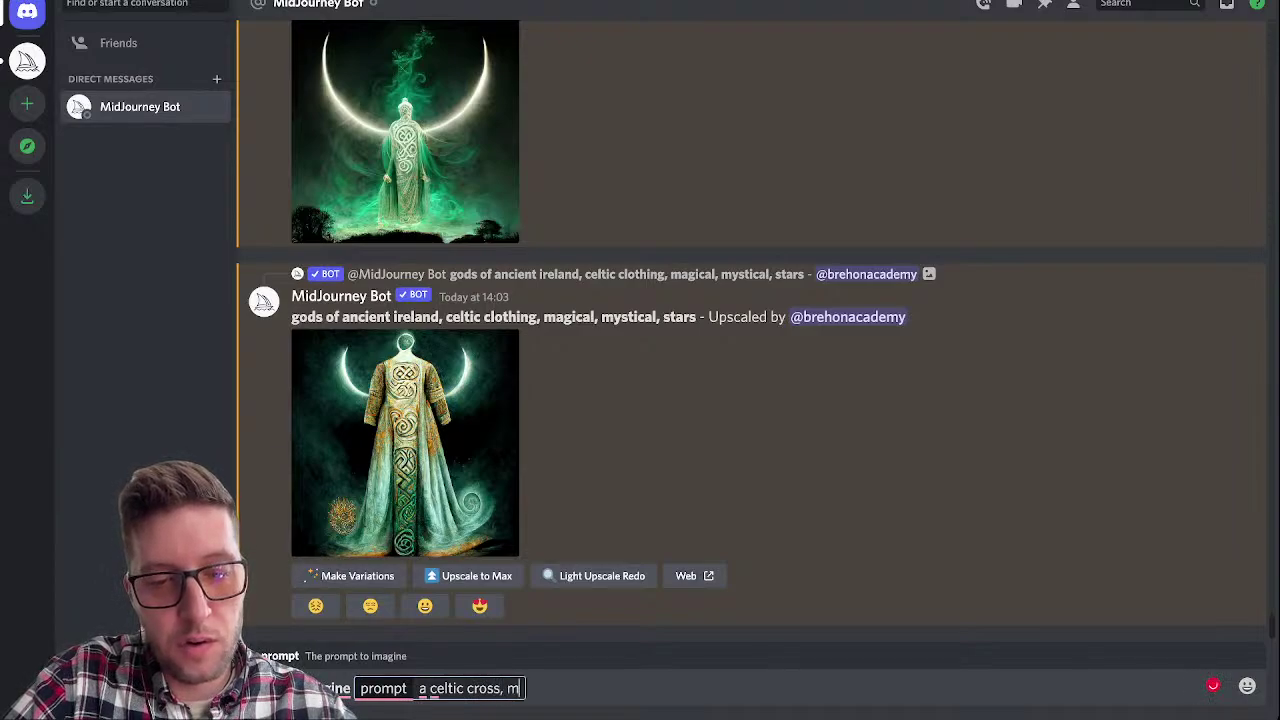
text(ade out)
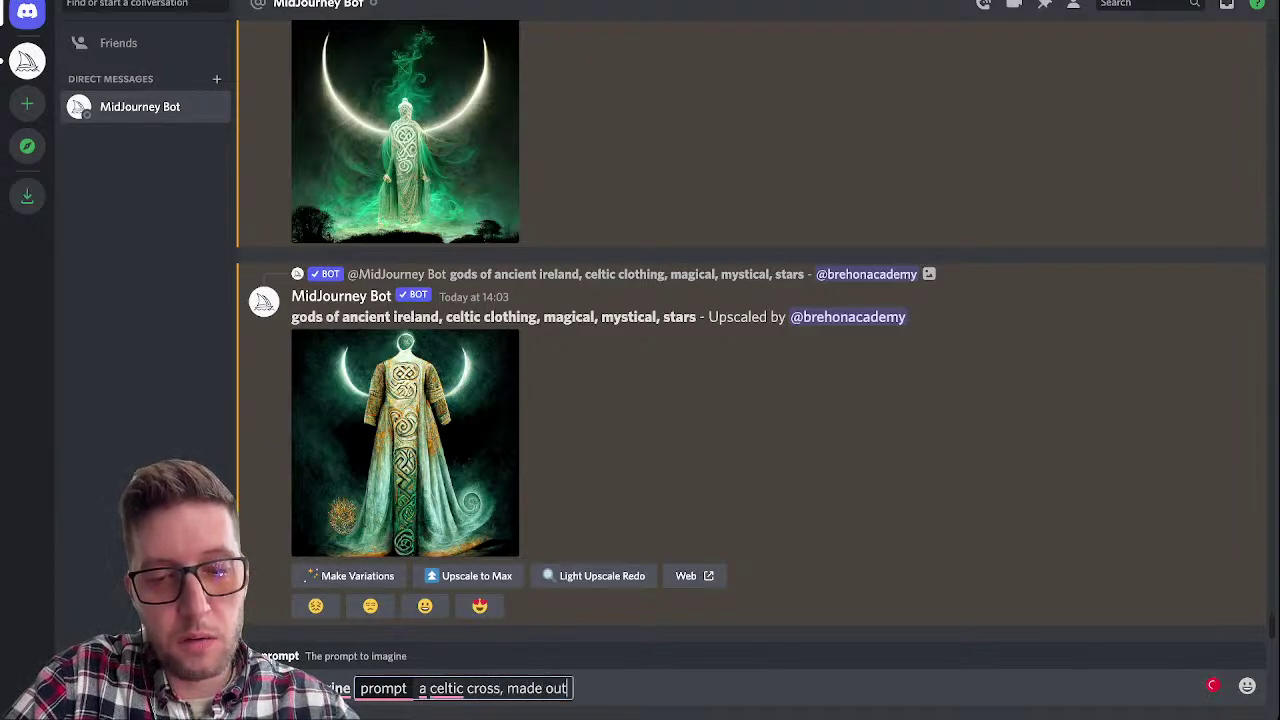
text( of crum)
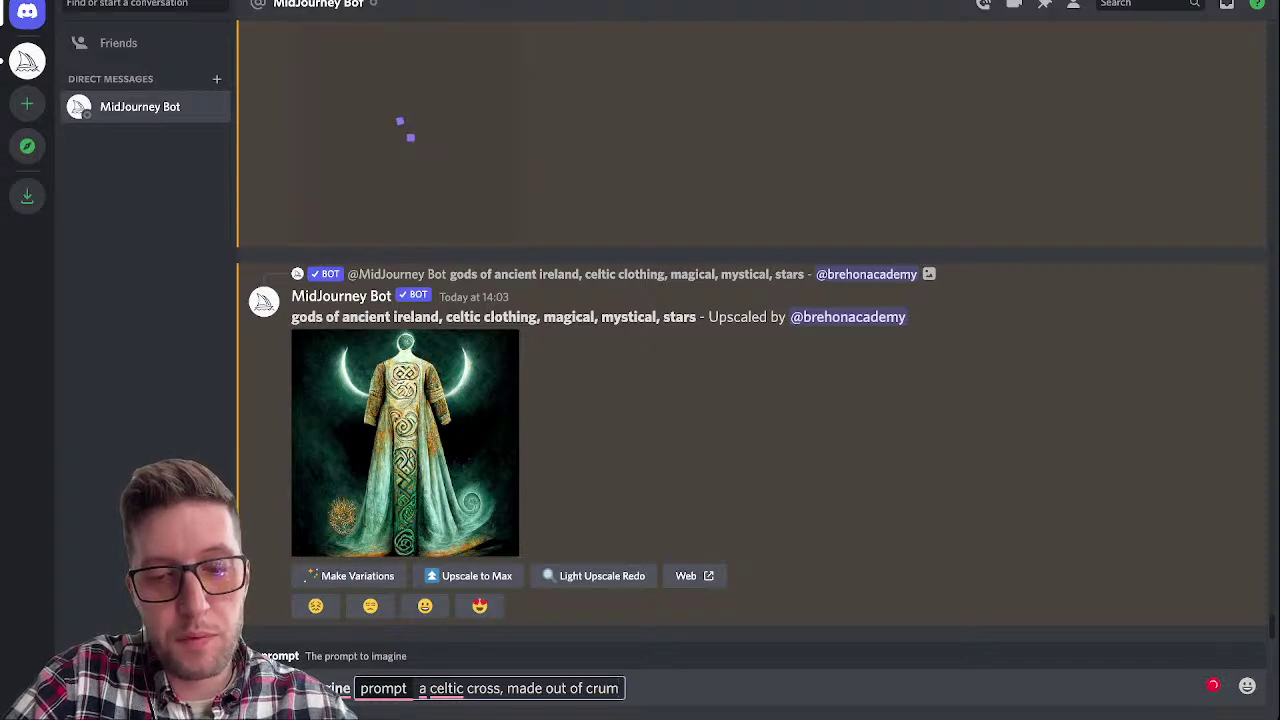
text(pled paper )
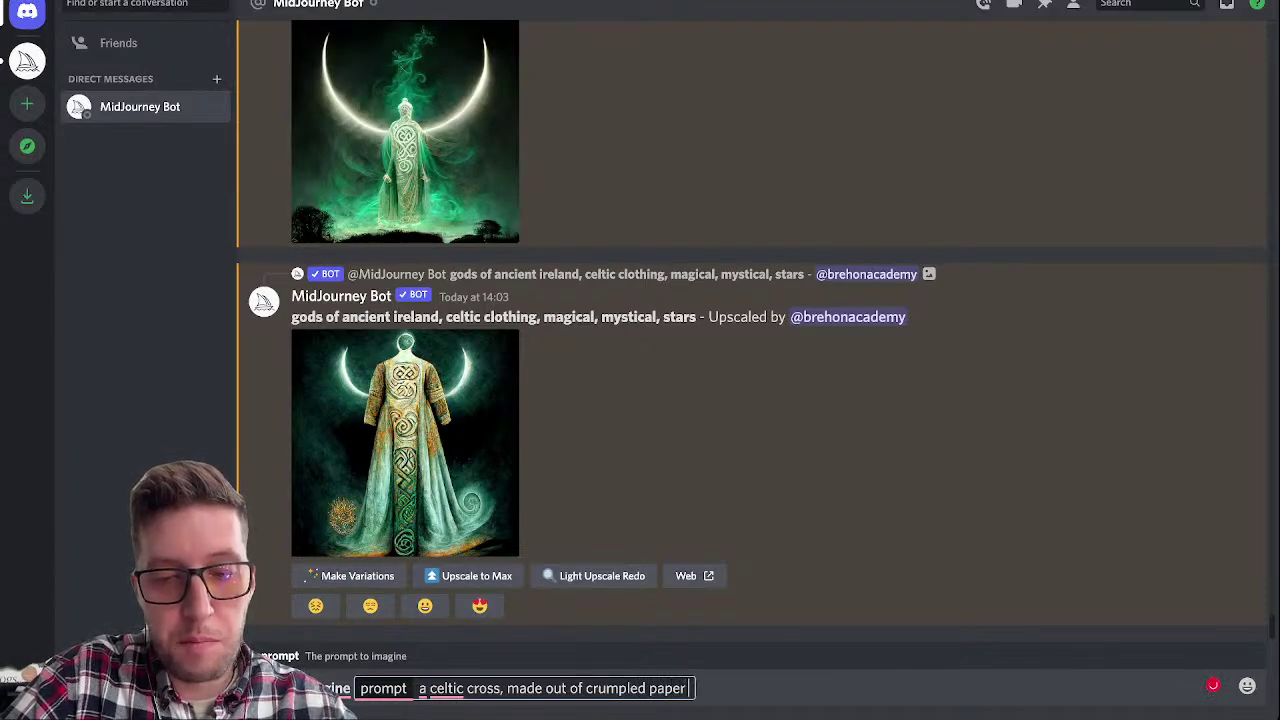
text(and s)
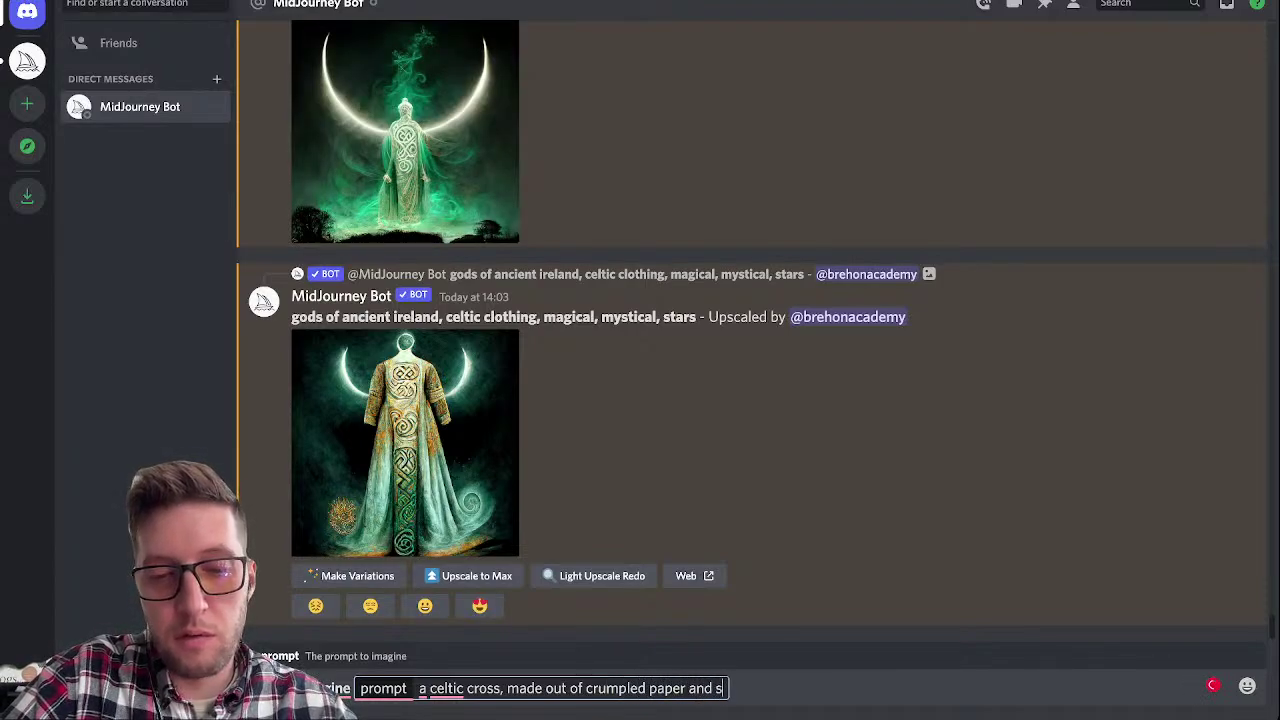
text(tring)
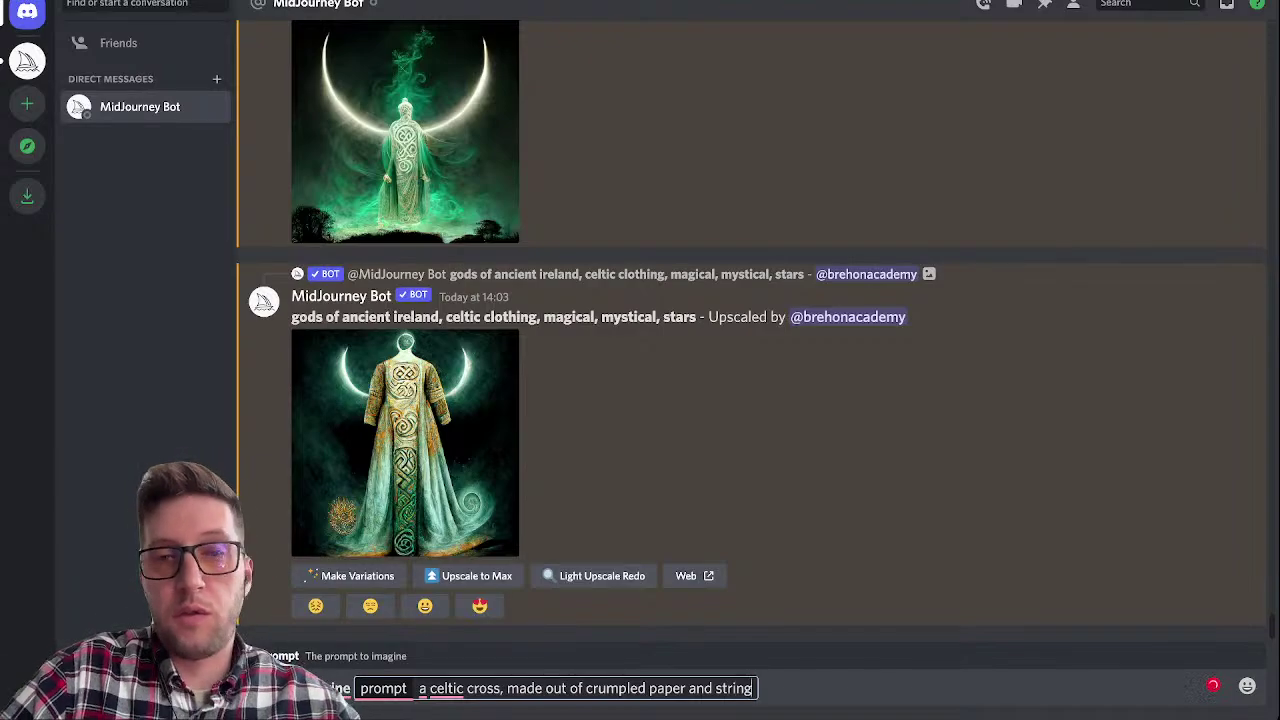
key(Return)
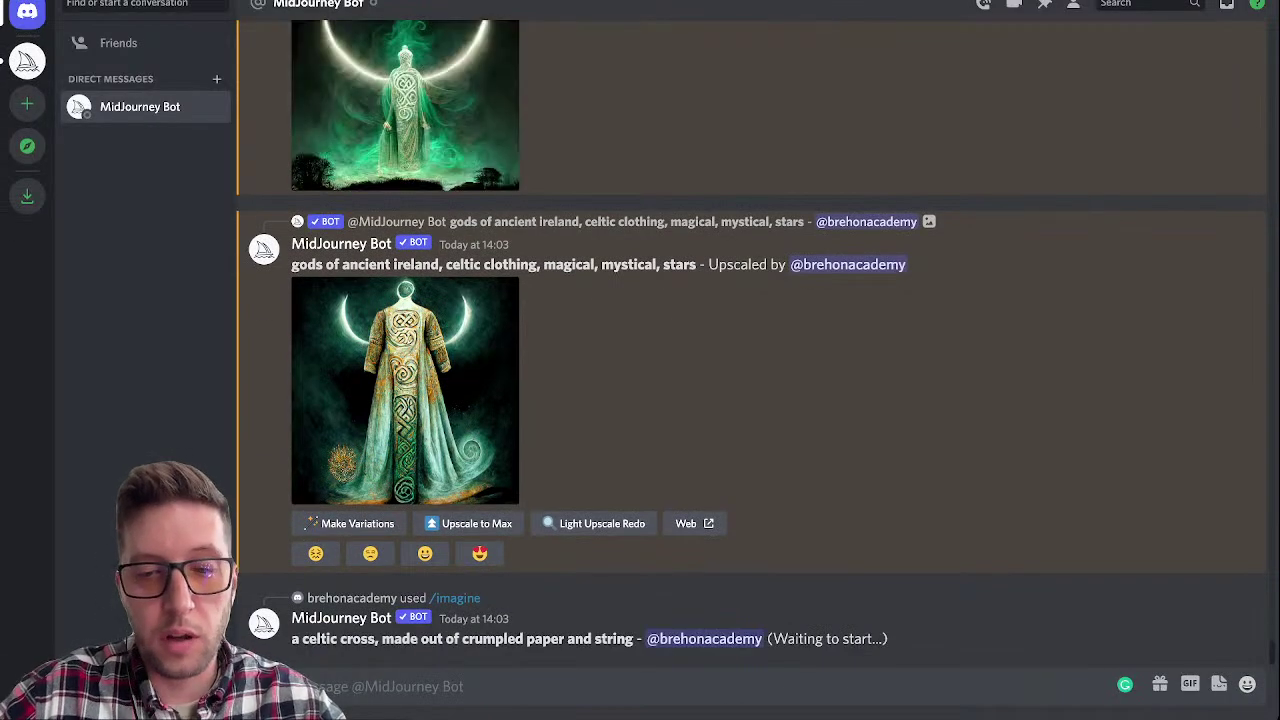
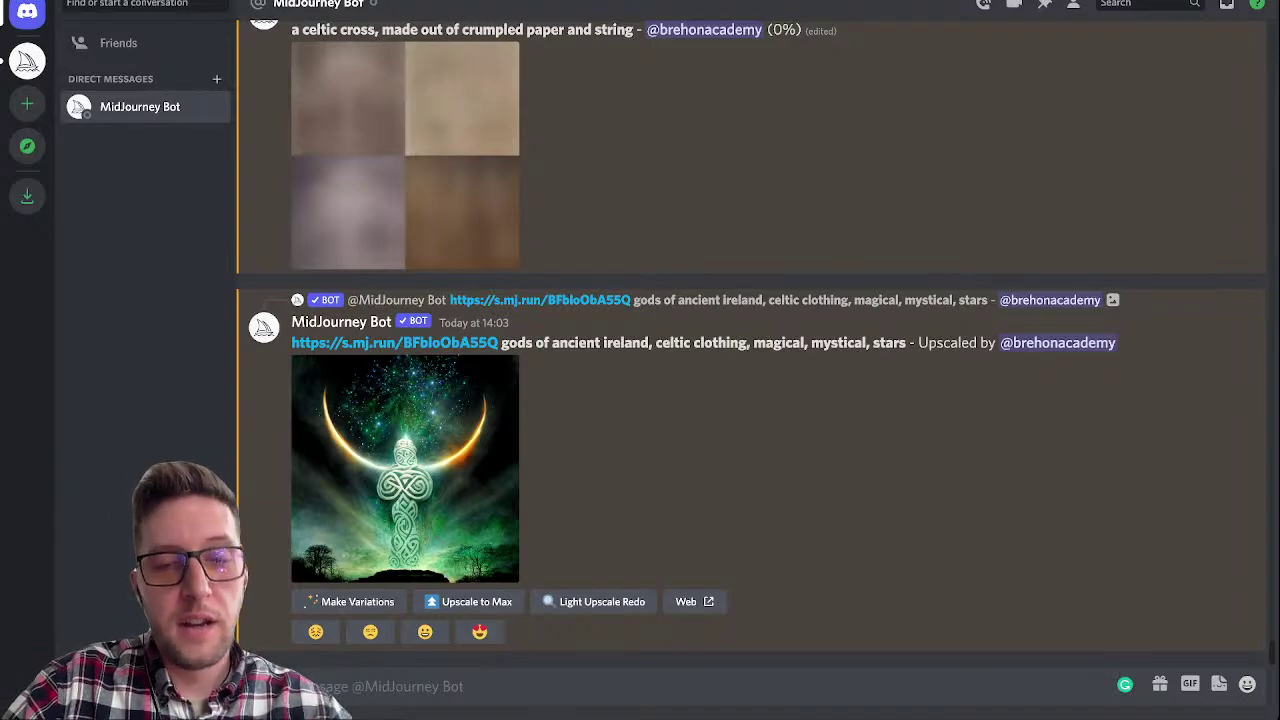
Step: Send the MidJourney Bot an imagine command with the prompt "an oak leaf, close-up, ultra hd, octane render, multi-coloured"
text(/imagine)
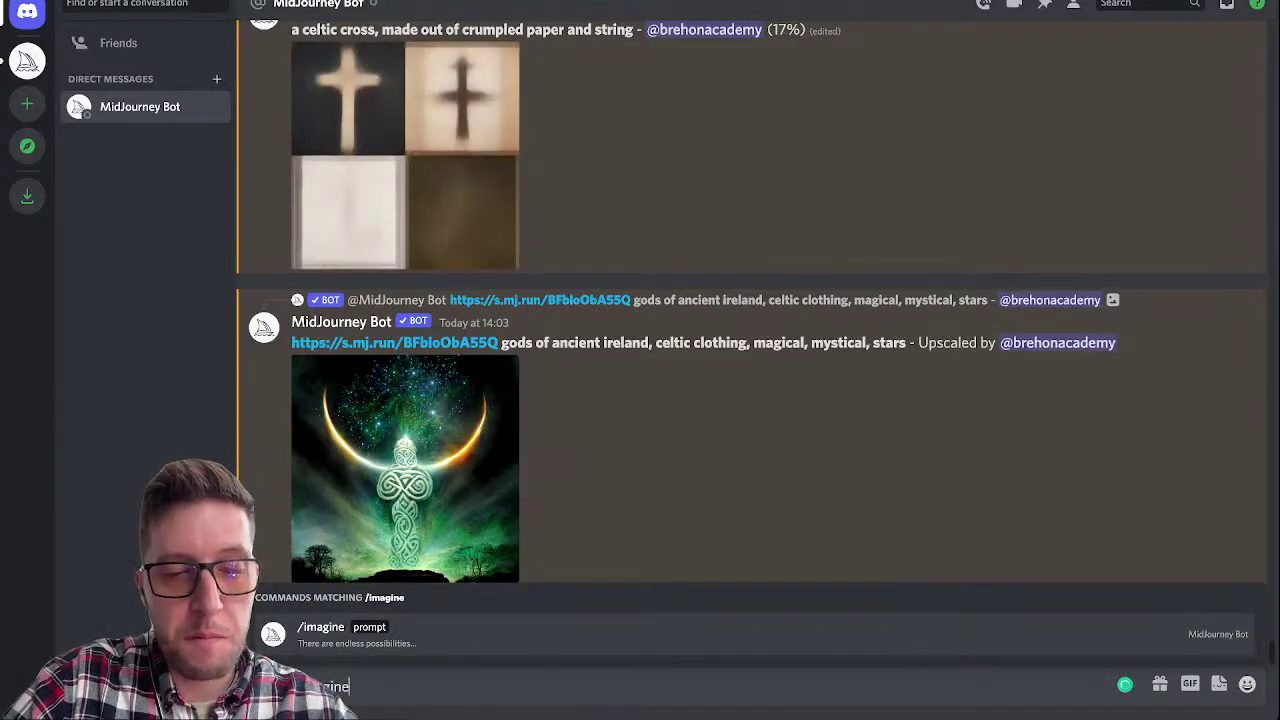
key(Tab)
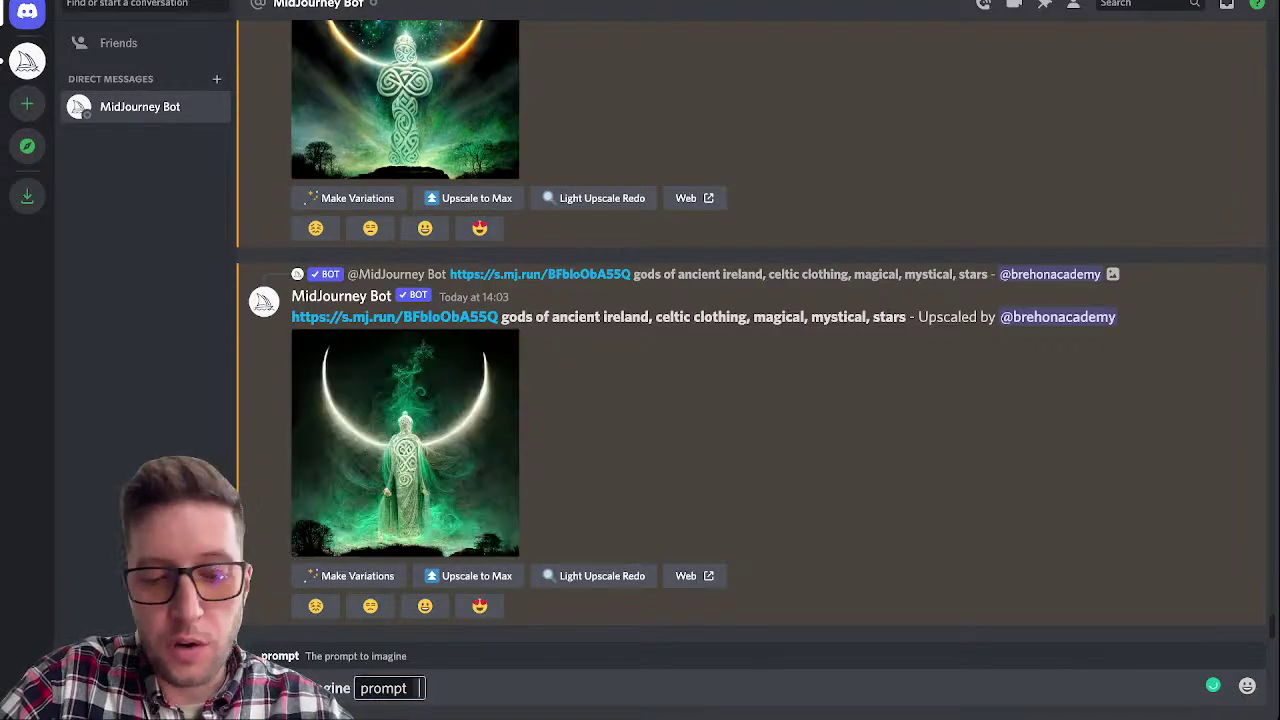
text(a)
key(BackSpace)
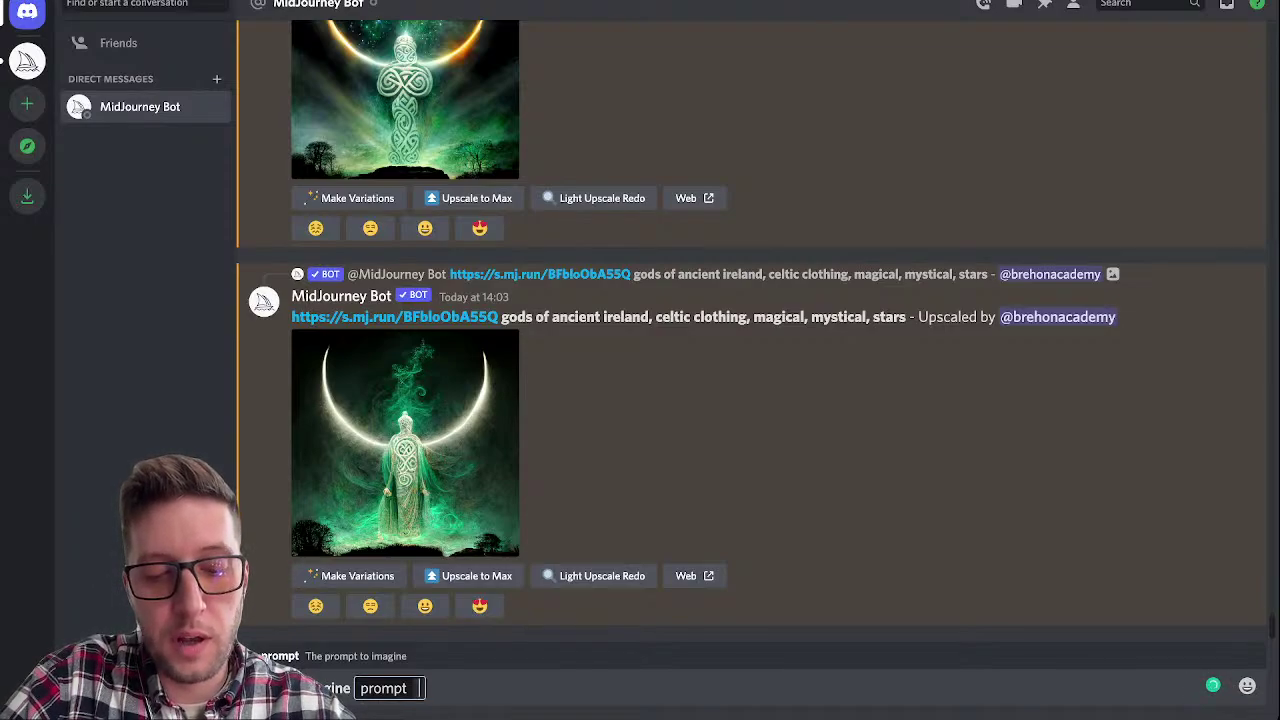
text(an)
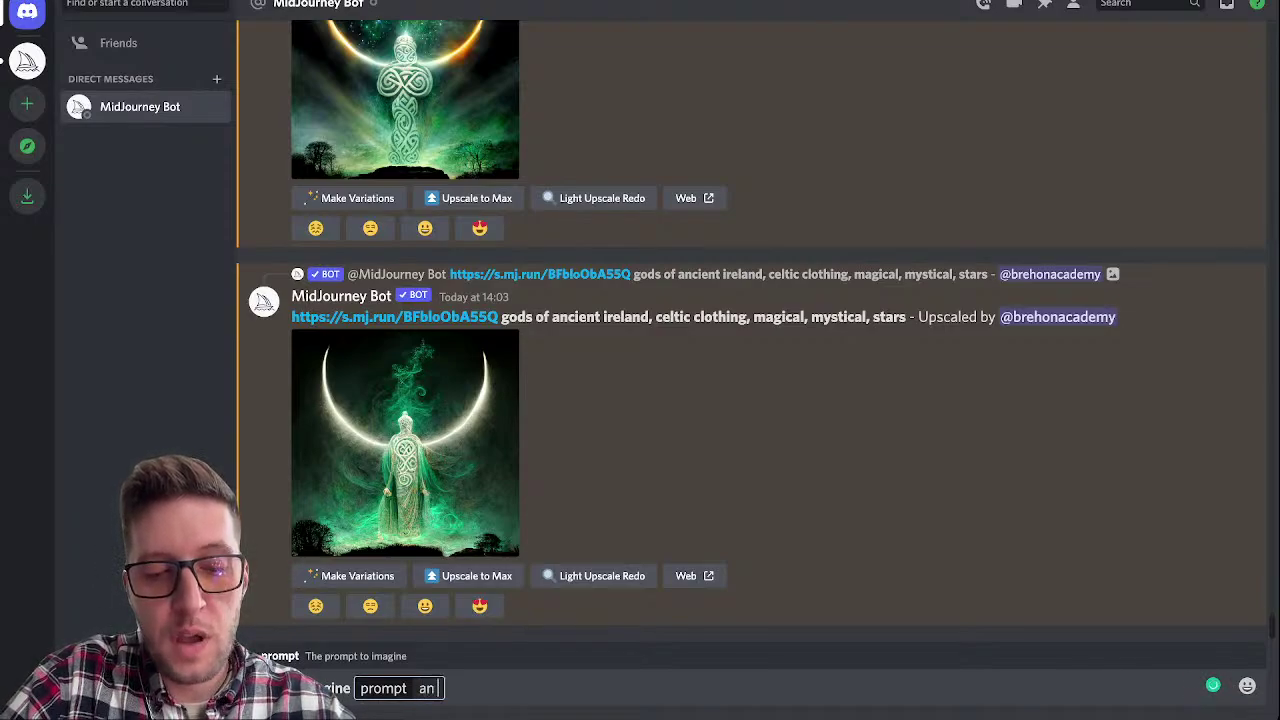
text( oak leaf, )
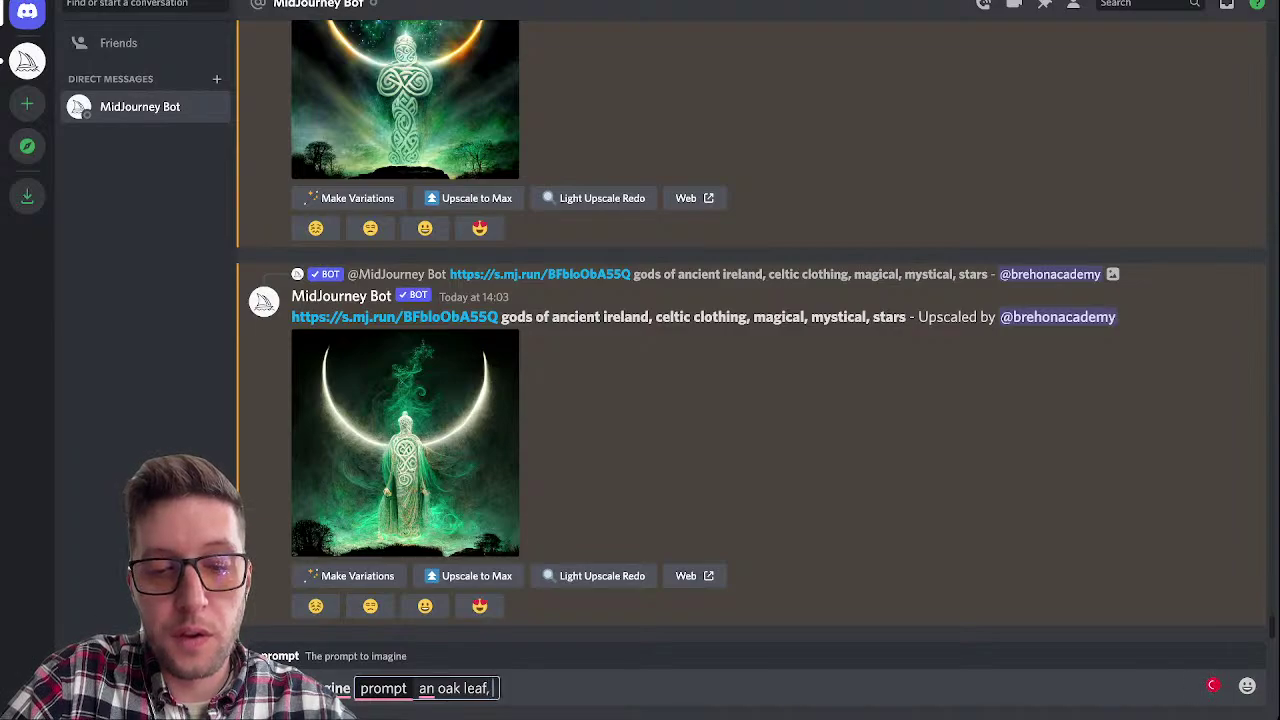
text(clo)
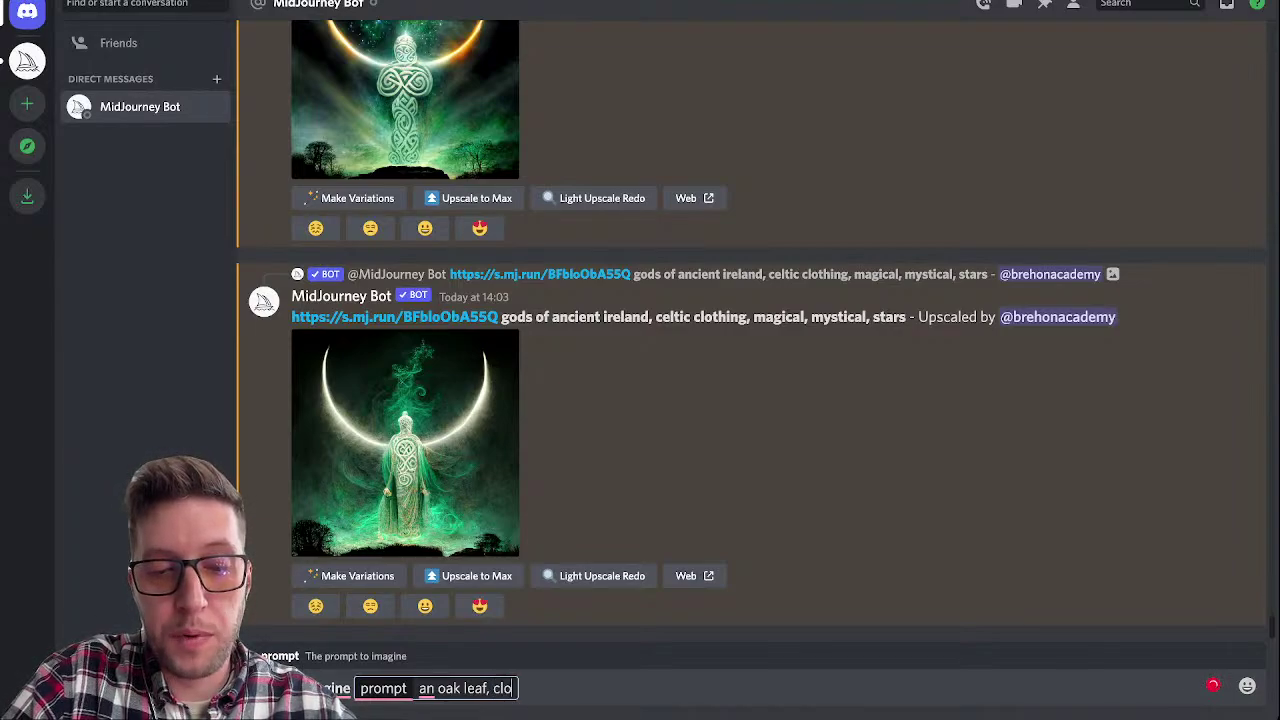
text(se-up)
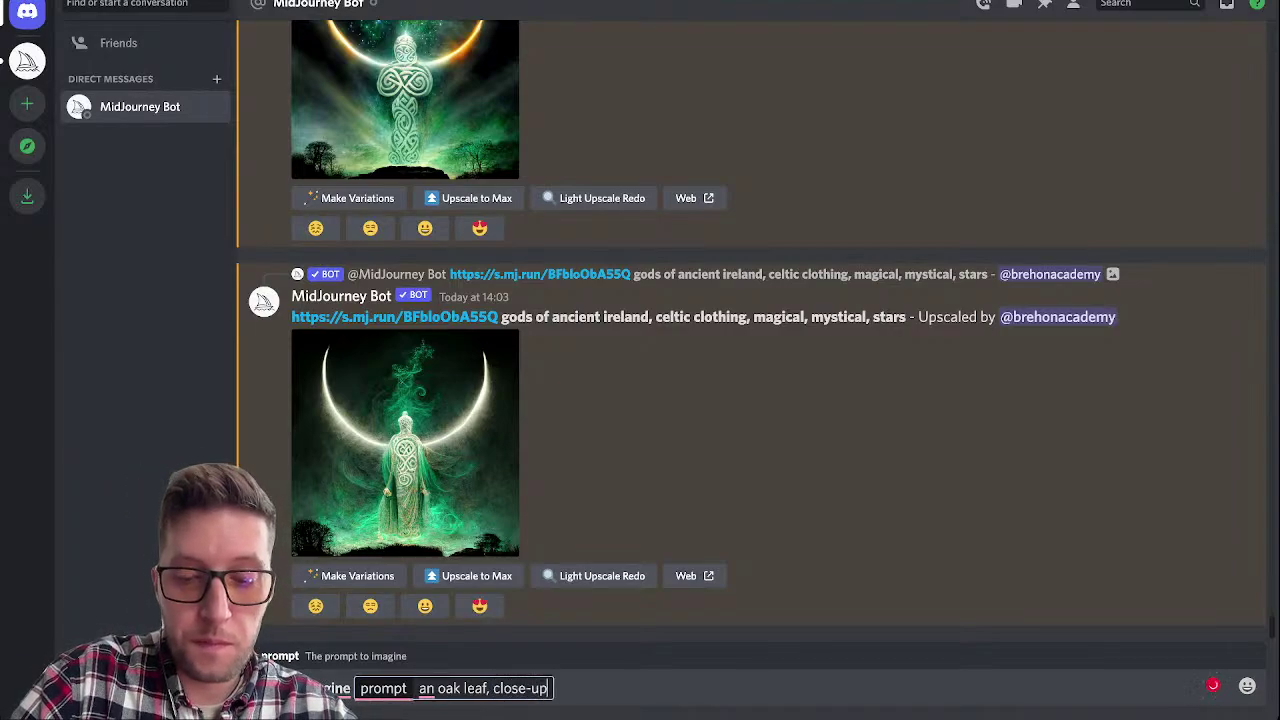
text(, ultra)
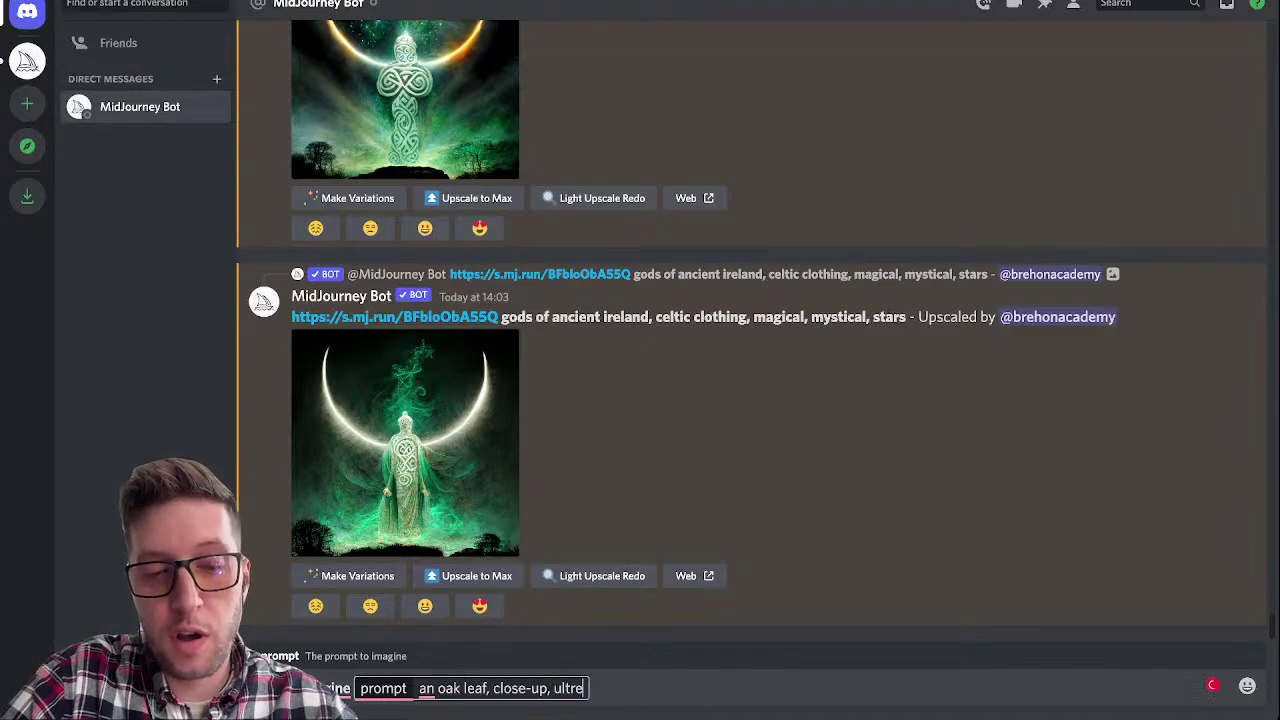
text( hd, octane r)
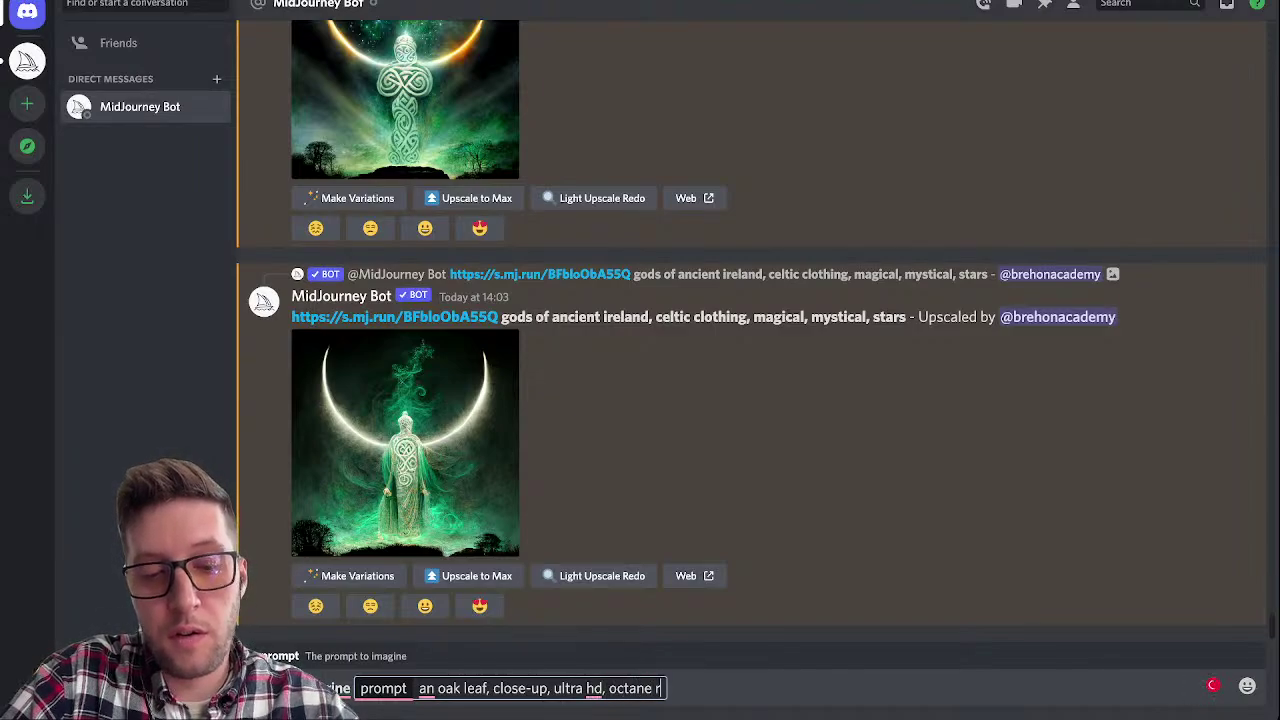
text(ender, multi-coloured)
key(Return)
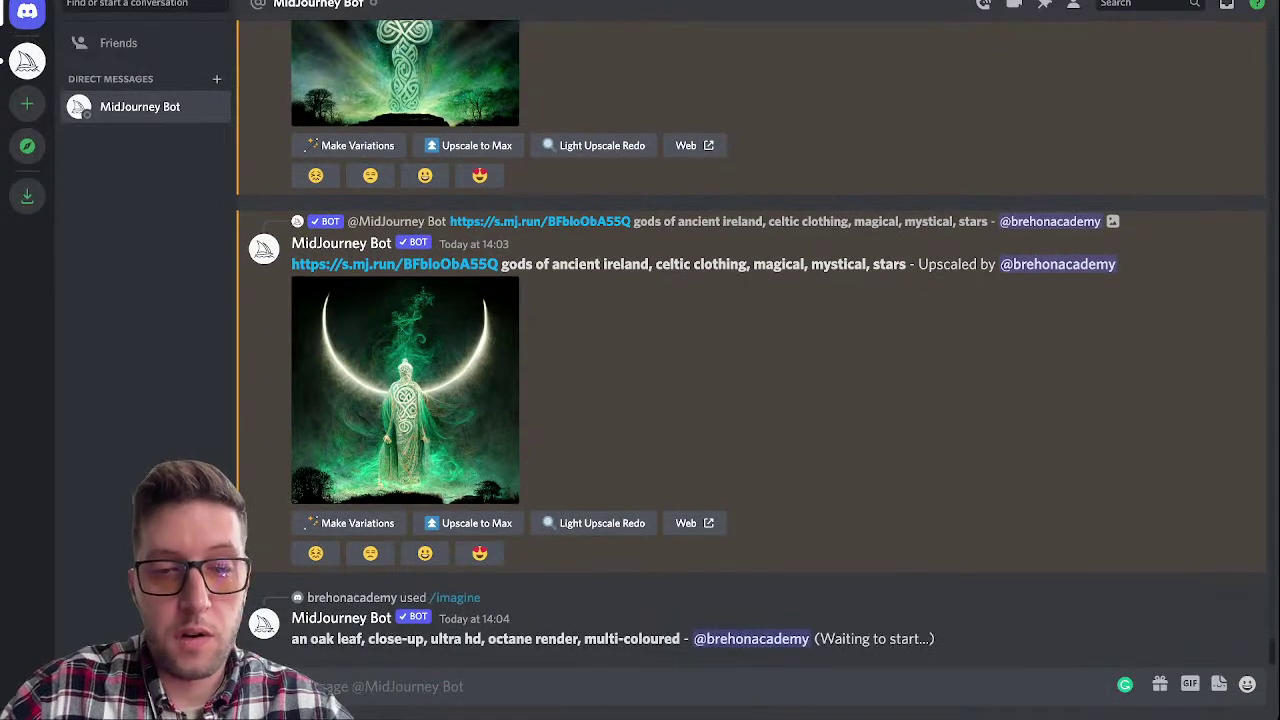
Step: Find the crumpled-paper Celtic cross results in the conversation, view the four-image grid enlarged and close it
scroll(750, 340, up, 10)
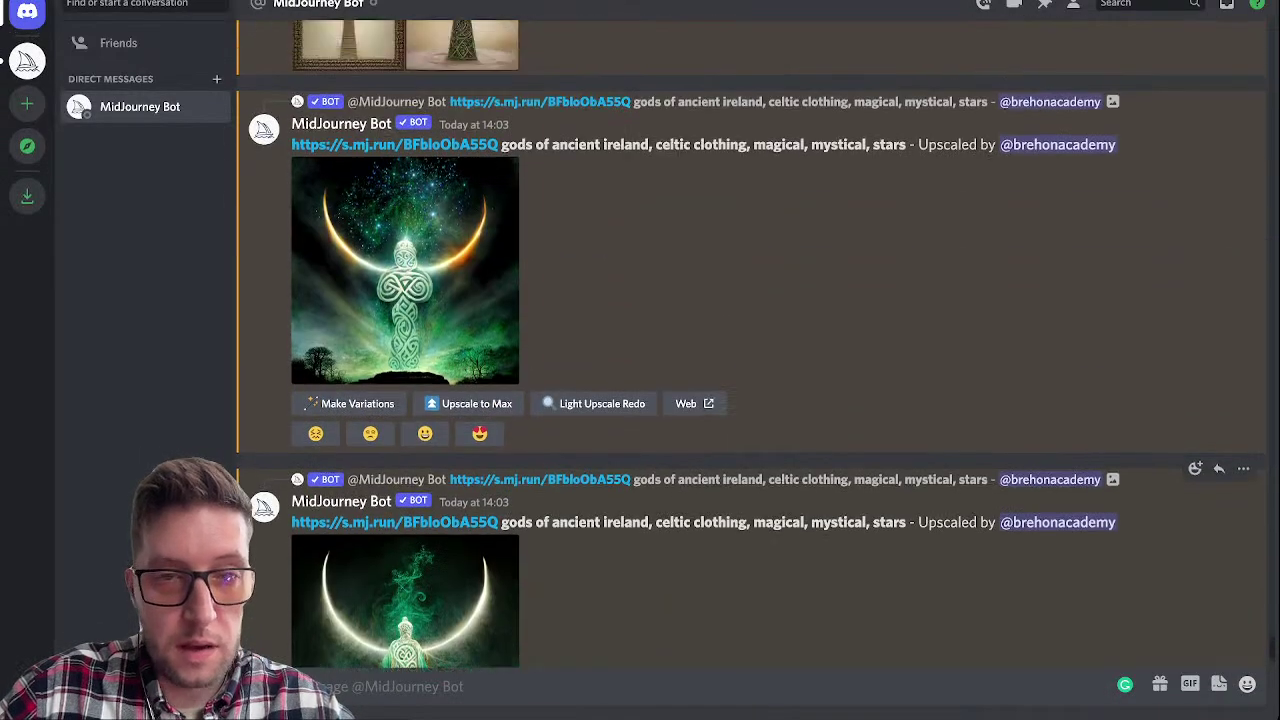
scroll(750, 344, up, 3)
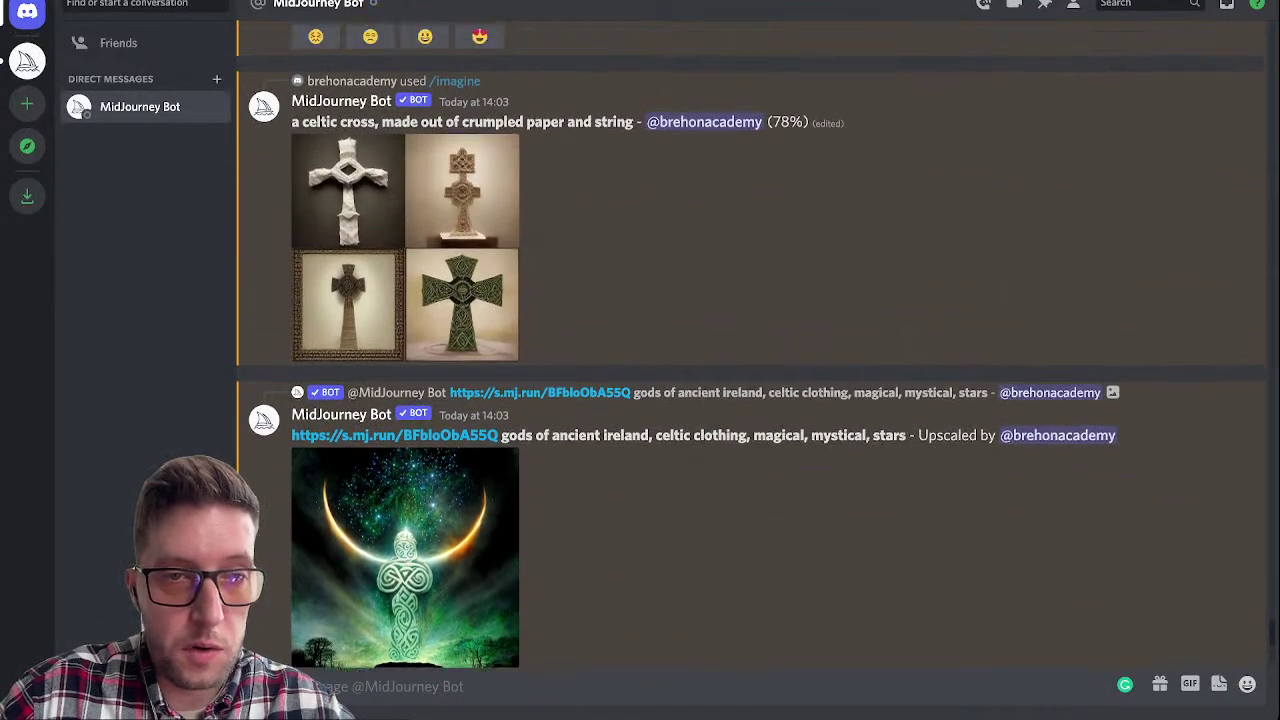
click(405, 317)
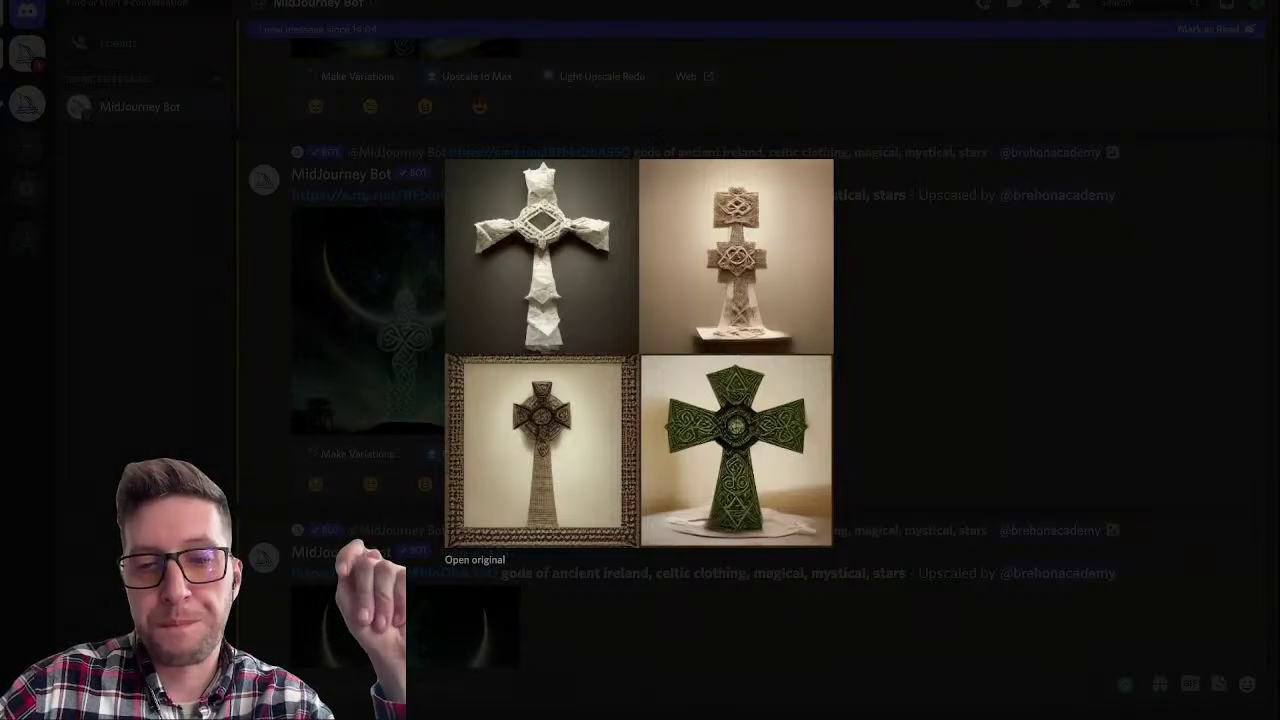
key(Escape)
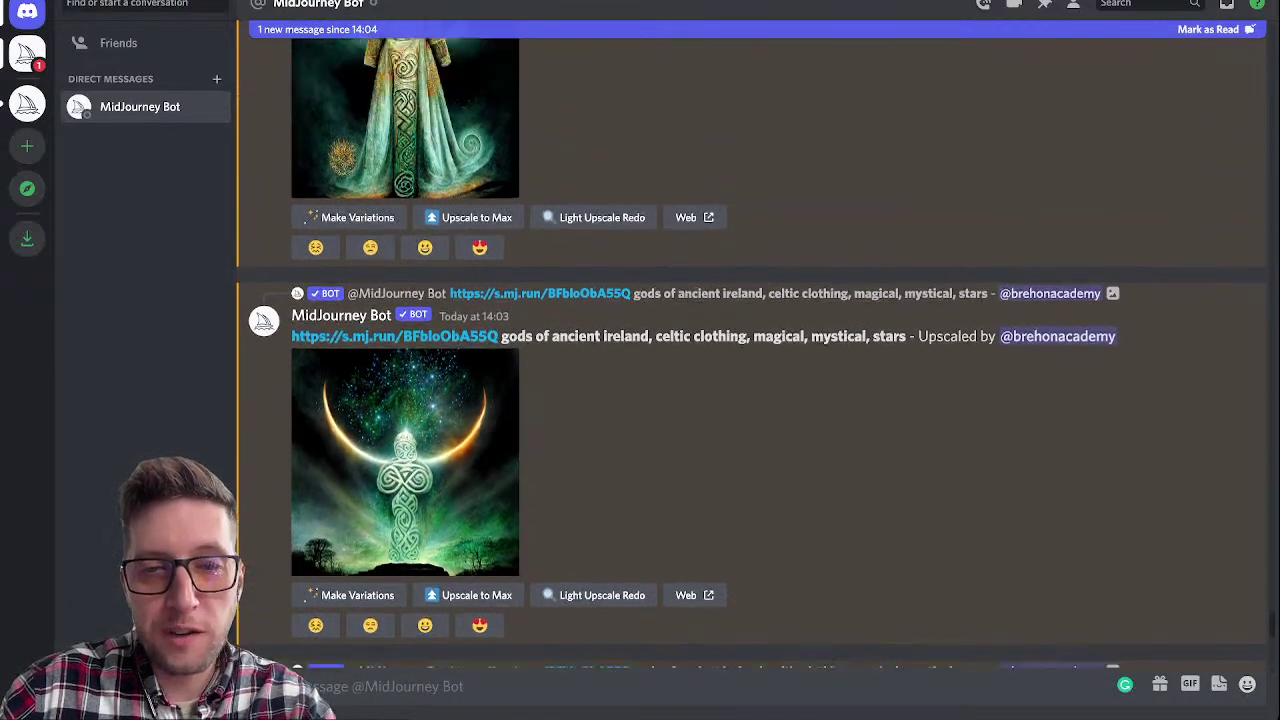
Step: View the upscaled image of the Celtic robe with crescent moons enlarged, then return to the conversation
scroll(750, 350, up, 2)
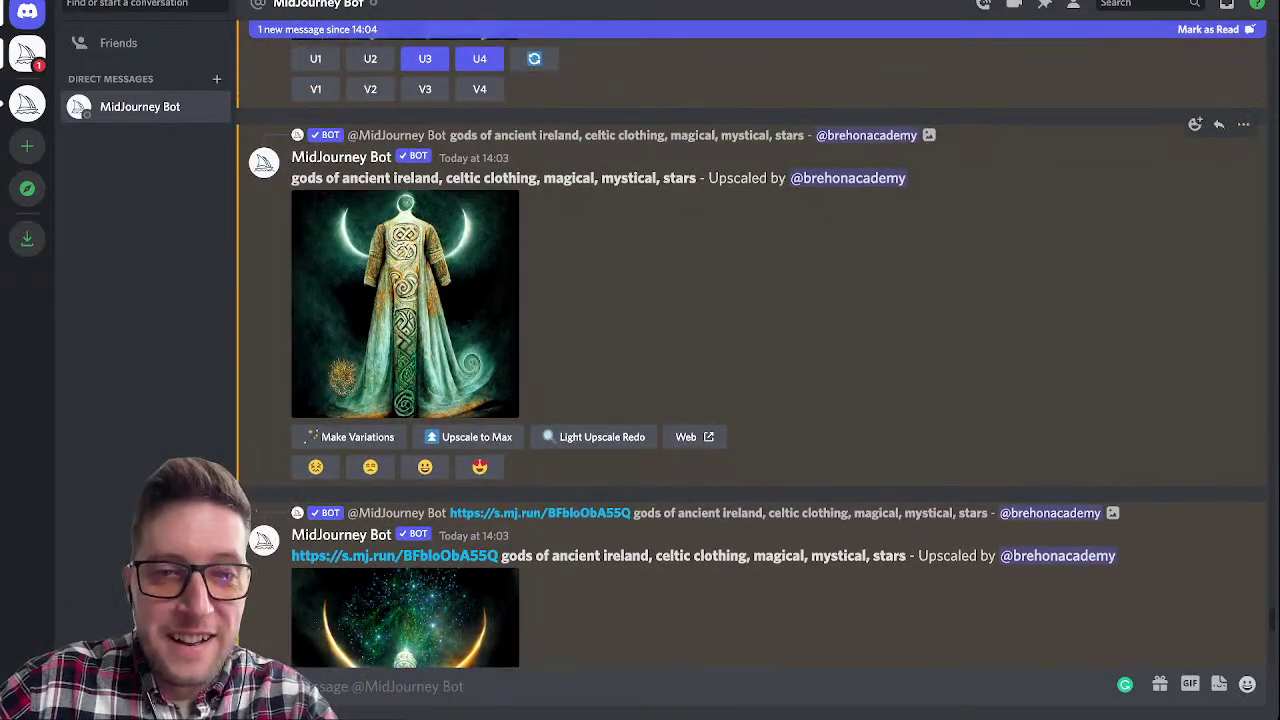
click(302, 280)
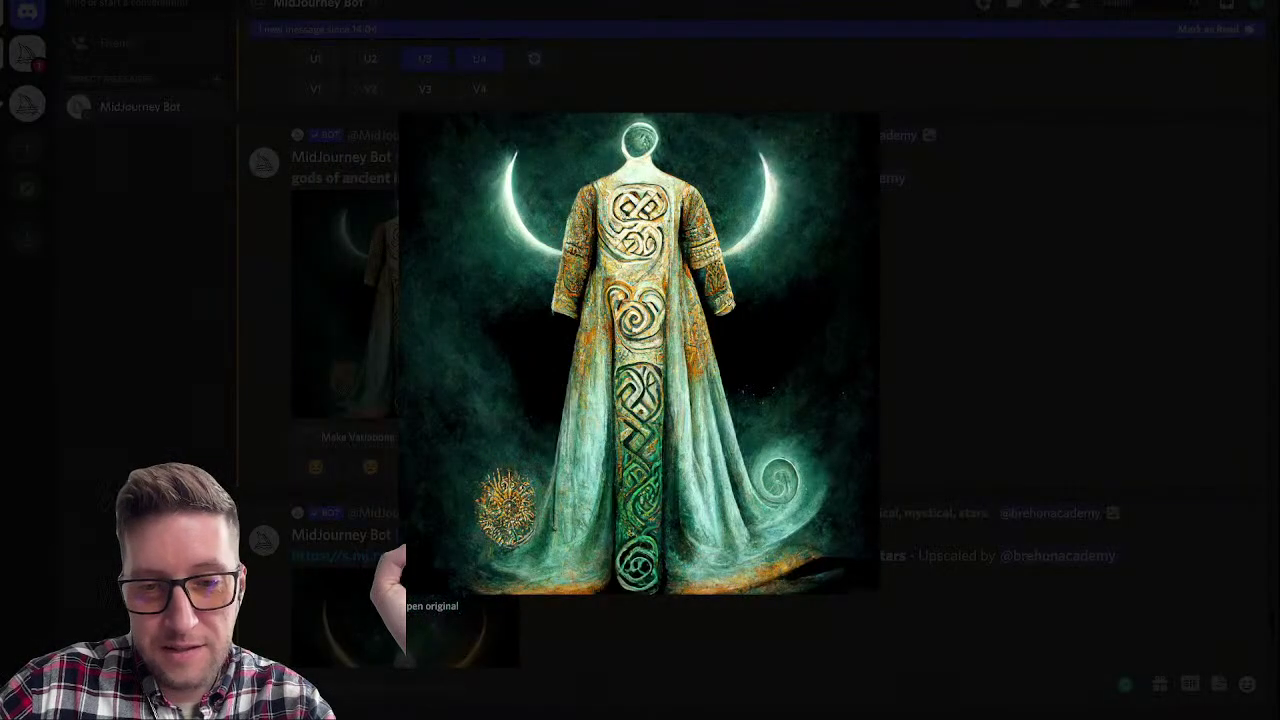
key(Escape)
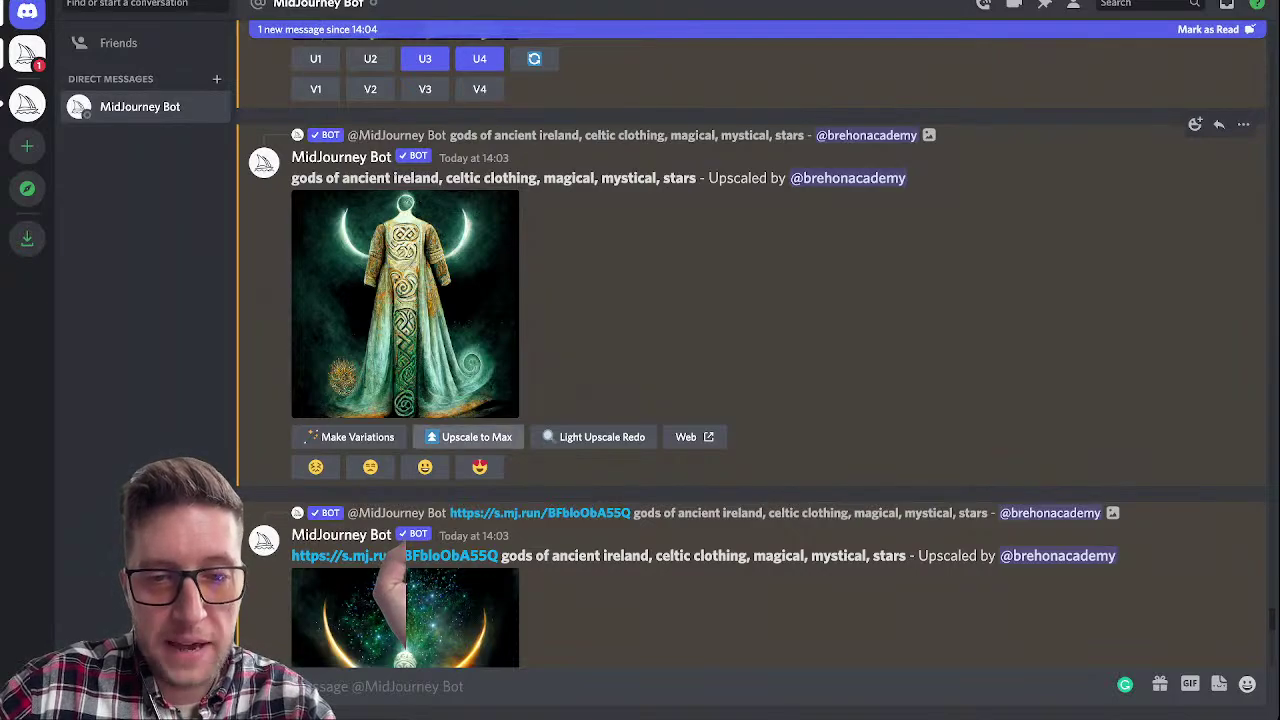
Step: View the upscaled green-robed figure under the white crescent moon enlarged, then request its Upscale to Max
scroll(750, 350, down, 1)
scroll(370, 355, down, 2)
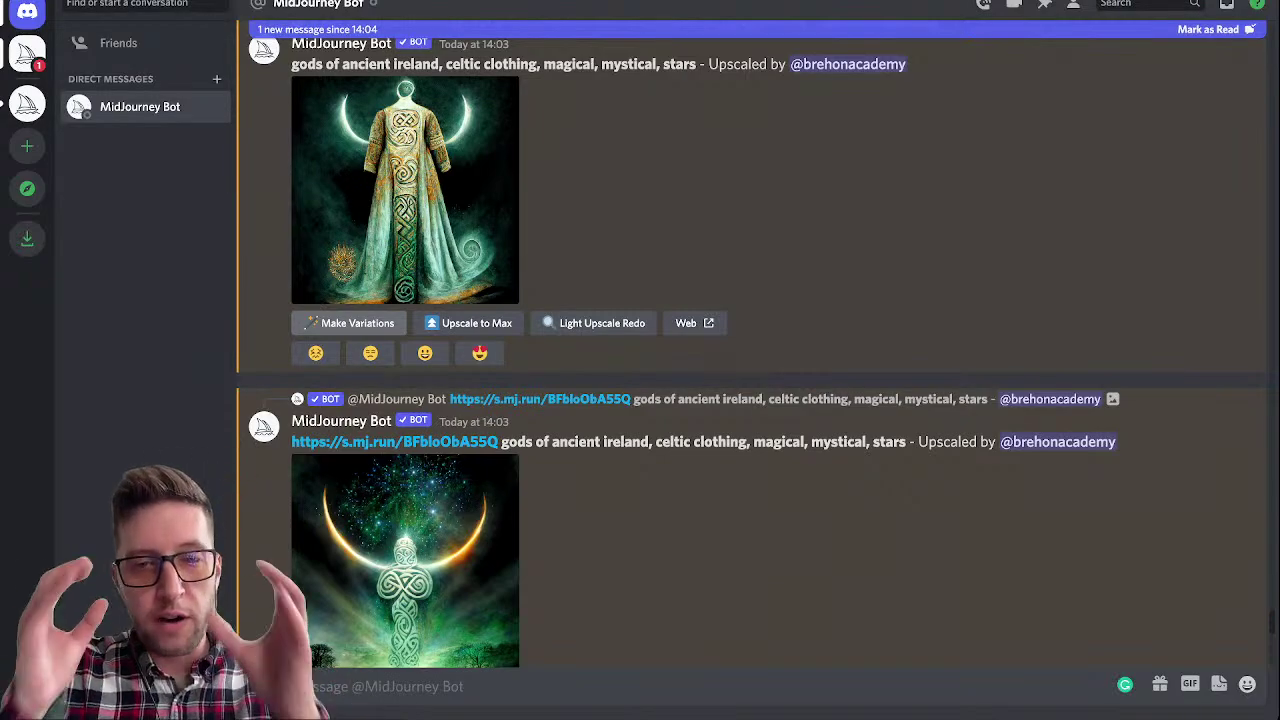
scroll(750, 350, down, 4)
scroll(750, 350, down, 2)
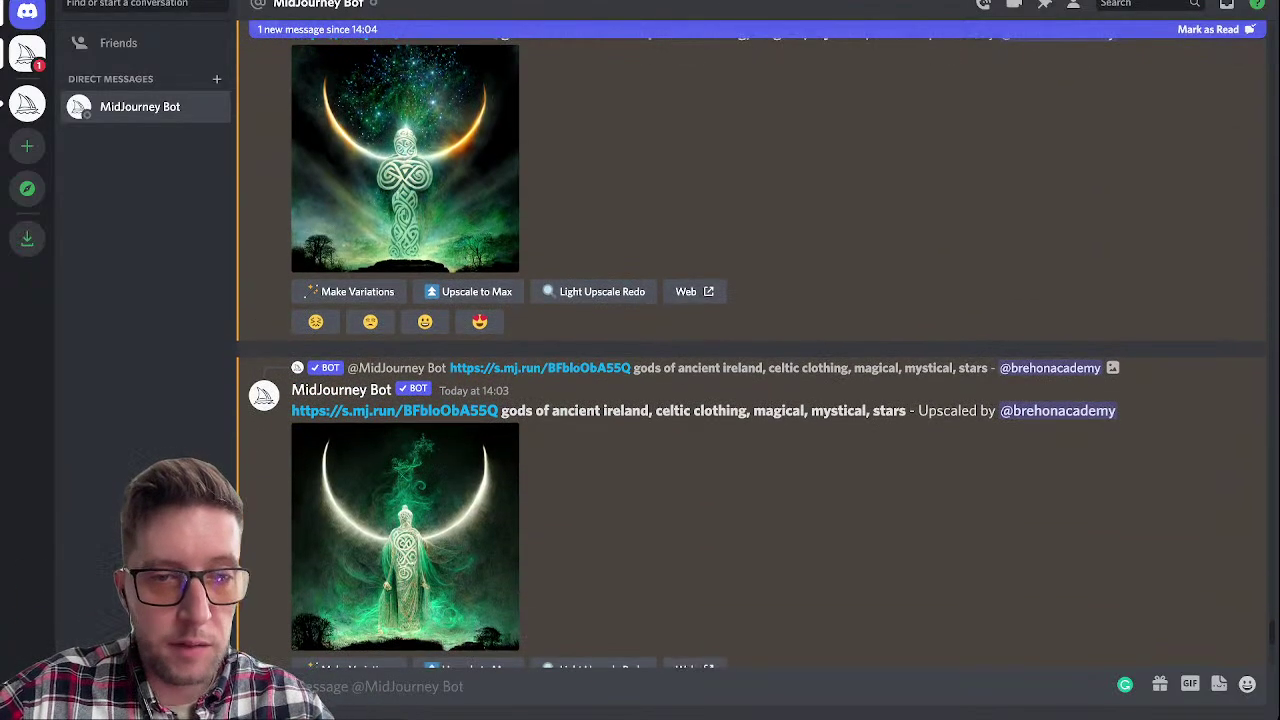
click(405, 358)
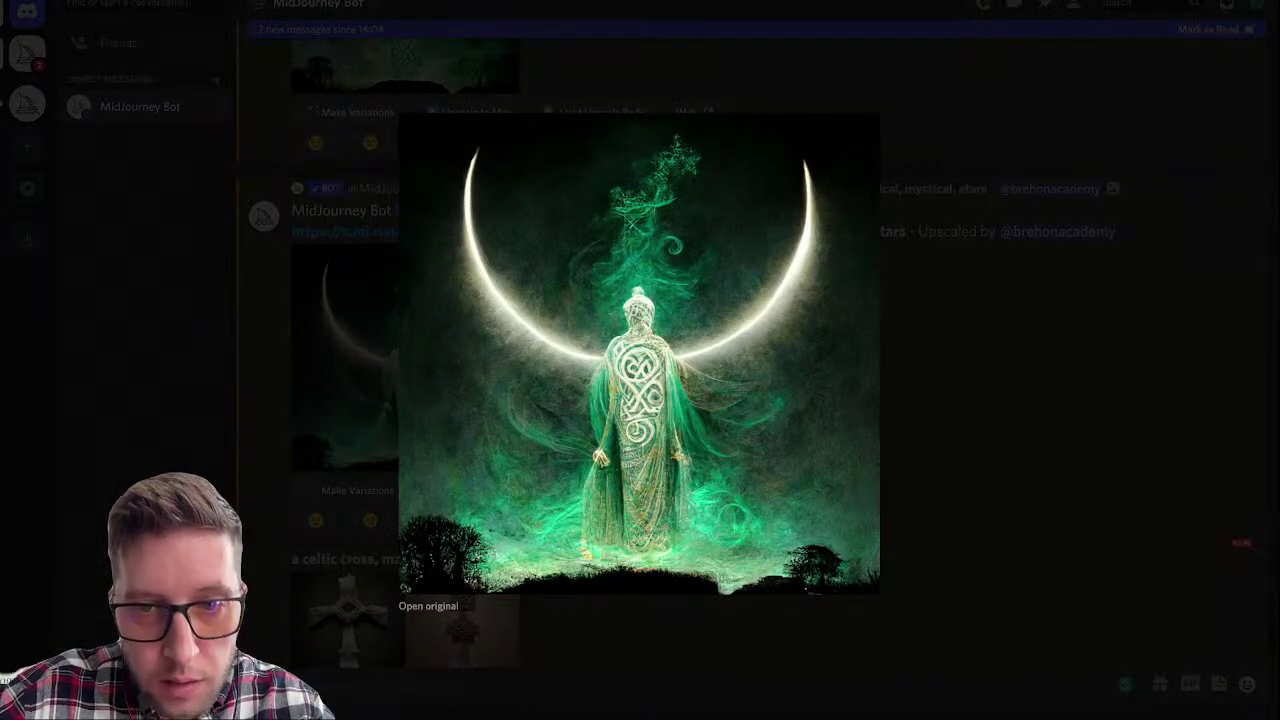
key(Escape)
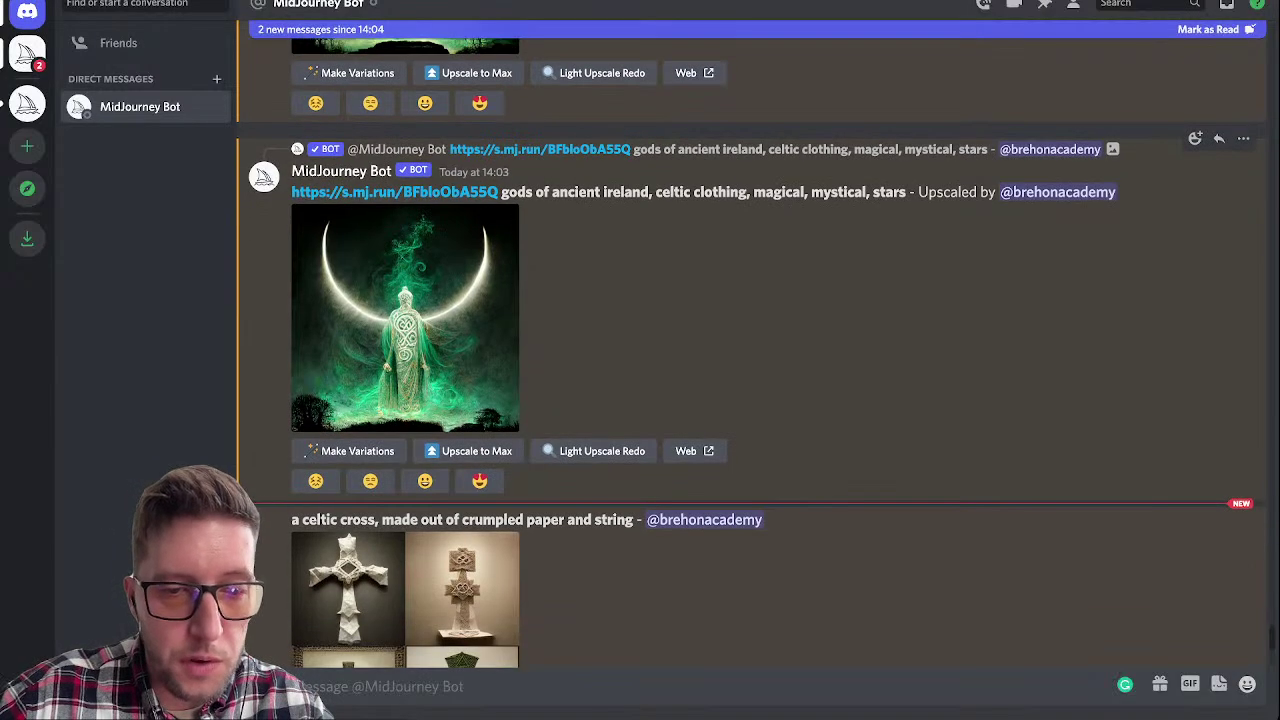
click(470, 451)
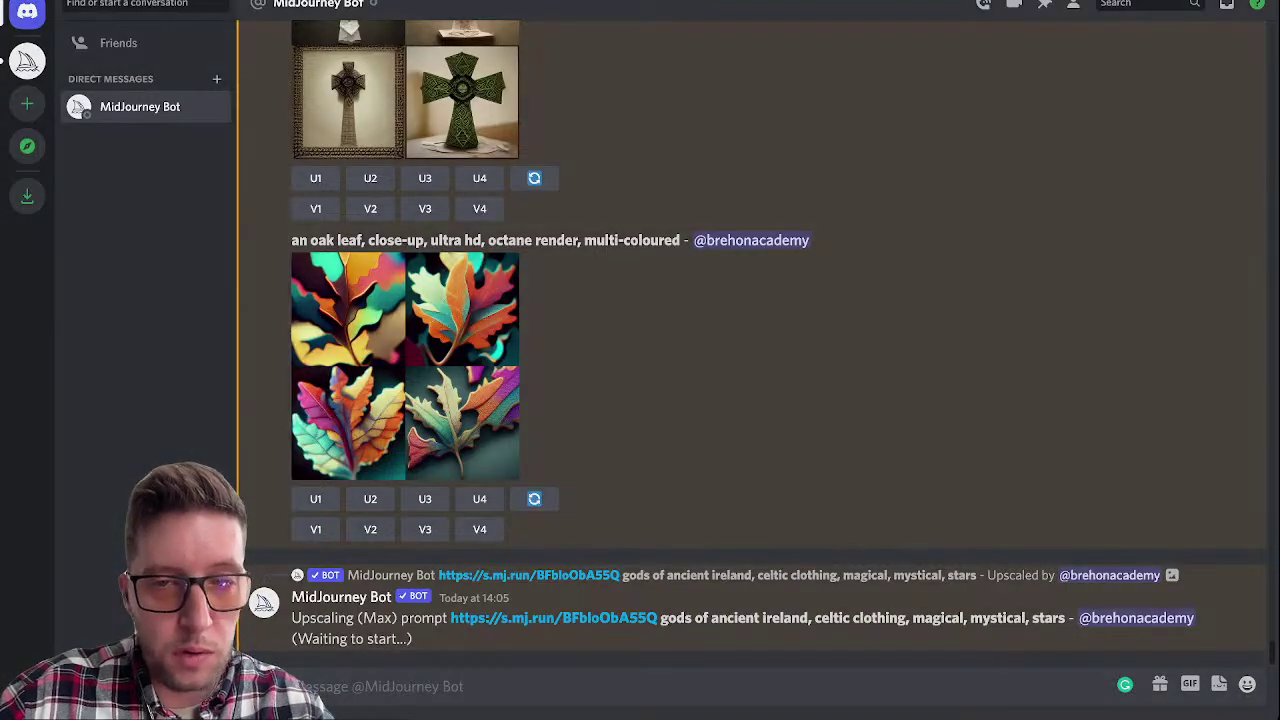
Step: View the multi-coloured oak leaf grid enlarged, close it and look back over the Celtic cross results
click(405, 366)
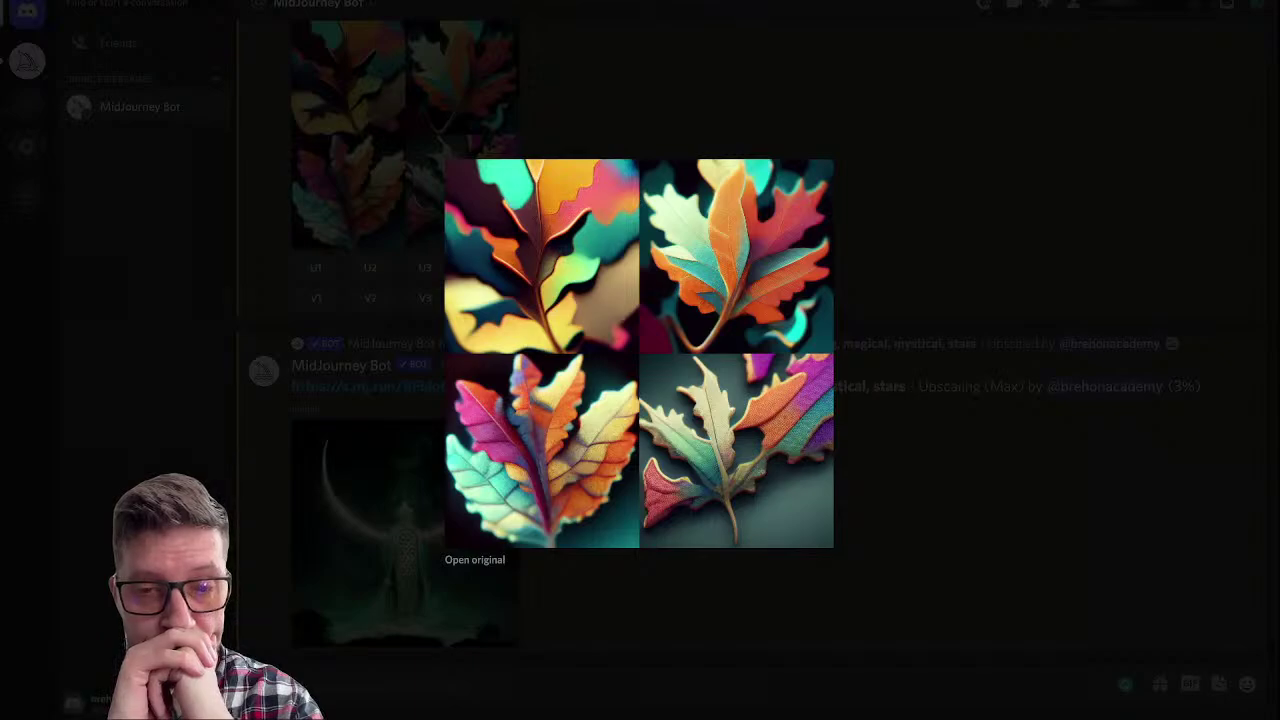
key(Escape)
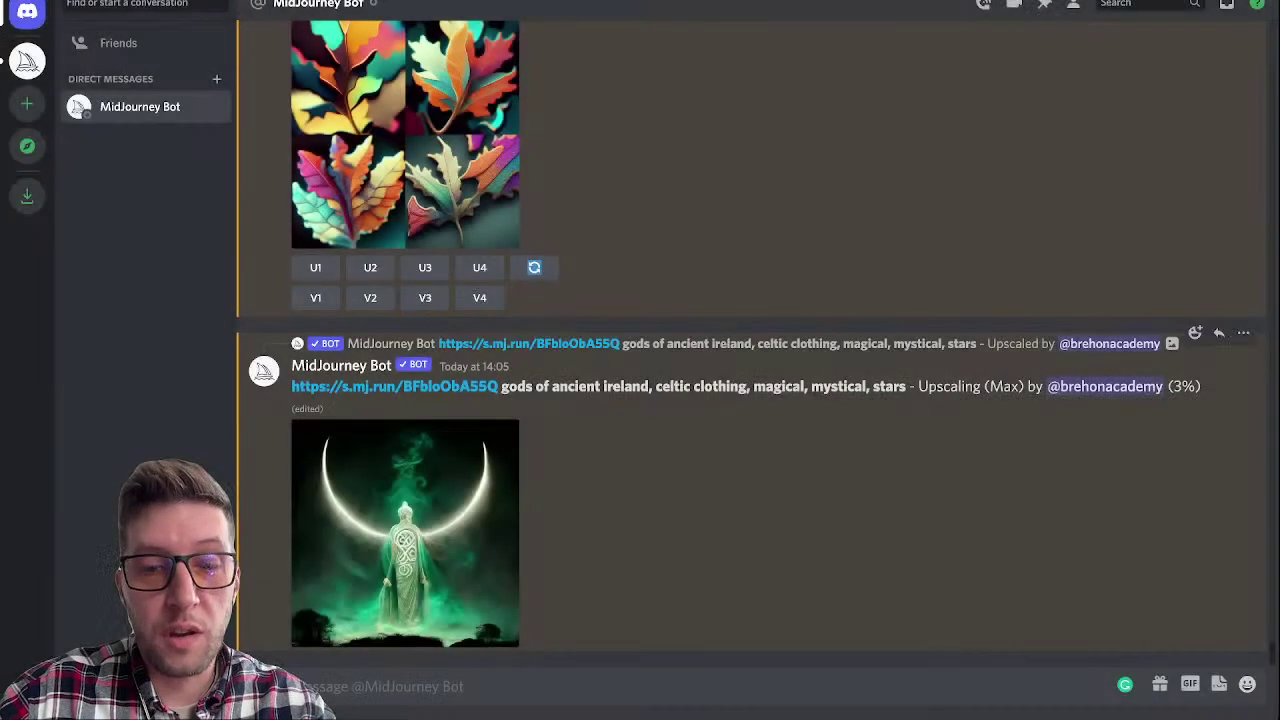
key(Page_Up)
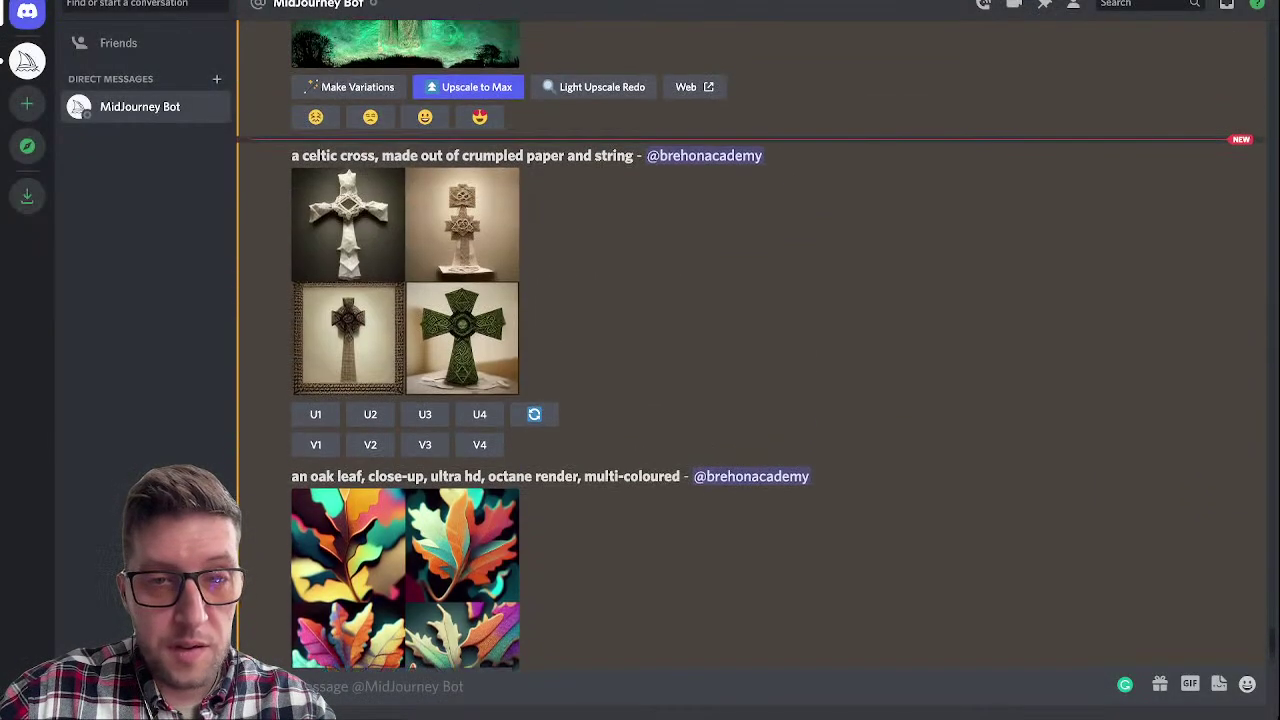
key(Page_Up)
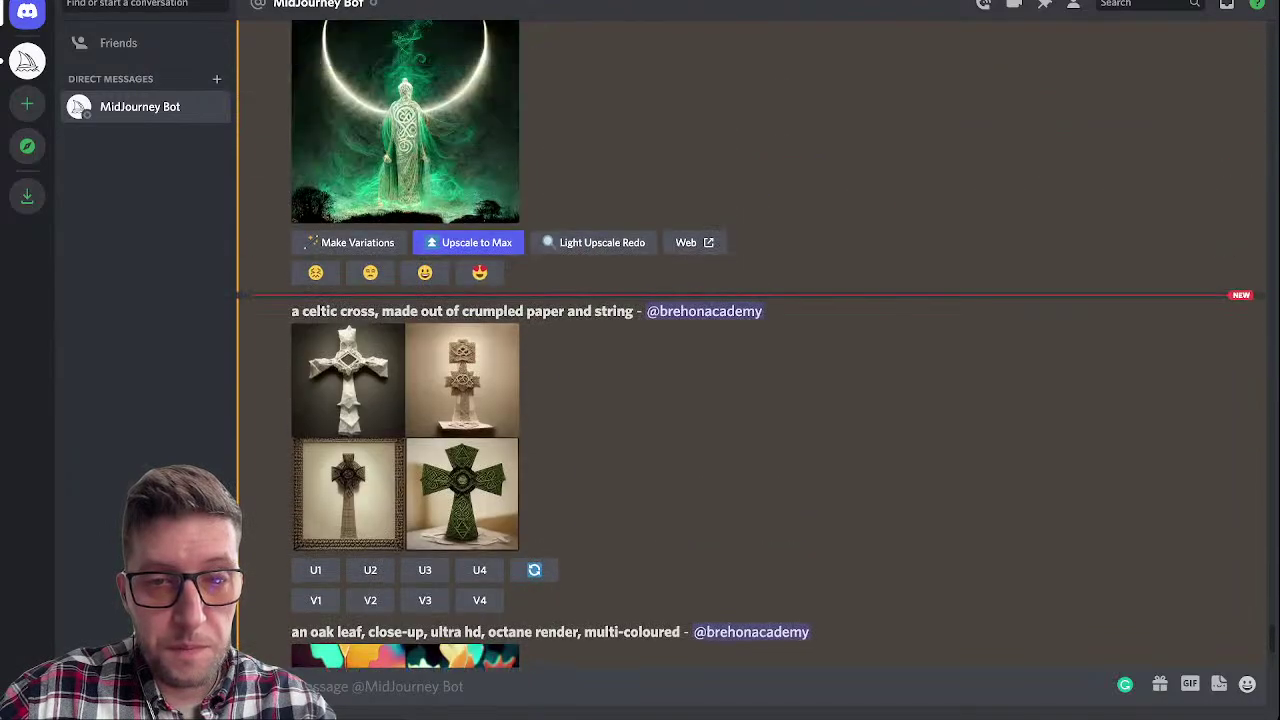
key(Page_Down)
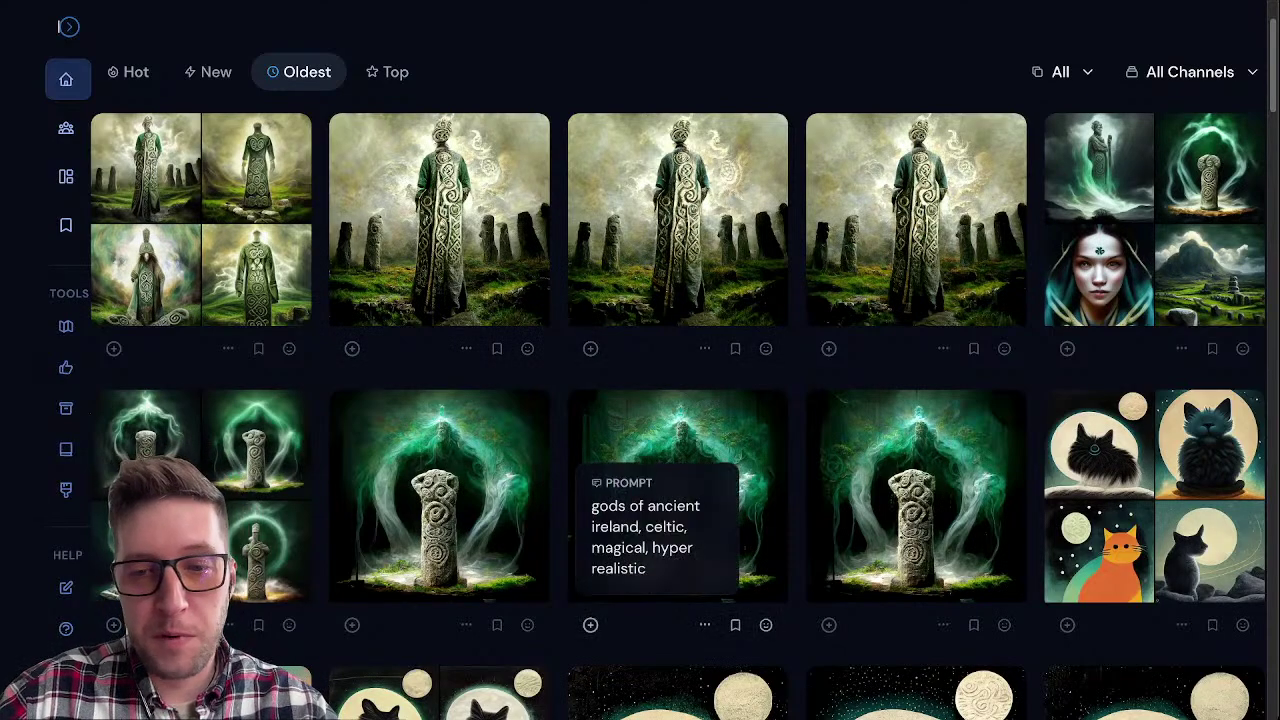
Step: In the Midjourney web gallery, browse the oldest images, view the "stonehenge, on mars, colourful sky" grid enlarged and close it
scroll(650, 500, down, 1)
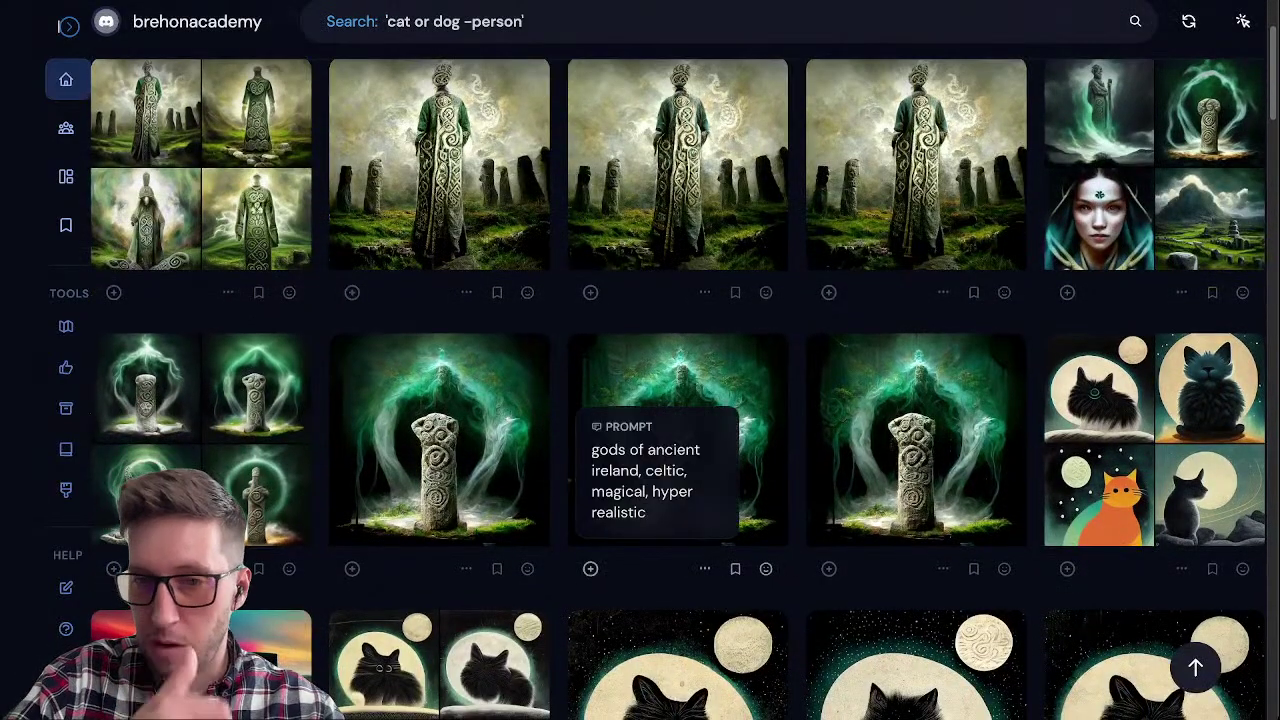
scroll(660, 470, down, 2)
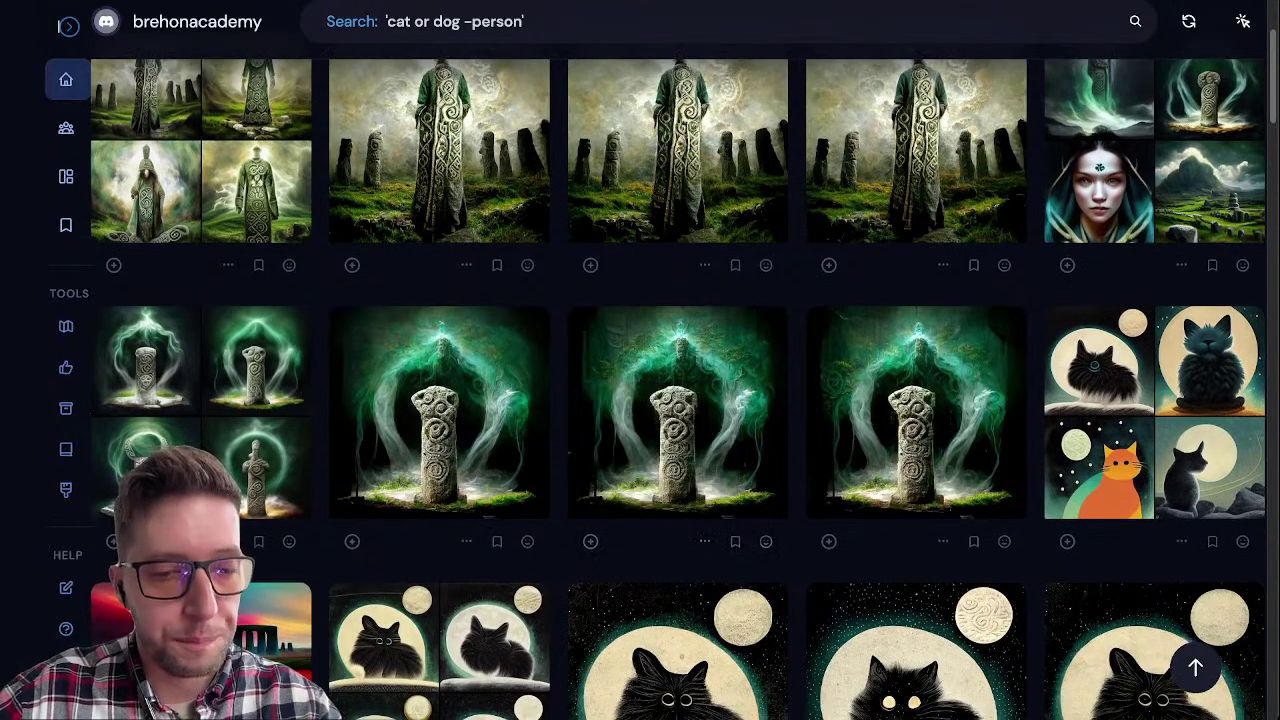
scroll(916, 600, down, 5)
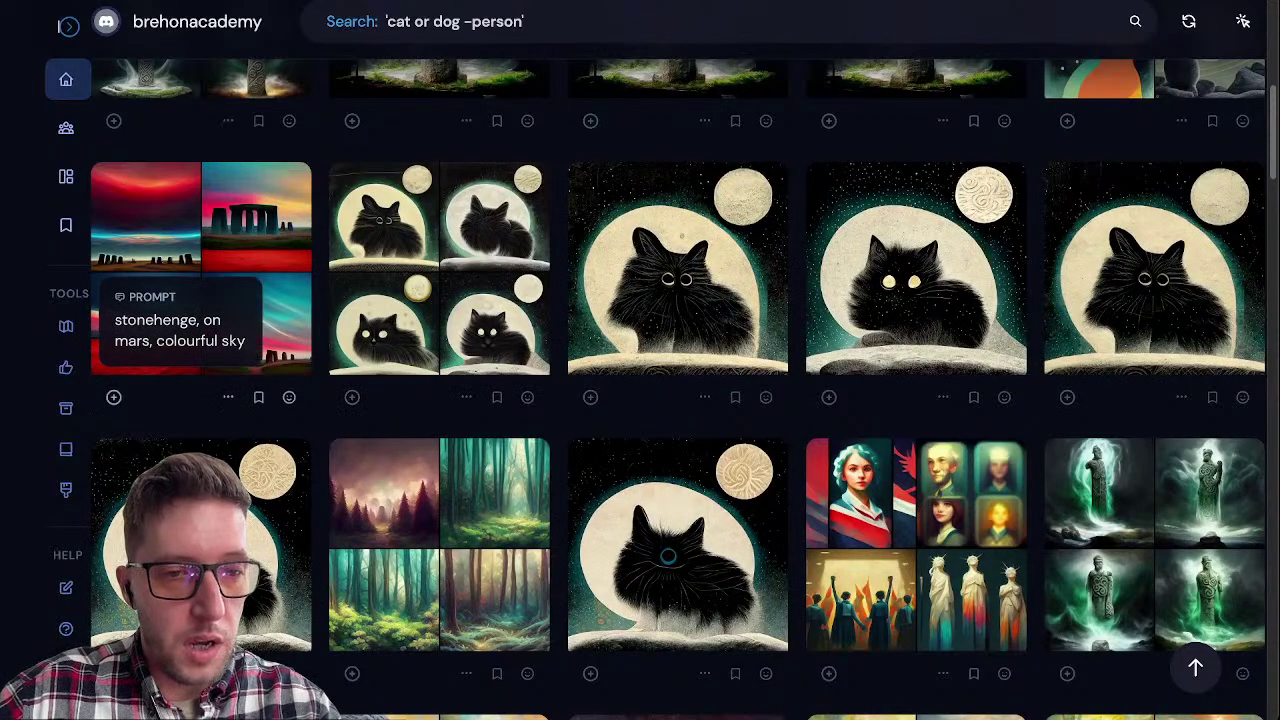
click(200, 230)
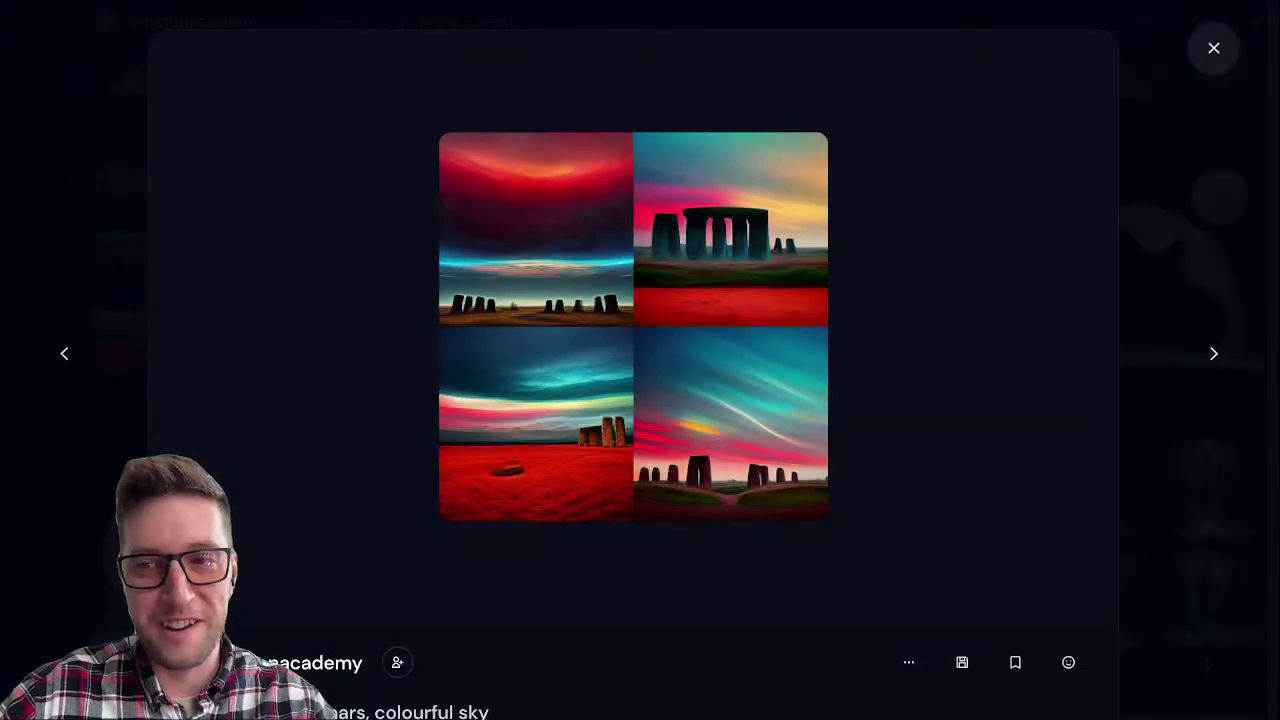
click(1213, 48)
scroll(660, 260, down, 1)
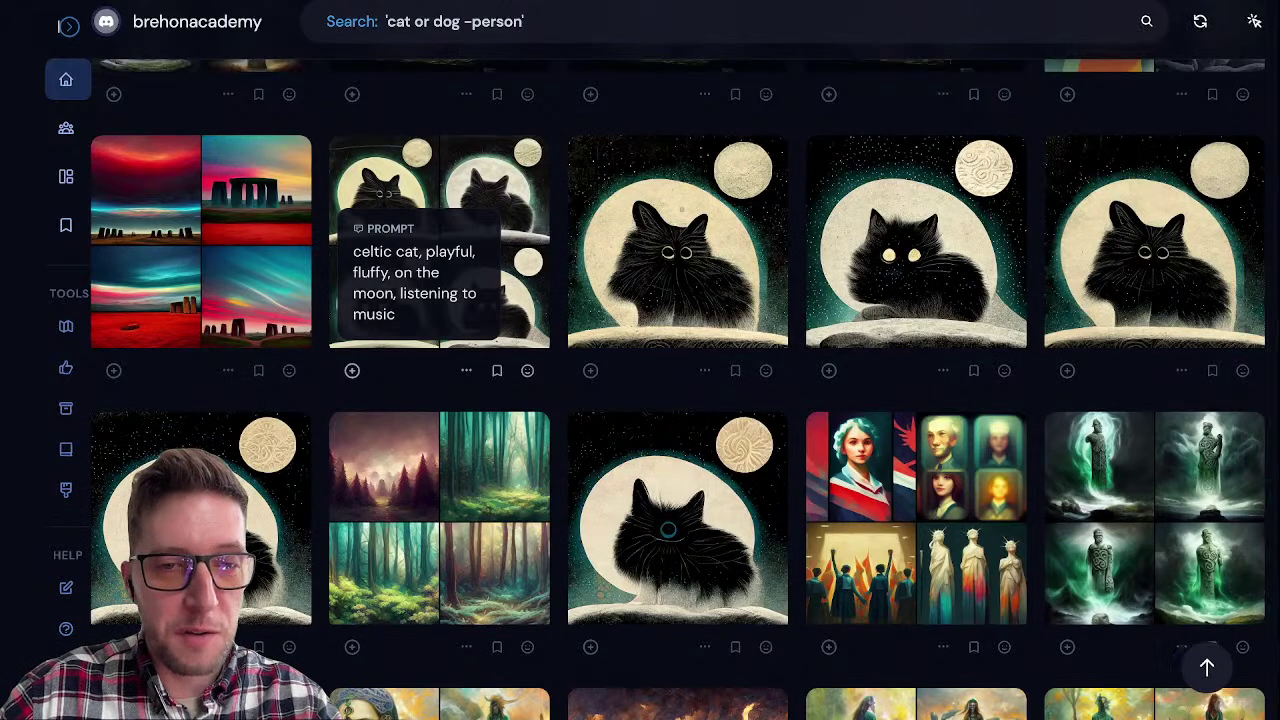
Step: Open the "celtic cat, playful, fluffy, on the moon, listening to music" grid and page through the black cat upscales that follow it
click(440, 260)
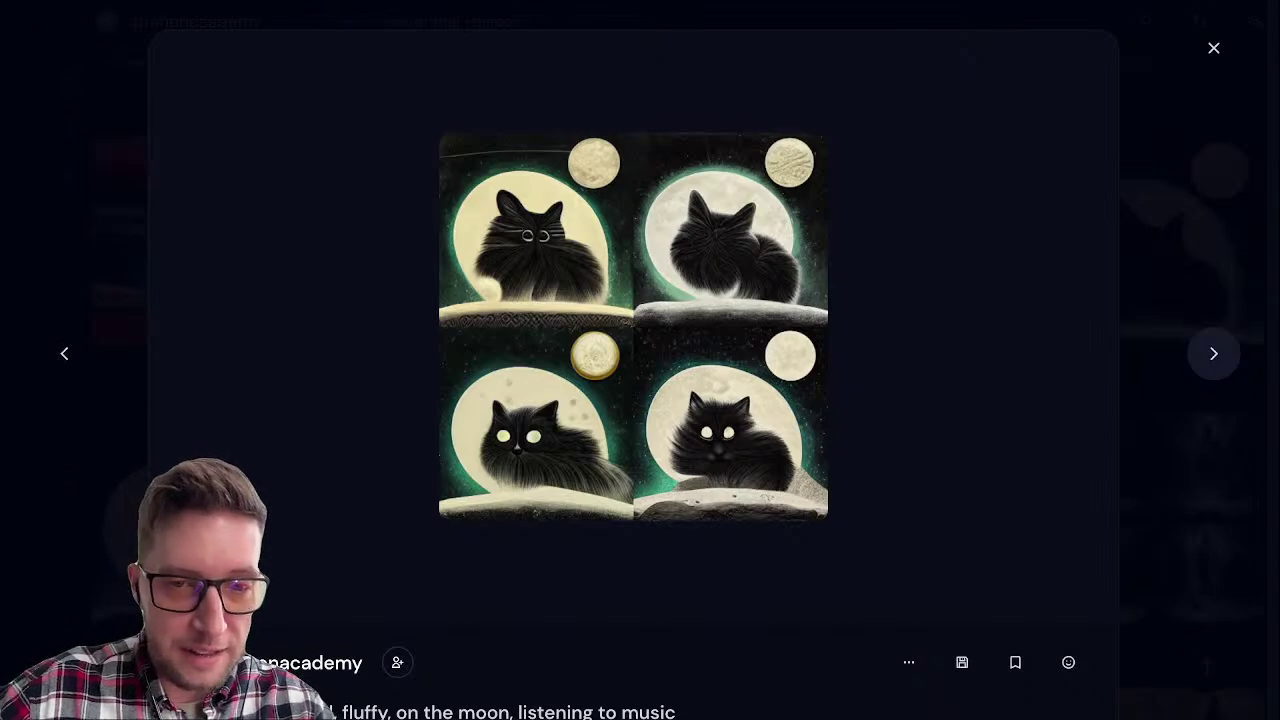
click(1213, 353)
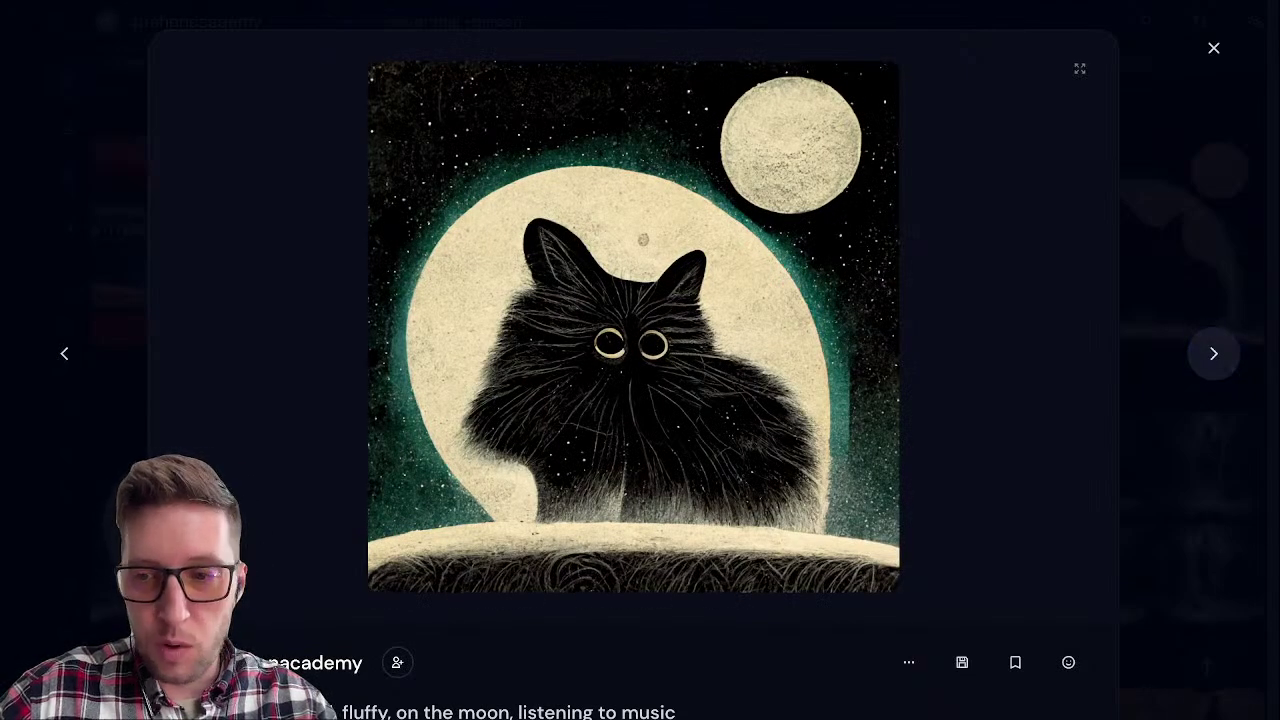
click(1213, 353)
click(1213, 353)
click(1213, 353)
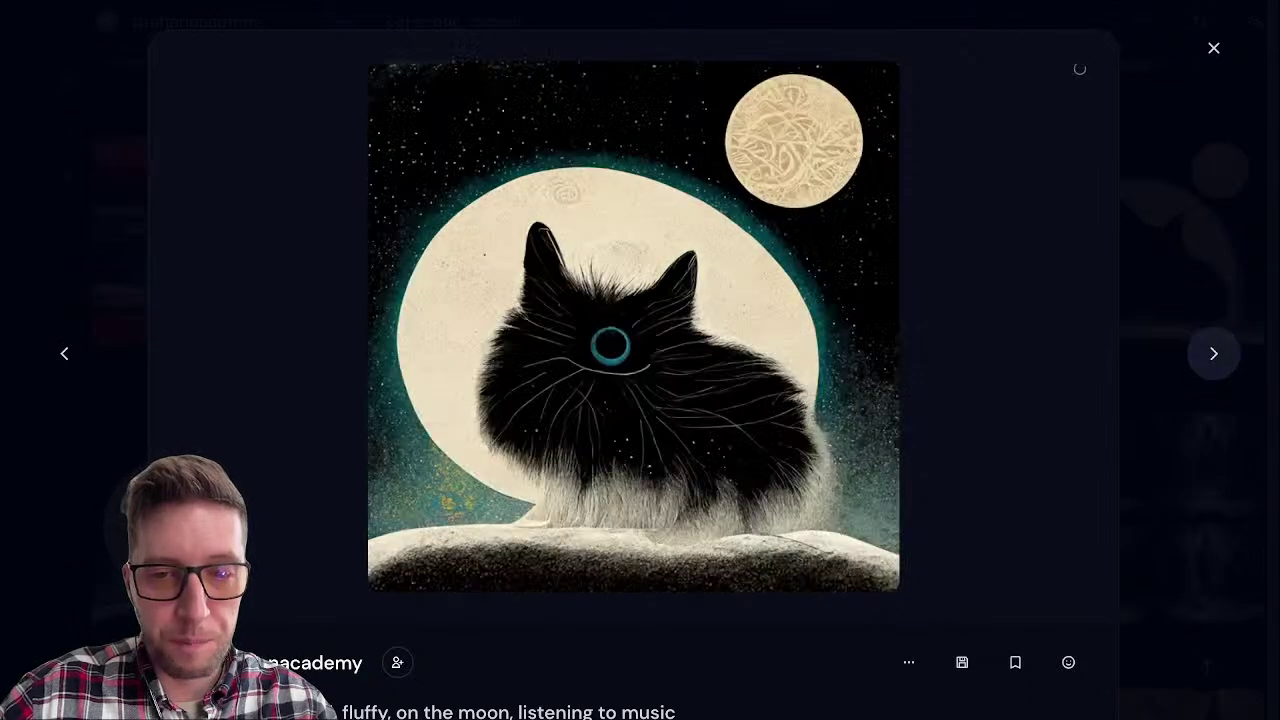
Step: Page onward through the enlarged images, past the black cat, mystical forest and portrait grids, to the green landscape and dark-haired woman grid
click(1213, 353)
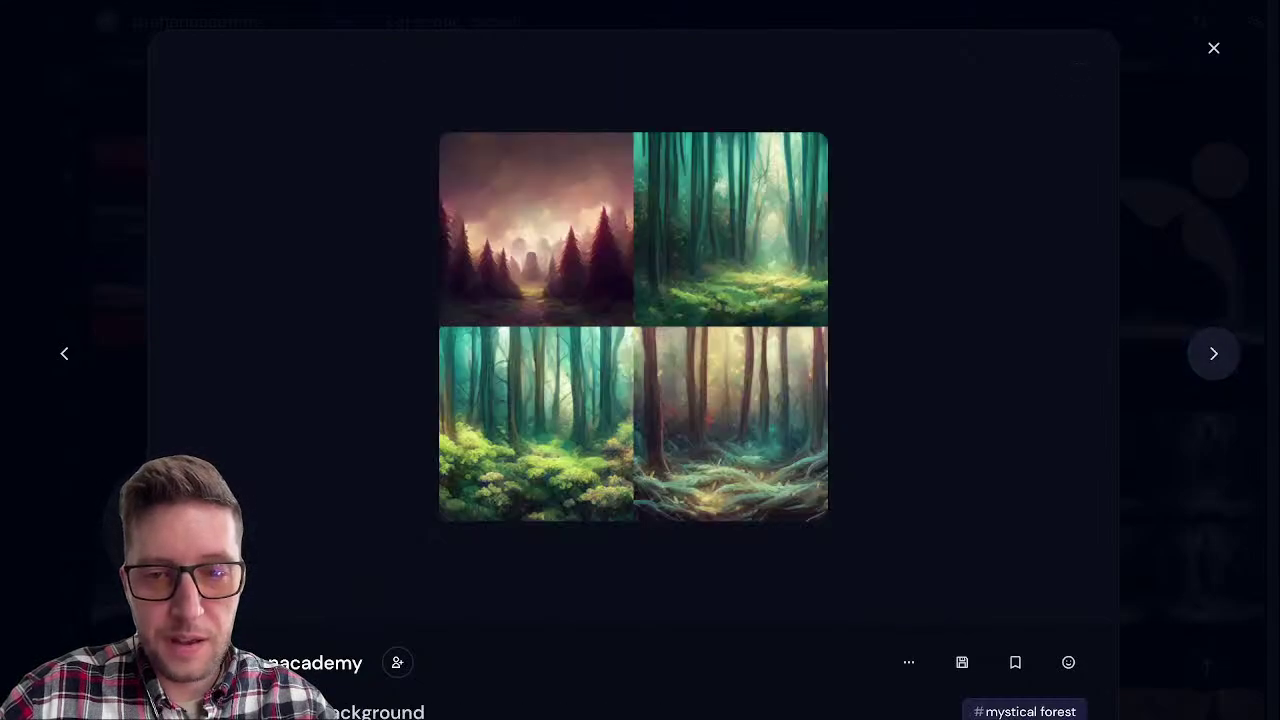
click(1213, 353)
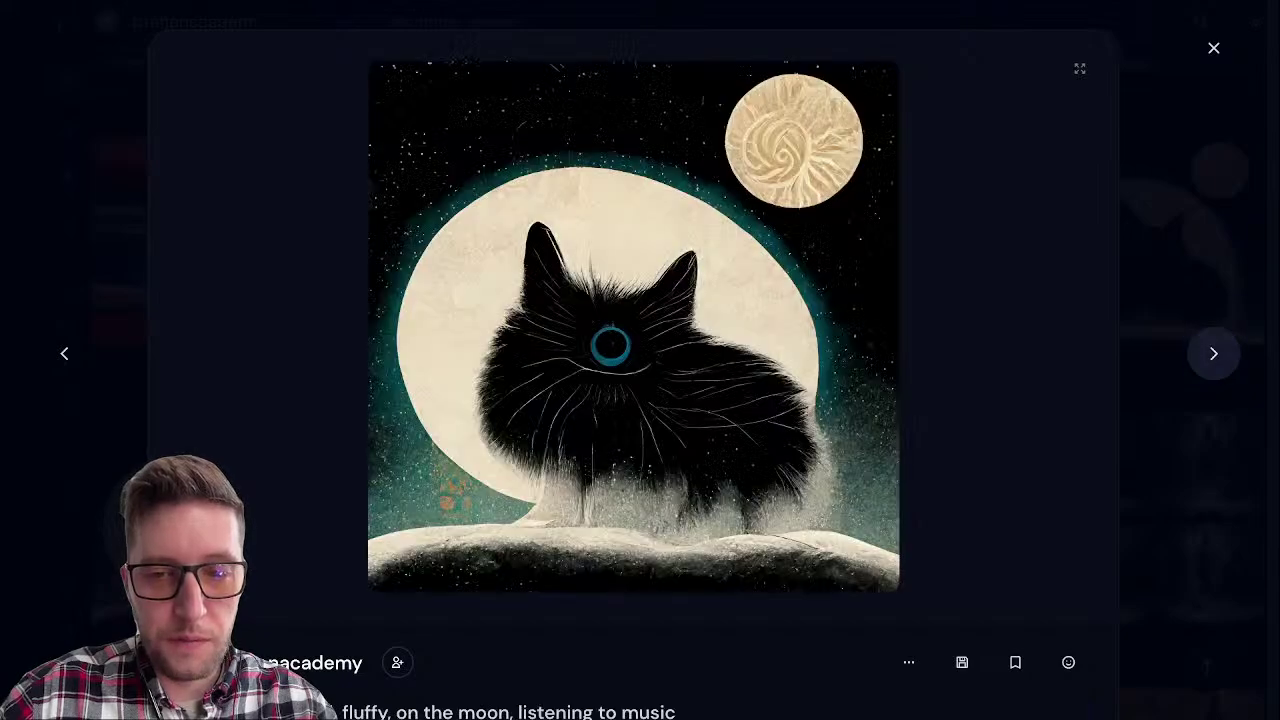
click(1213, 353)
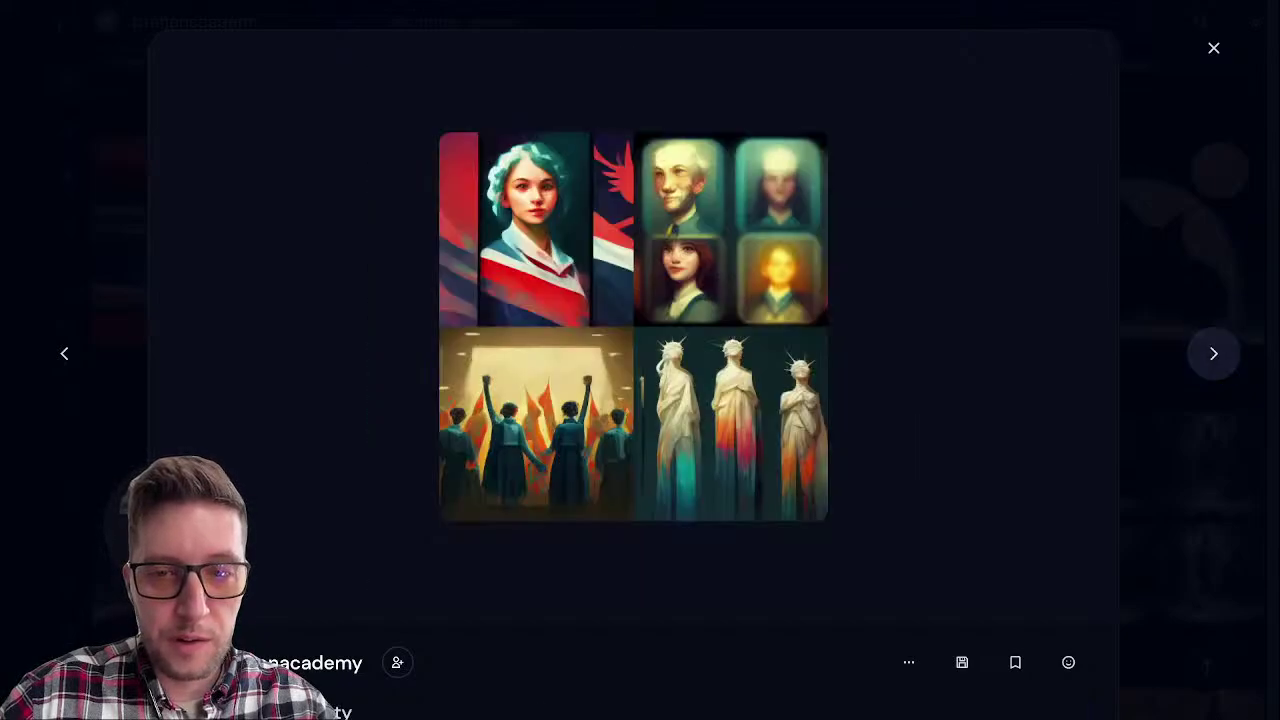
click(1213, 353)
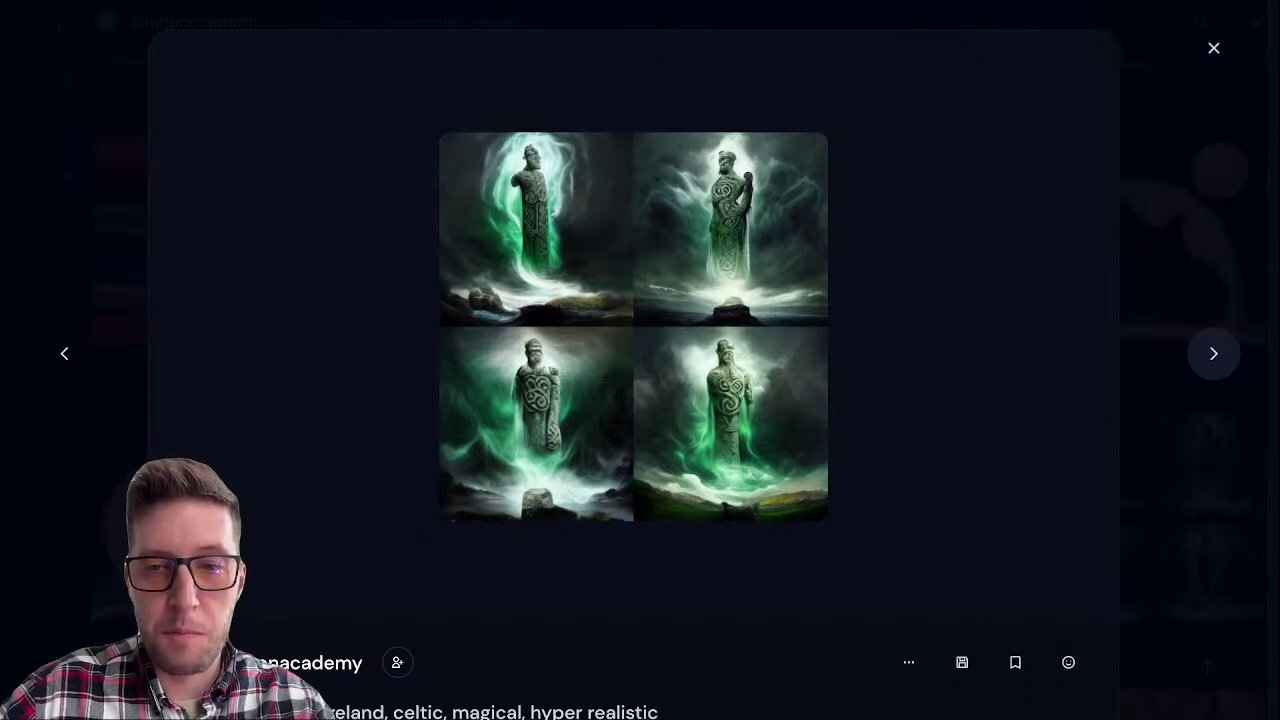
click(1213, 353)
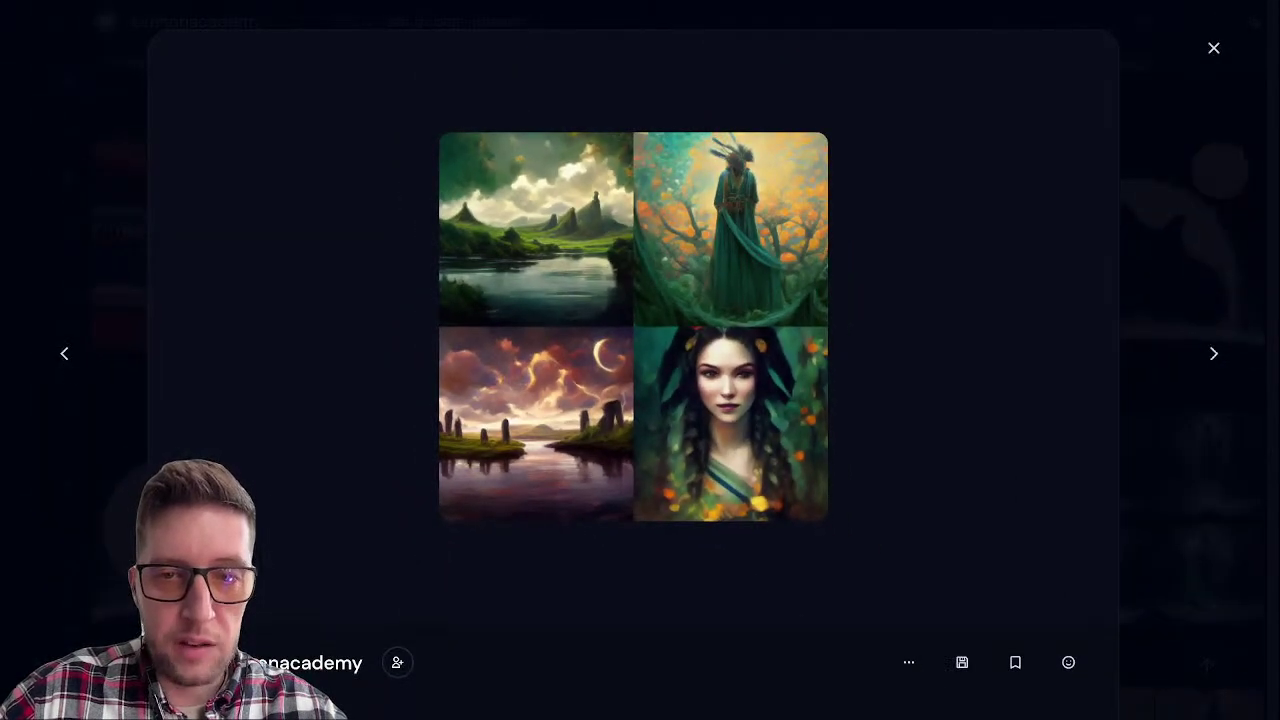
Step: Go back to the "celtic, magical, hyper realistic" stone figure grid, show its additional options and close the enlarged view
click(64, 353)
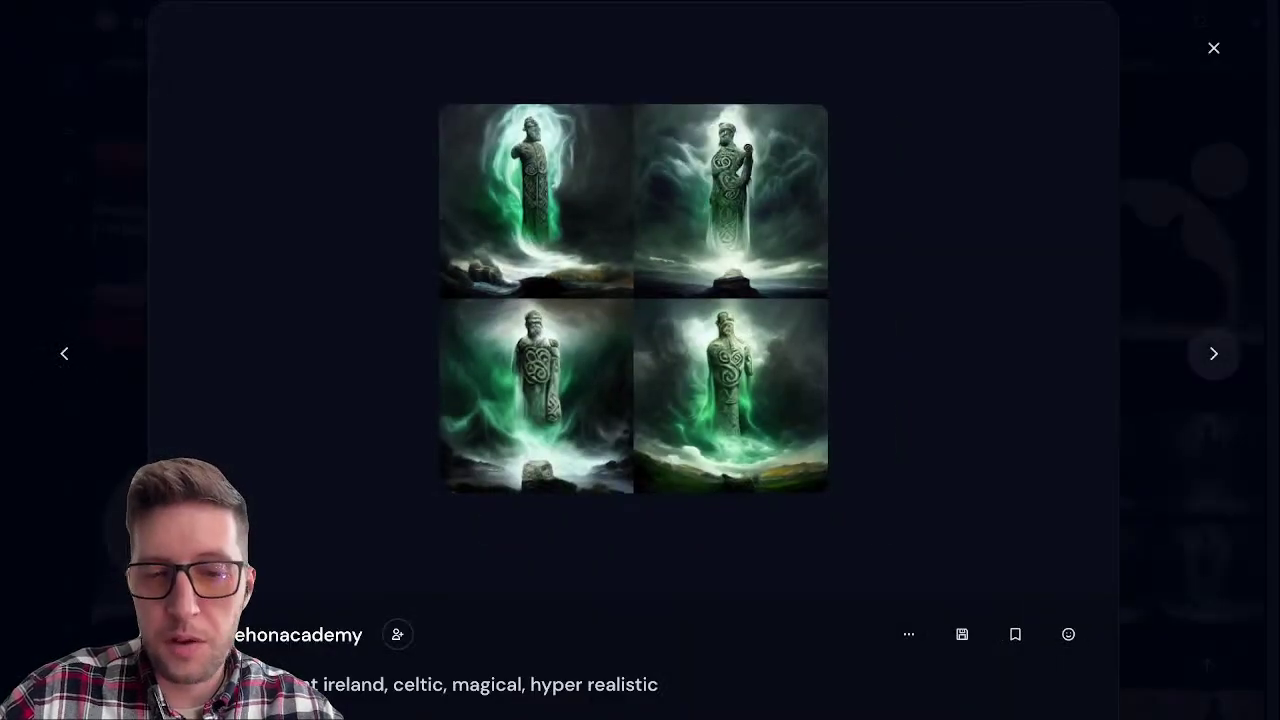
click(908, 634)
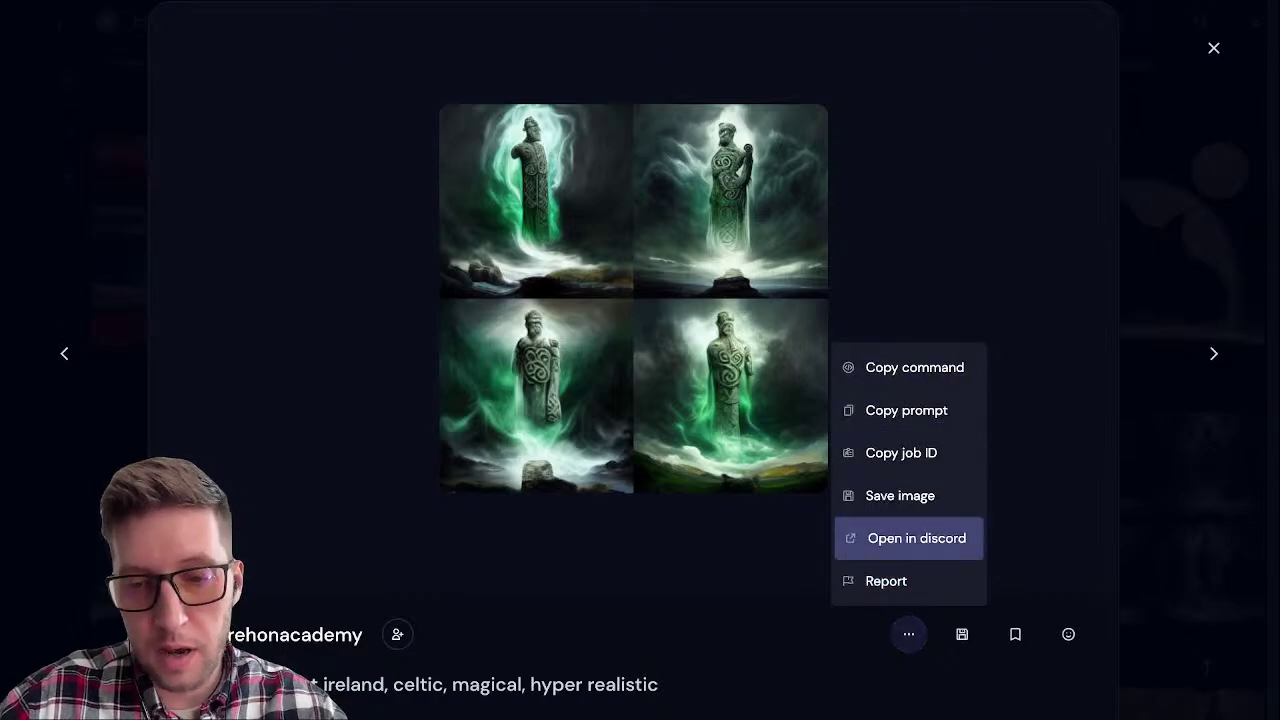
click(1213, 48)
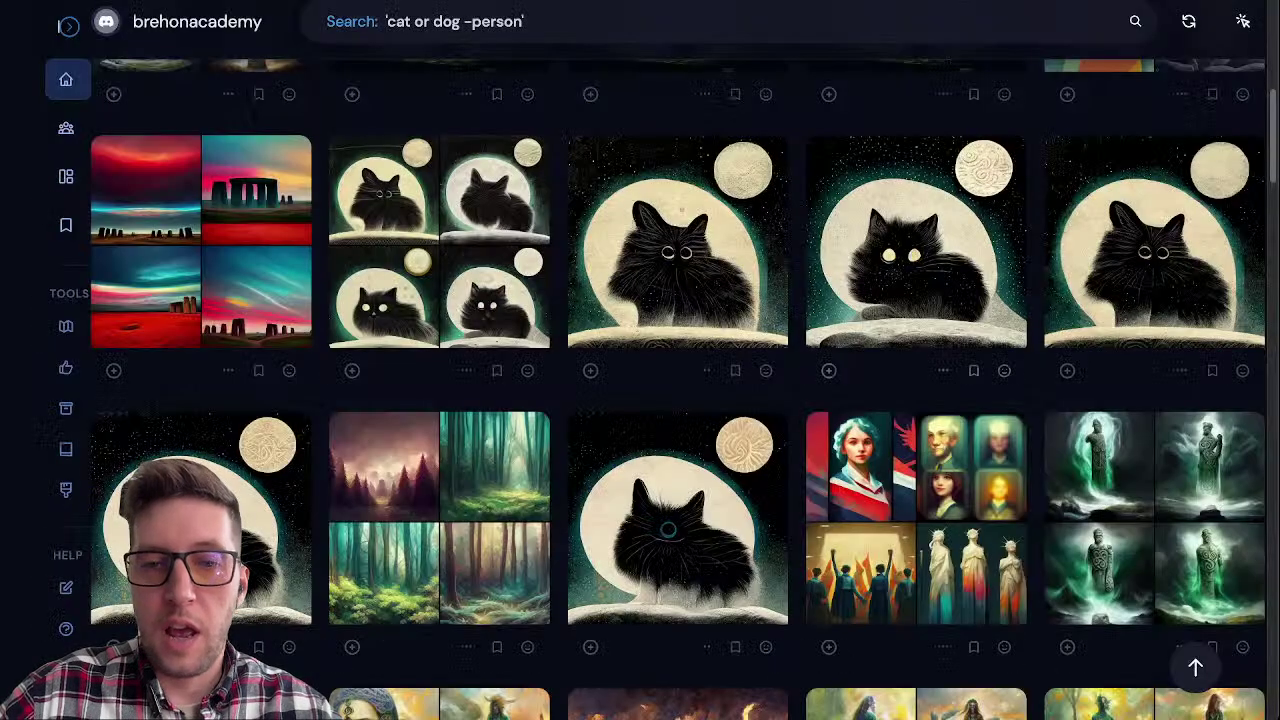
Step: View the "tuatha de danann" grid beside the moonlit lake image enlarged, close it and browse further down the gallery
scroll(566, 415, down, 5)
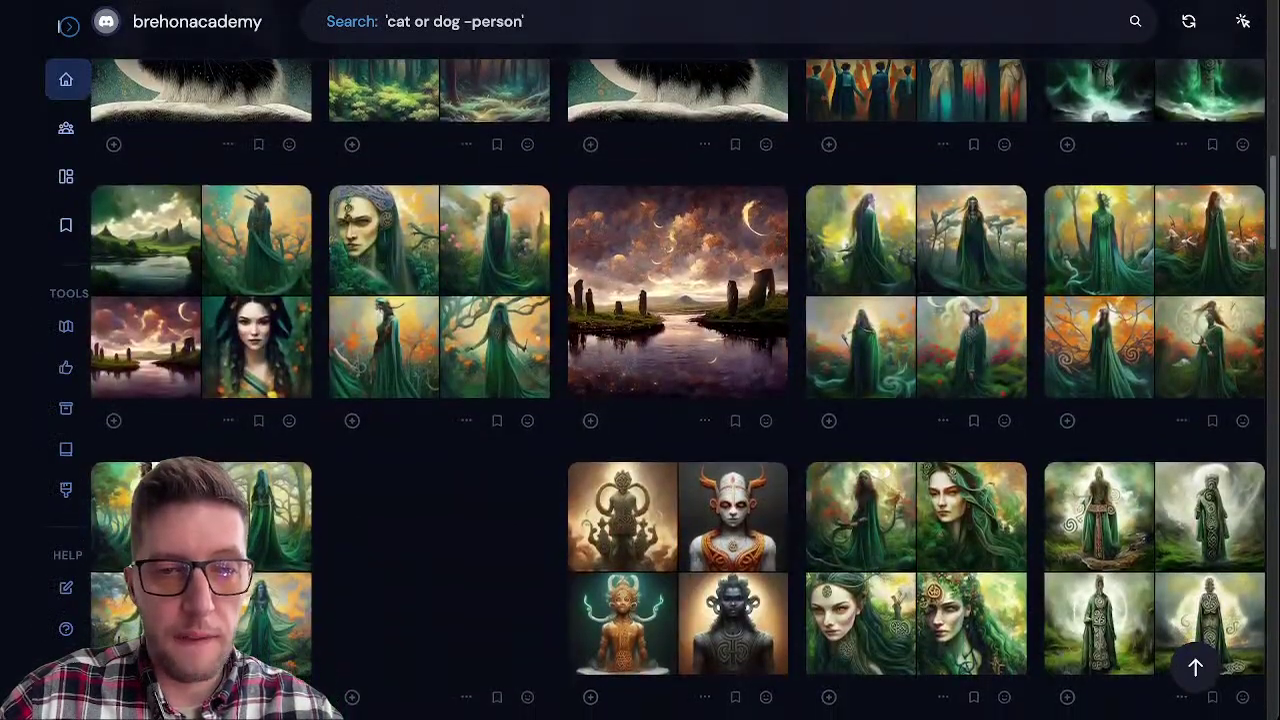
scroll(440, 560, up, 3)
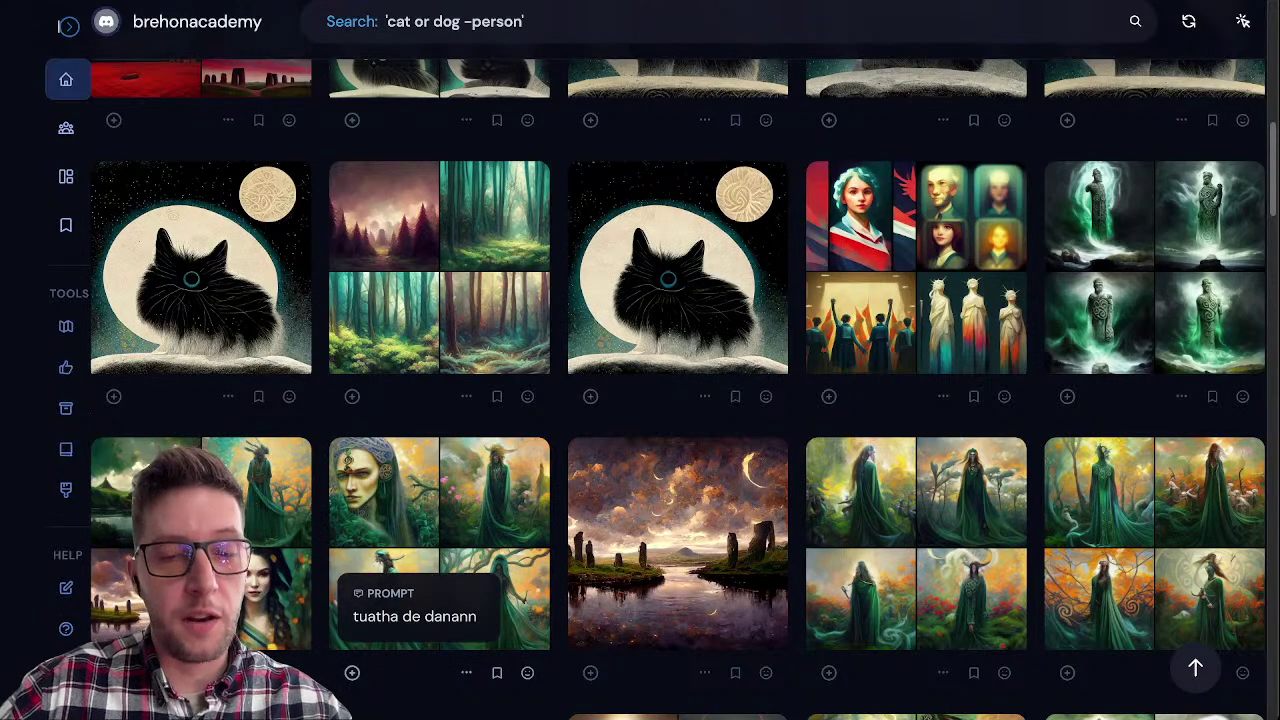
click(440, 540)
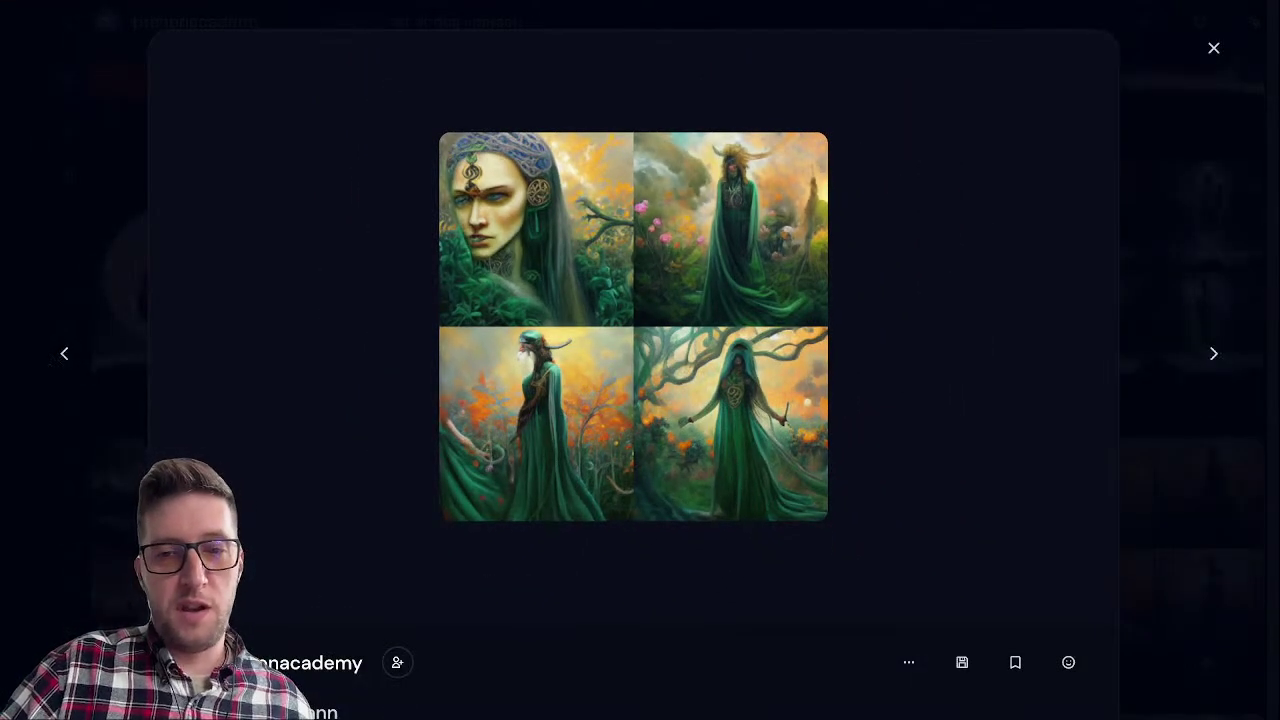
click(1213, 47)
scroll(678, 388, down, 4)
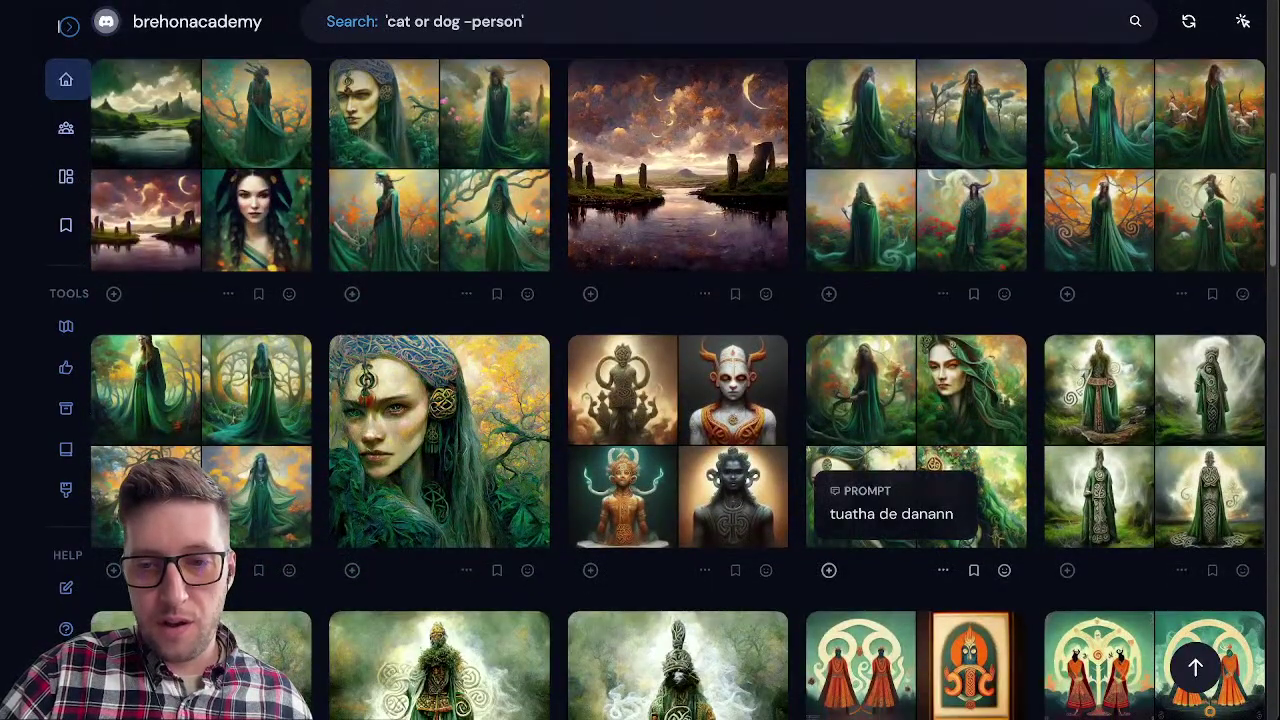
Step: View the "tuatha de danann" grid of green-haired women enlarged, page back to the horned gods grid and close it
click(916, 420)
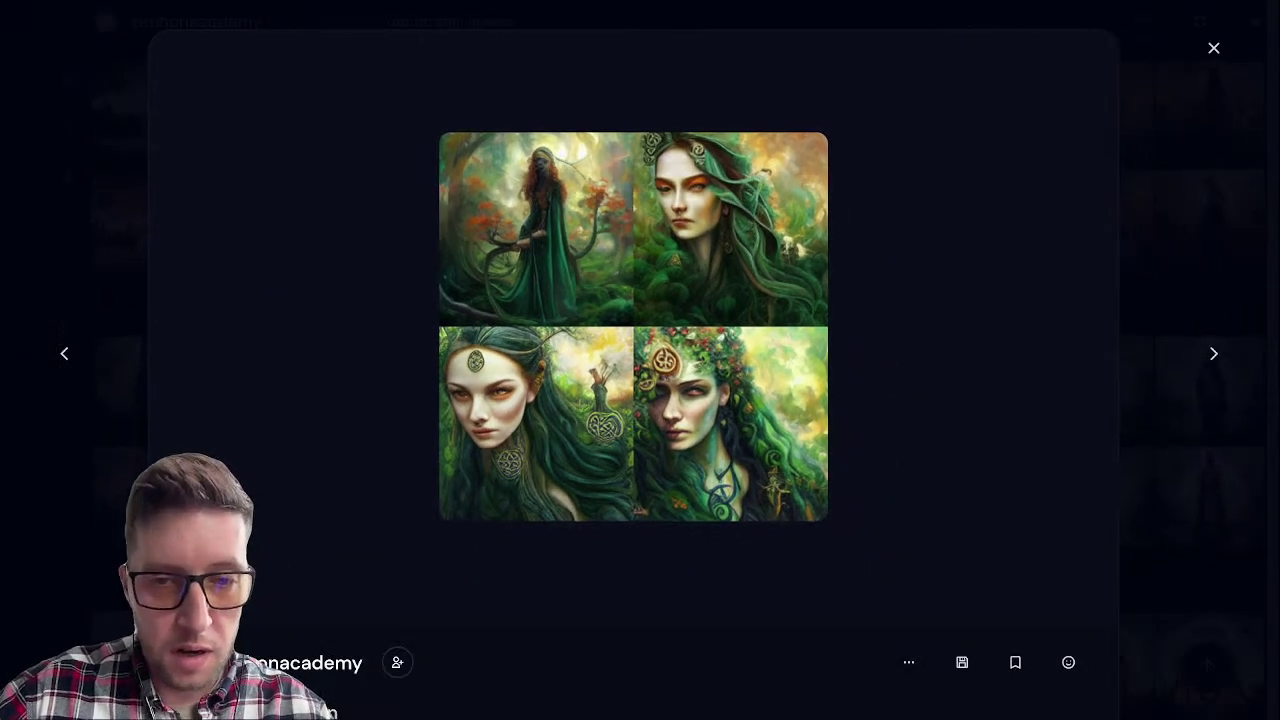
click(64, 353)
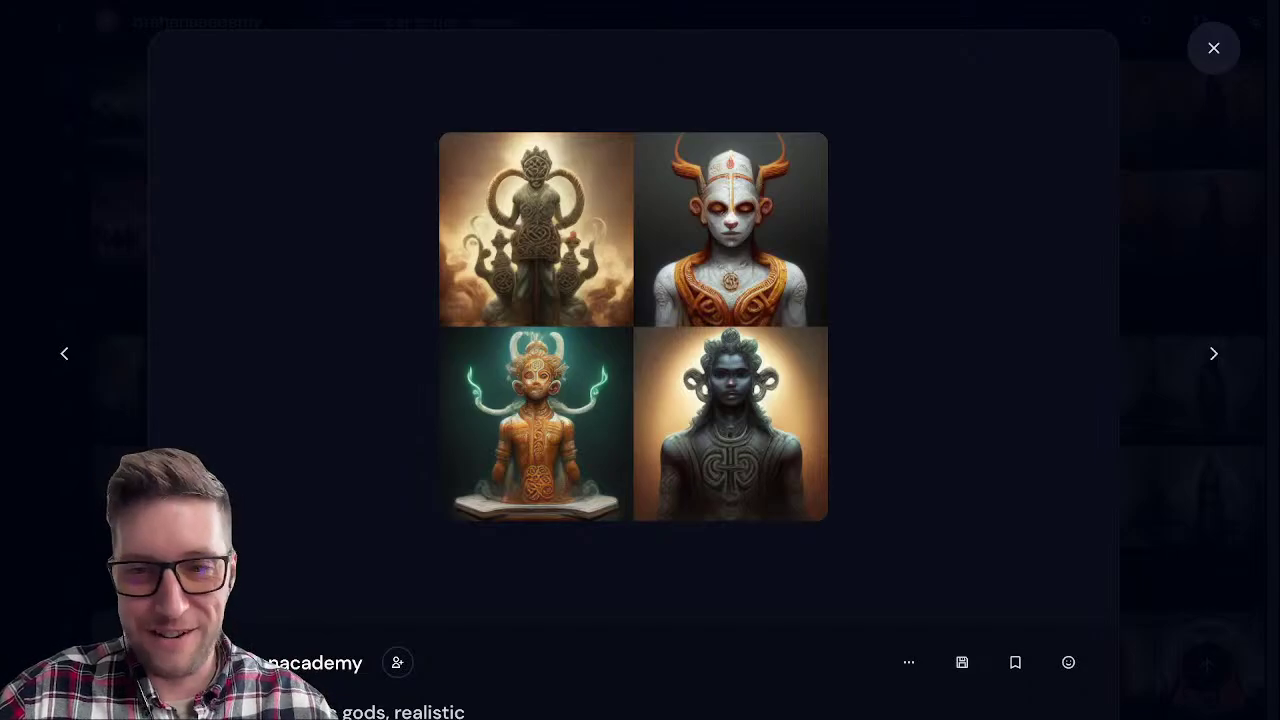
click(1213, 47)
Step: View the upscaled "tuatha de danann" portrait of the woman with the knotwork headdress enlarged and close it
scroll(840, 460, down, 2)
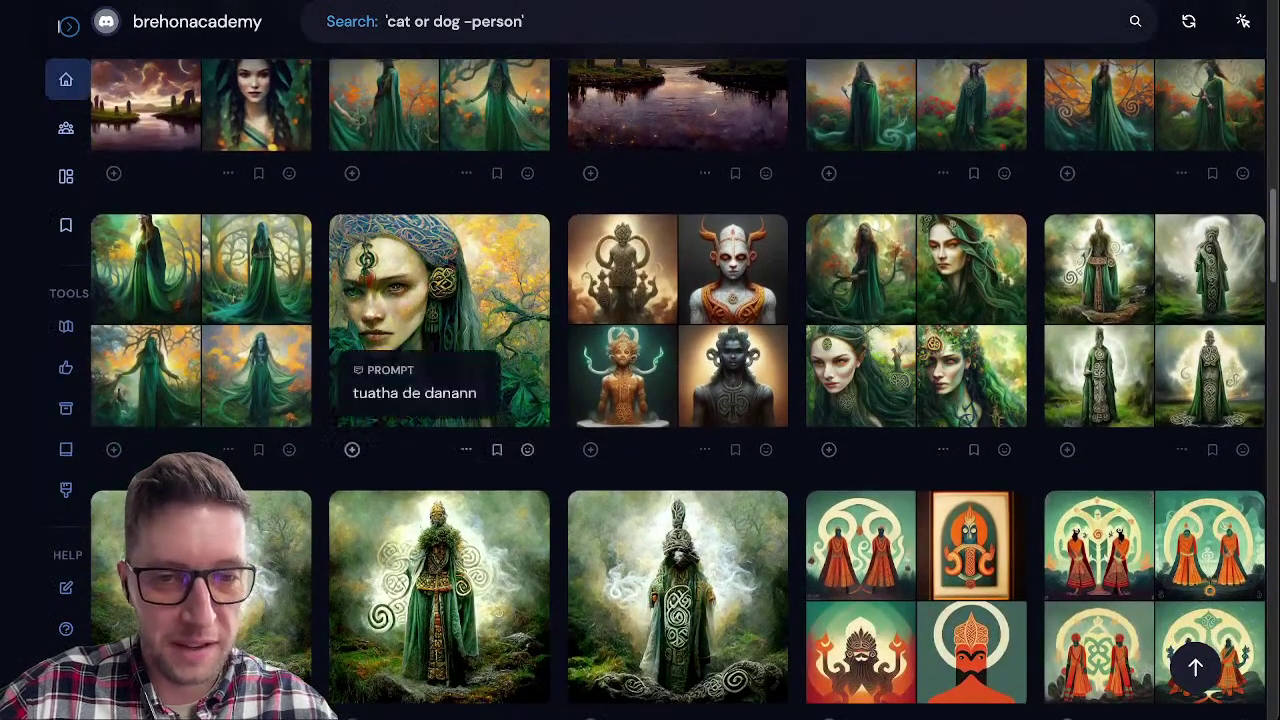
click(440, 380)
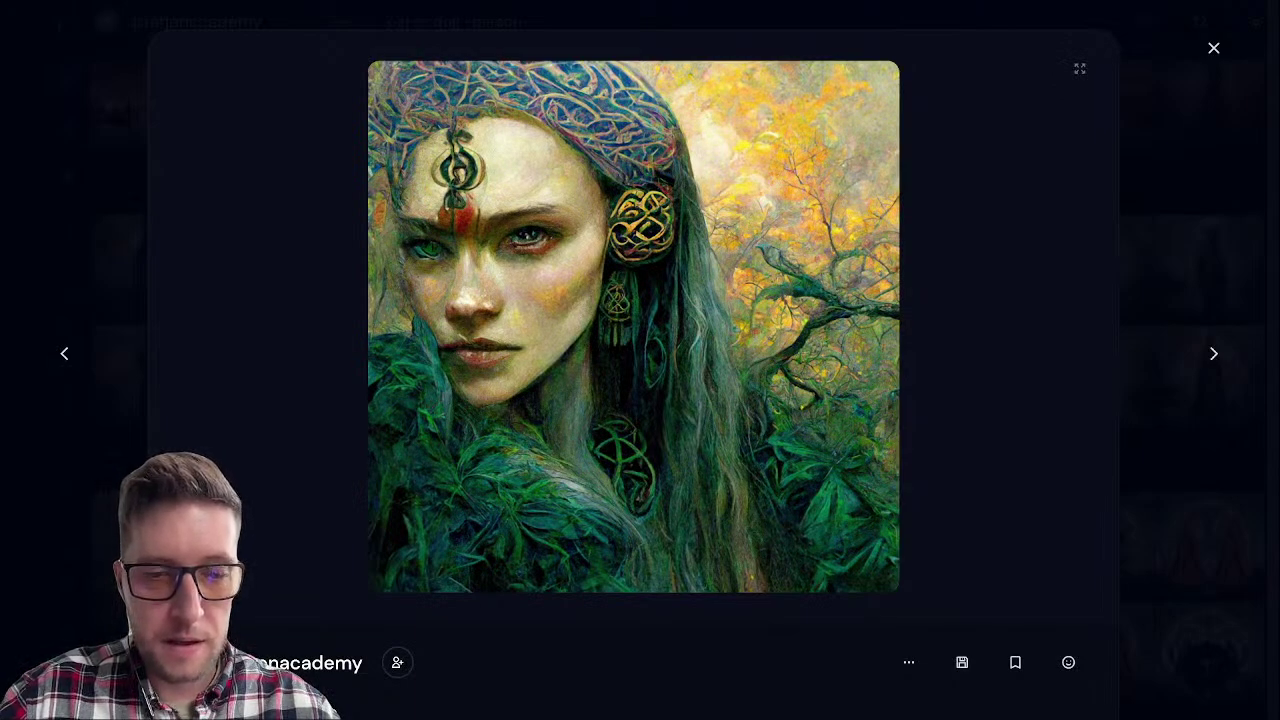
click(1213, 47)
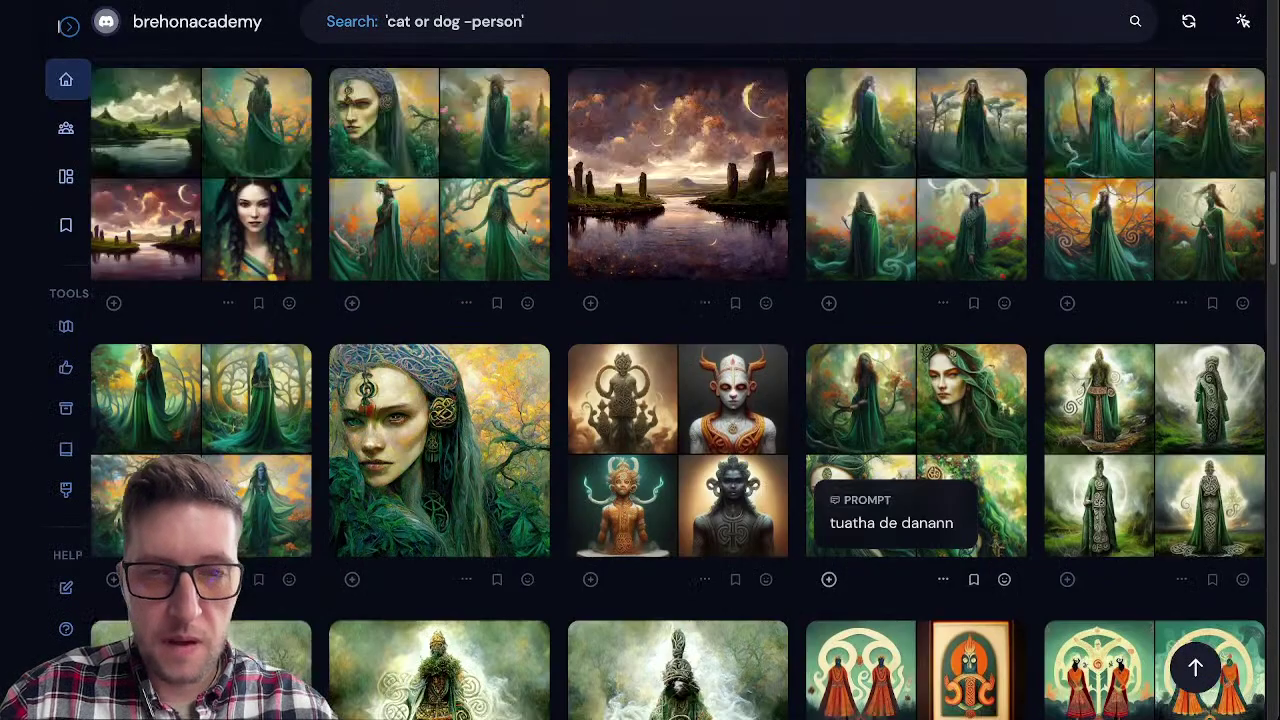
Step: Switch to the MidJourney Bot chat in Discord, view the Celtic knot figure under the orange crescent enlarged, and return to the latest message
key(Home)
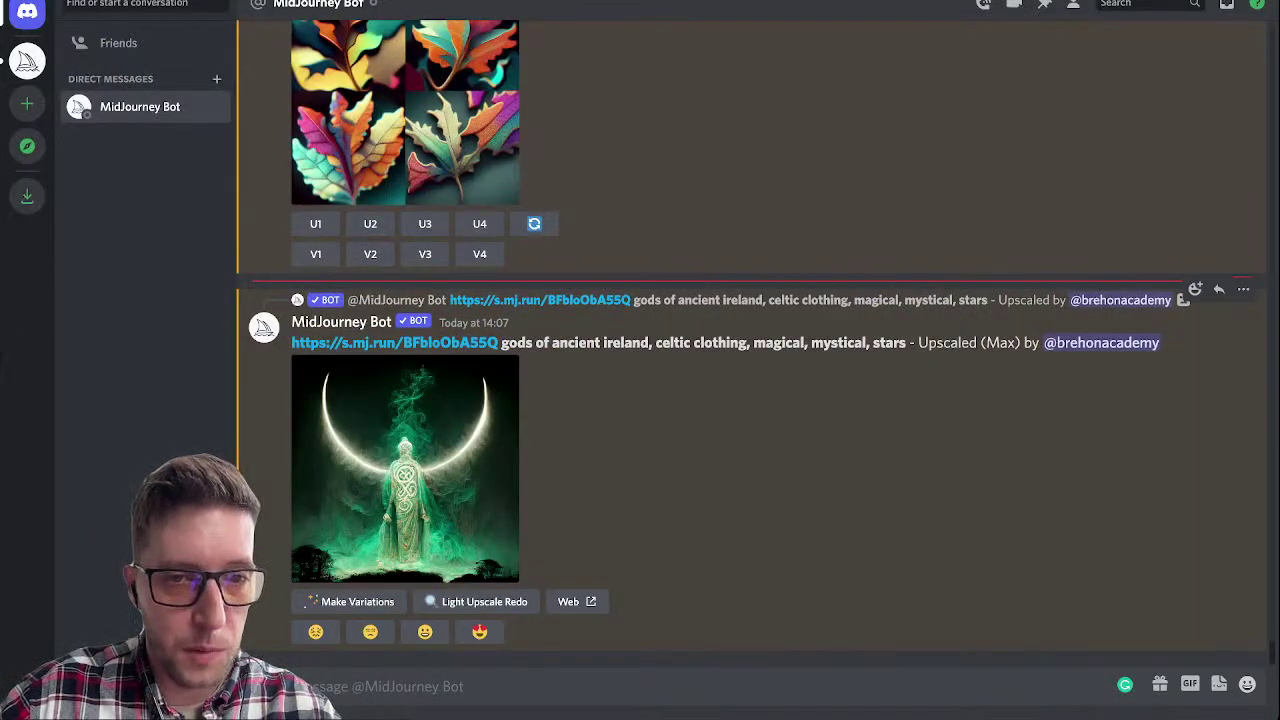
scroll(750, 345, up, 15)
scroll(750, 345, up, 3)
scroll(750, 345, down, 3)
click(405, 205)
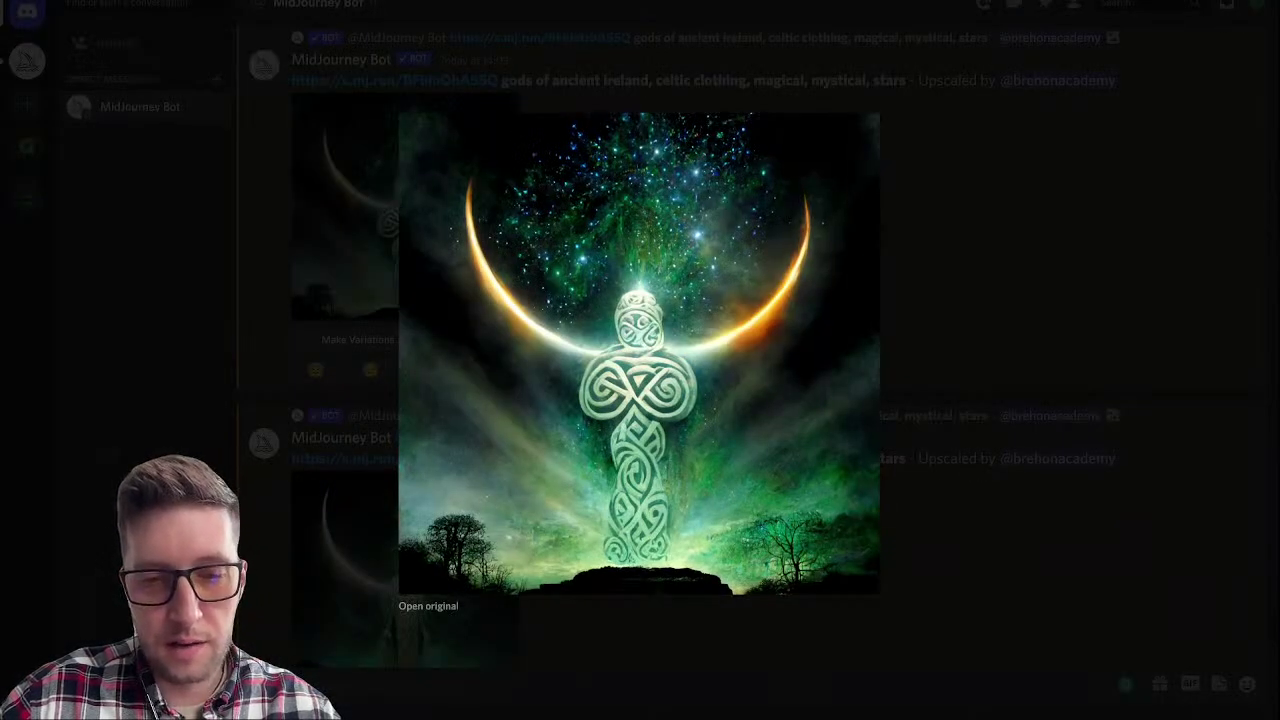
key(Escape)
scroll(750, 345, down, 15)
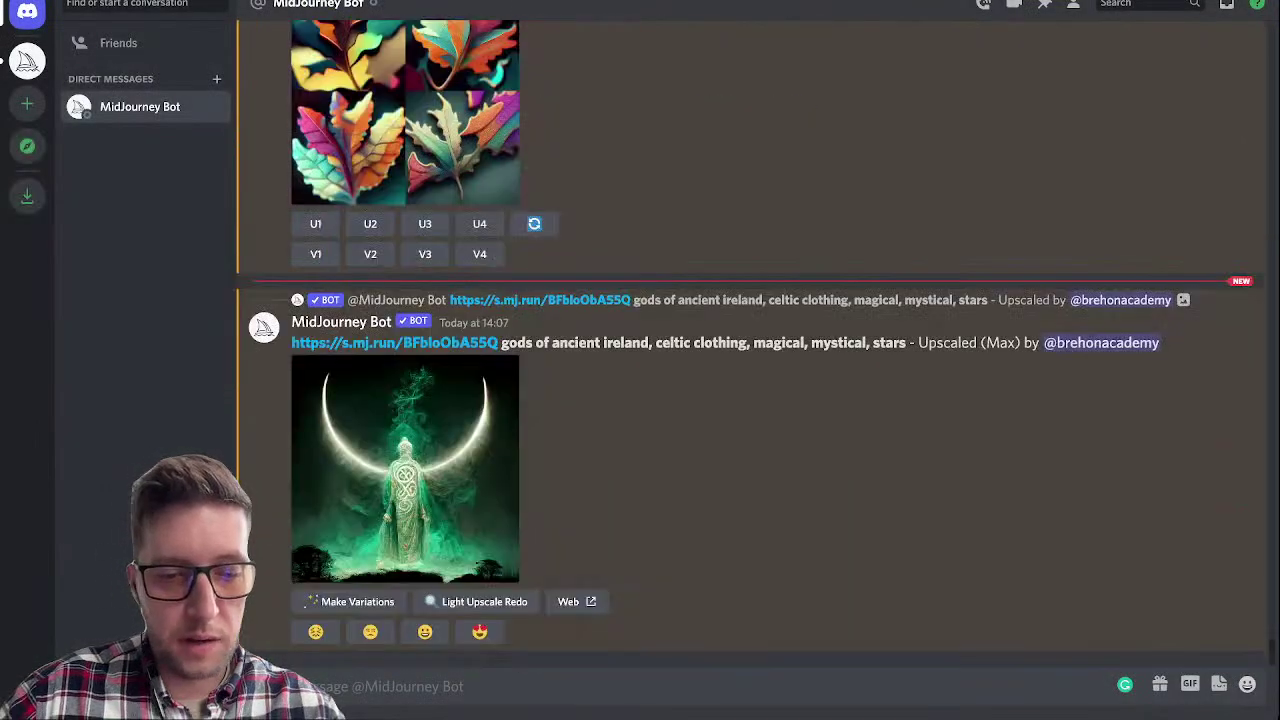
Step: Start an /imagine command in the MidJourney Bot chat
text(/imagine)
key(Tab)
text(the ba)
key(BackSpace)
key(BackSpace)
key(BackSpace)
key(BackSpace)
key(BackSpace)
key(BackSpace)
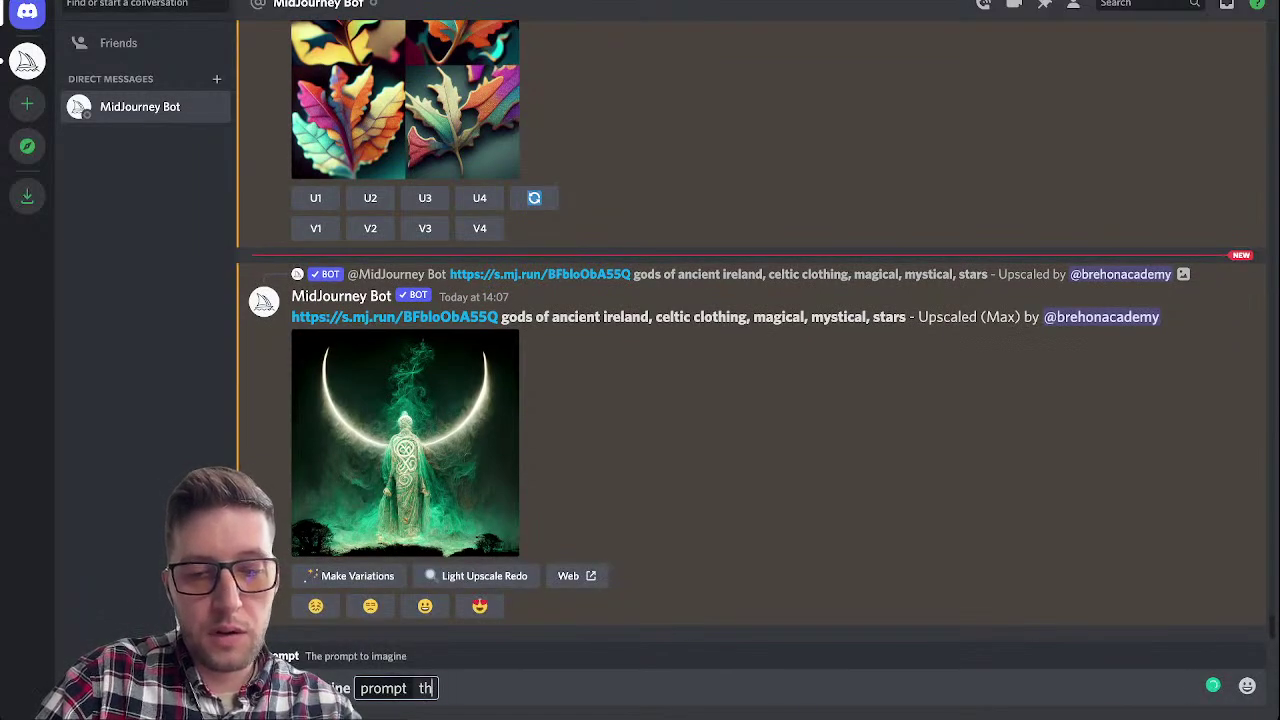
Step: Generate an image grid from the prompt "tuatha de danann, ultra realistic, octane render, cgi, photo"
text(tu)
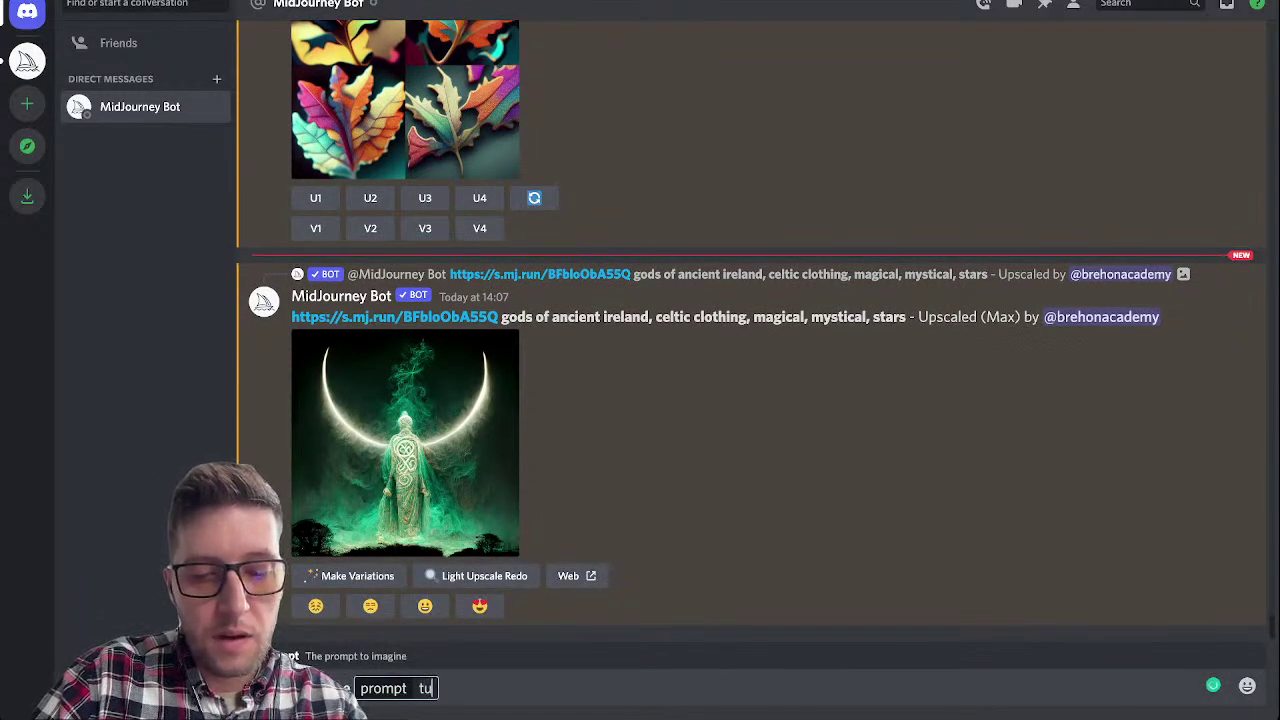
text(atha de d)
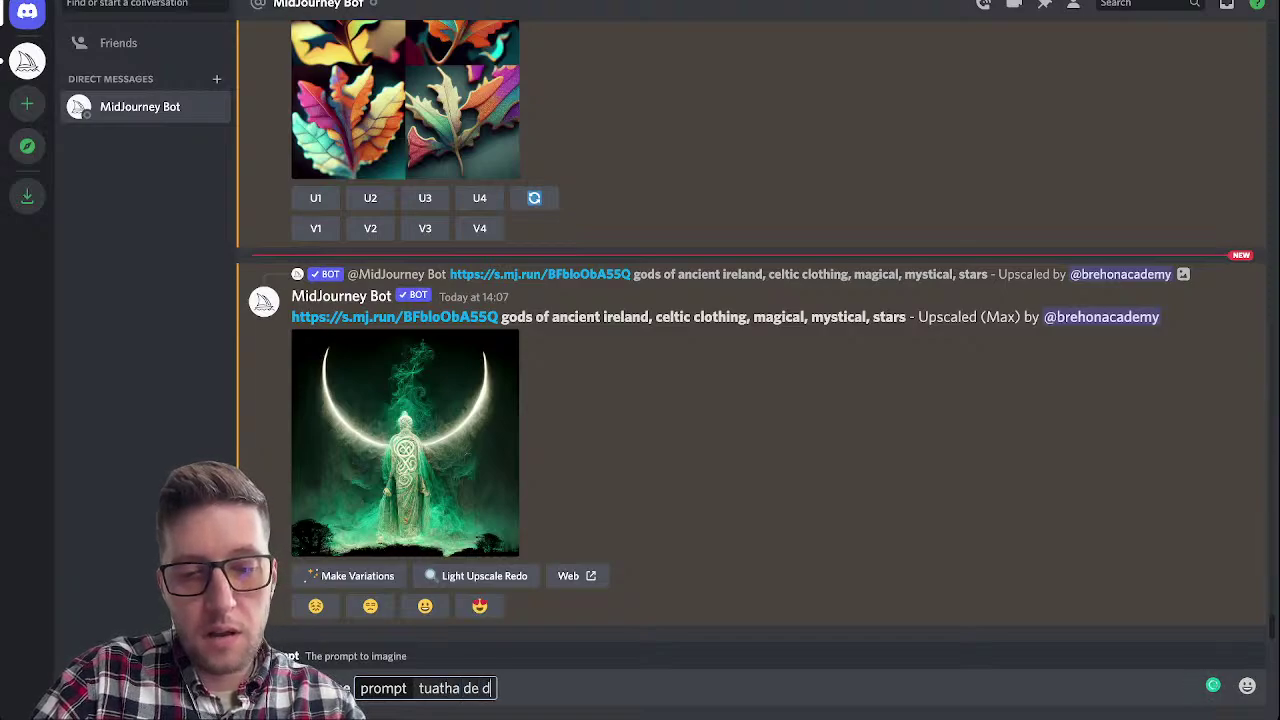
text(anann)
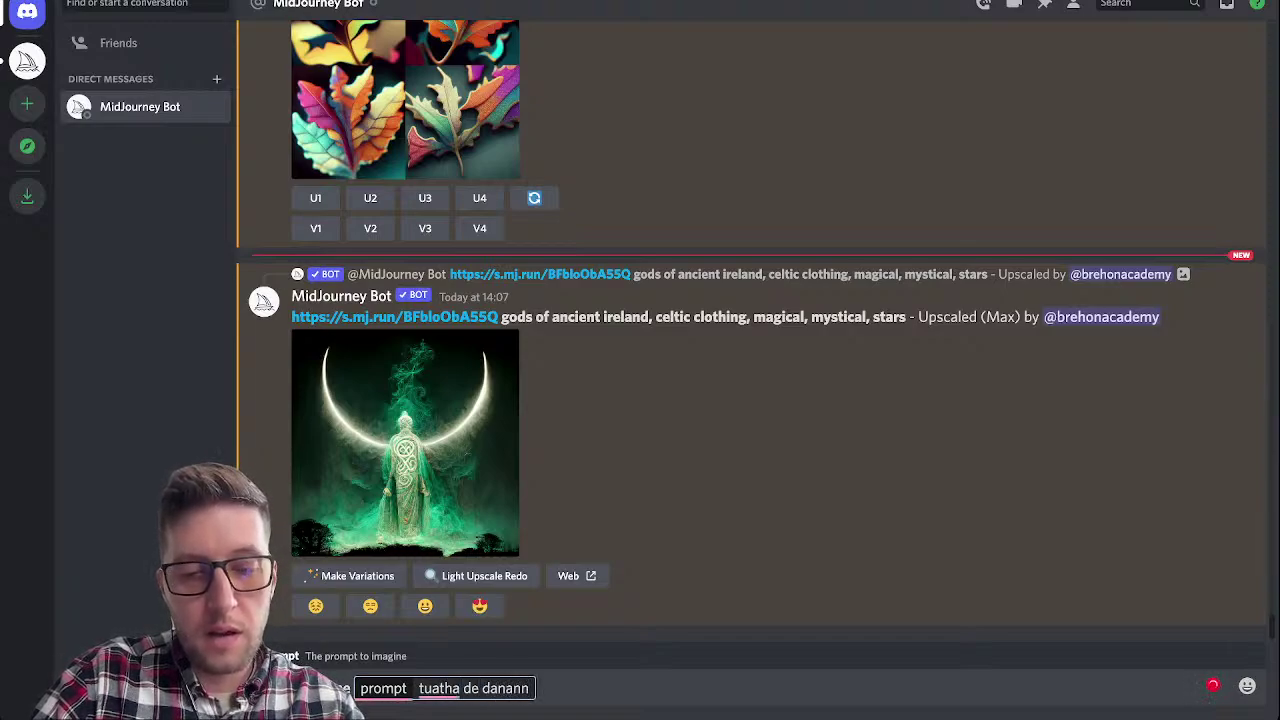
text(,)
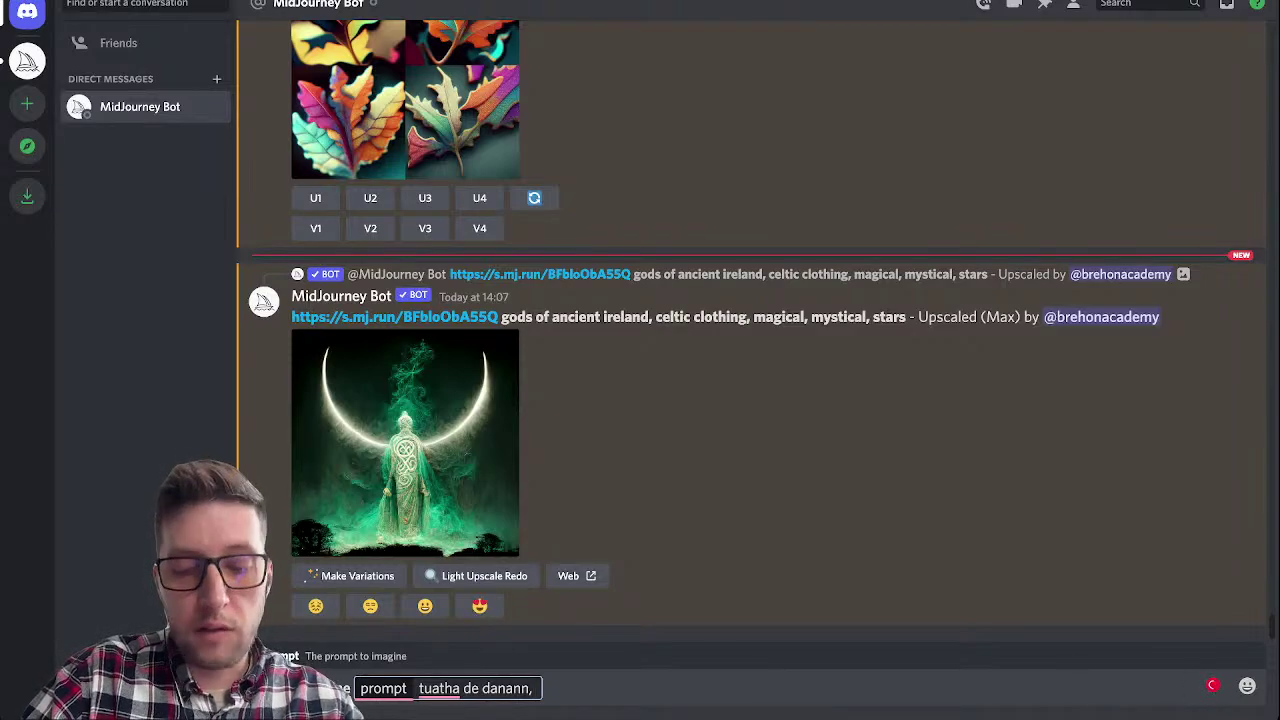
text( ult)
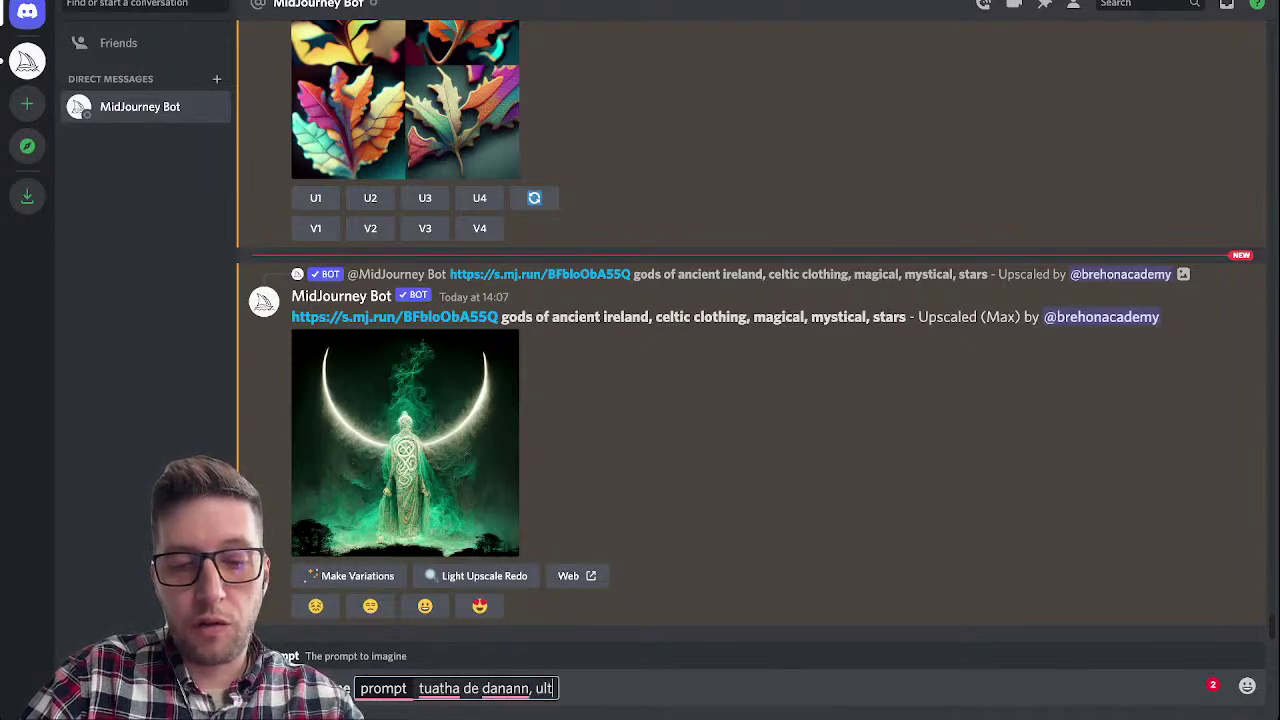
text(ra realistic, octane render, cgi, )
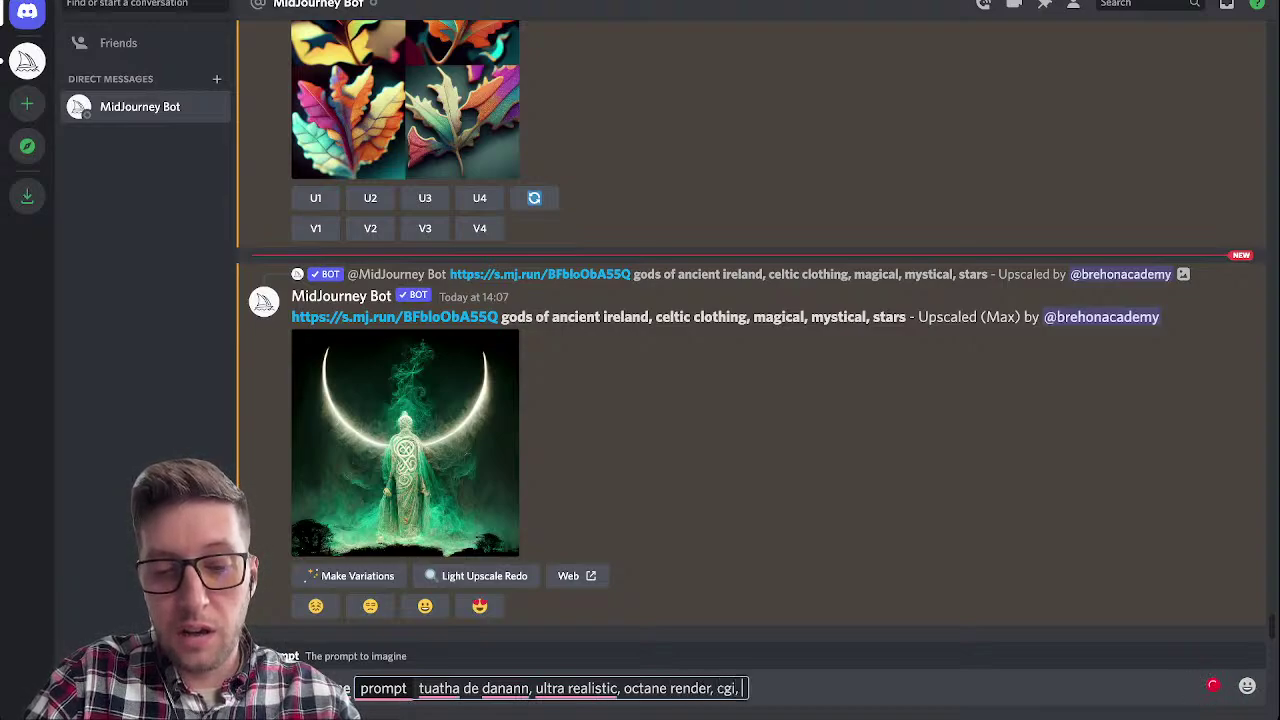
text(ult)
key(BackSpace)
key(BackSpace)
key(BackSpace)
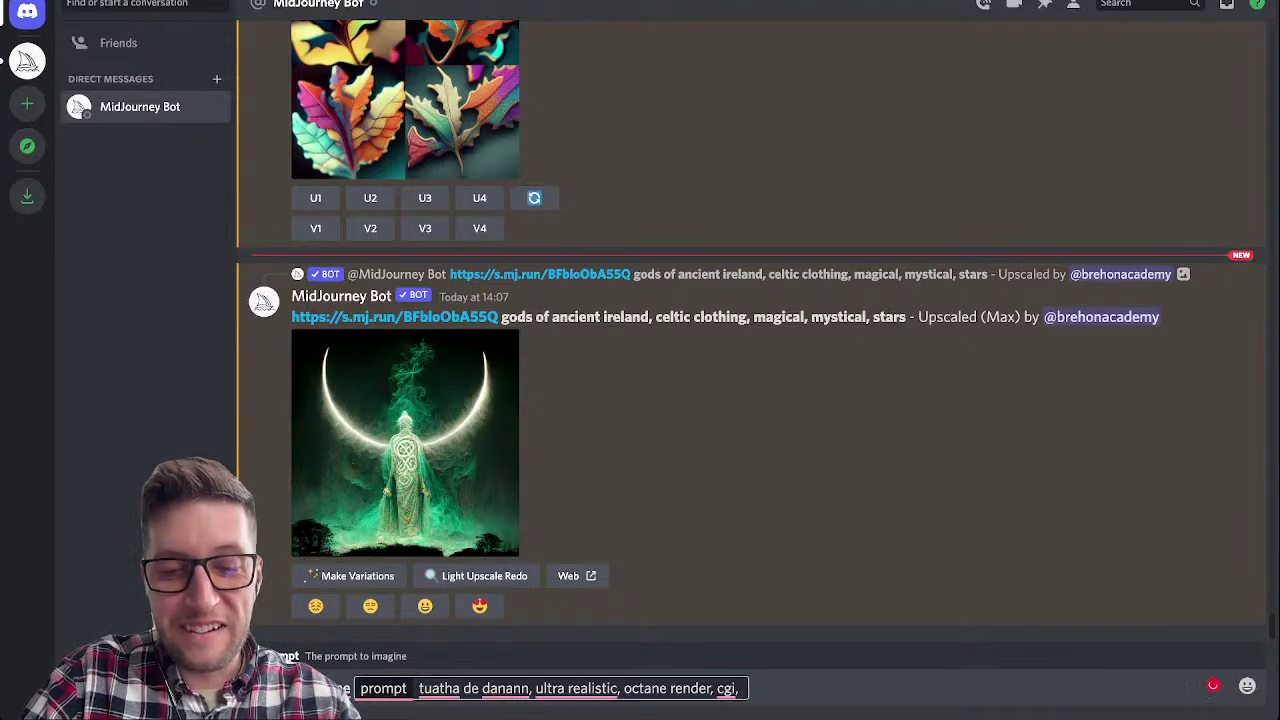
text(photo)
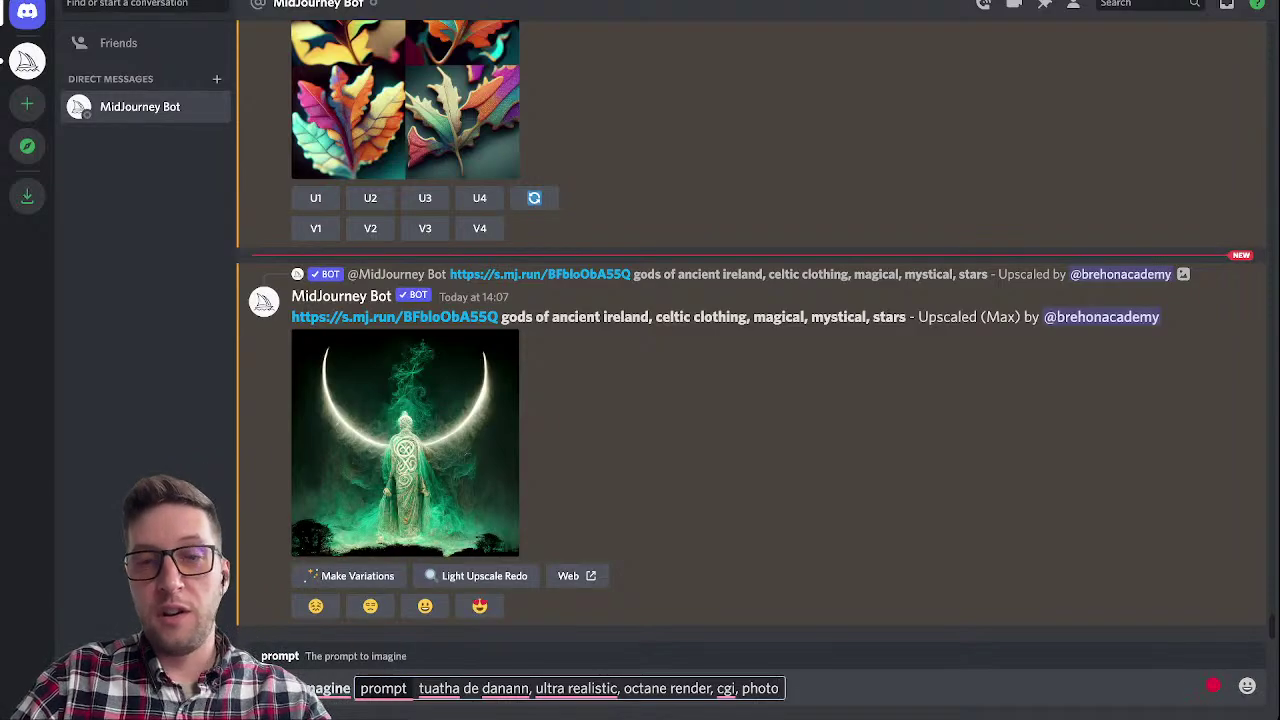
key(Return)
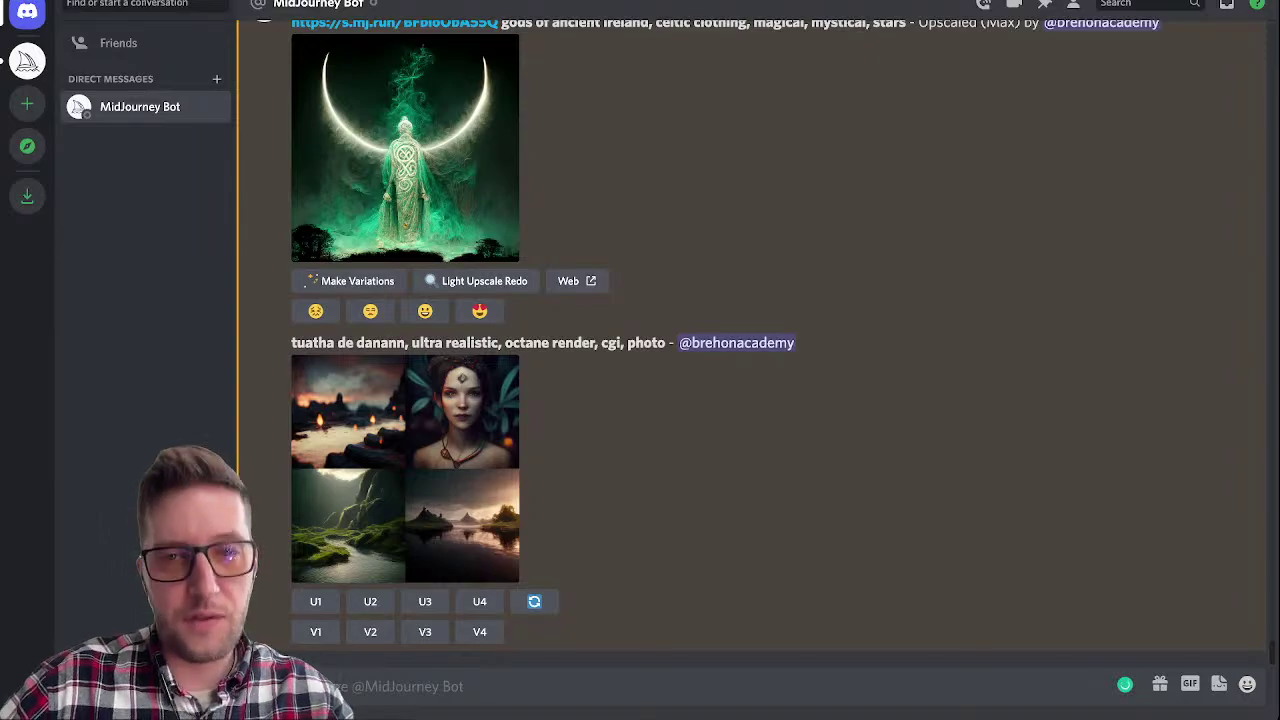
Step: View the new "tuatha de danann, ultra realistic" image grid enlarged twice and close it
click(405, 470)
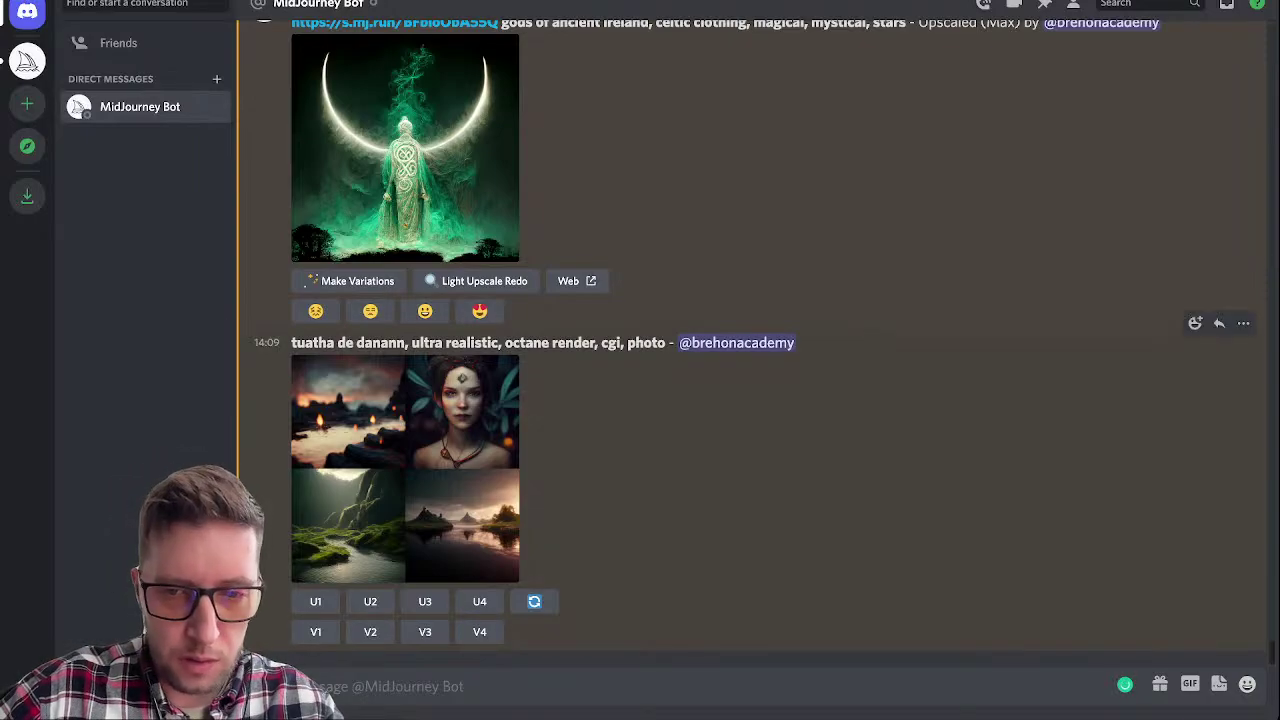
click(408, 534)
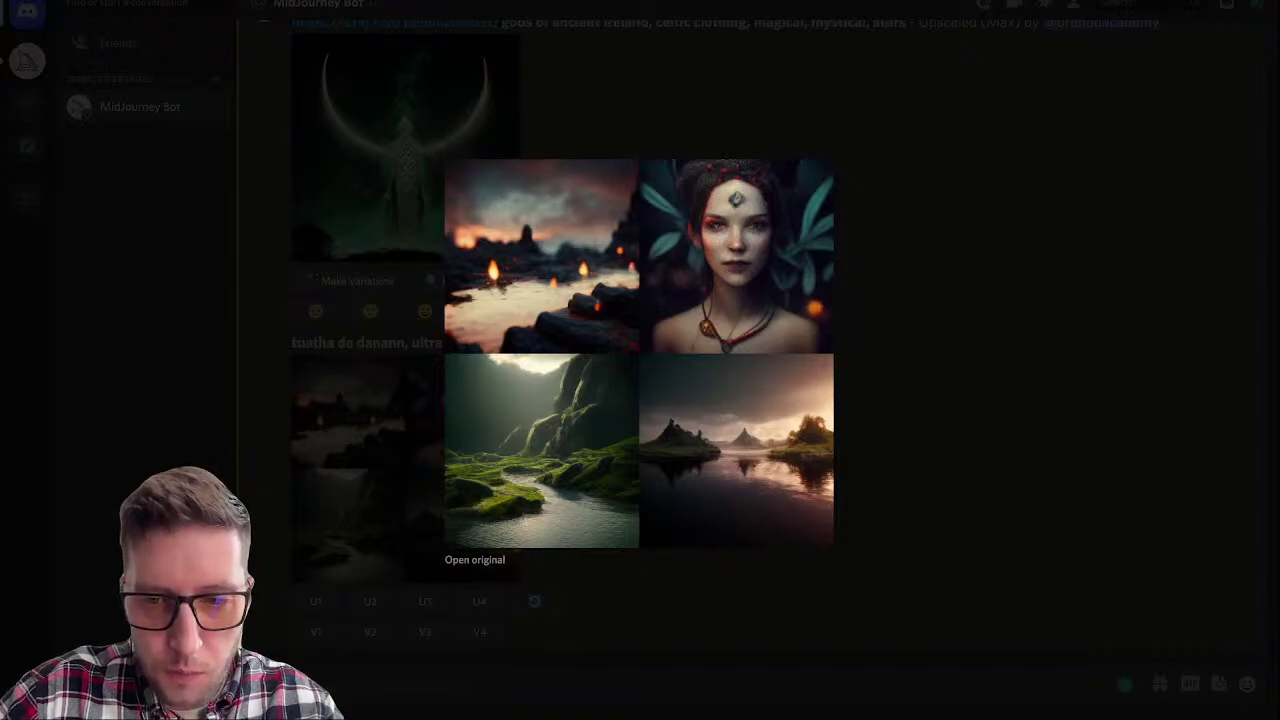
key(Escape)
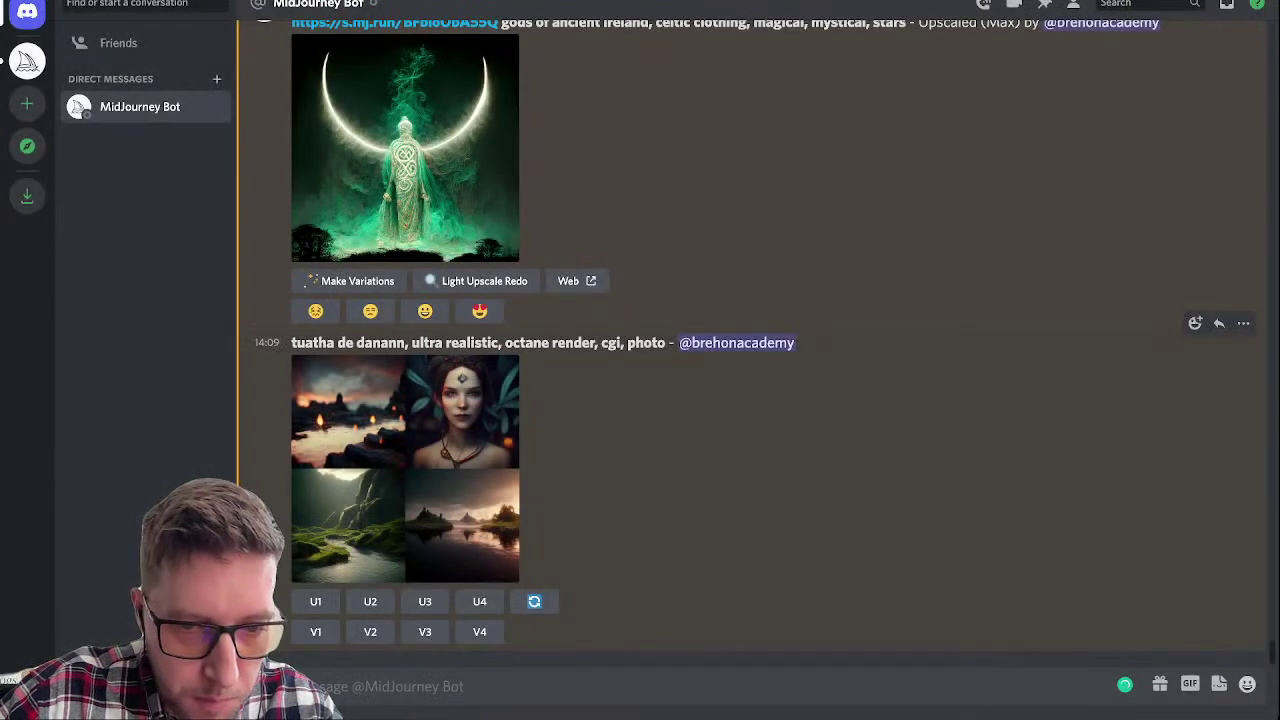
click(410, 375)
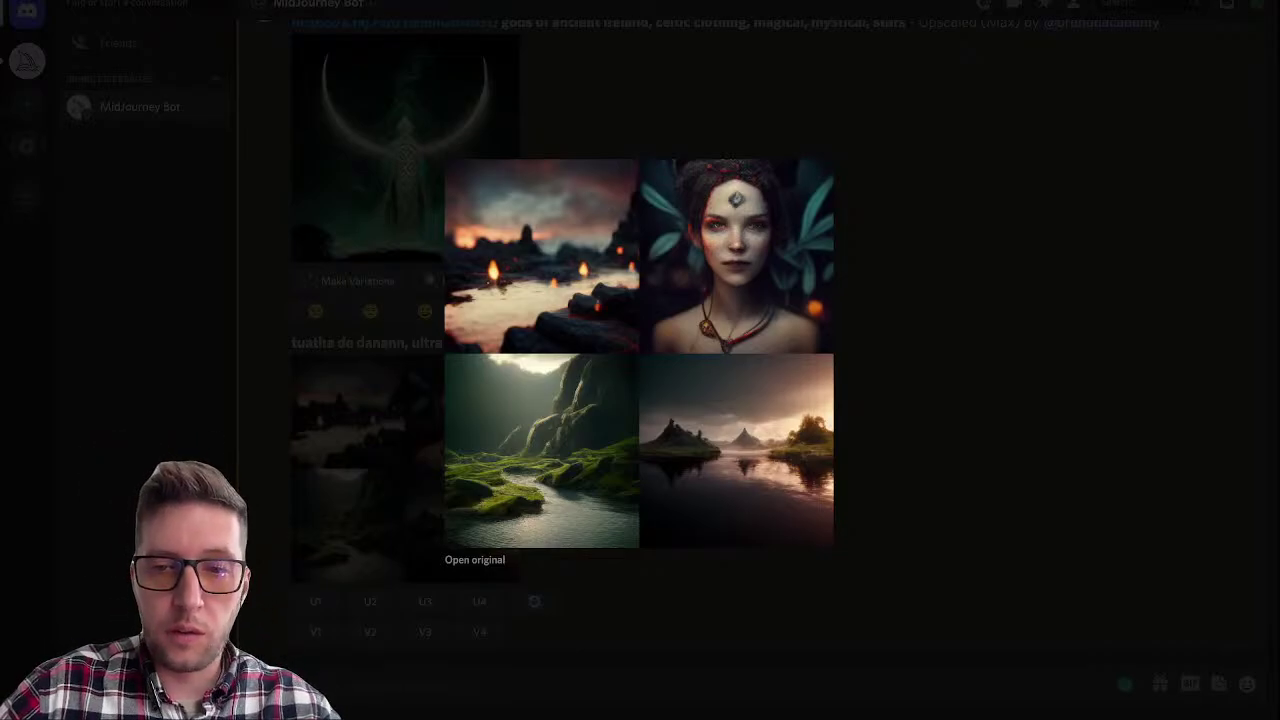
key(Escape)
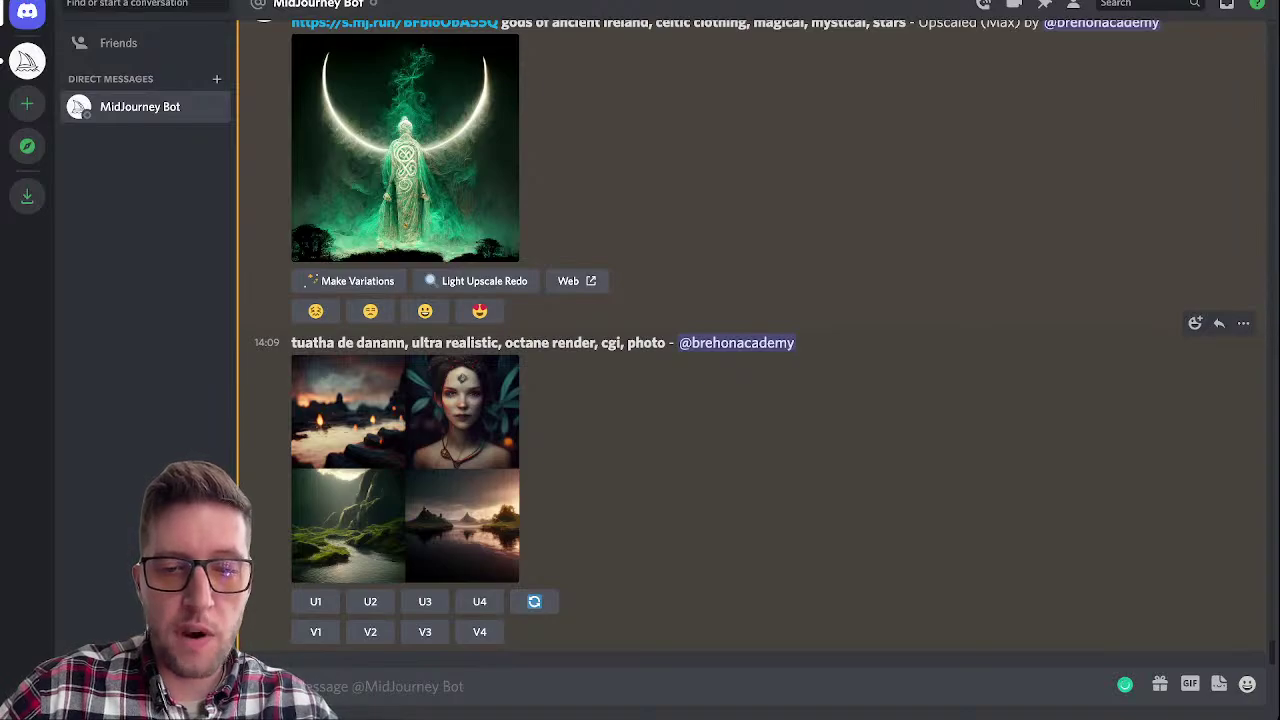
Step: Generate variations of the second image in the Tuatha de Danann grid and upscale the first resulting portrait
click(370, 631)
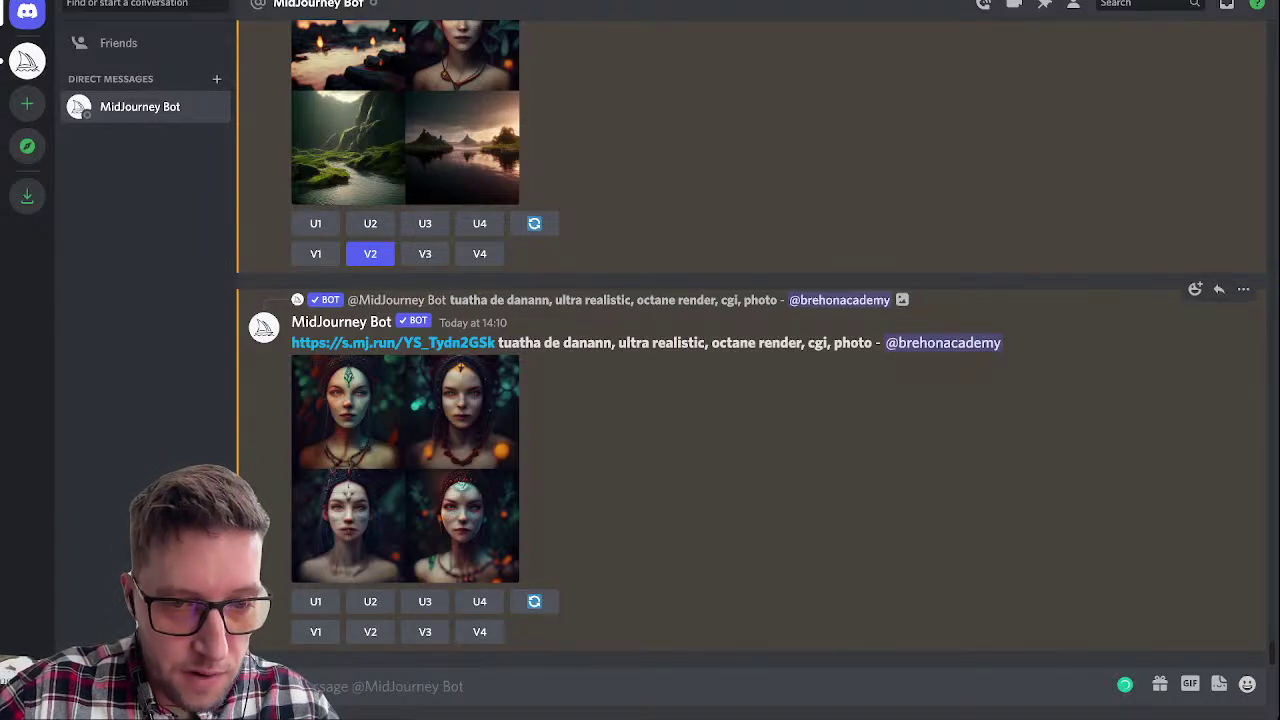
click(420, 455)
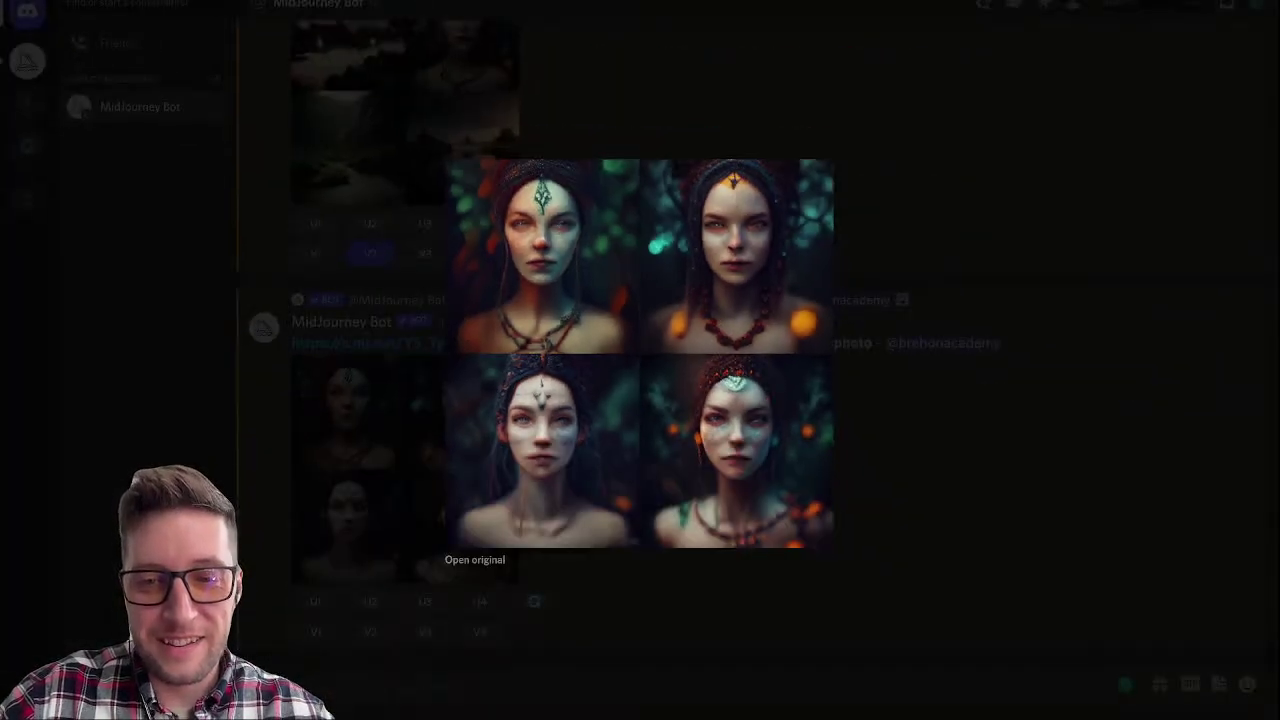
key(Escape)
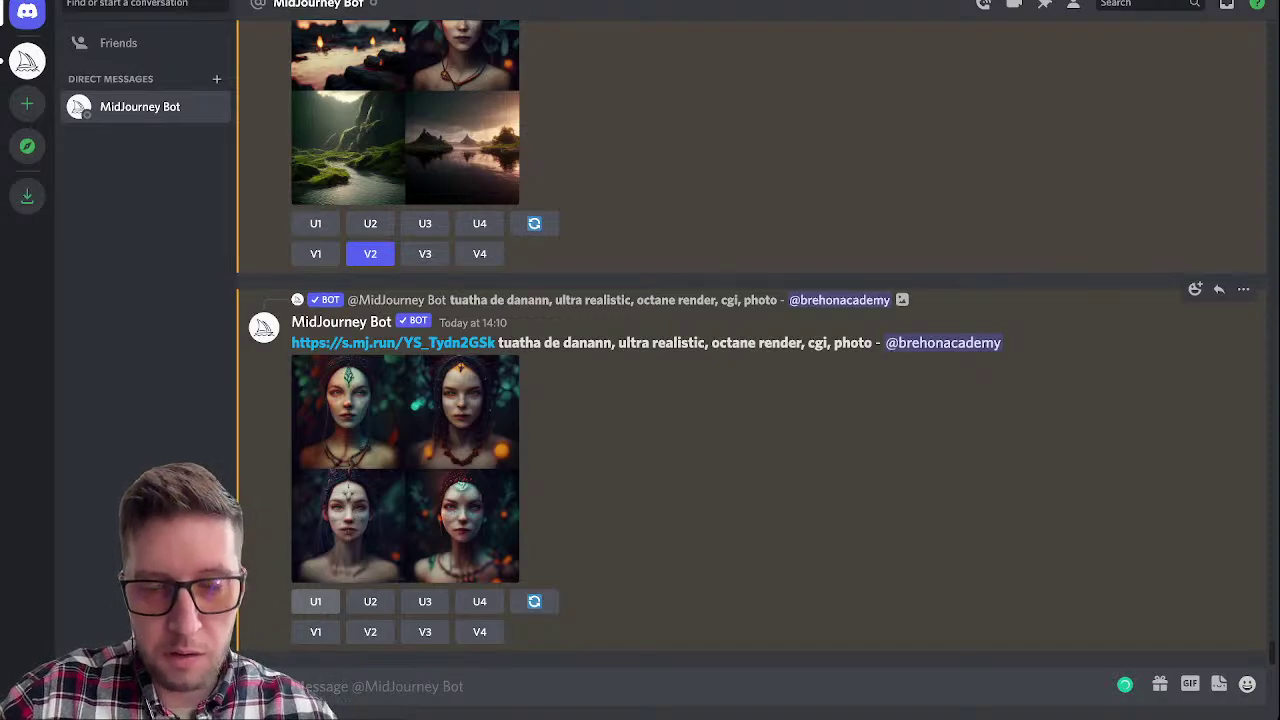
click(315, 601)
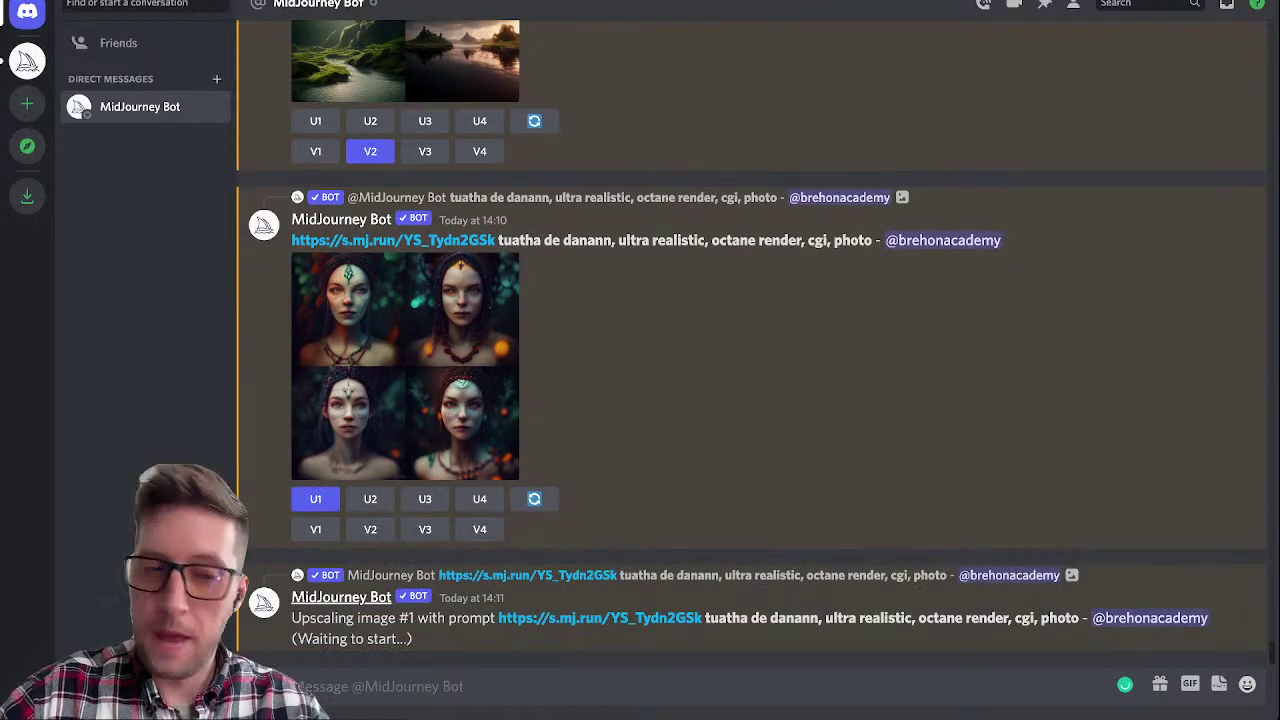
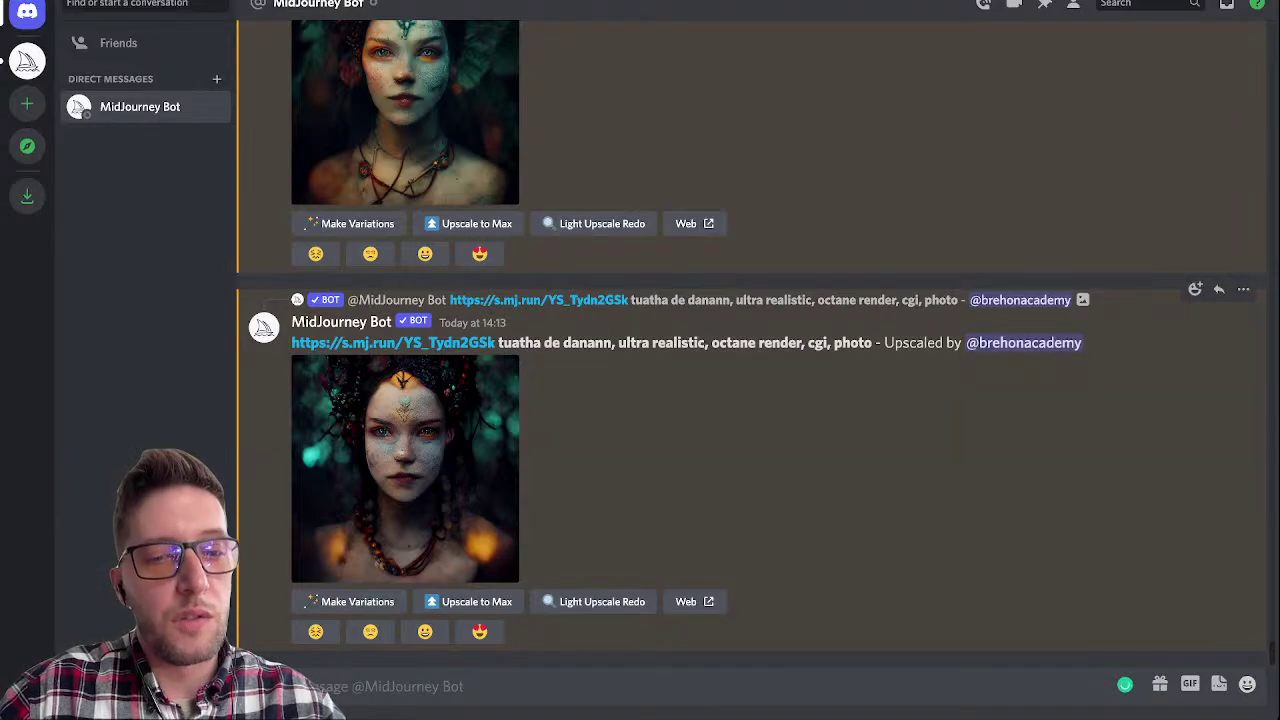
Step: View both upscaled Tuatha de Danann portraits enlarged, one after the other, and close each preview
scroll(750, 340, up, 4)
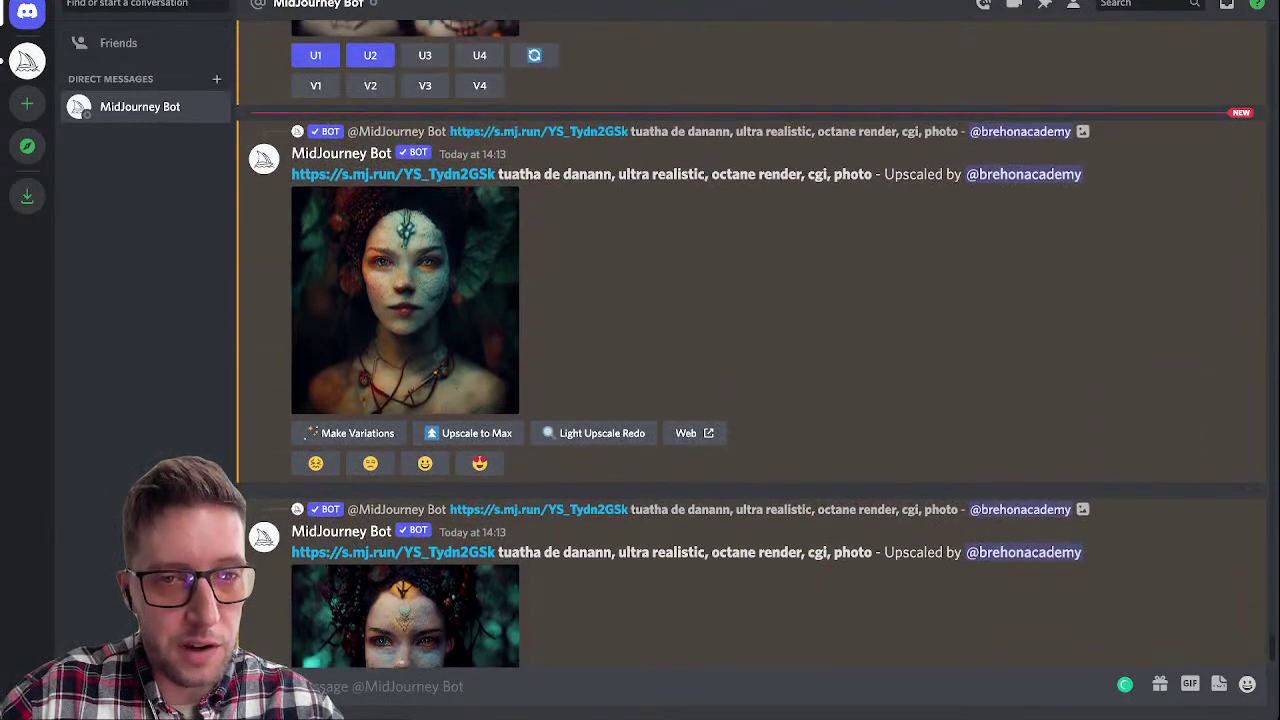
scroll(750, 340, down, 3)
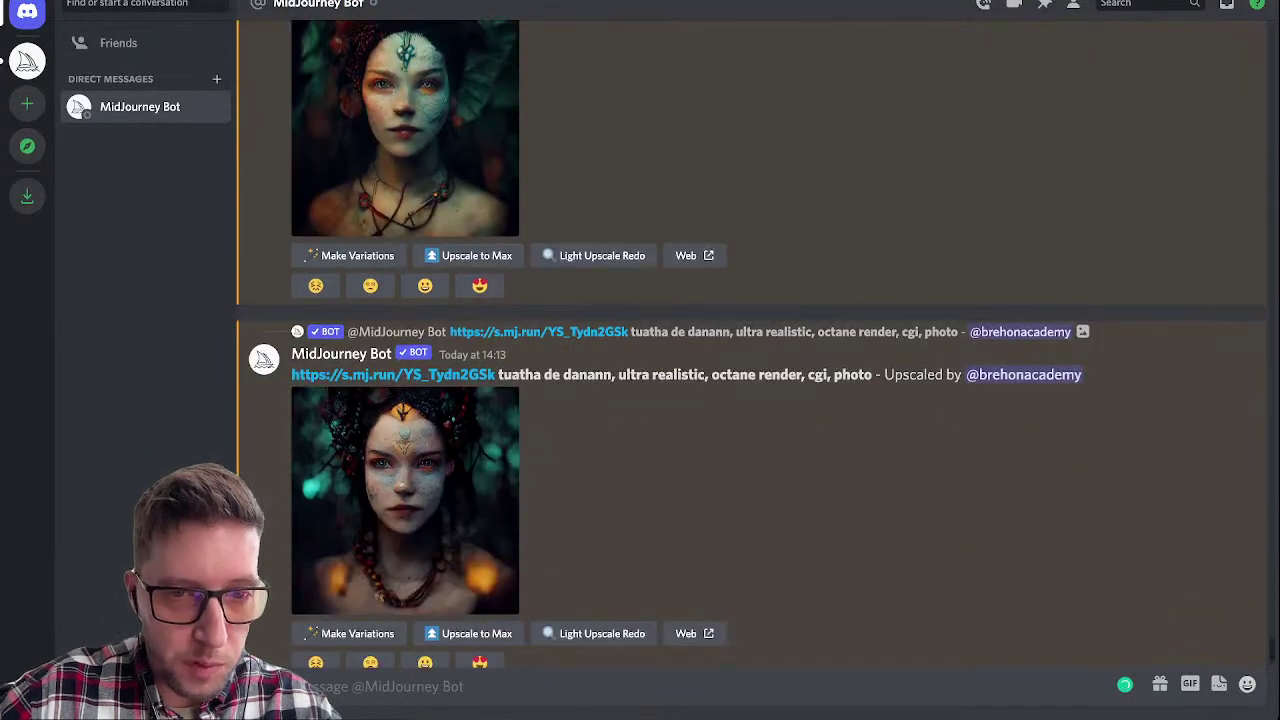
click(365, 40)
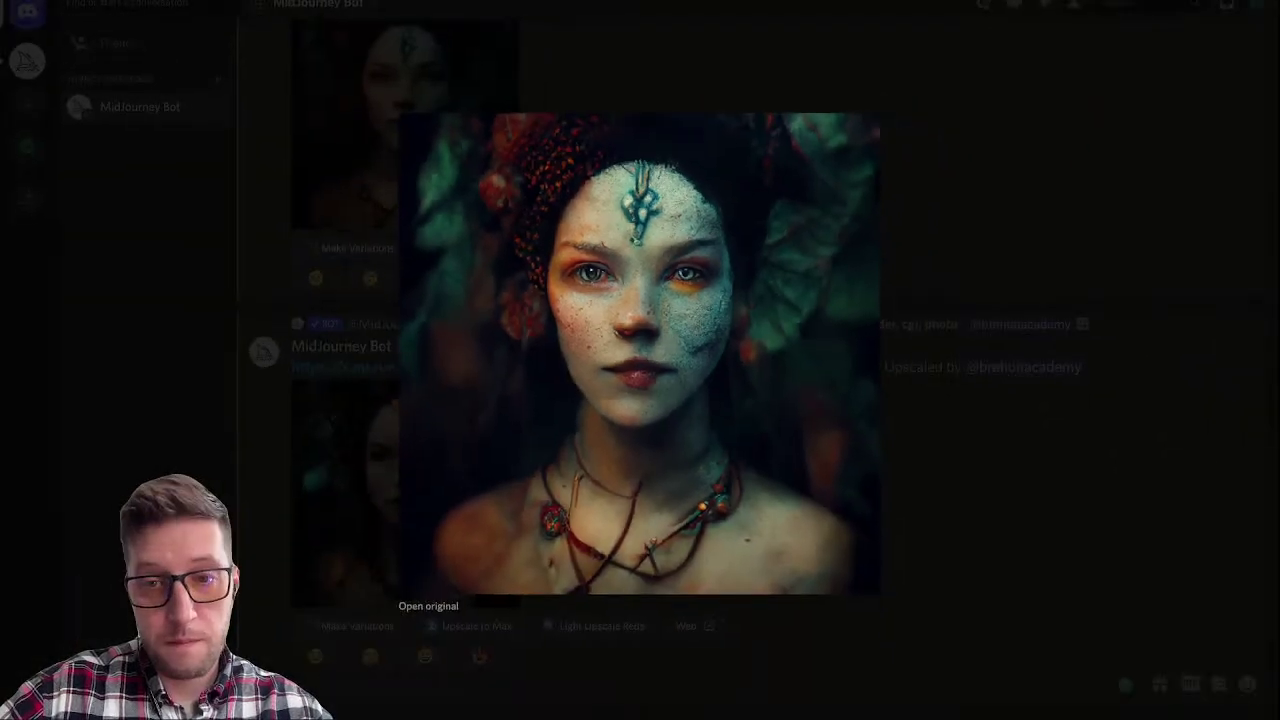
key(Escape)
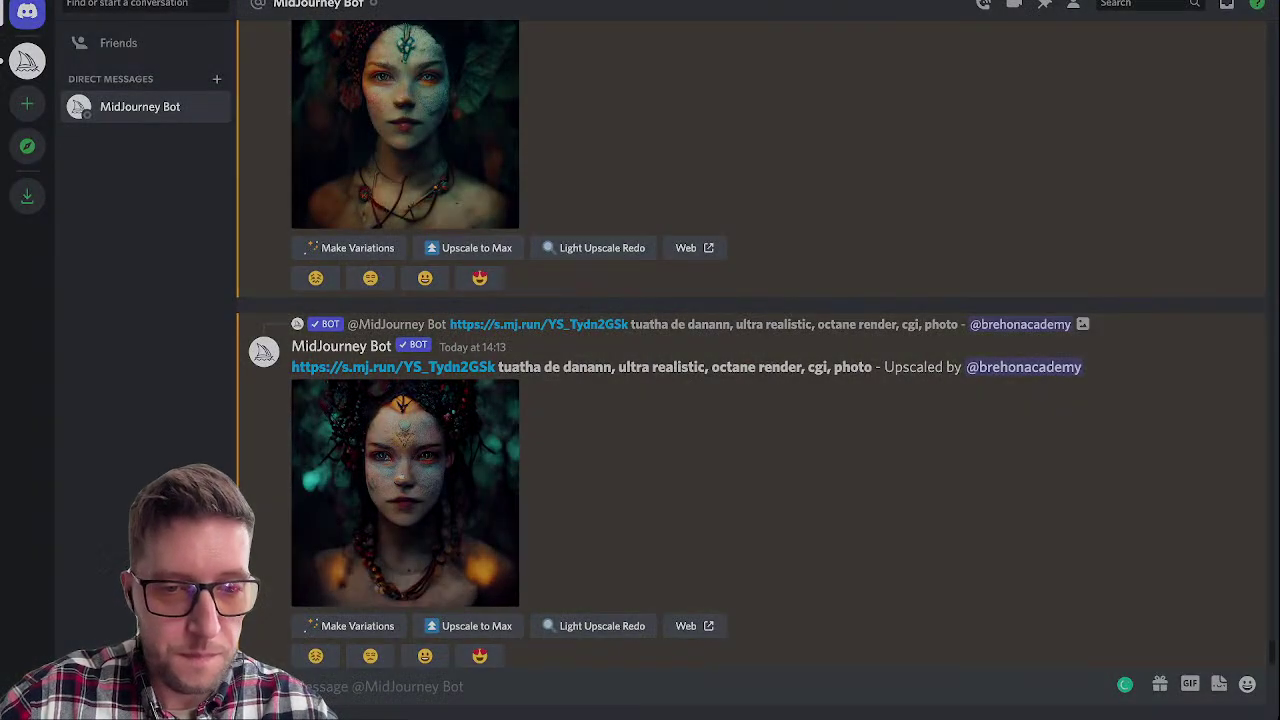
click(405, 493)
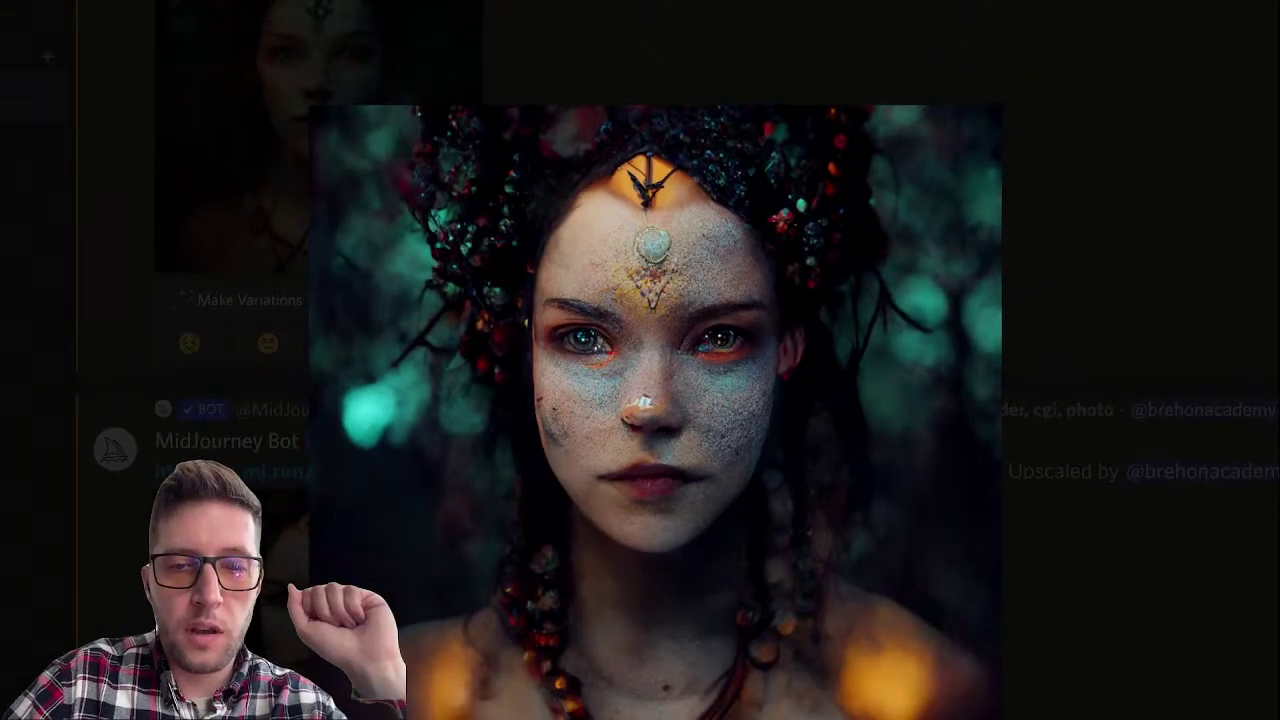
key(Escape)
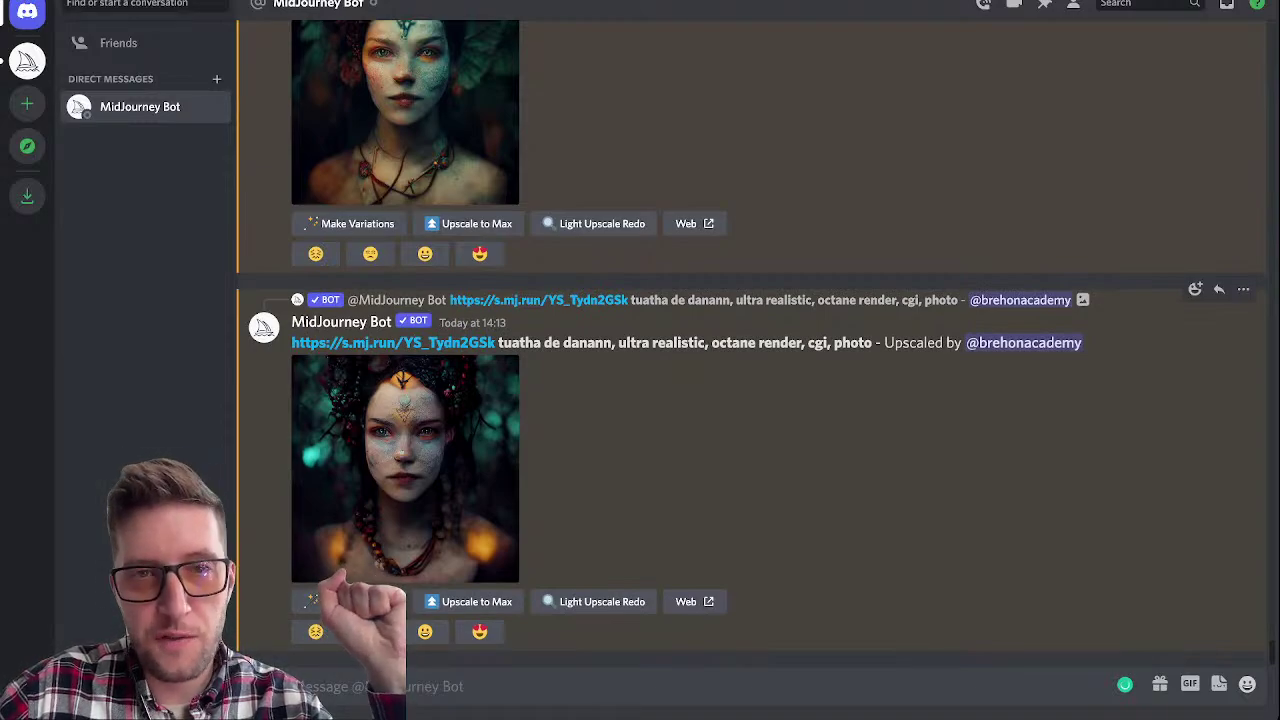
Step: Upscale both Tuatha de Danann portraits to the maximum size
click(476, 601)
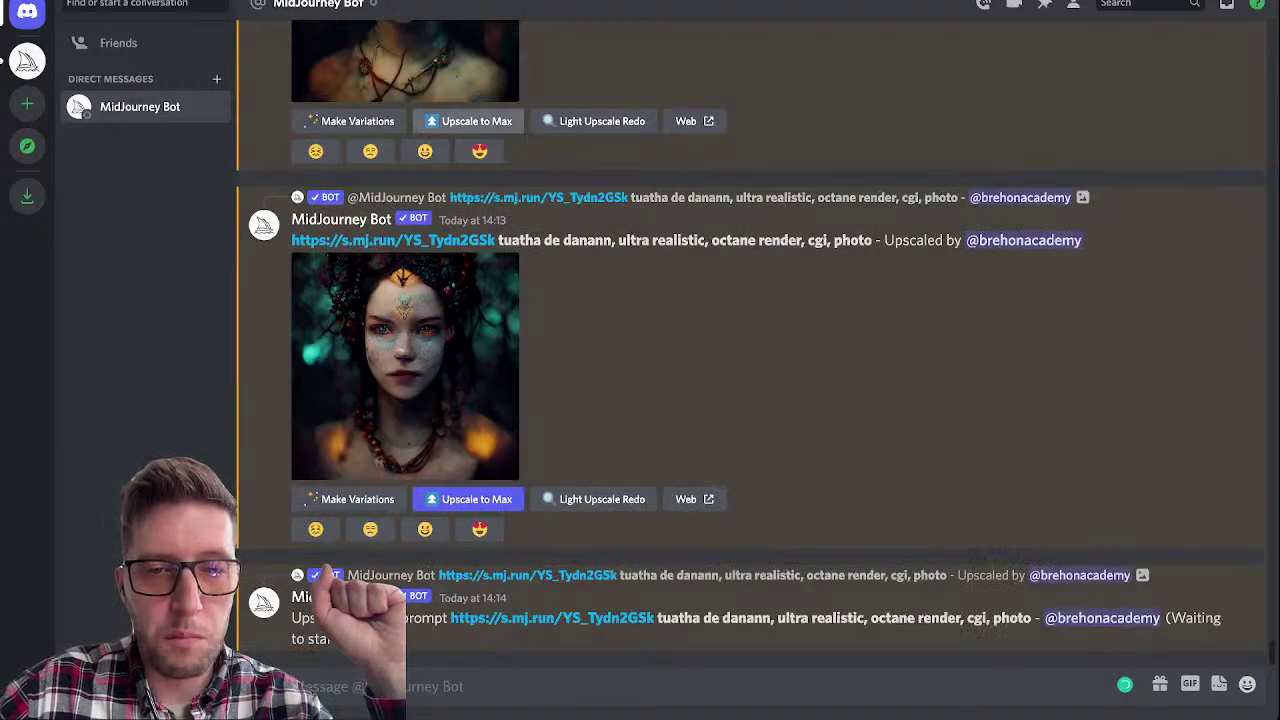
click(476, 121)
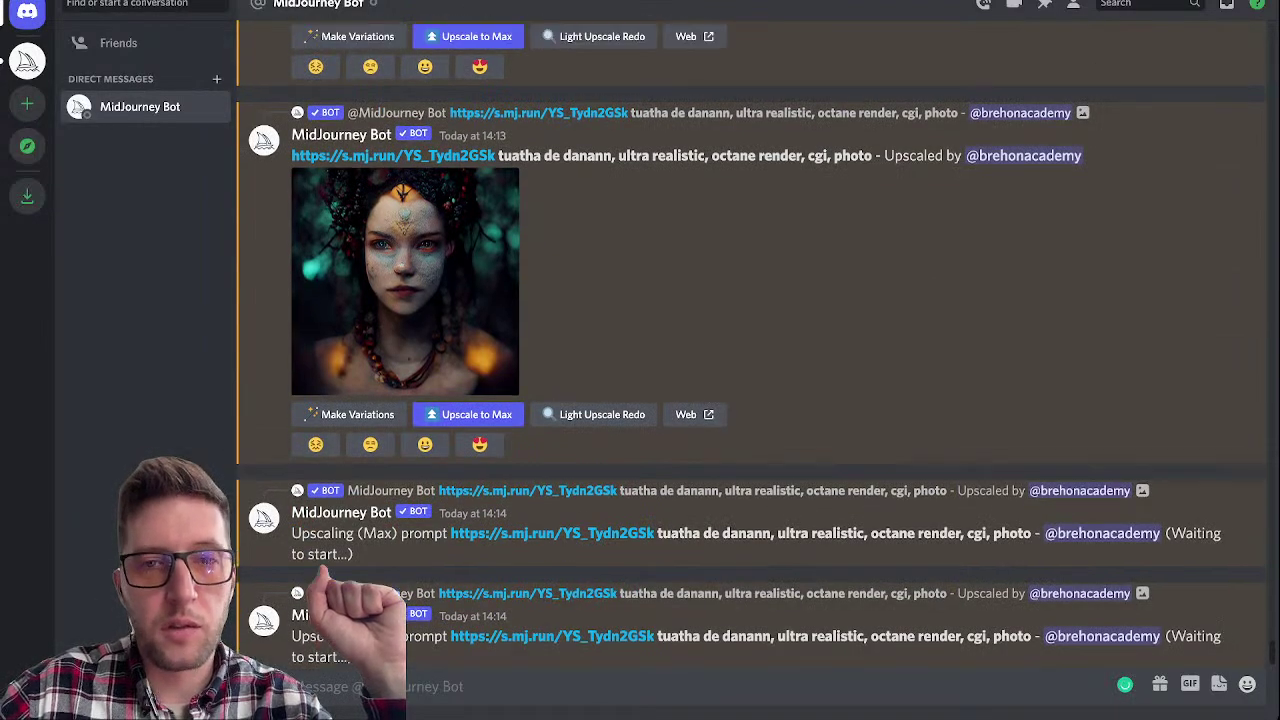
scroll(750, 340, up, 3)
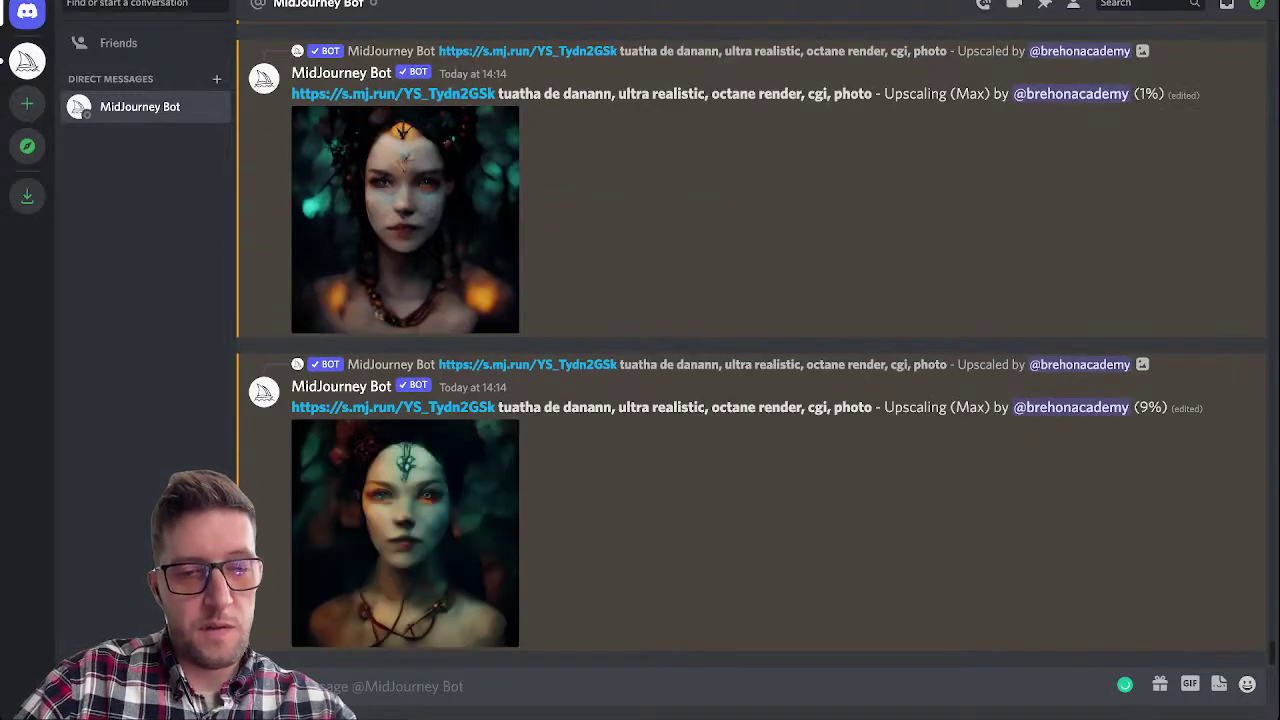
Step: Start an /imagine command in the MidJourney Bot chat
text(/)
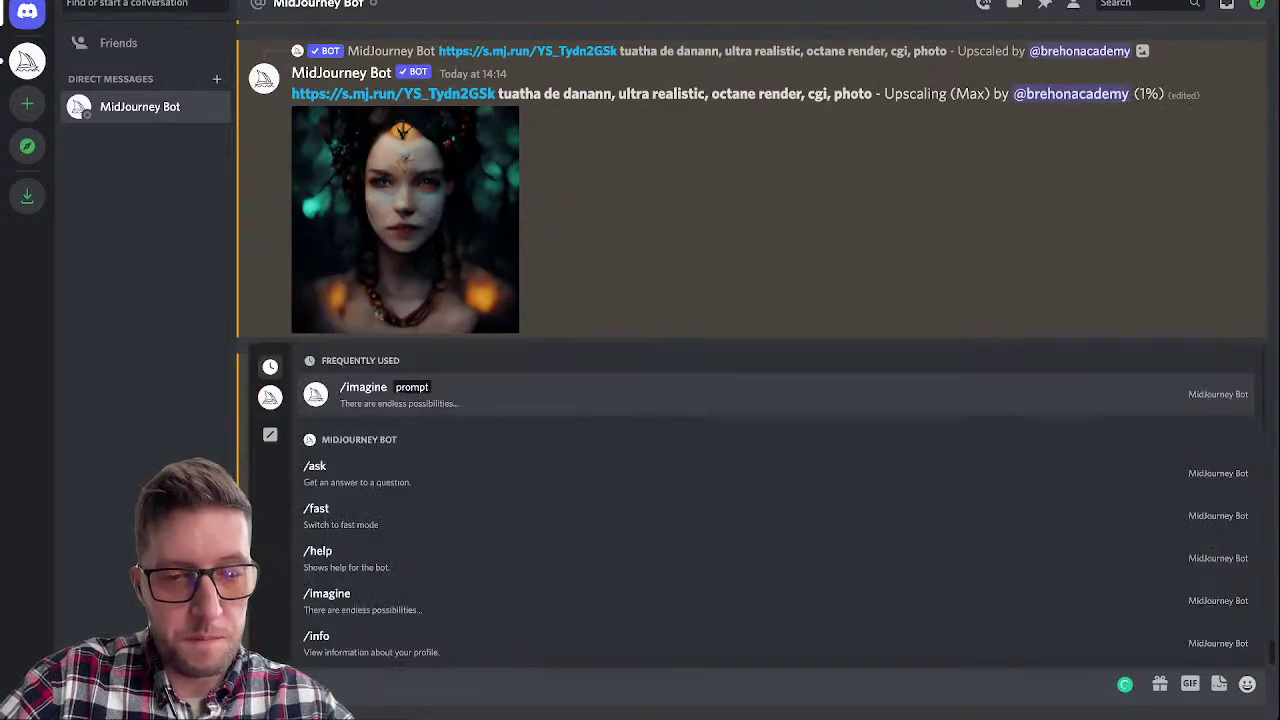
text(imagine)
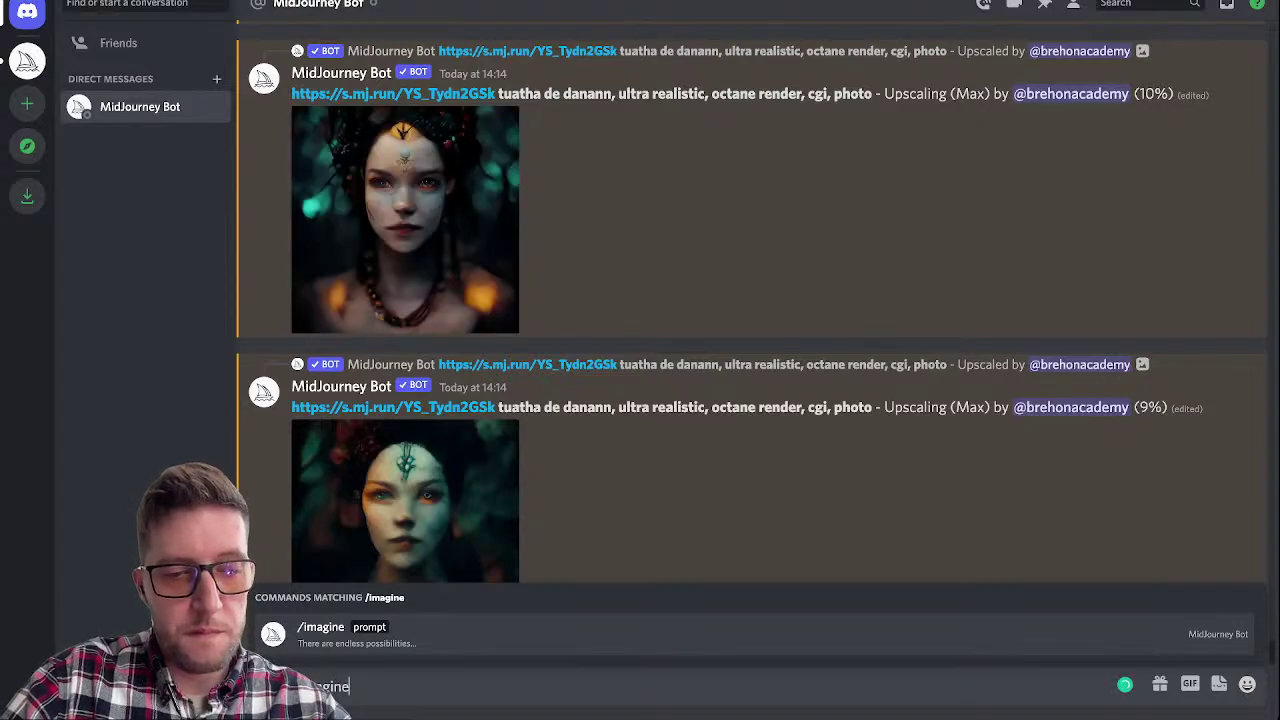
key(Tab)
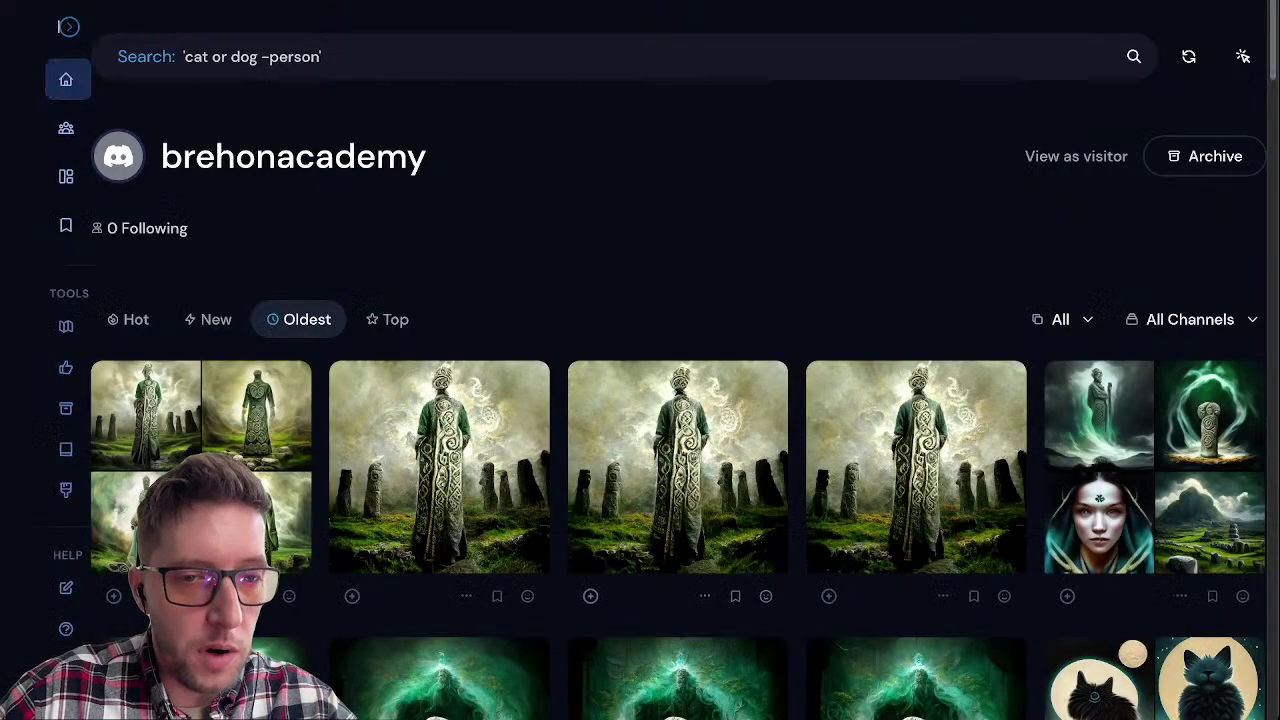
Step: Switch to the brehonacademy MidJourney gallery, view the "battle, gods of light and darkness" image of the knot-carved figure against fire enlarged, and close it
scroll(677, 400, down, 1)
scroll(677, 400, down, 10)
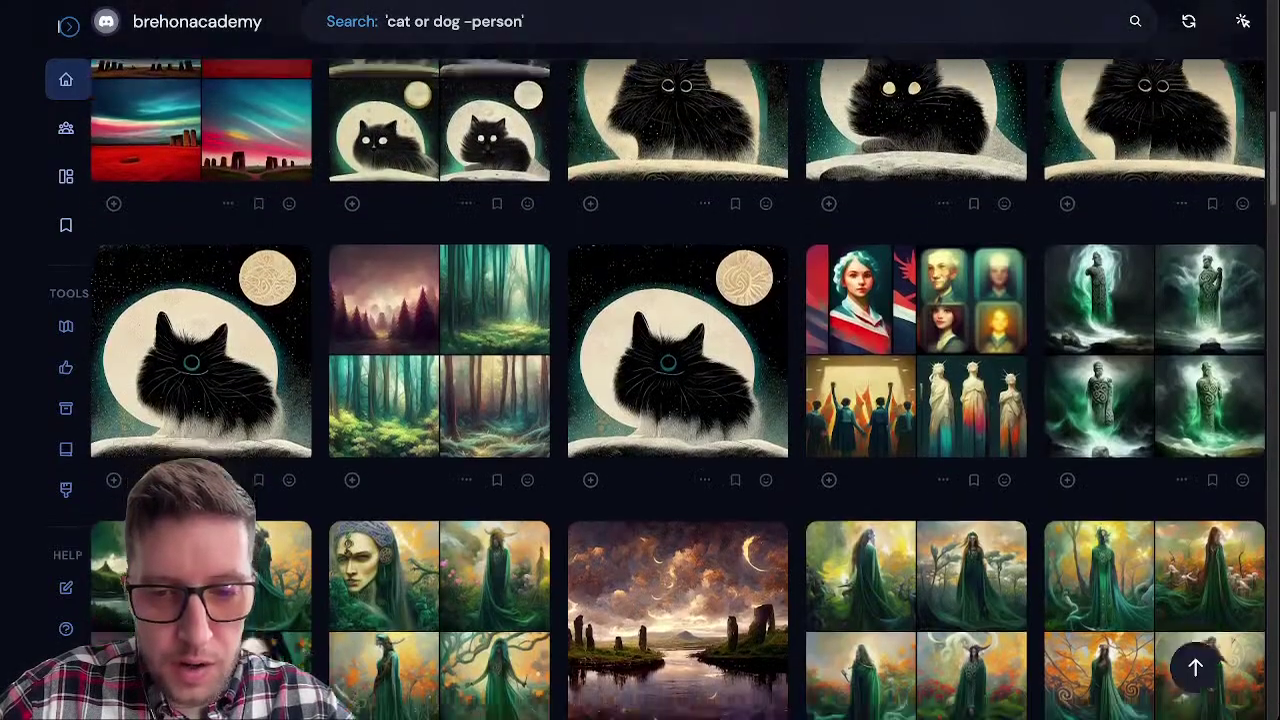
scroll(677, 400, down, 10)
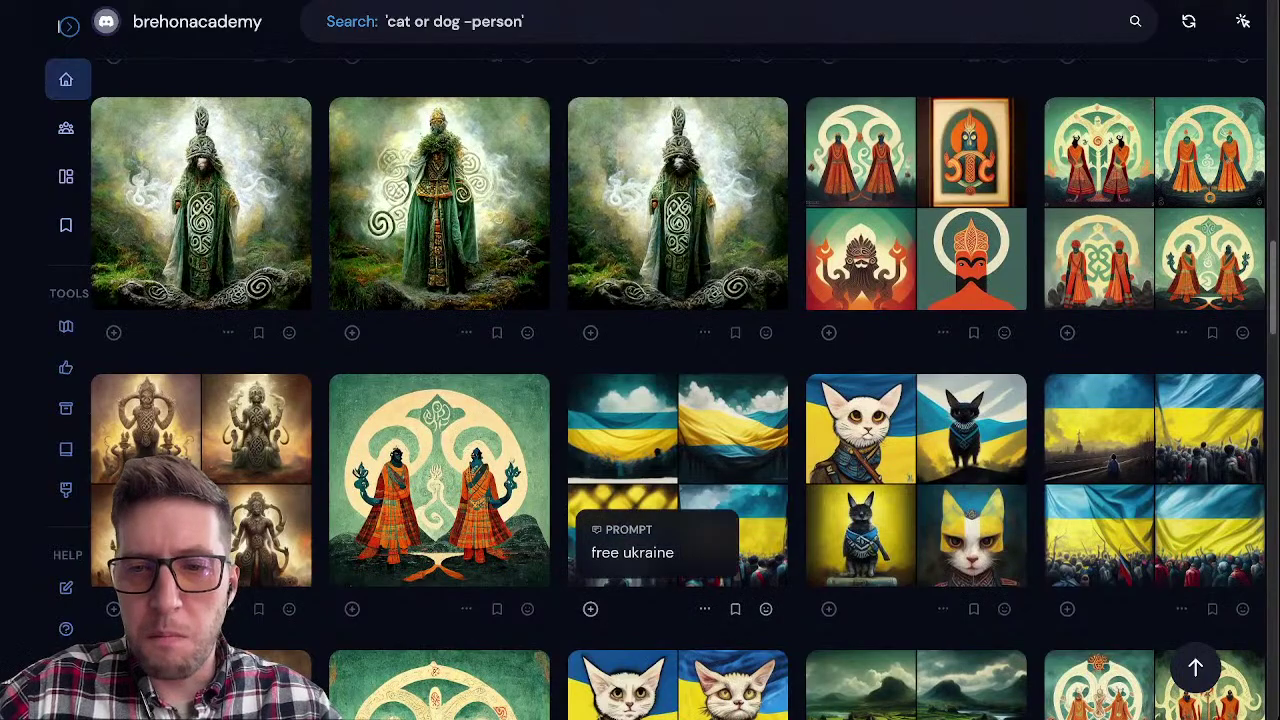
scroll(677, 400, down, 6)
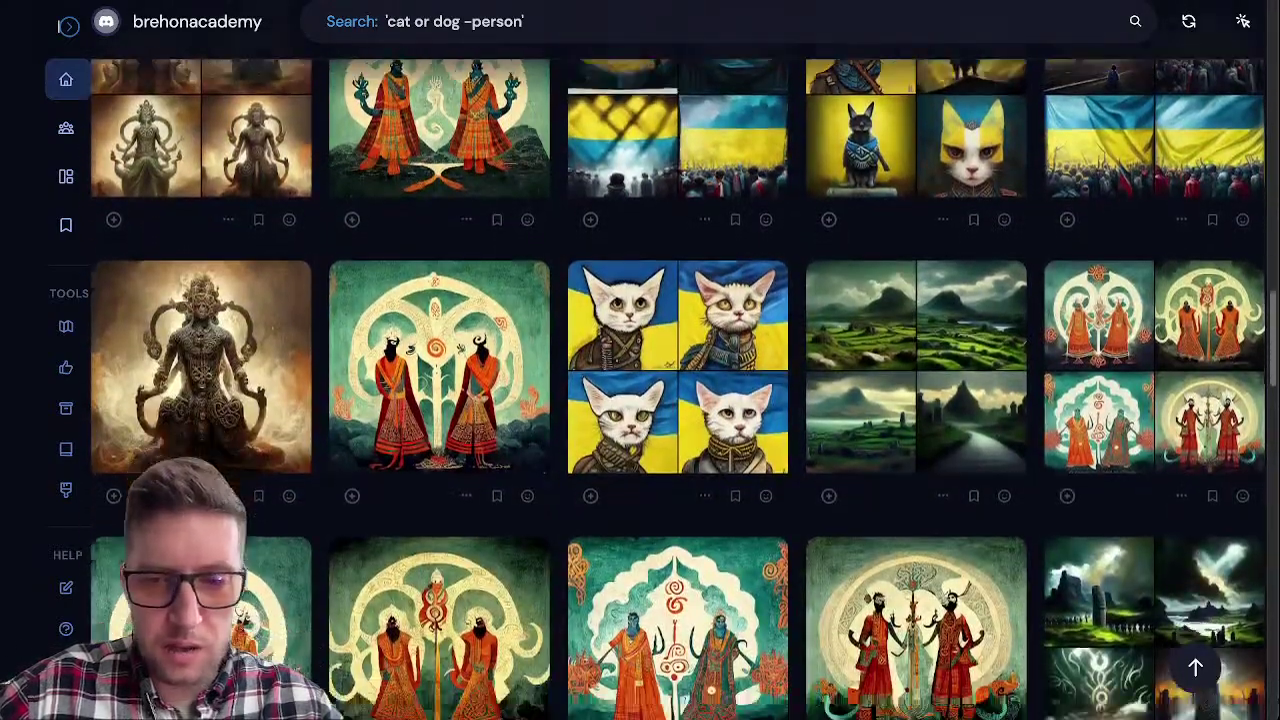
scroll(677, 400, down, 10)
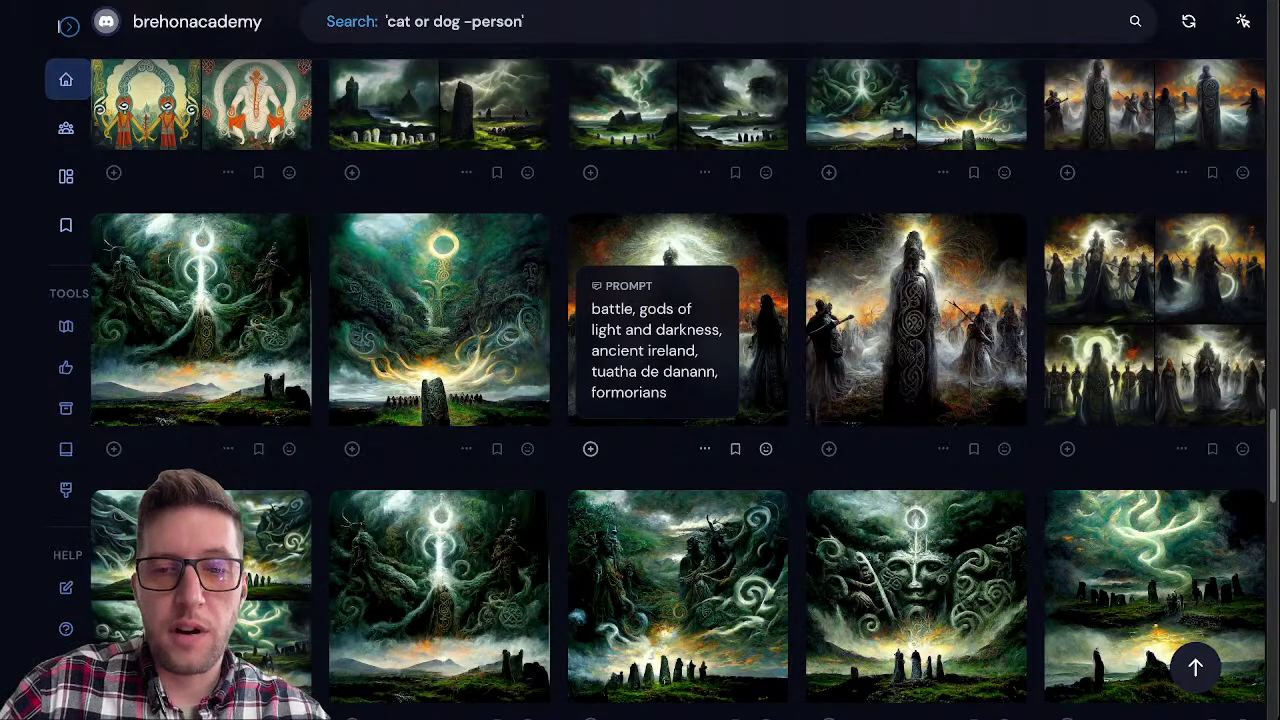
click(660, 340)
click(634, 314)
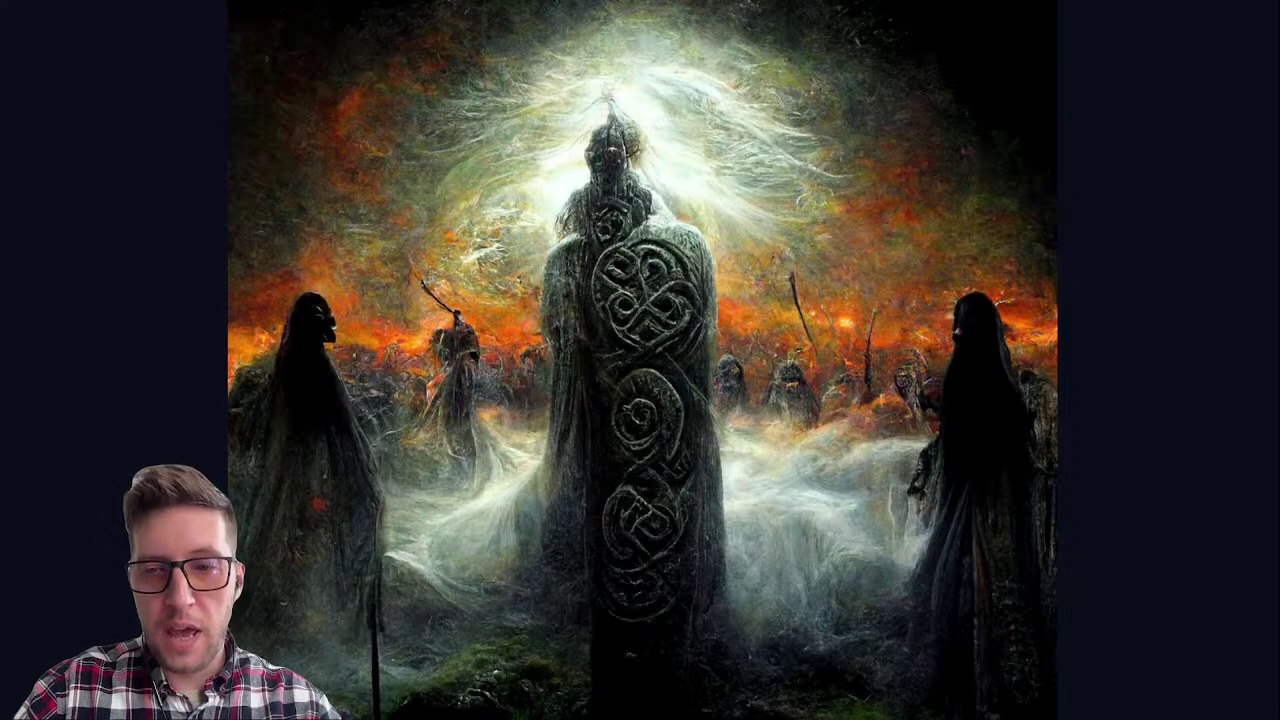
key(Escape)
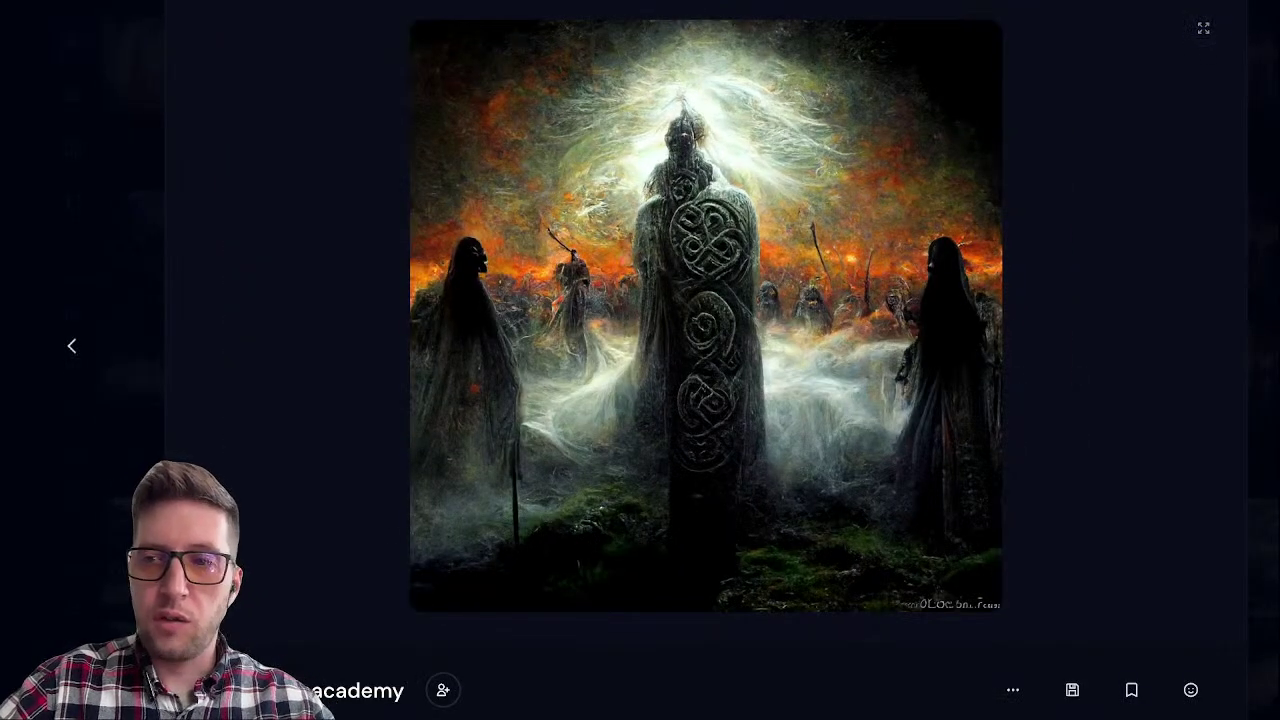
click(1203, 28)
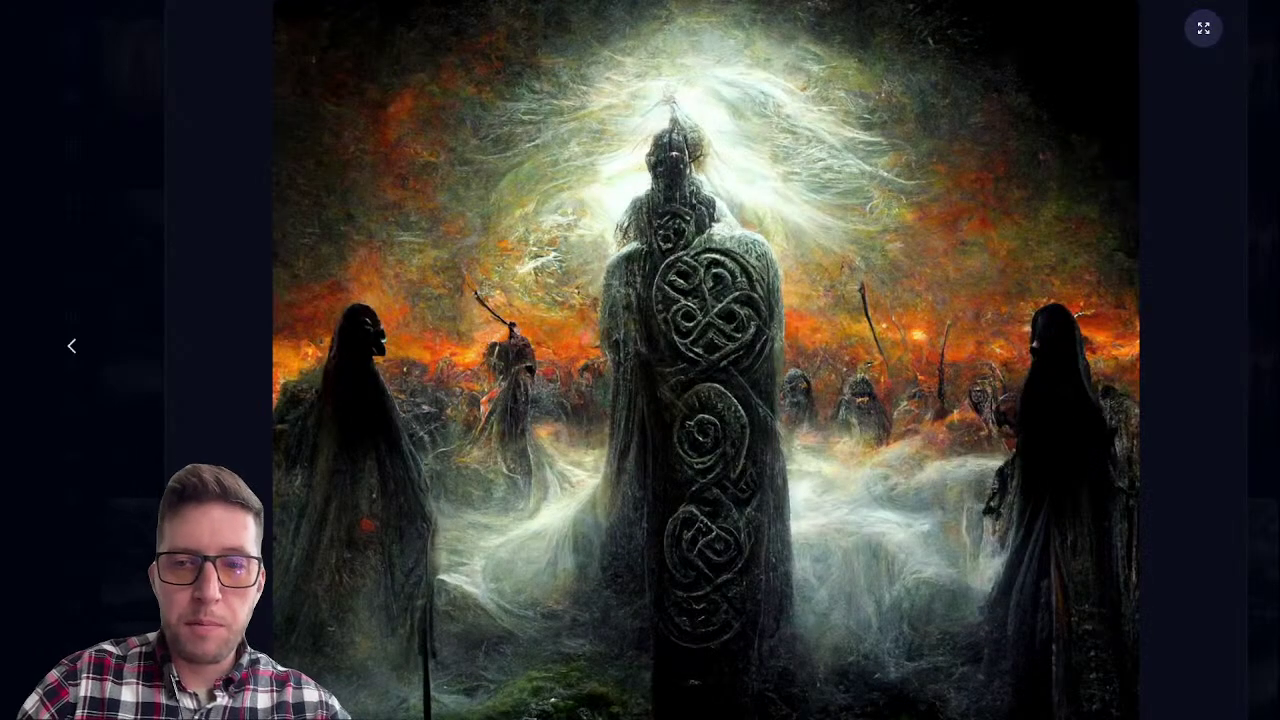
click(1203, 28)
key(Escape)
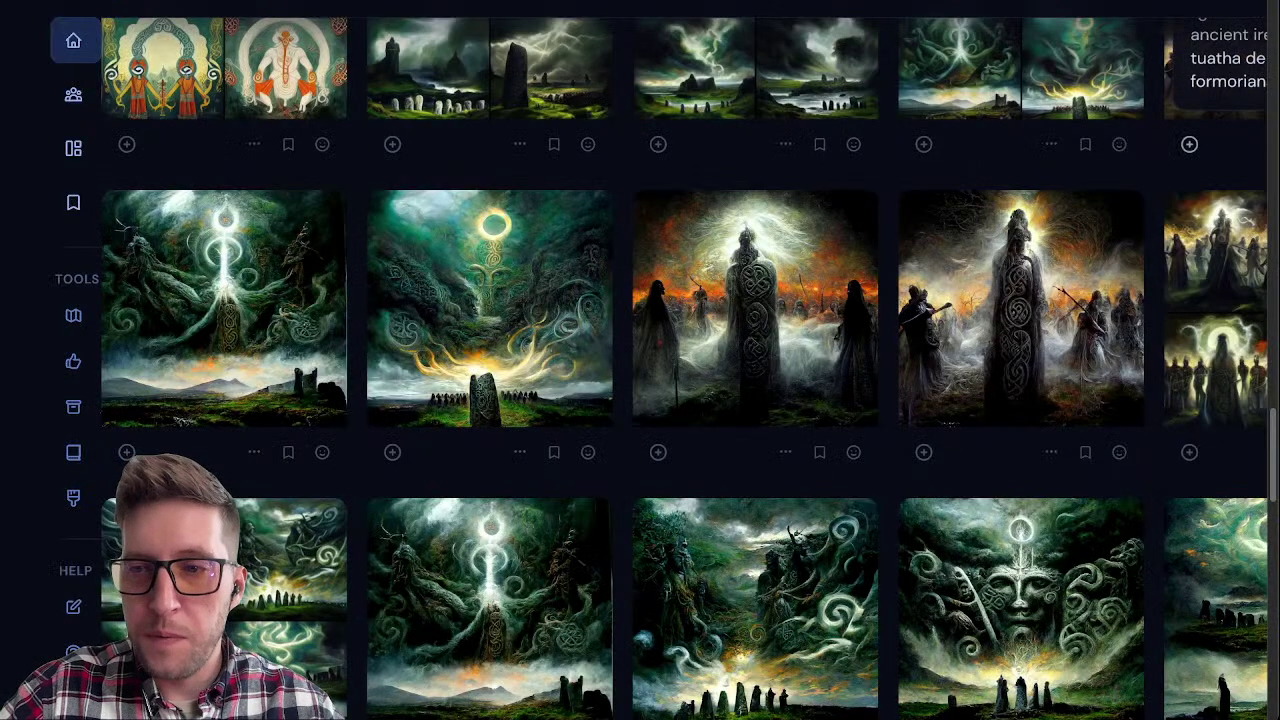
Step: View the gallery image of the giant carved face above the standing figures in full and close it
scroll(1020, 300, down, 1)
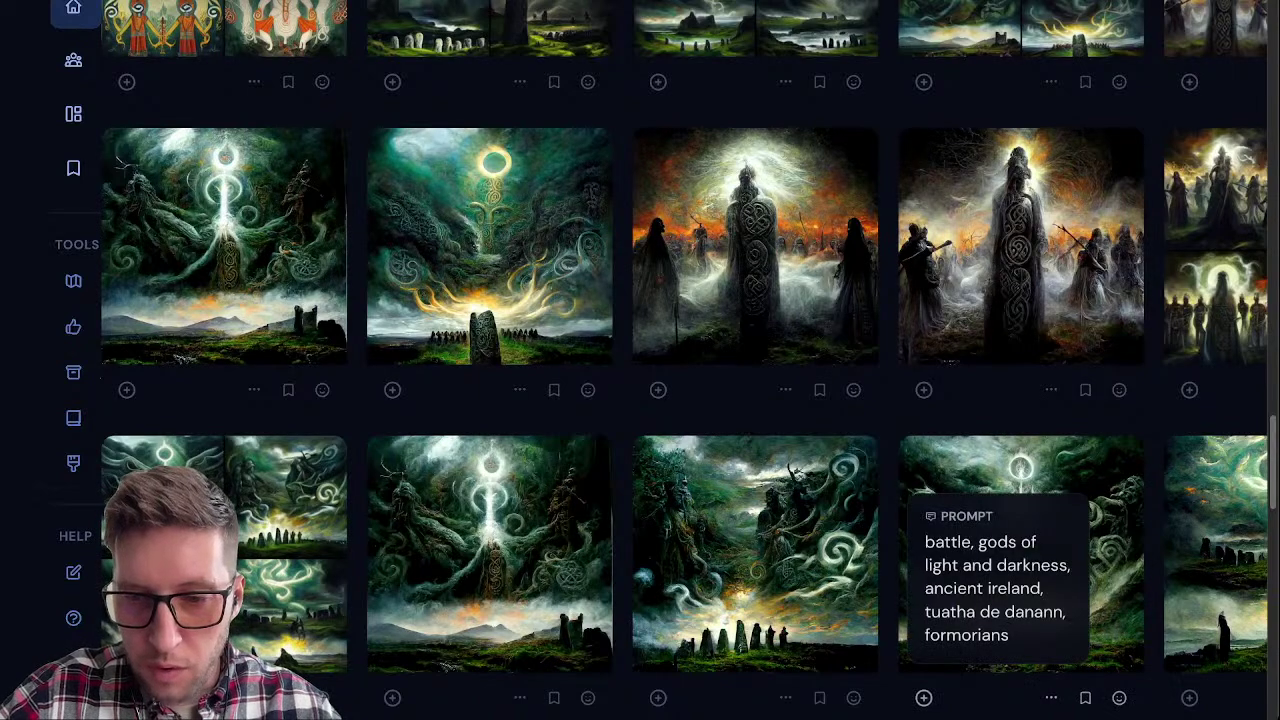
click(1020, 480)
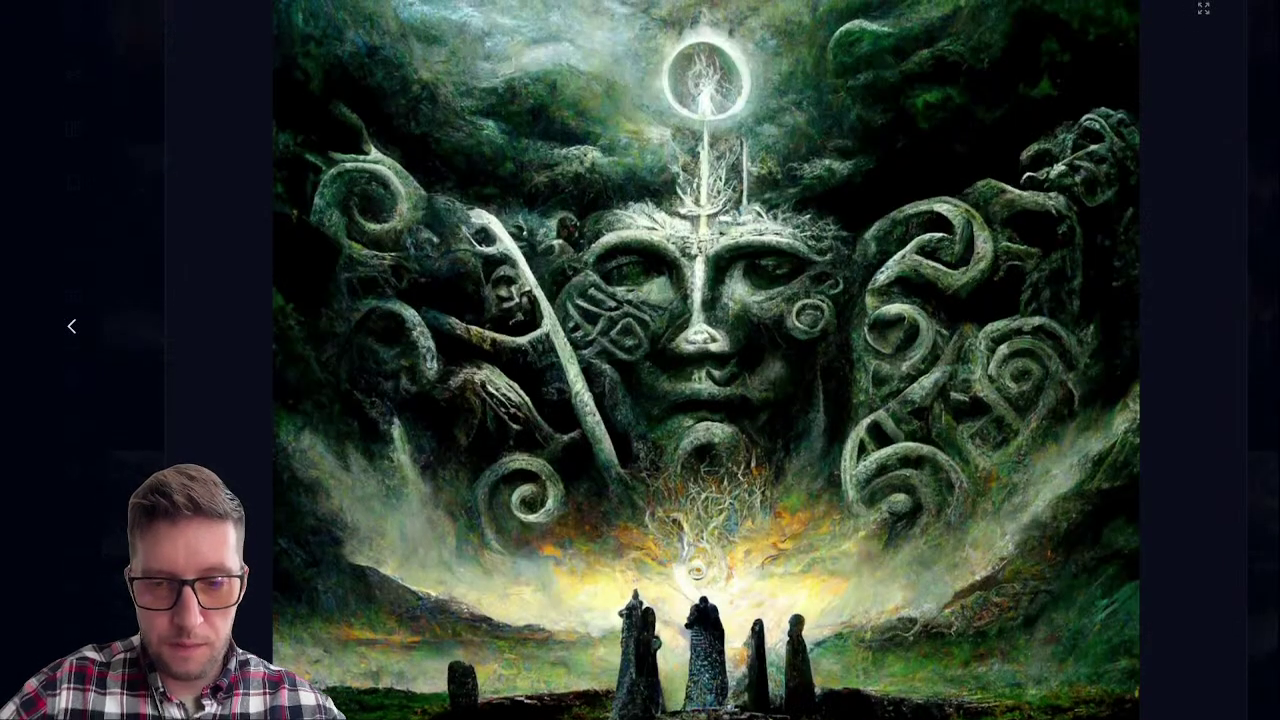
scroll(706, 360, down, 2)
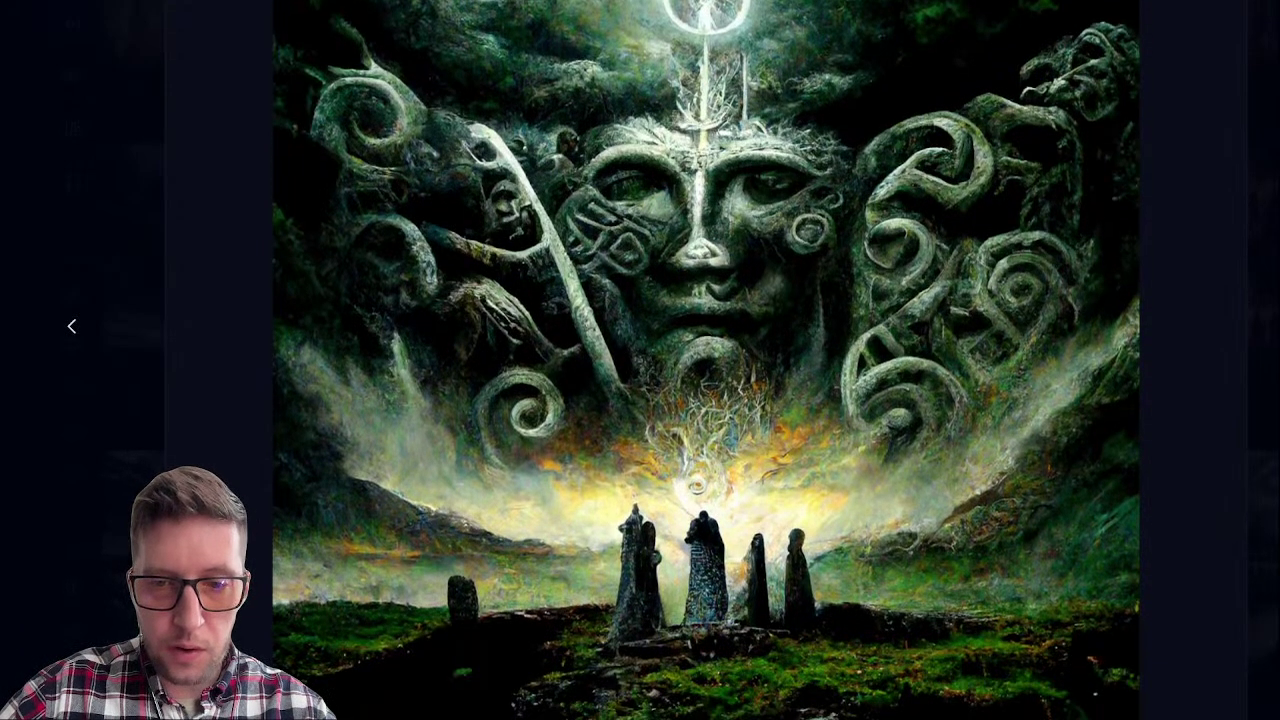
scroll(706, 360, up, 2)
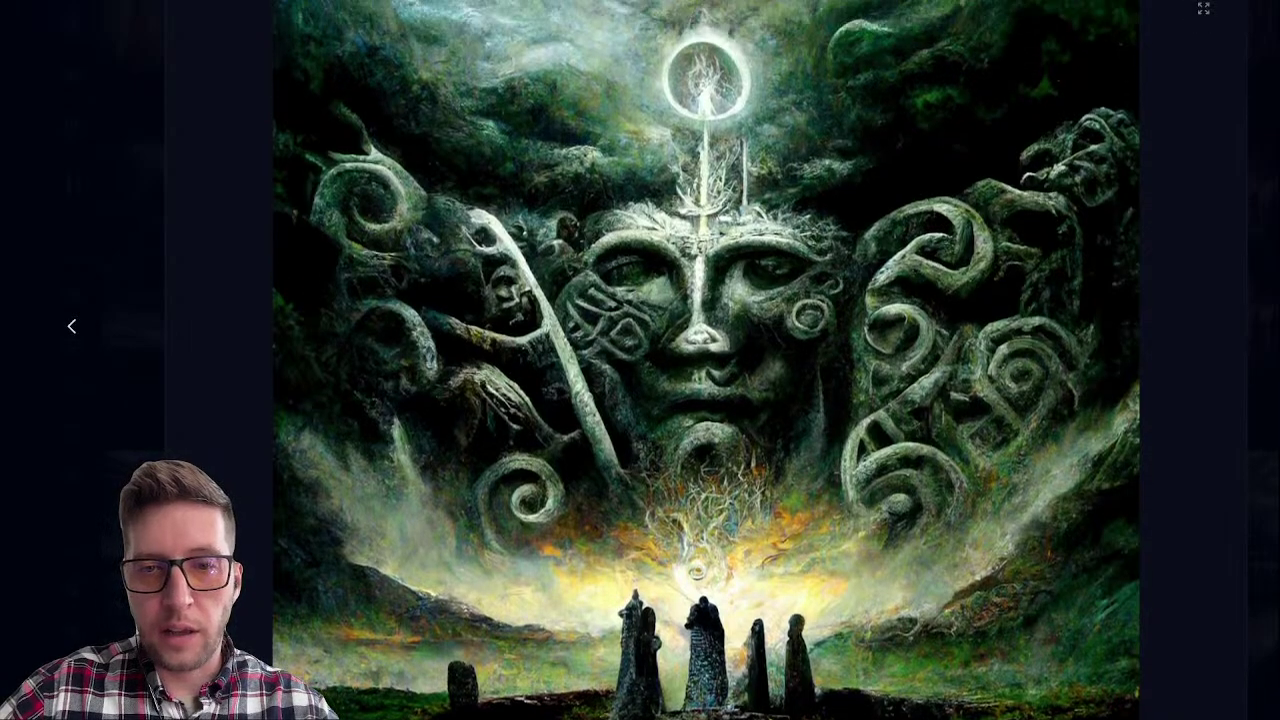
scroll(706, 360, up, 1)
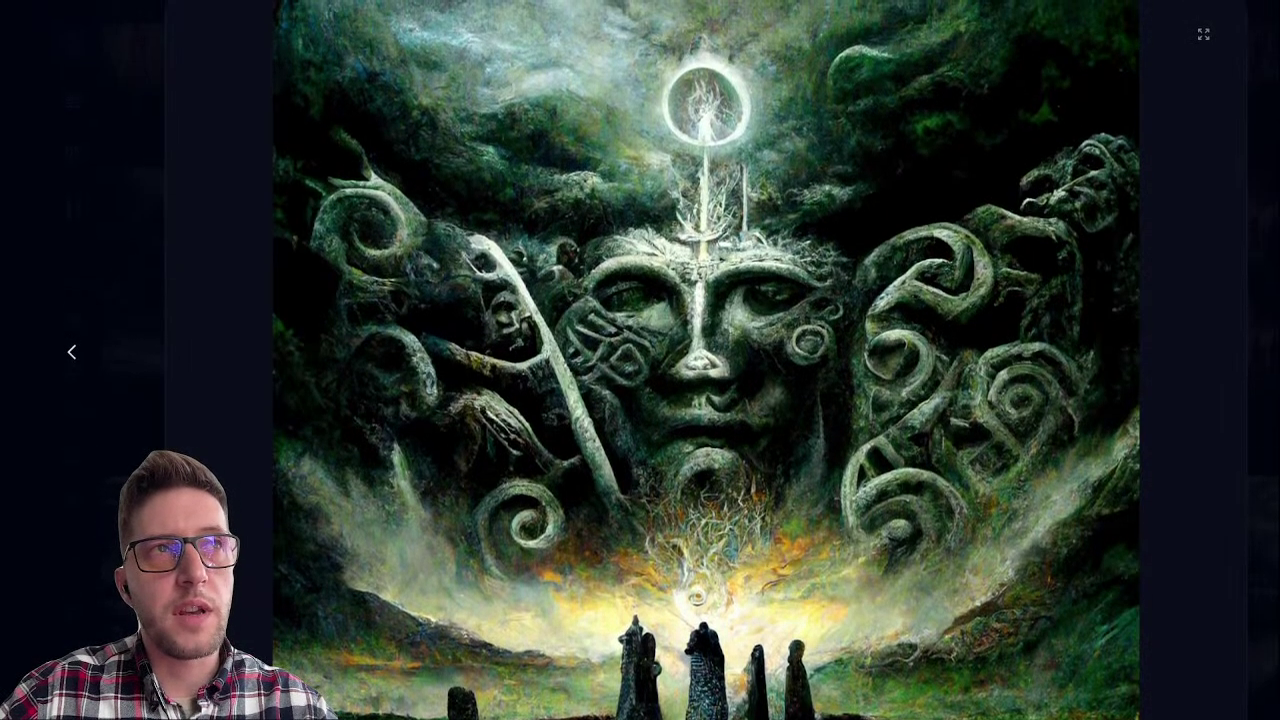
scroll(706, 360, up, 1)
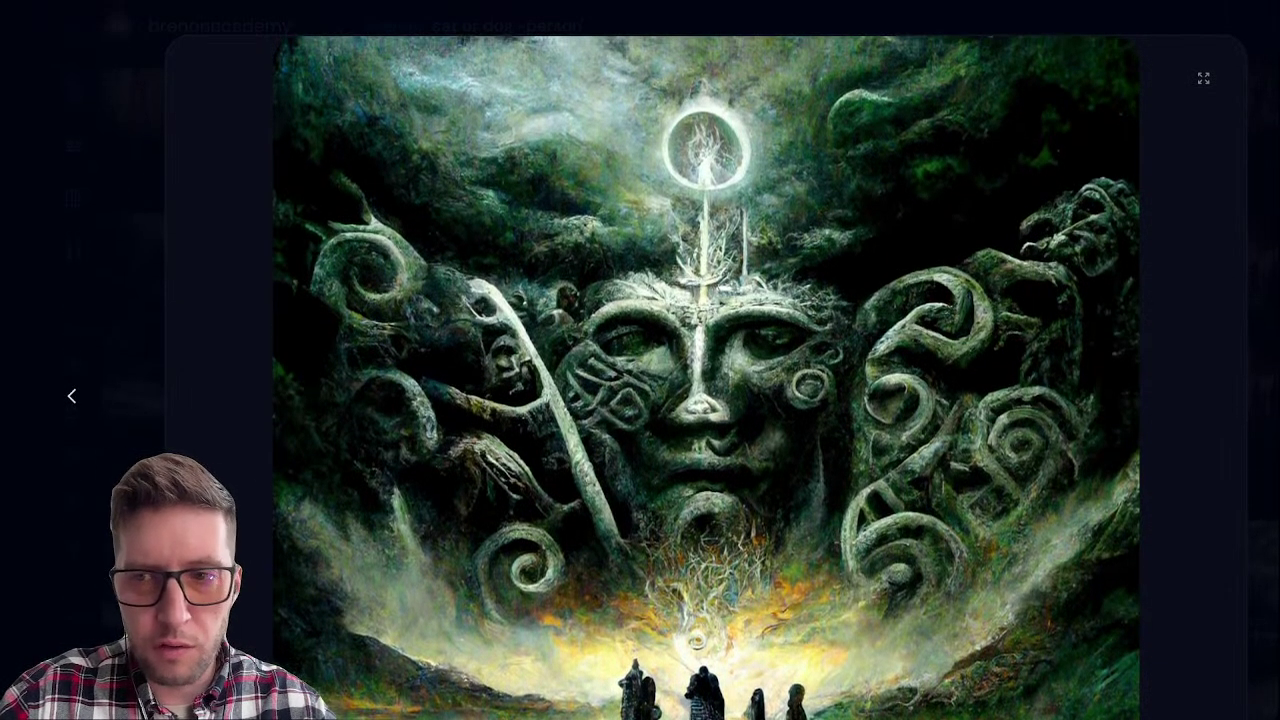
key(Escape)
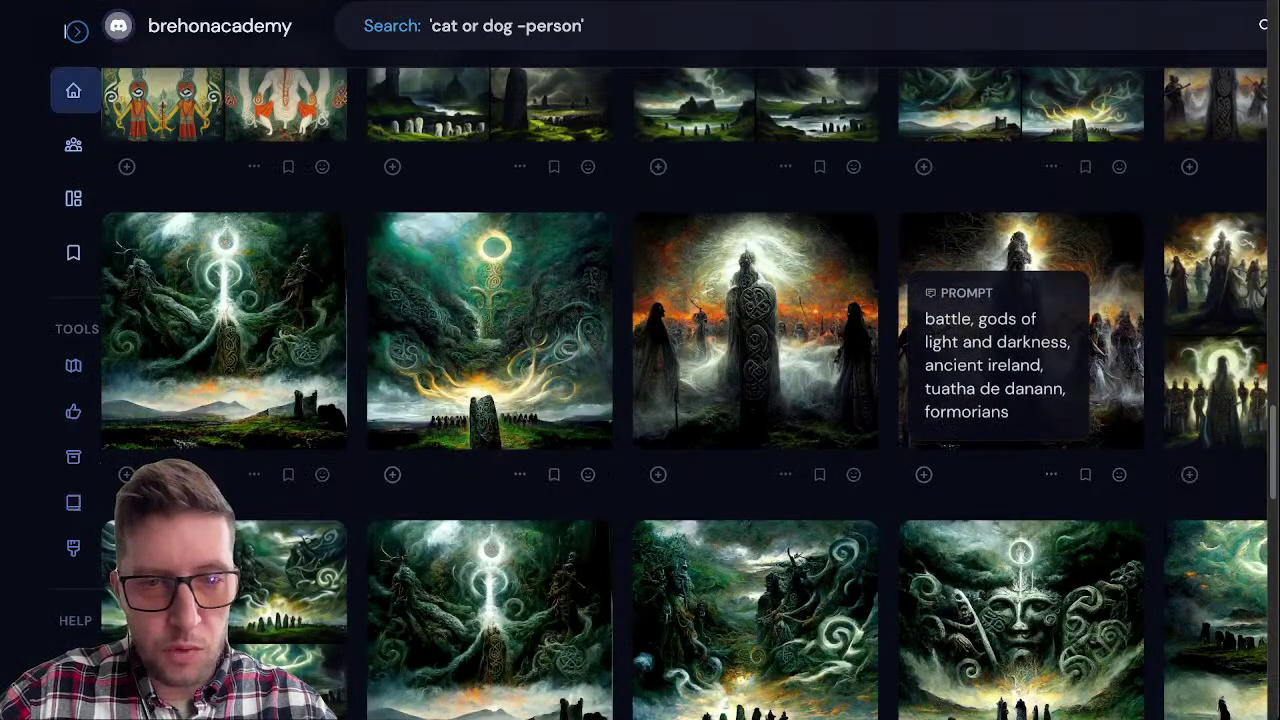
Step: View the gallery image of the carved standing stone beneath the glowing golden ring enlarged
triple_click(460, 365)
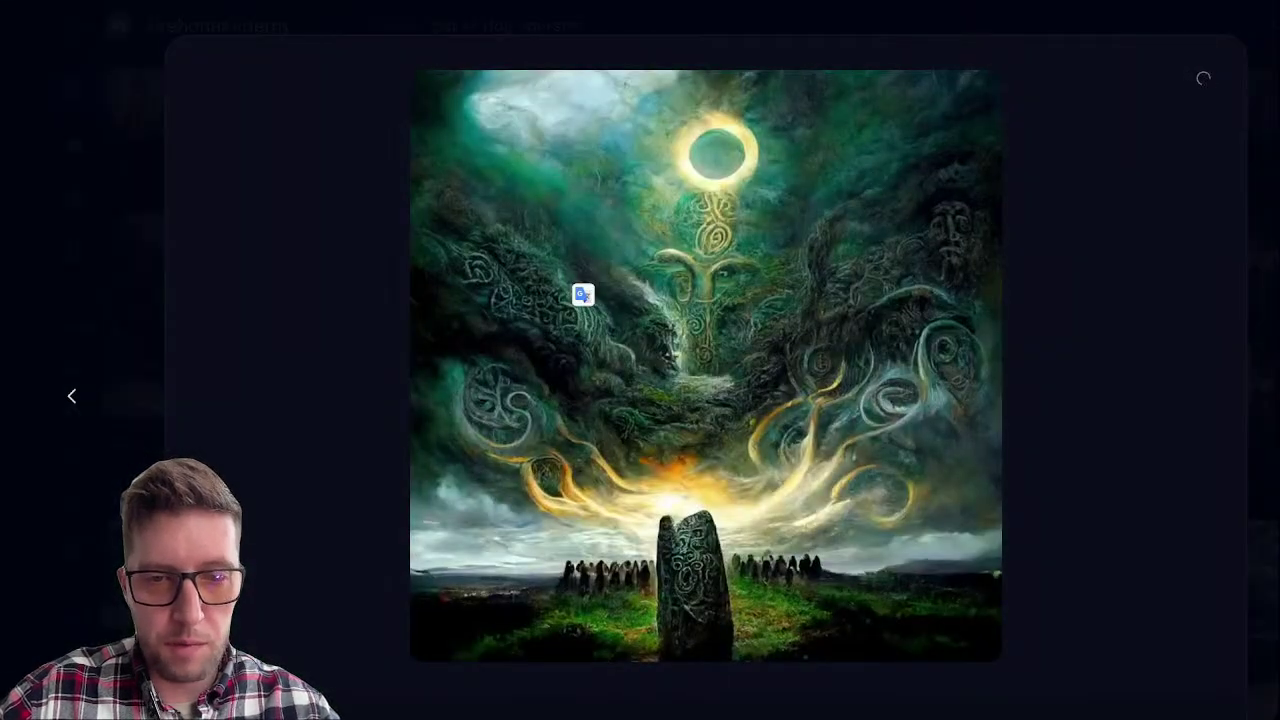
click(746, 300)
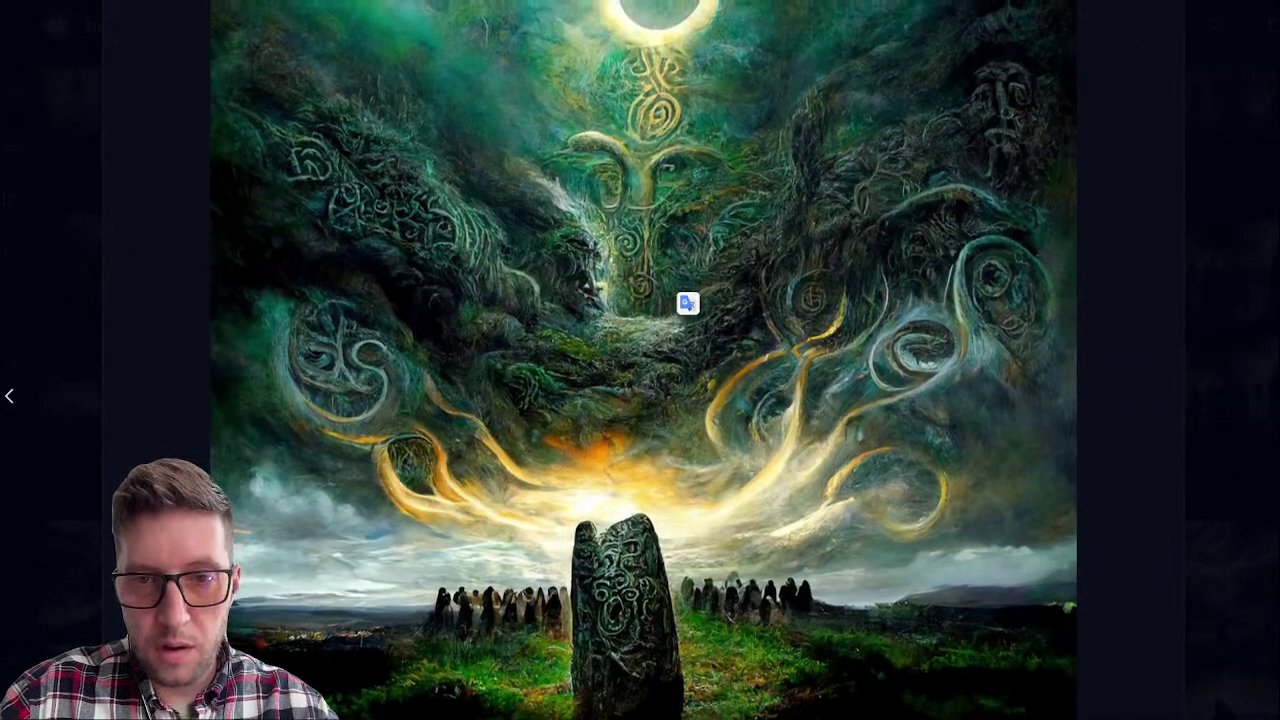
scroll(688, 303, up, 1)
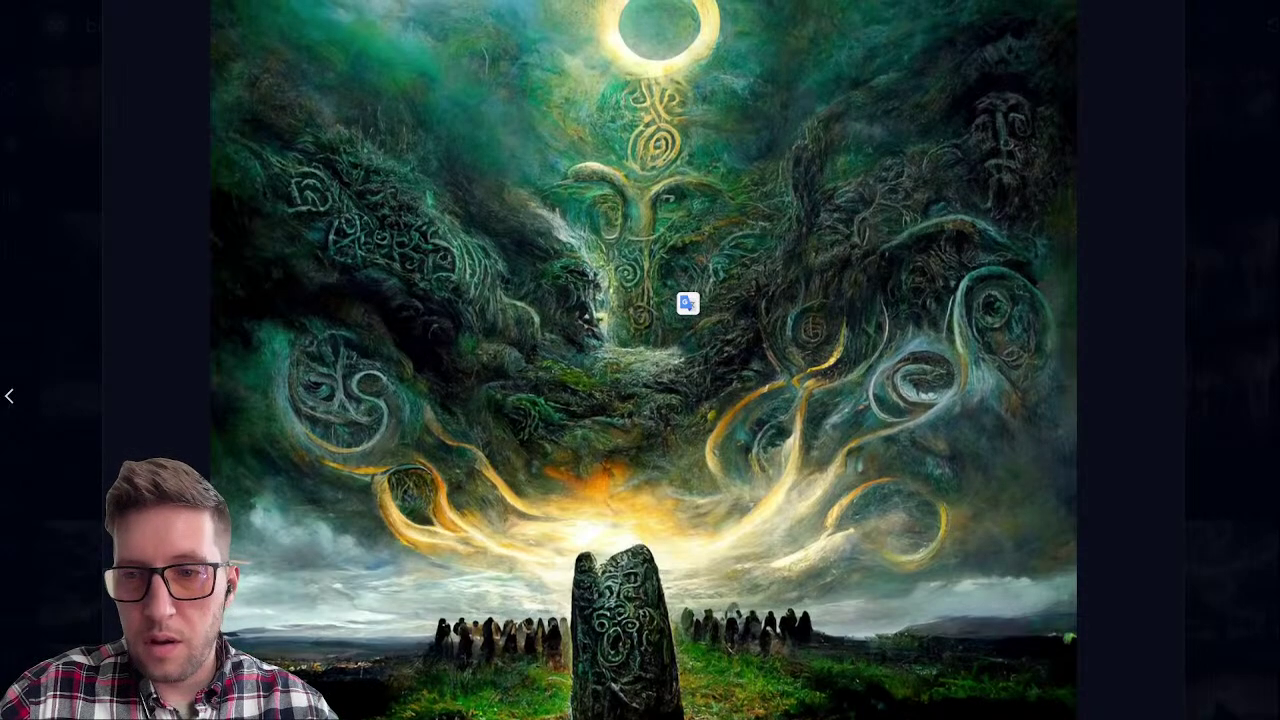
Step: Close the carved standing stone image, view the four-image grid of standing stones beneath swirling skies enlarged, and close it
click(688, 303)
key(Escape)
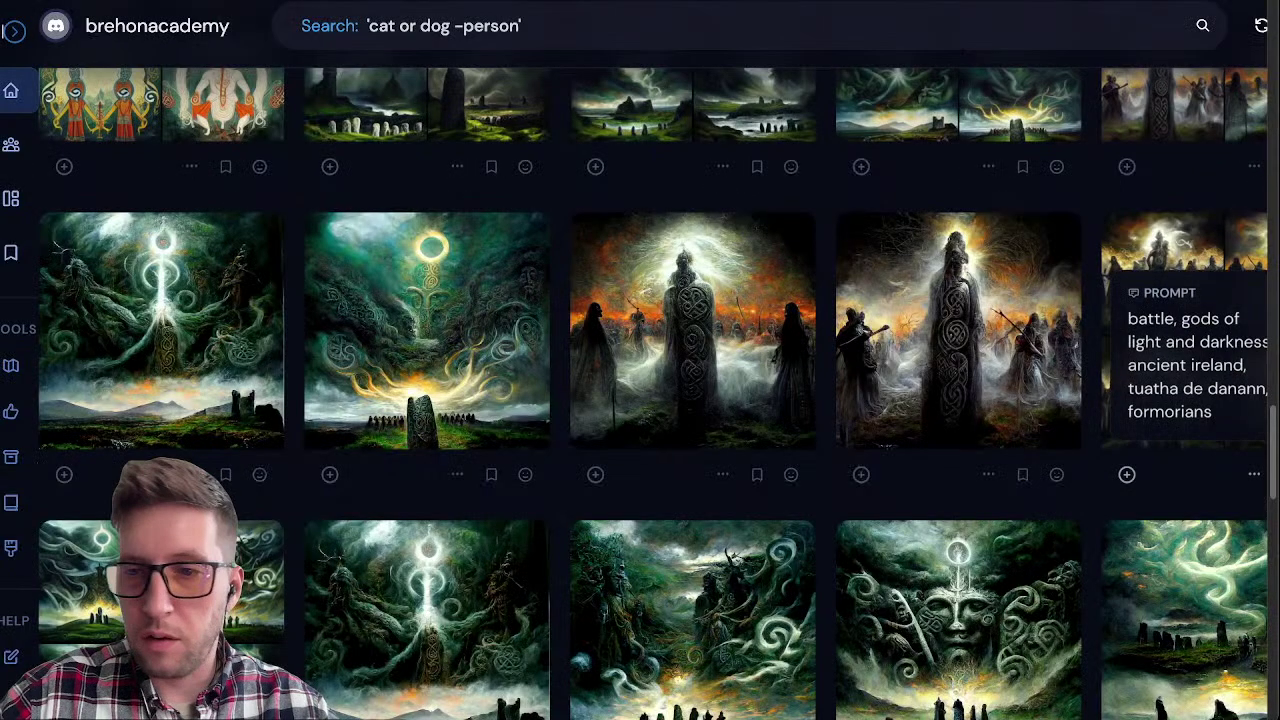
scroll(640, 360, down, 3)
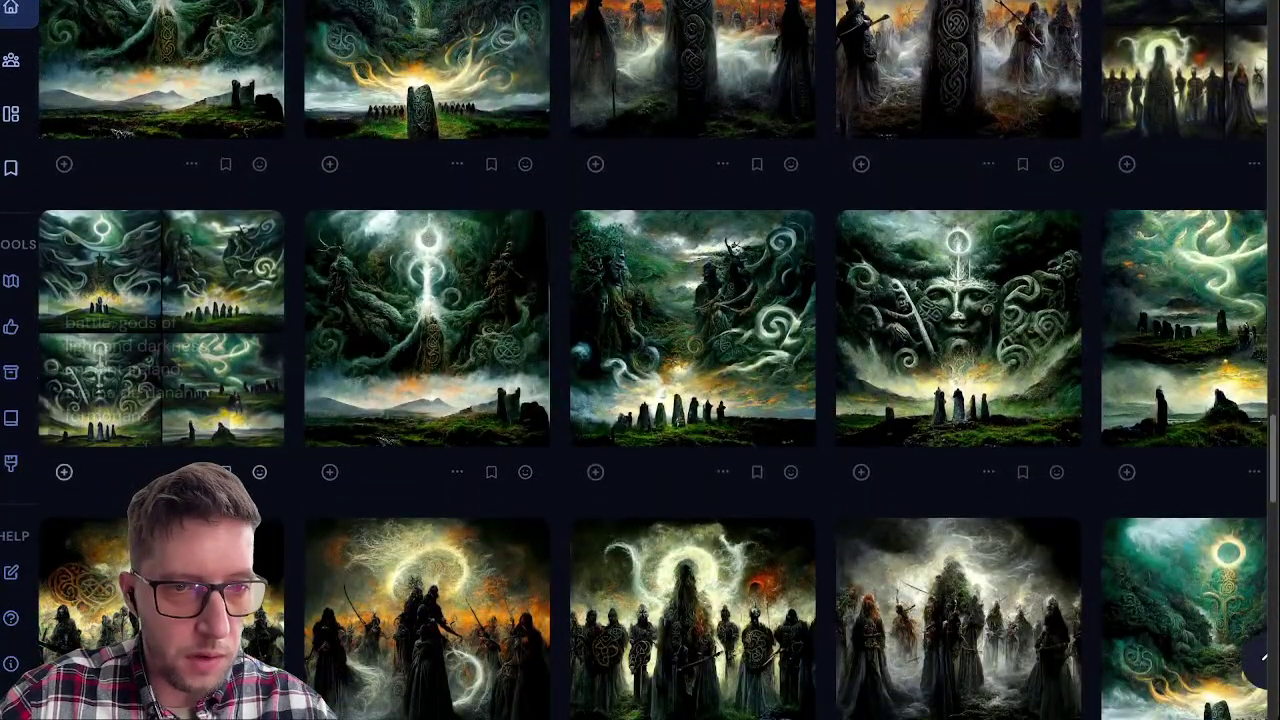
click(160, 240)
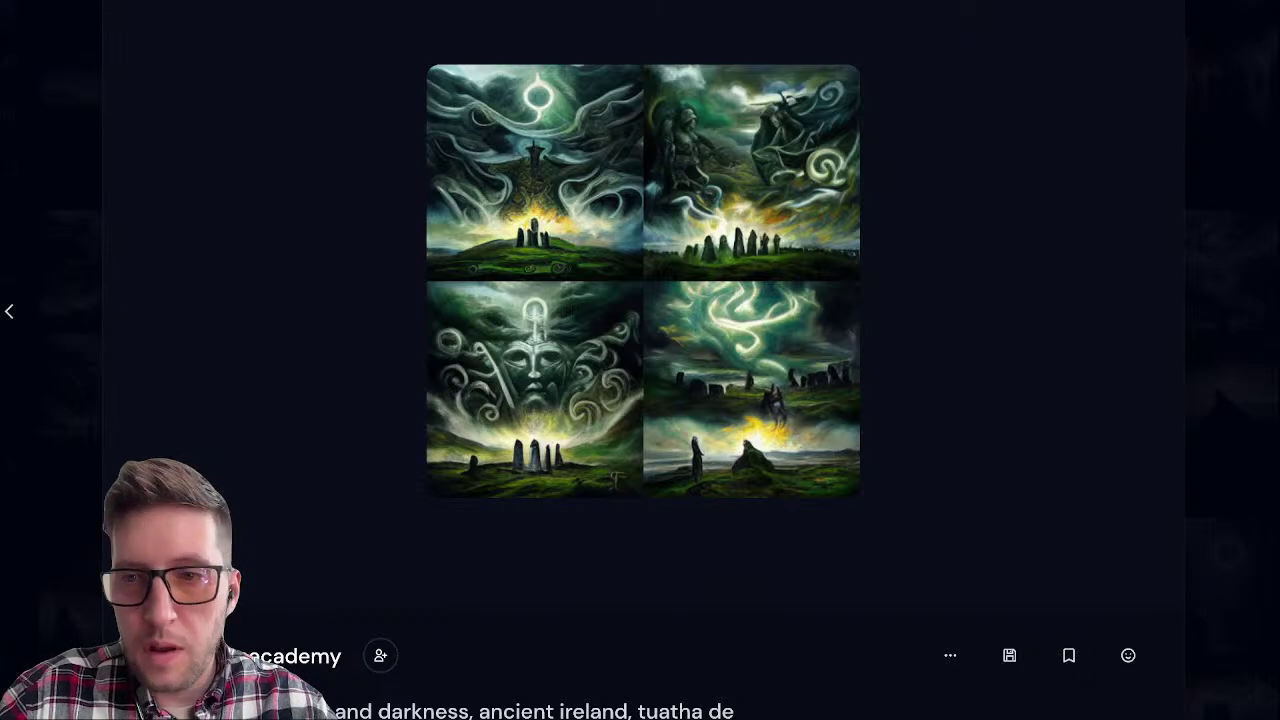
key(Escape)
Step: View the gallery image of shield-bearing warriors before the glowing ring enlarged, go back through the two preceding battle images, and close the viewer
scroll(640, 360, down, 5)
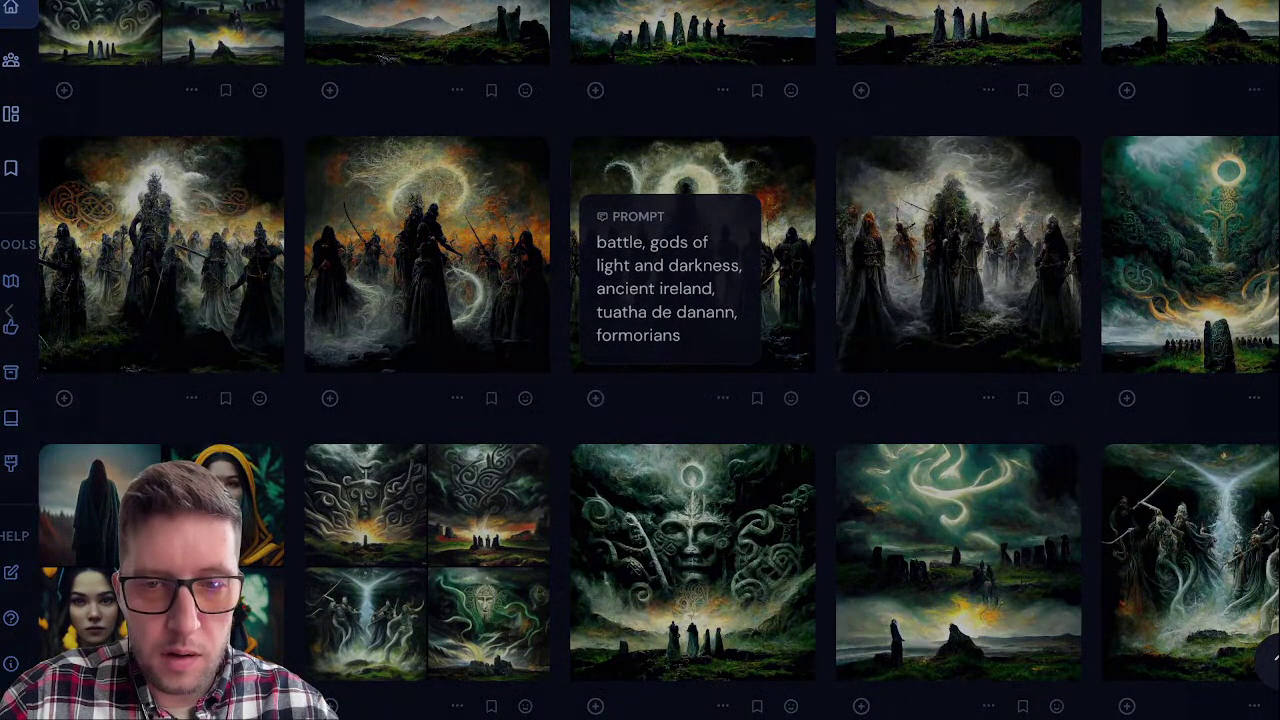
click(692, 280)
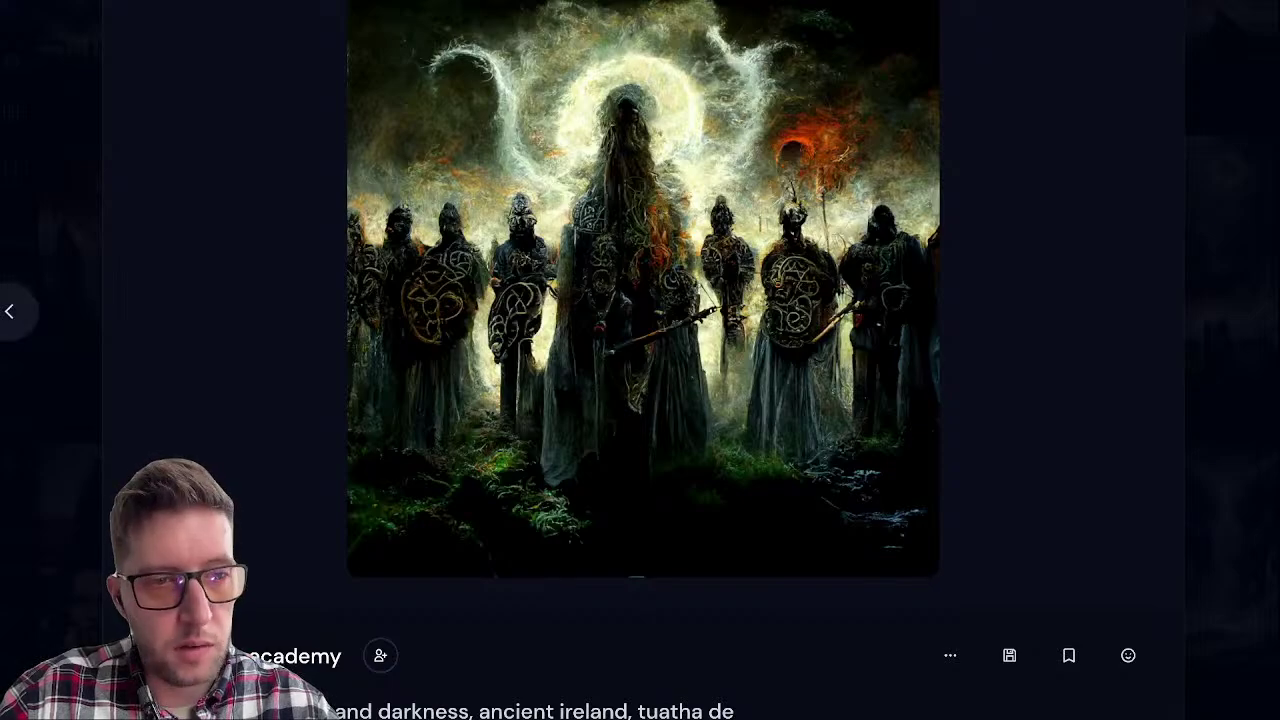
click(15, 311)
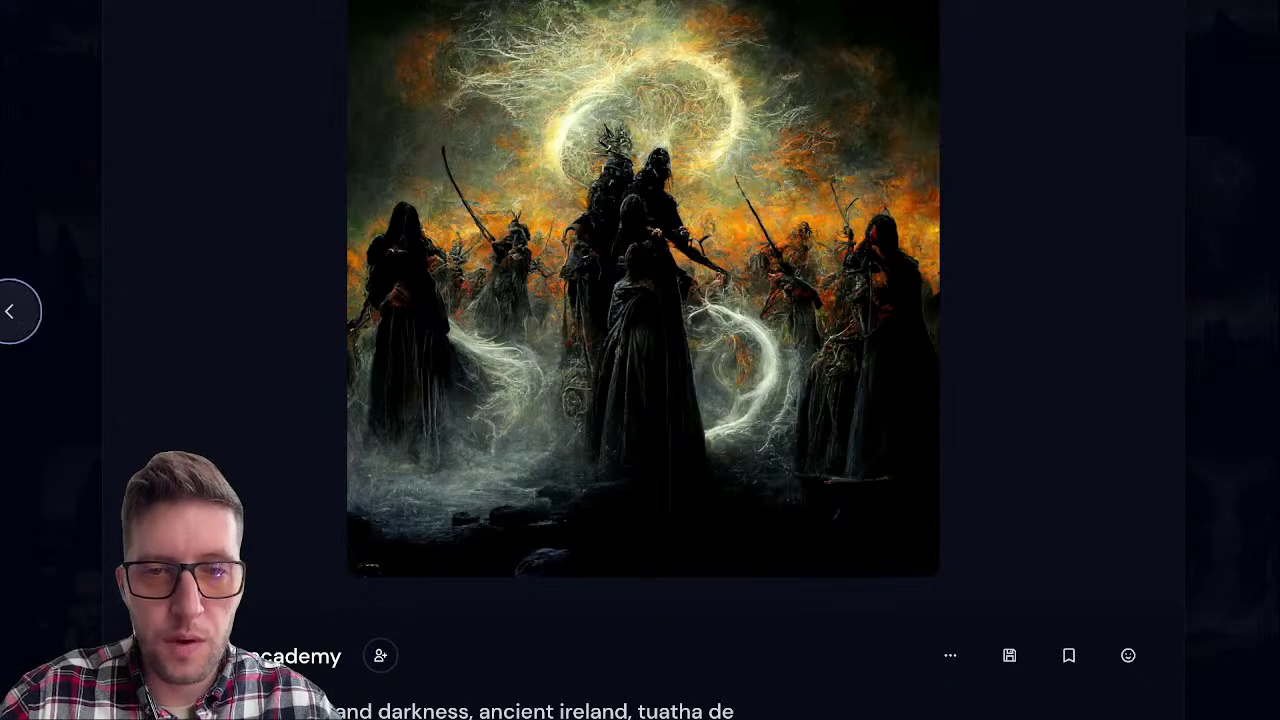
click(15, 311)
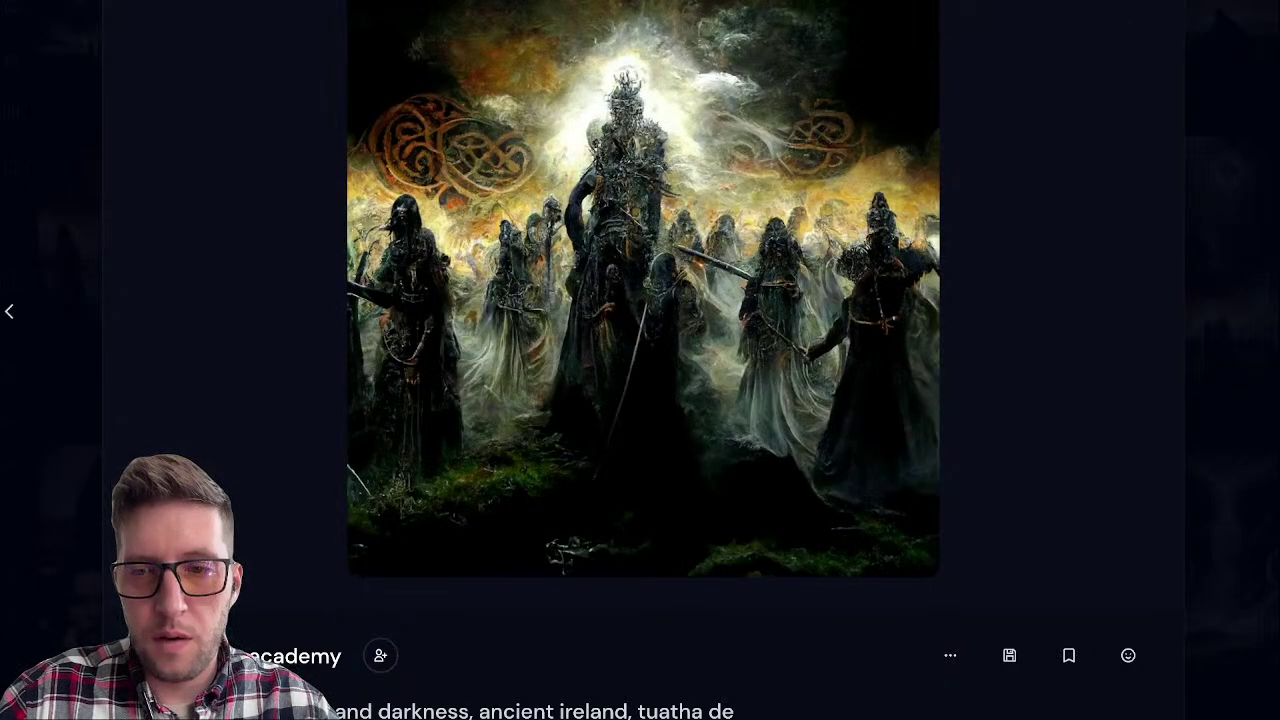
key(Escape)
Step: View the "hyper-realistic, photograph, 8k, druid" image grid and browse on to the pink and green landscape grids
scroll(640, 360, down, 5)
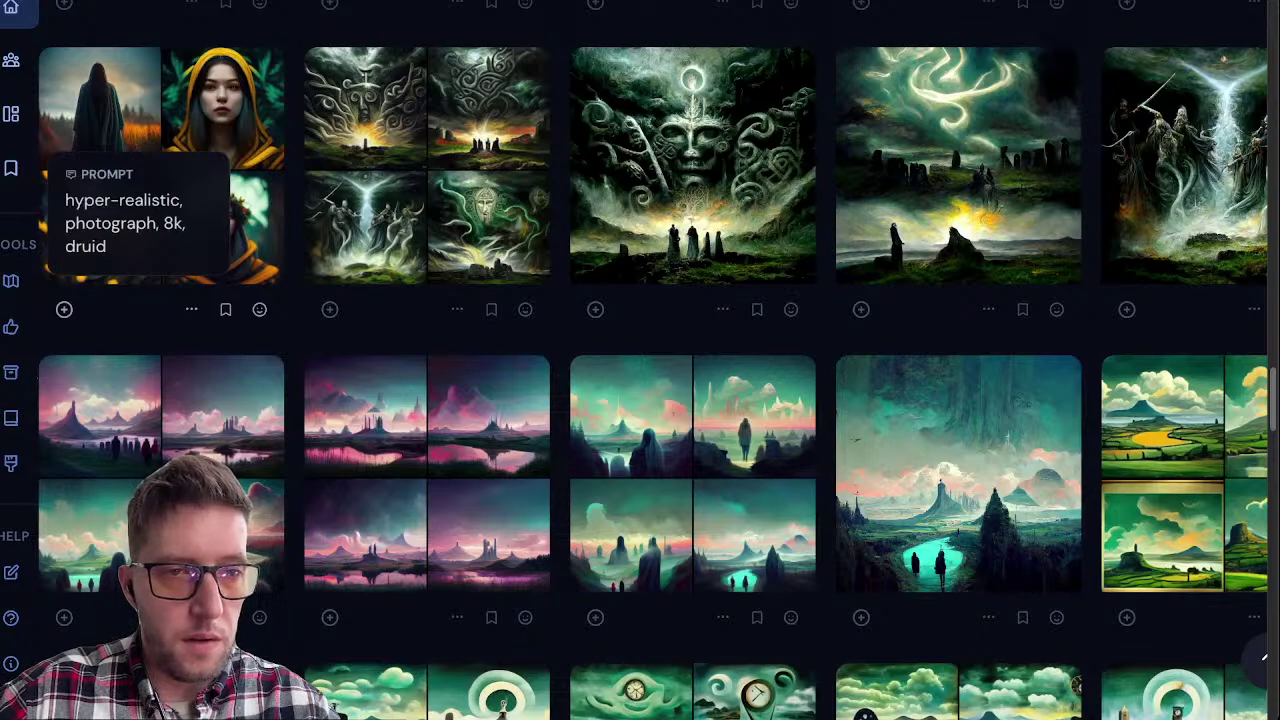
click(160, 165)
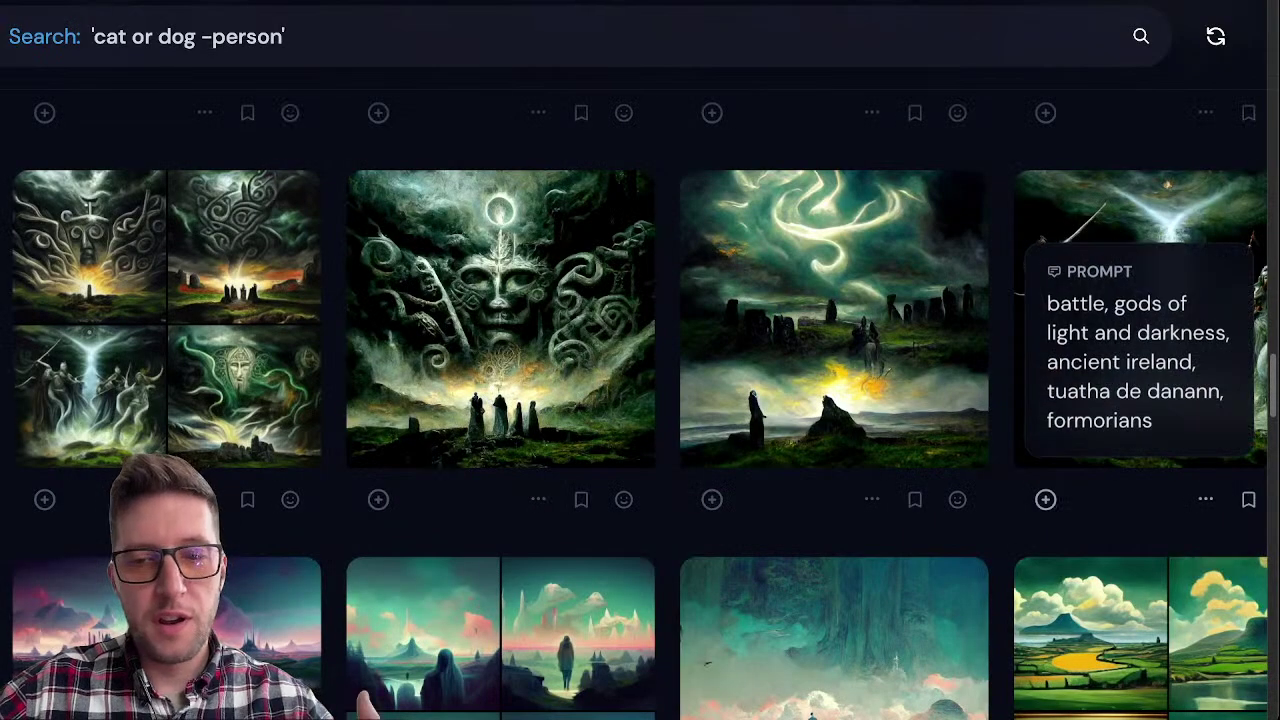
scroll(1140, 400, down, 5)
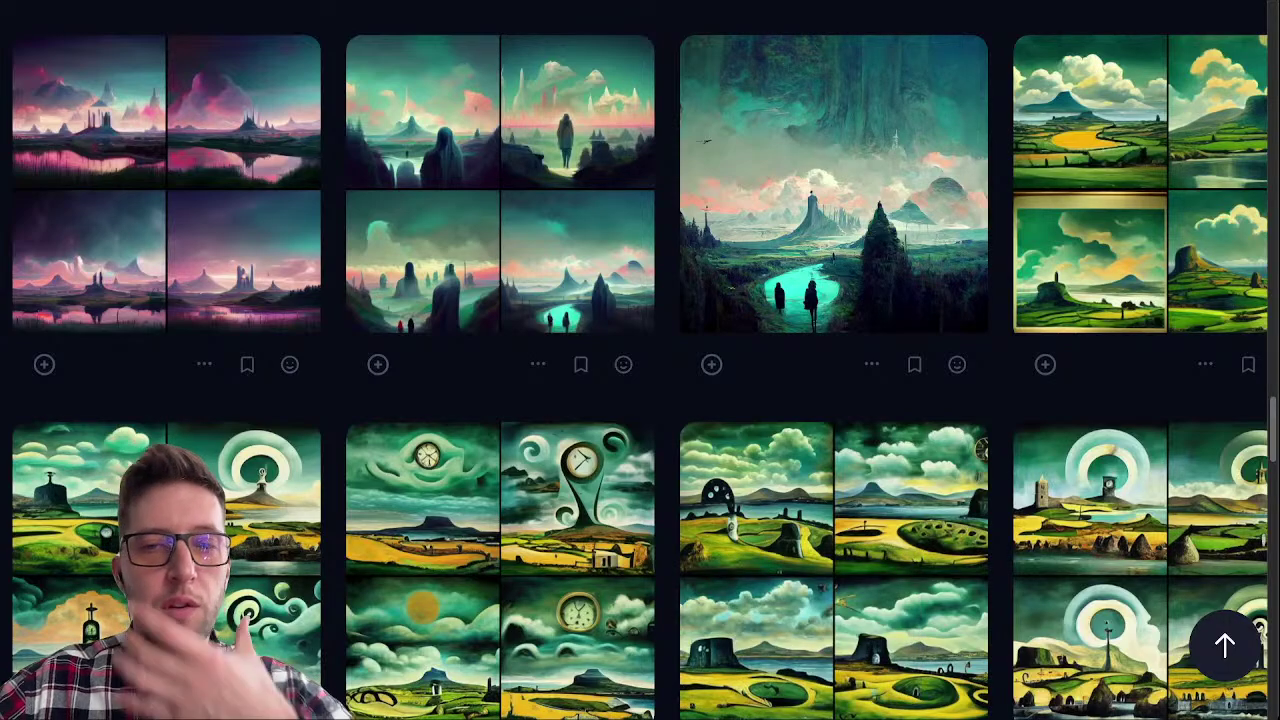
scroll(640, 360, up, 1)
scroll(640, 360, down, 3)
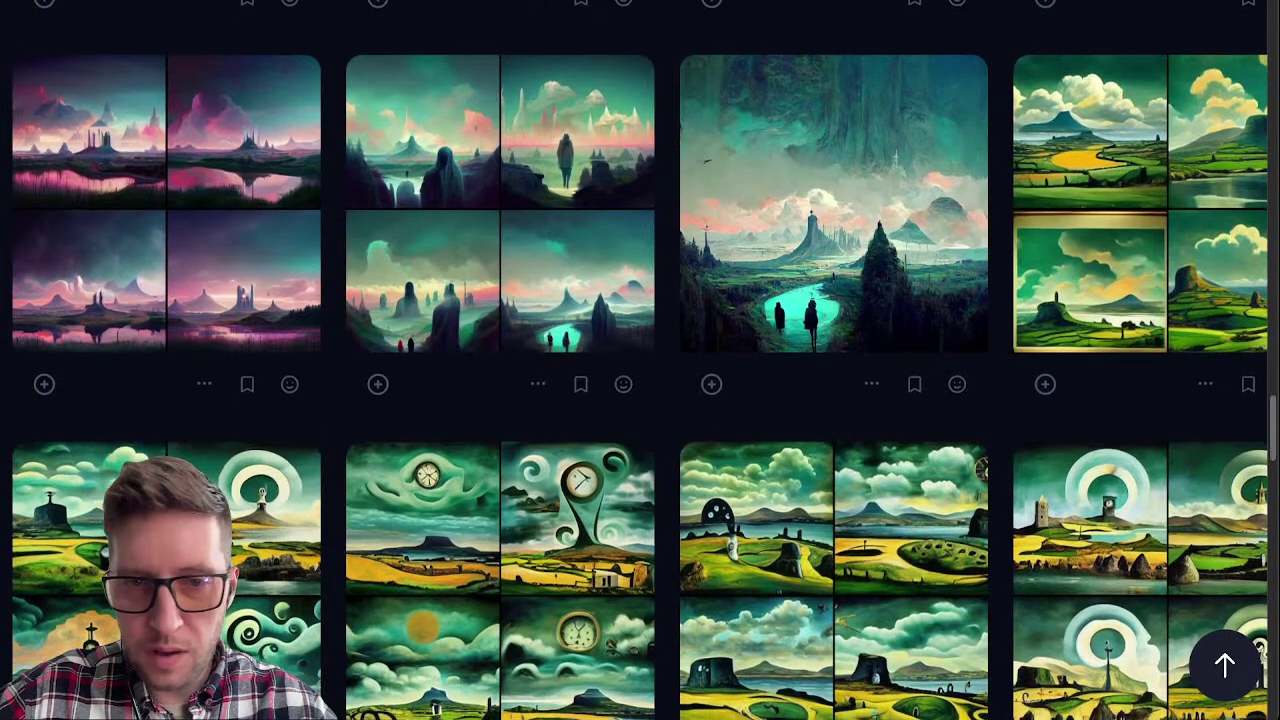
scroll(640, 360, up, 1)
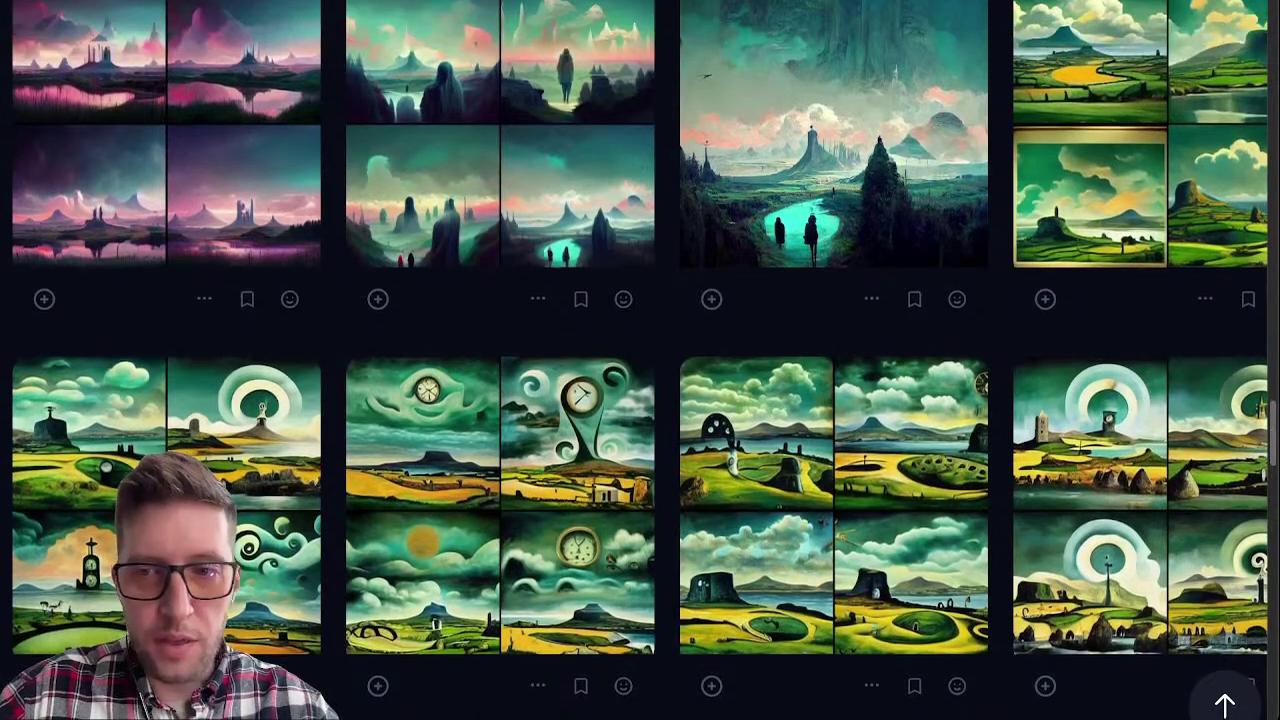
scroll(640, 360, down, 1)
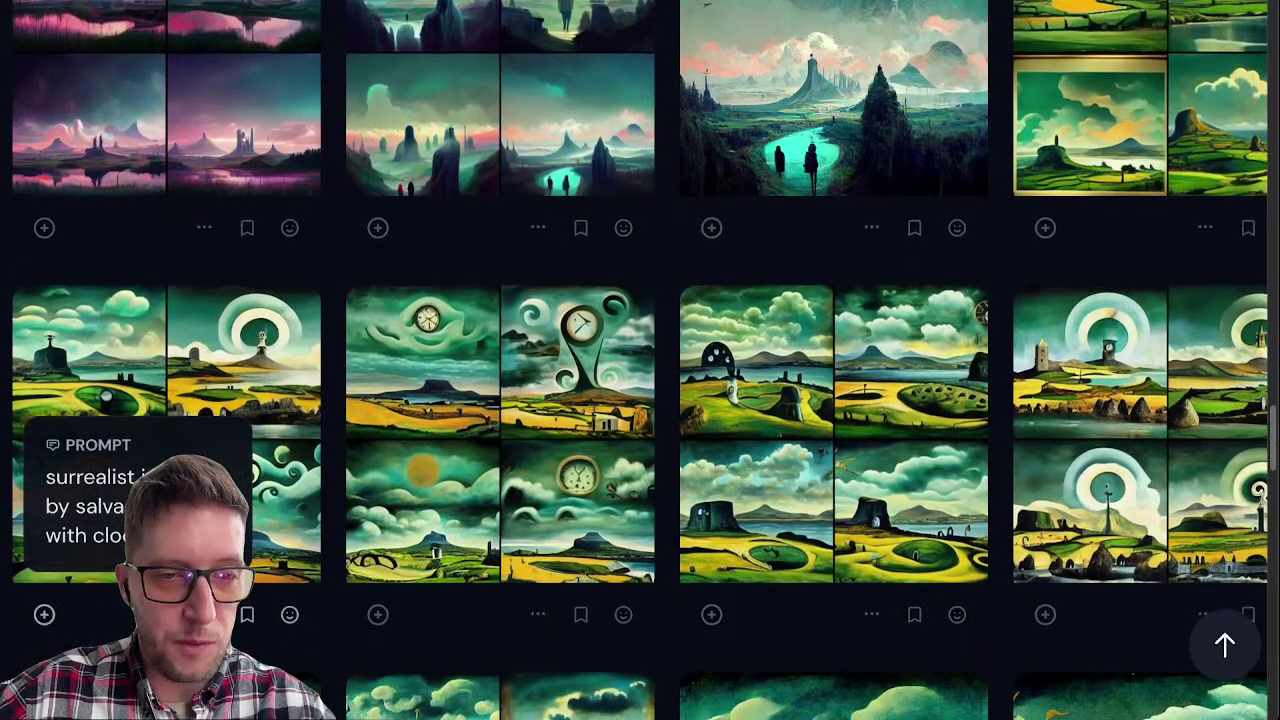
Step: View the first "salvador dali, with clocks" image grid and the single clock tower landscape enlarged, closing each one
click(160, 440)
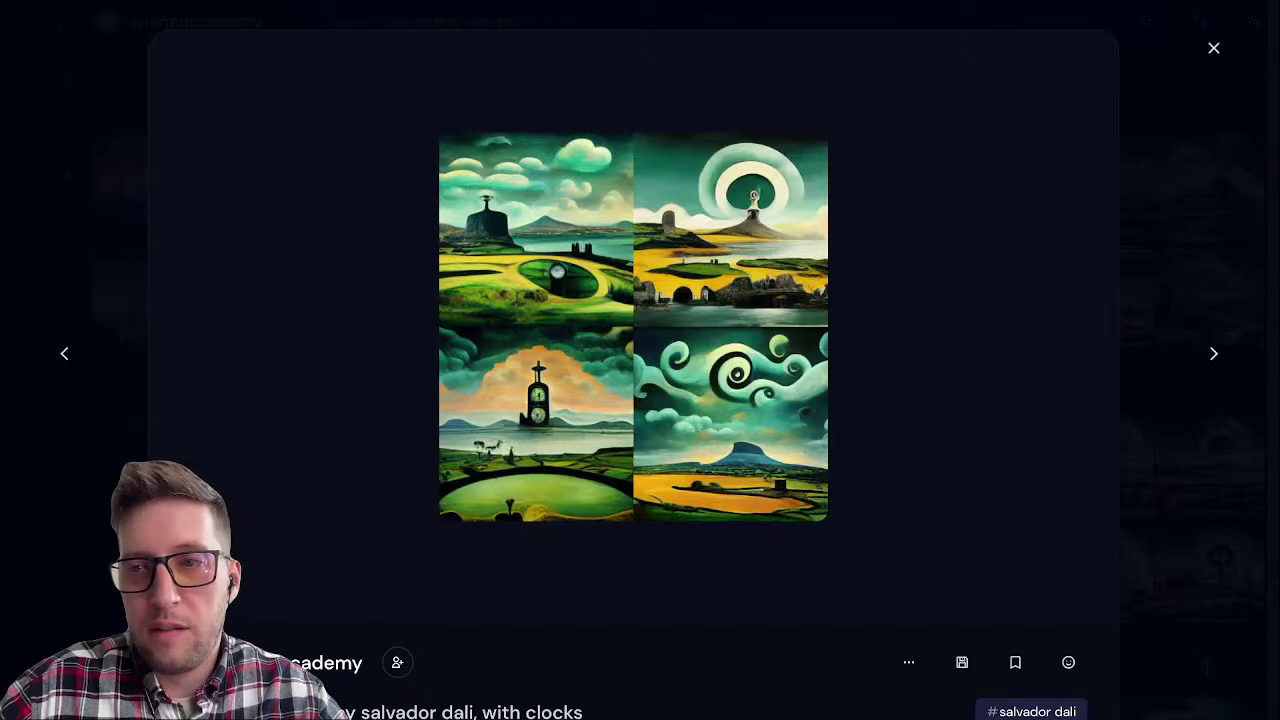
click(1213, 48)
scroll(900, 300, down, 4)
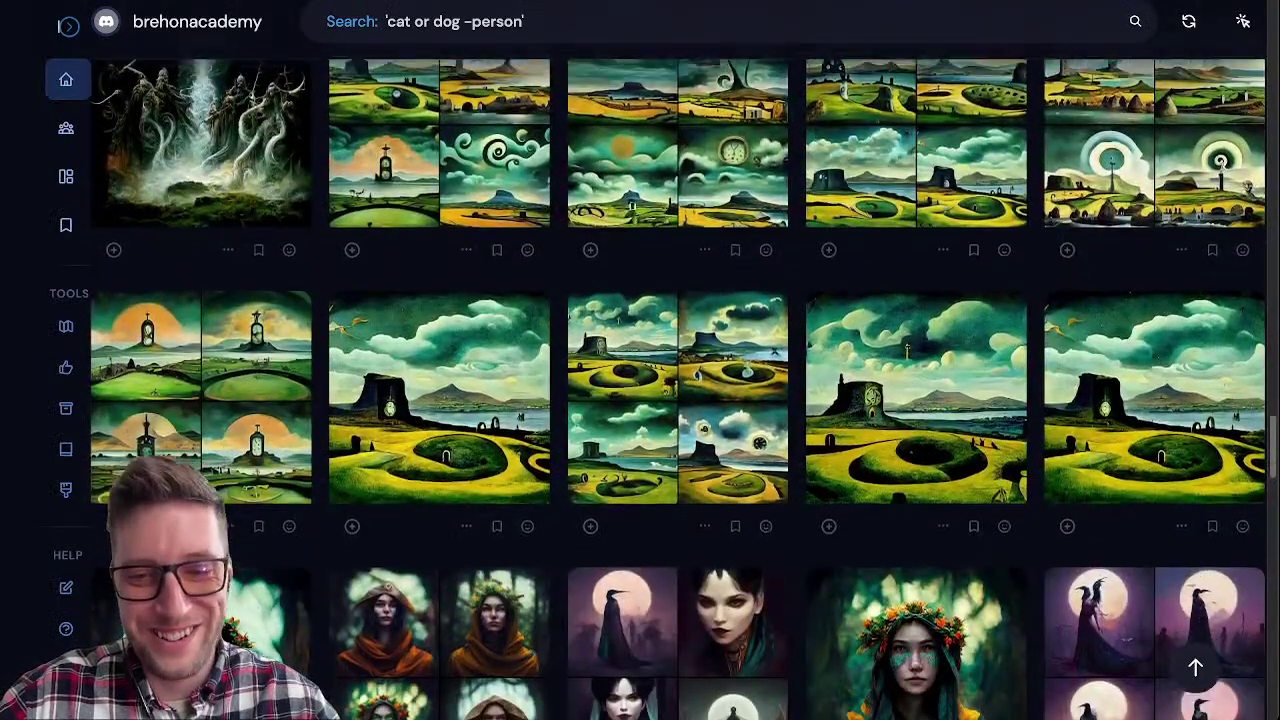
click(916, 398)
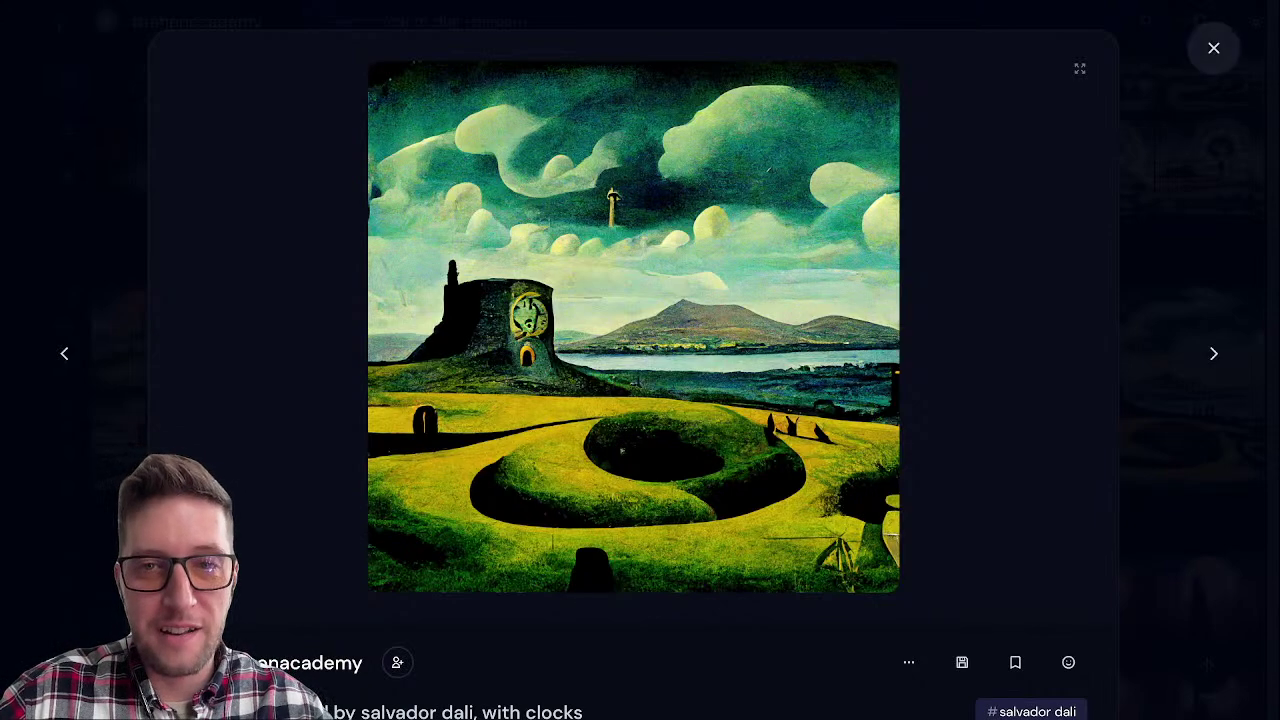
click(1213, 48)
Step: Browse back through the earlier gallery images, view the Salvador Dali clock tower image's prompt details, and close it
scroll(1100, 300, down, 5)
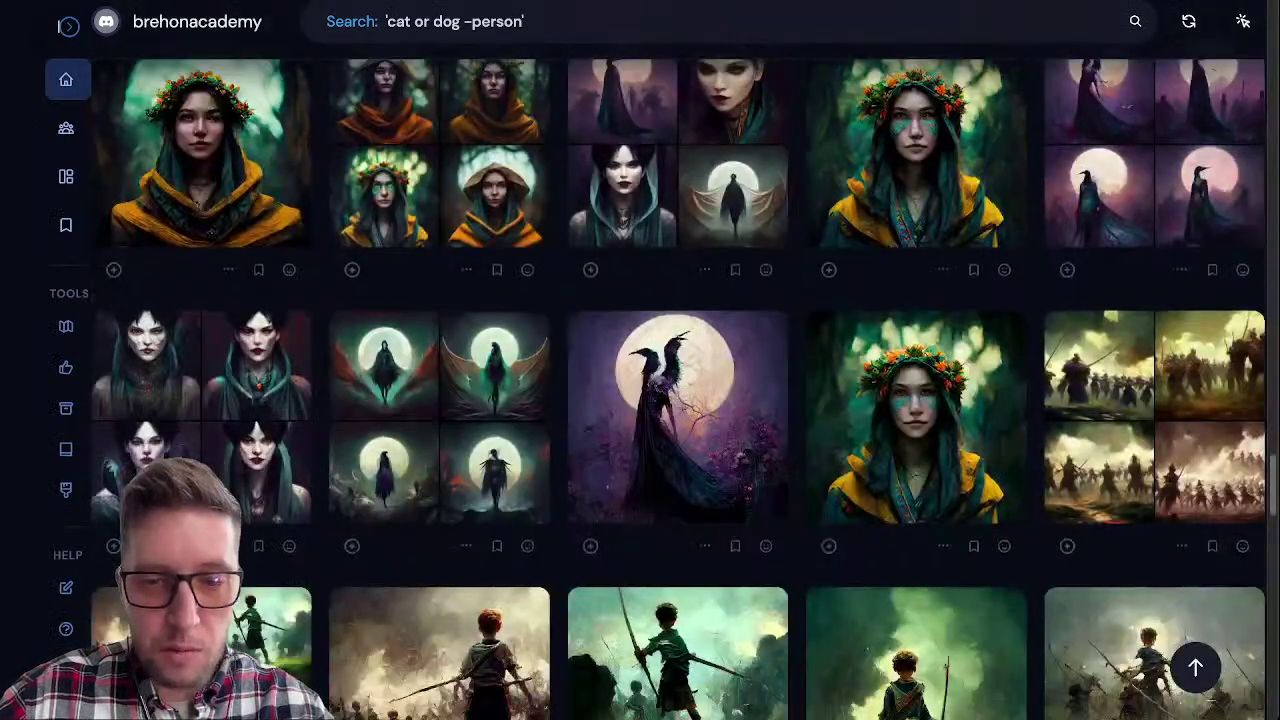
scroll(1150, 400, up, 10)
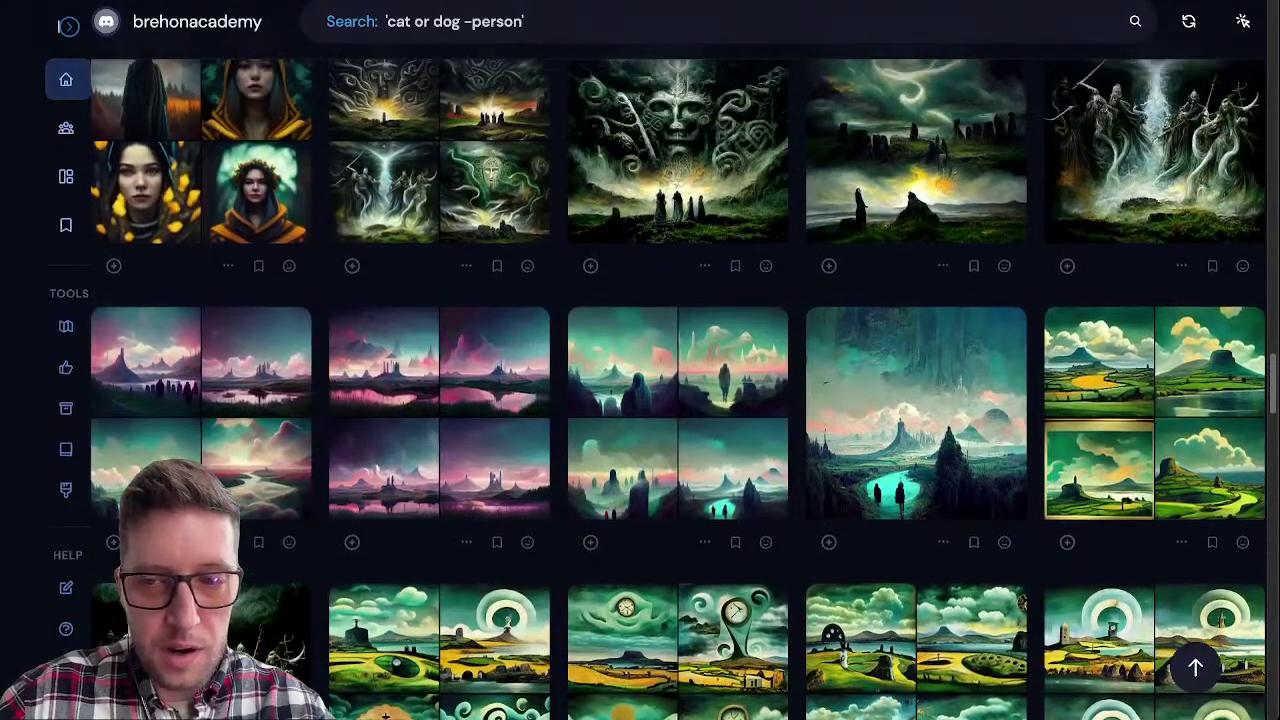
scroll(1150, 400, up, 10)
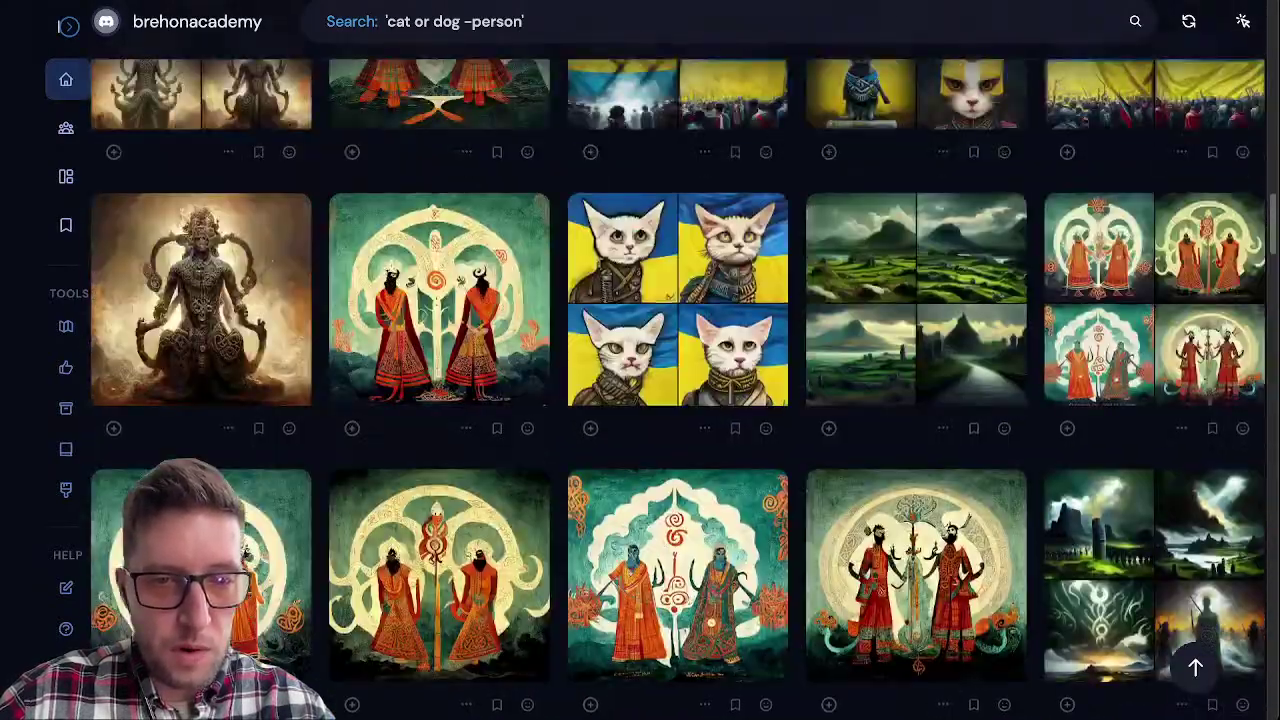
scroll(1150, 400, up, 15)
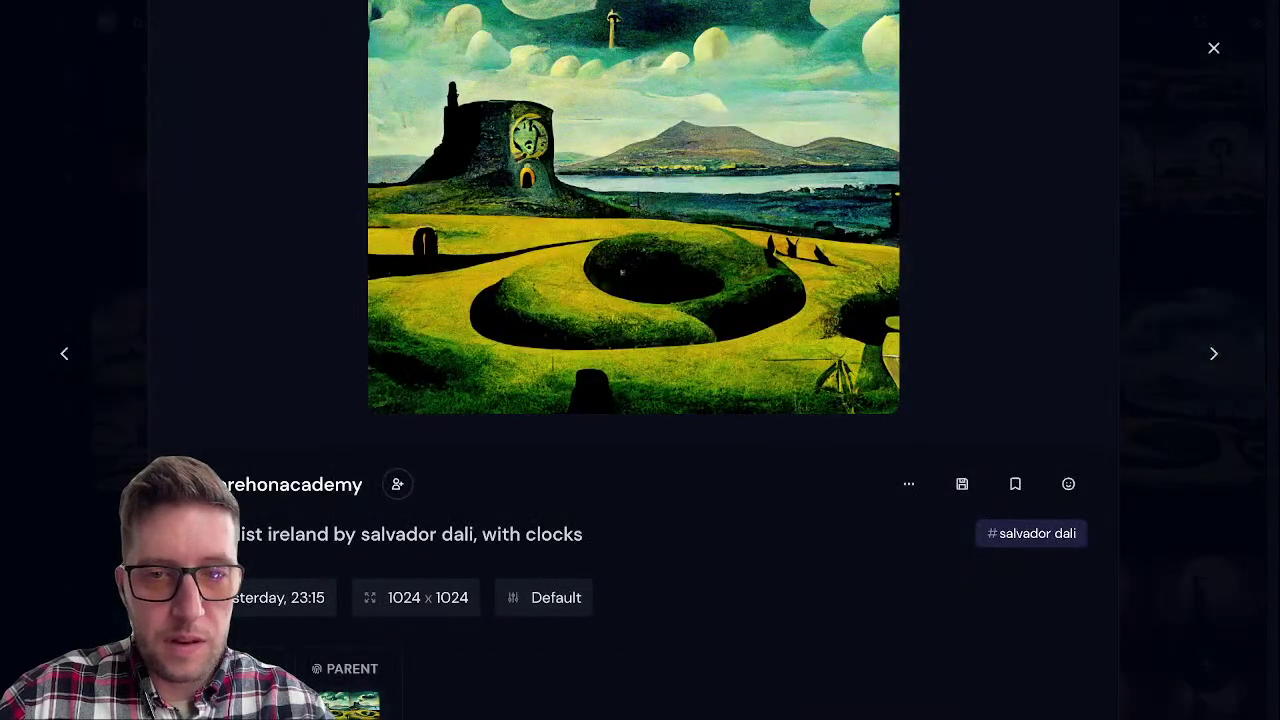
click(1213, 47)
Step: View the "the high king of ireland" portrait with two swords enlarged, page forward through the following king images, and close the viewer
scroll(680, 380, down, 10)
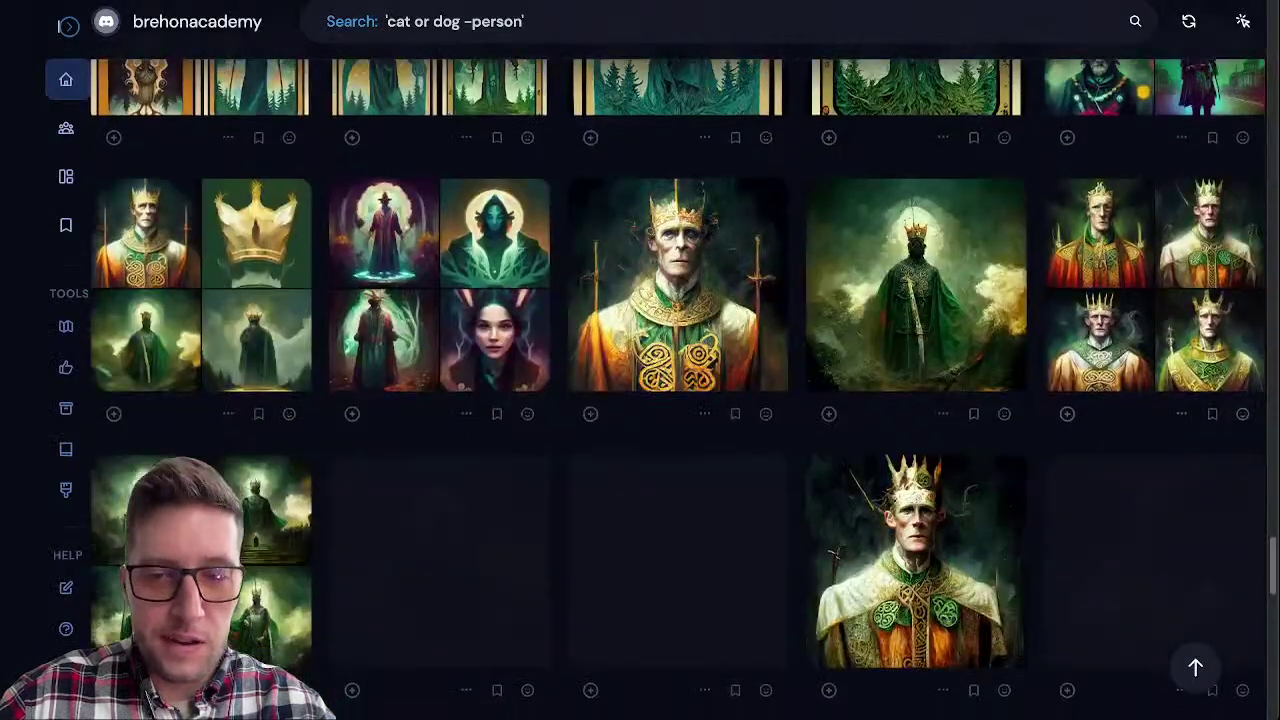
scroll(680, 380, down, 3)
scroll(680, 380, up, 3)
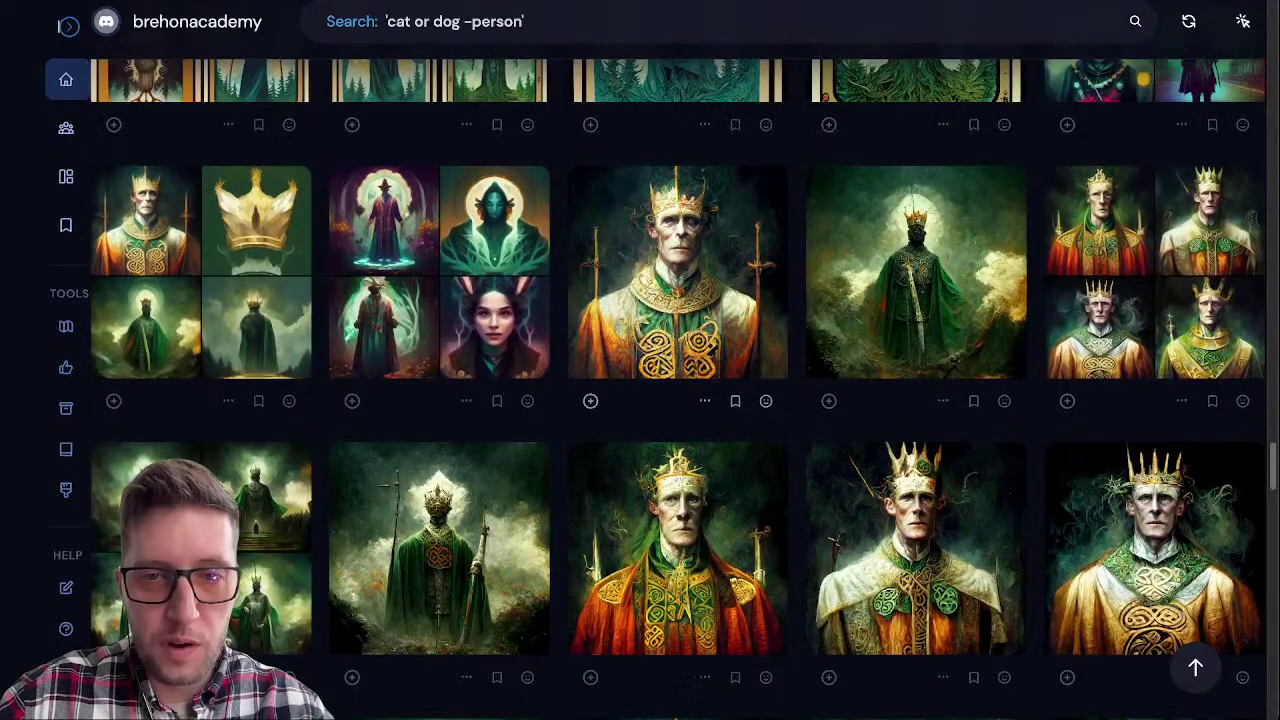
click(678, 240)
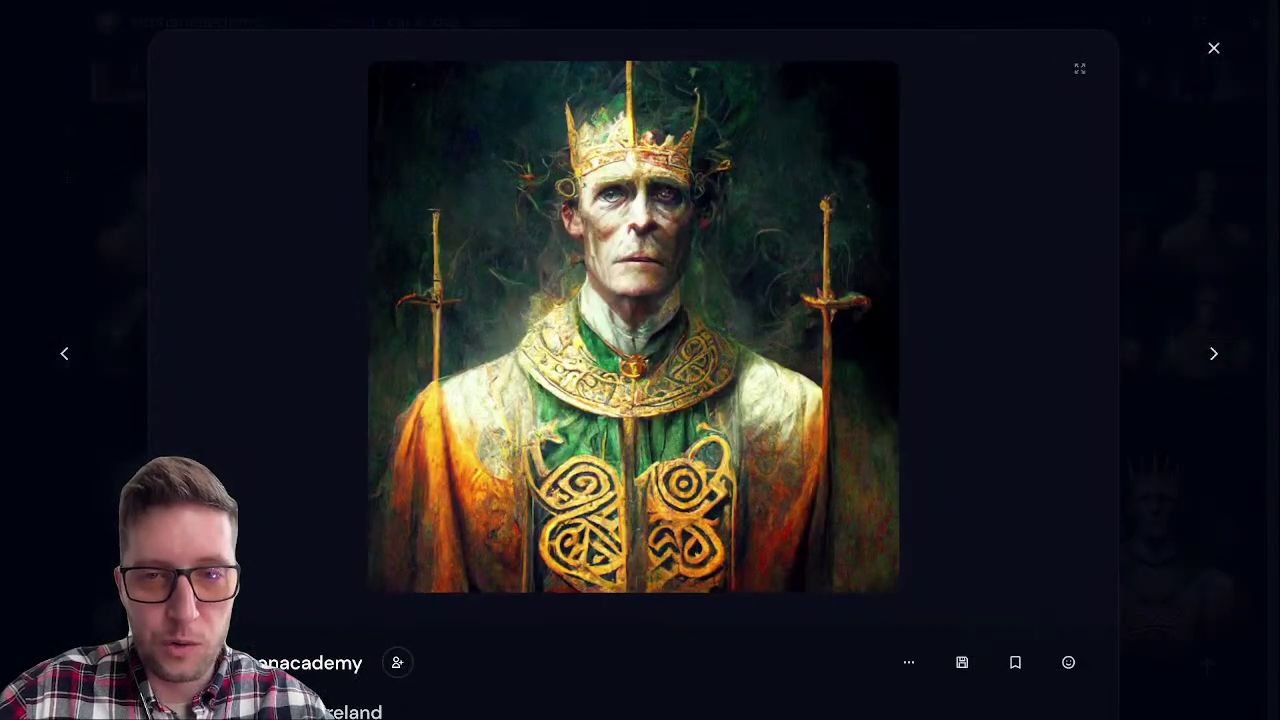
key(Right)
key(Right)
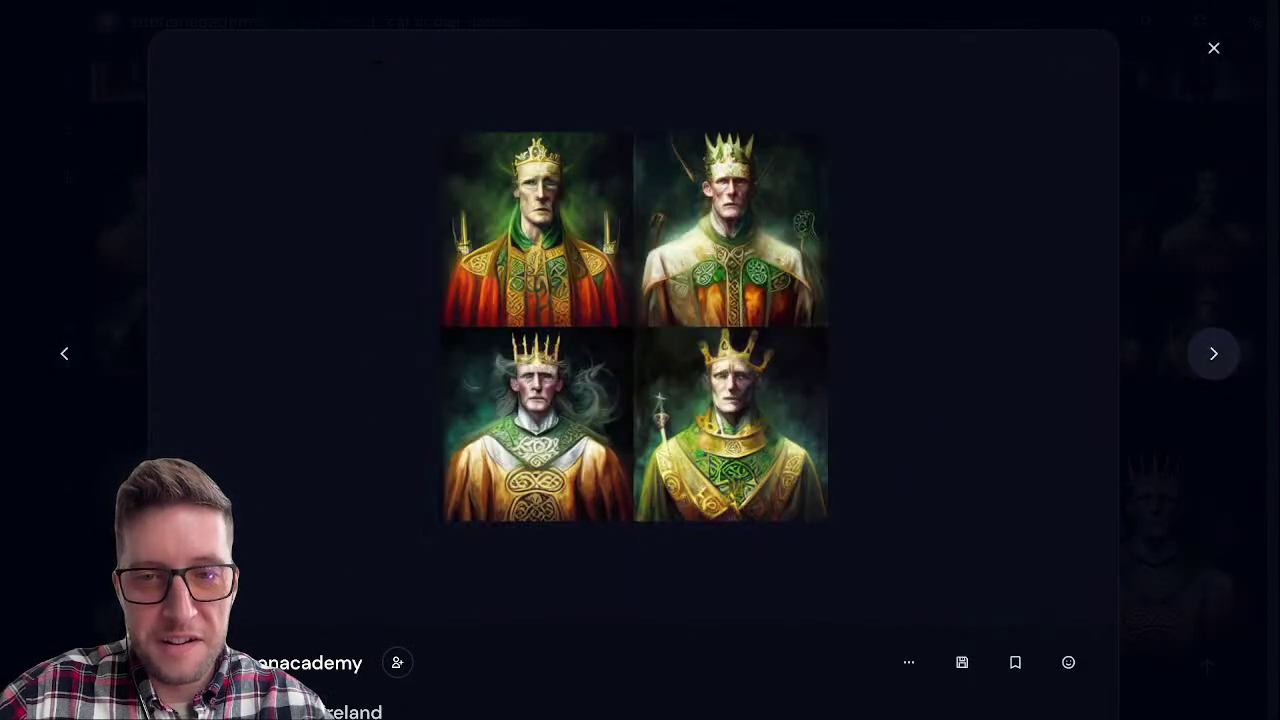
key(Right)
key(Right)
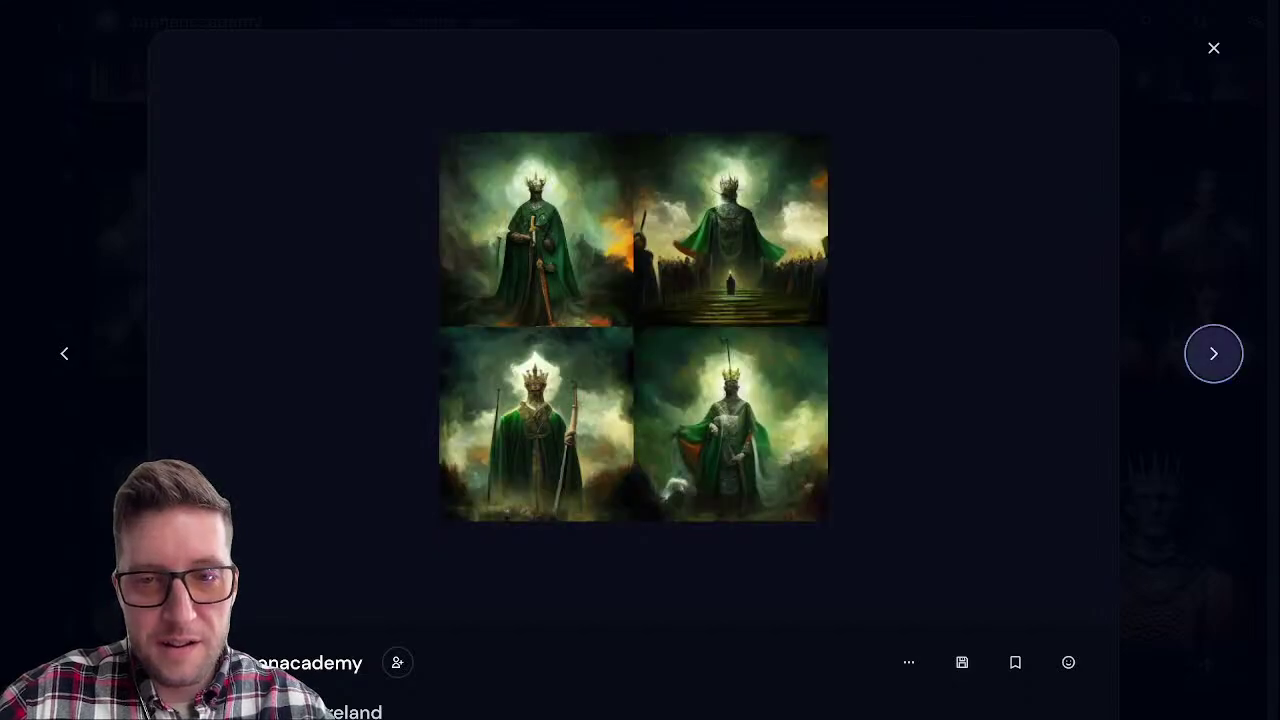
key(Right)
key(Right)
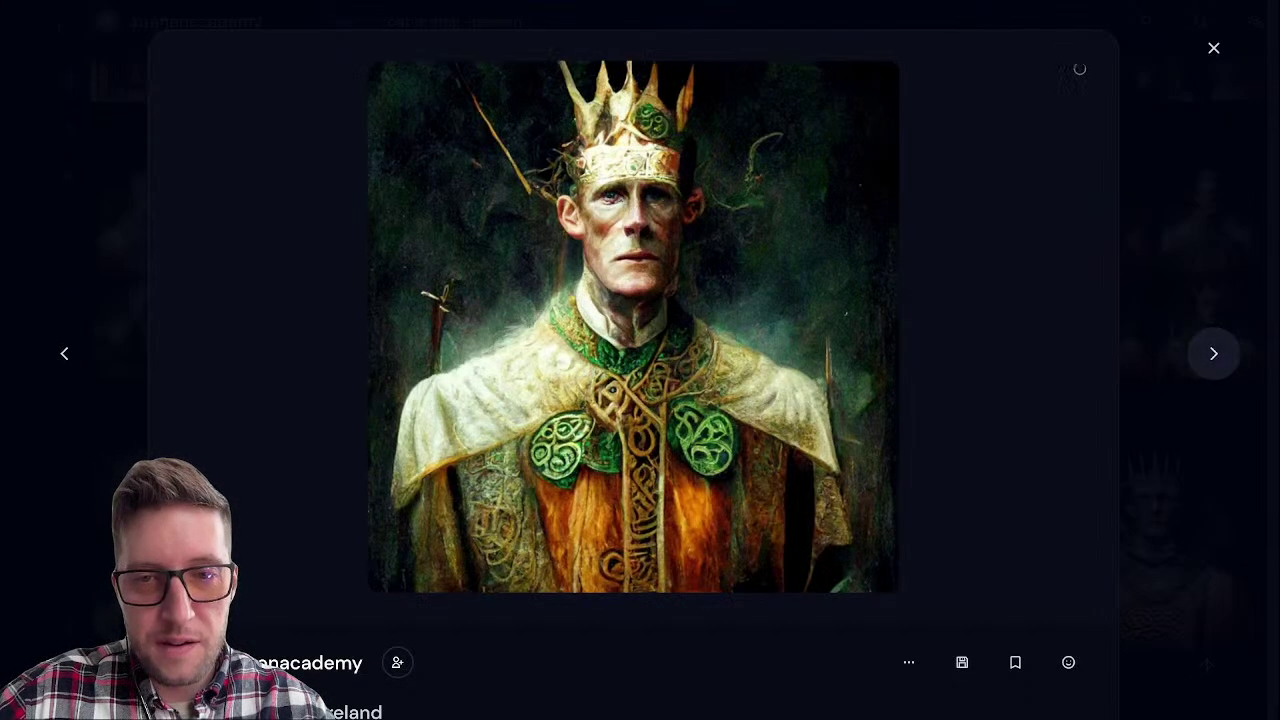
key(Escape)
Step: Switch to the brehonacademy Instagram profile, view the "The Cliffs of Moher as Van Gogh's Starry Night" post, and close it
scroll(678, 388, down, 2)
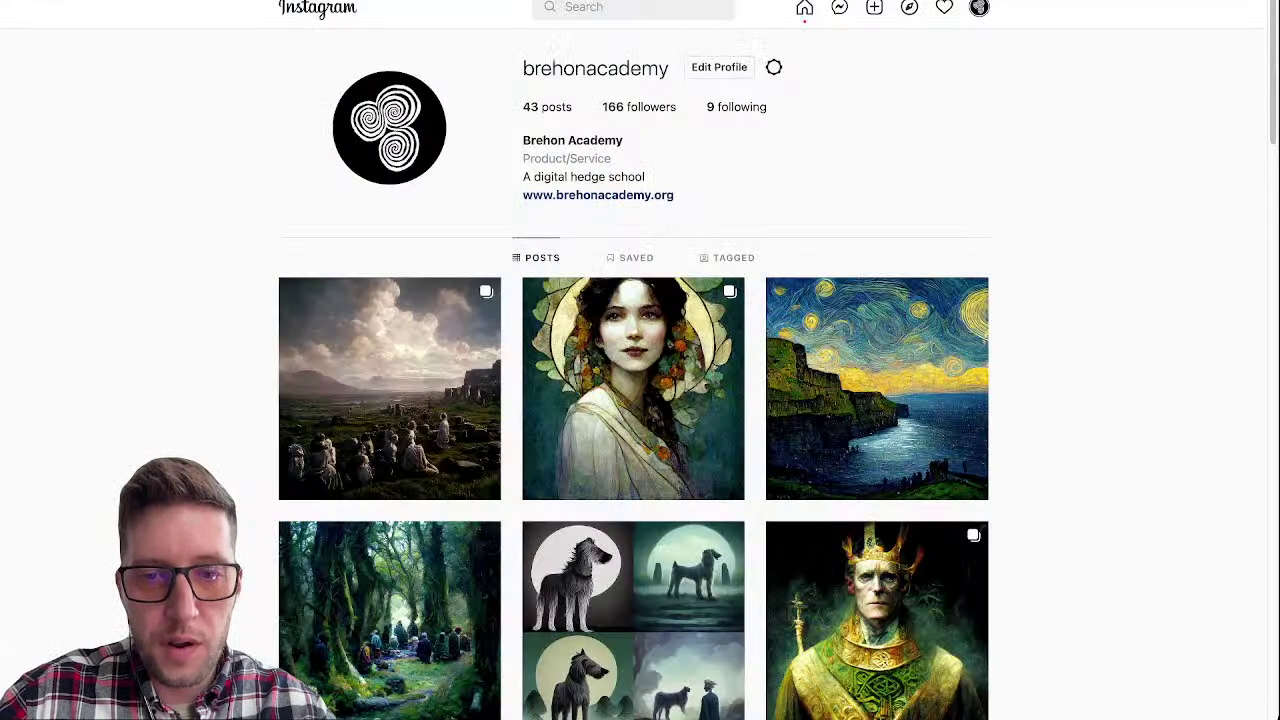
scroll(876, 400, down, 1)
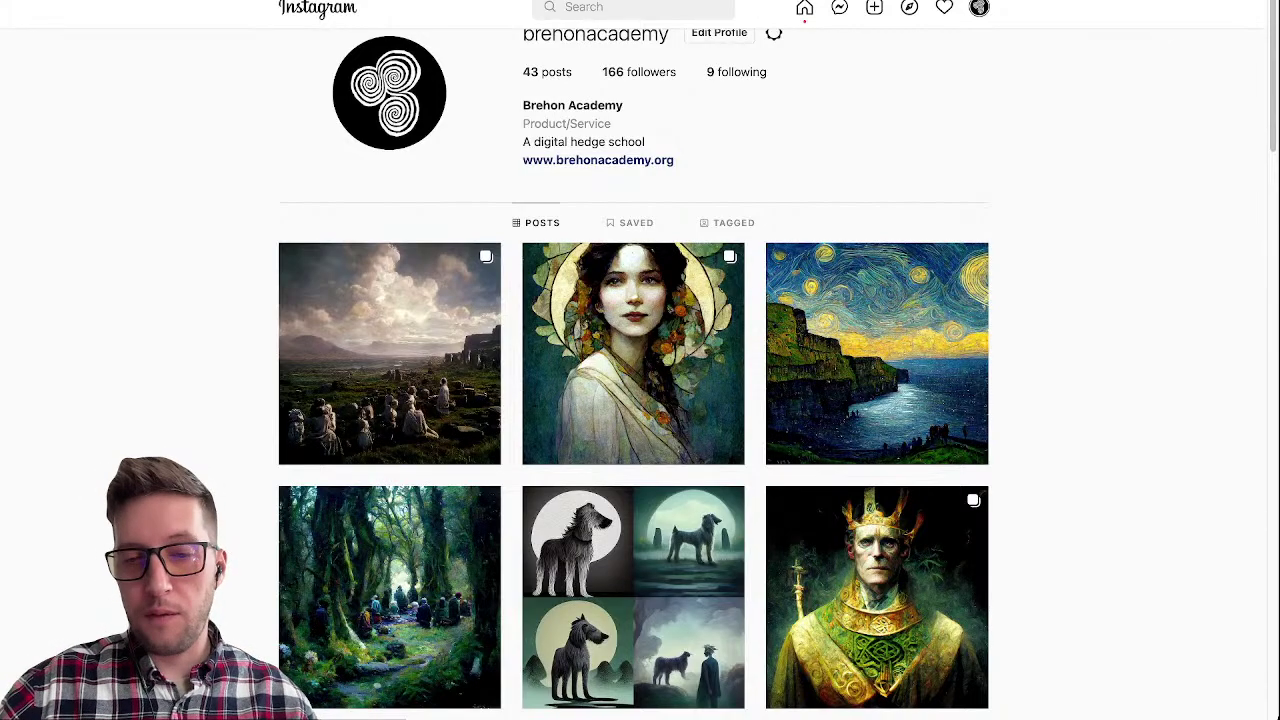
click(877, 353)
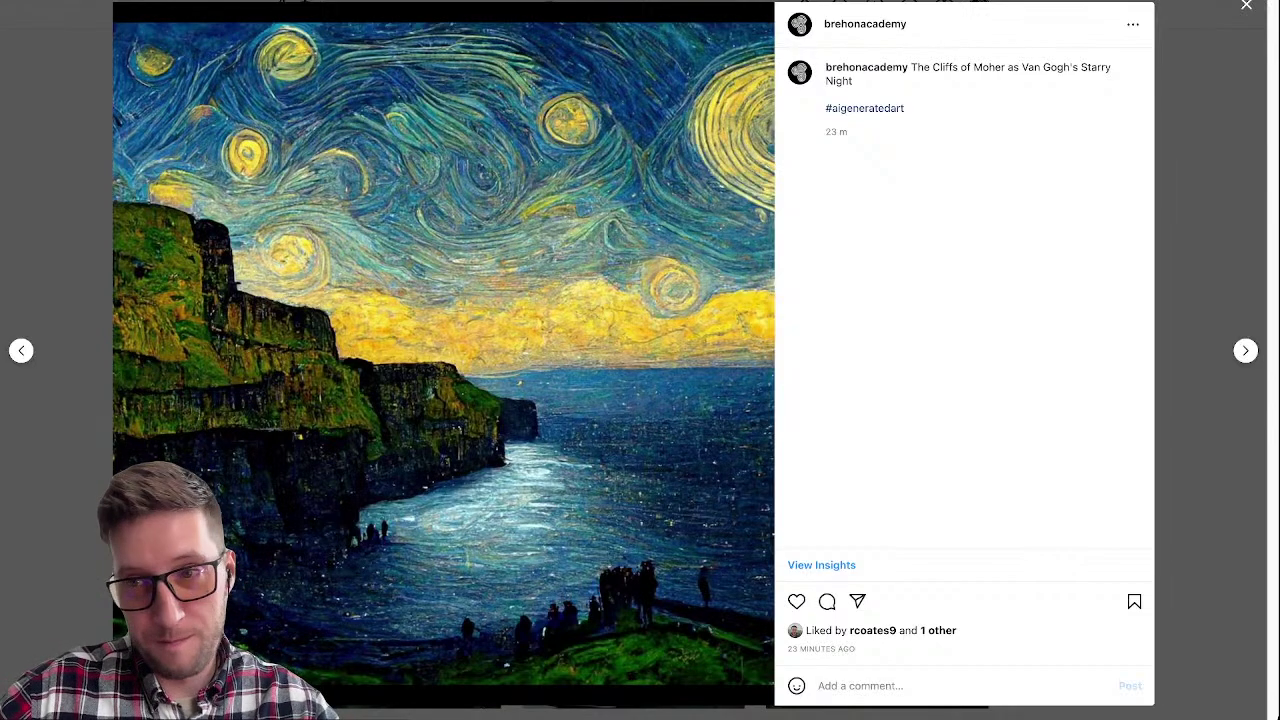
key(Escape)
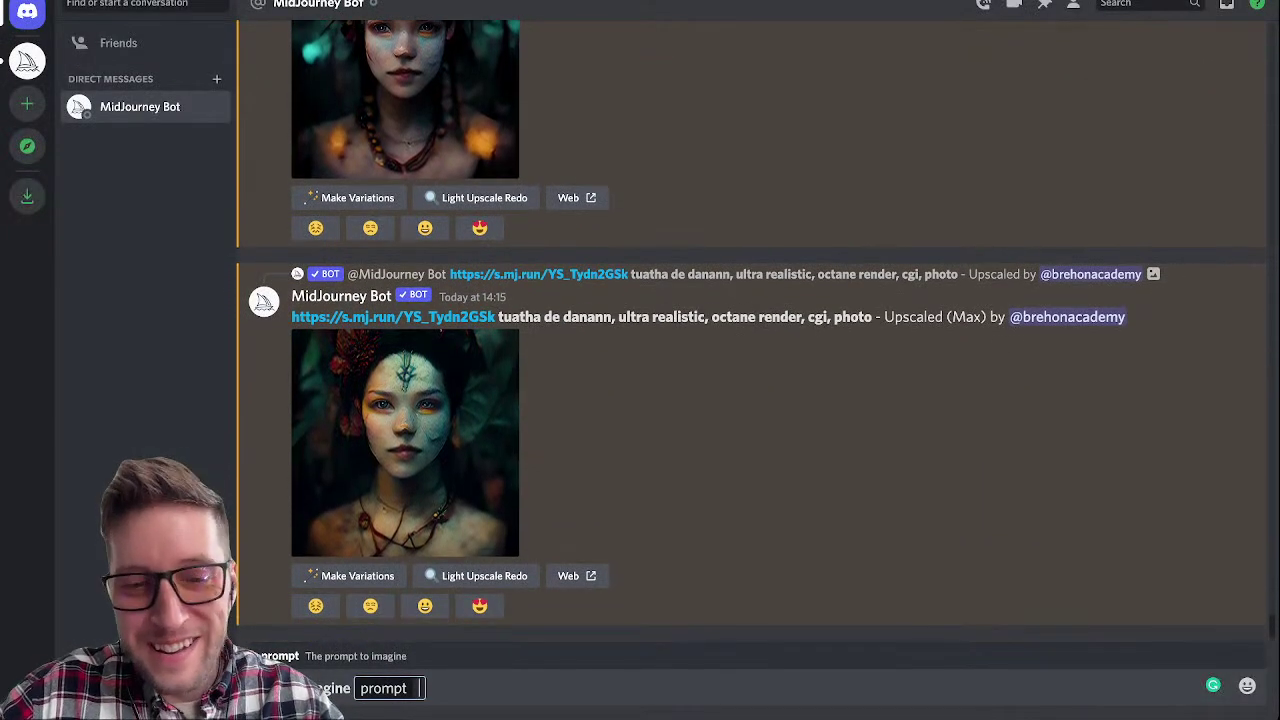
Step: In Discord's MidJourney Bot chat, highlight the "Upscaled (Max)" label, view the Tuatha de Danann portrait with the yellow forehead marking enlarged, and close it
scroll(750, 330, up, 2)
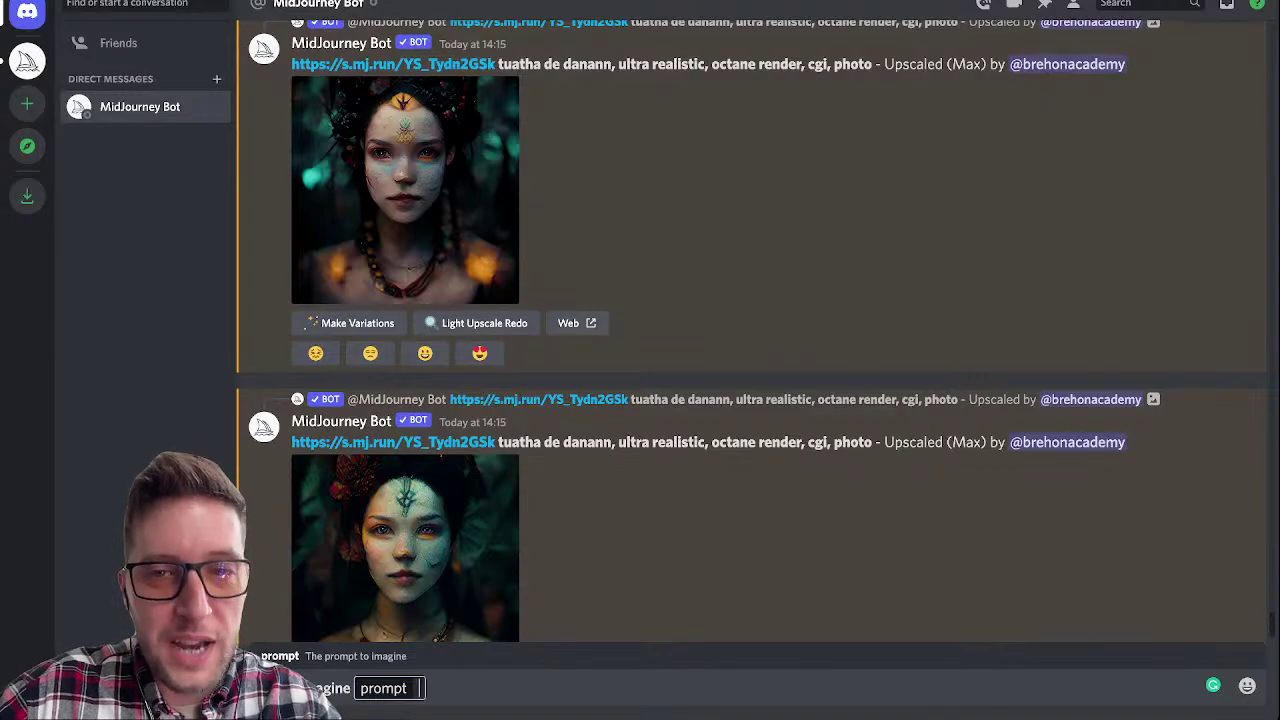
drag(884, 64, 987, 65)
click(424, 84)
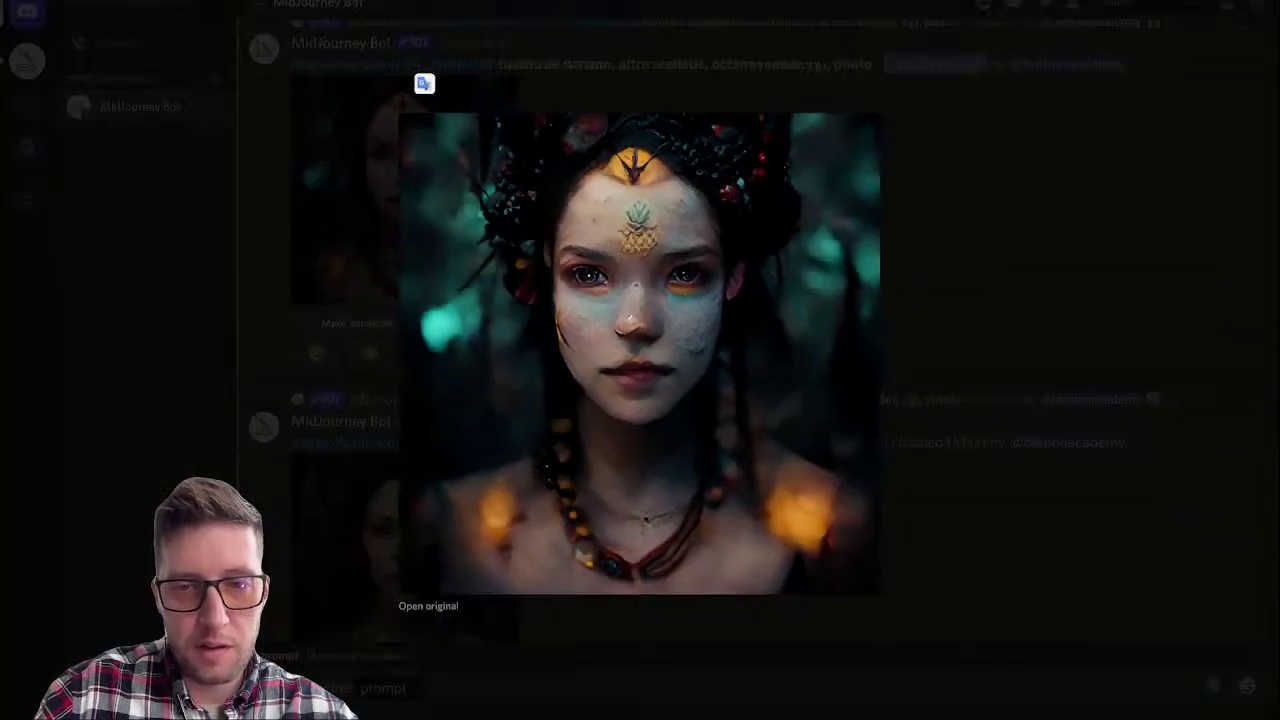
key(Escape)
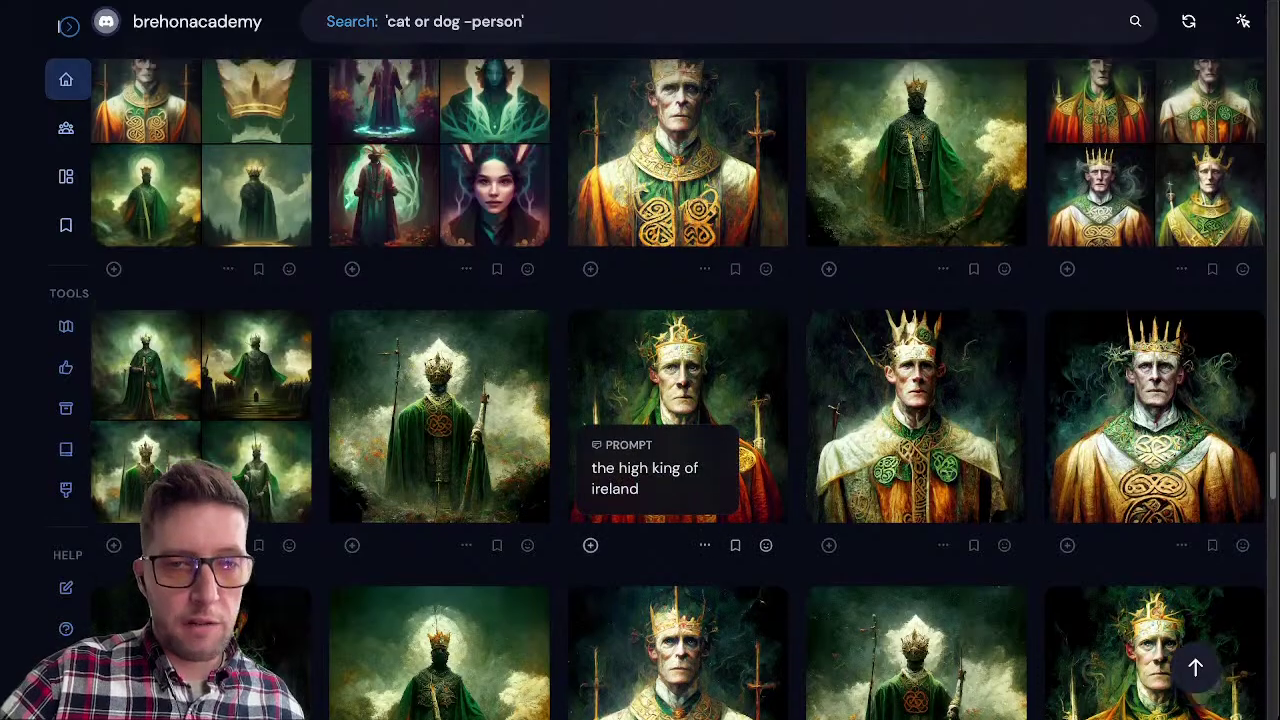
Step: Return to the beginning of the brehonacademy MidJourney gallery and sort the images by New
scroll(600, 500, down, 10)
scroll(680, 400, up, 15)
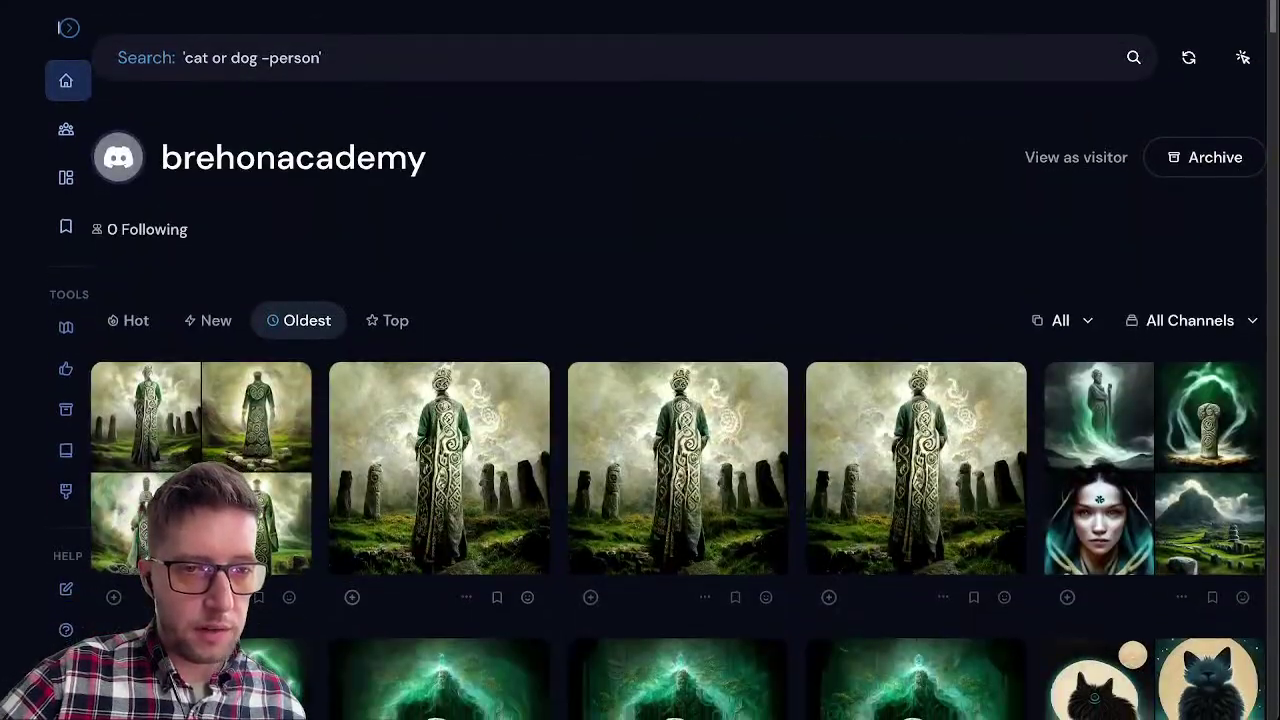
click(208, 320)
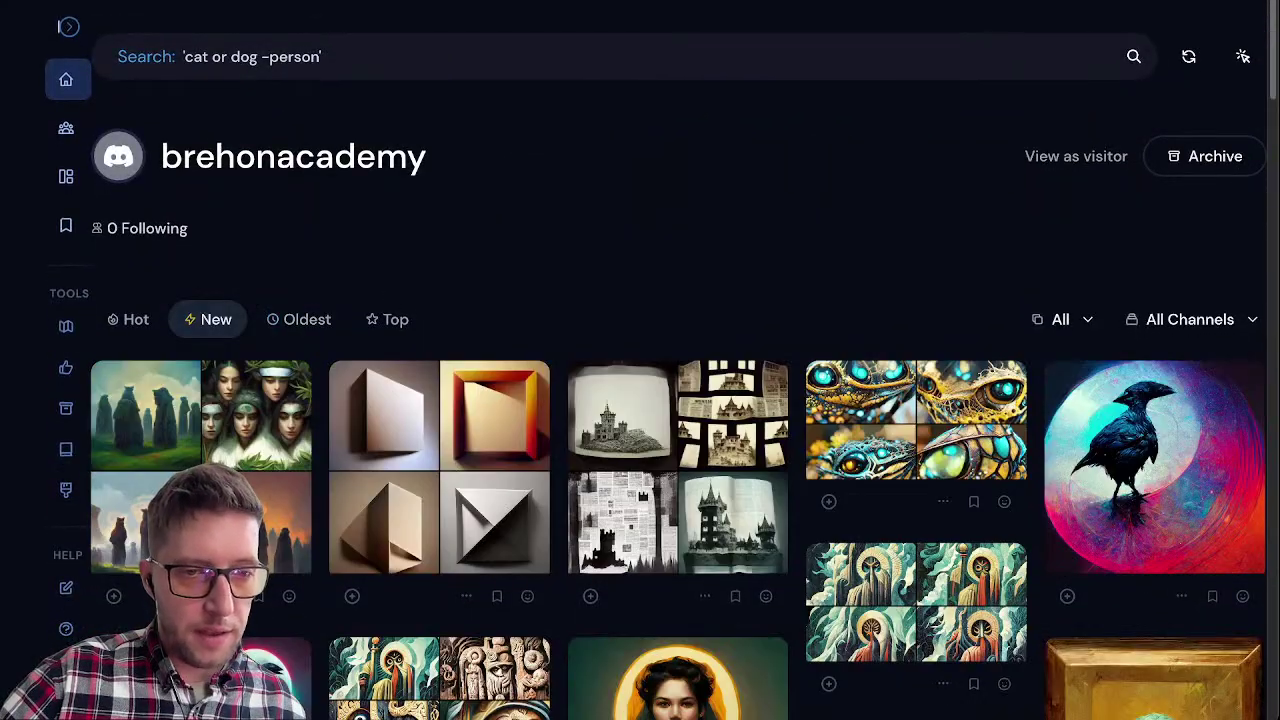
Step: Browse the newest images in the brehonacademy gallery, view the "golden ratio chaos" grid enlarged, and close it
scroll(208, 320, down, 5)
scroll(678, 300, down, 2)
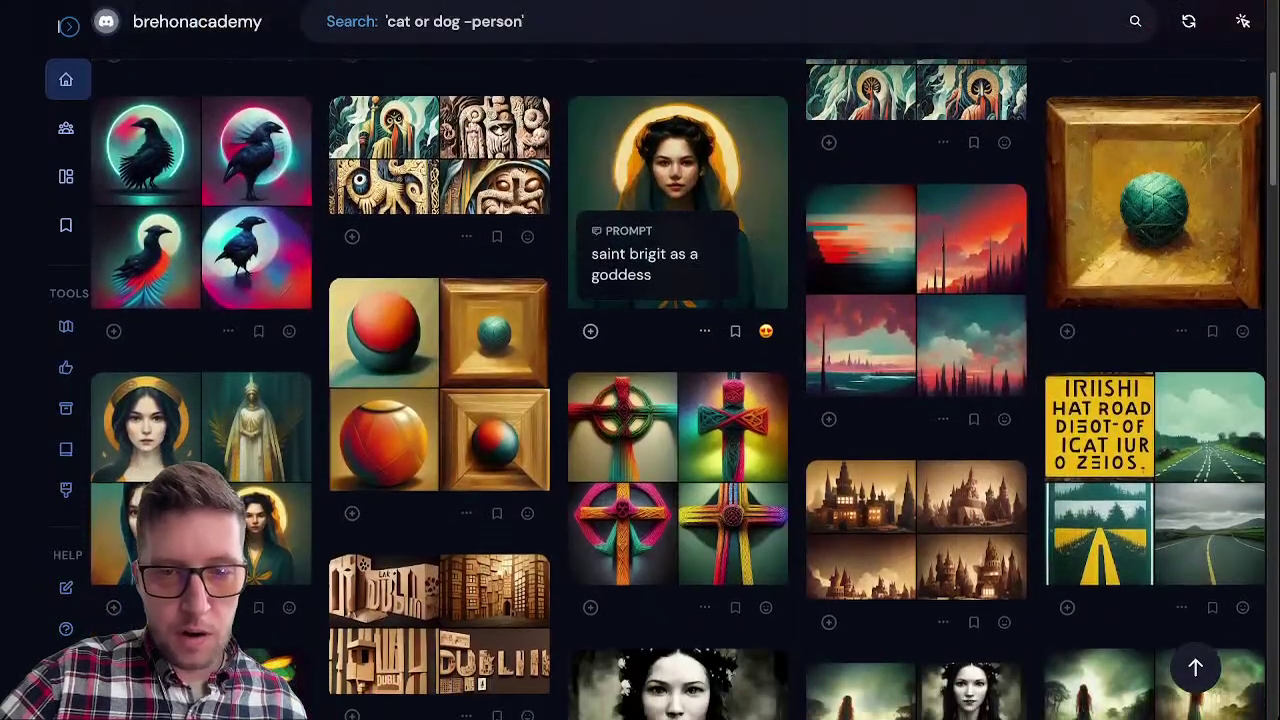
scroll(678, 300, up, 3)
scroll(657, 290, up, 2)
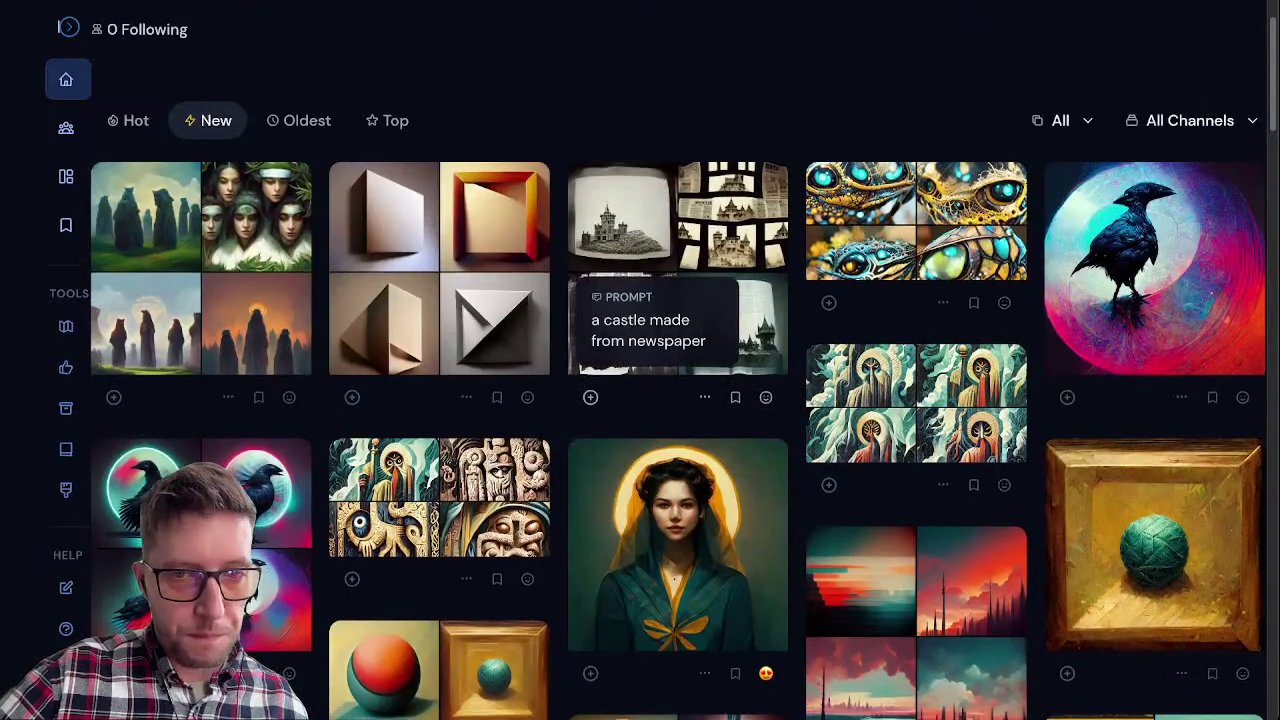
scroll(657, 290, down, 5)
scroll(657, 290, down, 5)
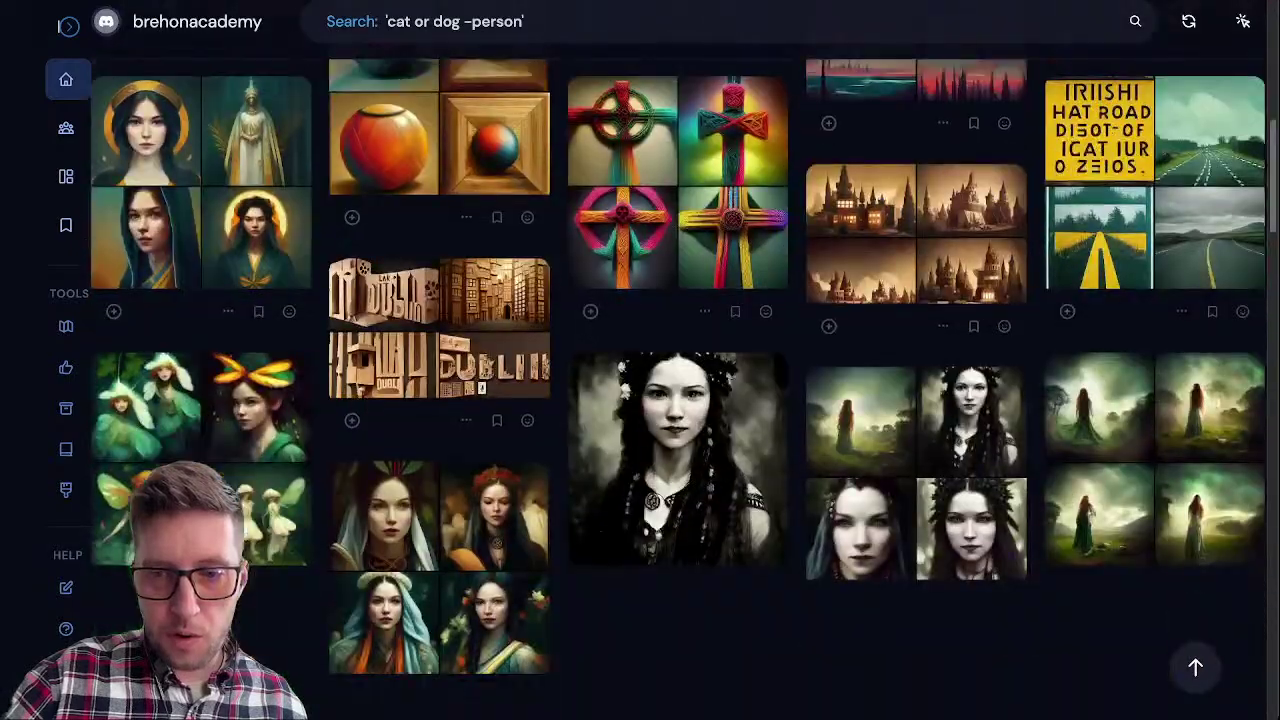
scroll(682, 389, down, 2)
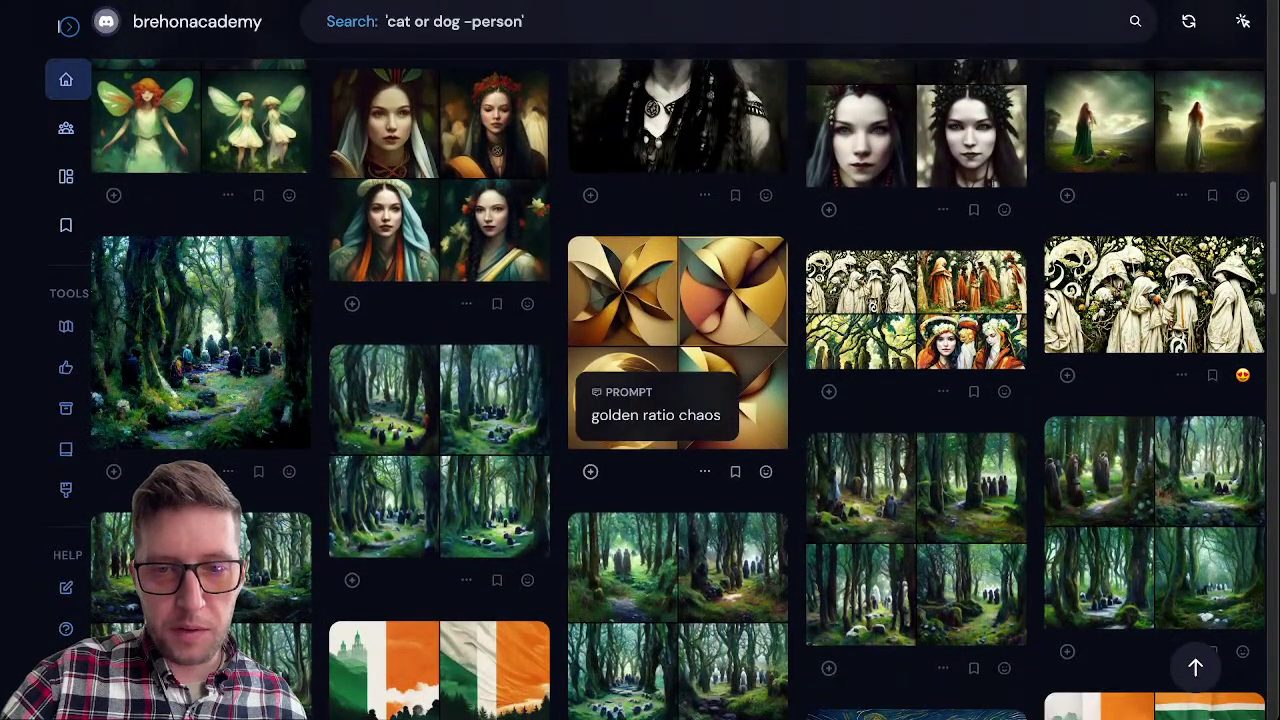
click(677, 330)
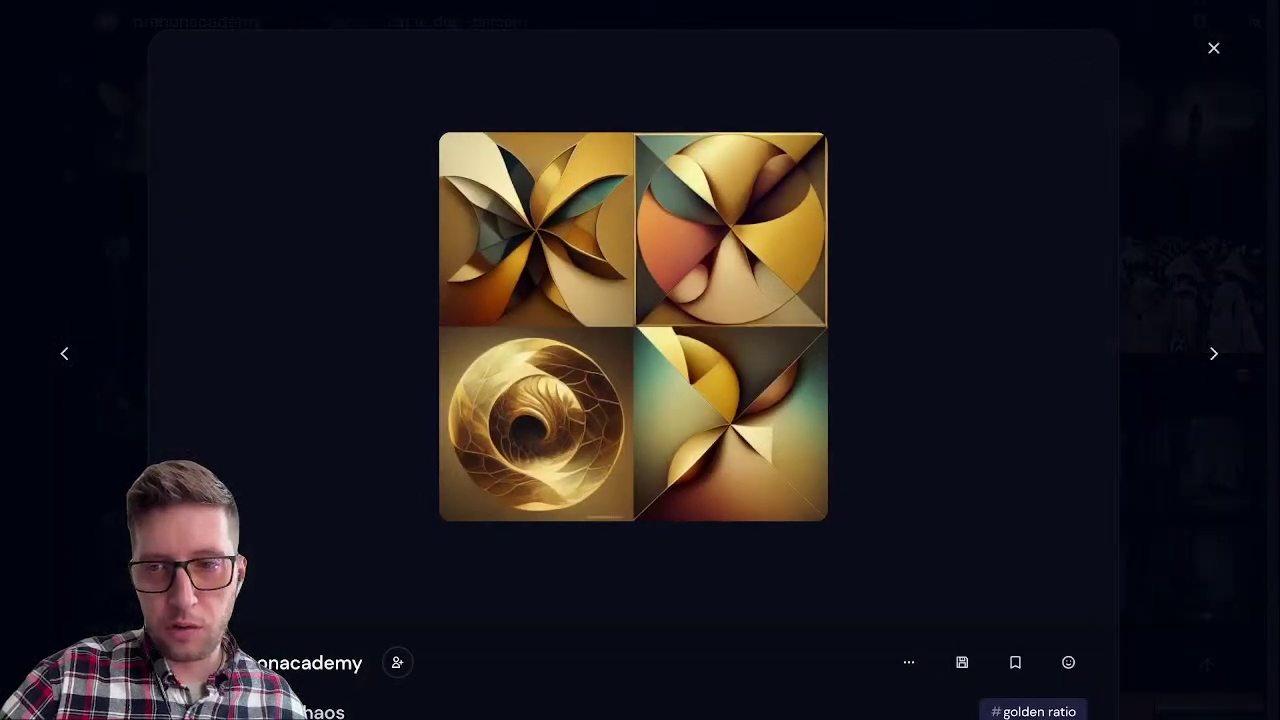
key(Escape)
Step: View the grid of Celtic crosses made out of colourful string enlarged and close it
scroll(677, 440, up, 6)
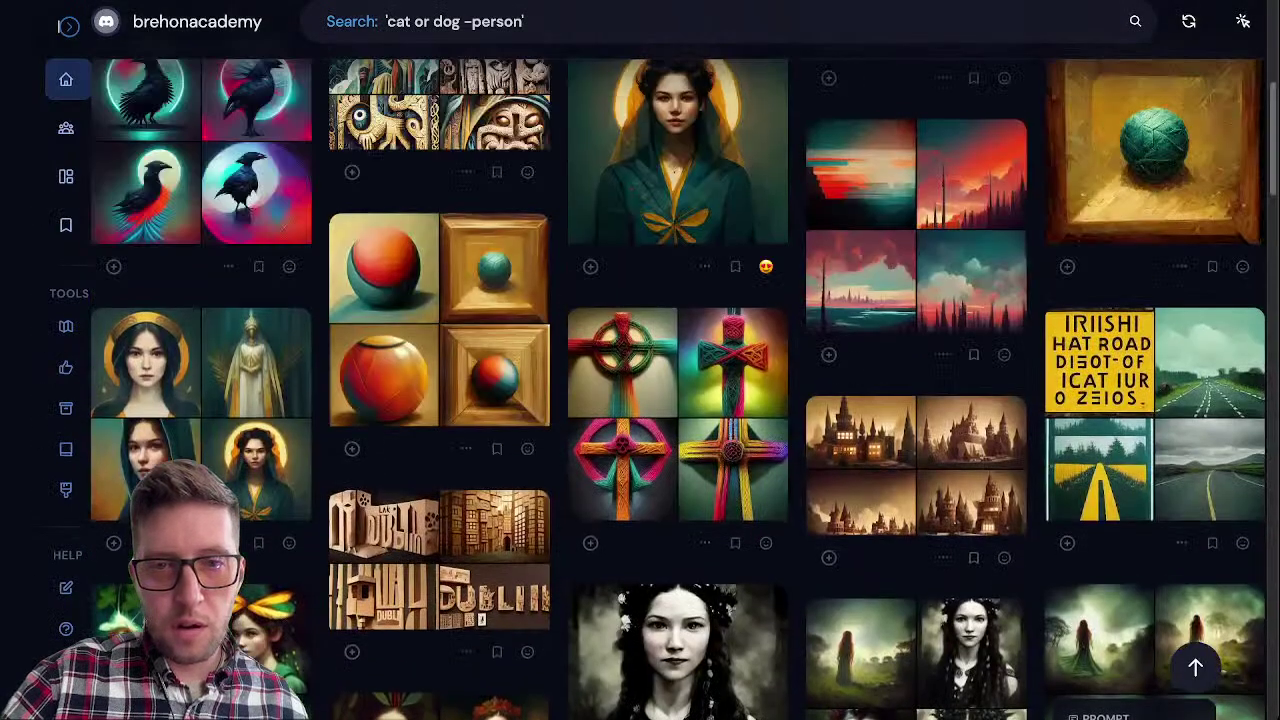
click(677, 430)
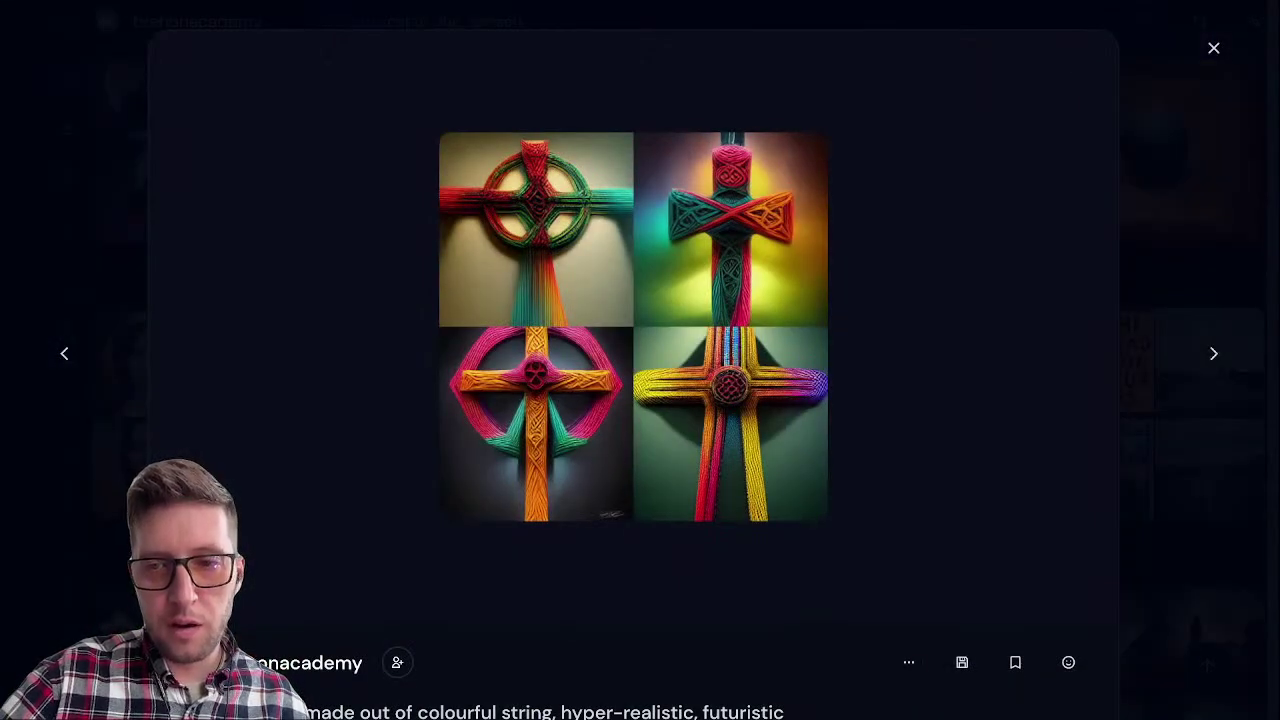
key(Escape)
Step: View the haloed "saint brigit as a goddess" portrait enlarged, view its four-image source grid as well, and close the viewer
scroll(900, 290, up, 2)
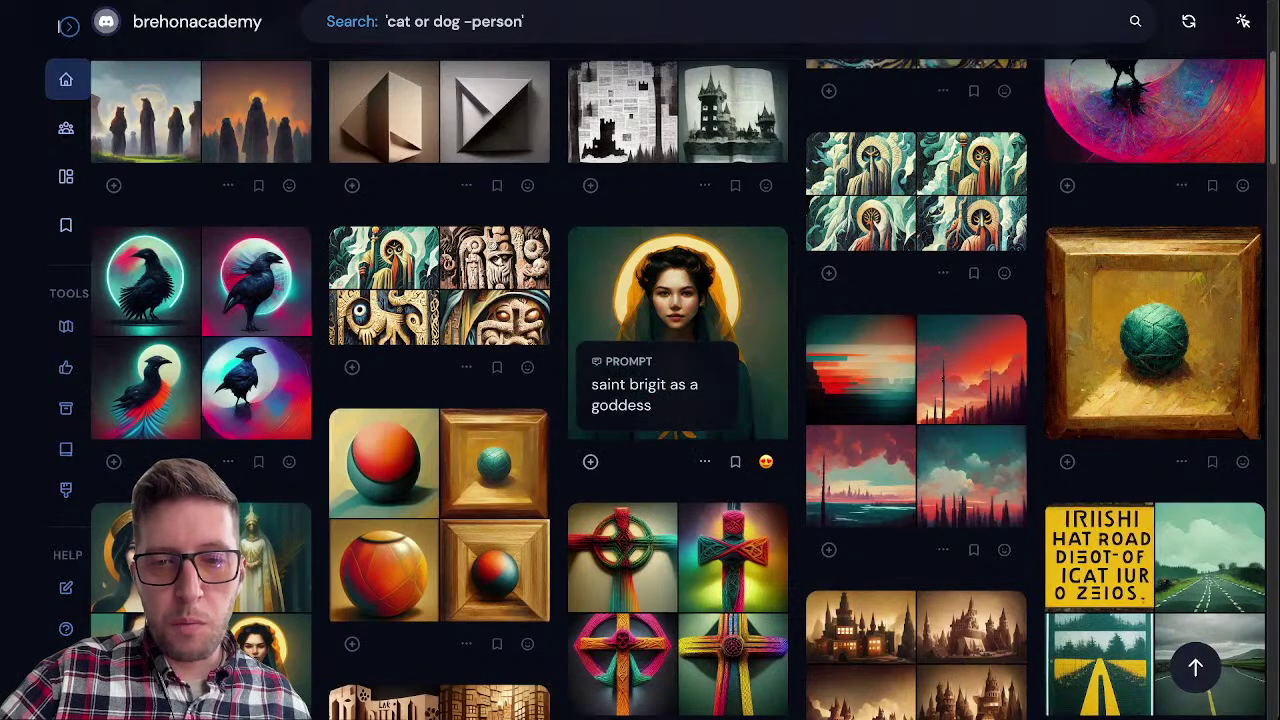
click(677, 330)
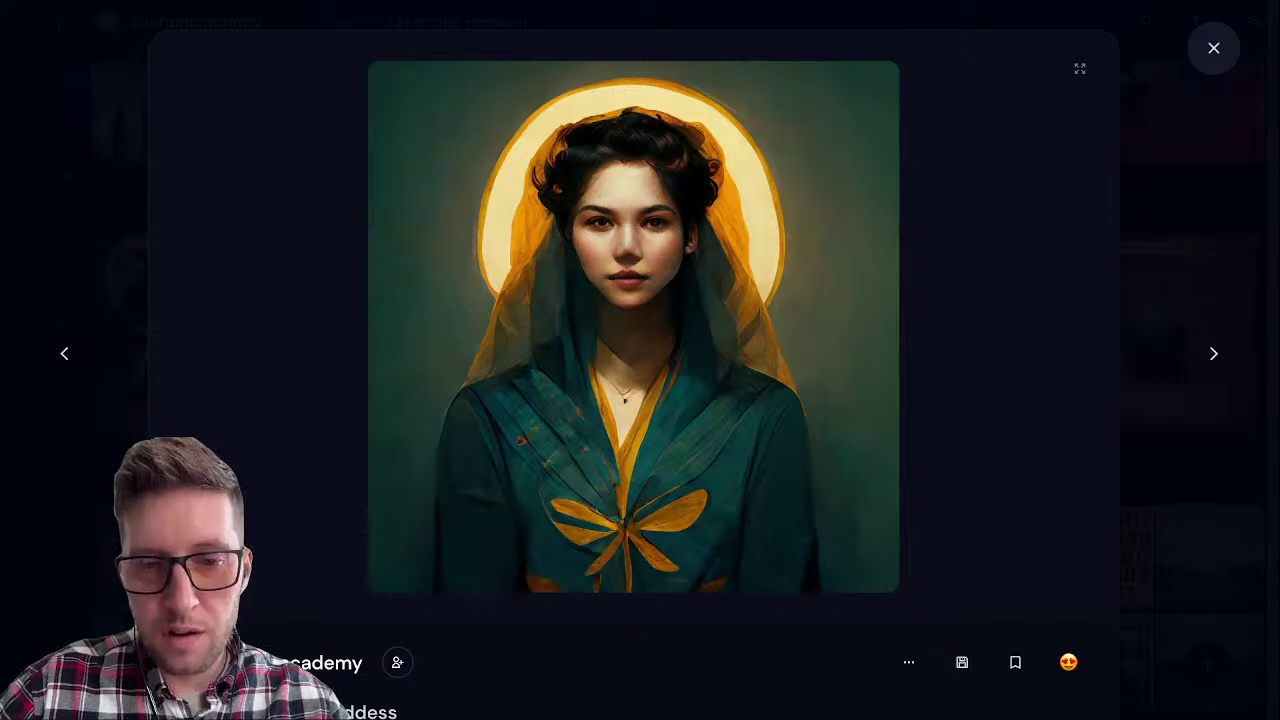
click(1213, 48)
click(572, 372)
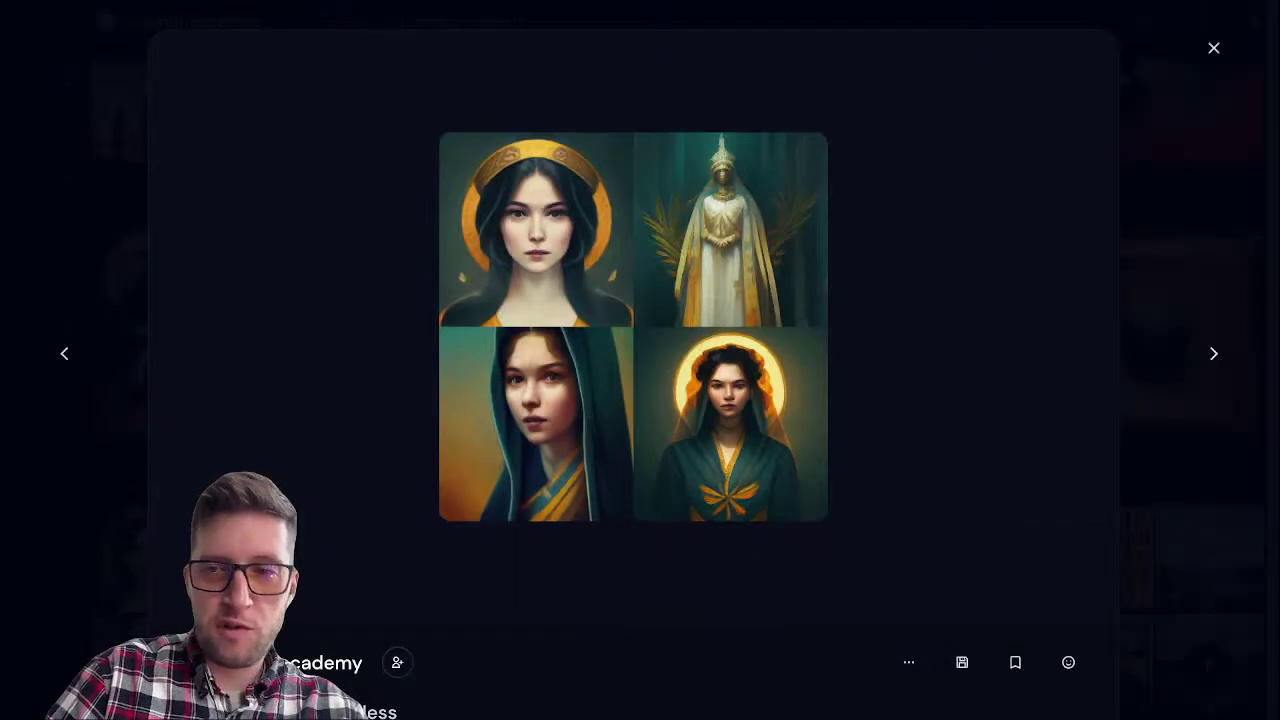
click(1213, 47)
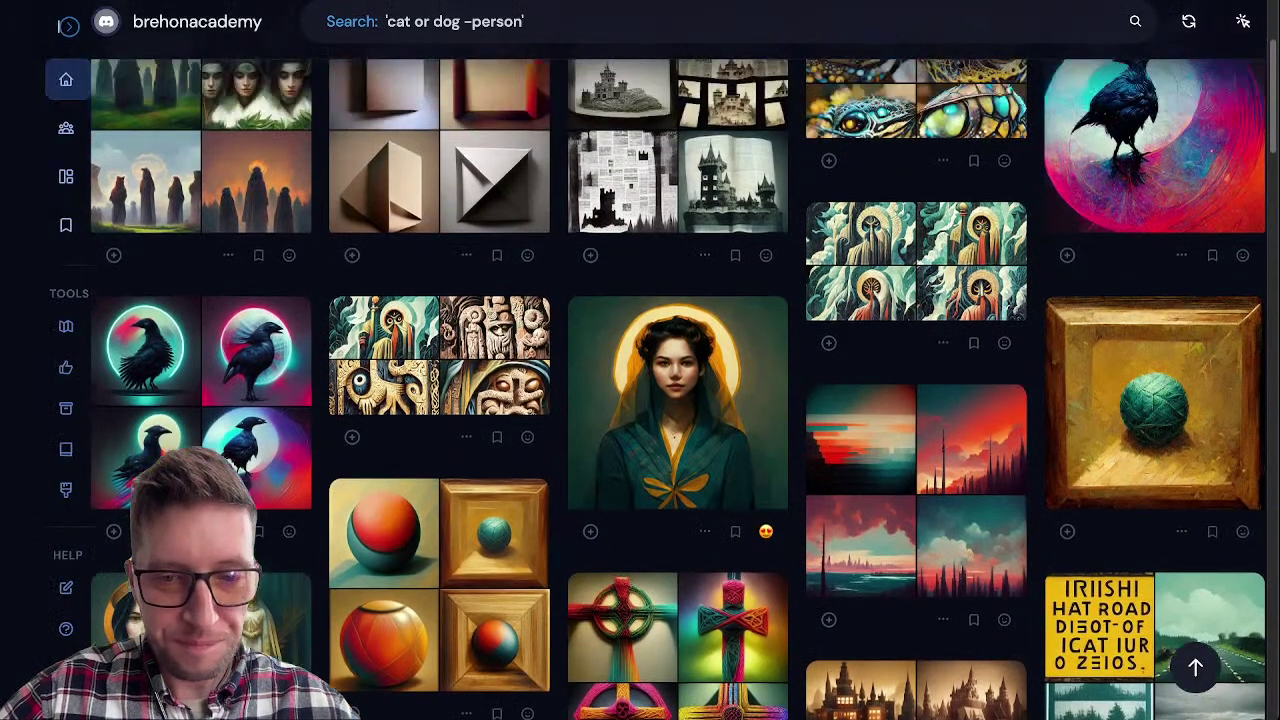
Step: Find the "Dublin made from cardboard, Laika Studio" grid in the gallery, view it enlarged, close it, and return to the gallery's beginning
scroll(680, 400, up, 1)
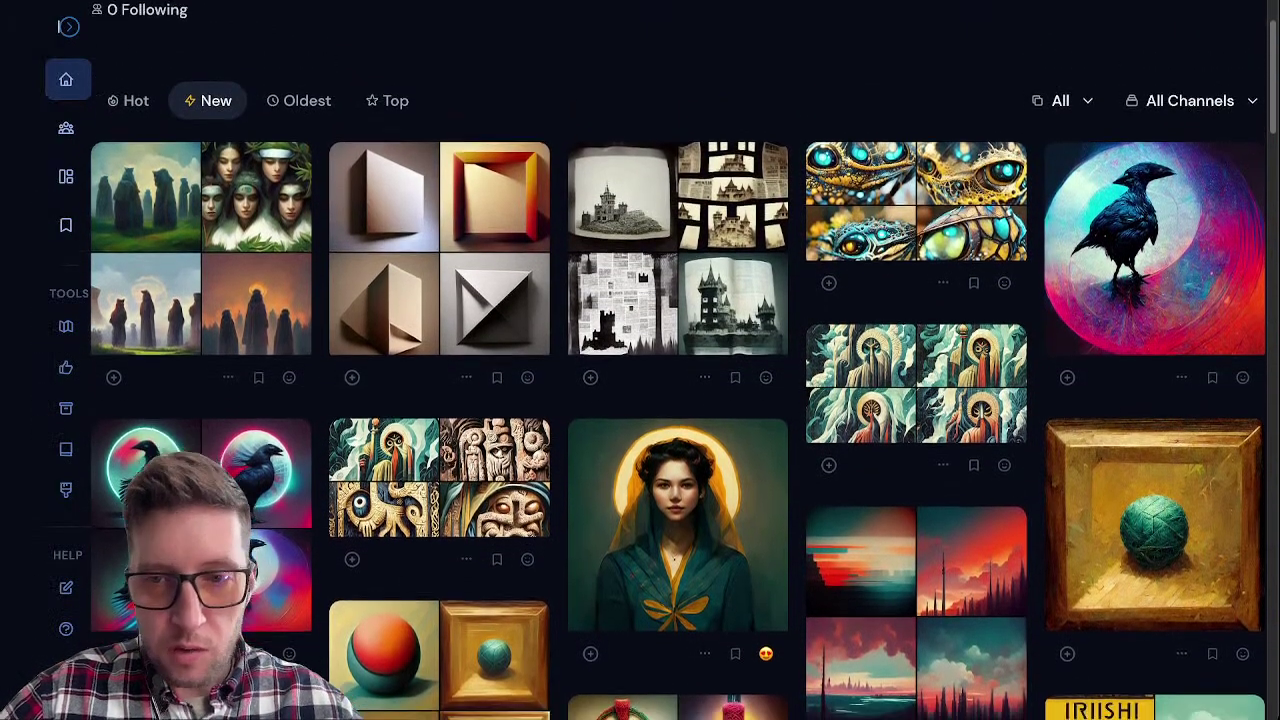
scroll(680, 400, down, 5)
scroll(680, 400, down, 1)
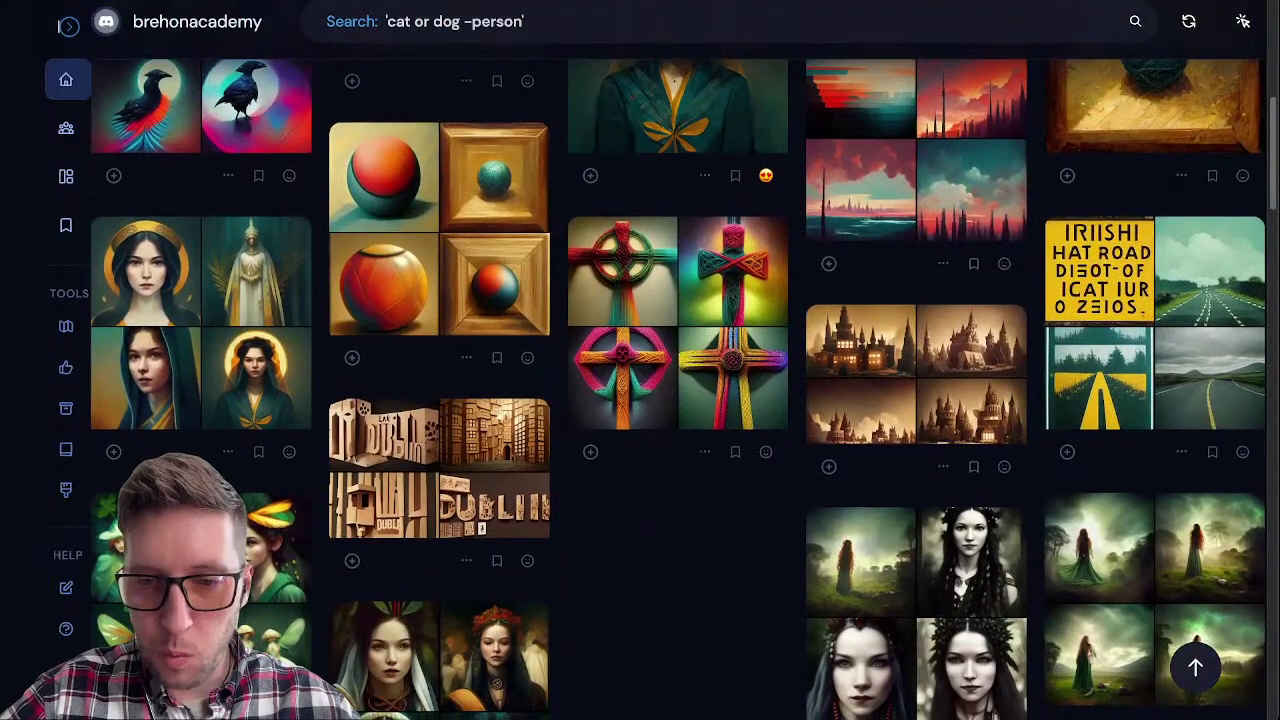
scroll(680, 400, down, 1)
scroll(340, 228, down, 3)
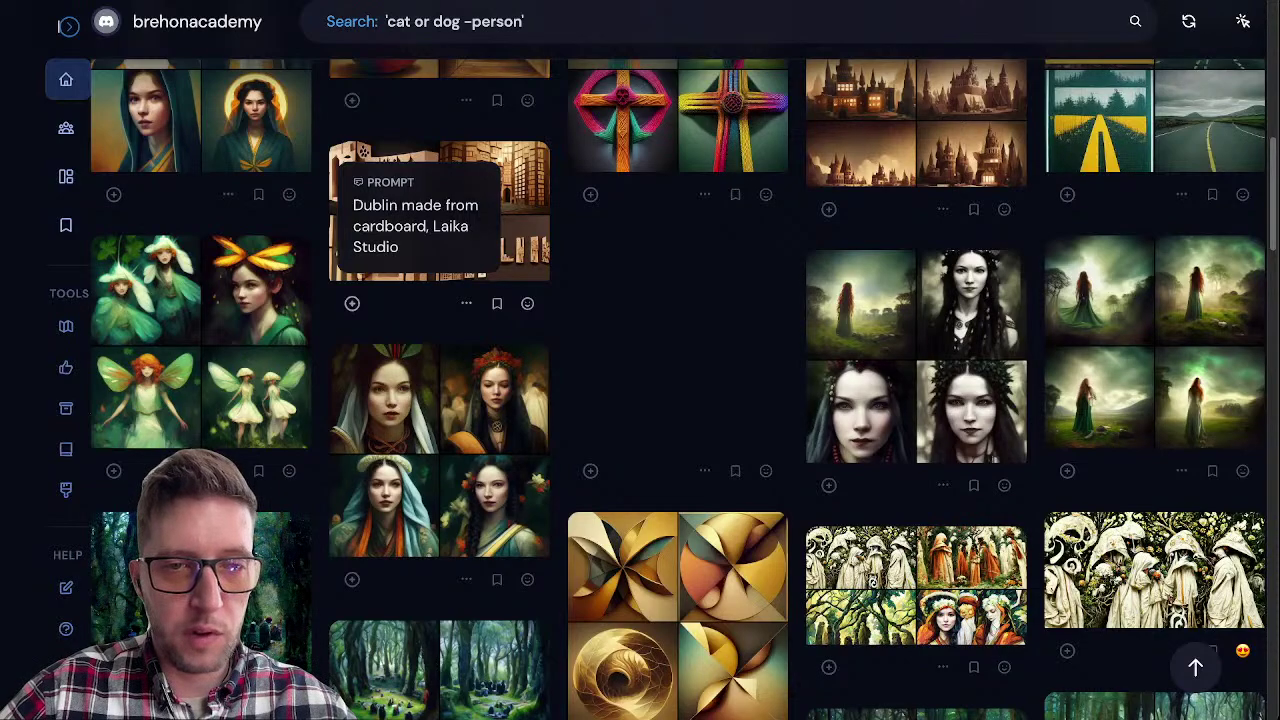
click(440, 210)
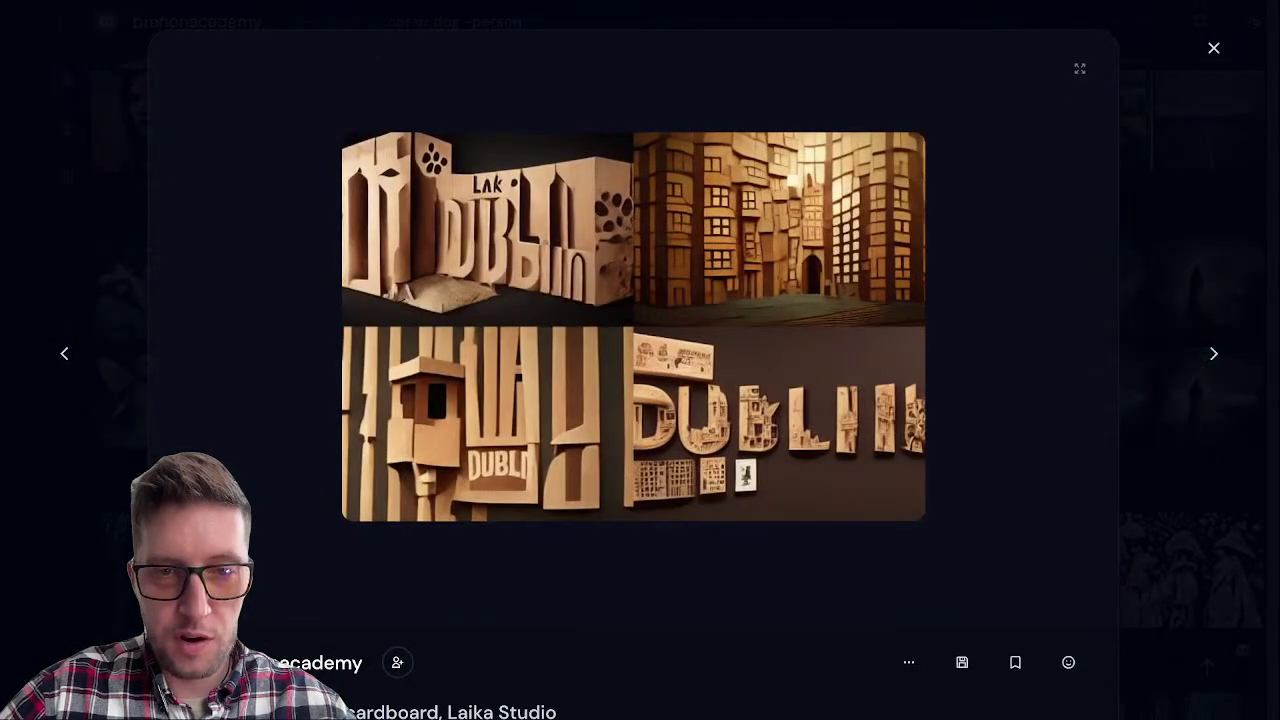
click(1213, 48)
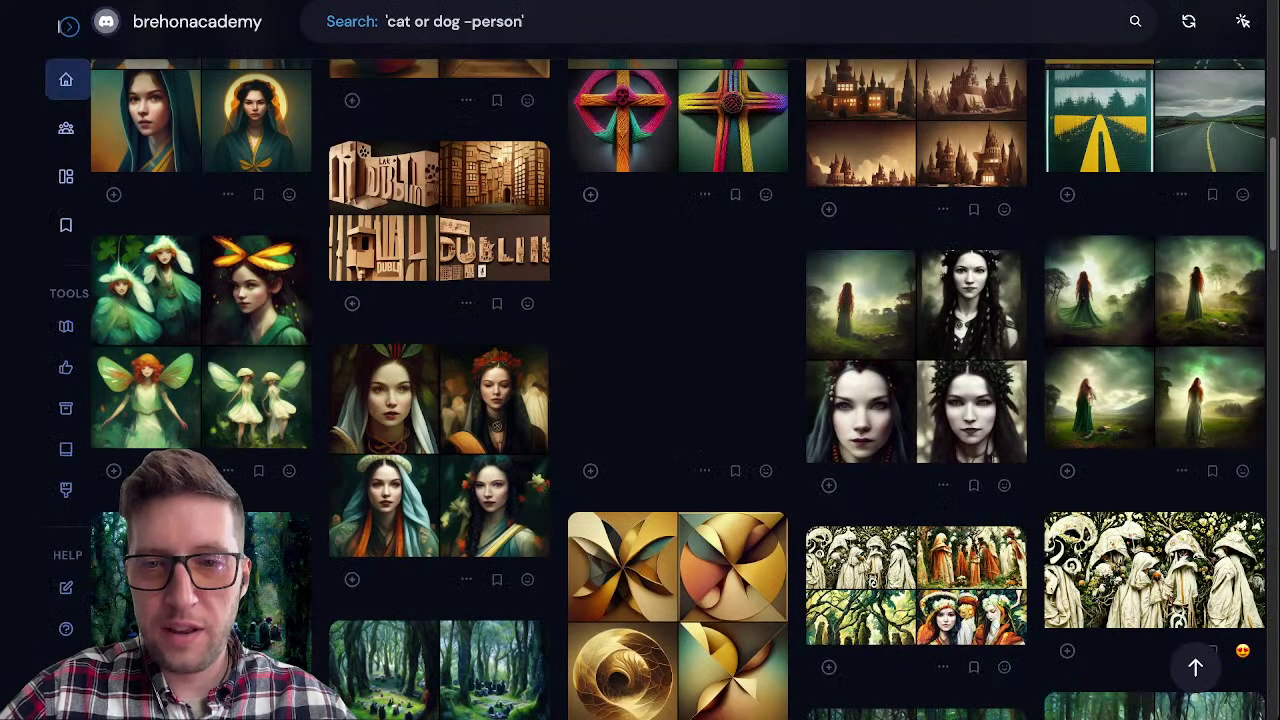
scroll(680, 250, down, 2)
scroll(680, 390, down, 1)
scroll(680, 390, up, 10)
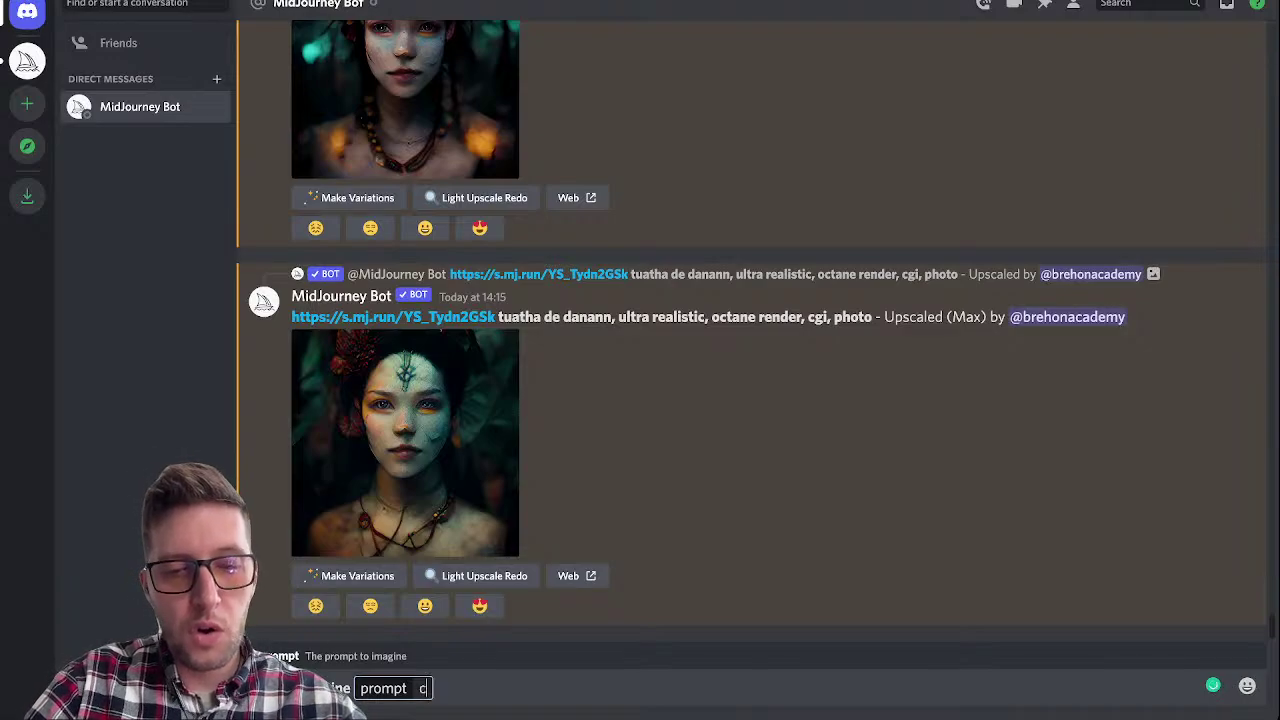
Step: In Discord's MidJourney Bot chat, enter the imagine prompt "crom dubh, pagan idol worship, ancient ireland," without sending it
text(crom dubh)
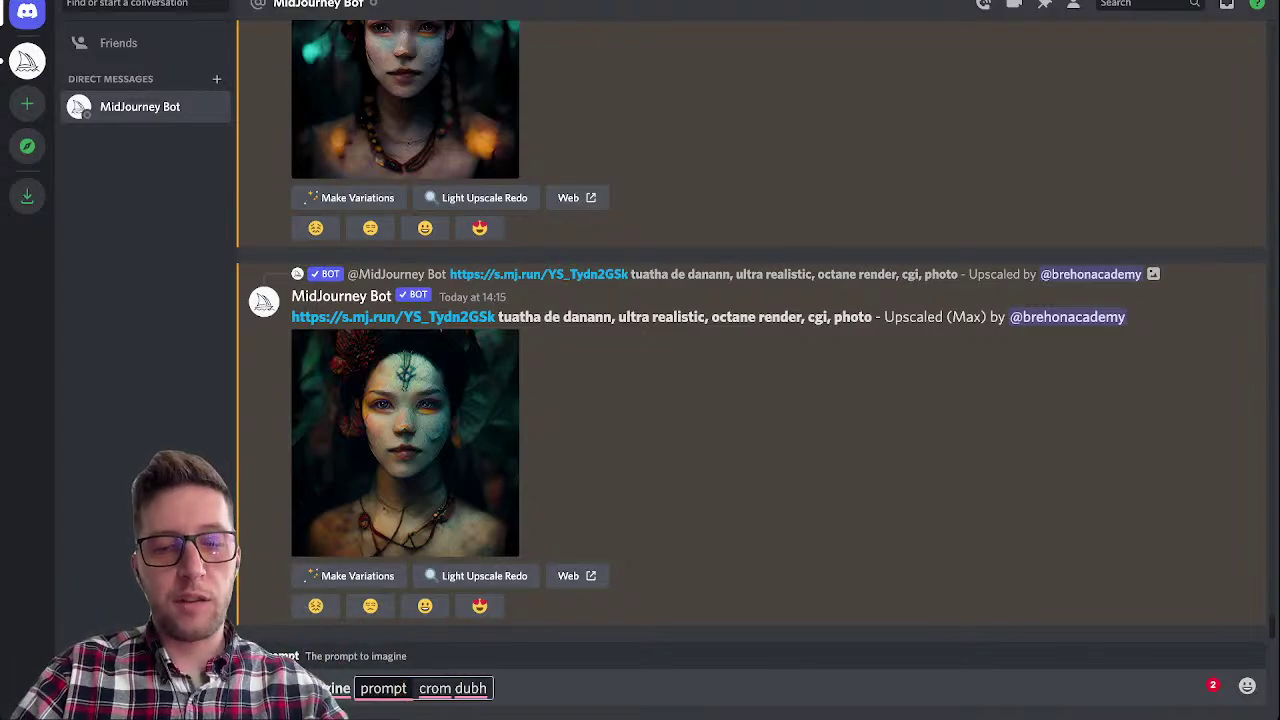
text(,)
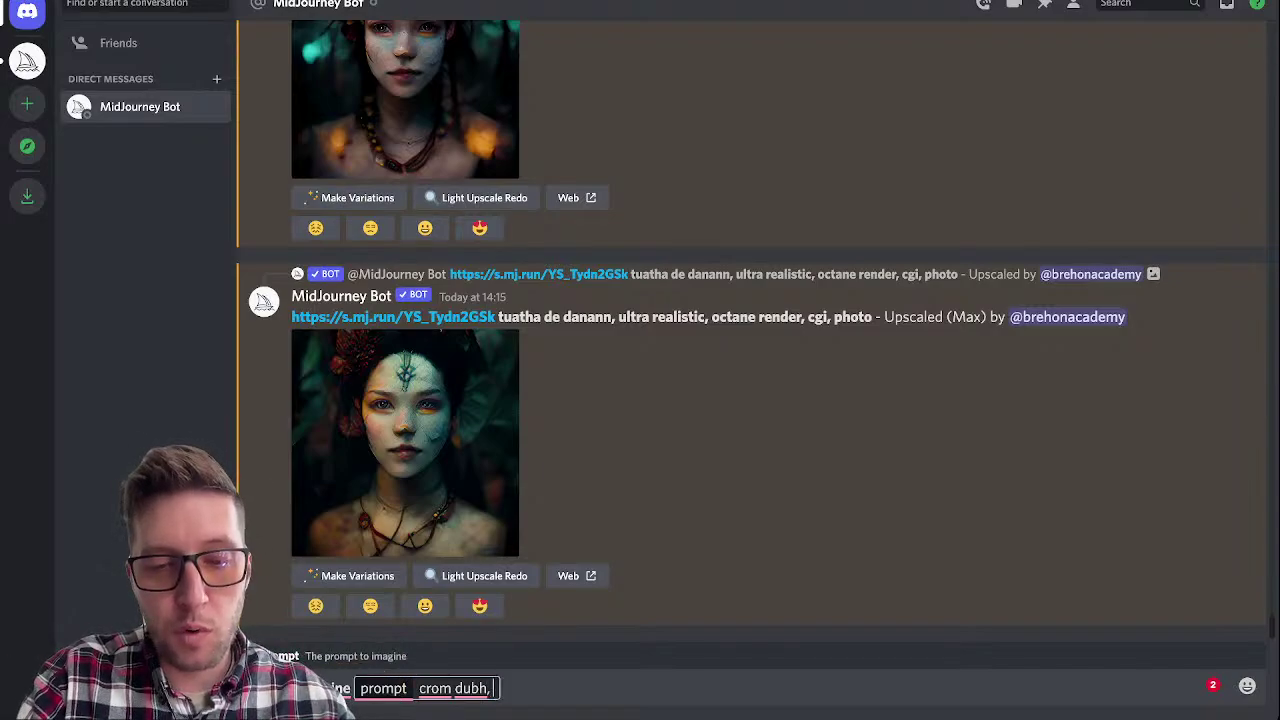
text( pa)
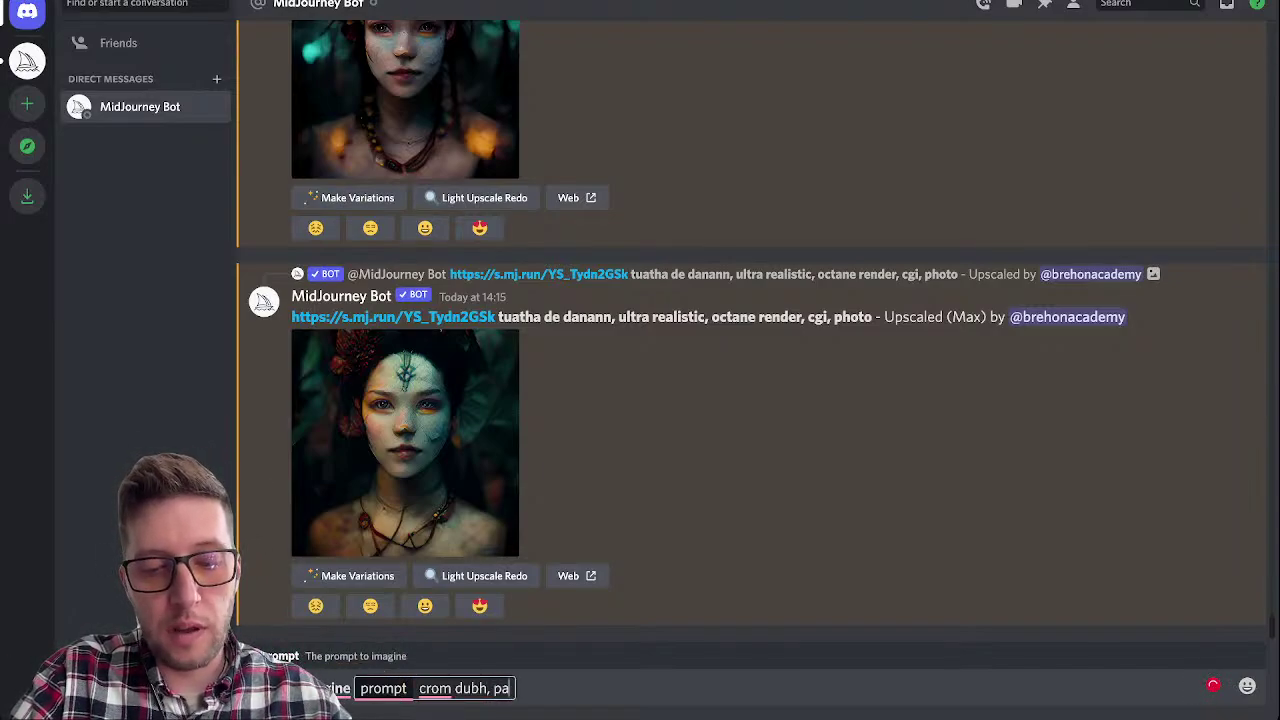
text(gan id)
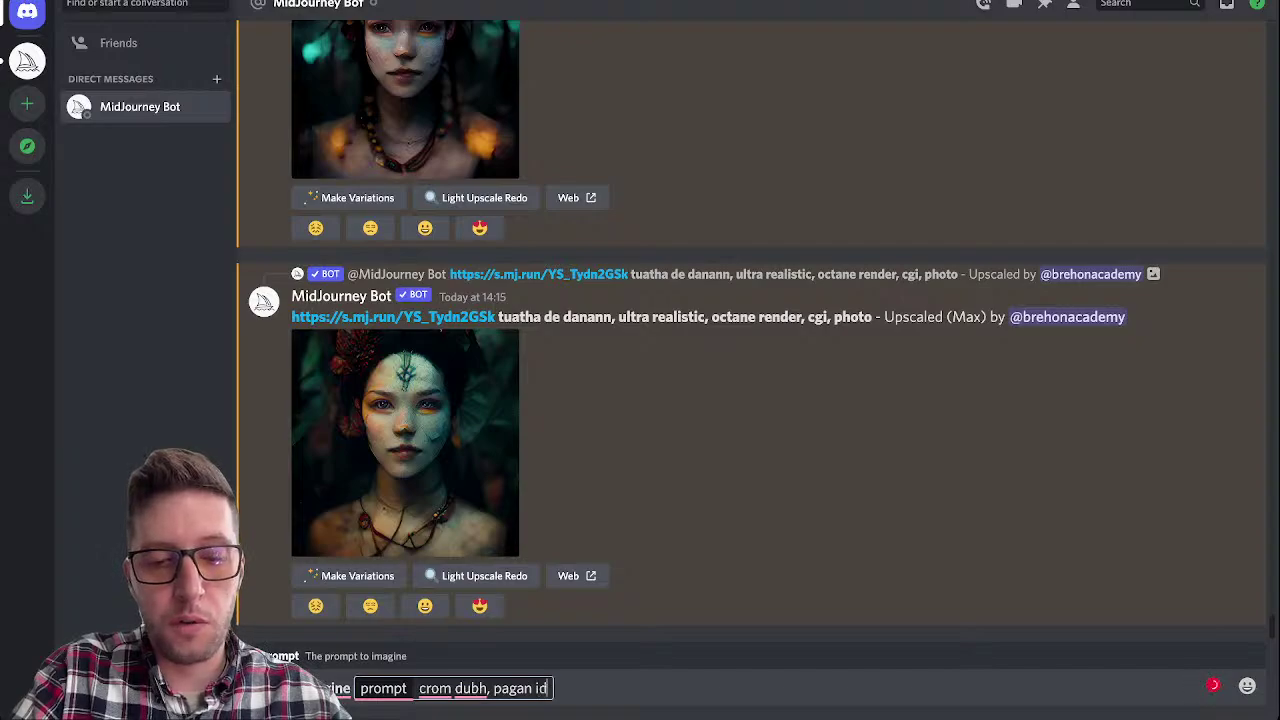
text(ol wor)
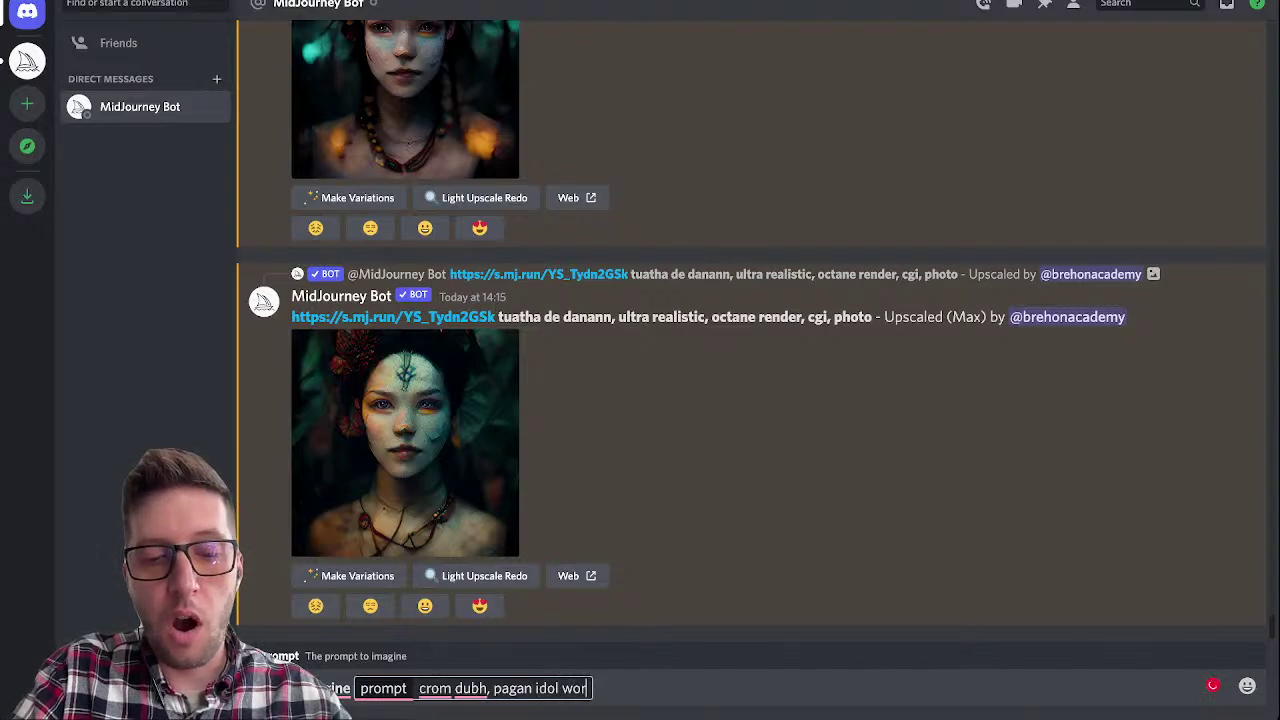
text(ship, ancient )
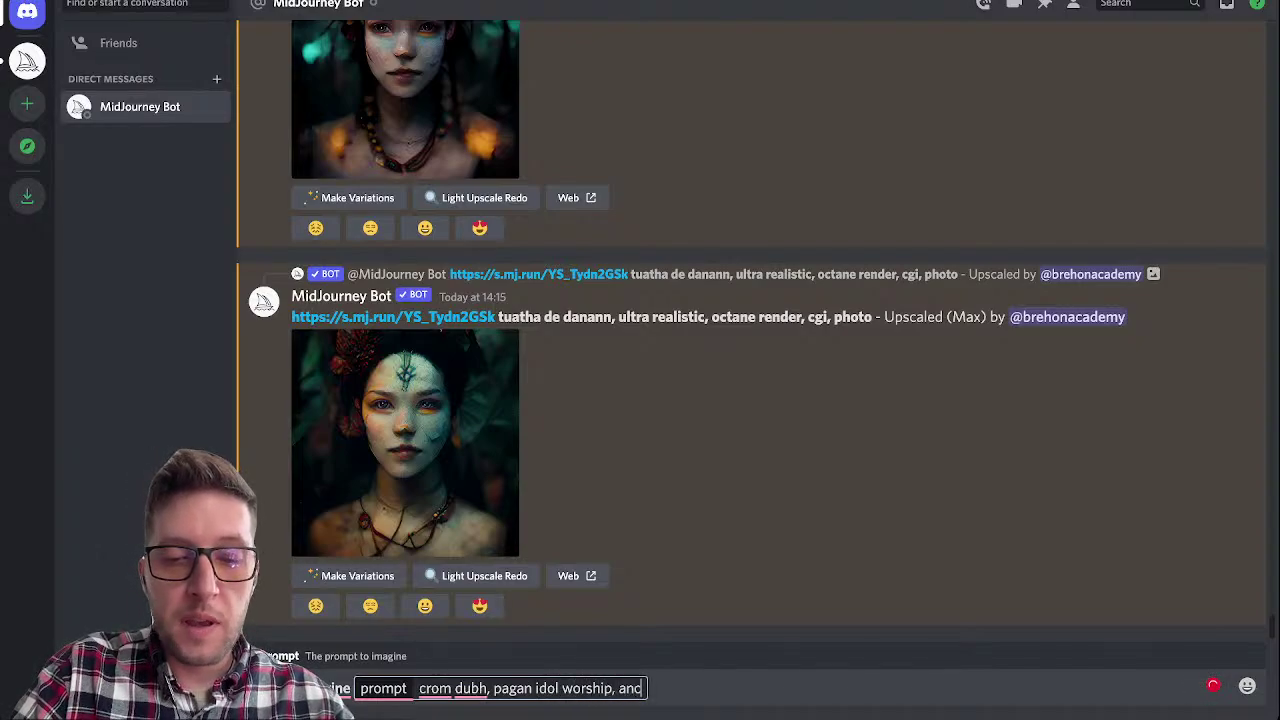
text(ireland,)
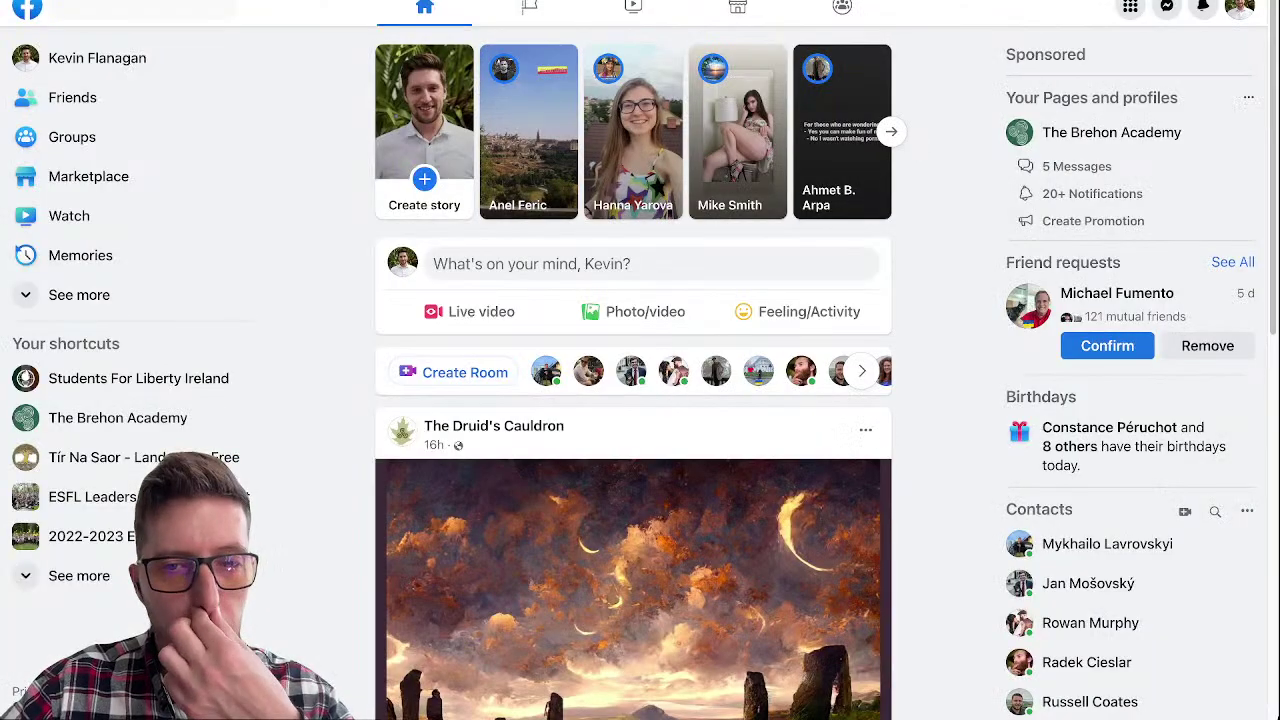
Step: Switch to Facebook, open The Brehon Academy page from the shortcuts, and look through its posts of AI-generated art
scroll(633, 480, down, 2)
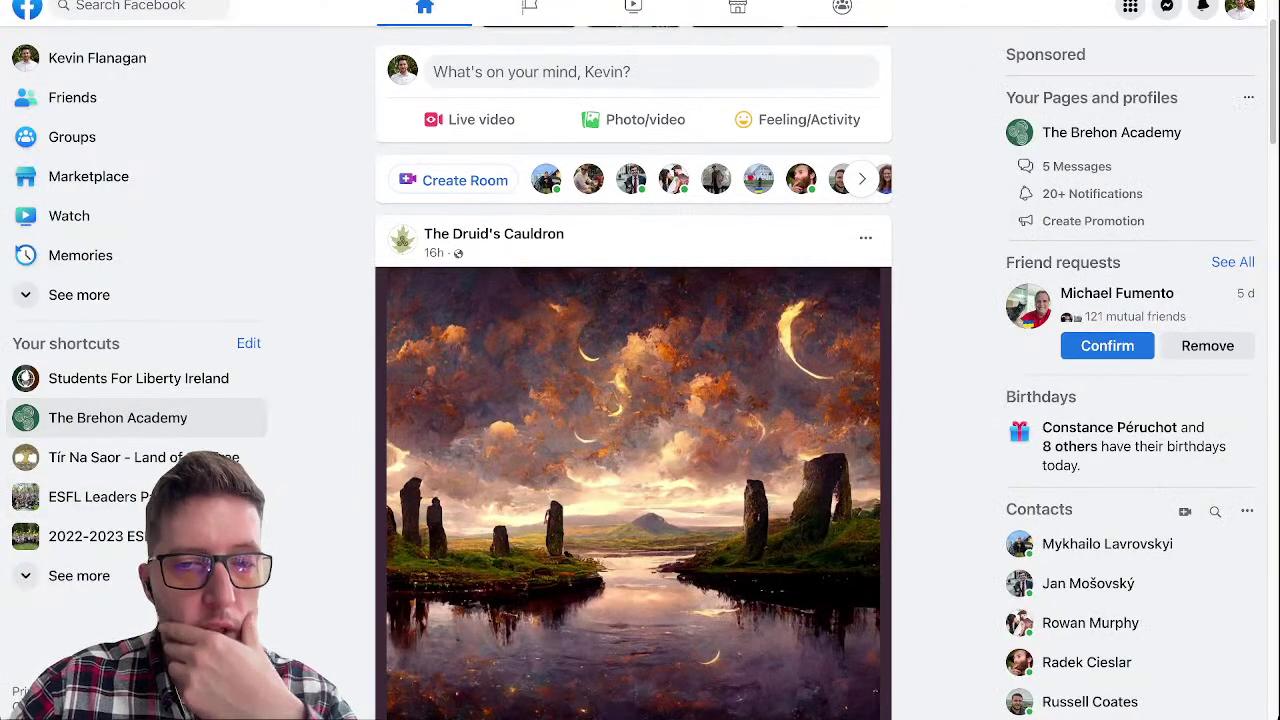
click(117, 417)
scroll(770, 400, down, 1)
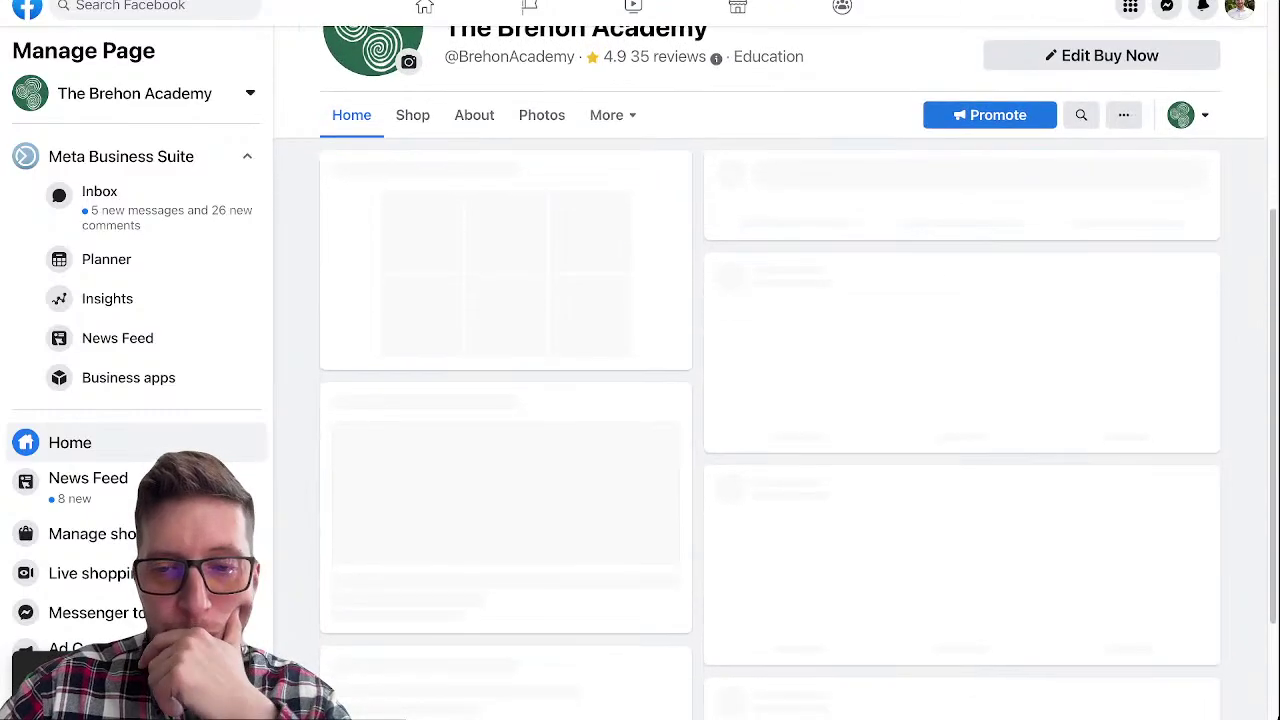
scroll(770, 400, down, 8)
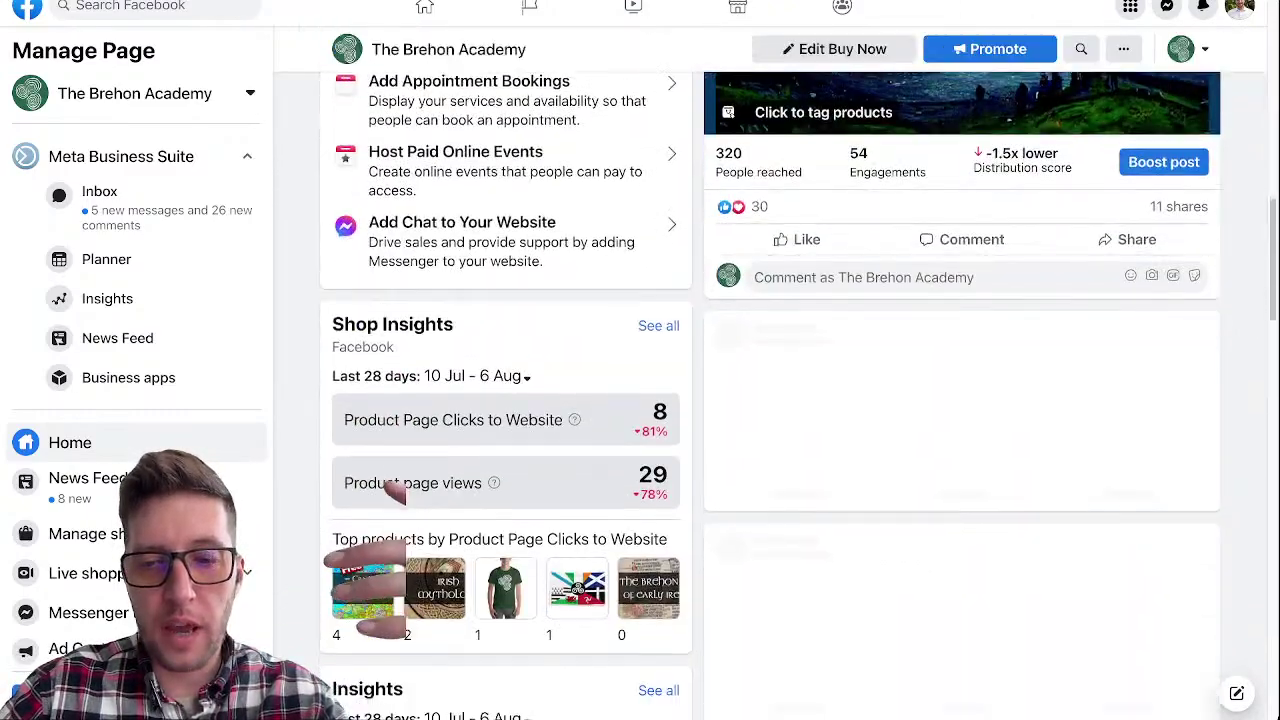
scroll(770, 400, down, 11)
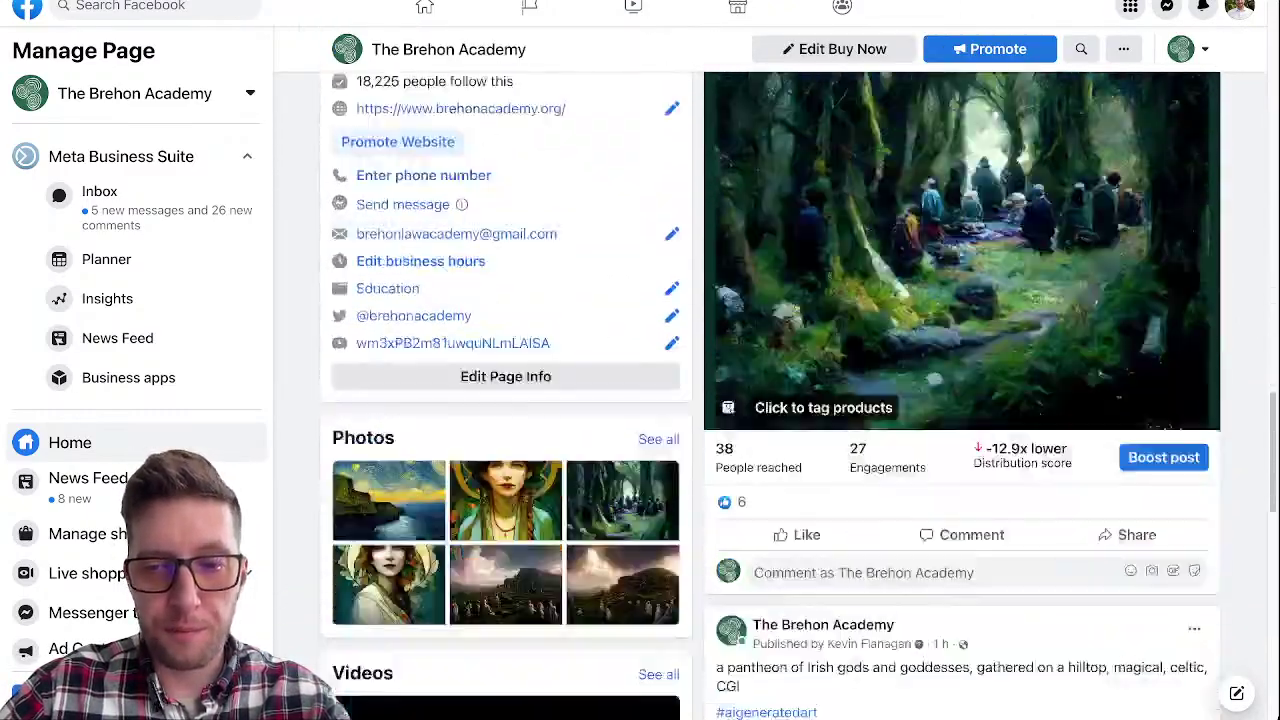
scroll(770, 400, down, 12)
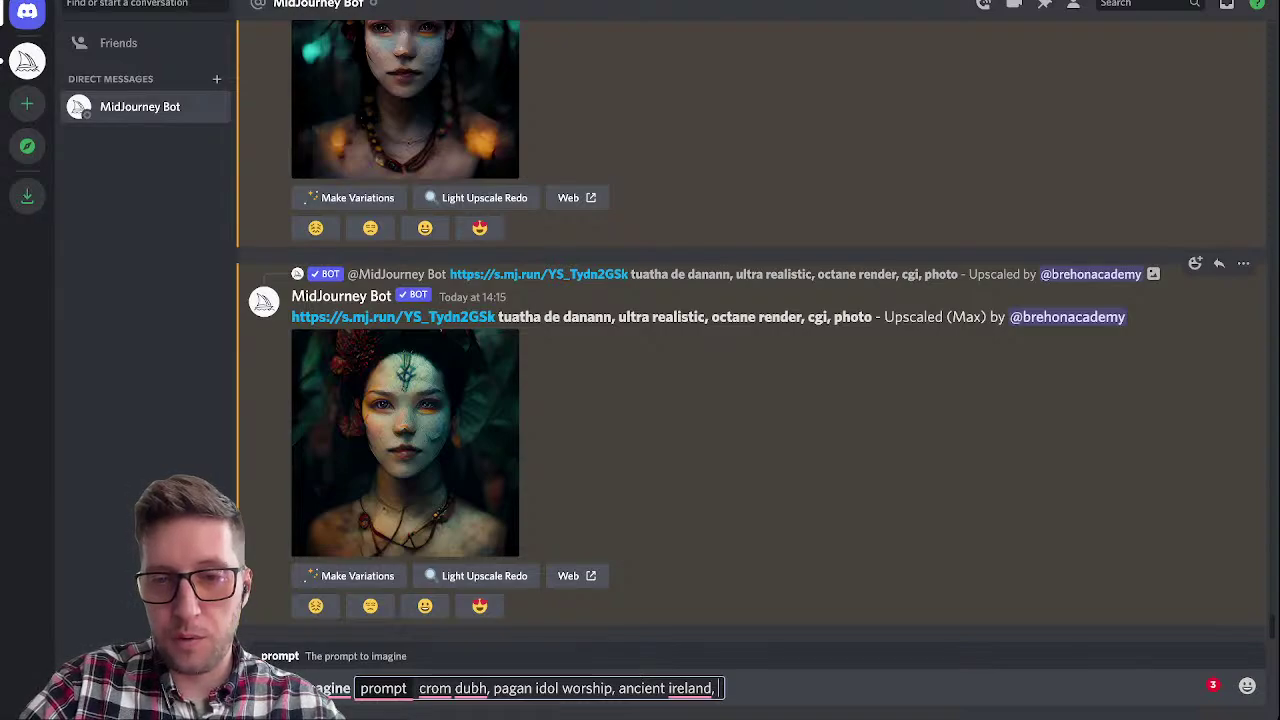
Step: Return to Discord's MidJourney Bot chat and continue the imagine prompt with "ultra"
text(ultra)
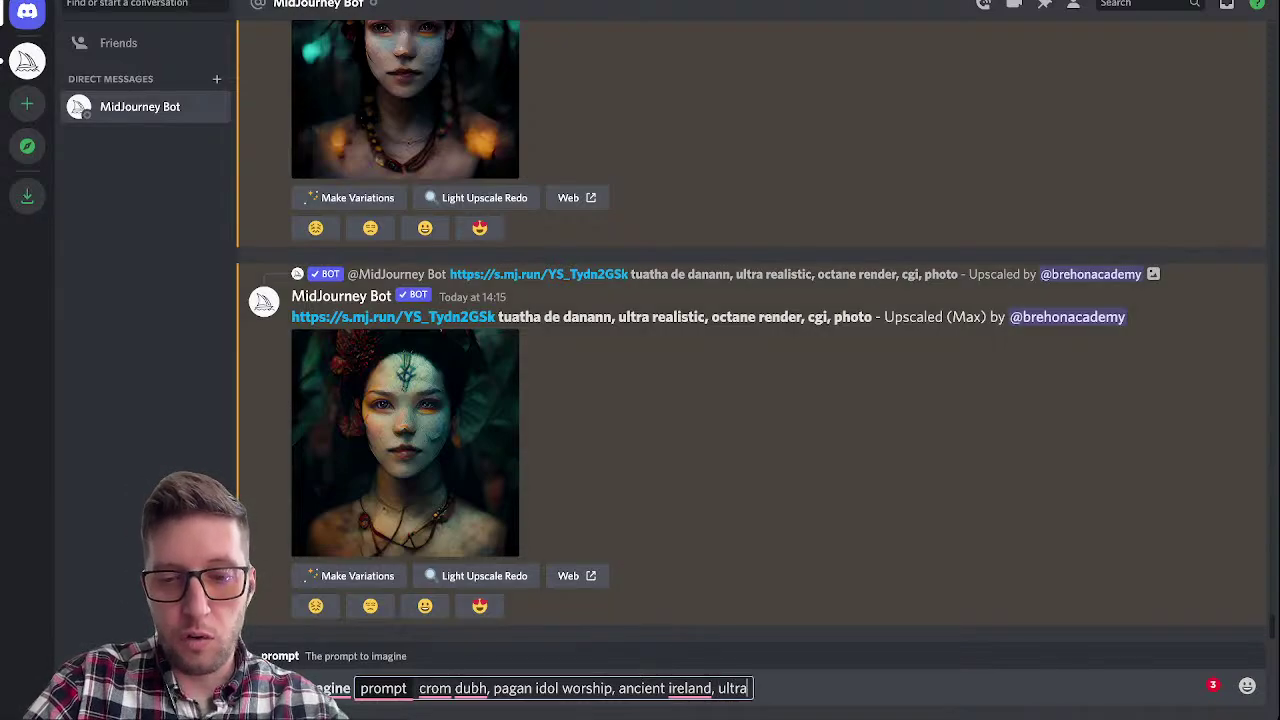
Step: Complete the crom dubh image prompt with "ultra realistic, cgi, minimalist" after "ancient ireland" and submit it
text( realistic, )
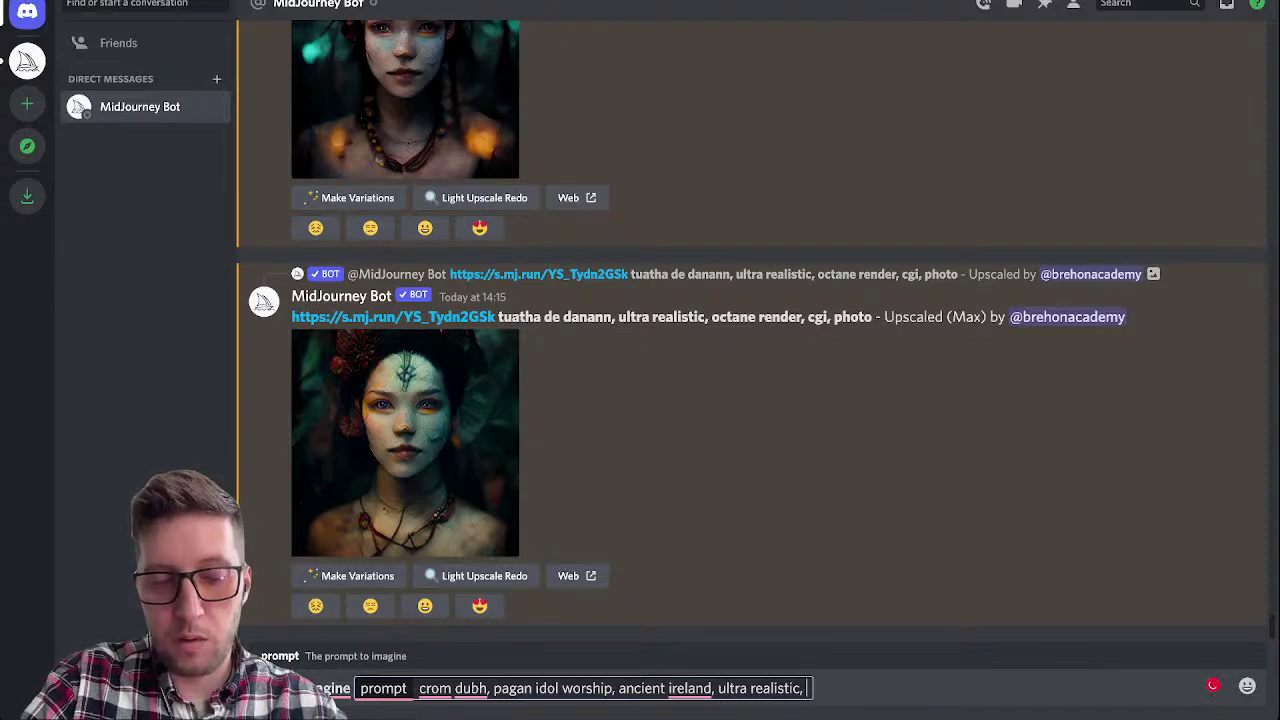
text(cgi, )
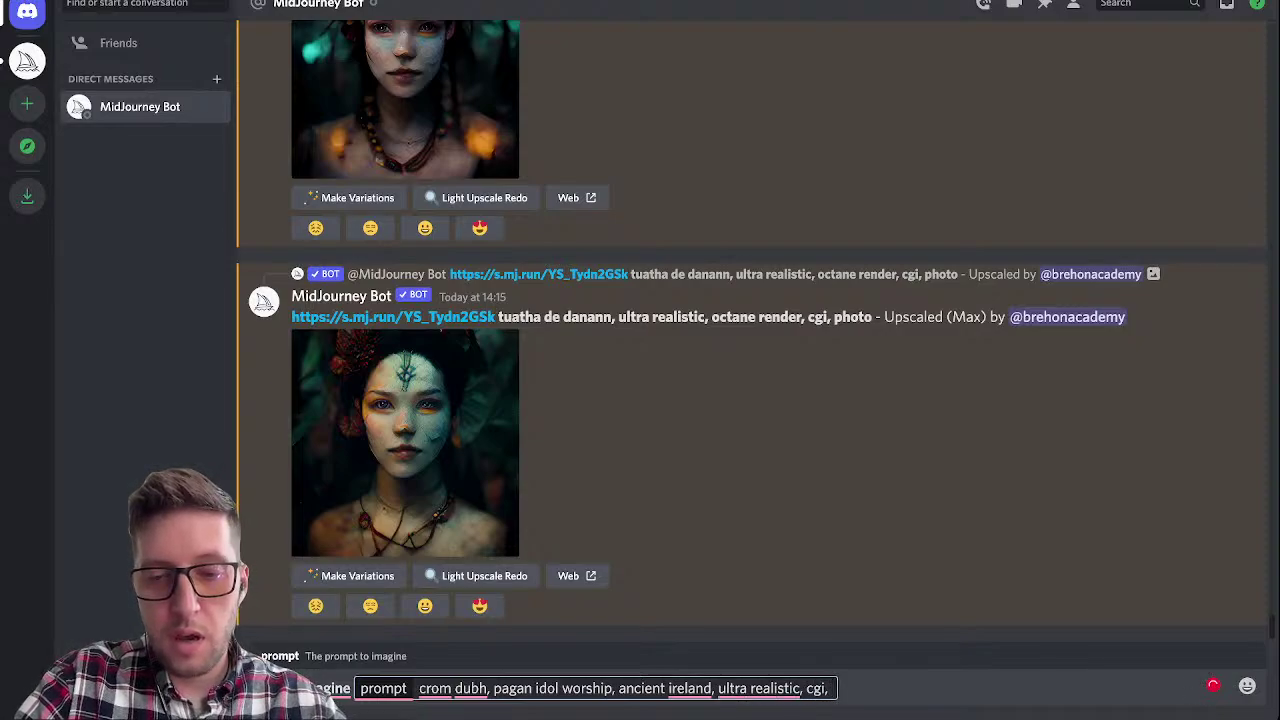
text(mini)
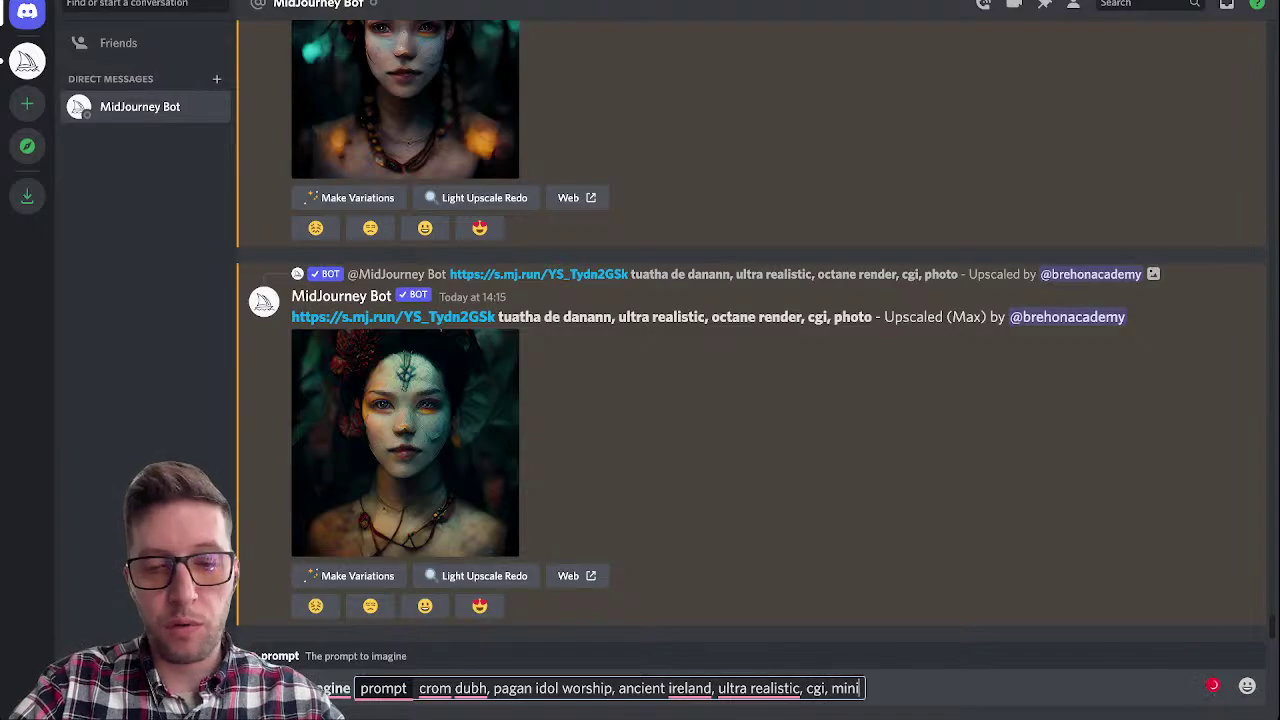
text(malist)
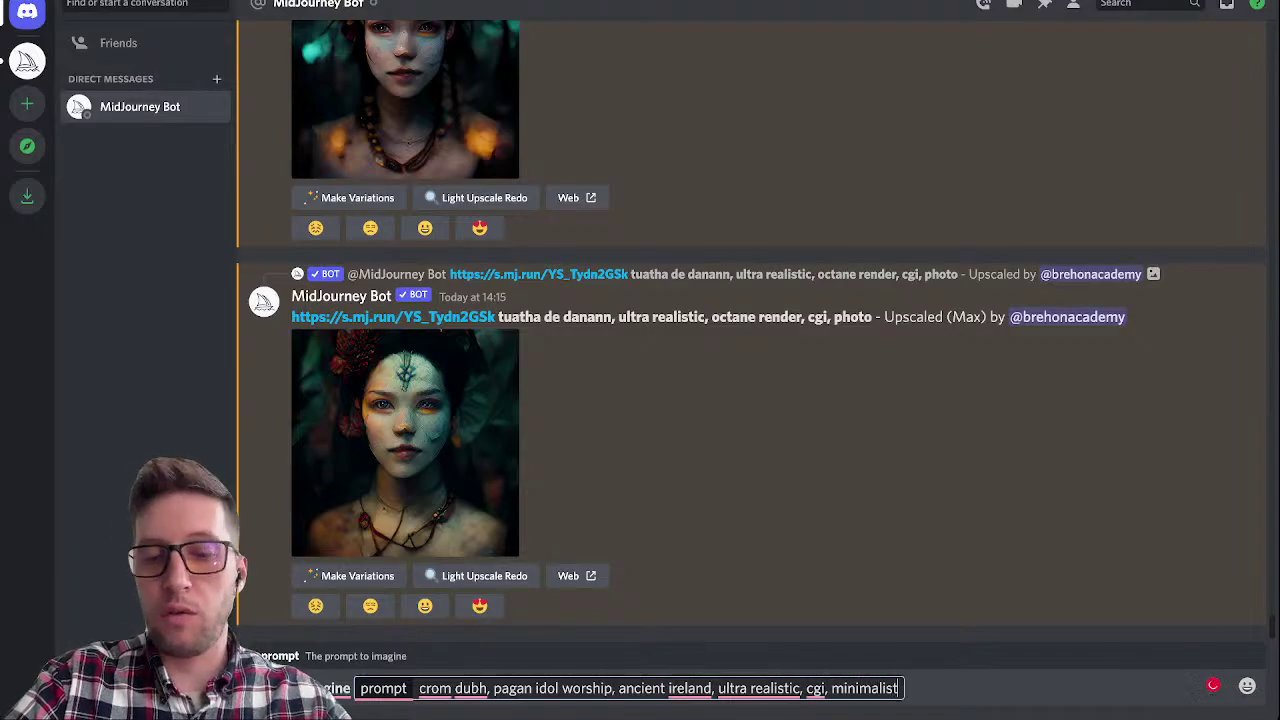
key(Return)
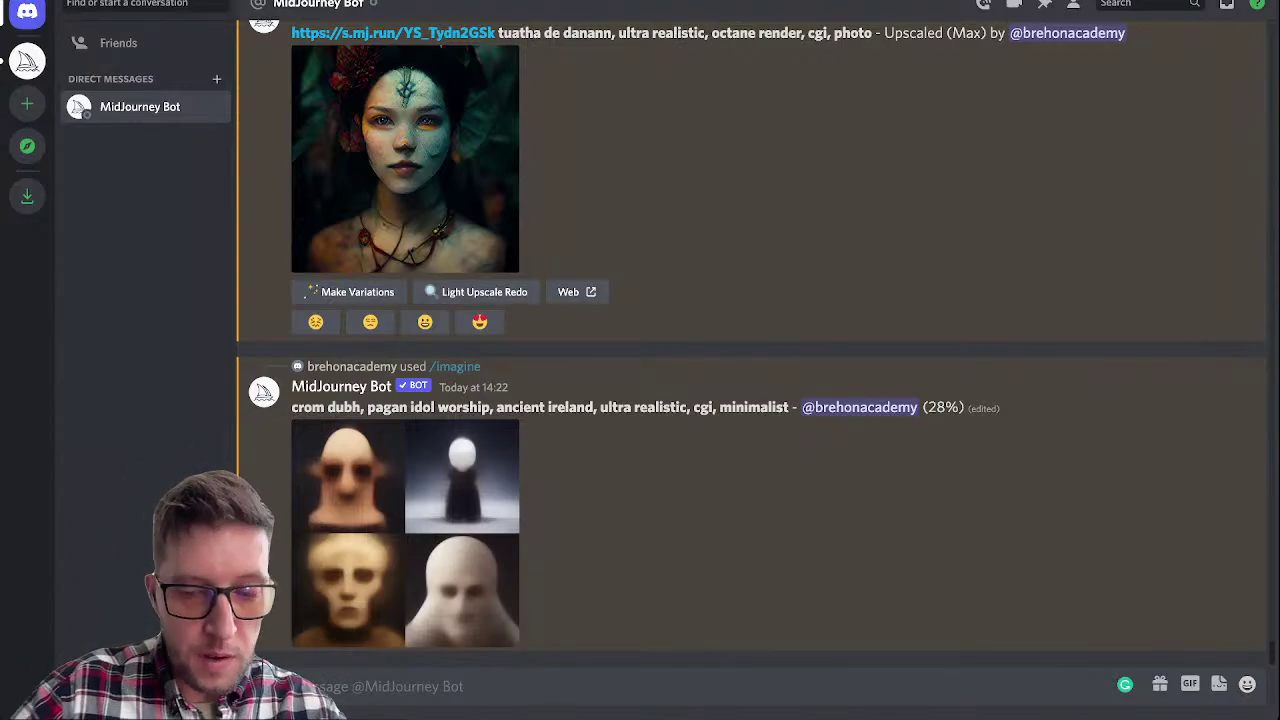
Step: Generate a new set of images with the imagine command from the prompt "irish"
text(/imagine)
key(Tab)
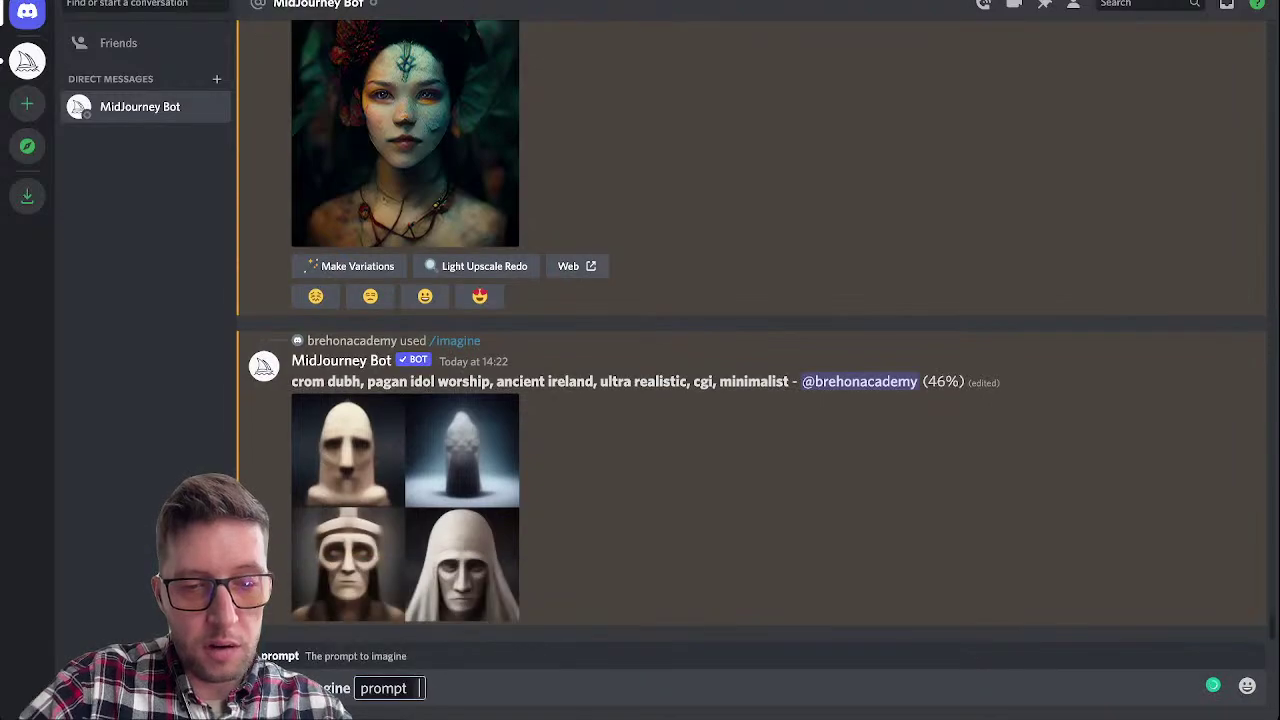
text(irish)
key(Return)
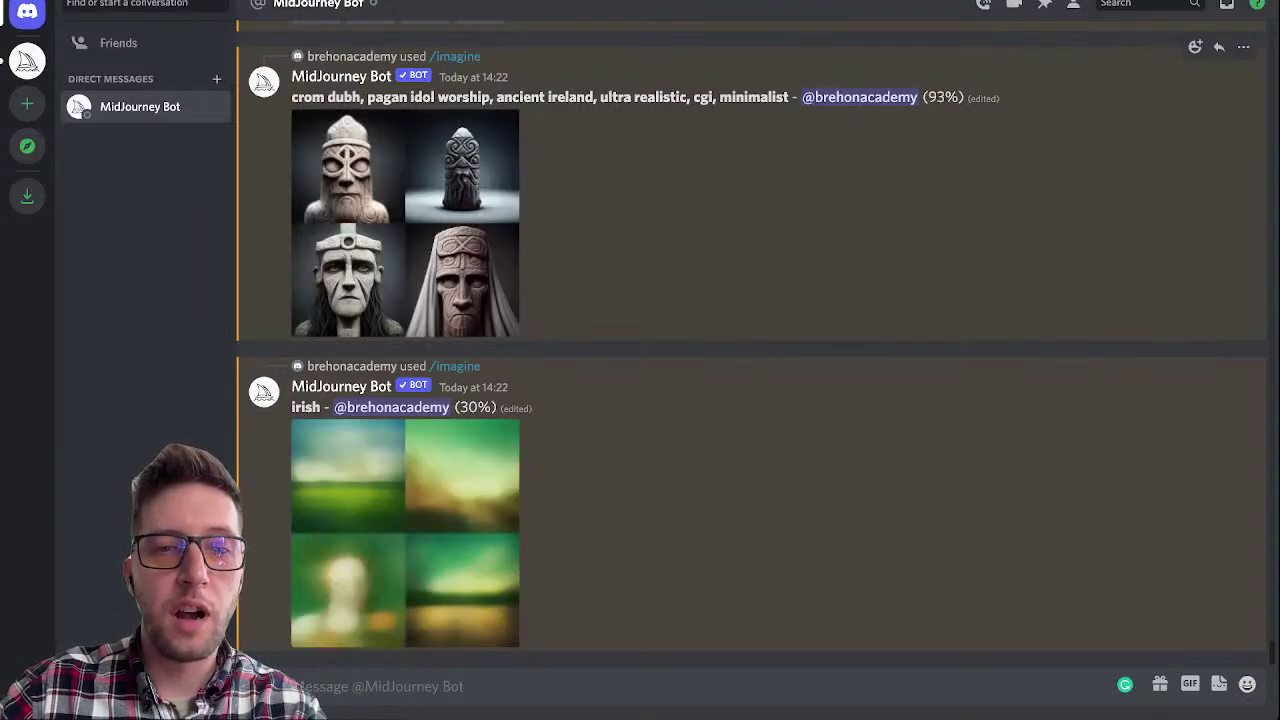
Step: View the crom dubh and irish image grids enlarged, and generate variations of the third irish image
click(405, 222)
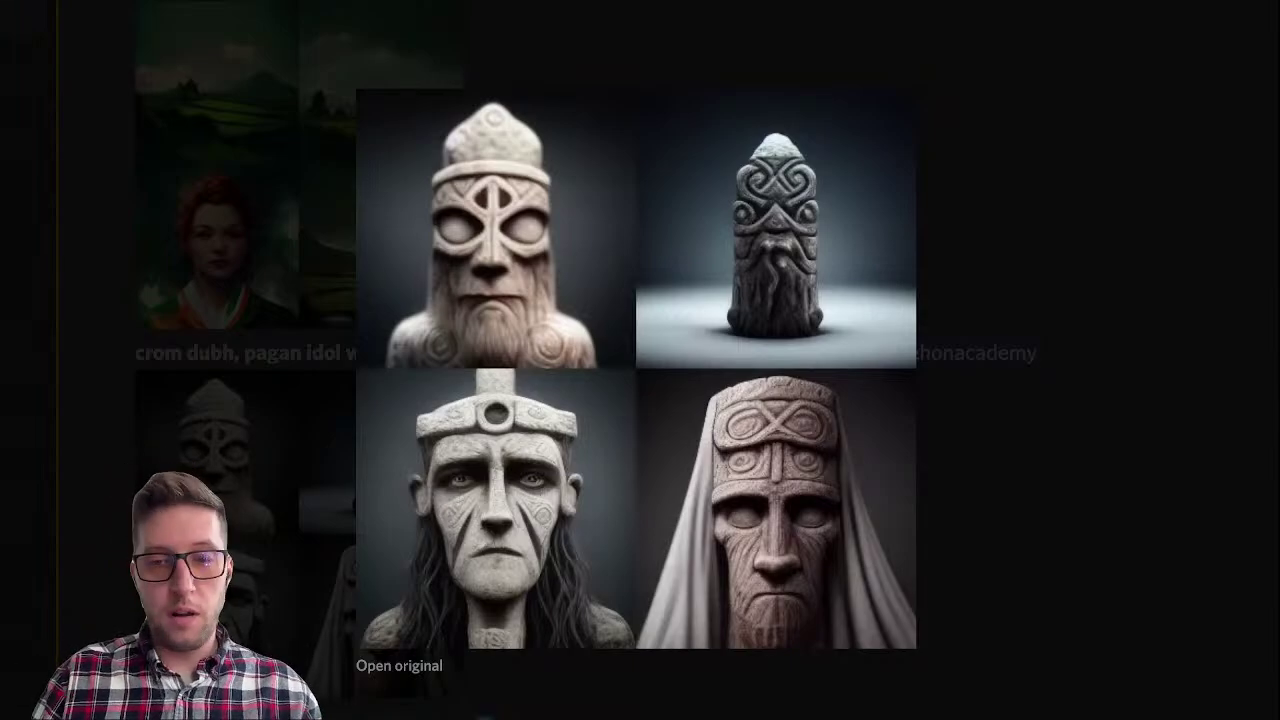
key(Escape)
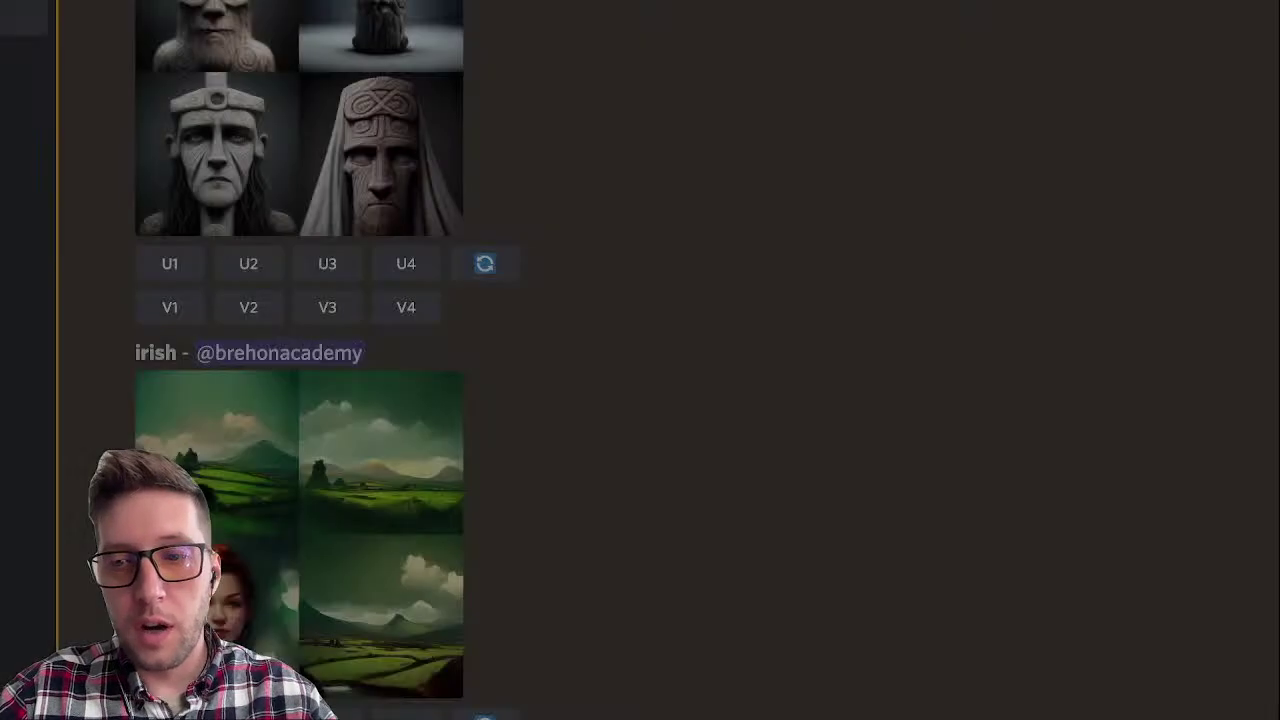
scroll(300, 360, down, 3)
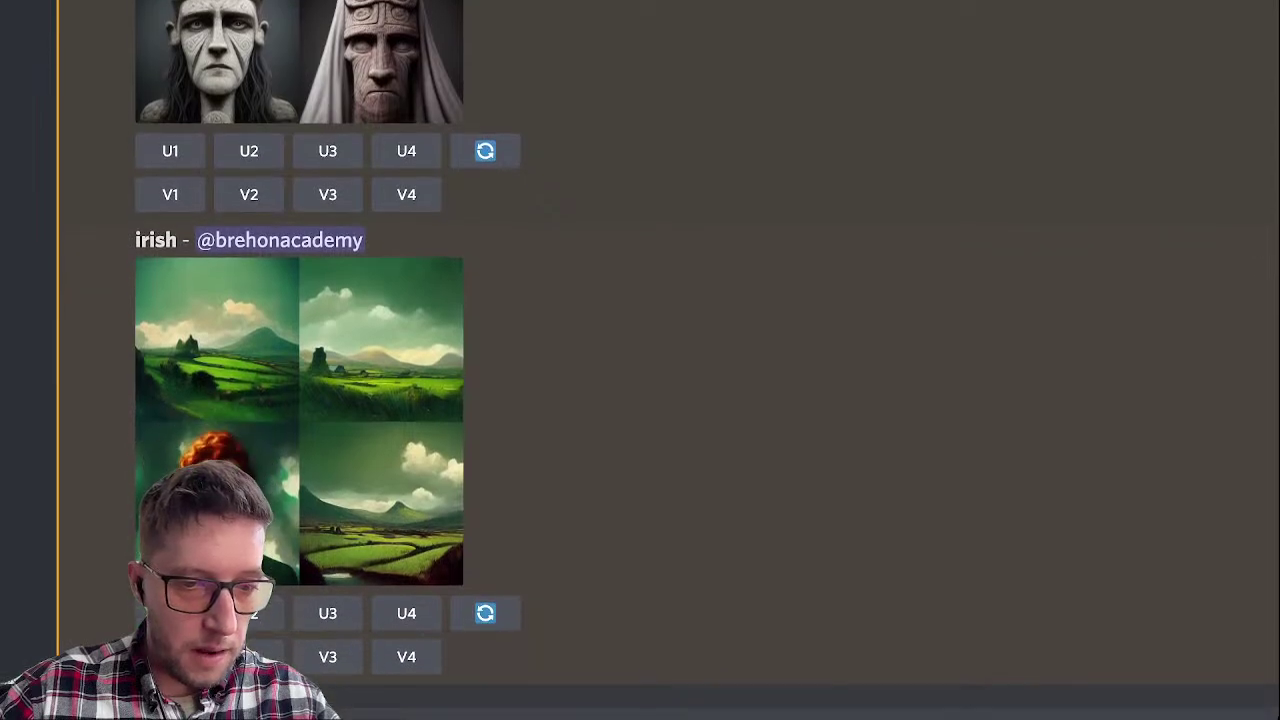
click(299, 356)
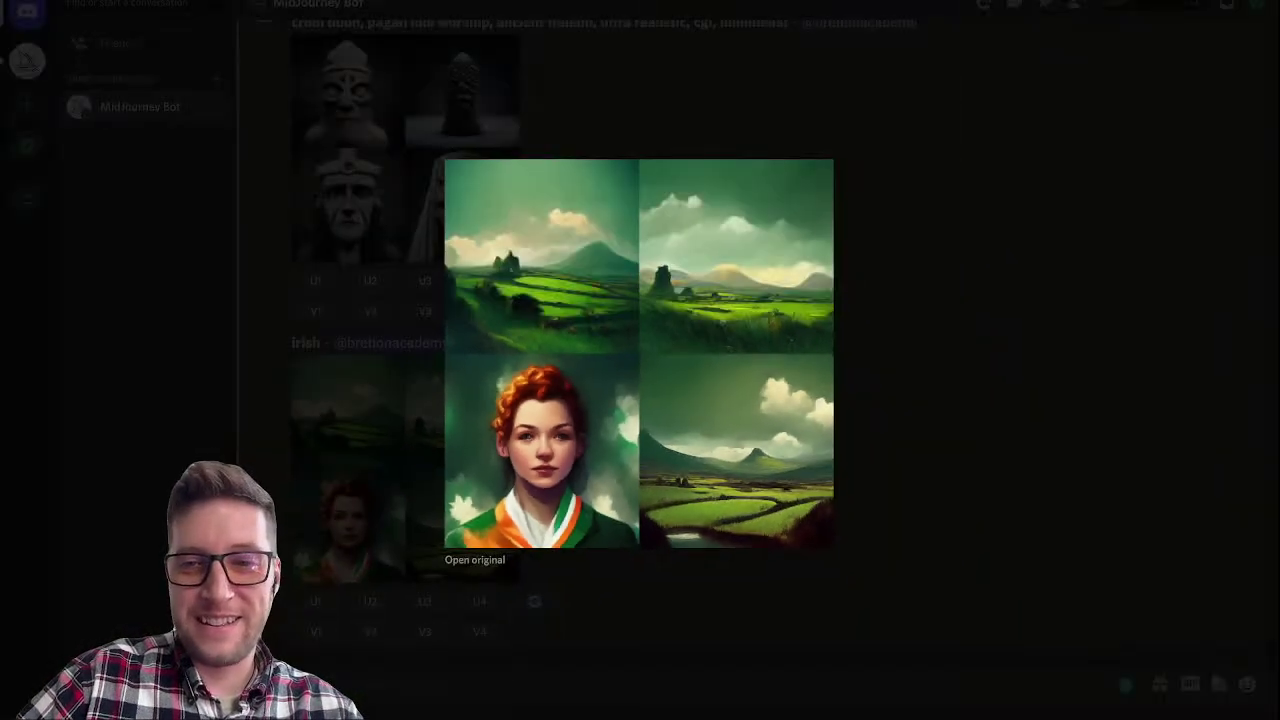
key(Escape)
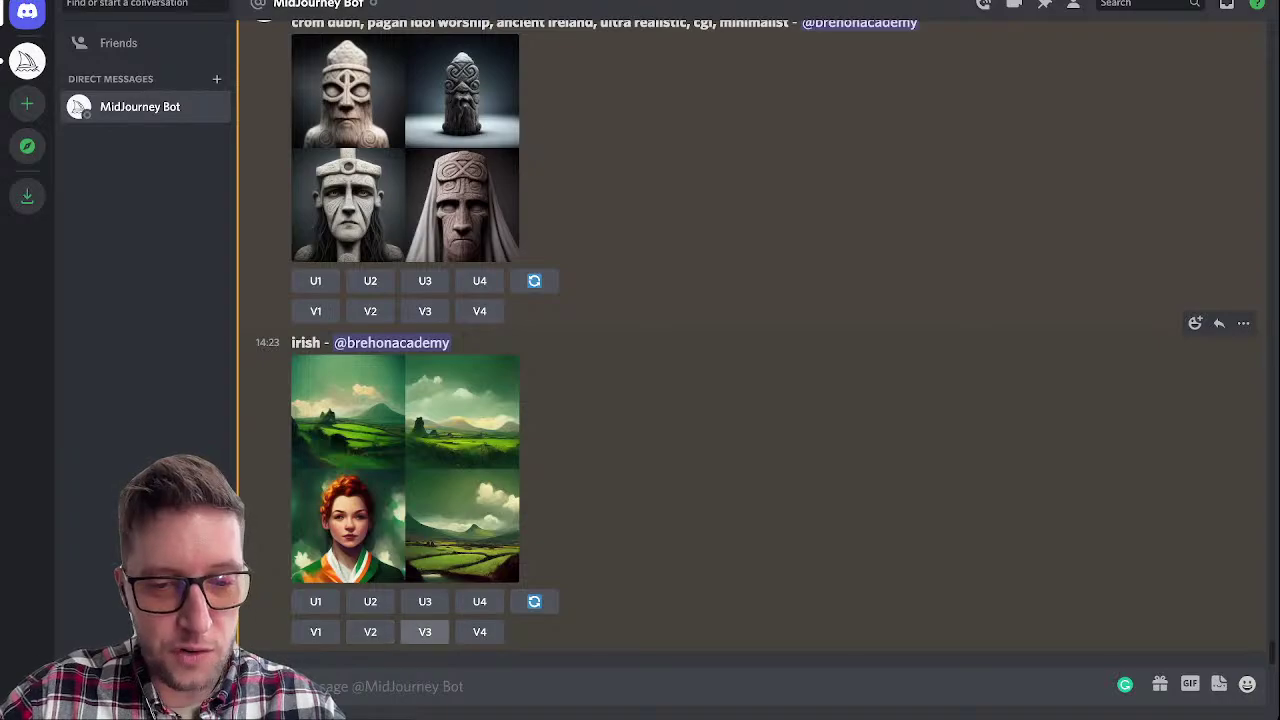
click(425, 631)
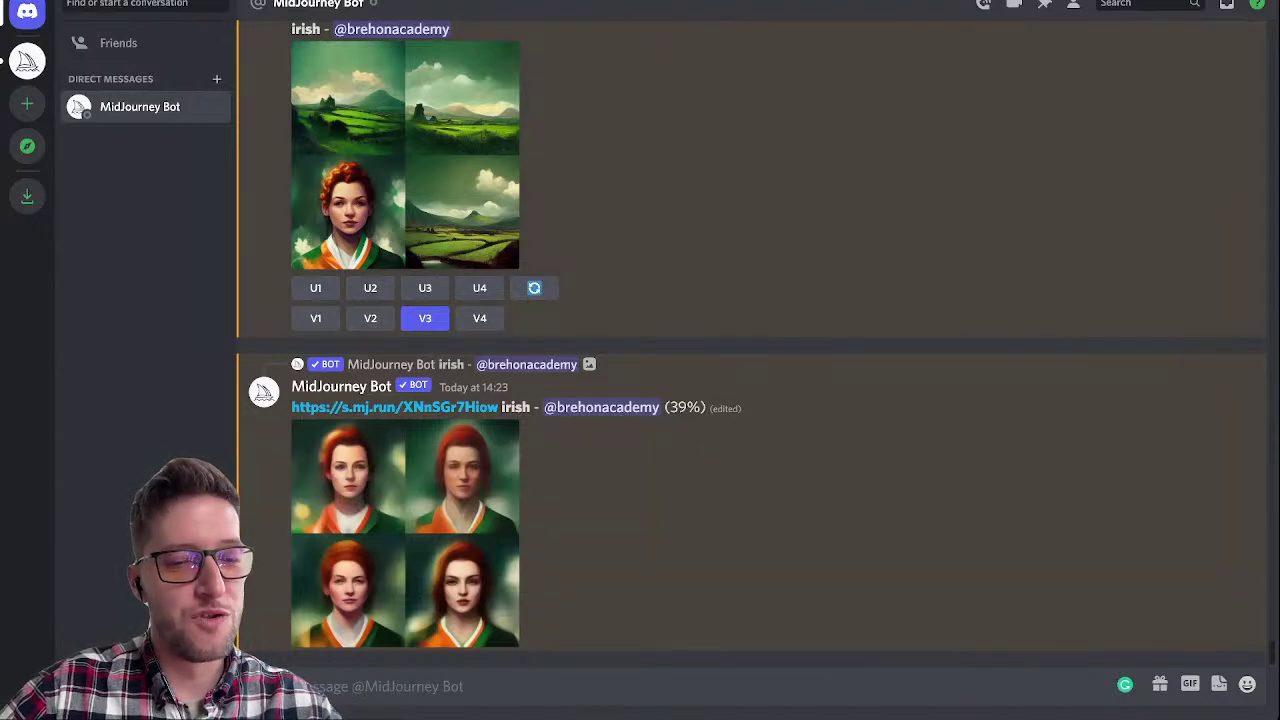
Step: Generate a new set of images with the imagine command from the prompt "what's the craic"
text(/imagine)
key(Tab)
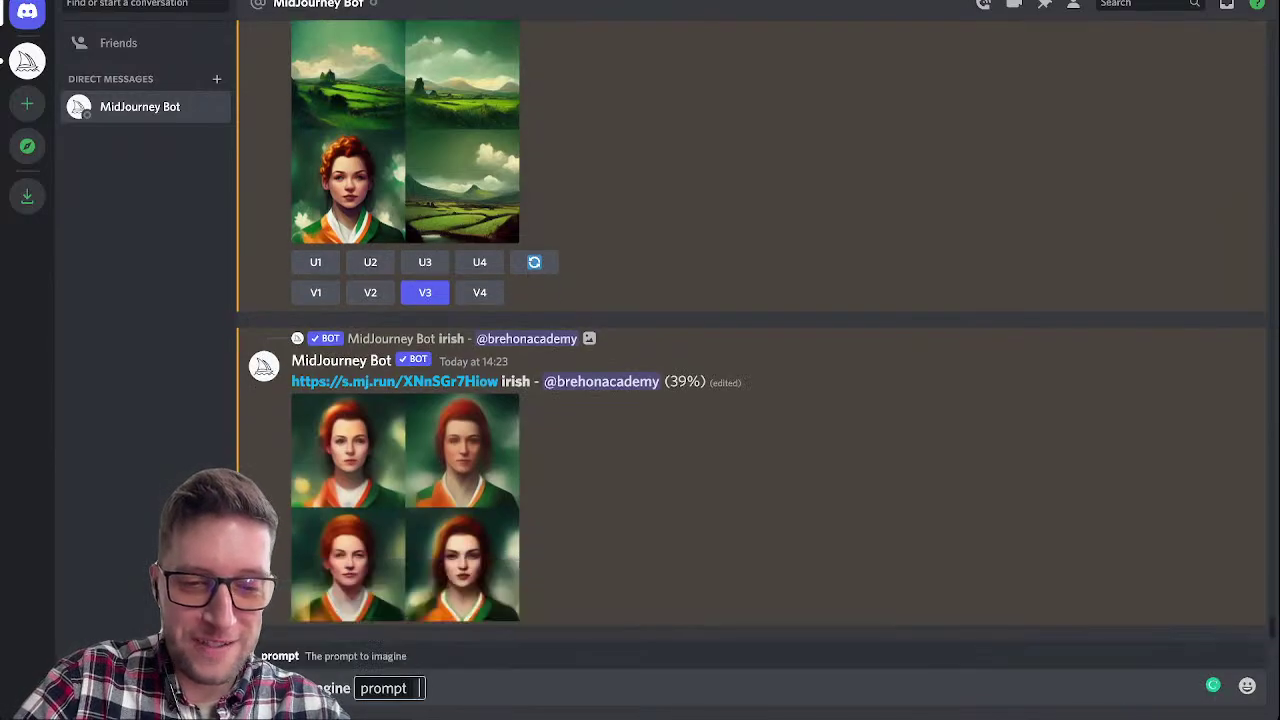
text(what's the)
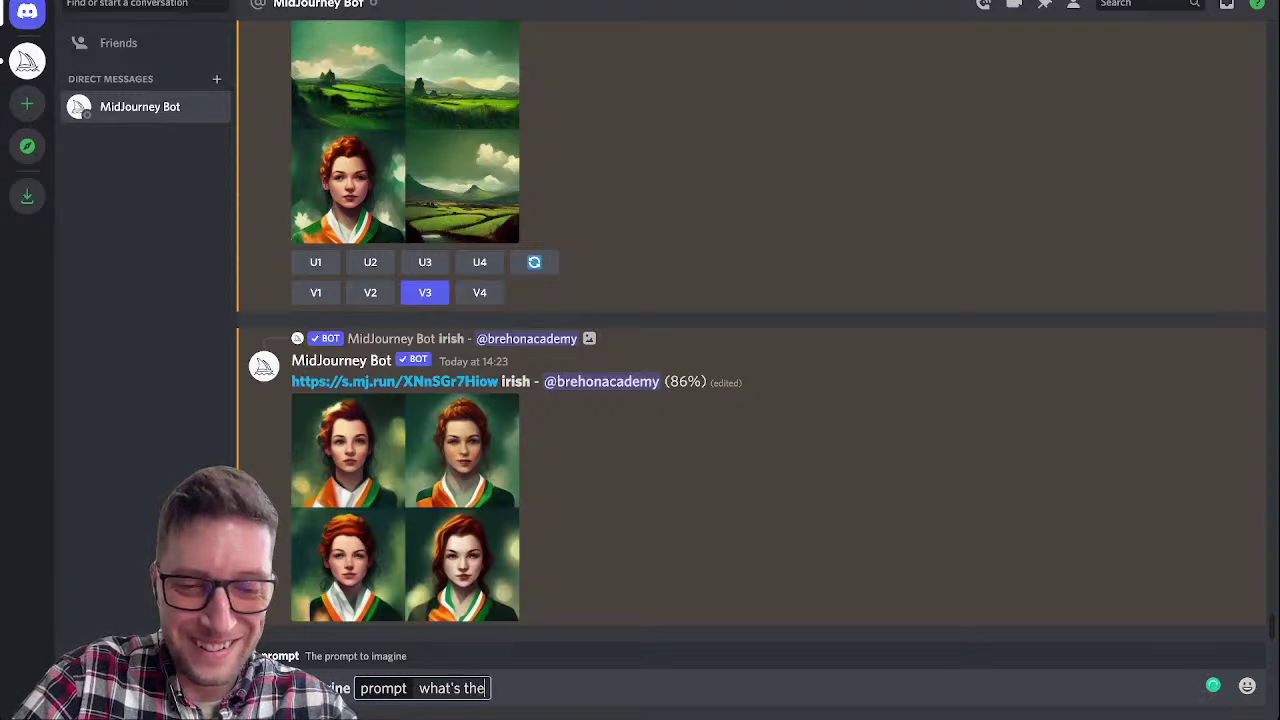
text( craic)
key(Return)
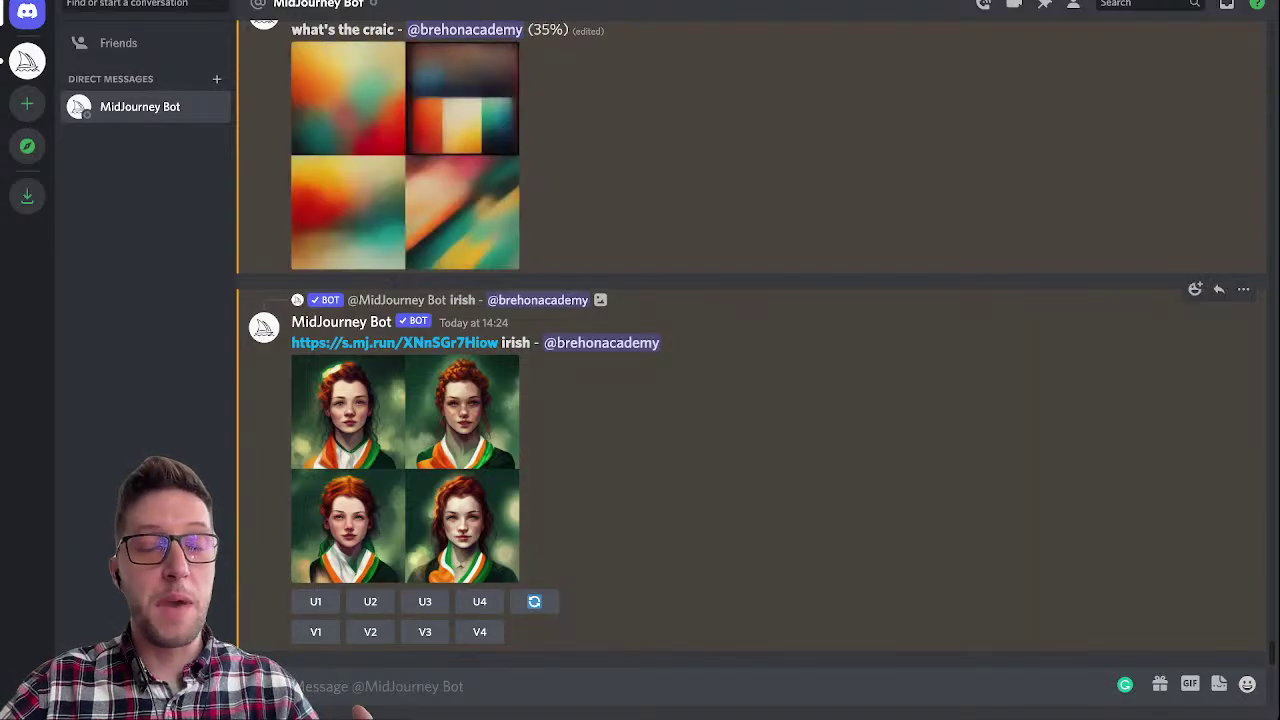
Step: View the irish portrait variations and the "what's the craic" image grid enlarged
scroll(750, 340, up, 1)
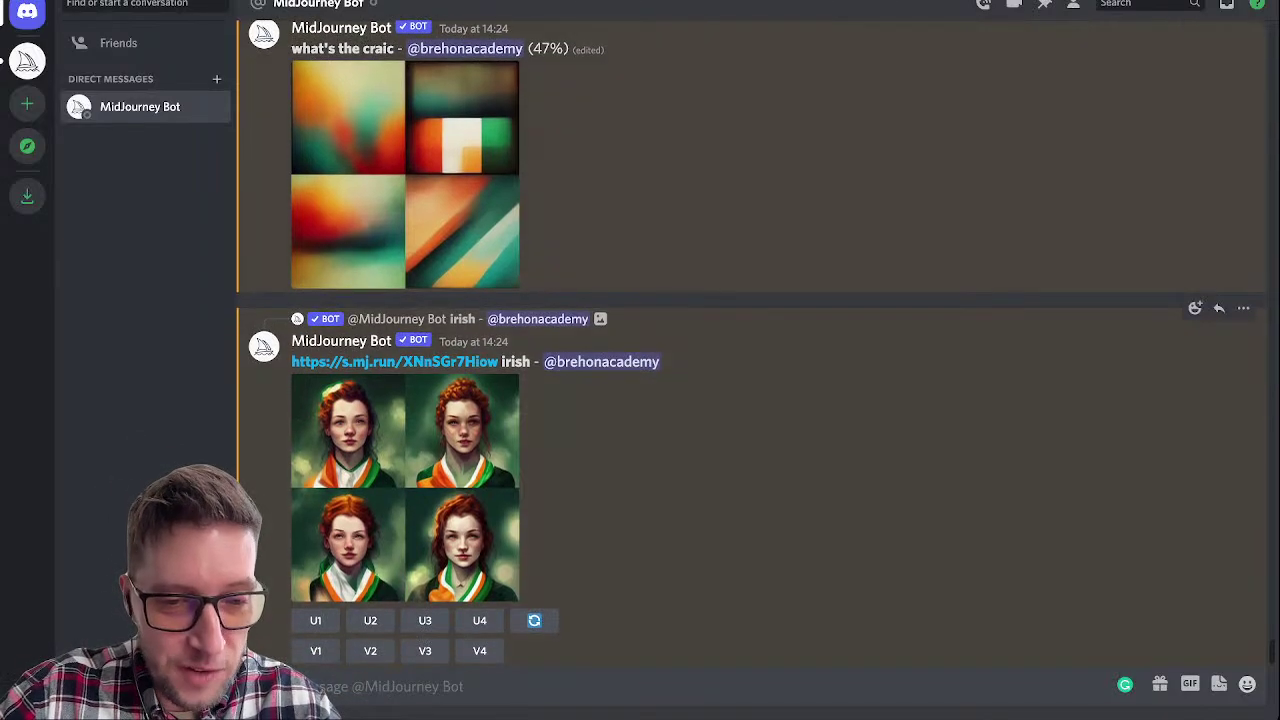
click(405, 465)
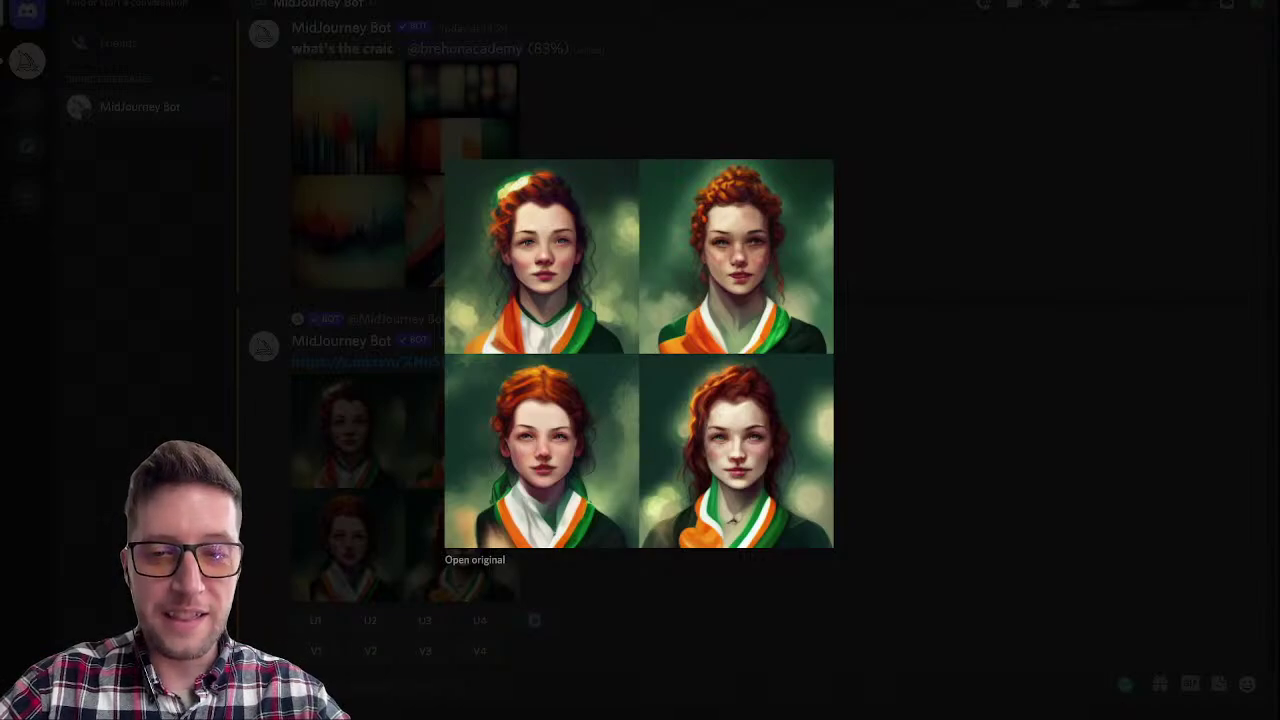
key(Escape)
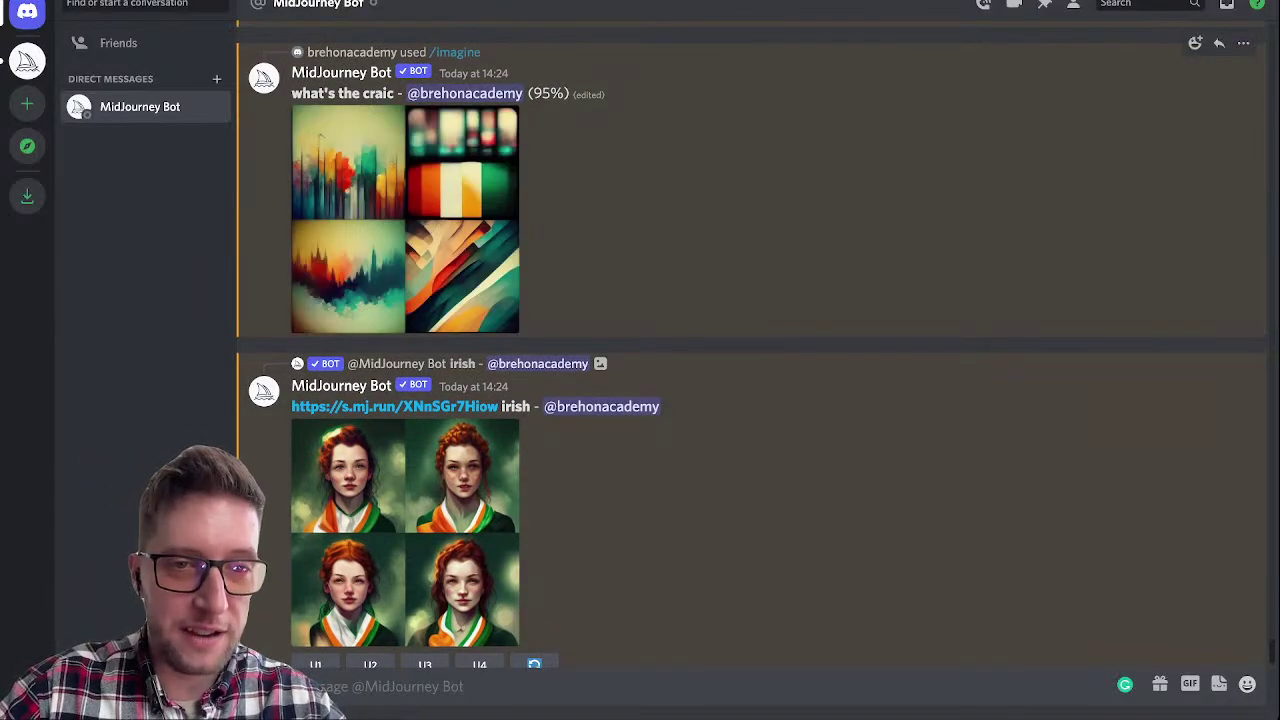
click(405, 220)
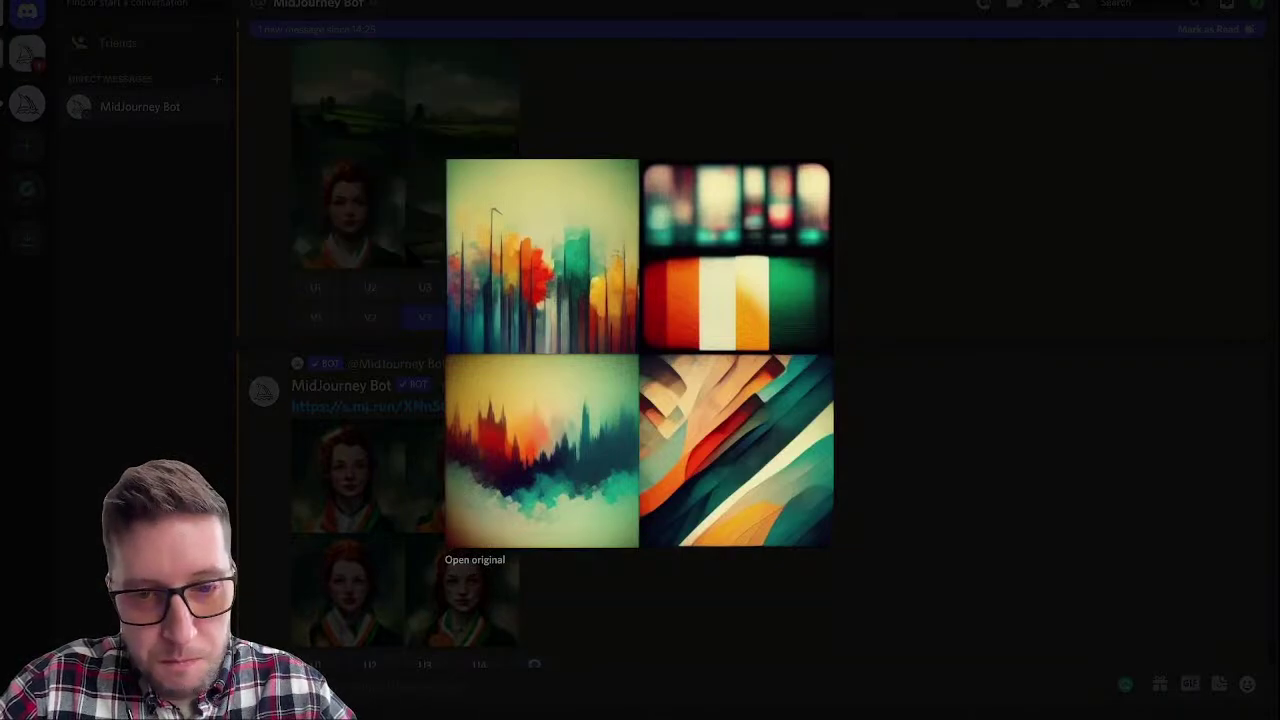
key(Escape)
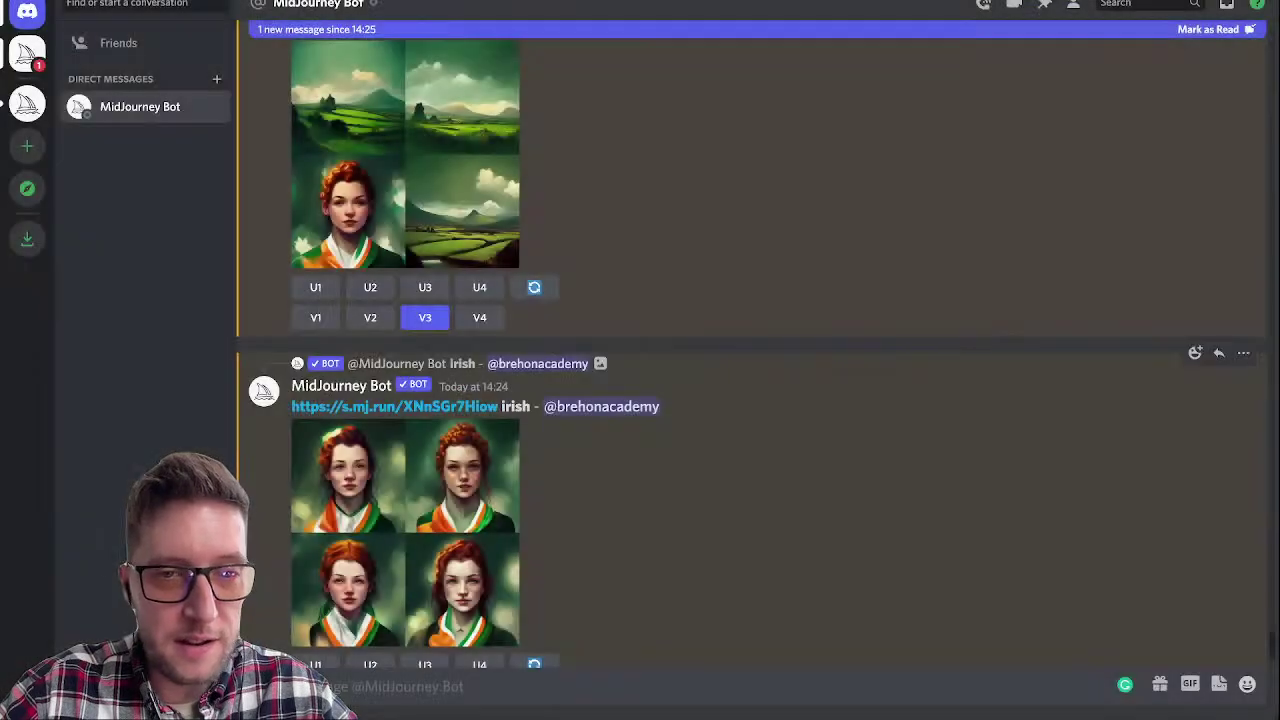
Step: Go back to the crom dubh image grid, view it enlarged, and upscale its second image
scroll(750, 350, up, 10)
scroll(750, 350, up, 3)
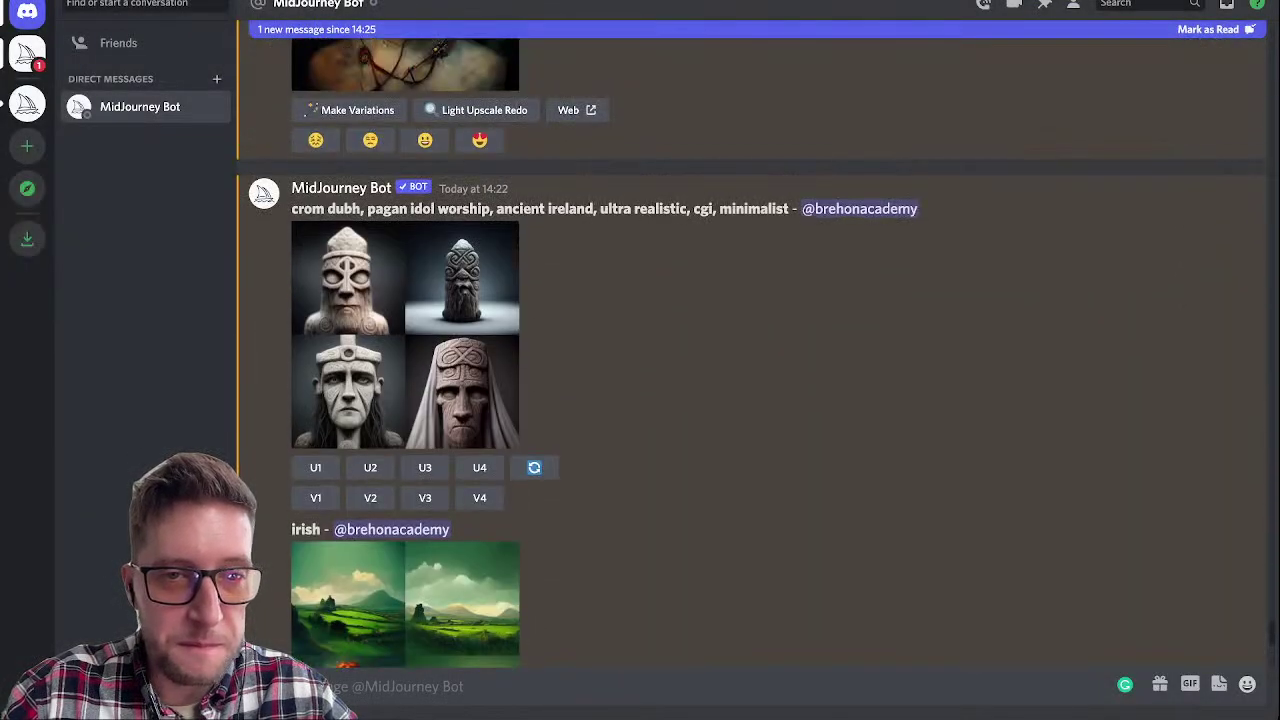
click(405, 327)
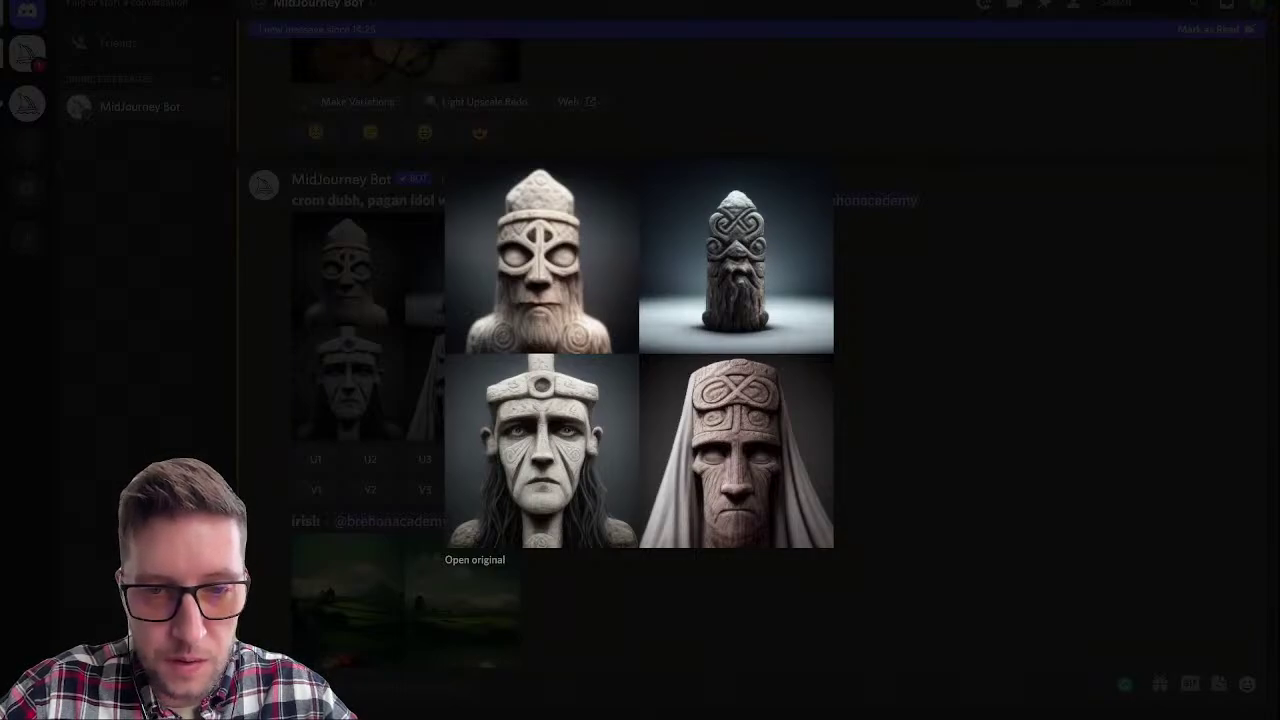
key(Escape)
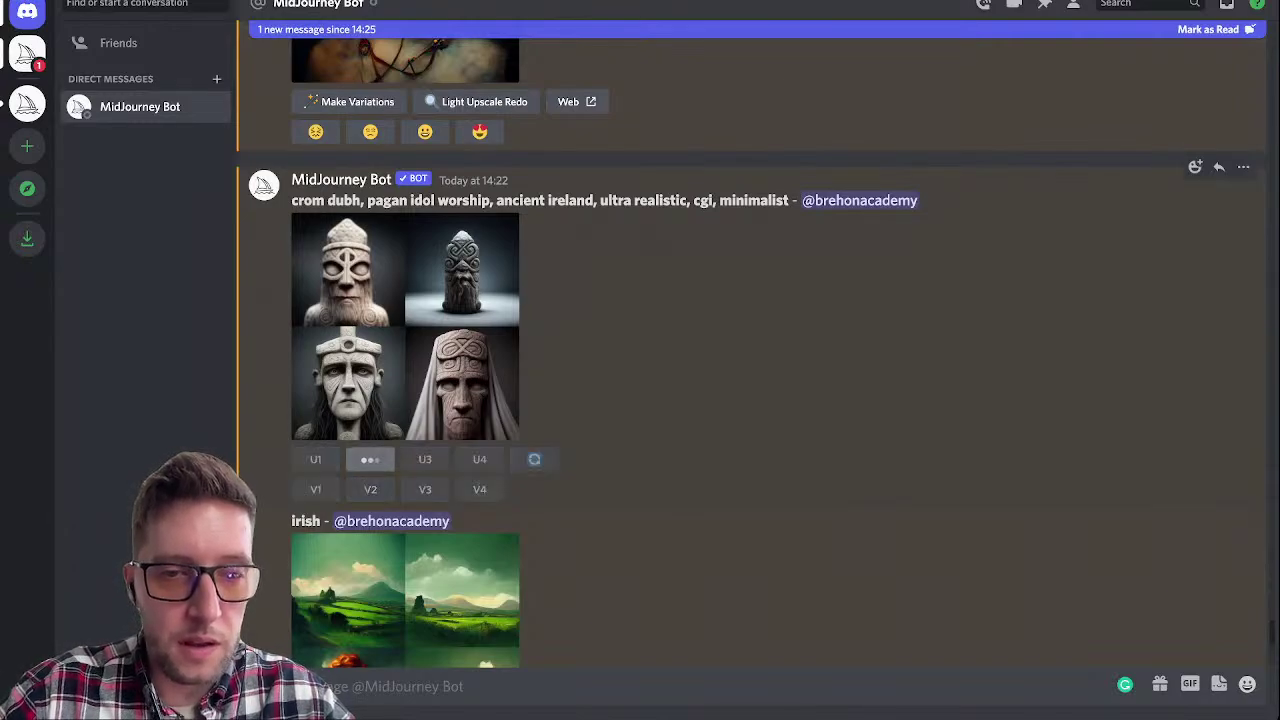
click(370, 459)
Step: View the finished "what's the craic" image grid enlarged and upscale its fourth image
scroll(370, 459, down, 5)
scroll(750, 350, down, 5)
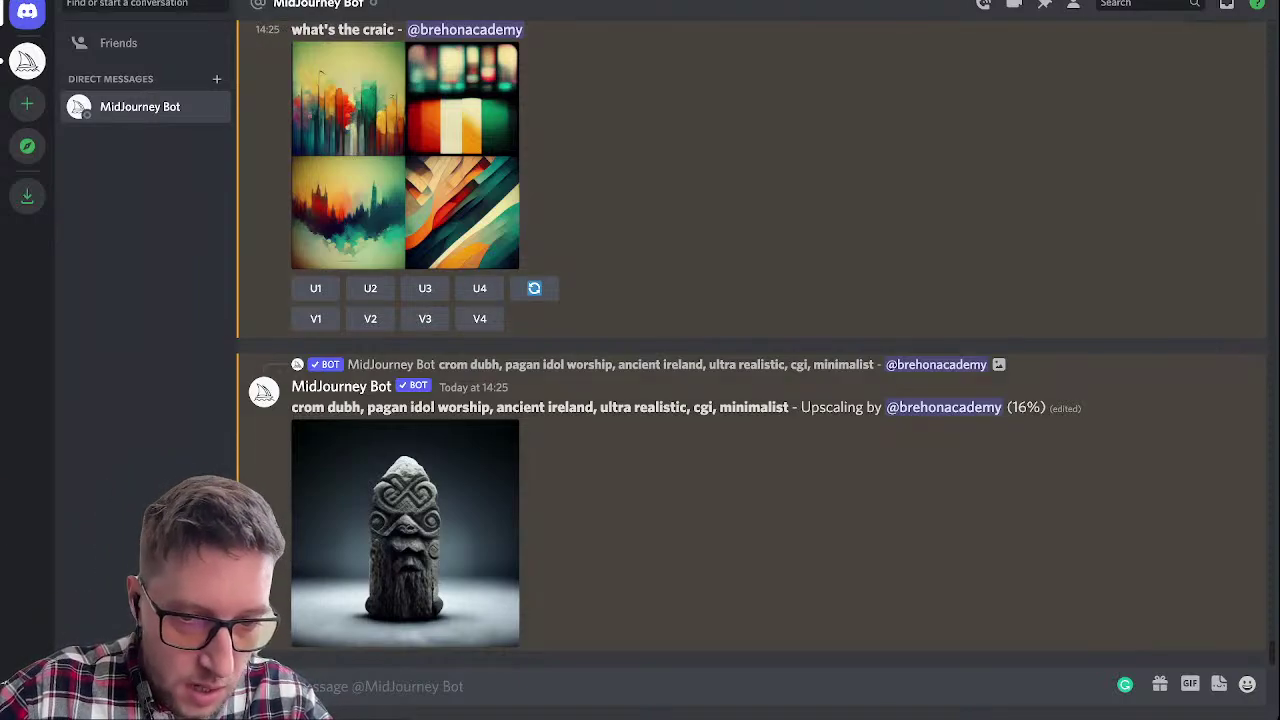
scroll(760, 360, up, 1)
click(405, 222)
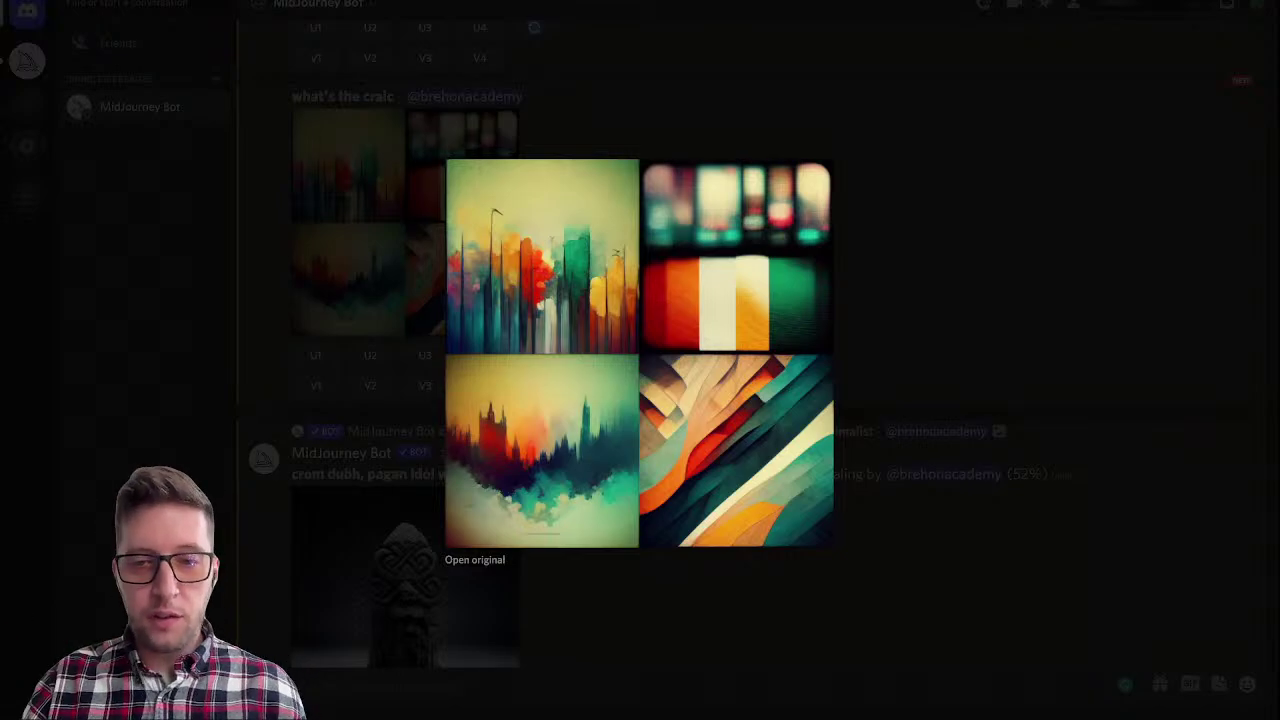
key(Escape)
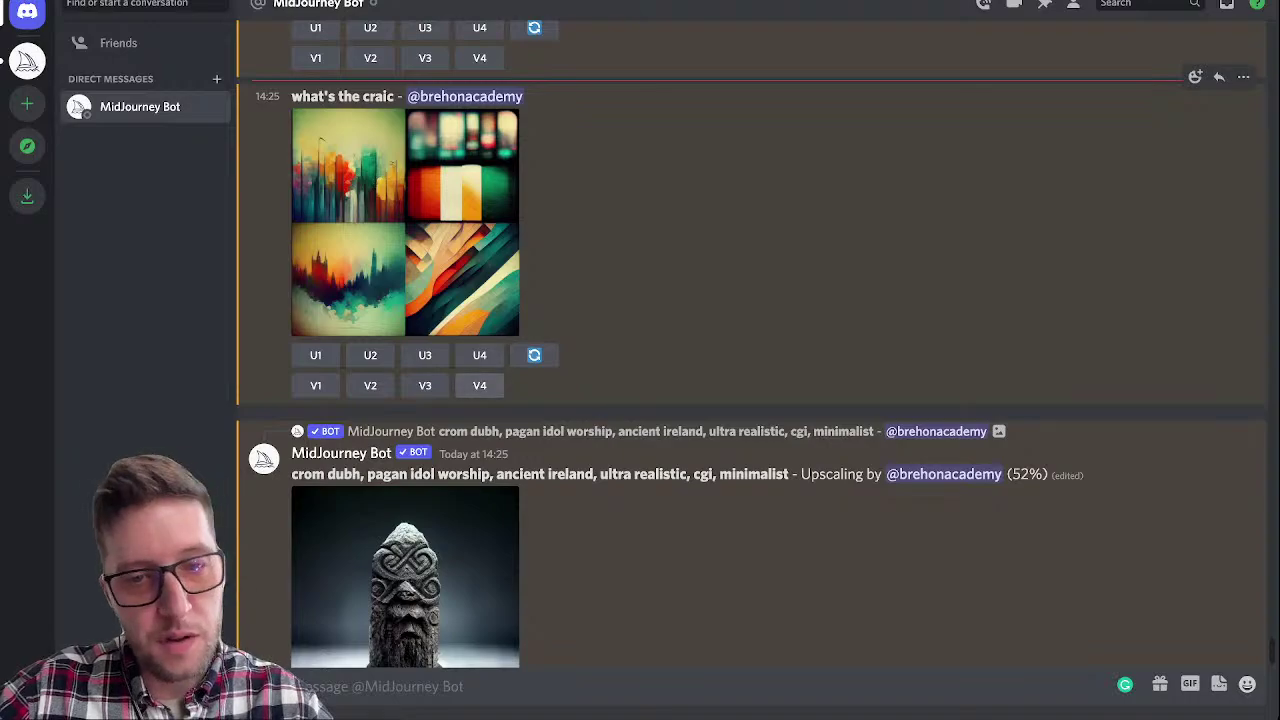
click(479, 355)
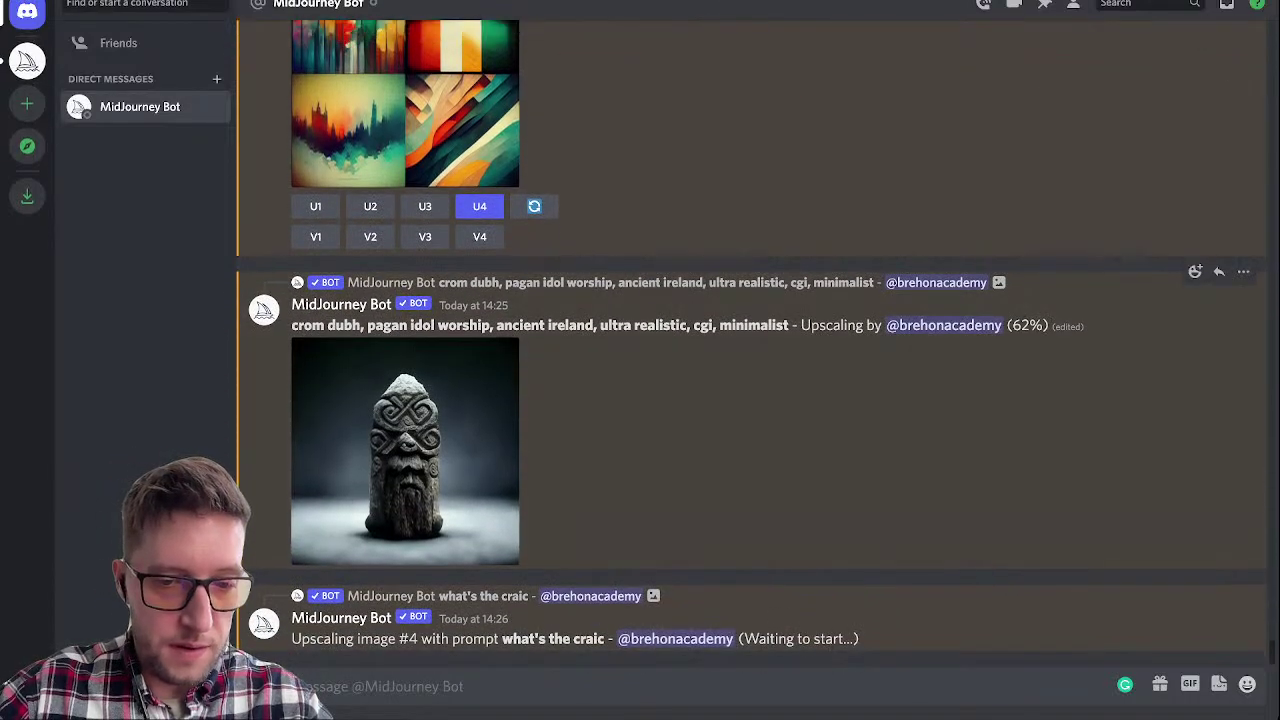
Step: Look back over the earlier generated images and open the daily-theme channel of the Midjourney server
scroll(750, 345, up, 6)
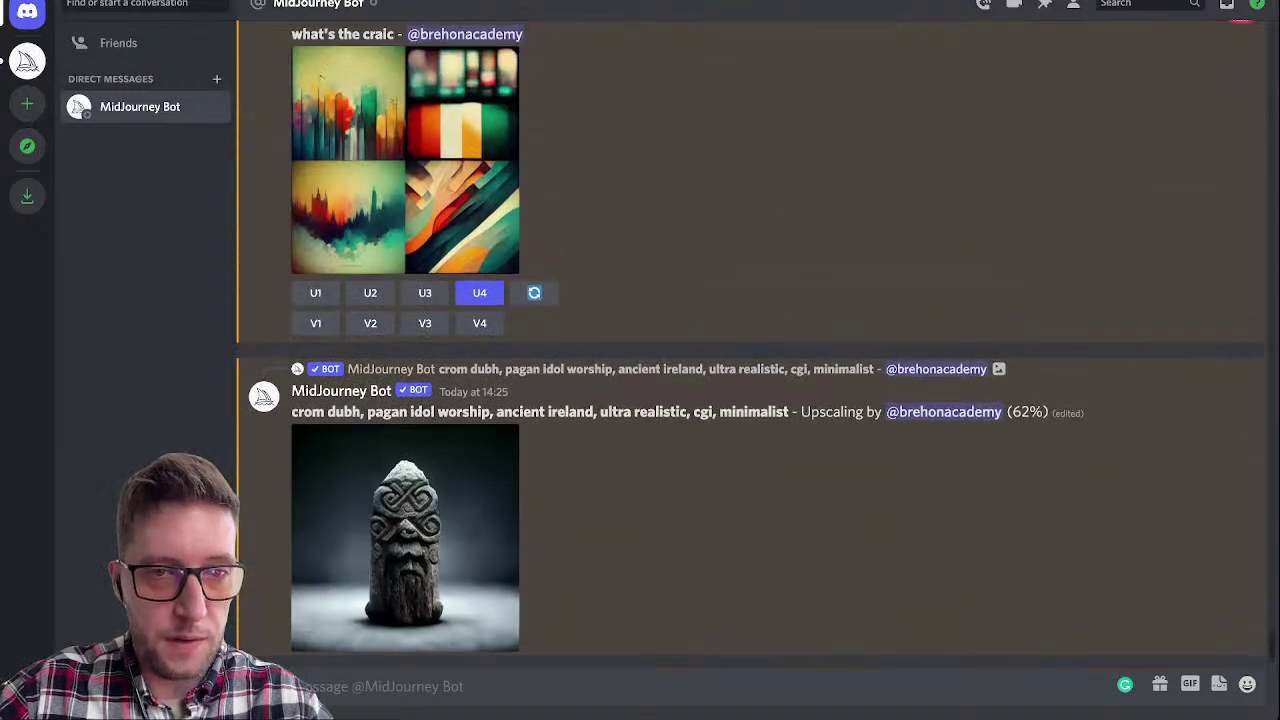
scroll(750, 345, up, 6)
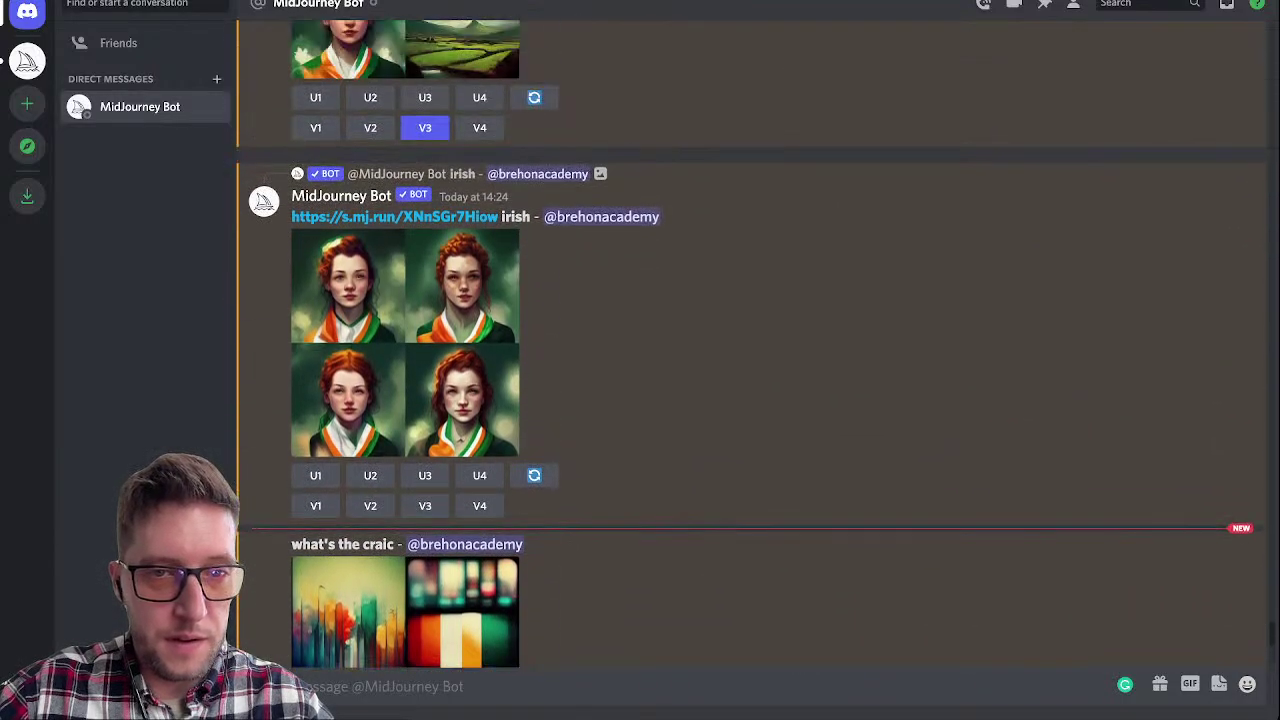
scroll(750, 345, up, 5)
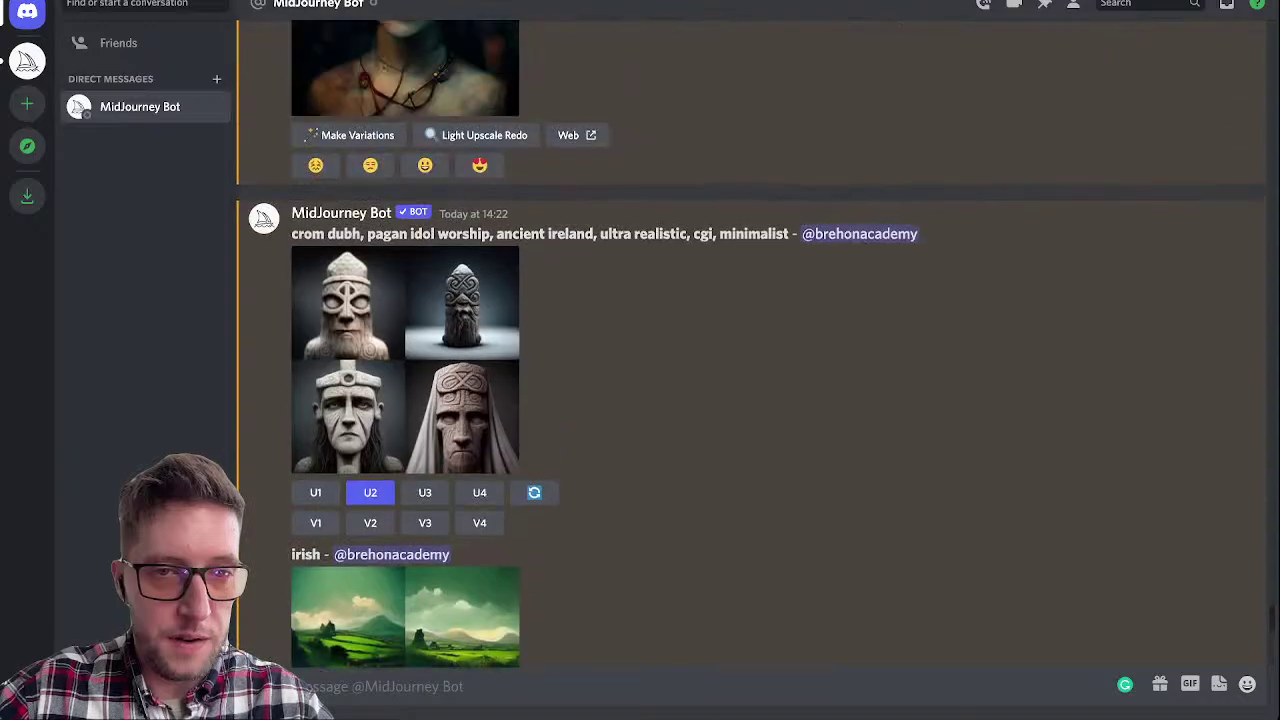
scroll(750, 345, up, 1)
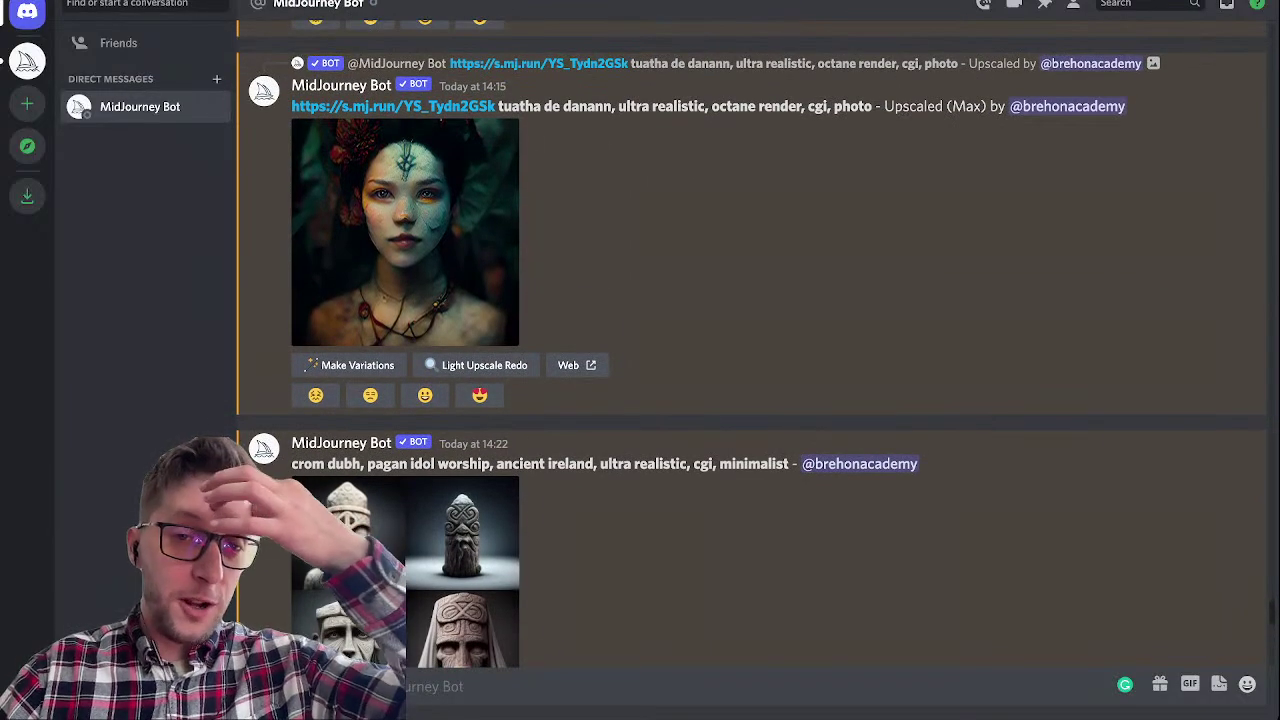
scroll(750, 345, up, 1)
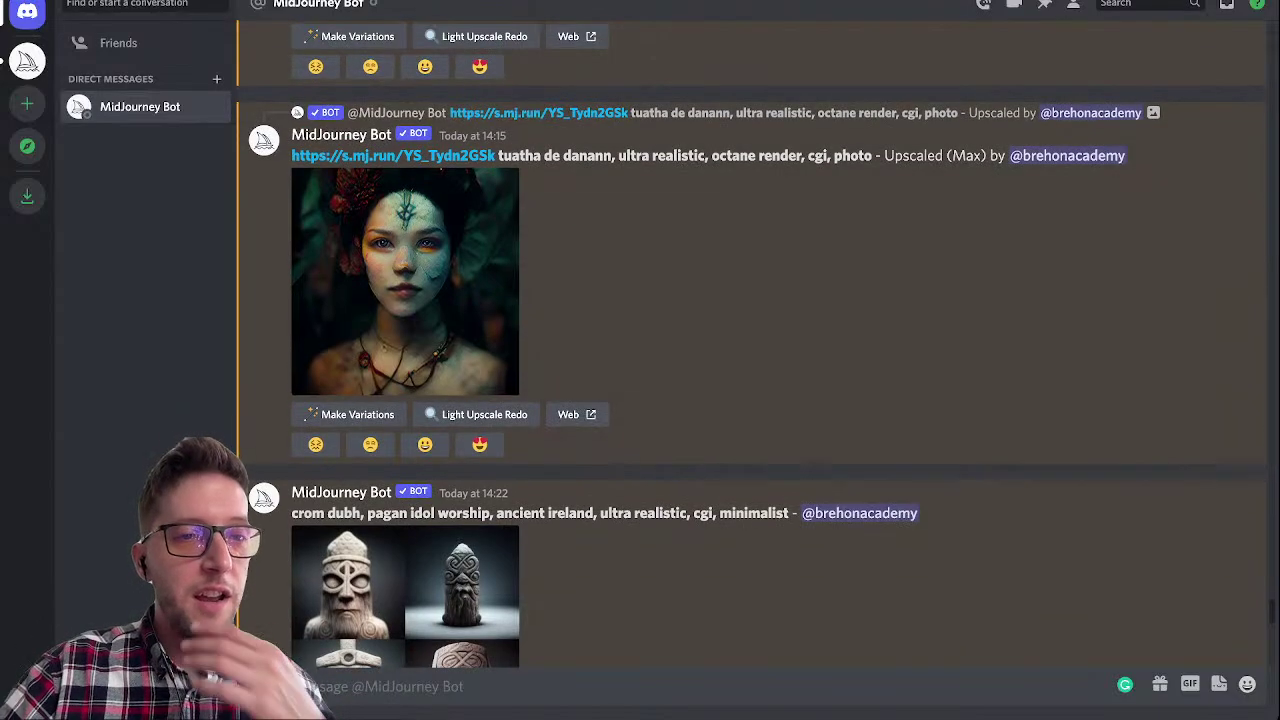
click(27, 61)
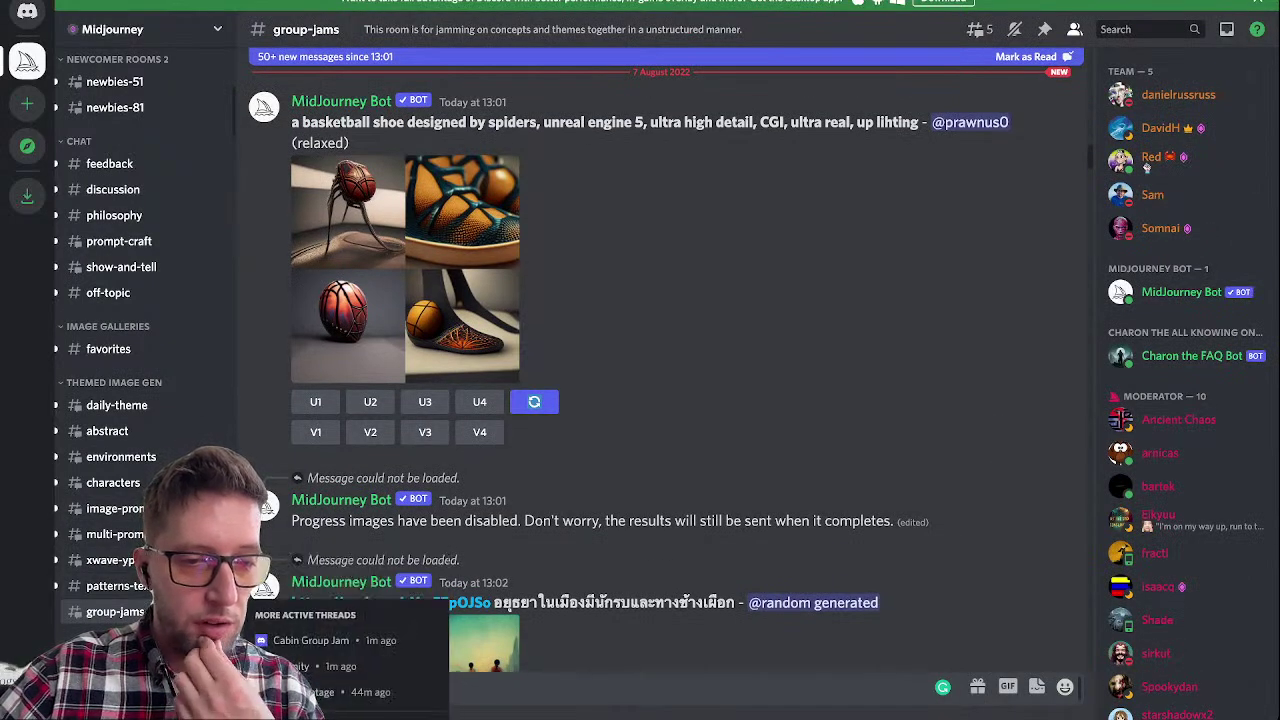
click(116, 405)
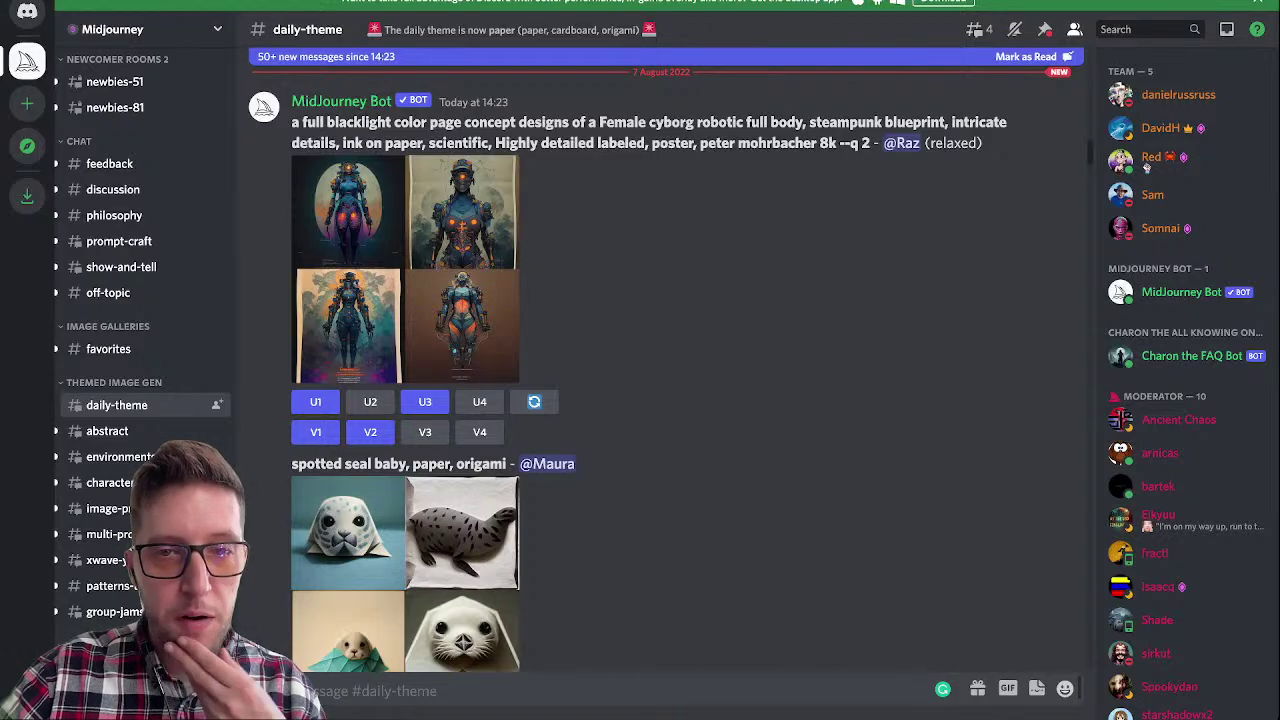
Step: View the spotted seal origami grid and the vintage toys lithograph grid enlarged in the daily-theme channel
scroll(700, 440, down, 3)
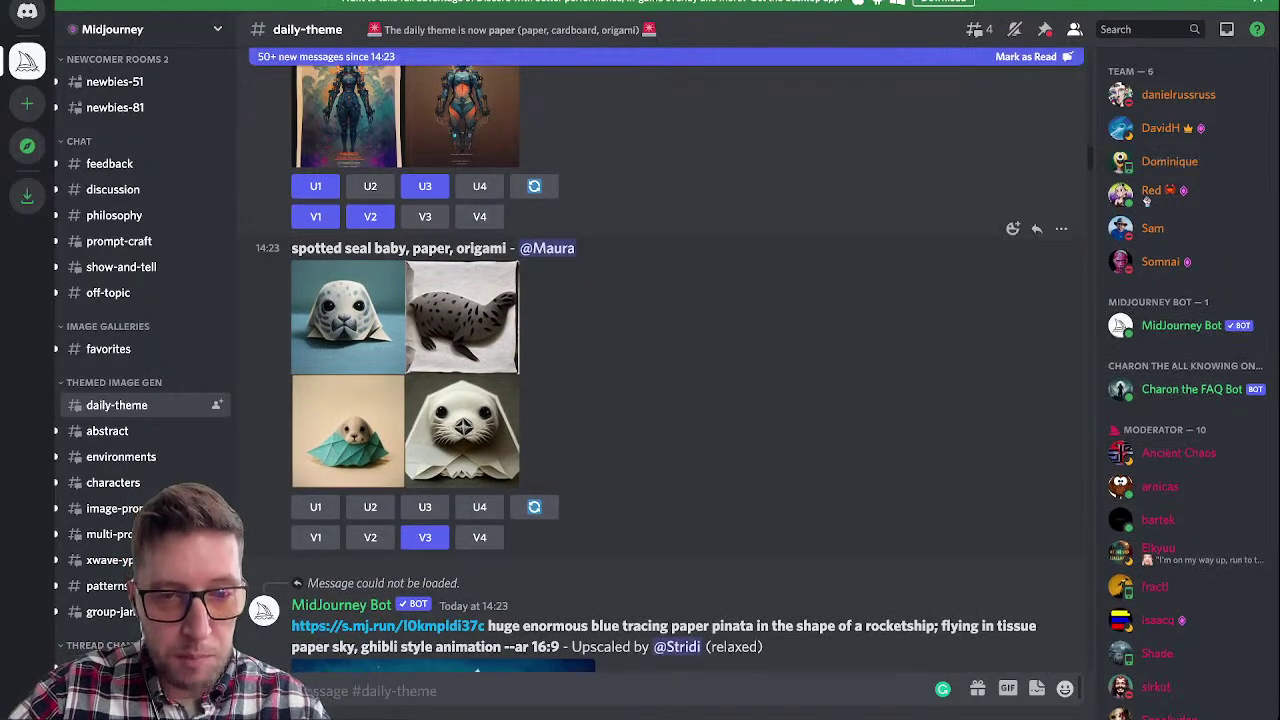
click(462, 427)
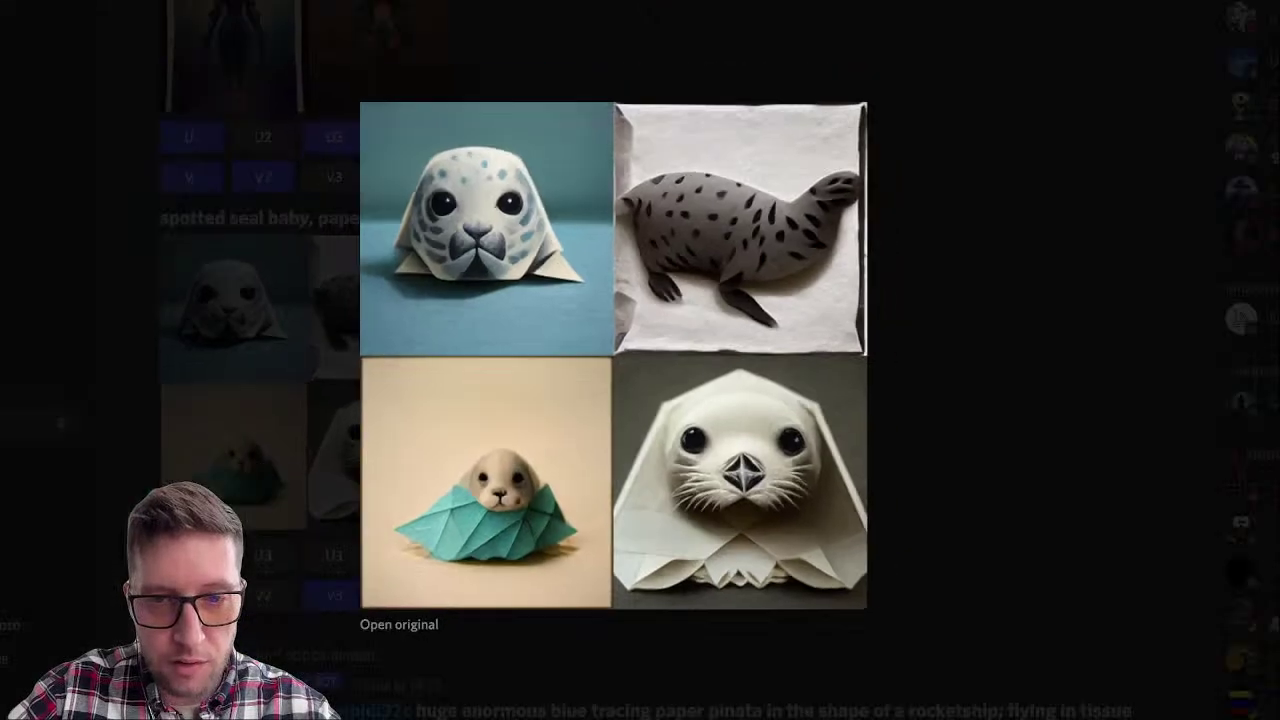
key(Escape)
scroll(650, 370, down, 5)
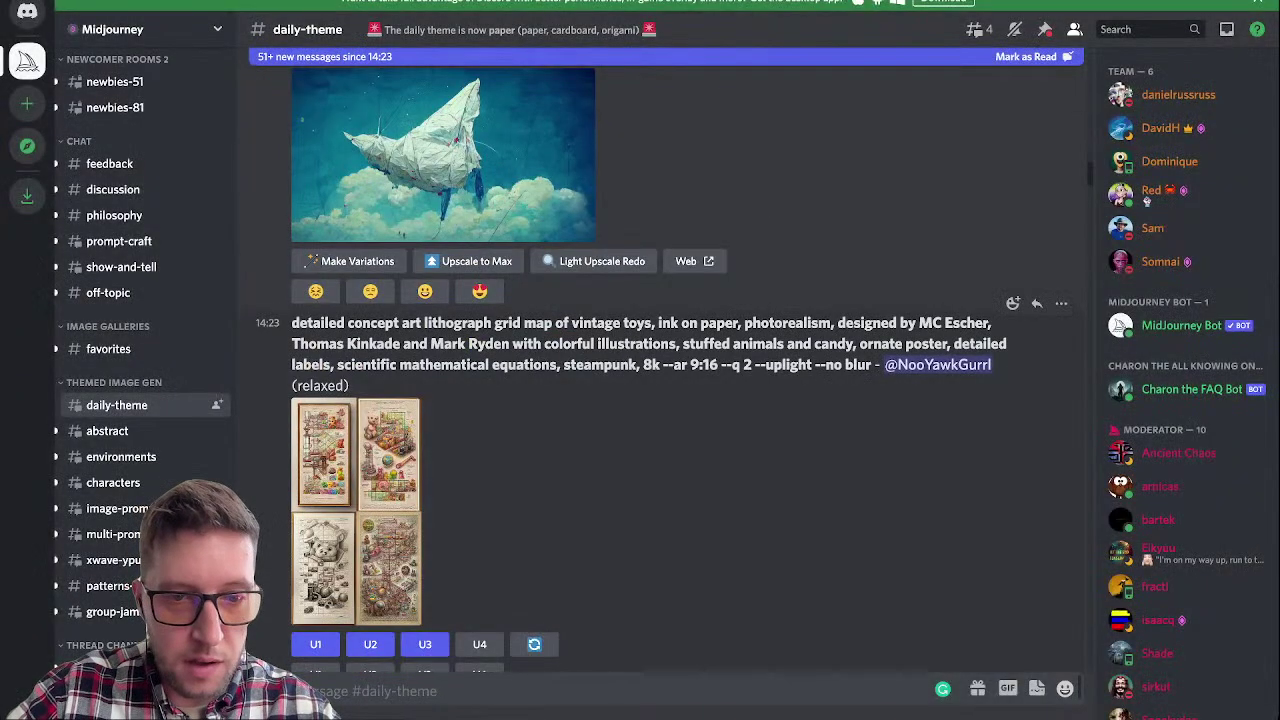
click(312, 592)
key(Escape)
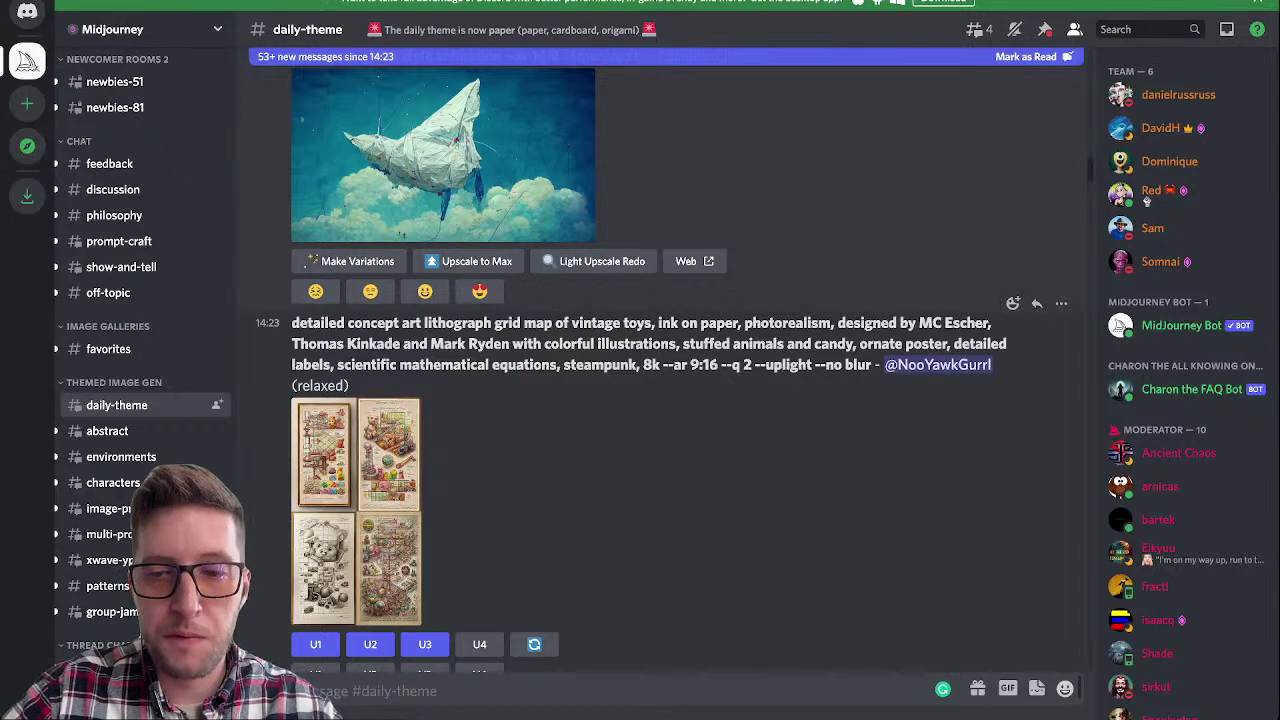
click(312, 592)
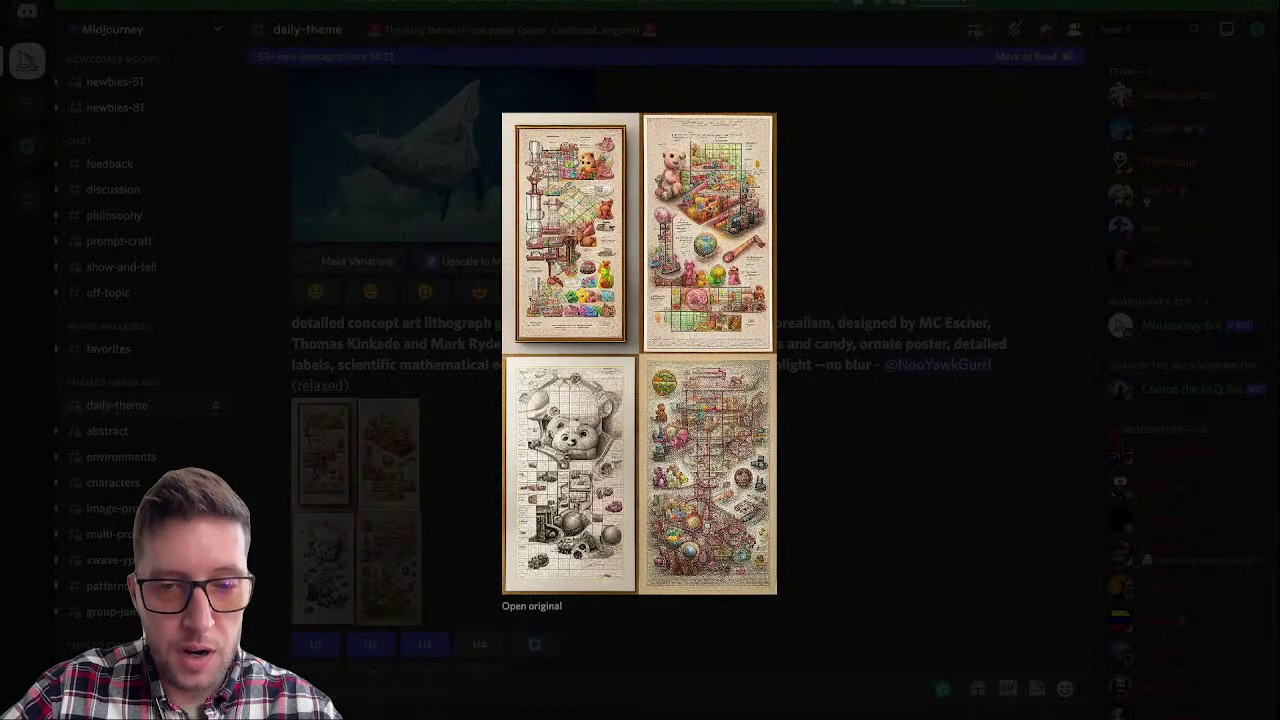
click(312, 592)
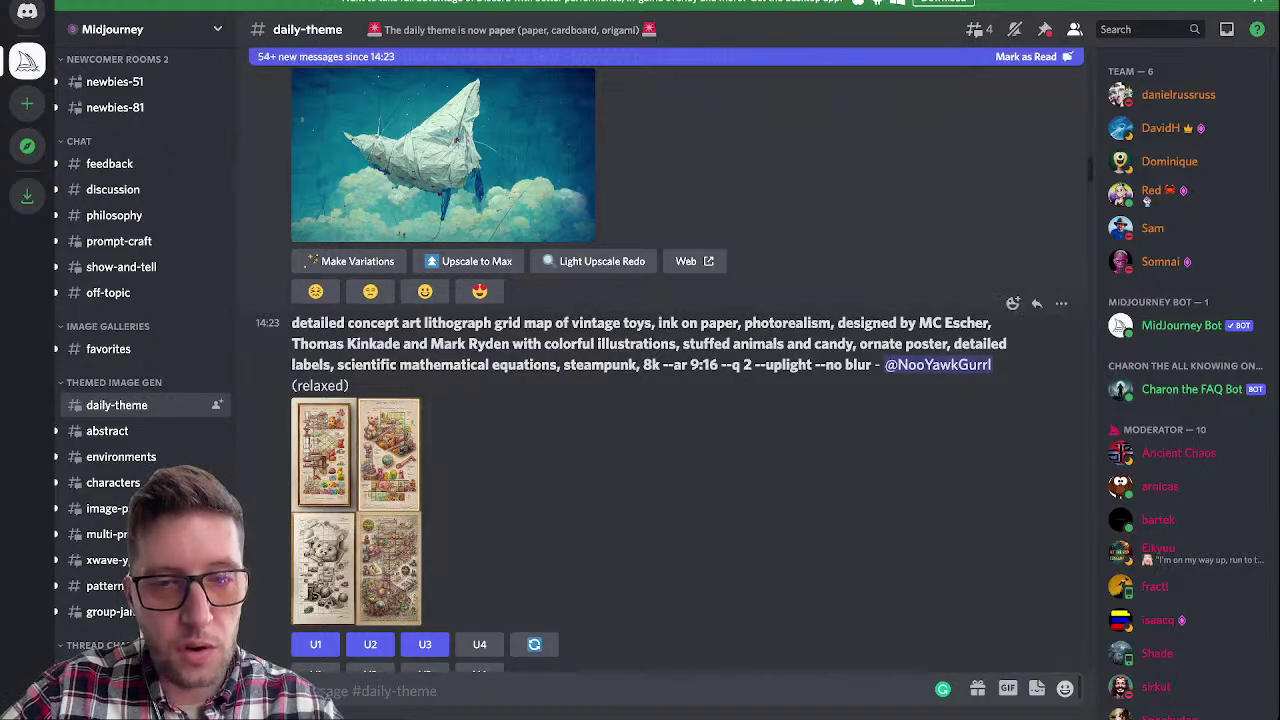
Step: Copy the first line of the vintage toys lithograph prompt and paste it into a new /imagine prompt in the MidJourney Bot conversation
drag(292, 322, 992, 323)
key(ctrl+c)
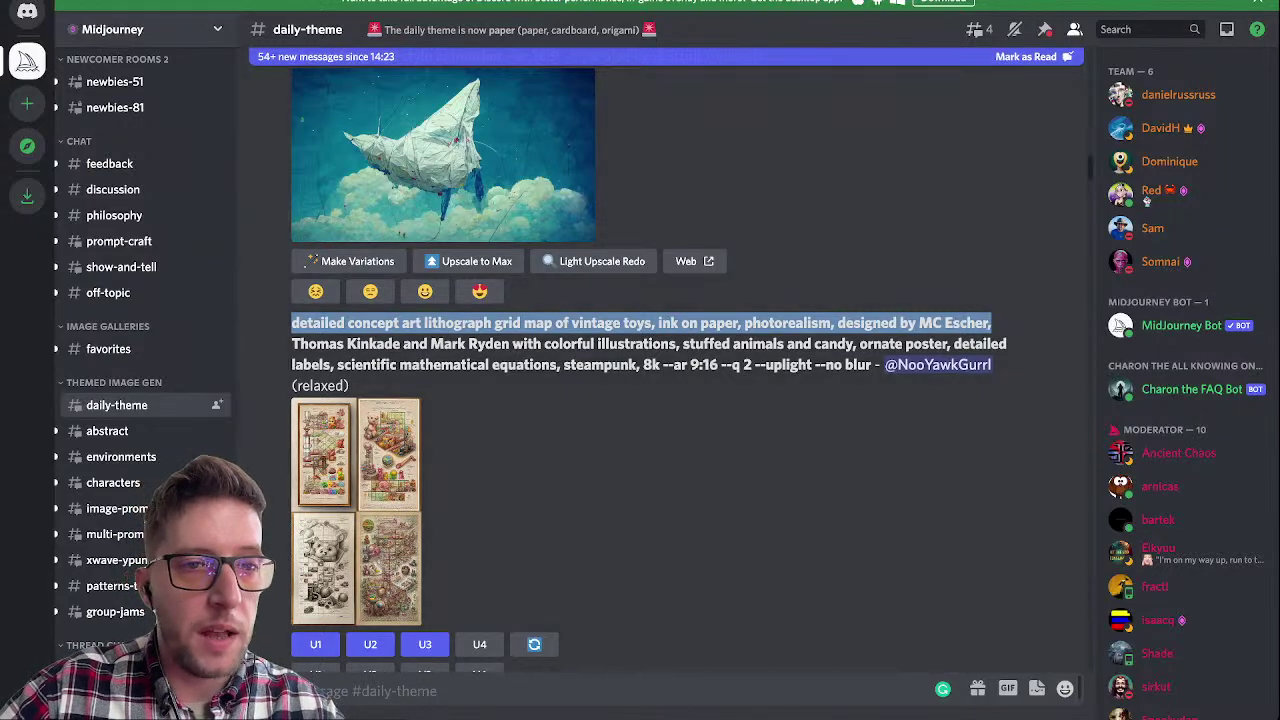
click(27, 11)
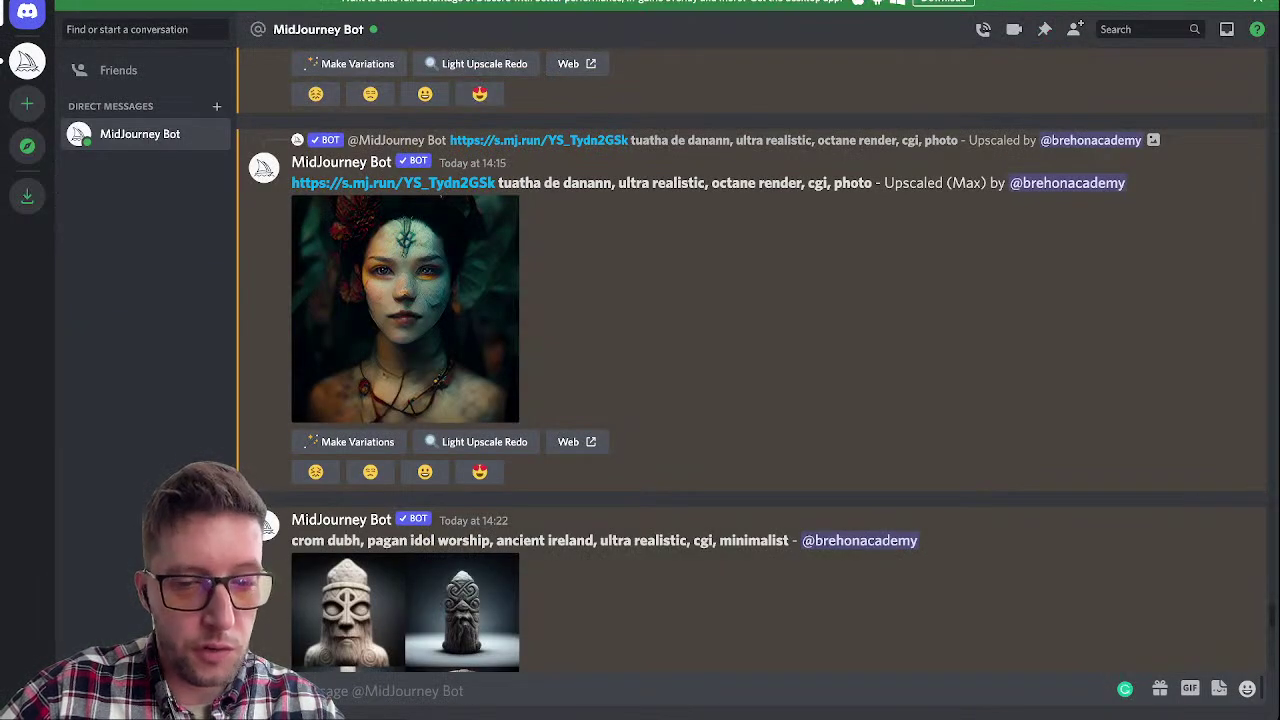
key(ctrl+v)
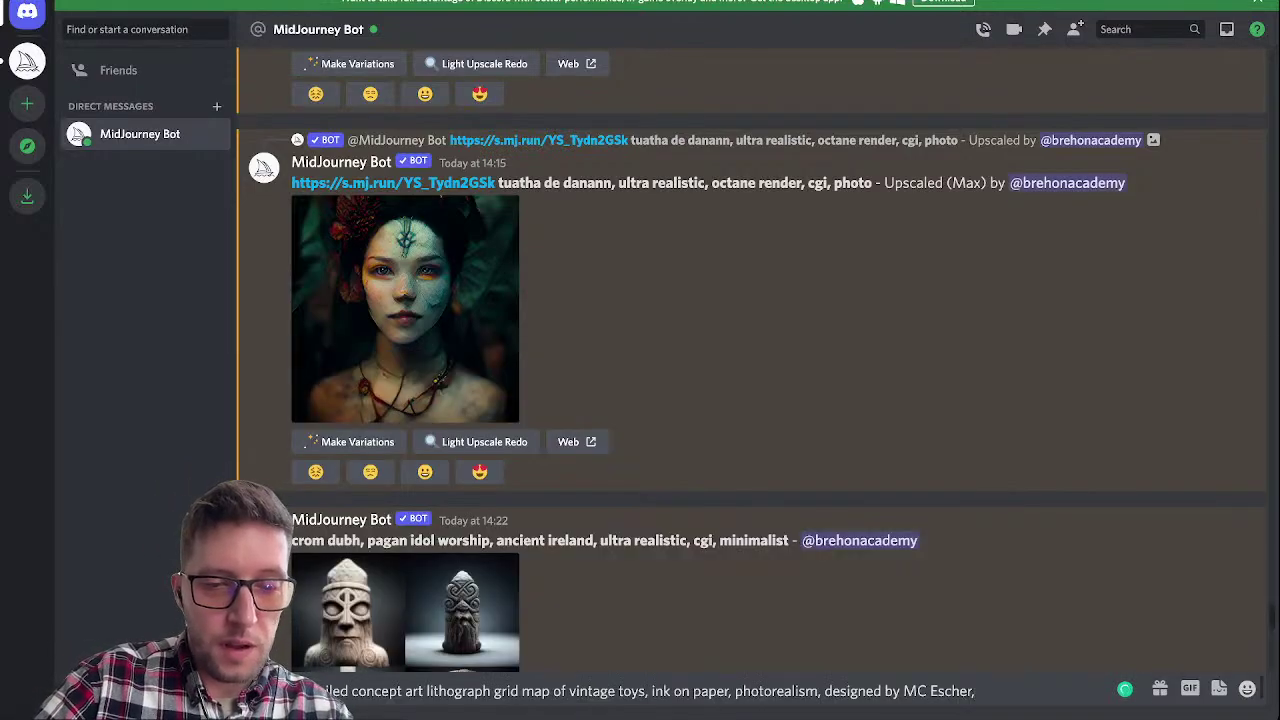
key(ctrl+a)
text(/)
key(Tab)
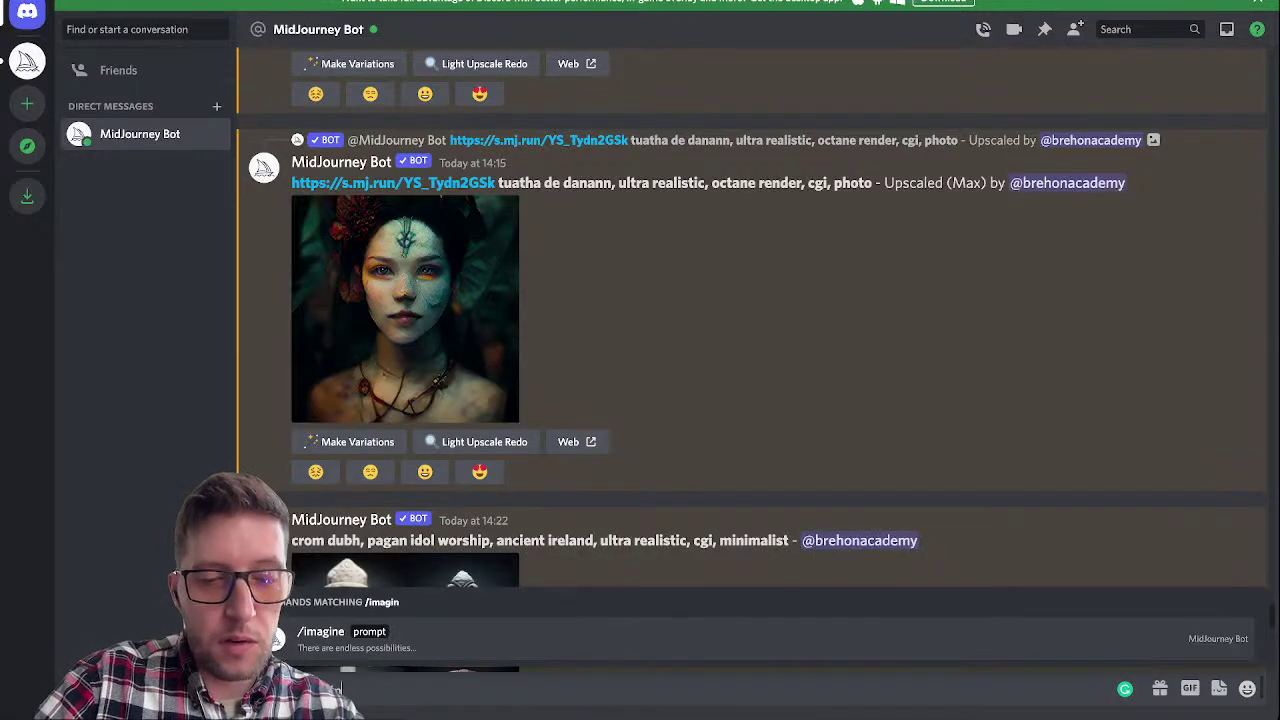
key(ctrl+v)
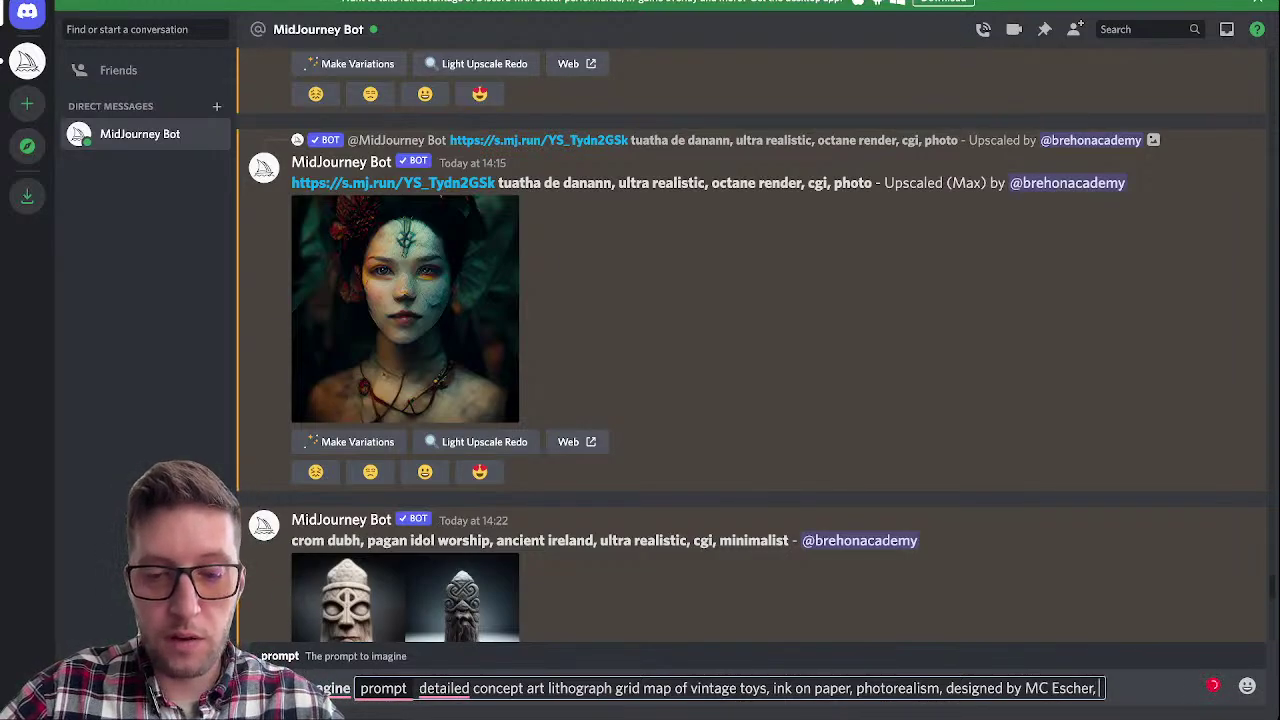
Step: Replace "vintage toys" with "standing stone circles" in the pasted prompt and submit it
double_click(753, 688)
key(shift+Left)
key(shift+Left)
key(shift+Left)
key(shift+Left)
key(shift+Left)
key(shift+Left)
key(shift+Left)
key(shift+Left)
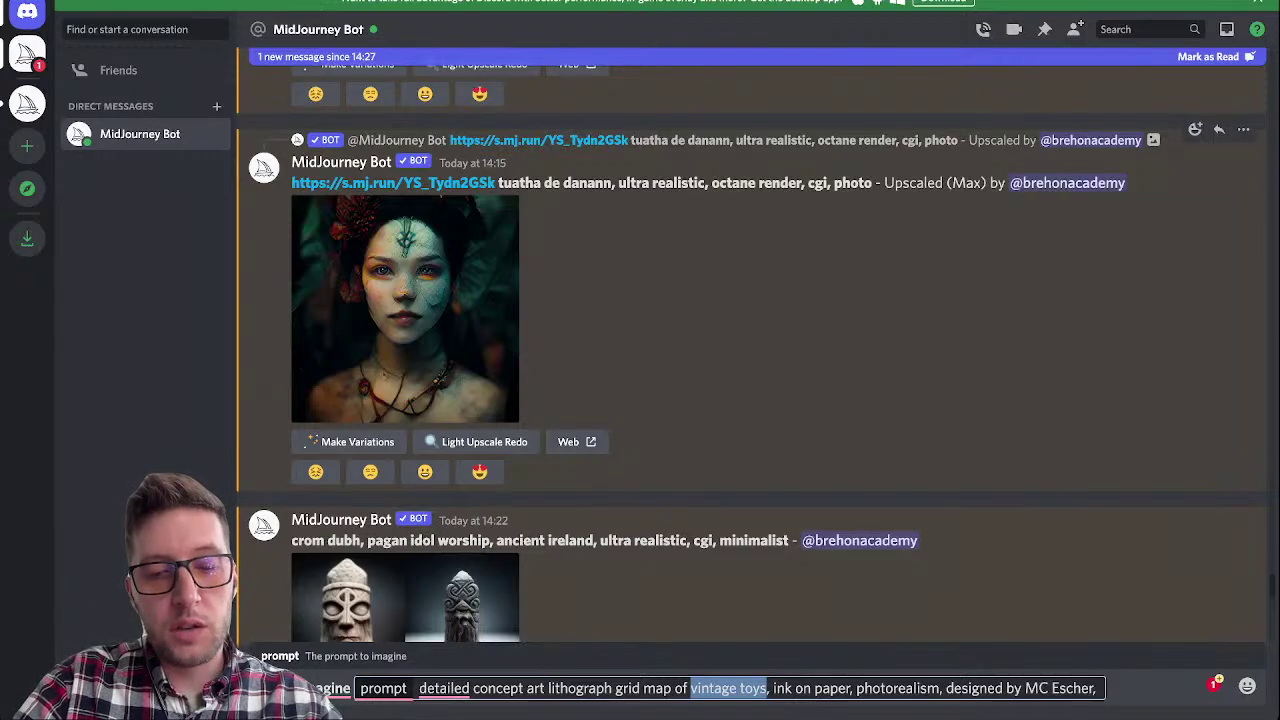
text(standing sto)
text(ne circle)
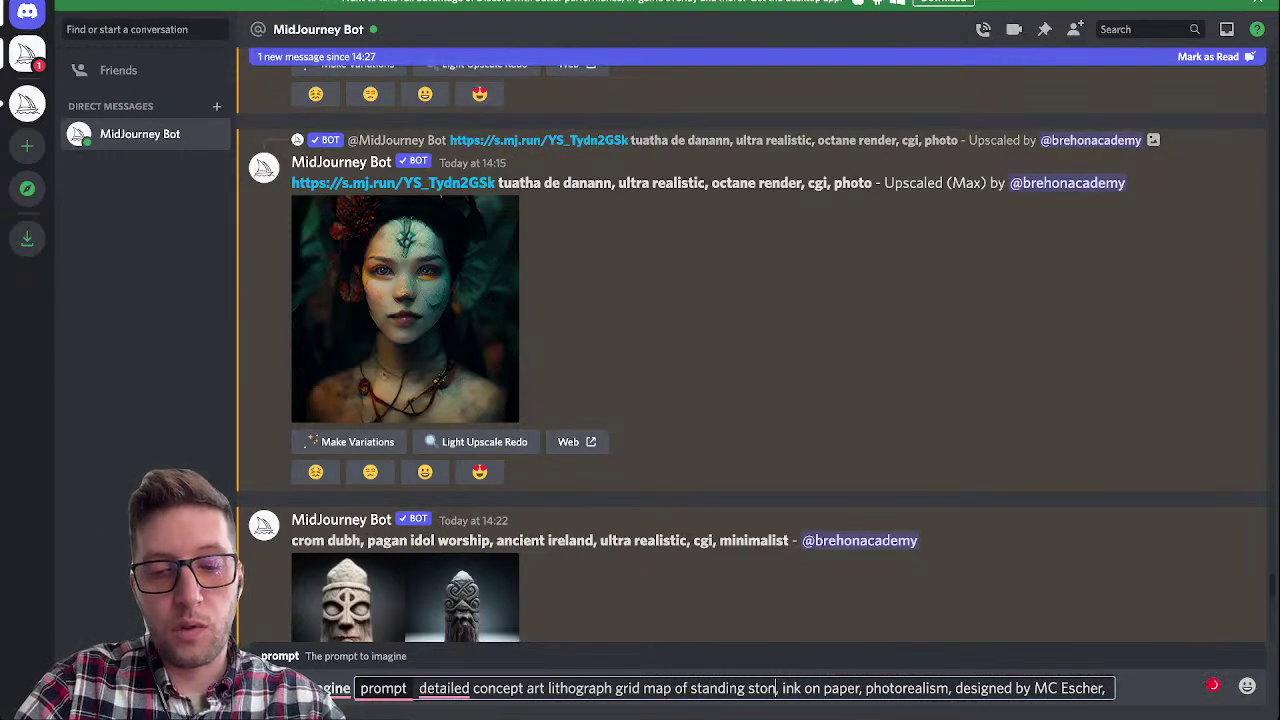
text(s)
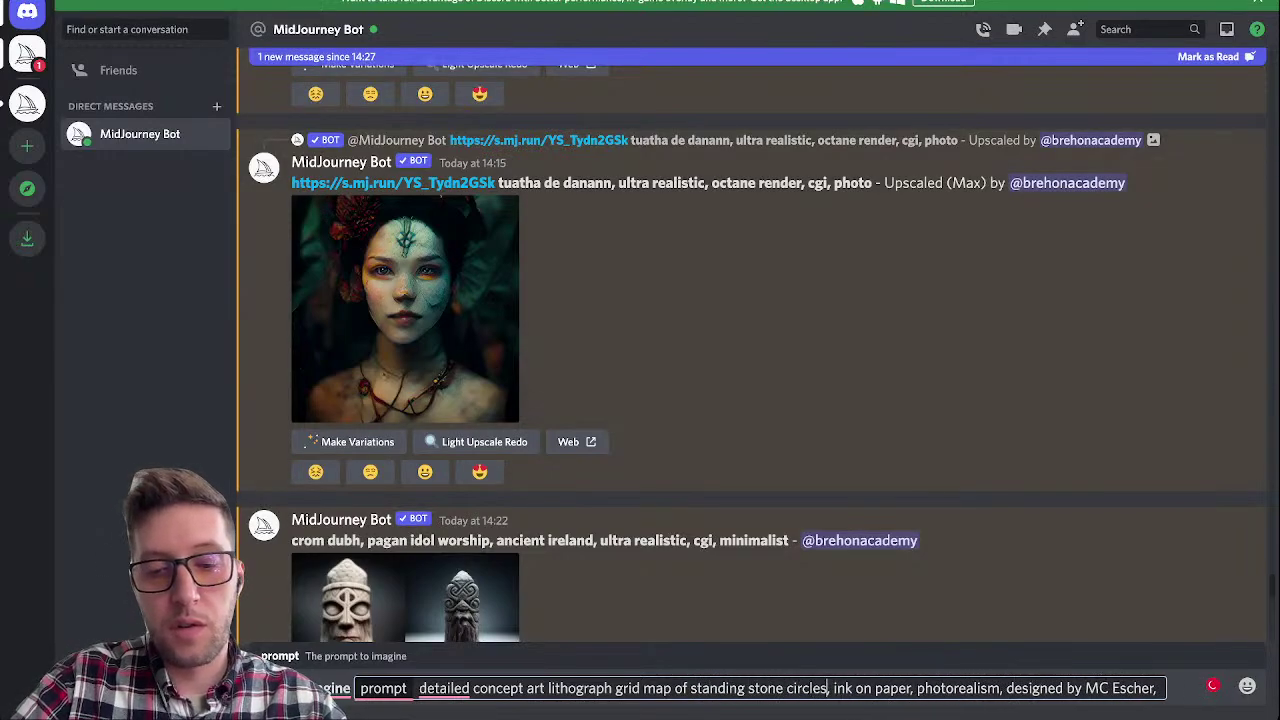
key(Return)
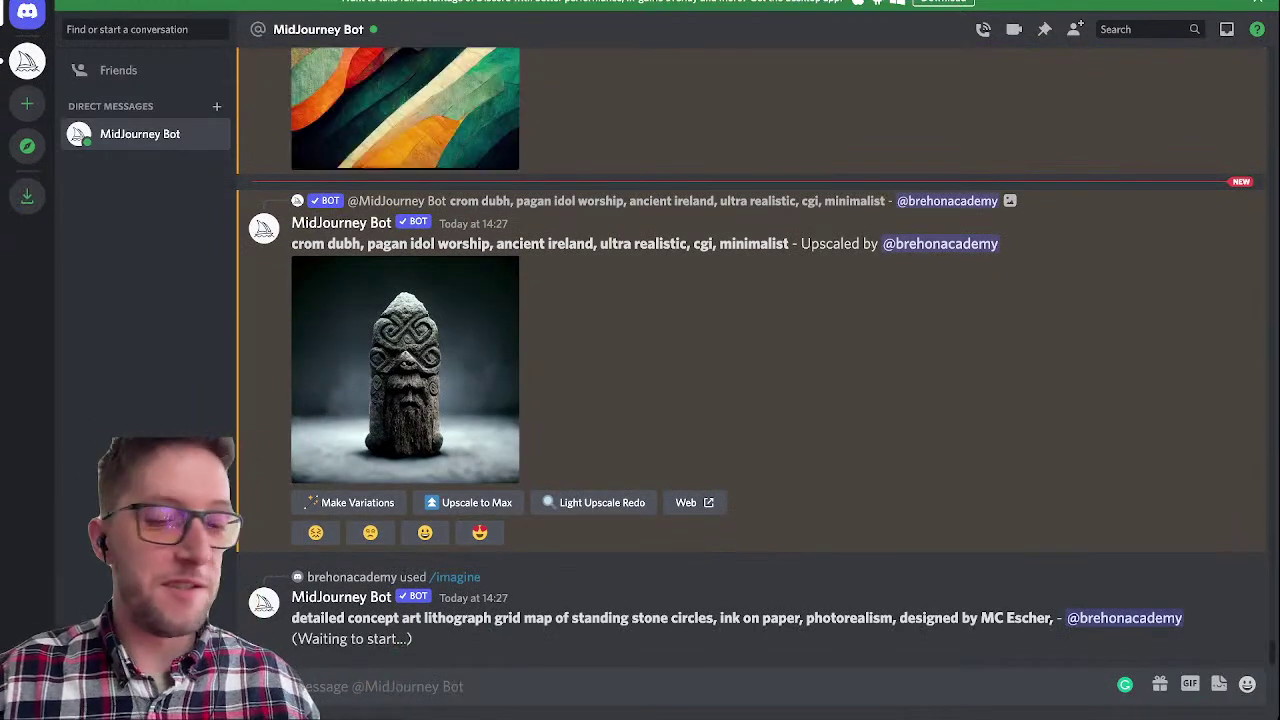
Step: View the upscaled crom dubh image enlarged and upscale it to the maximum size
scroll(750, 350, up, 3)
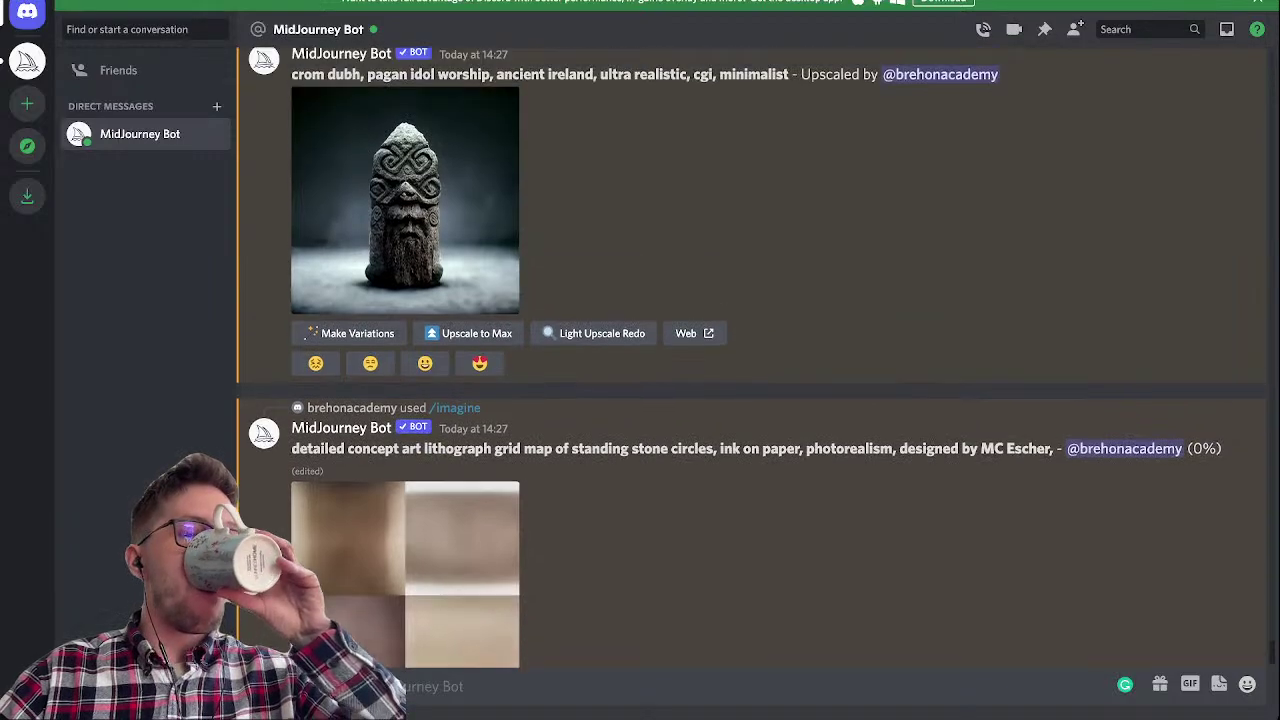
scroll(750, 380, up, 4)
scroll(750, 380, down, 3)
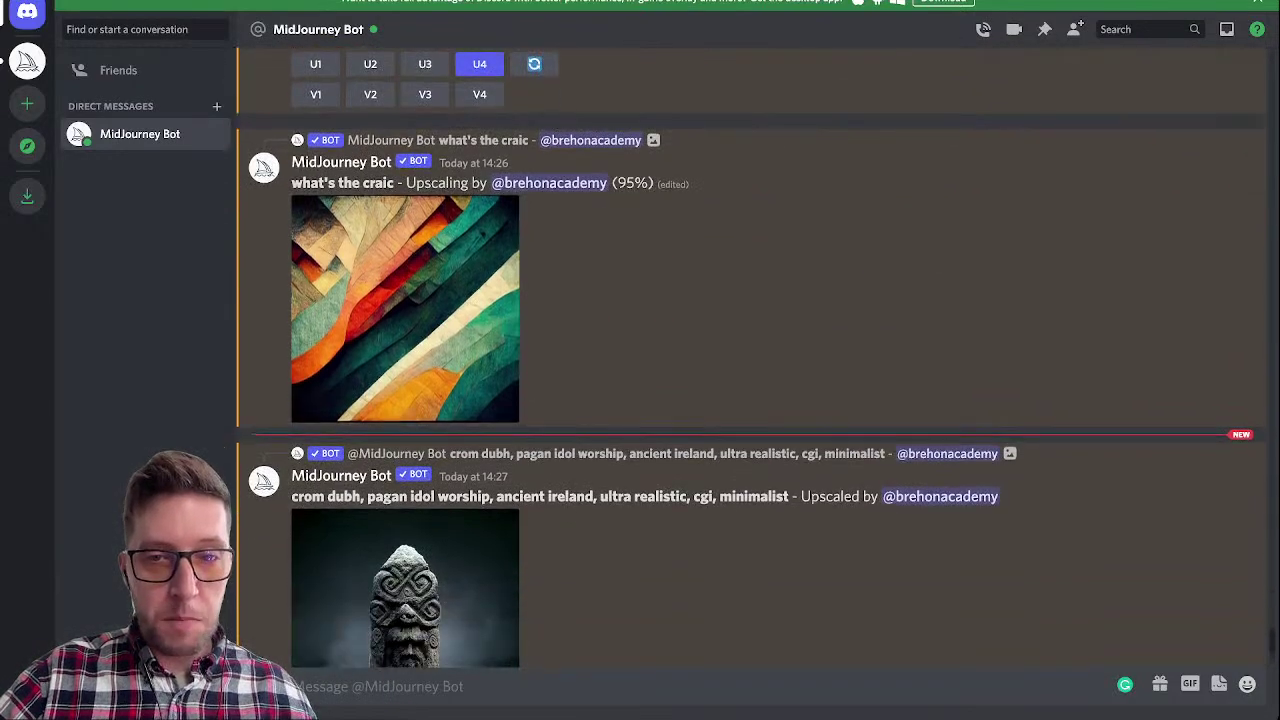
click(405, 465)
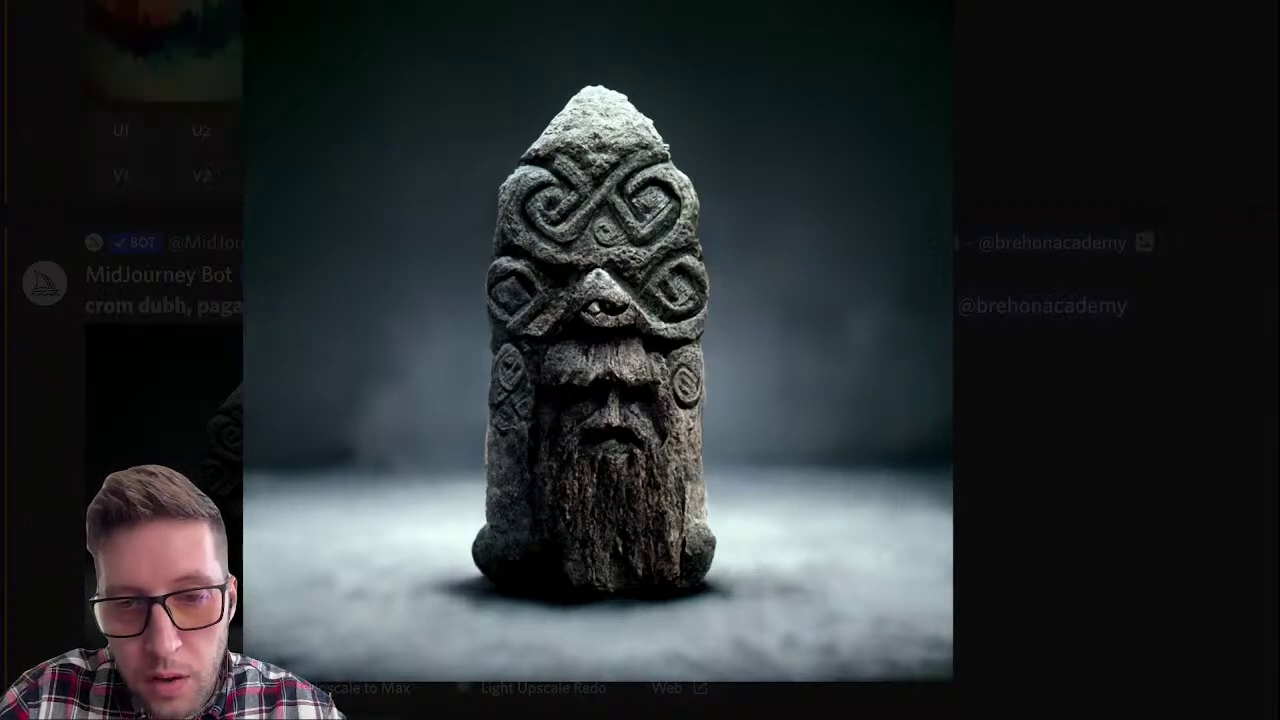
key(Escape)
scroll(640, 360, down, 2)
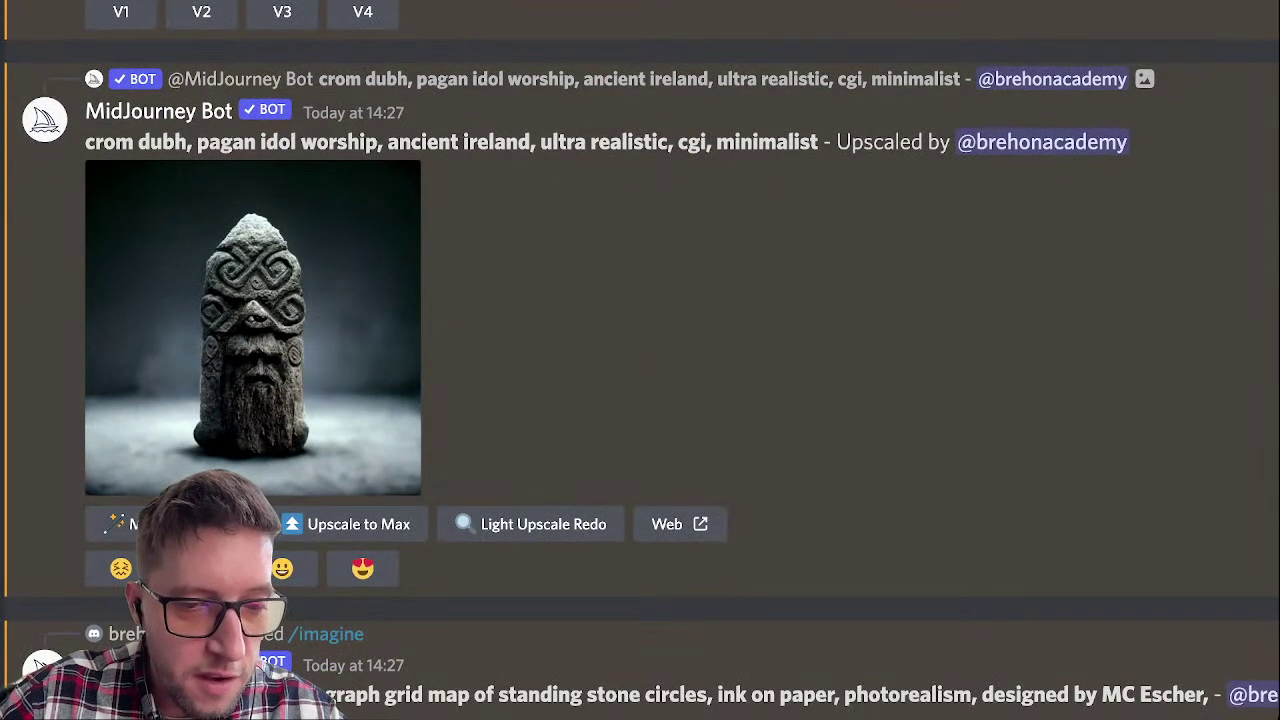
click(358, 524)
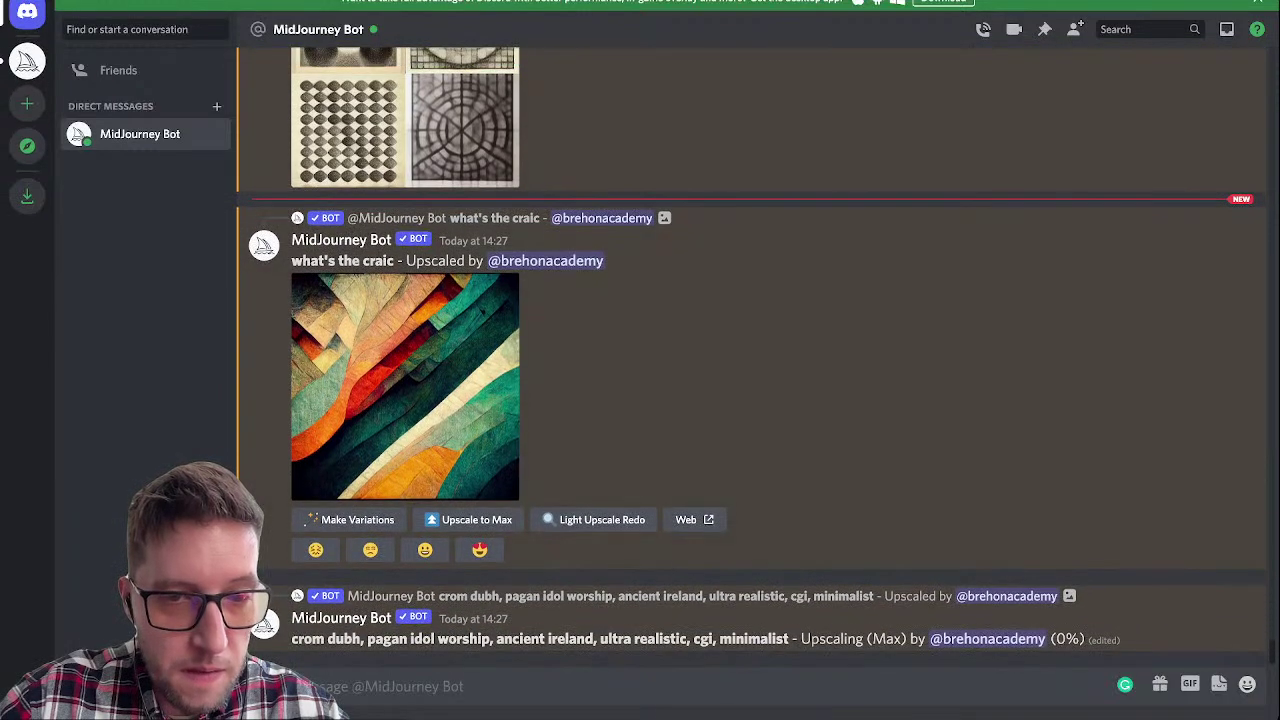
Step: View the upscaled "what's the craic" image enlarged and look back at the standing stone circles grid
click(405, 387)
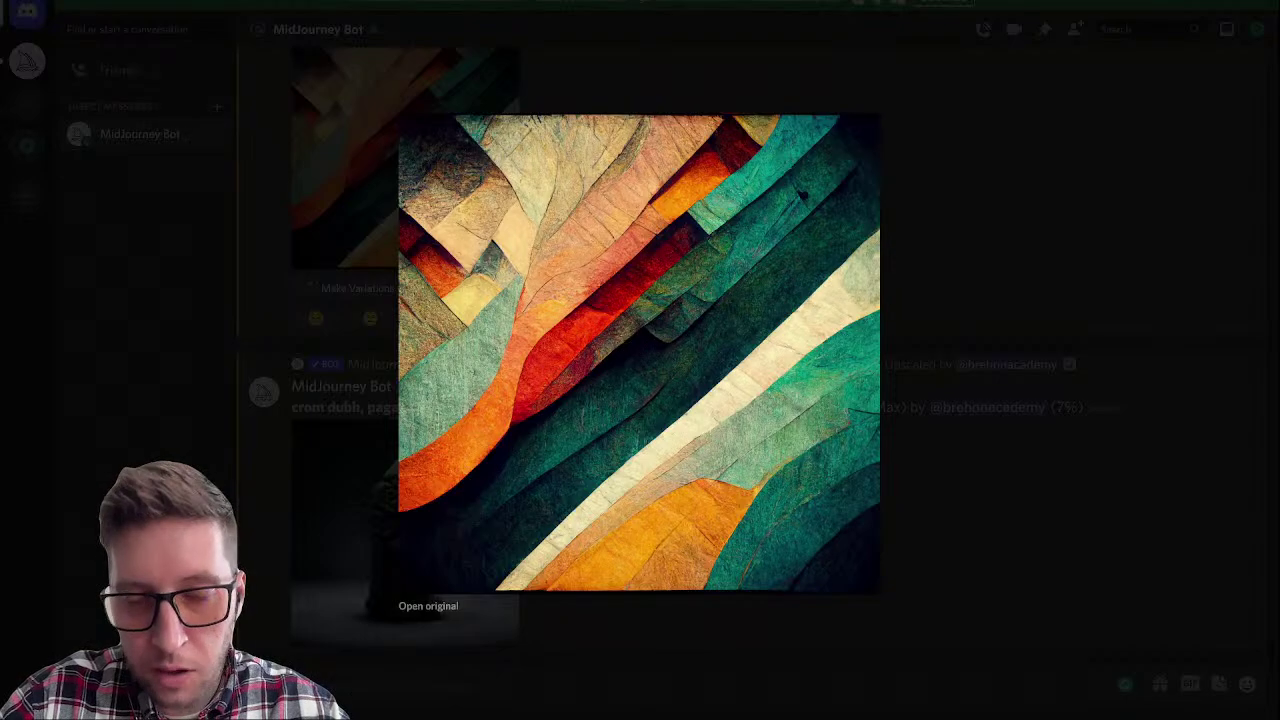
key(Escape)
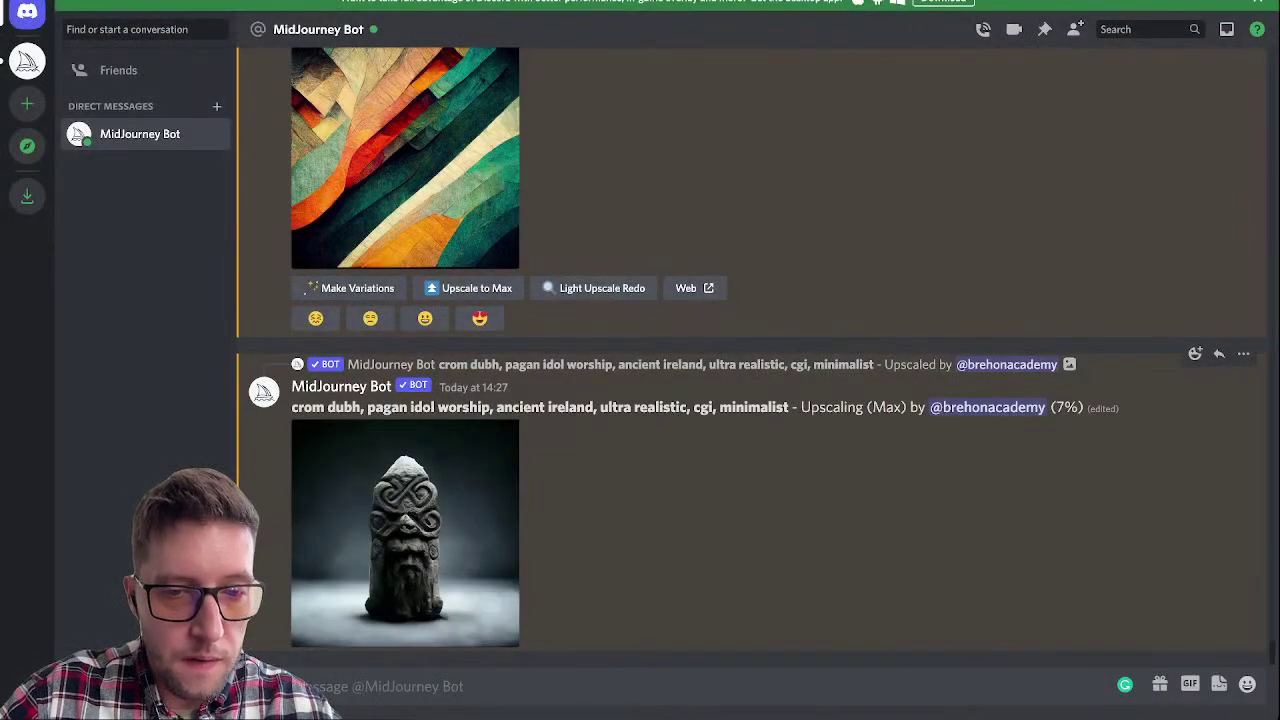
scroll(750, 357, up, 3)
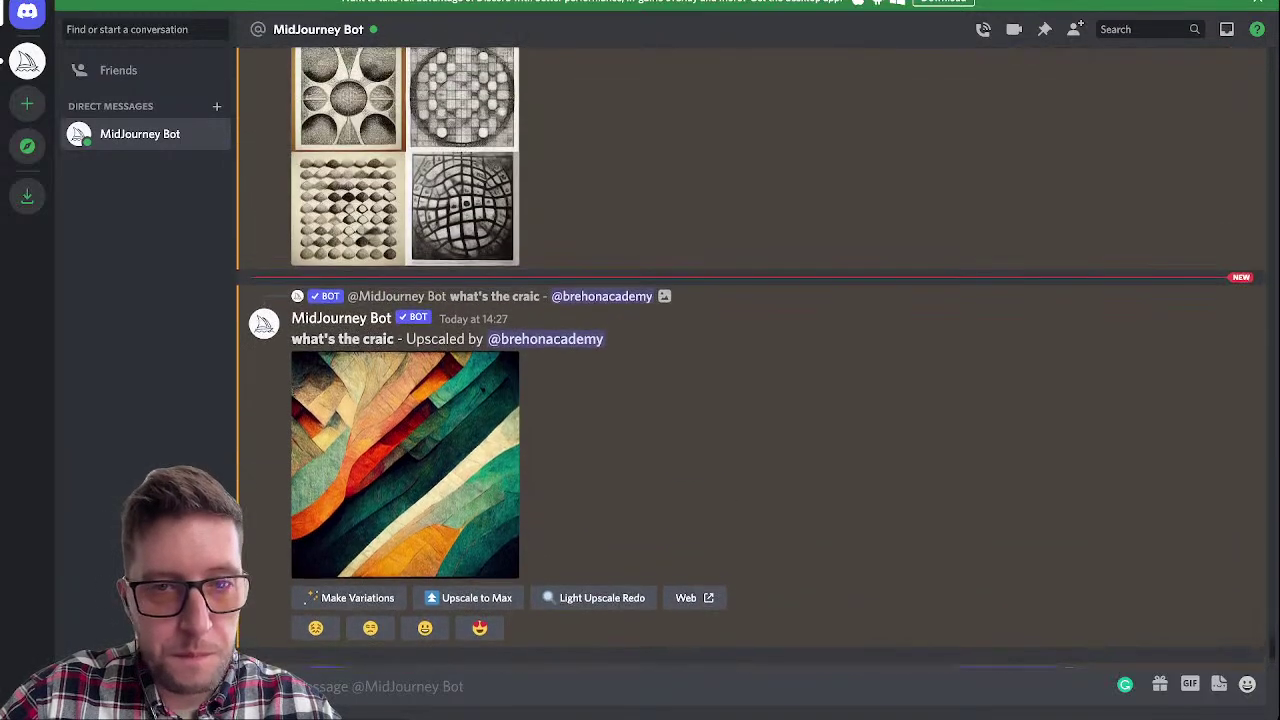
scroll(750, 357, up, 1)
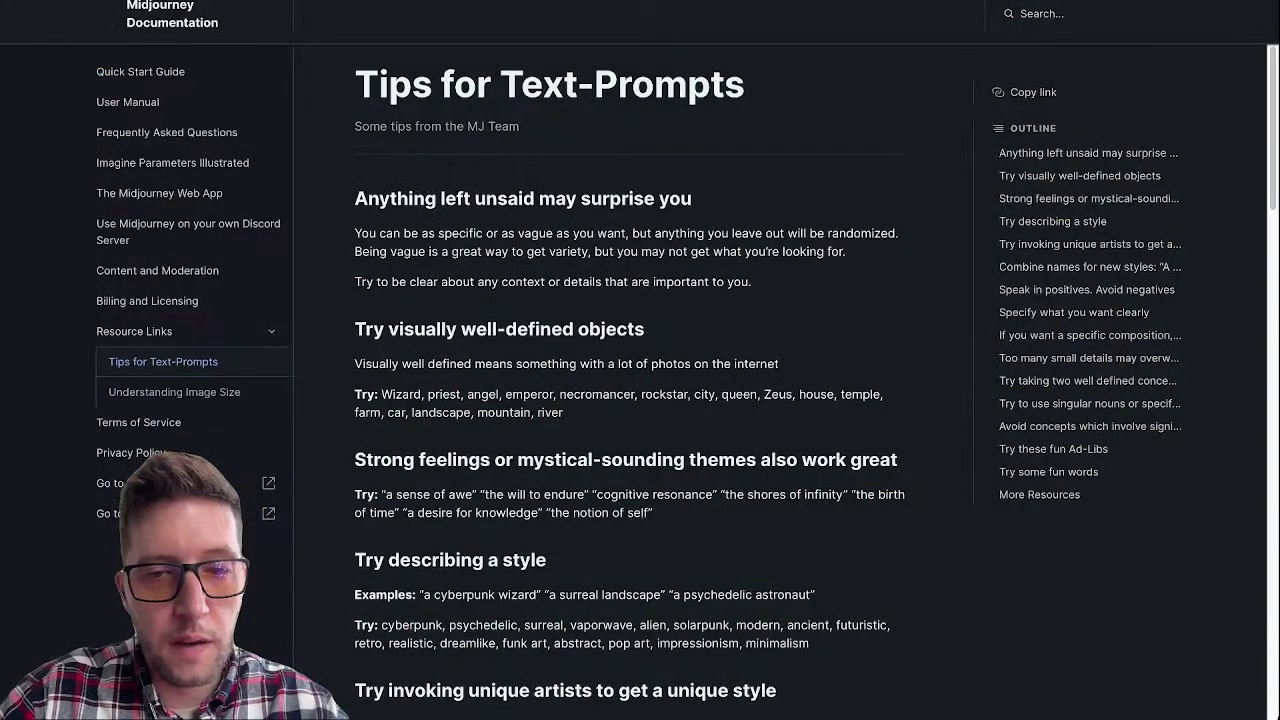
Step: Read through the Tips for Text-Prompts page in the Midjourney Documentation
scroll(630, 400, down, 5)
scroll(640, 400, down, 12)
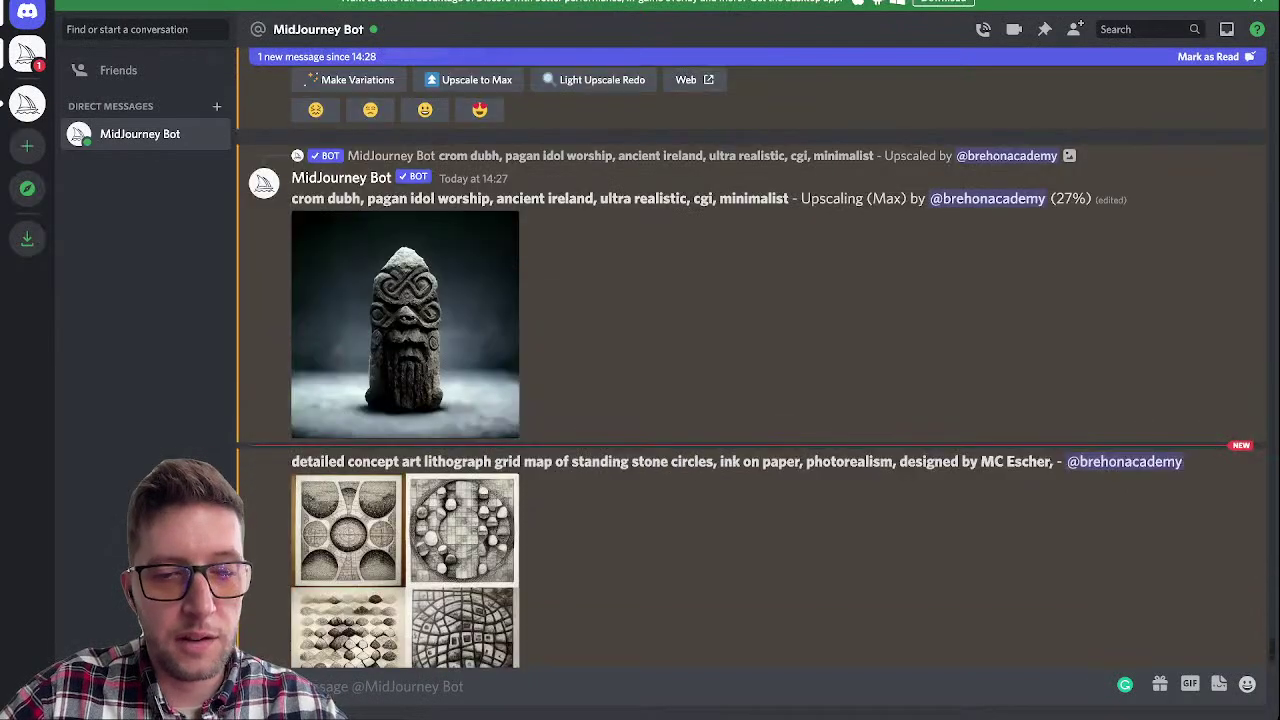
Step: Return to the MidJourney Bot conversation and try to generate an image with the /imagine prompt "Ireland In The Time Of Atlantis, --ar 16:9 -- hd"
text(/imagine)
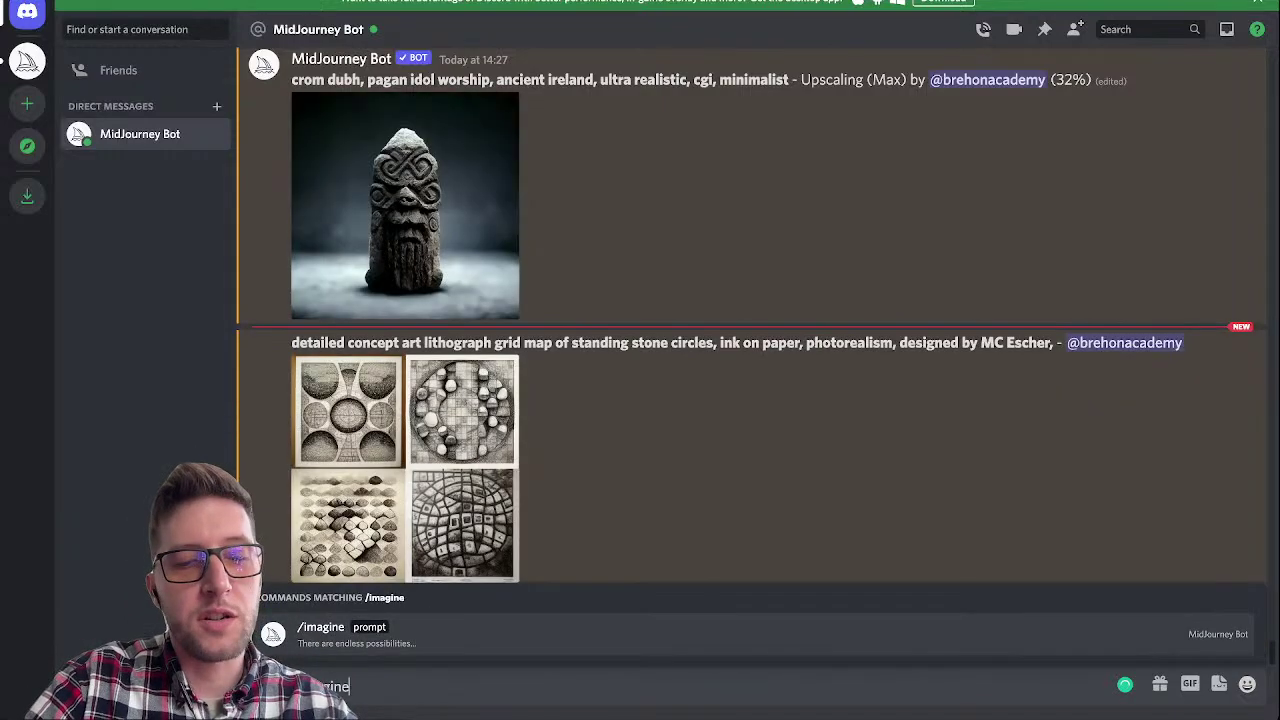
key(Tab)
text(Ireland In The Time Of Atlantis)
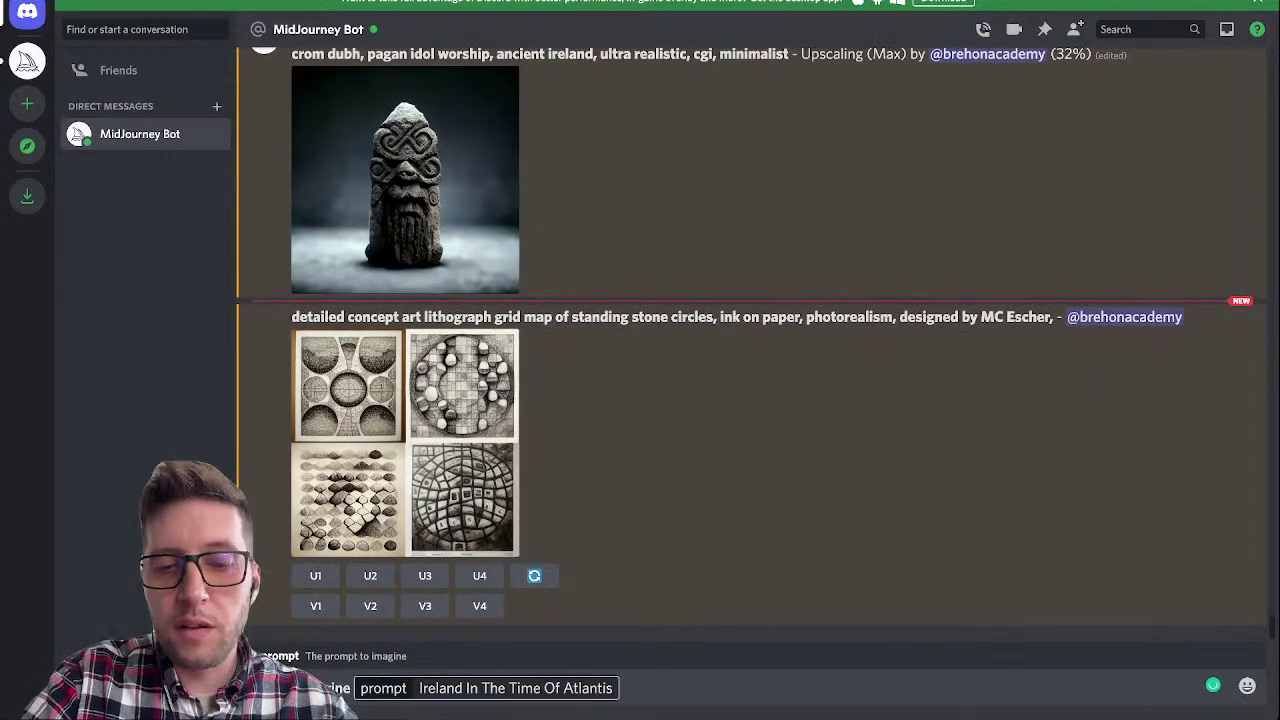
text(,)
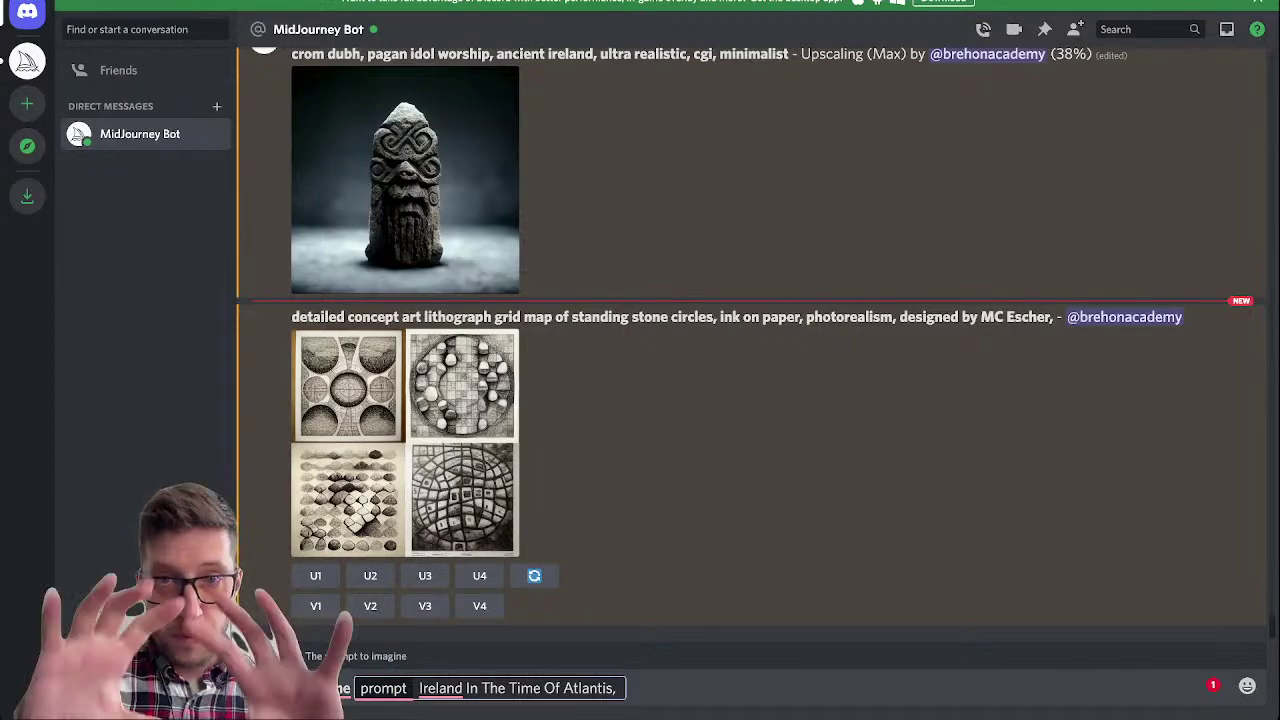
key(BackSpace)
key(BackSpace)
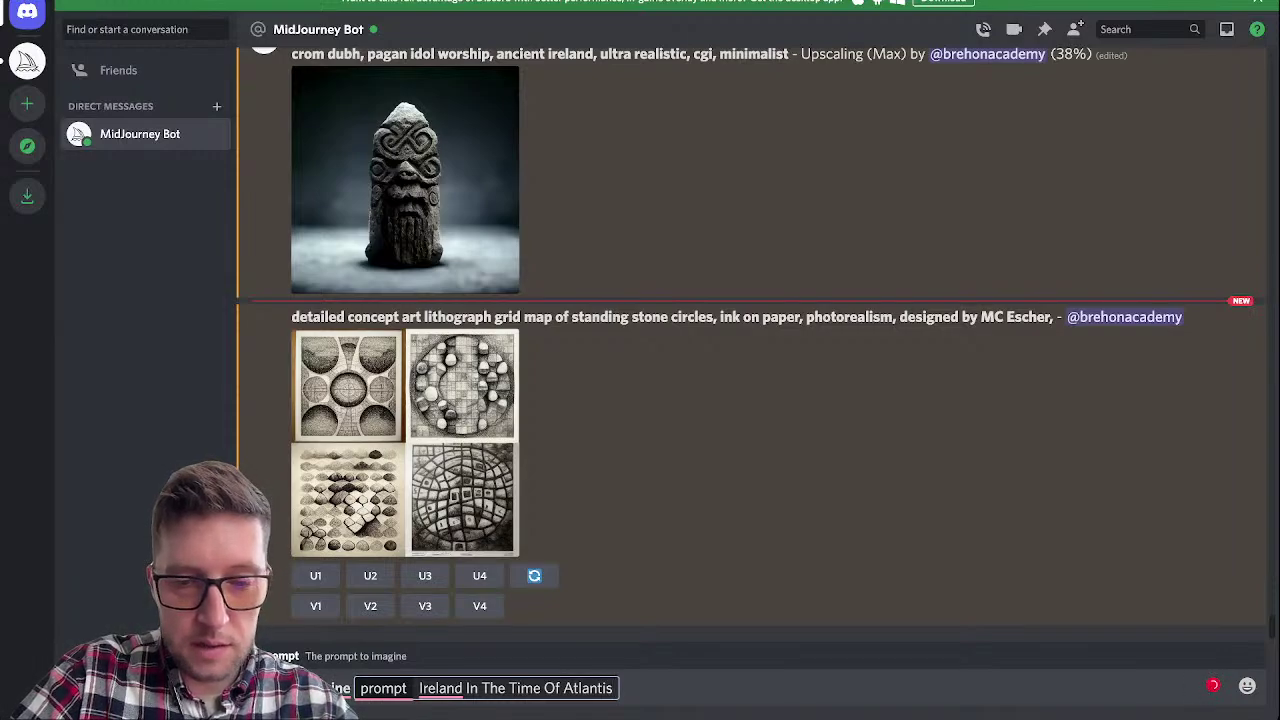
text(, )
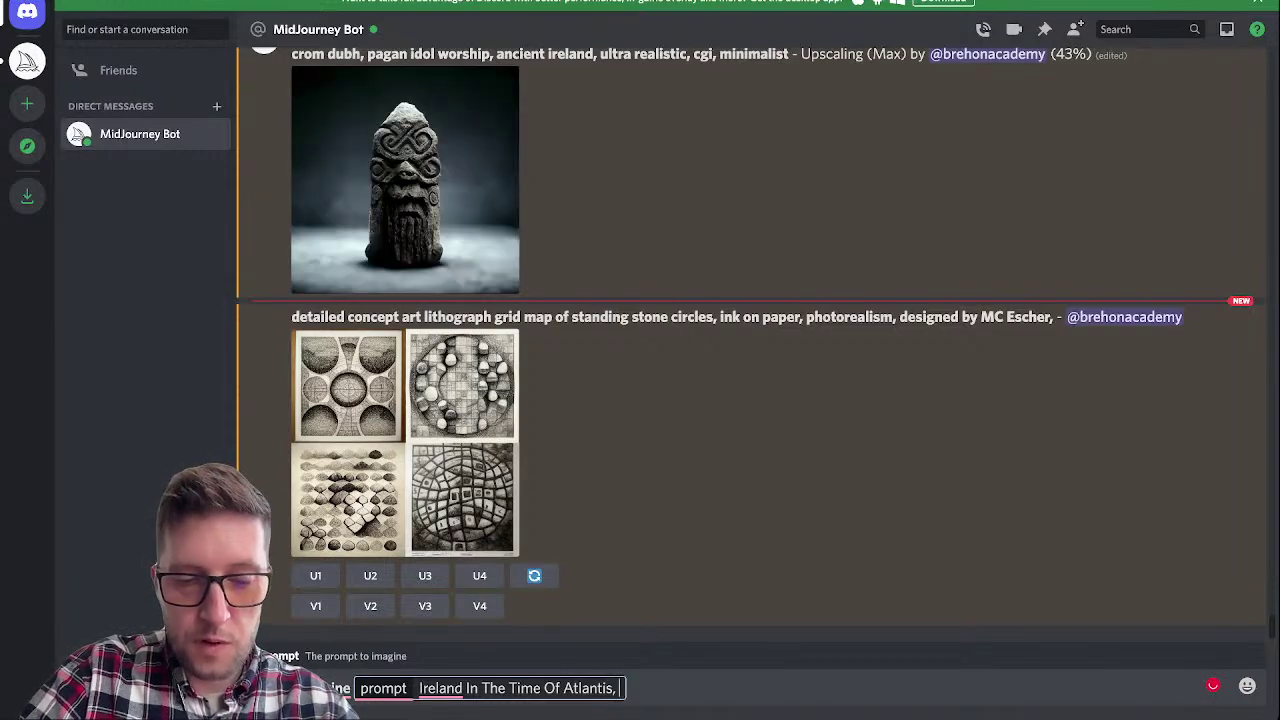
text(--a)
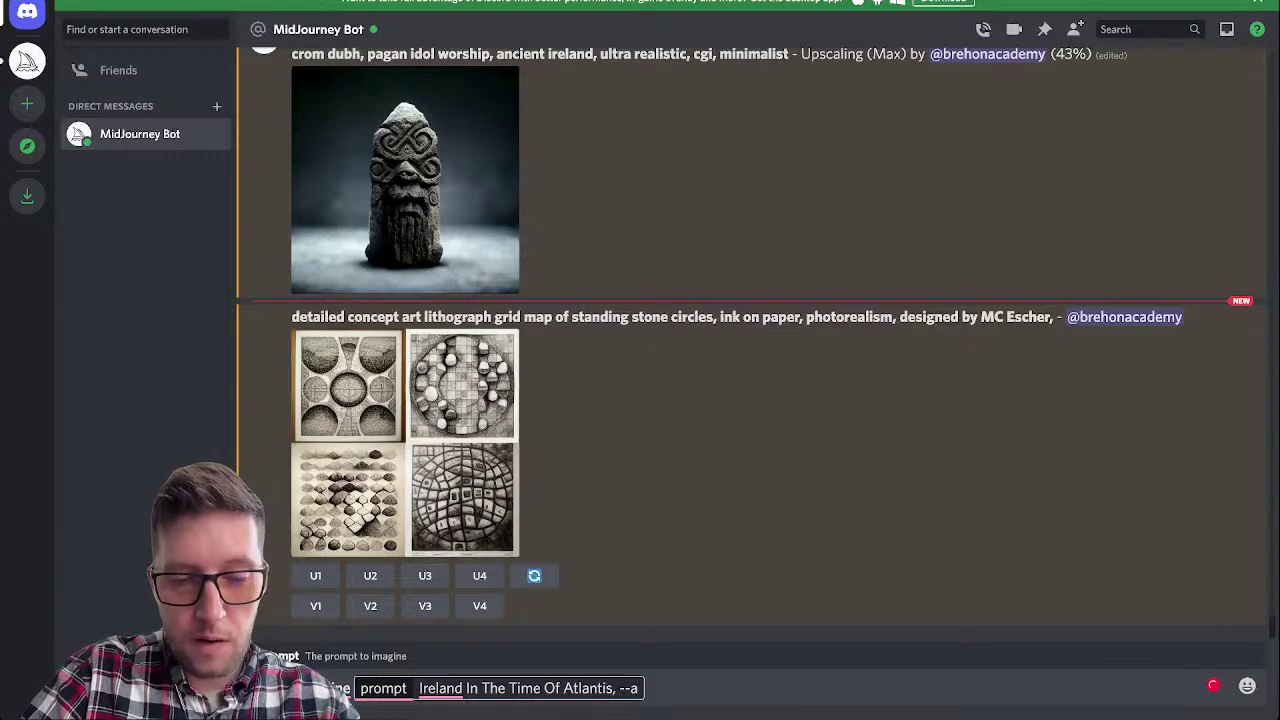
text(r)
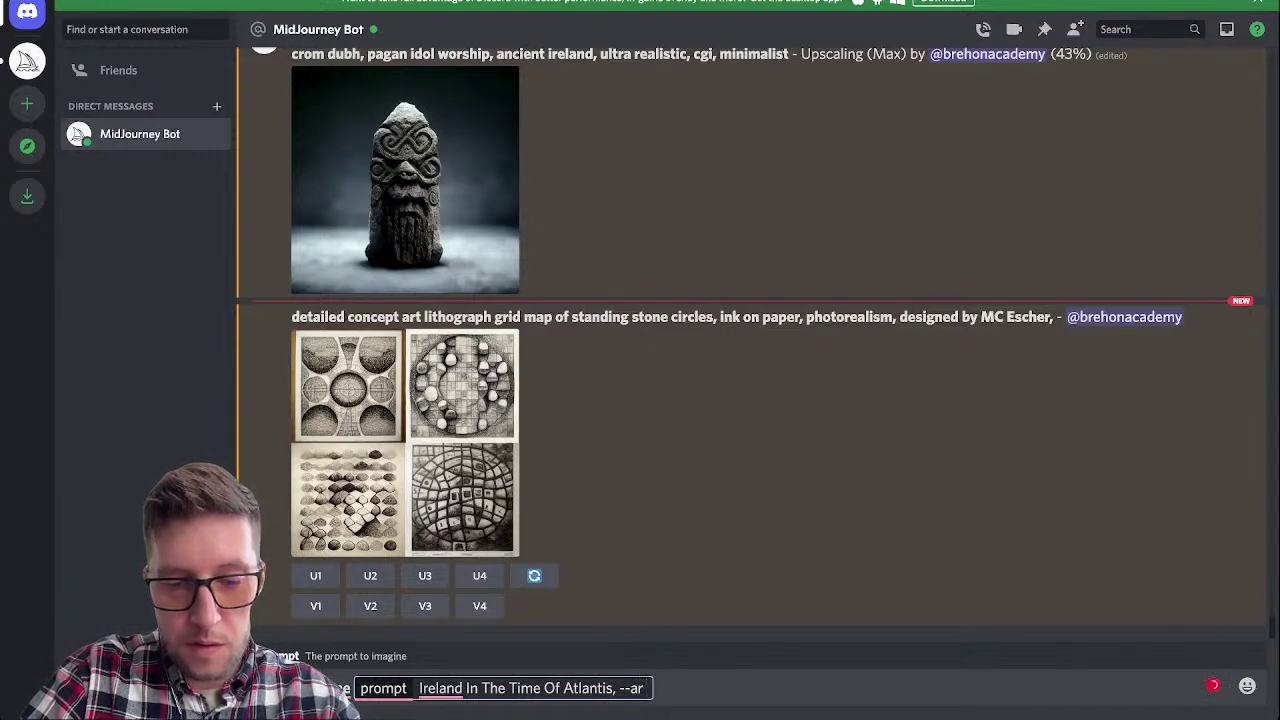
text( 16:)
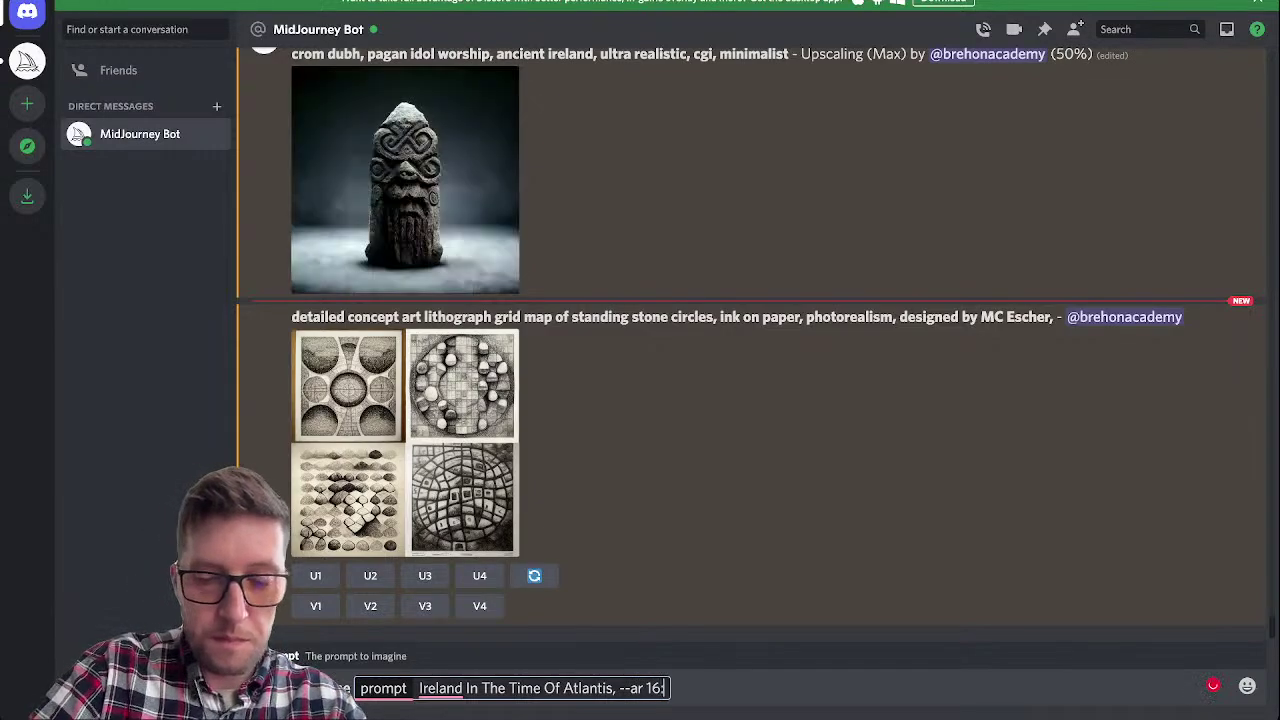
text(9 --)
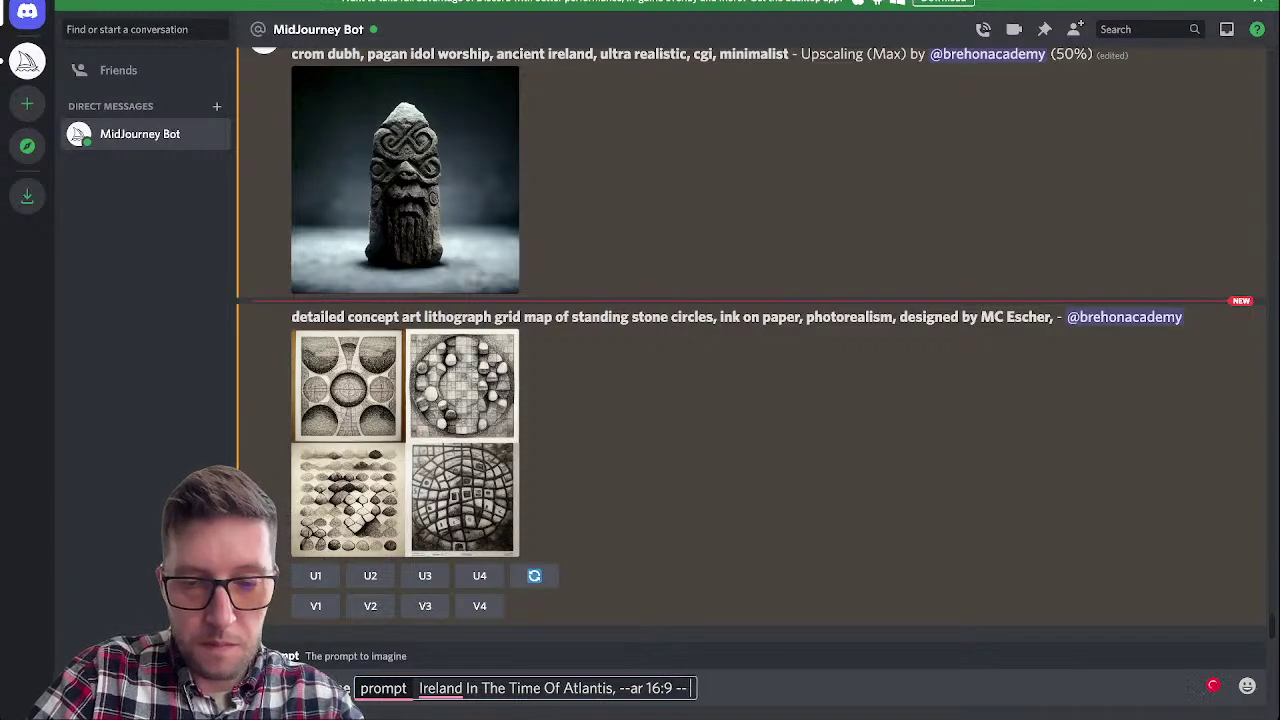
text(hd)
key(Return)
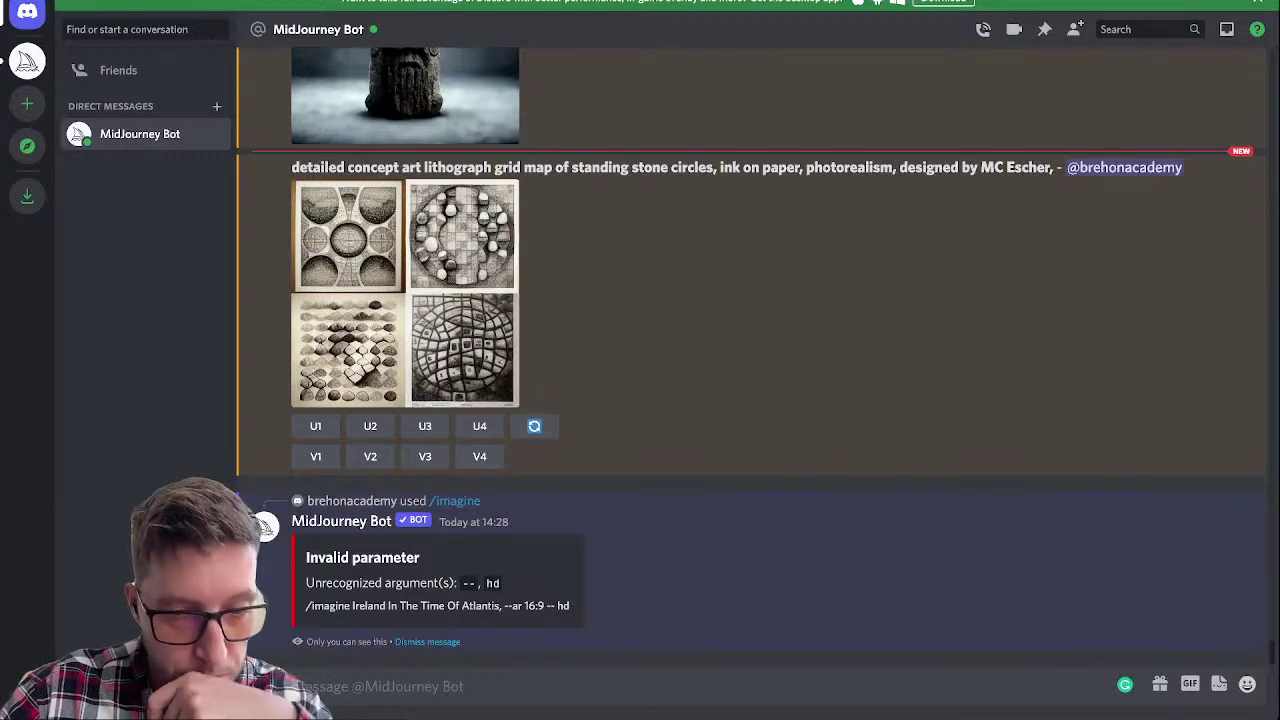
Step: Copy the rejected Atlantis prompt and try resubmitting it as "/imagine Ireland In The Time Of Atlantis, --ar 16:9"
triple_click(515, 605)
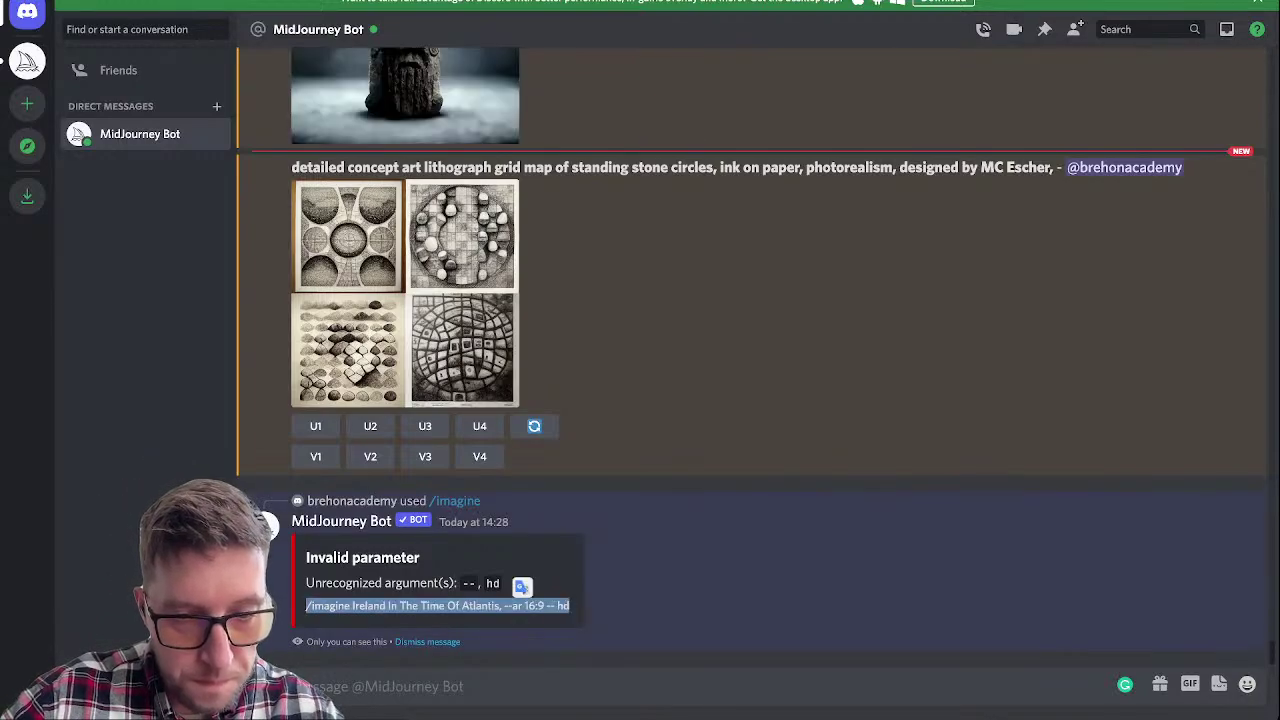
key(ctrl+c)
key(ctrl+v)
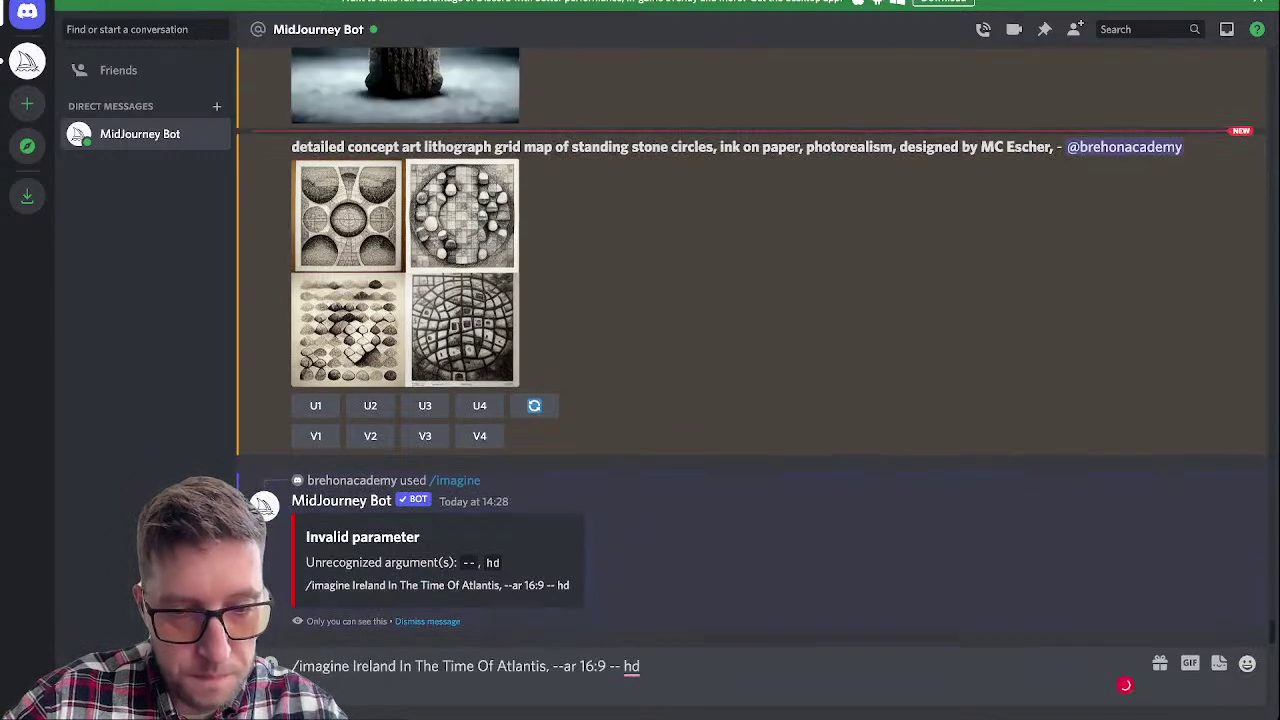
key(BackSpace)
key(BackSpace)
key(BackSpace)
key(BackSpace)
key(BackSpace)
key(BackSpace)
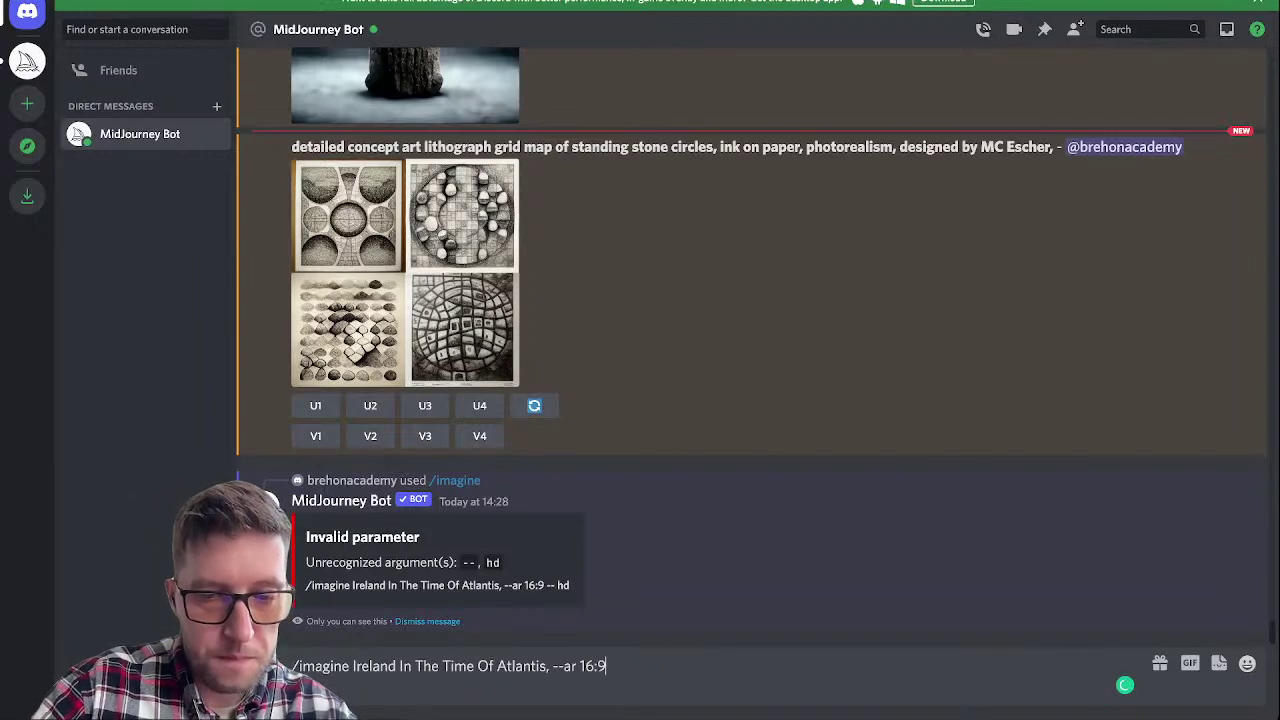
key(Return)
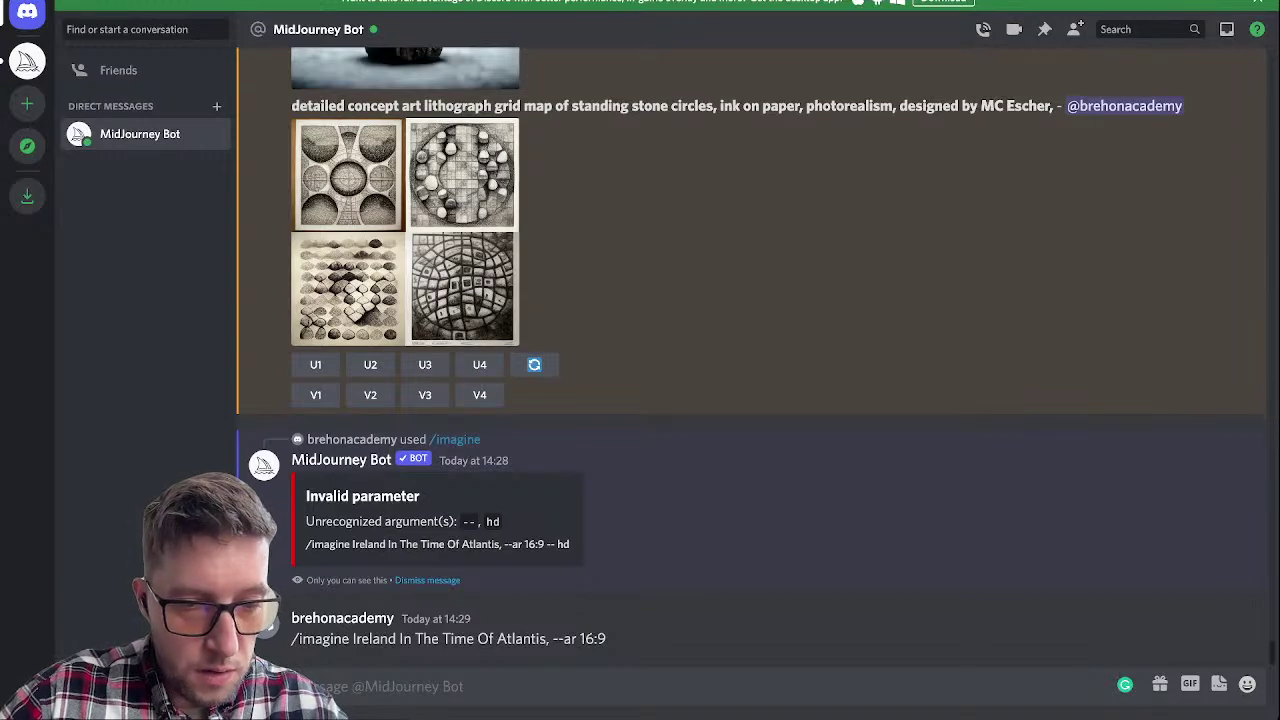
Step: Try to generate the image by running /imagine with the copied prompt "Ireland In The Time Of Atlantis, --ar 16:9 -- hd"
text(/imagine)
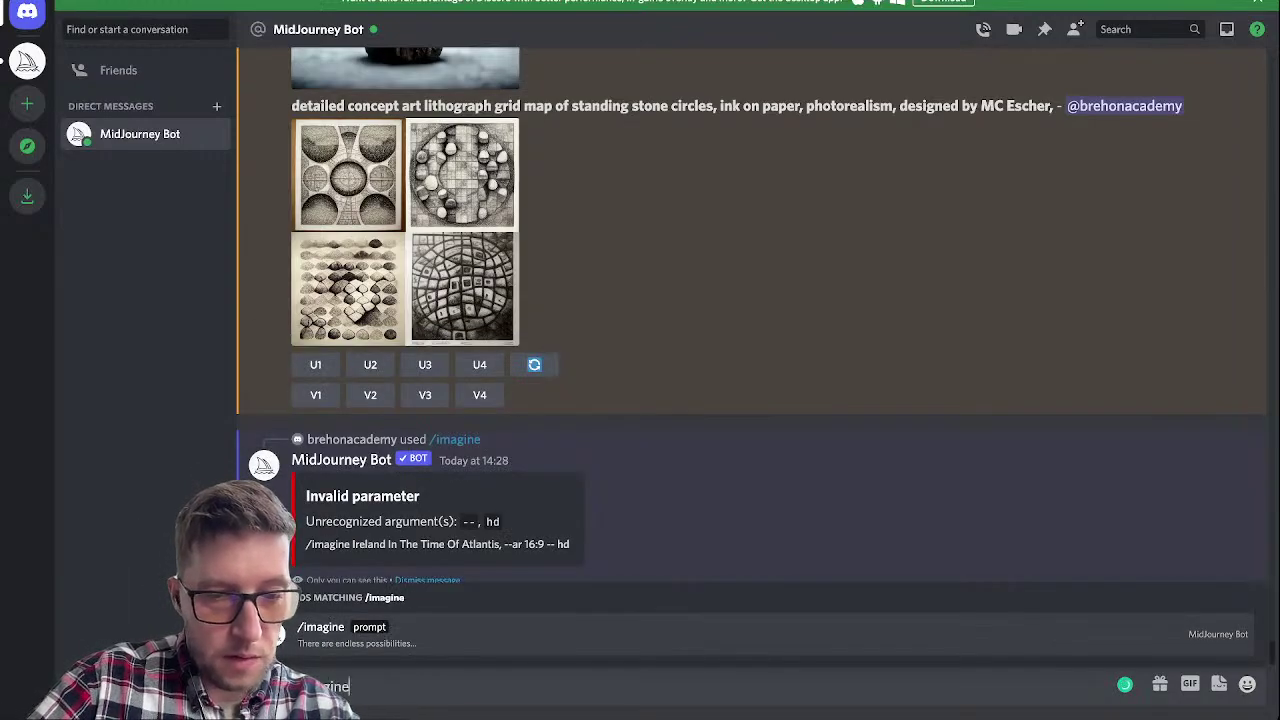
key(Tab)
key(ctrl+v)
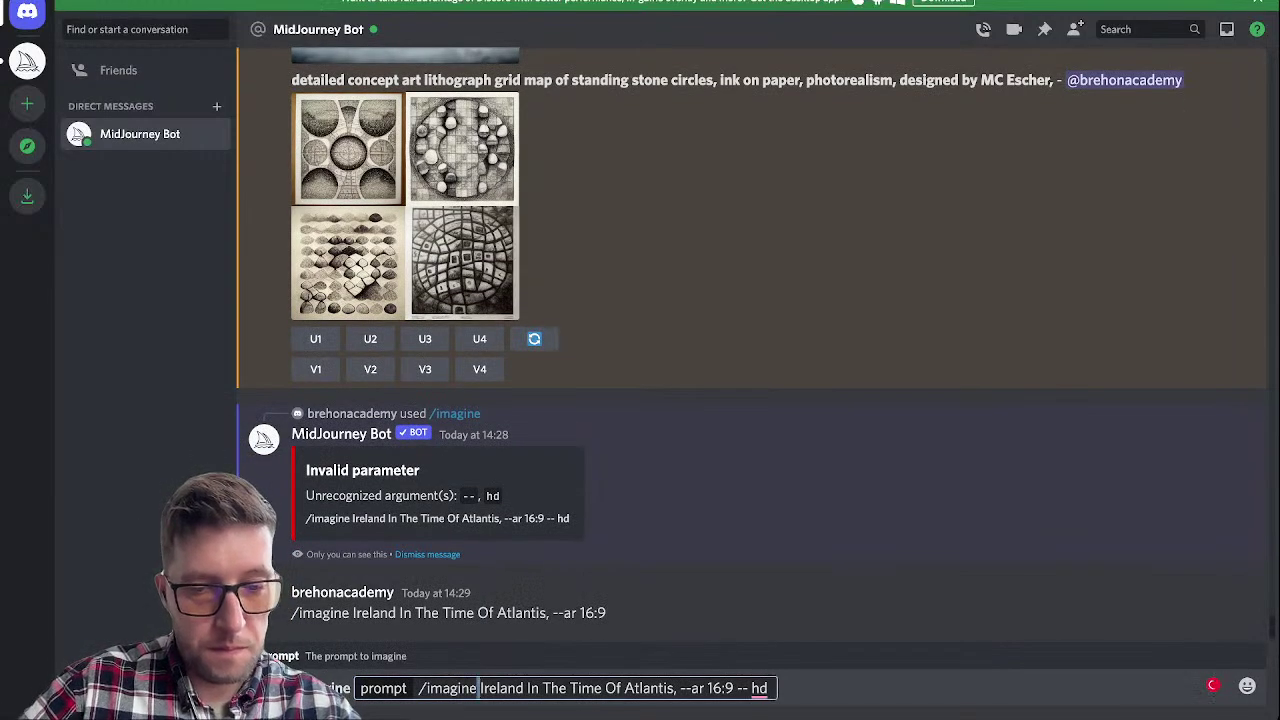
key(shift+Home)
key(BackSpace)
key(Return)
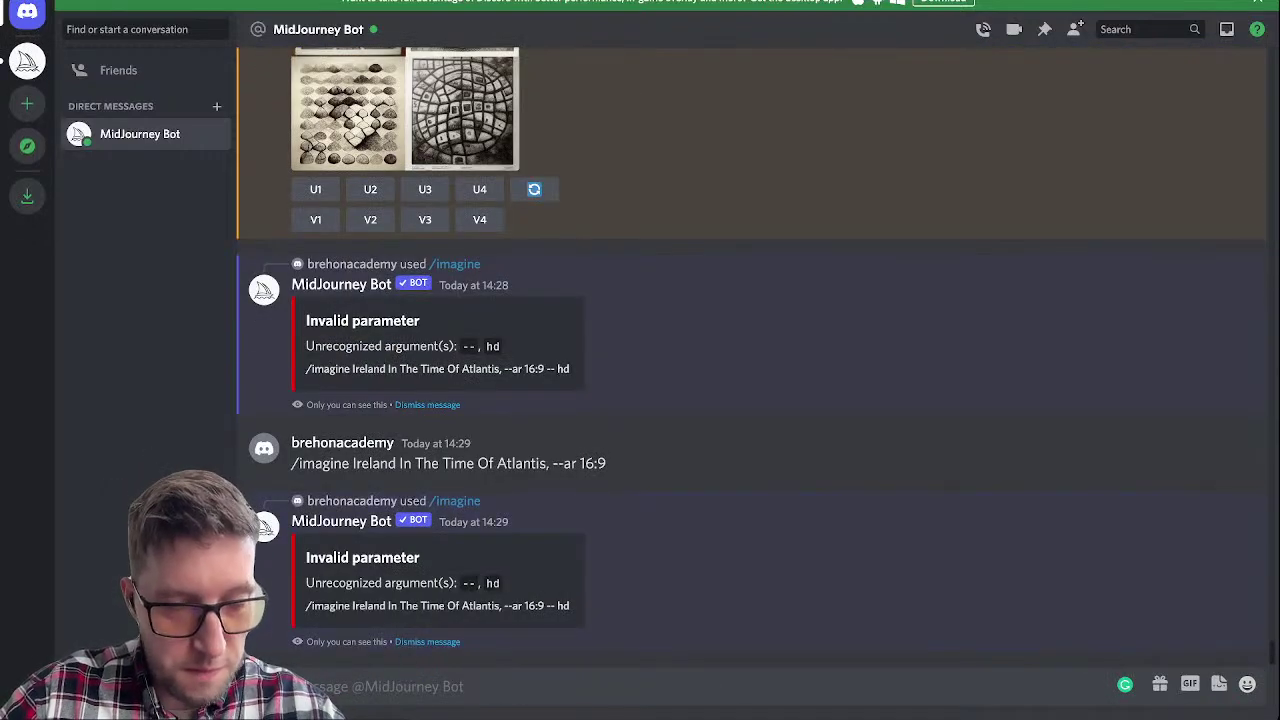
Step: Run the /imagine command with the prompt "imagine Ireland In The Time Of Atlantis, --ar 16:9", without the "-- hd" argument
text(/o)
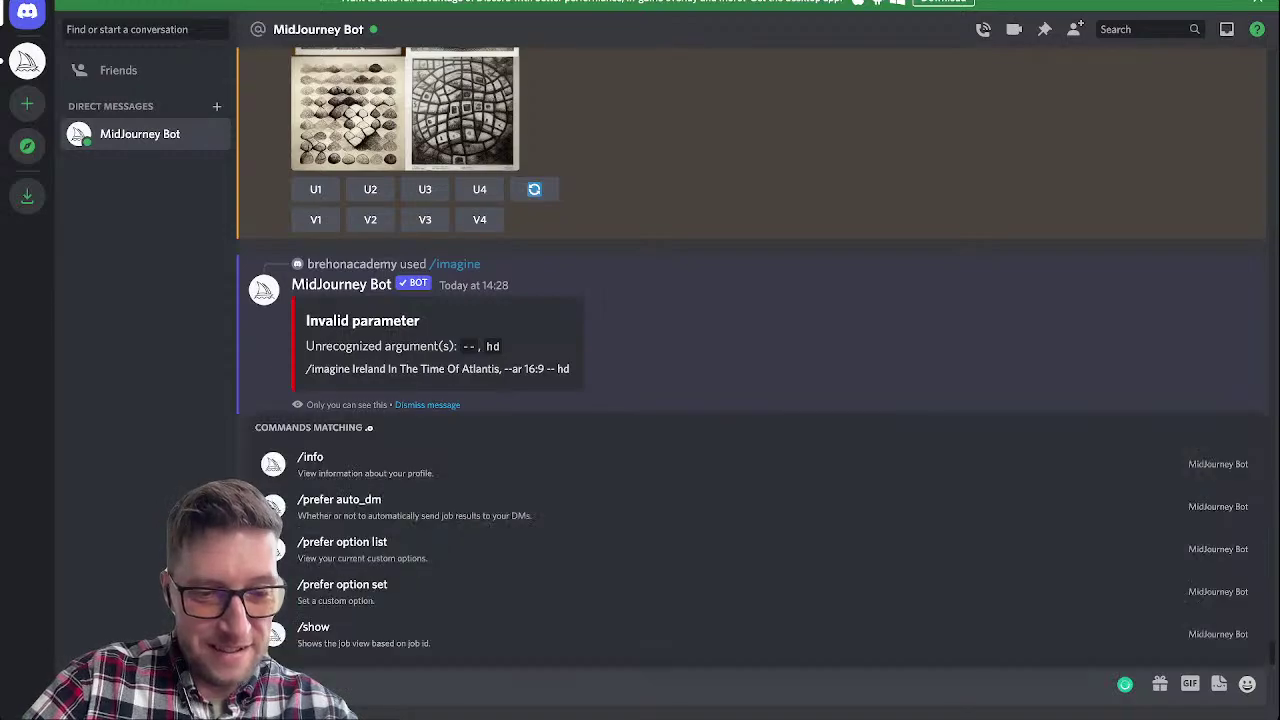
key(BackSpace)
key(BackSpace)
text(/o)
key(BackSpace)
text(ima)
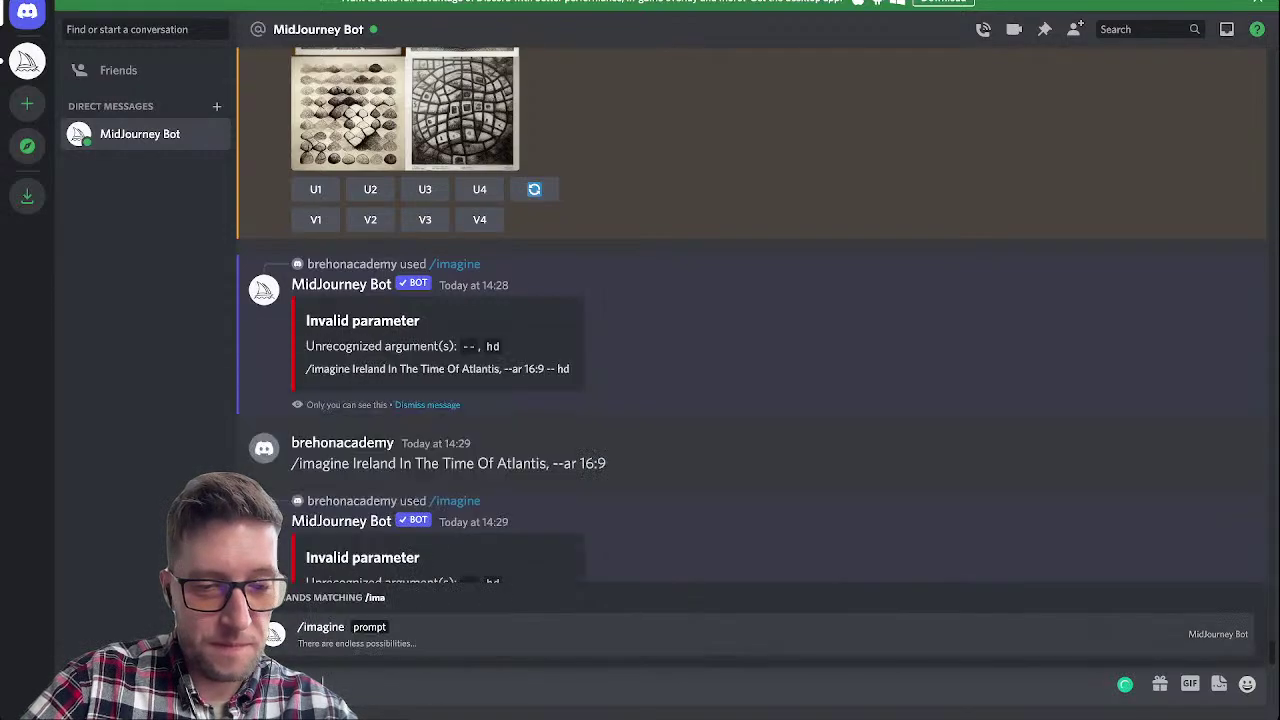
text(gine)
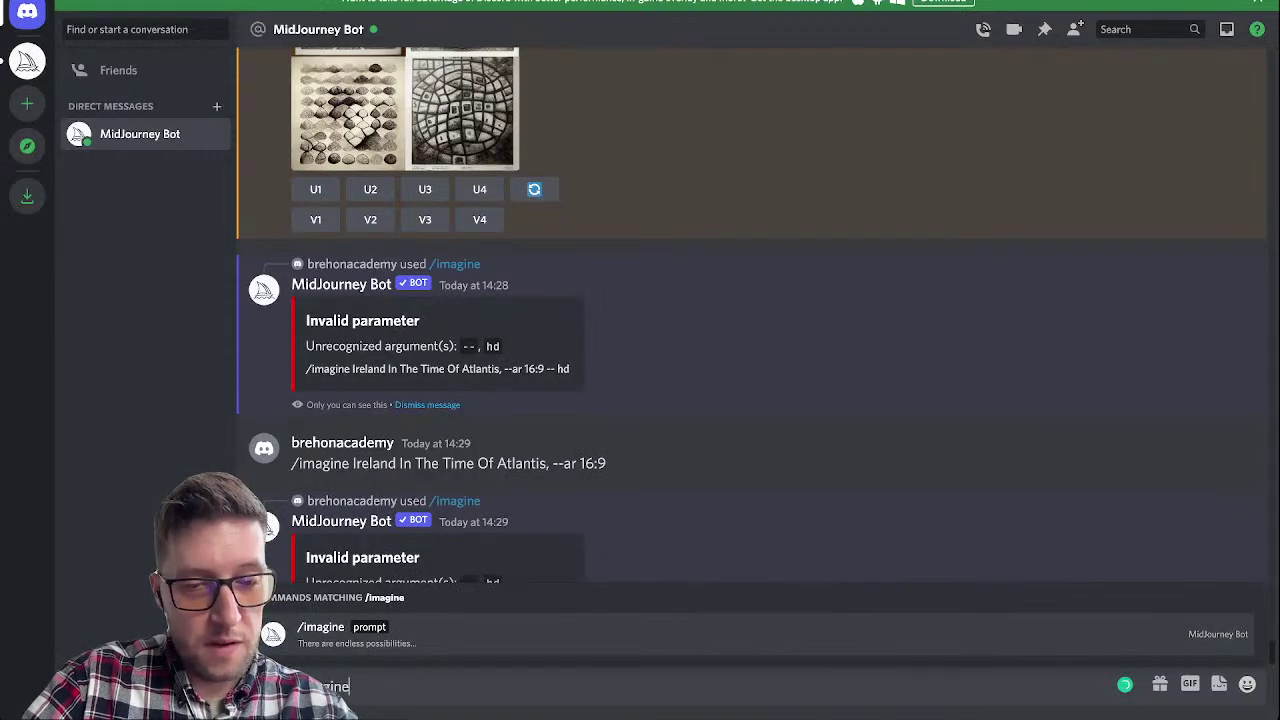
key(Tab)
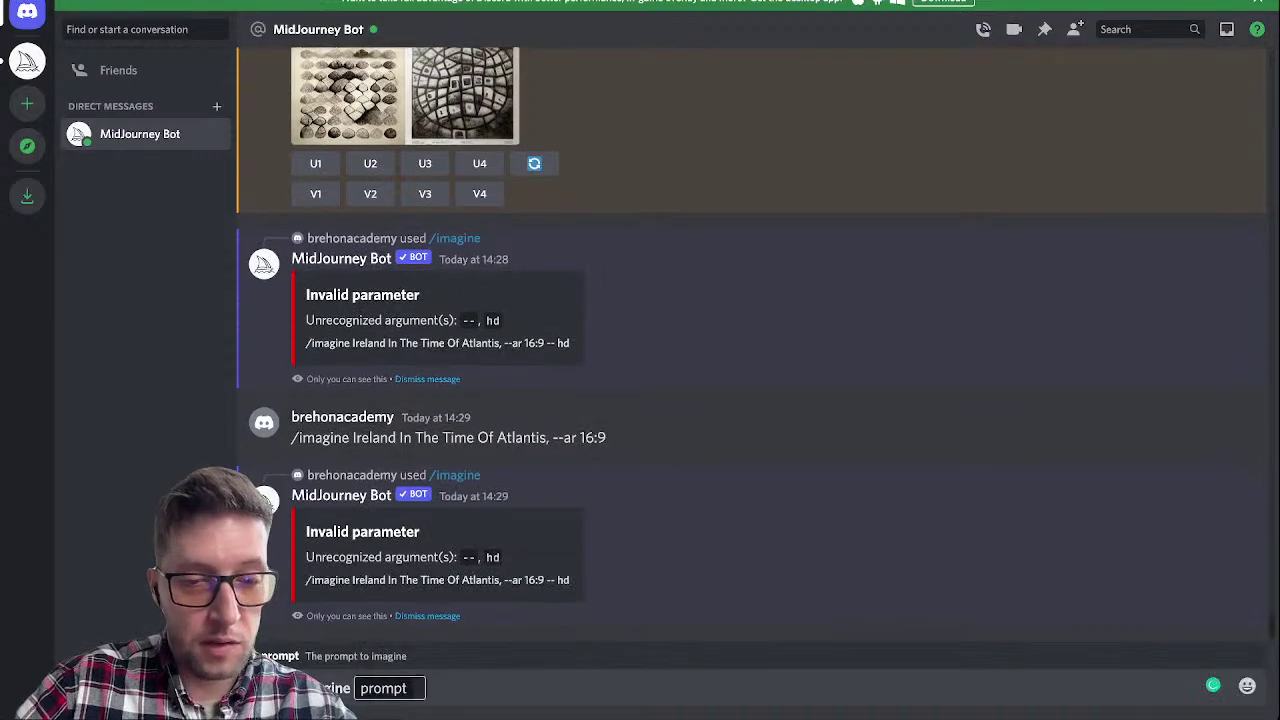
key(ctrl+v)
key(BackSpace)
key(BackSpace)
key(BackSpace)
key(BackSpace)
key(BackSpace)
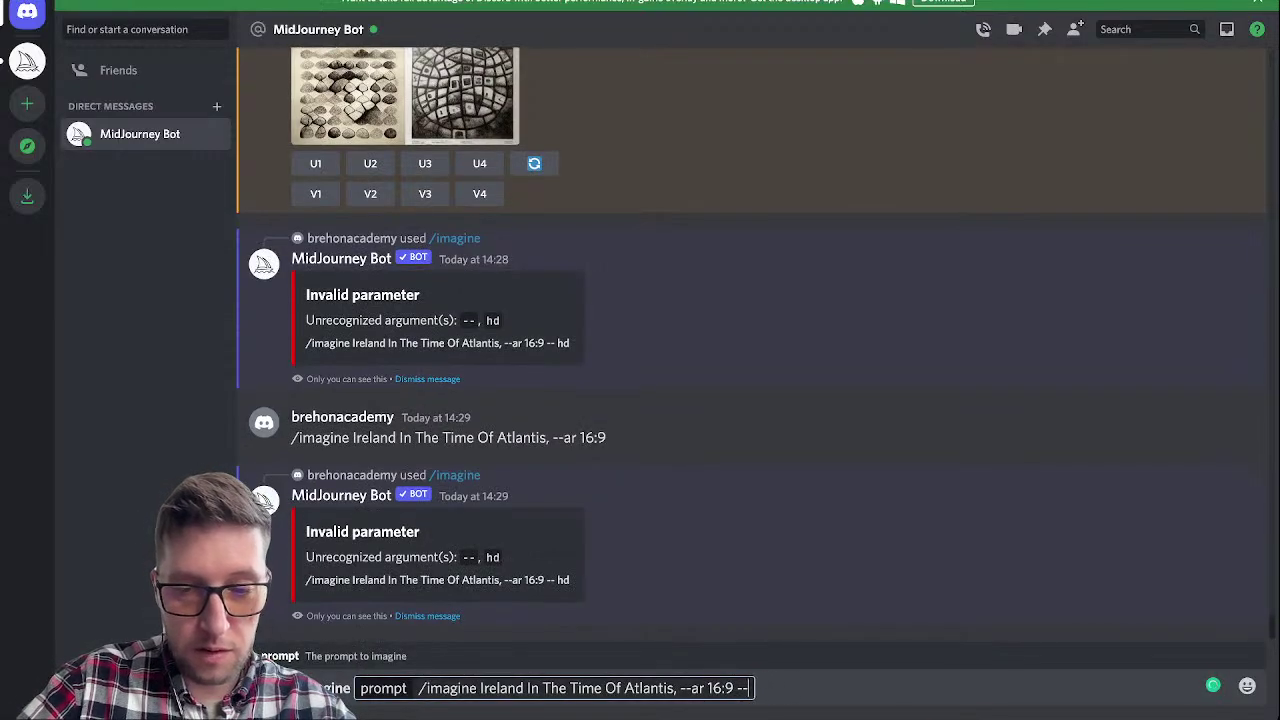
key(BackSpace)
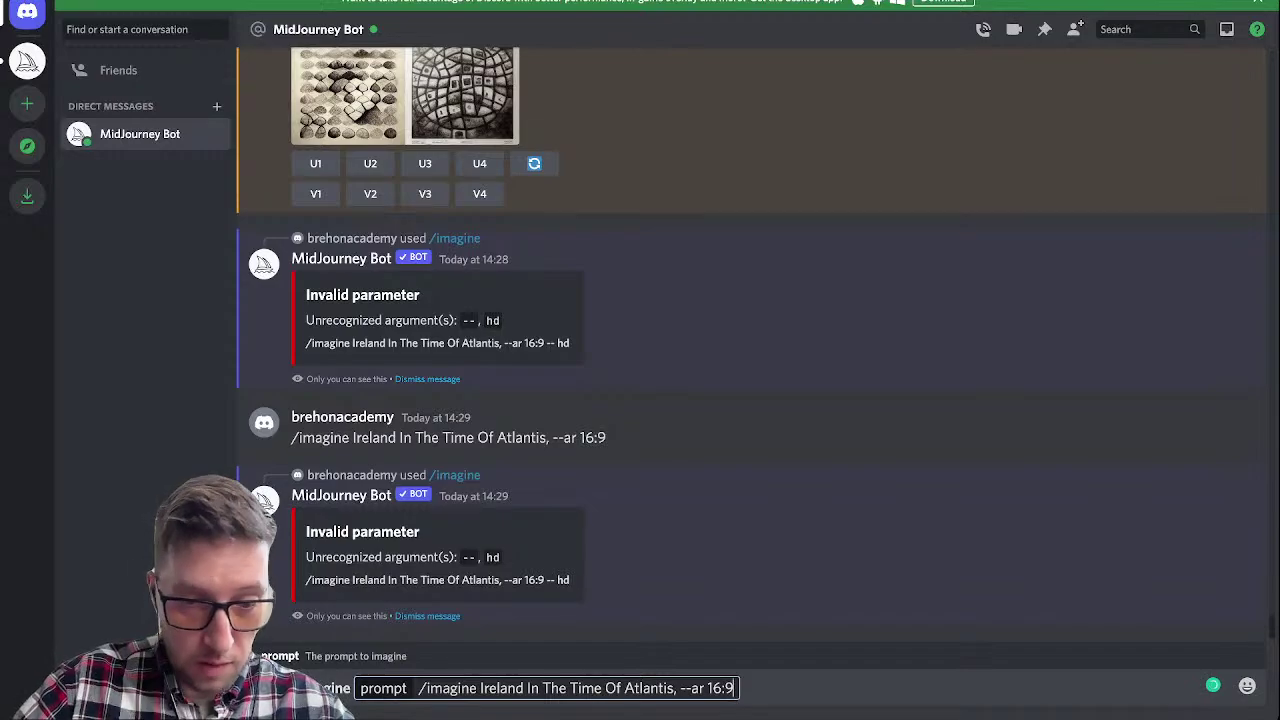
key(Home)
key(Delete)
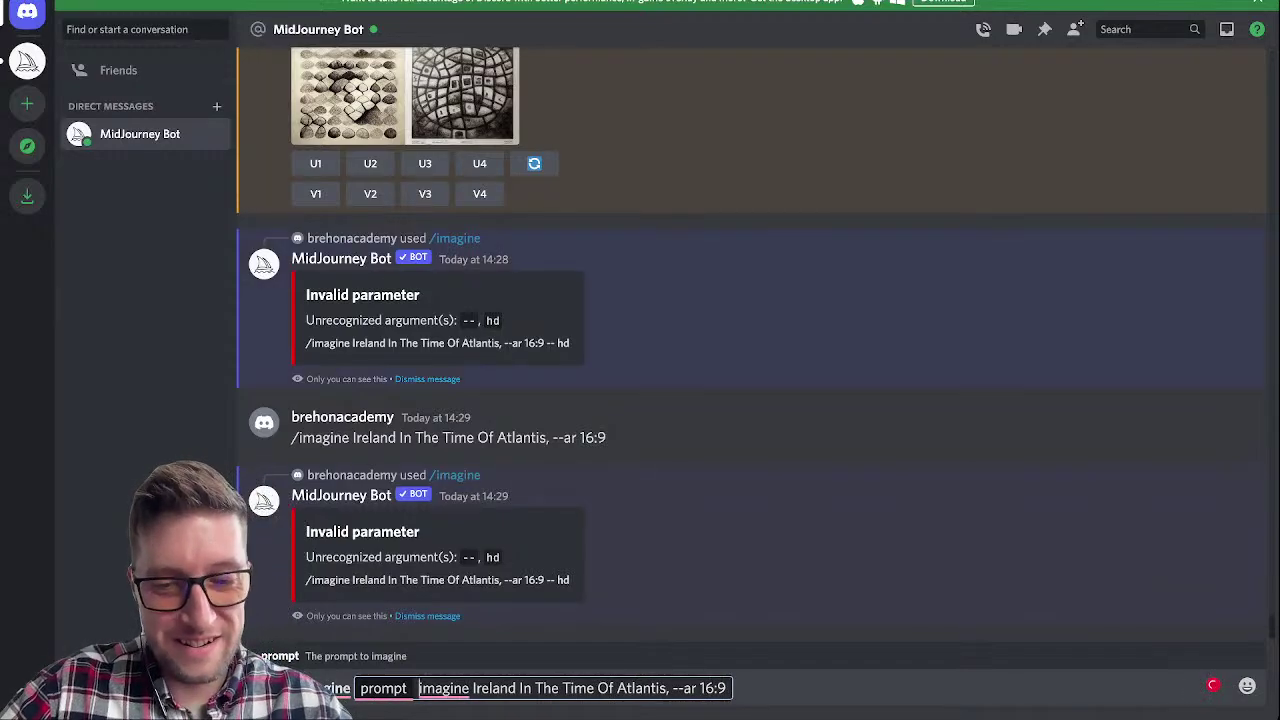
key(Return)
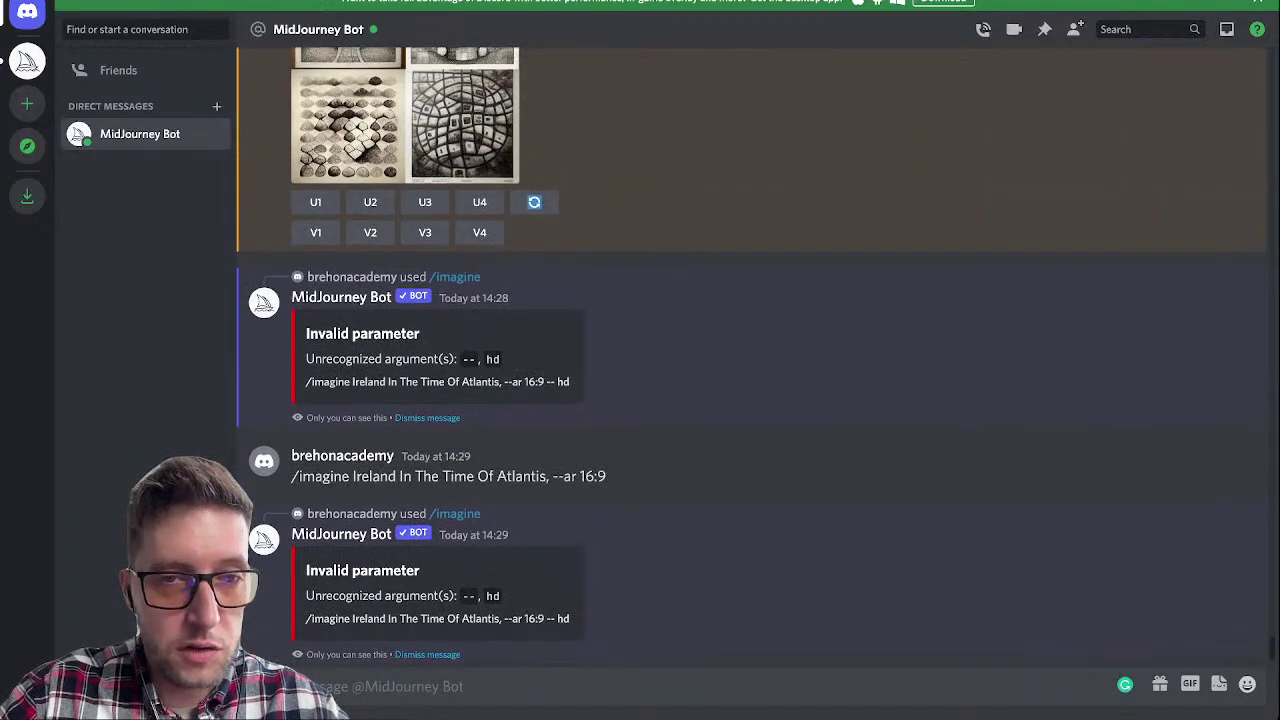
Step: View the MC Escher standing stone circles grid enlarged and upscale its first and second images
scroll(751, 357, up, 3)
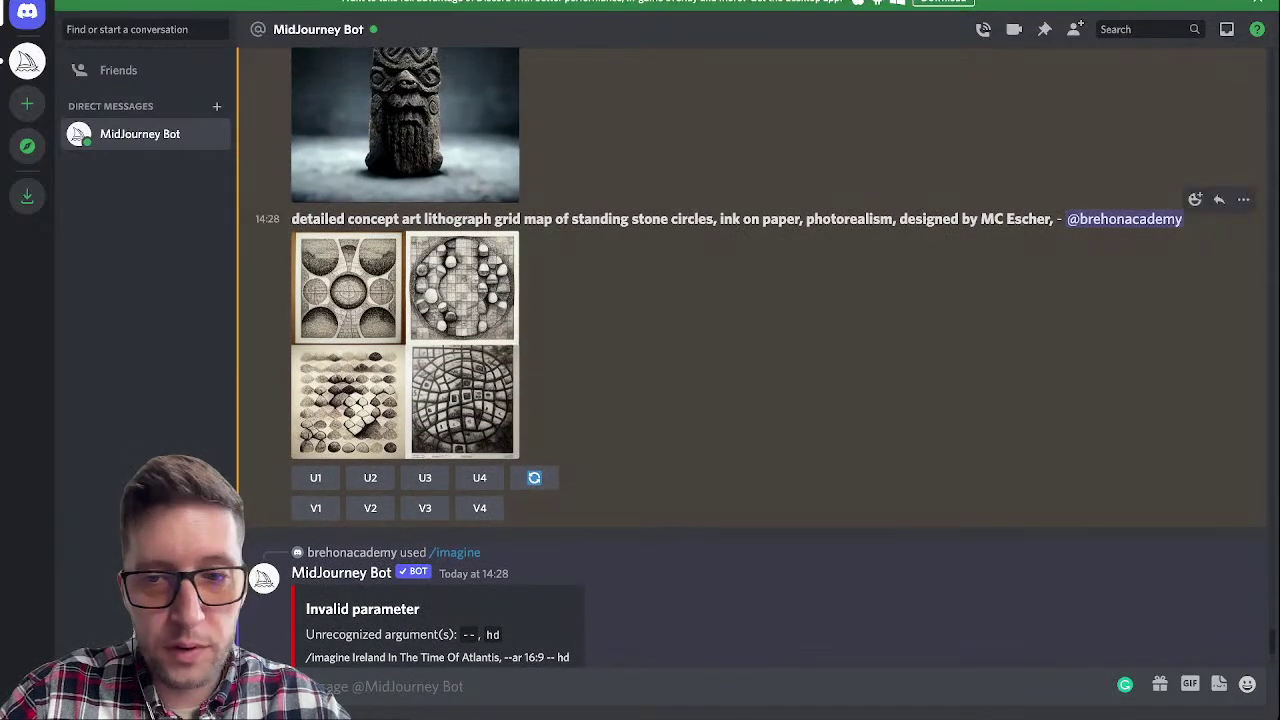
drag(981, 219, 1054, 219)
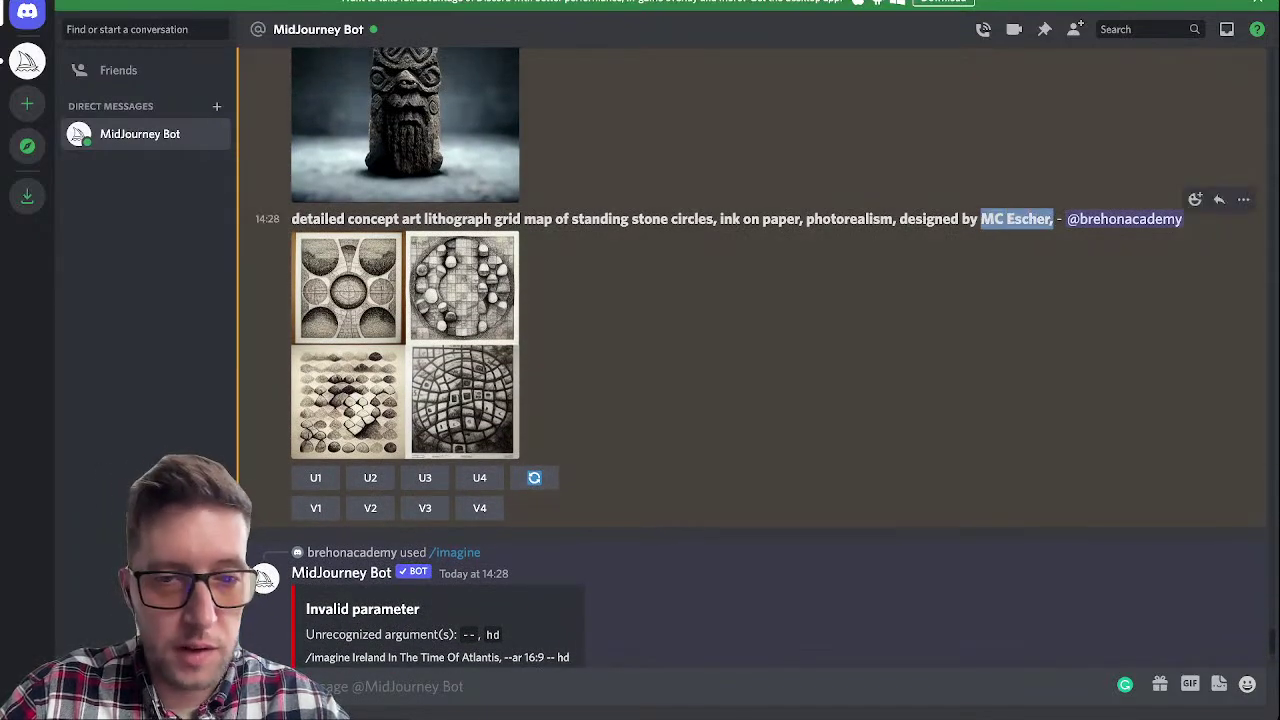
click(405, 345)
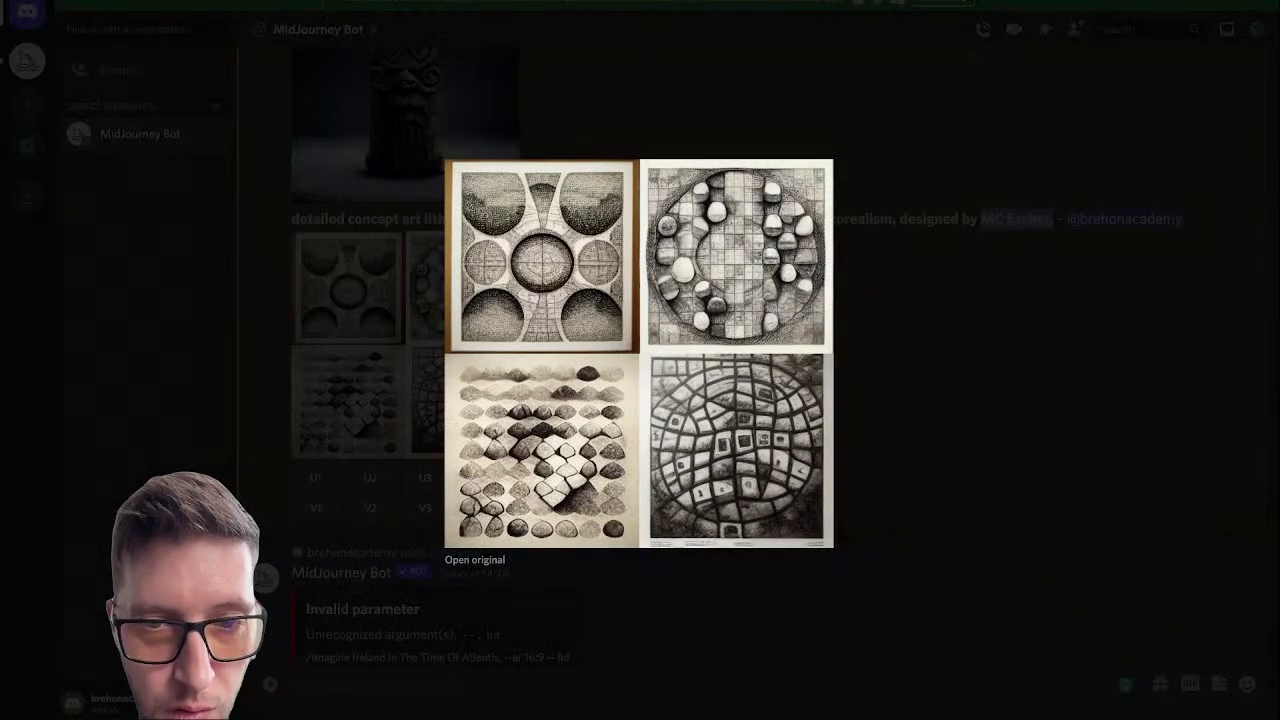
key(Escape)
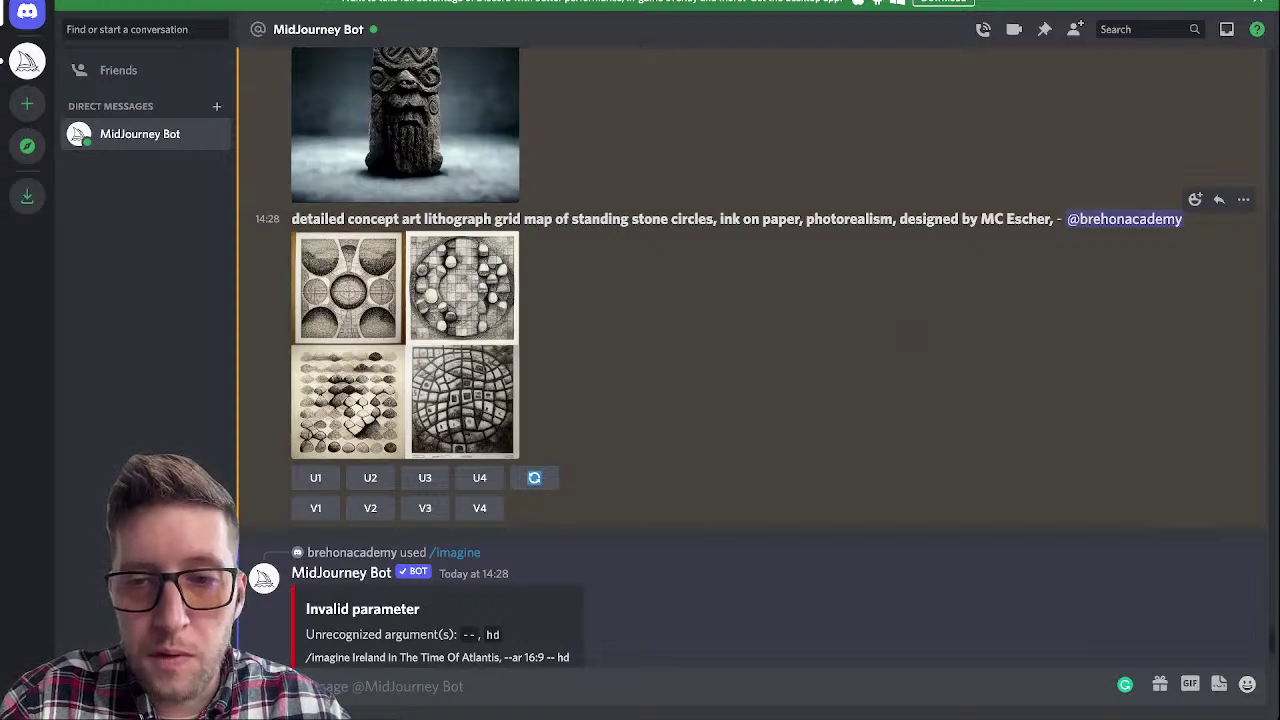
click(405, 345)
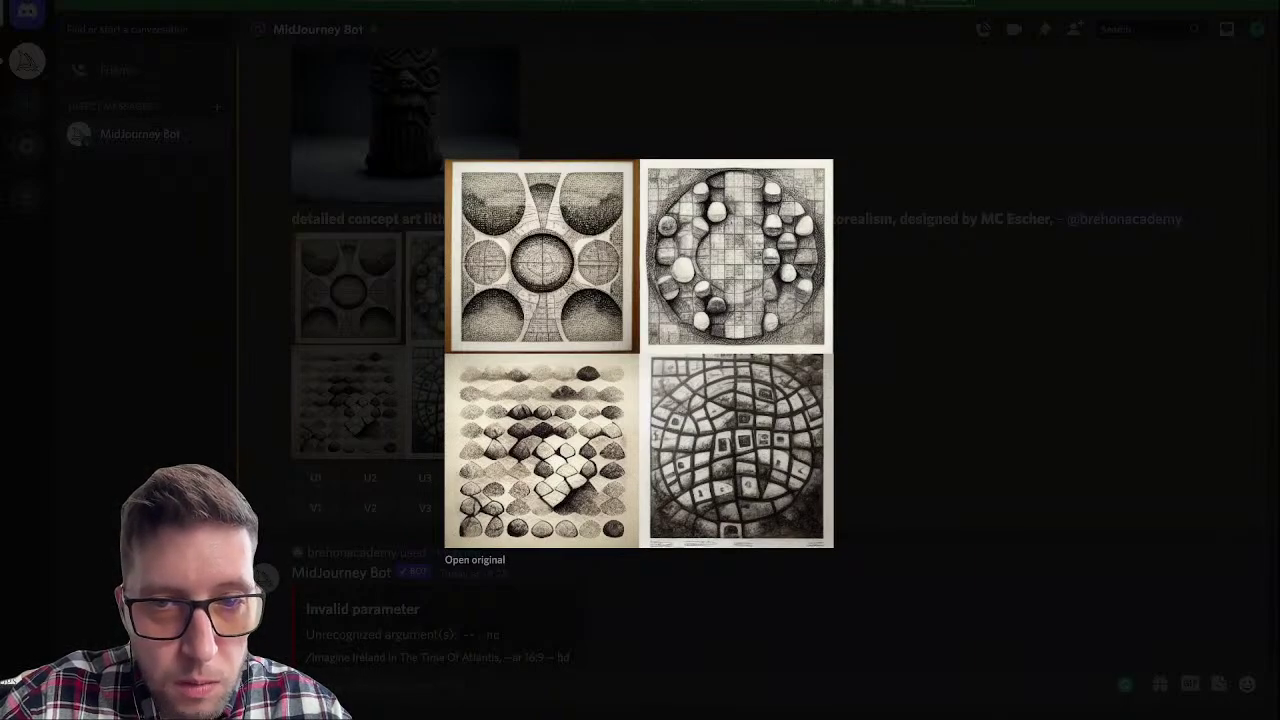
key(Escape)
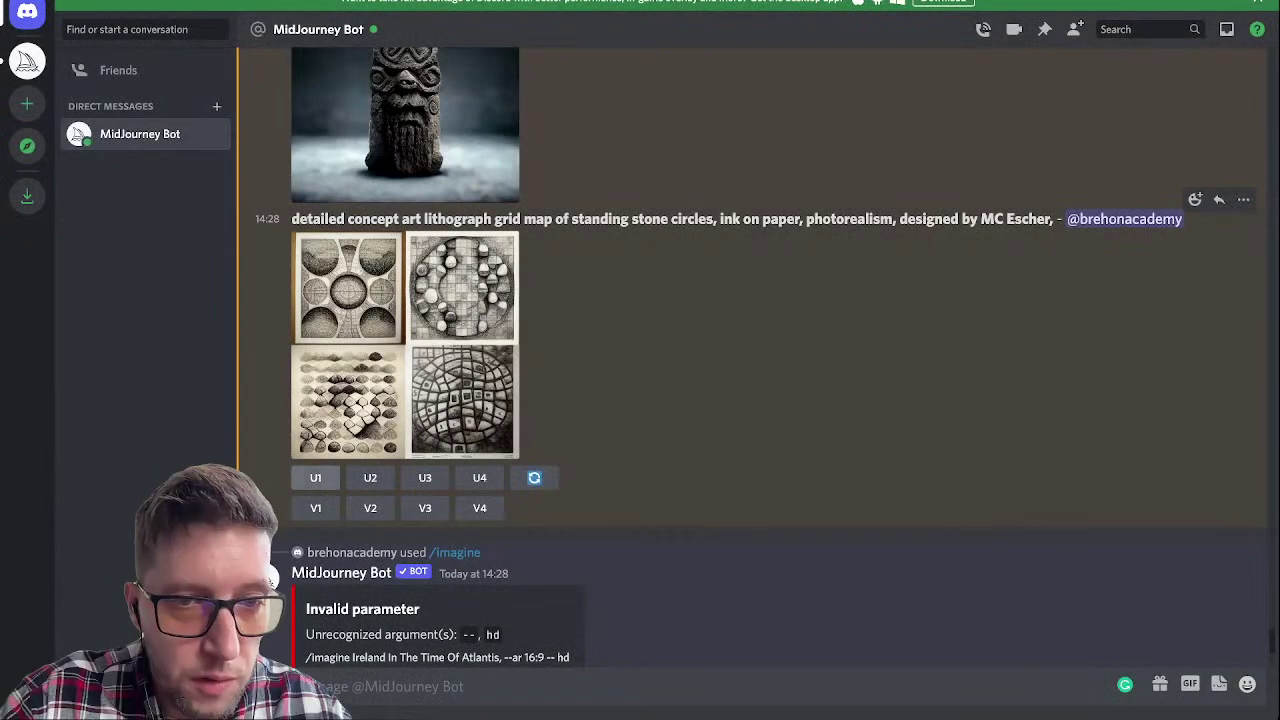
click(315, 478)
click(370, 478)
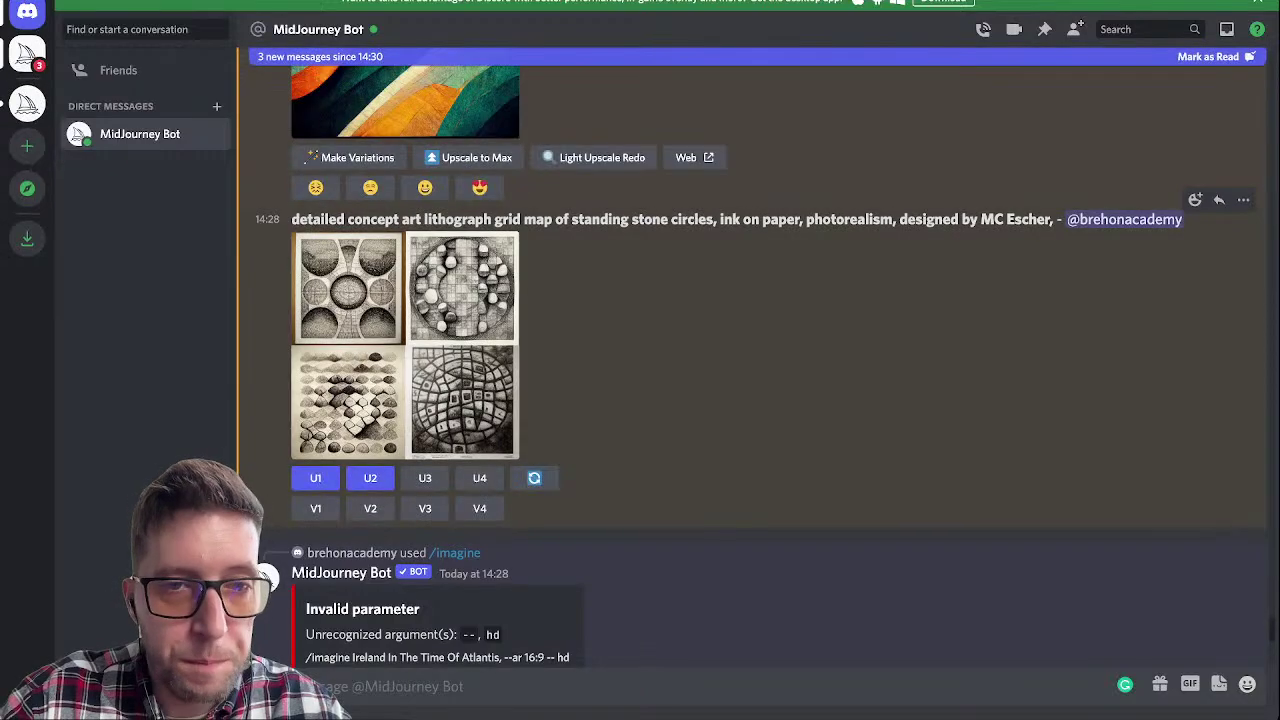
Step: View the "Ireland In The Time Of Atlantis" grid enlarged and upscale its first image
scroll(760, 360, down, 3)
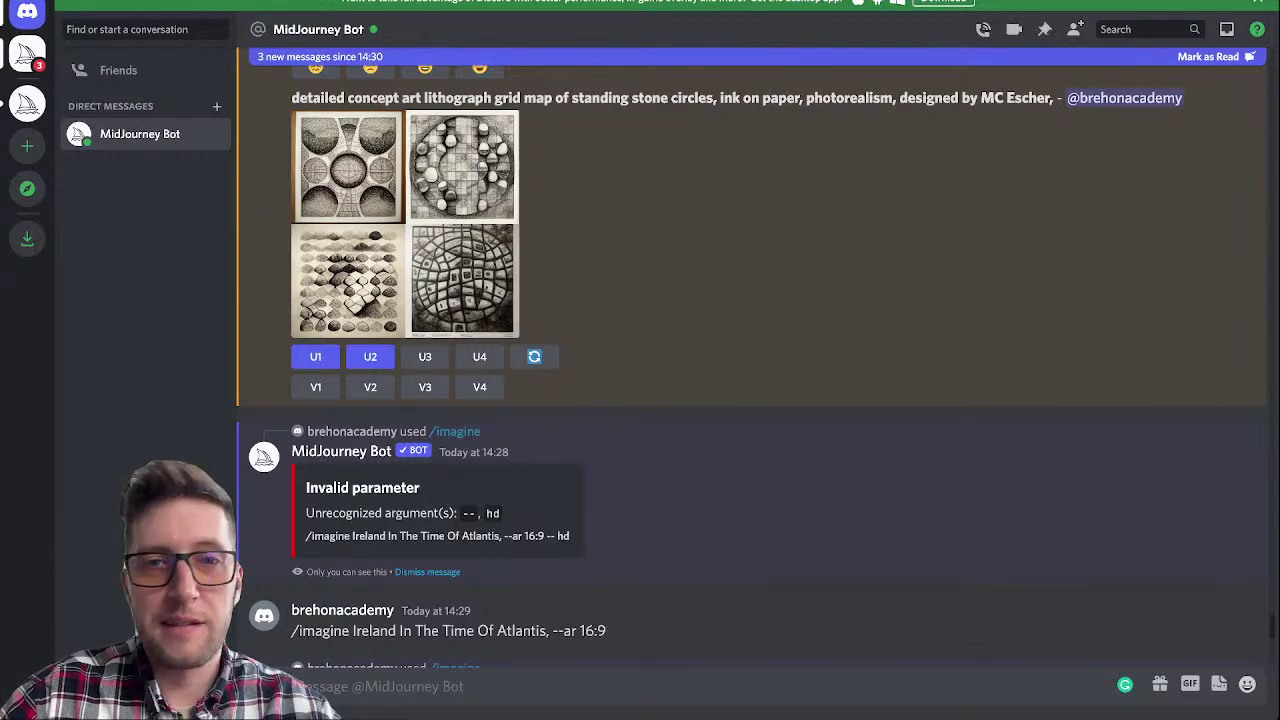
scroll(751, 368, down, 5)
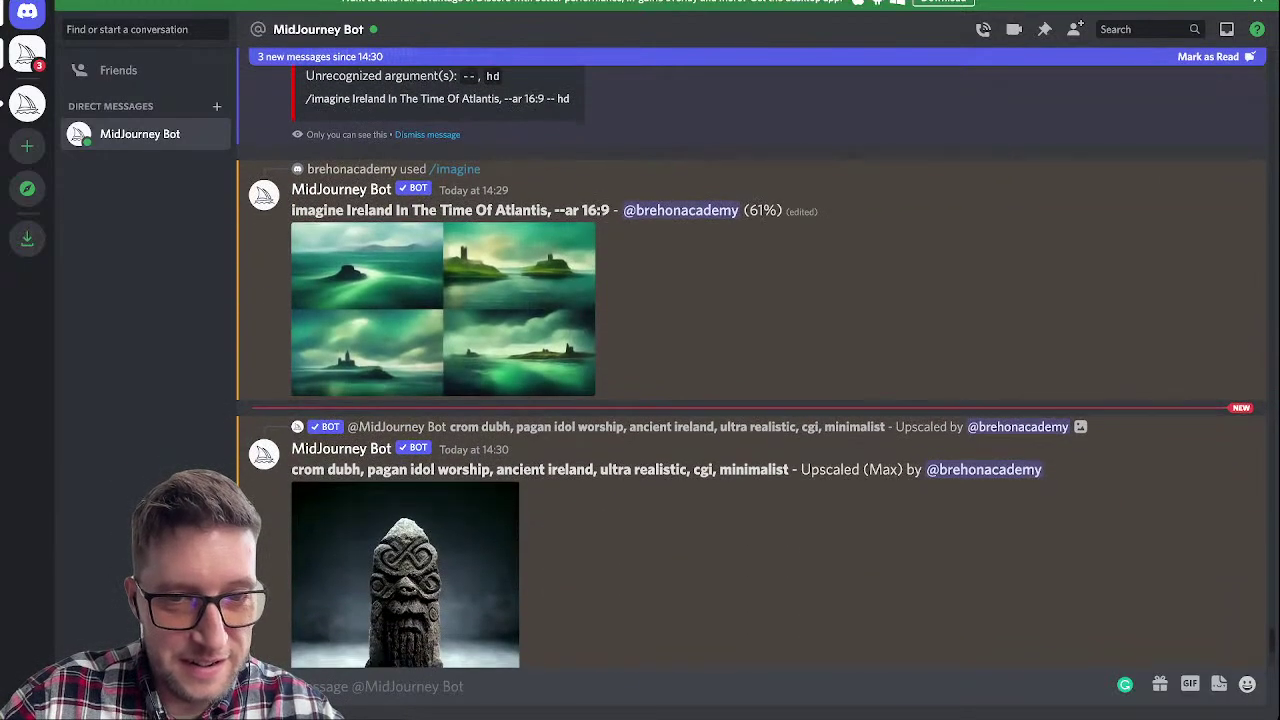
scroll(751, 368, down, 1)
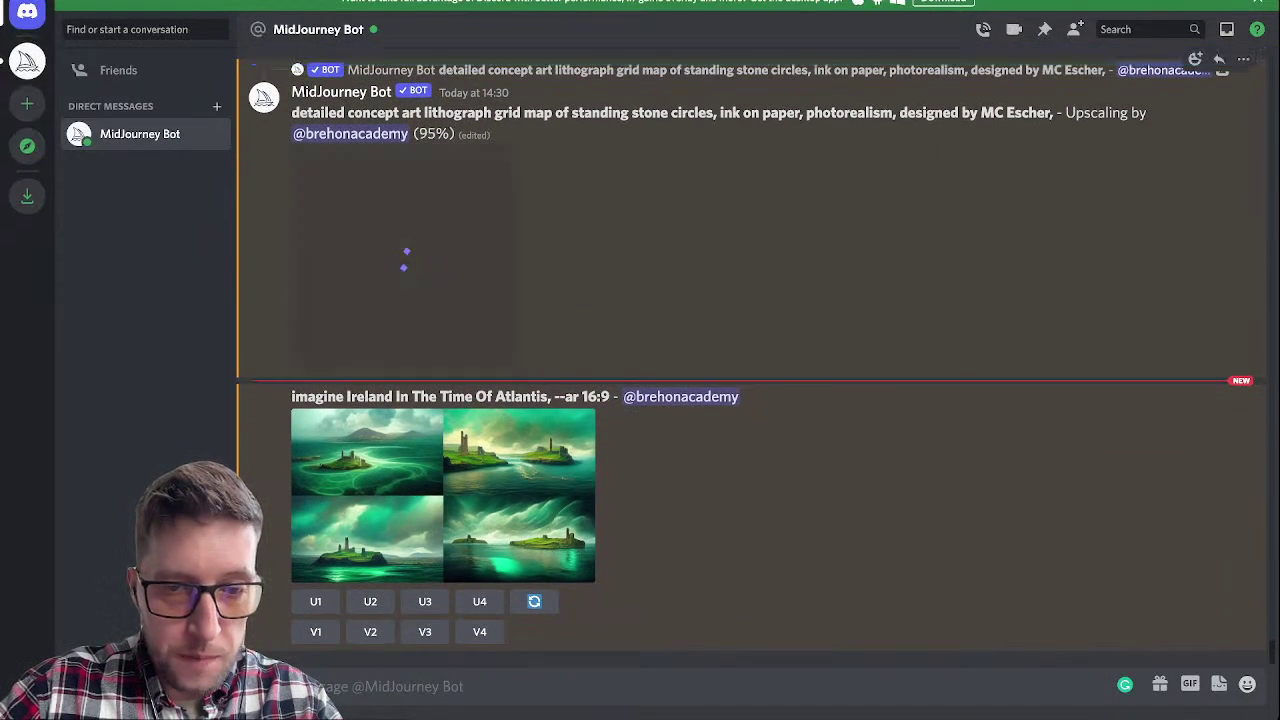
click(443, 495)
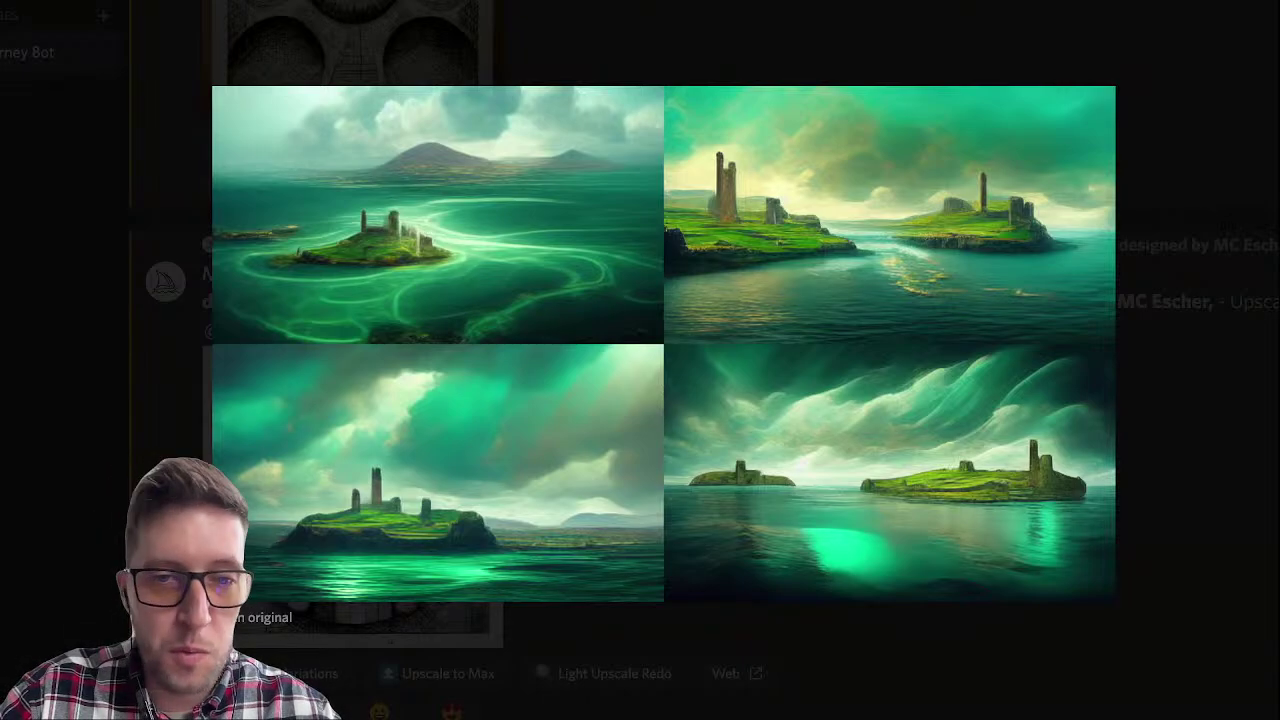
key(Escape)
scroll(700, 400, up, 10)
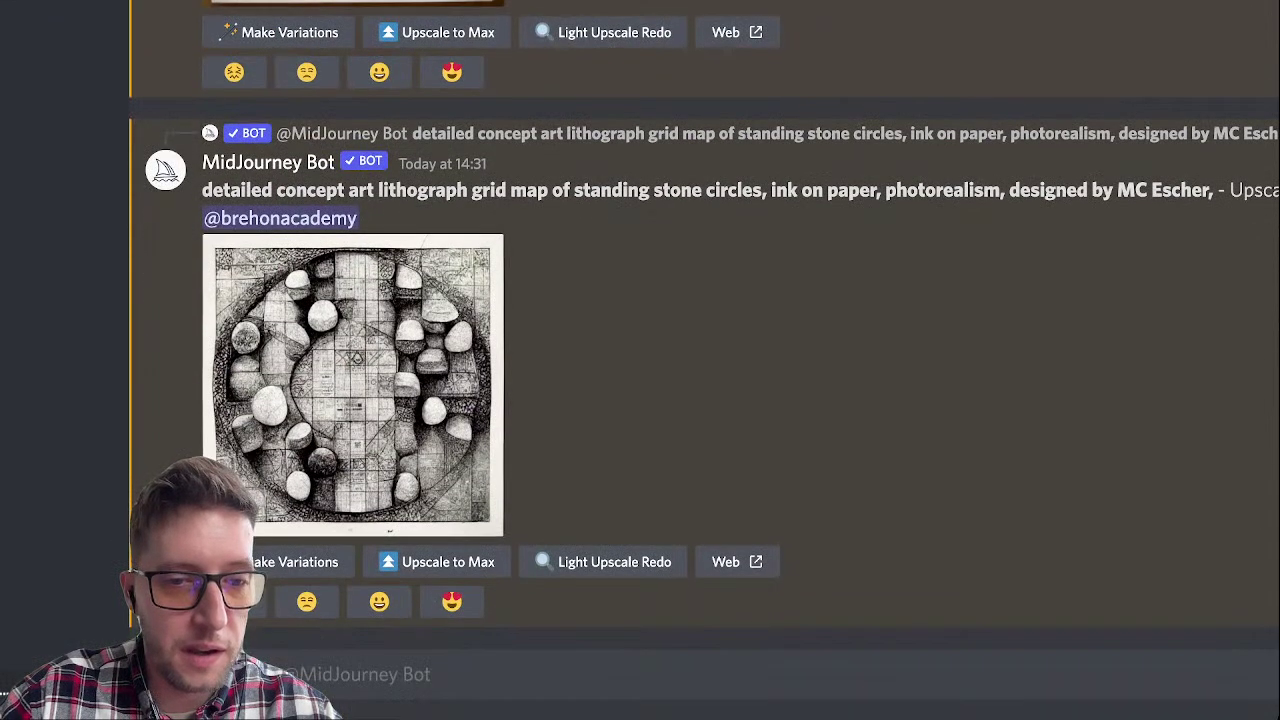
scroll(700, 400, up, 4)
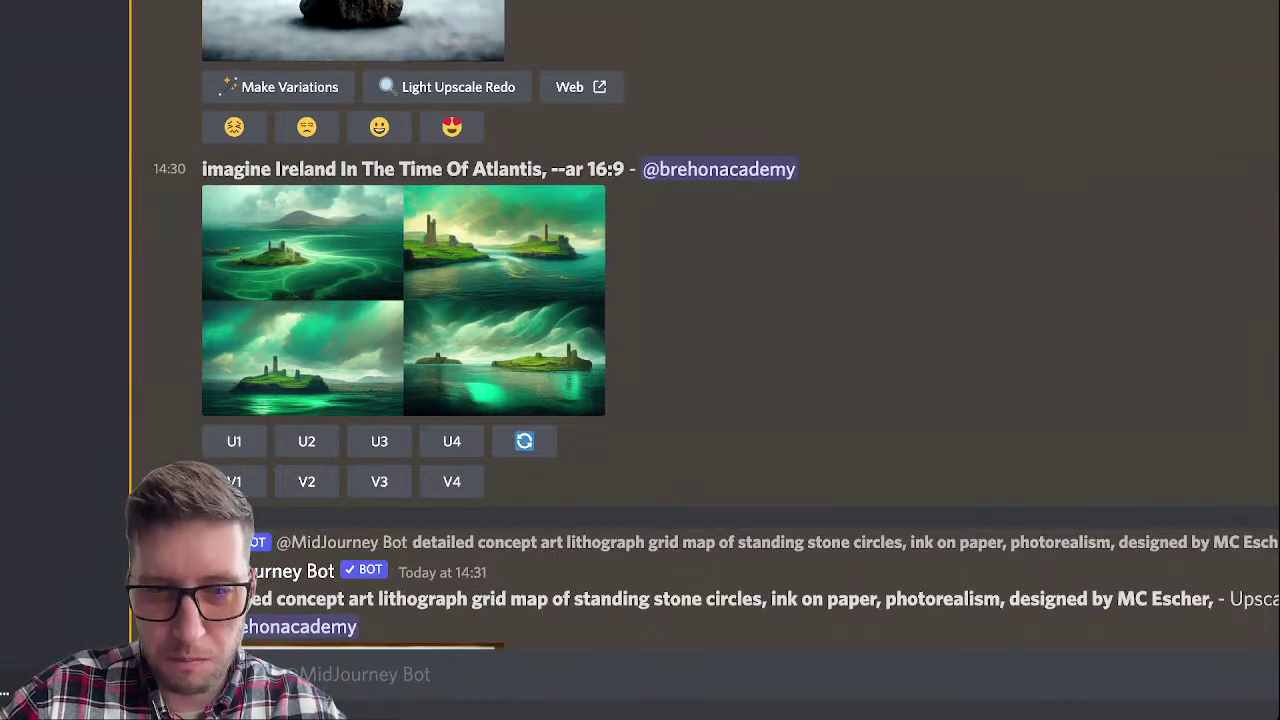
click(234, 441)
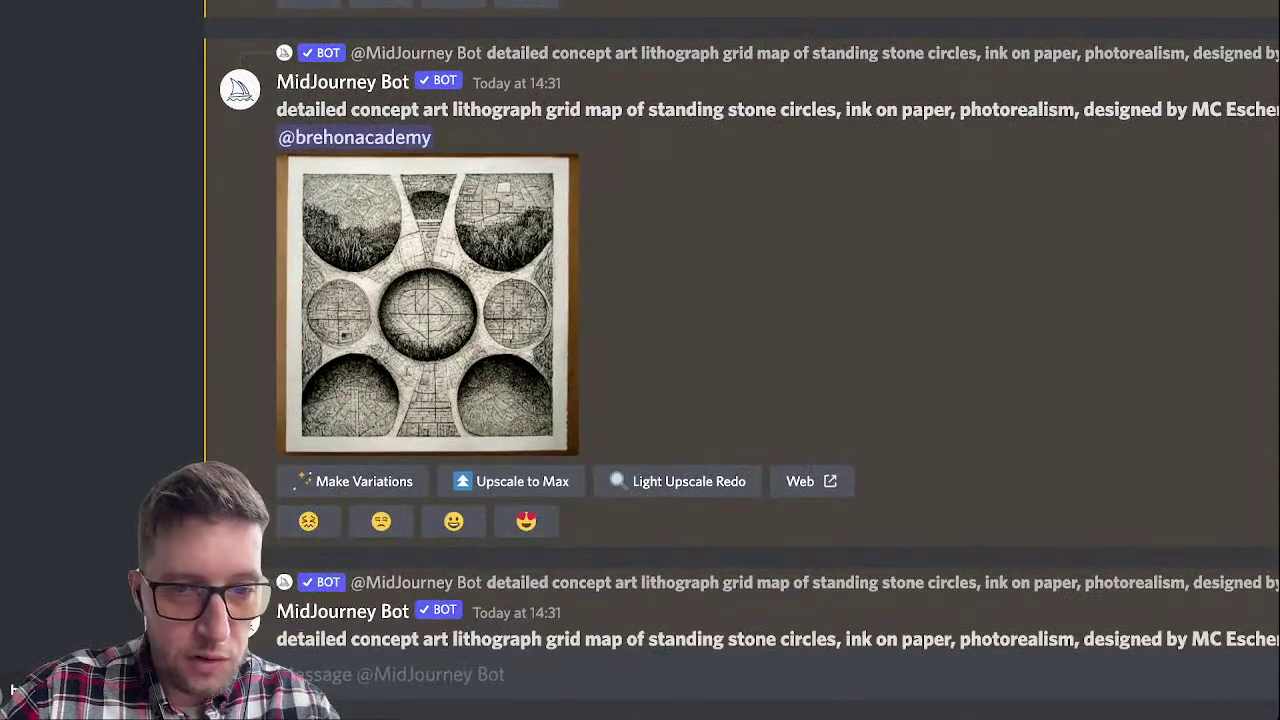
Step: View both upscaled standing stone circles images enlarged, one after the other
click(427, 305)
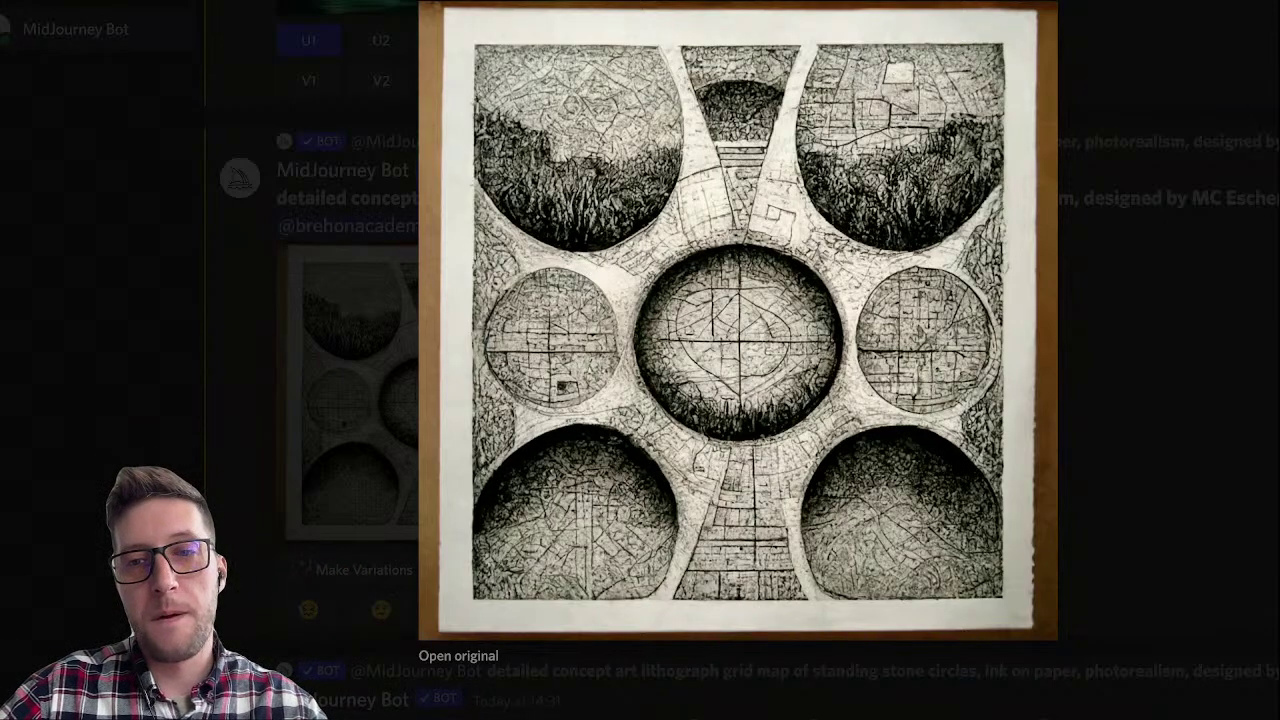
key(Escape)
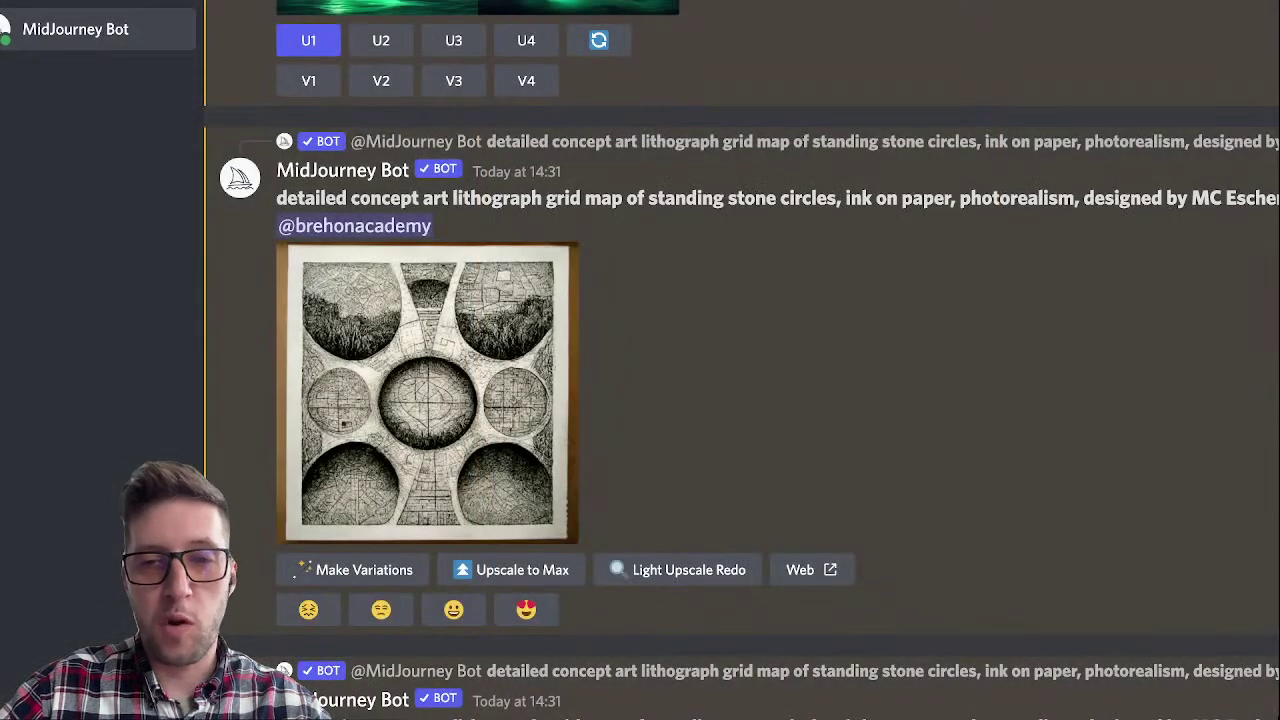
scroll(740, 360, down, 5)
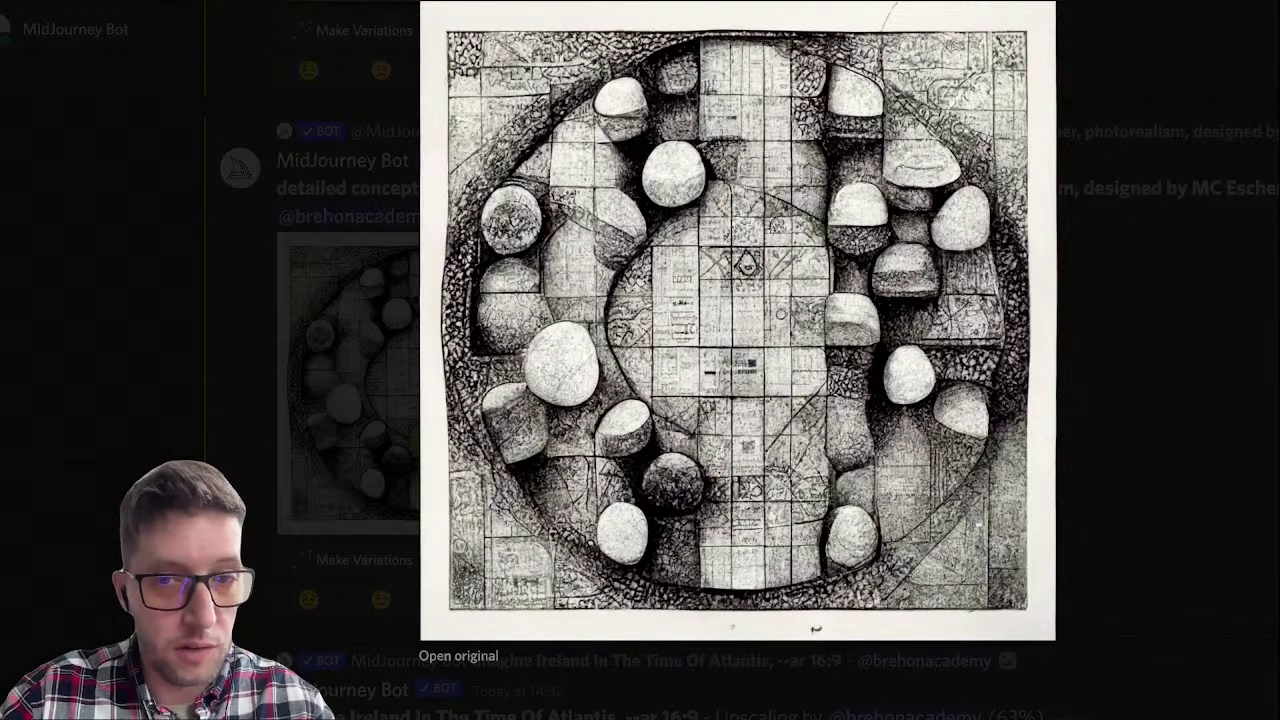
key(Escape)
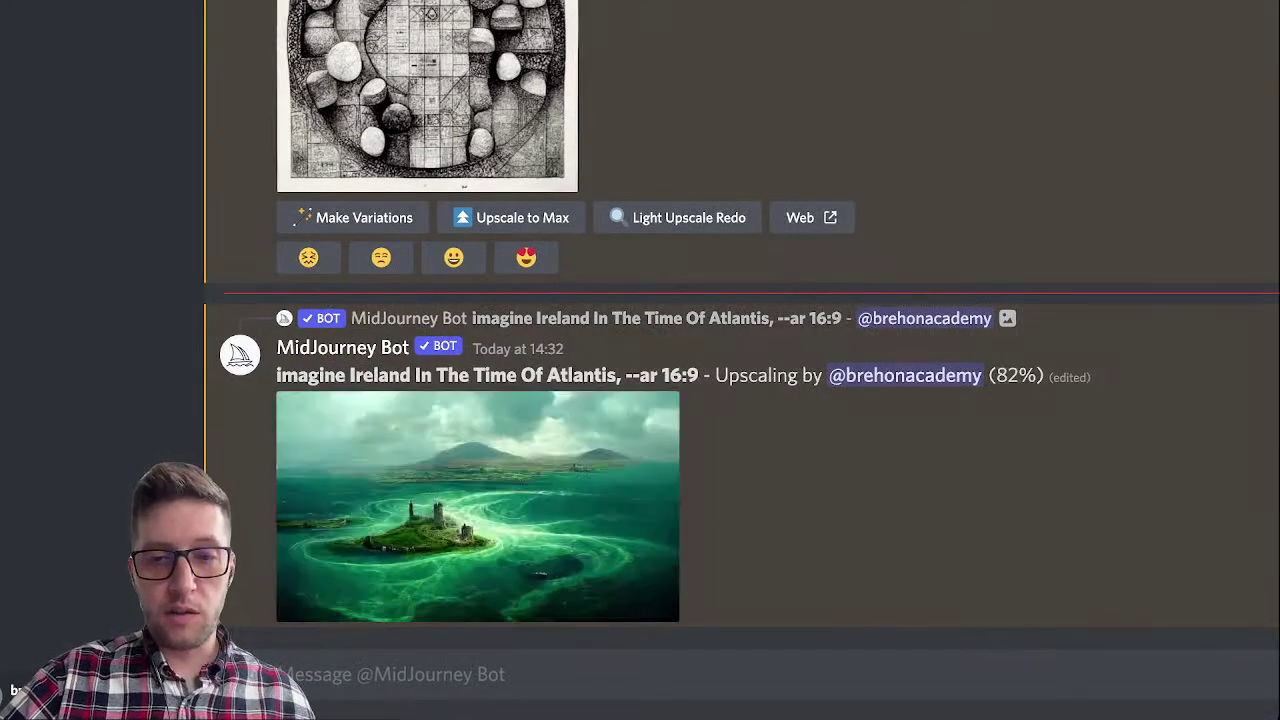
Step: View the upscaled "Ireland In The Time Of Atlantis" image enlarged
mouse_move(626, 375)
mouse_down()
mouse_move(700, 375)
mouse_move(624, 375)
mouse_up()
click(477, 506)
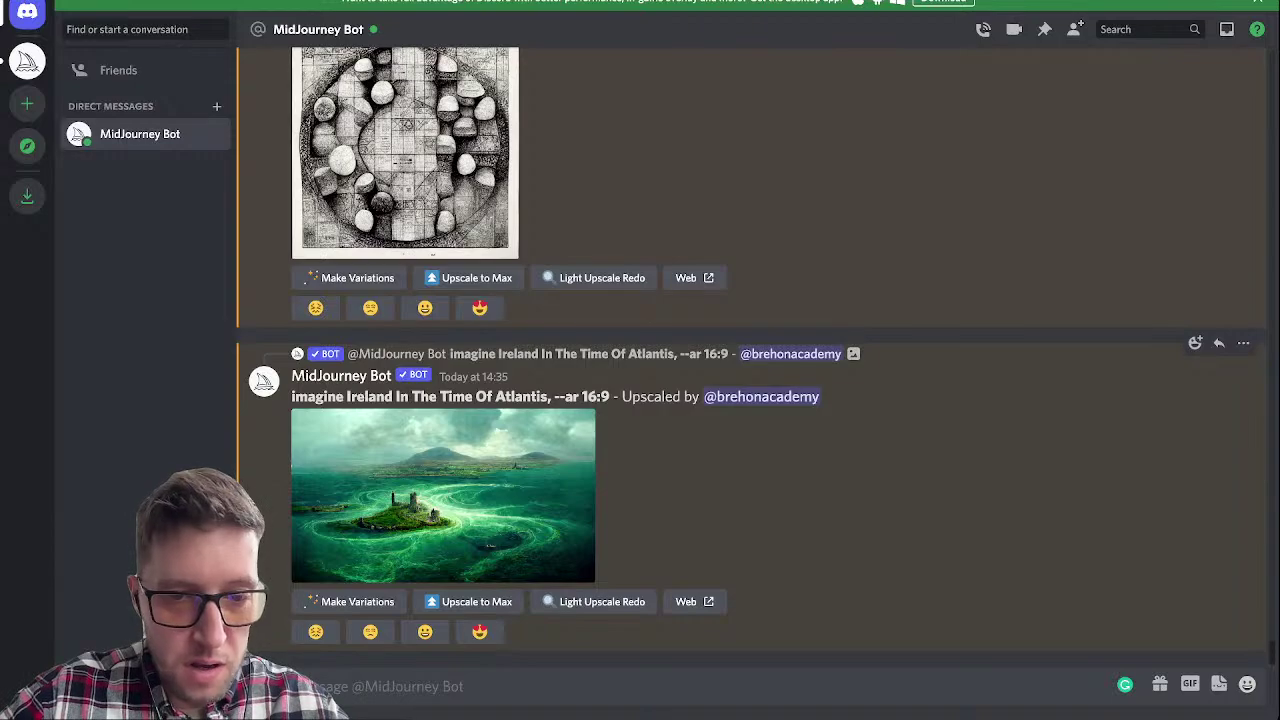
click(443, 495)
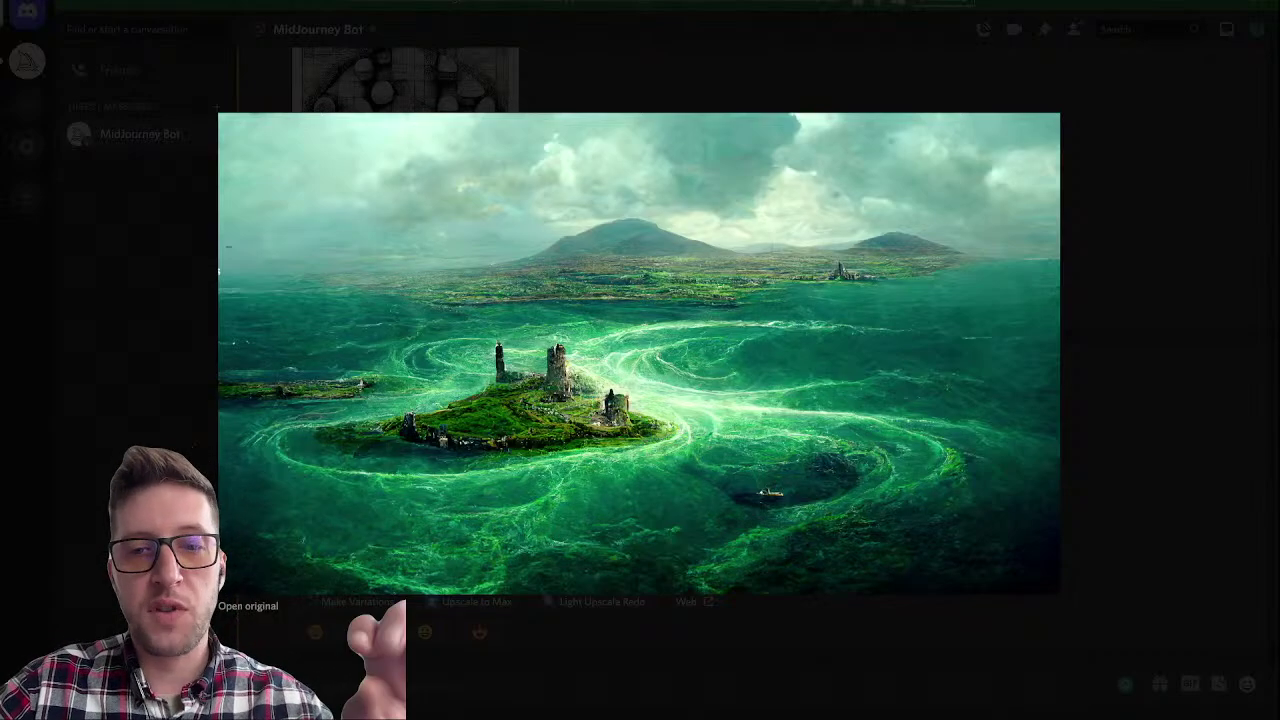
Step: Upscale the upscaled "Ireland In The Time Of Atlantis" image to max and view the max version enlarged
key(Escape)
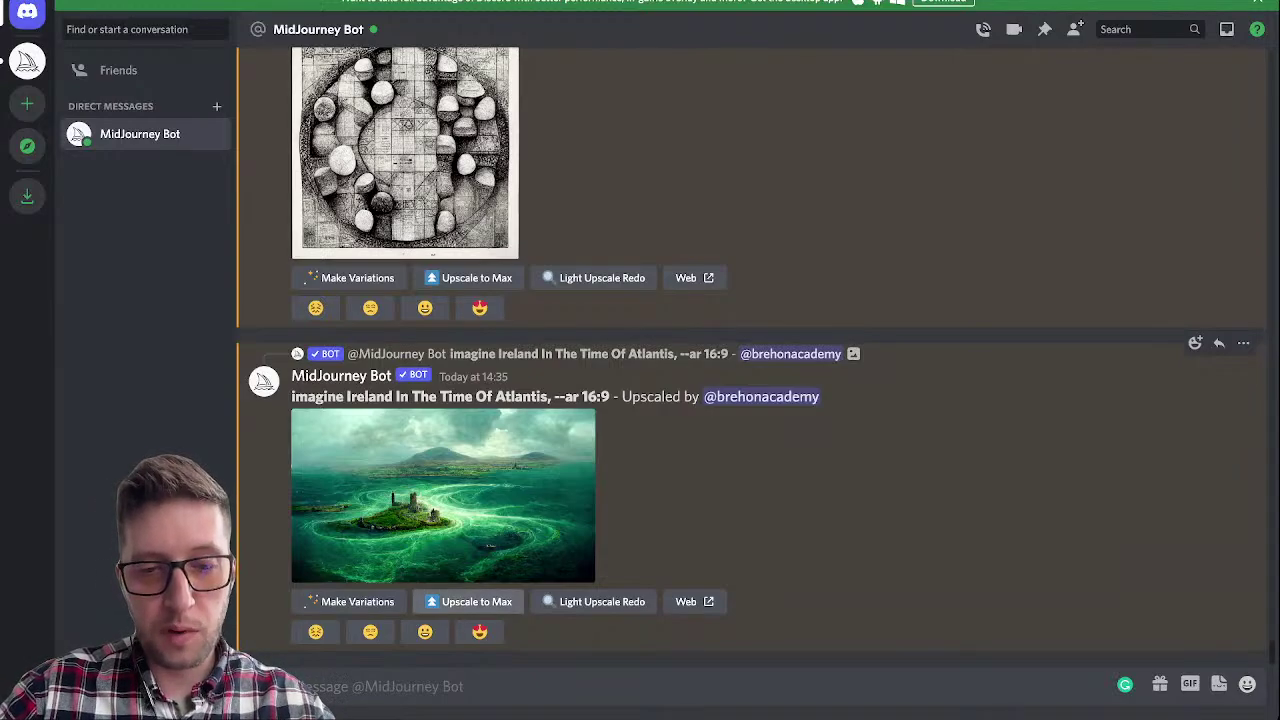
click(476, 601)
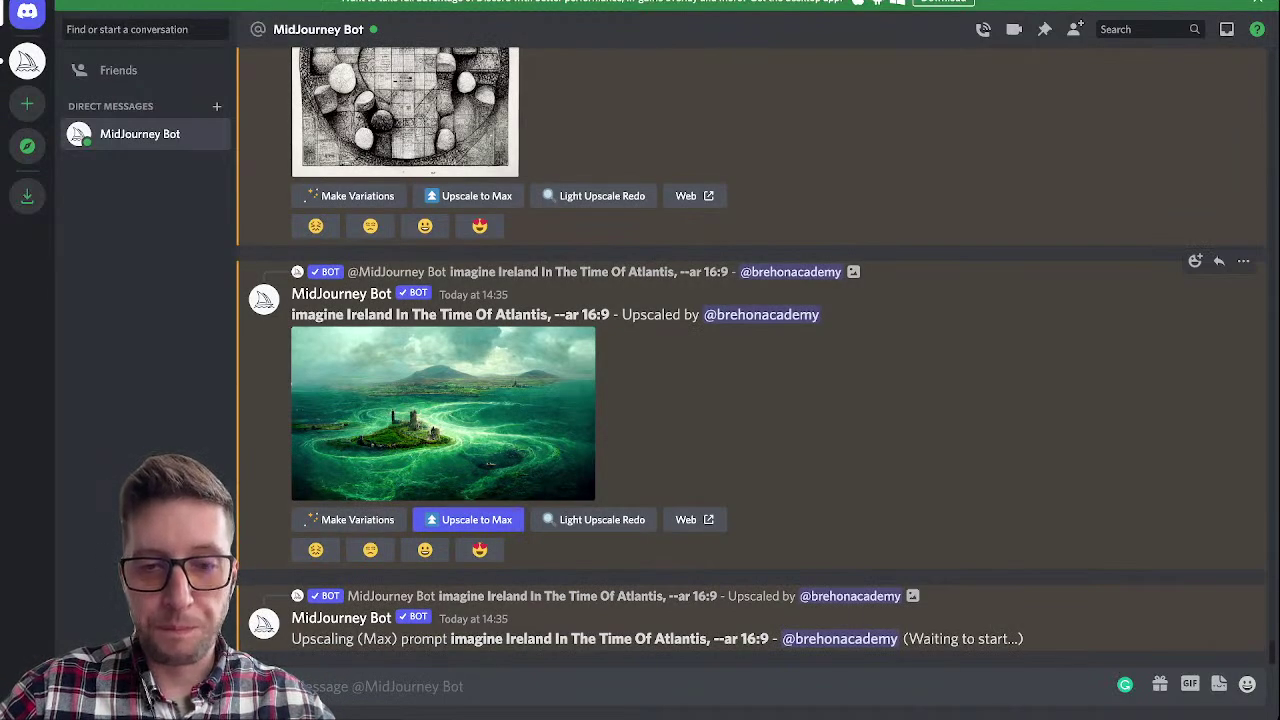
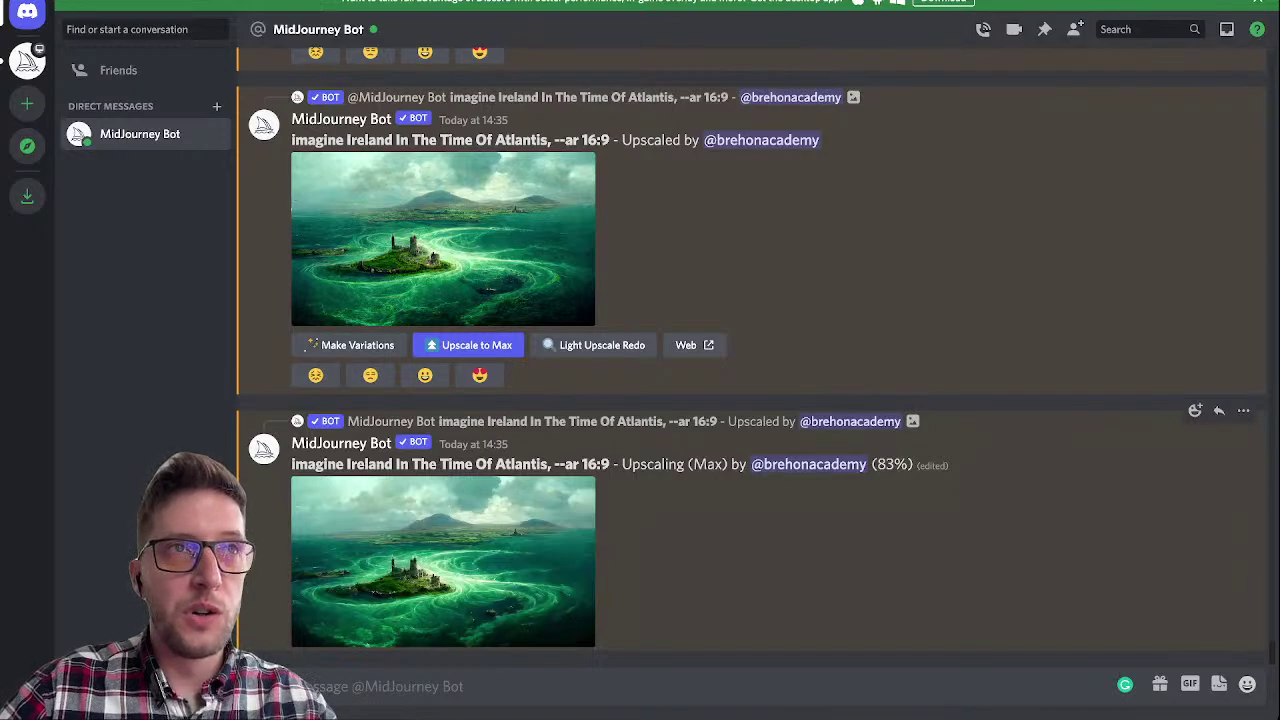
click(443, 561)
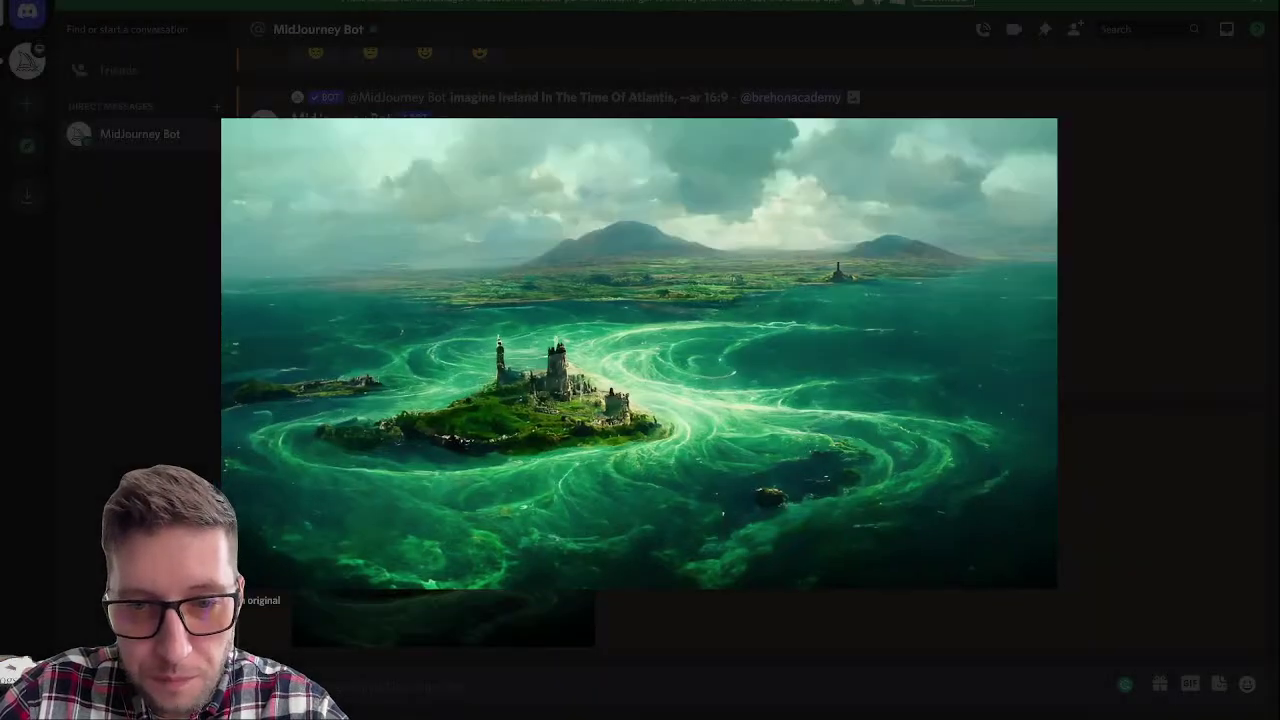
key(Escape)
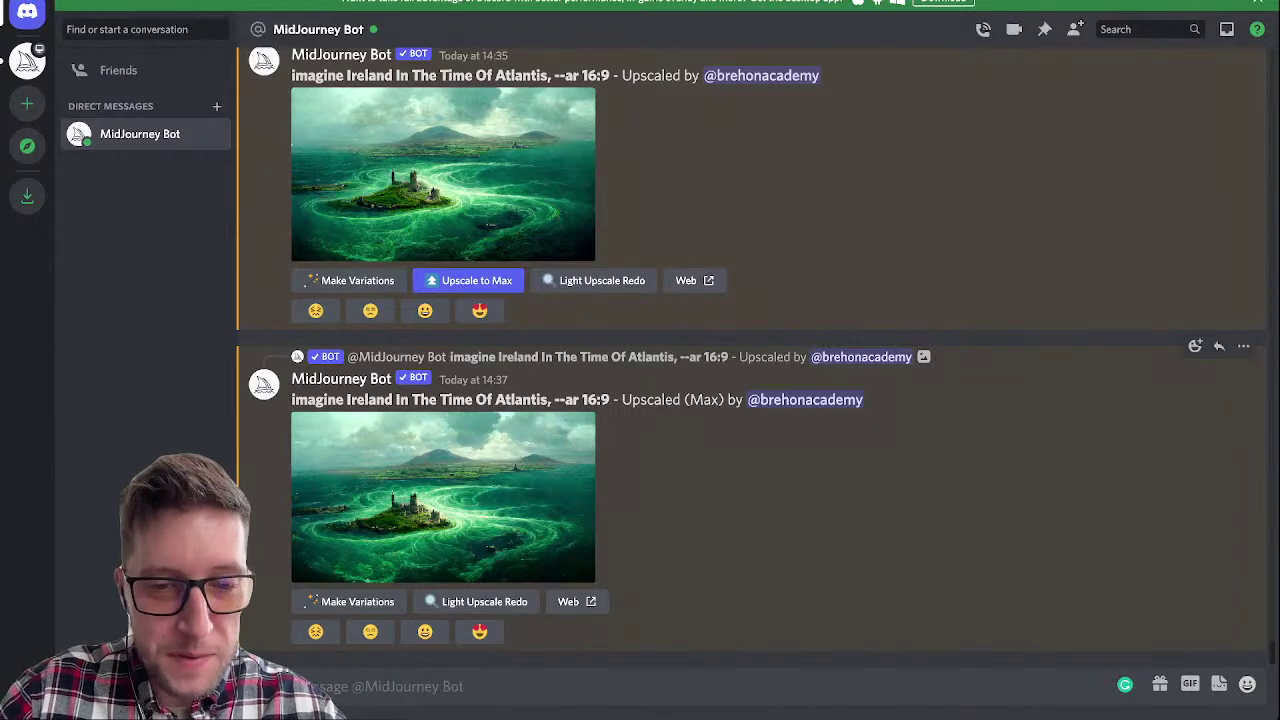
click(443, 497)
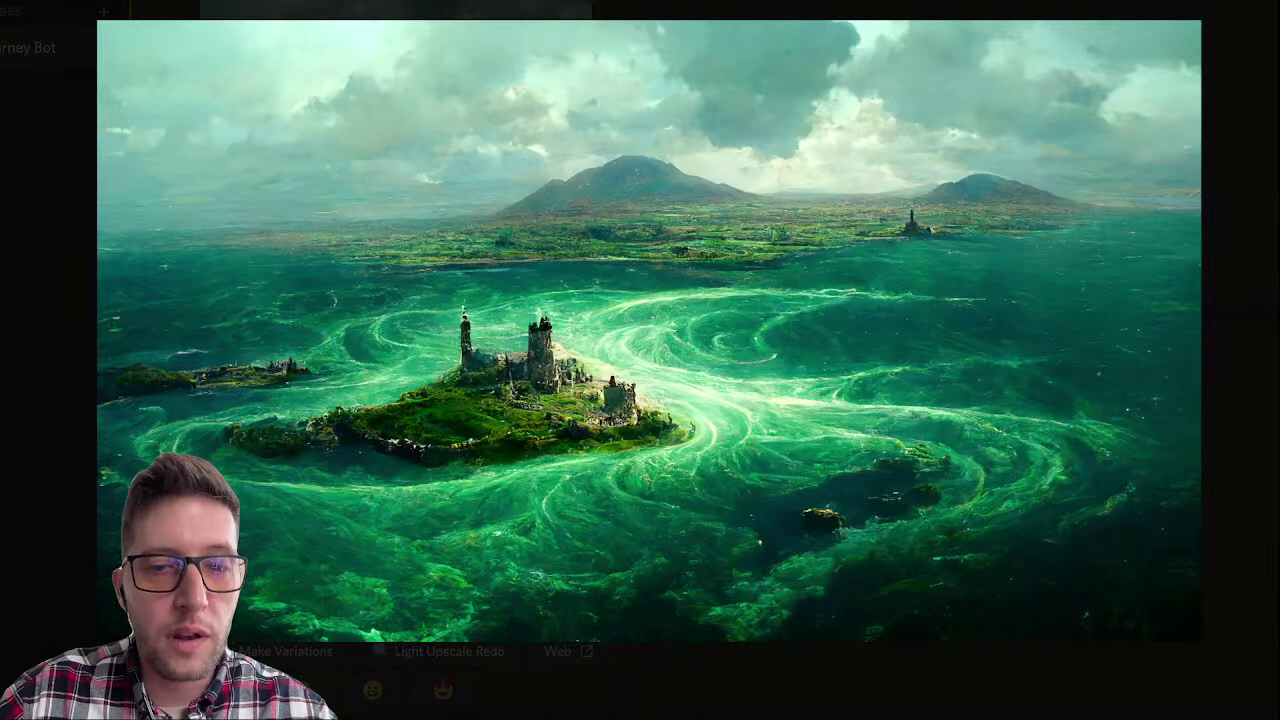
key(Escape)
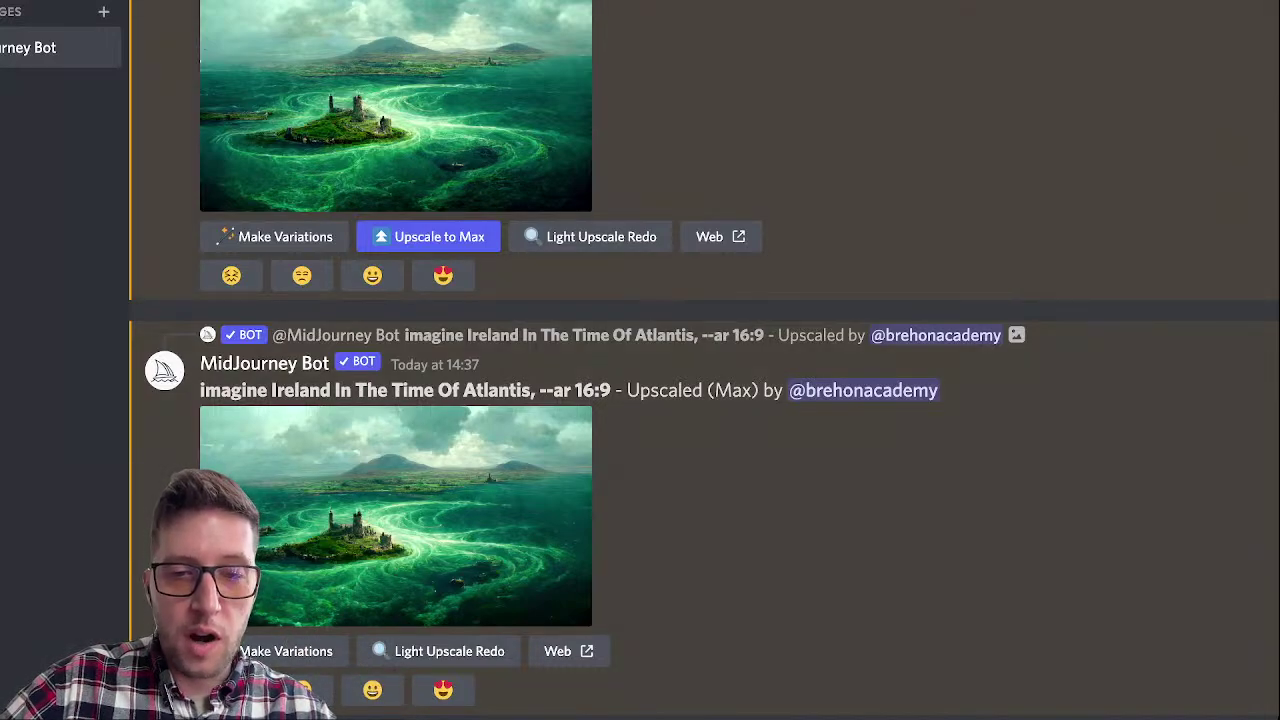
Step: Start a new /imagine prompt by reusing the copied text "Ireland In The Time Of Atlantis, --ar 16:9"
drag(271, 390, 611, 390)
key(ctrl+c)
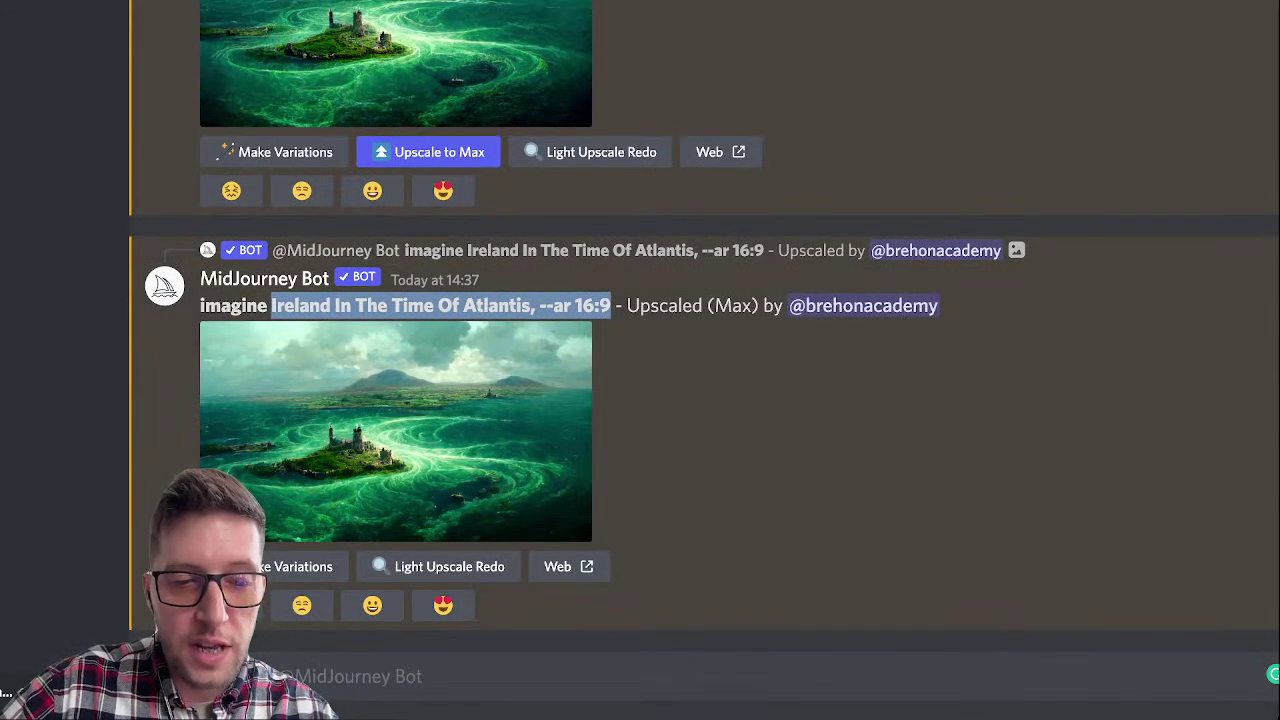
click(700, 676)
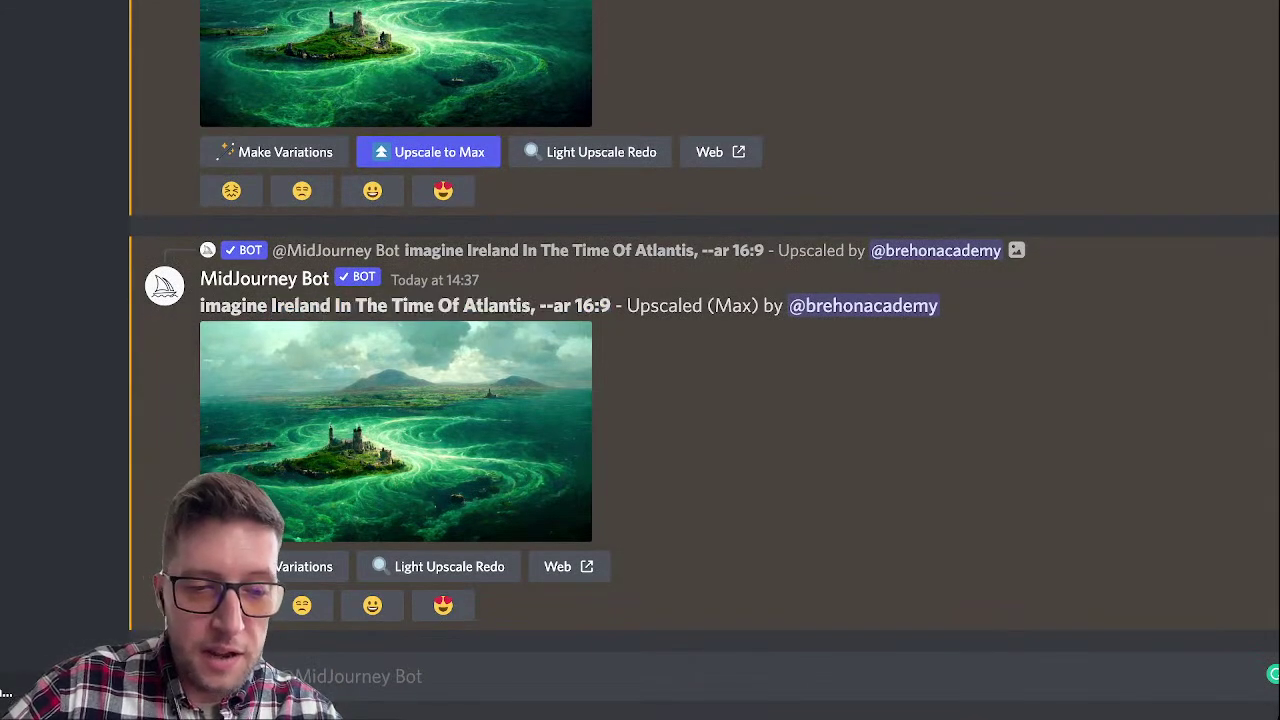
text(/imagine)
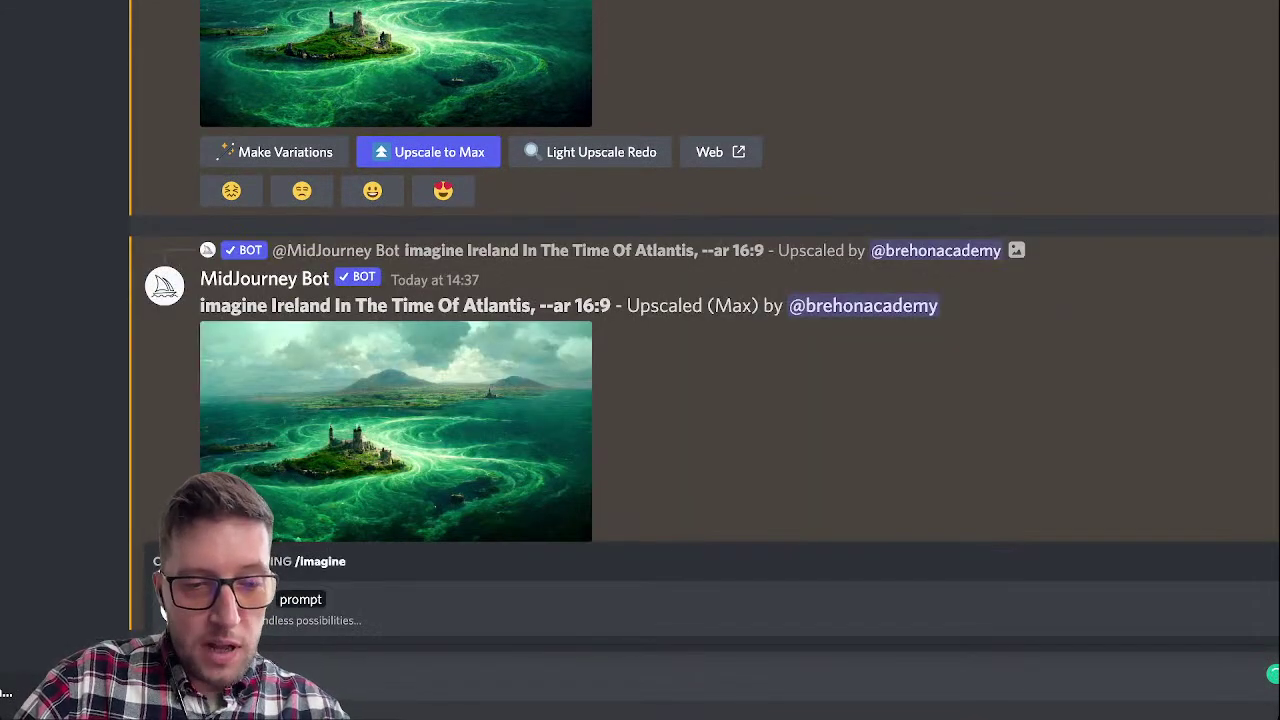
key(Tab)
key(ctrl+v)
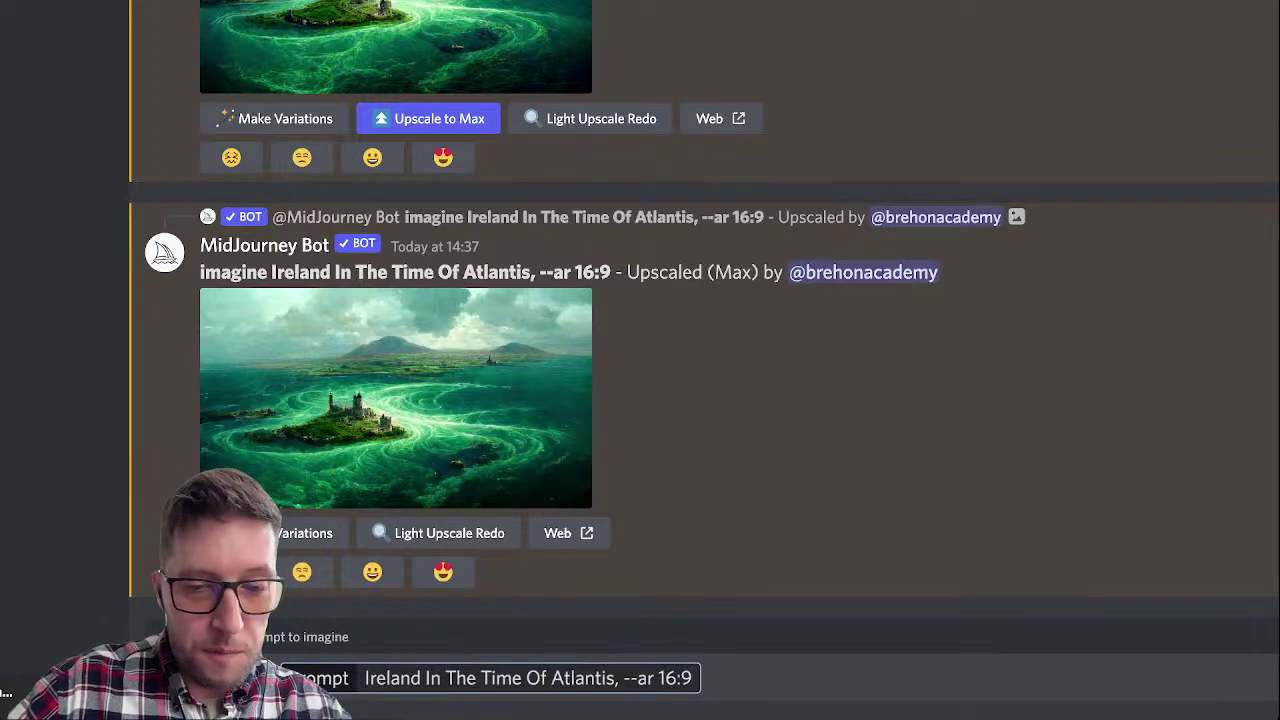
Step: Find the earlier Irish gods and goddesses prompt and copy its style terms "CGI, Unreal Engine 5, Ultra realistic, Ultra high detail, no paint"
scroll(700, 300, up, 15)
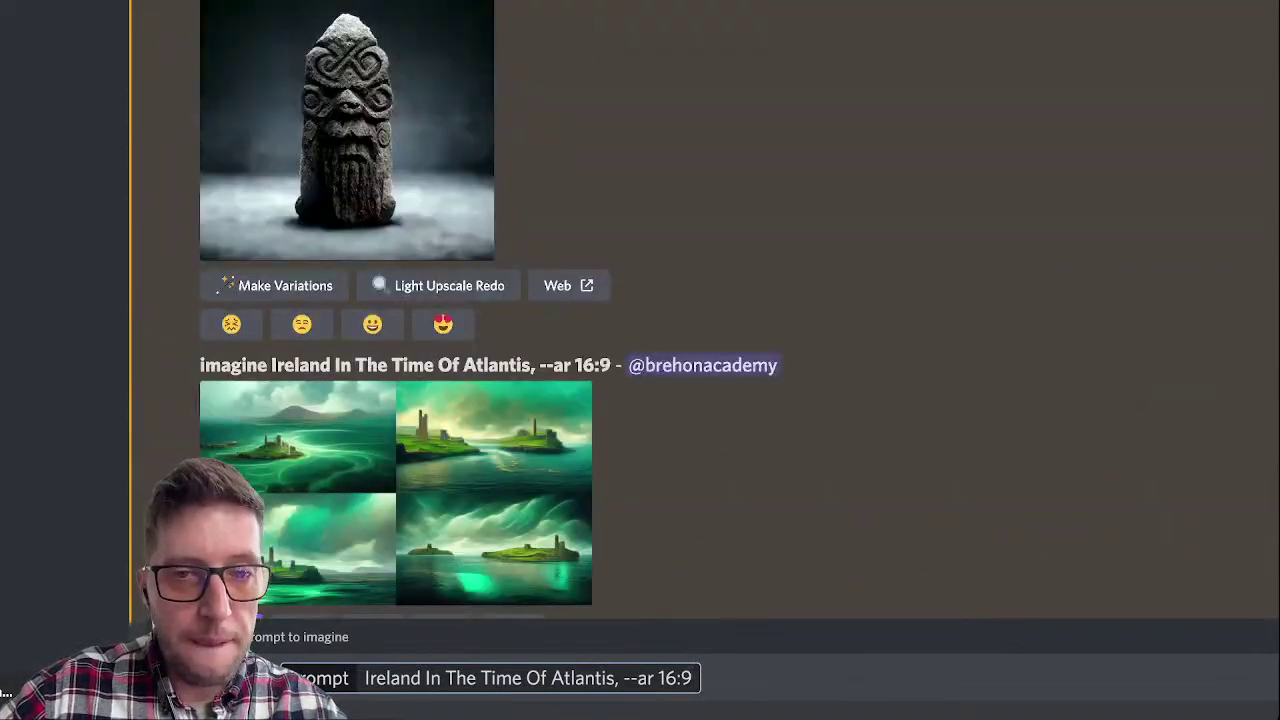
scroll(700, 300, up, 20)
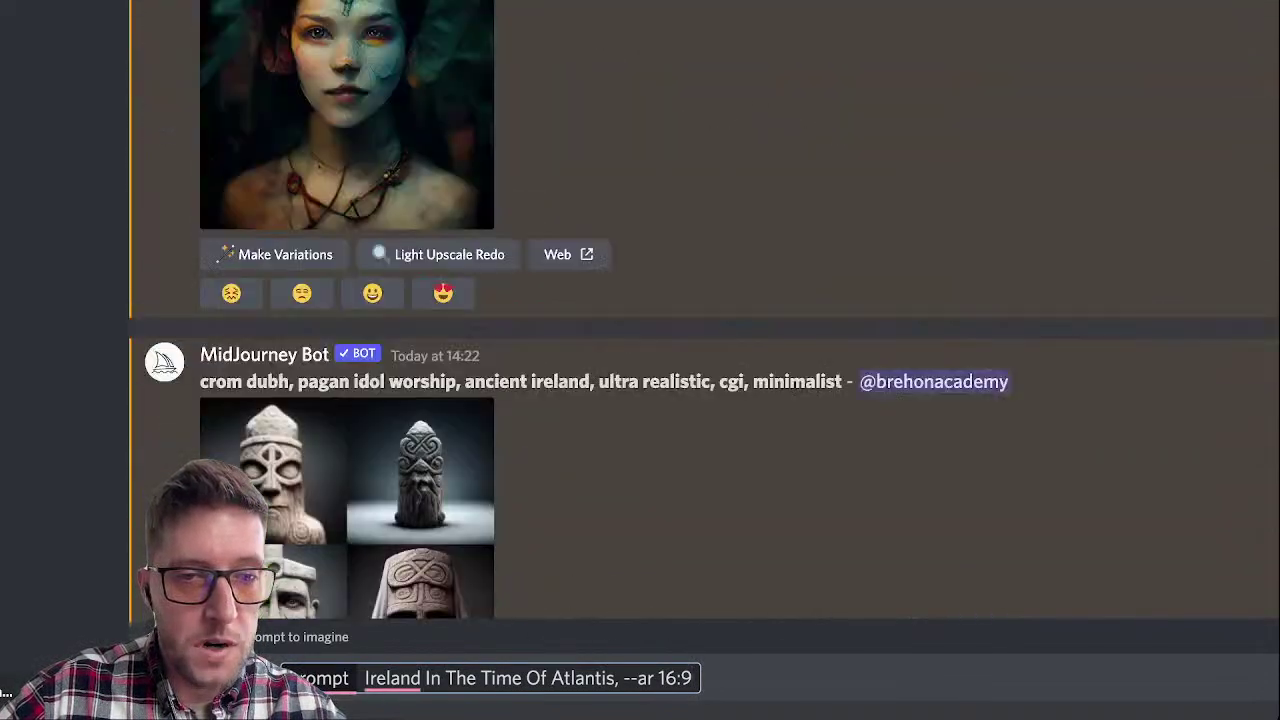
scroll(700, 300, up, 20)
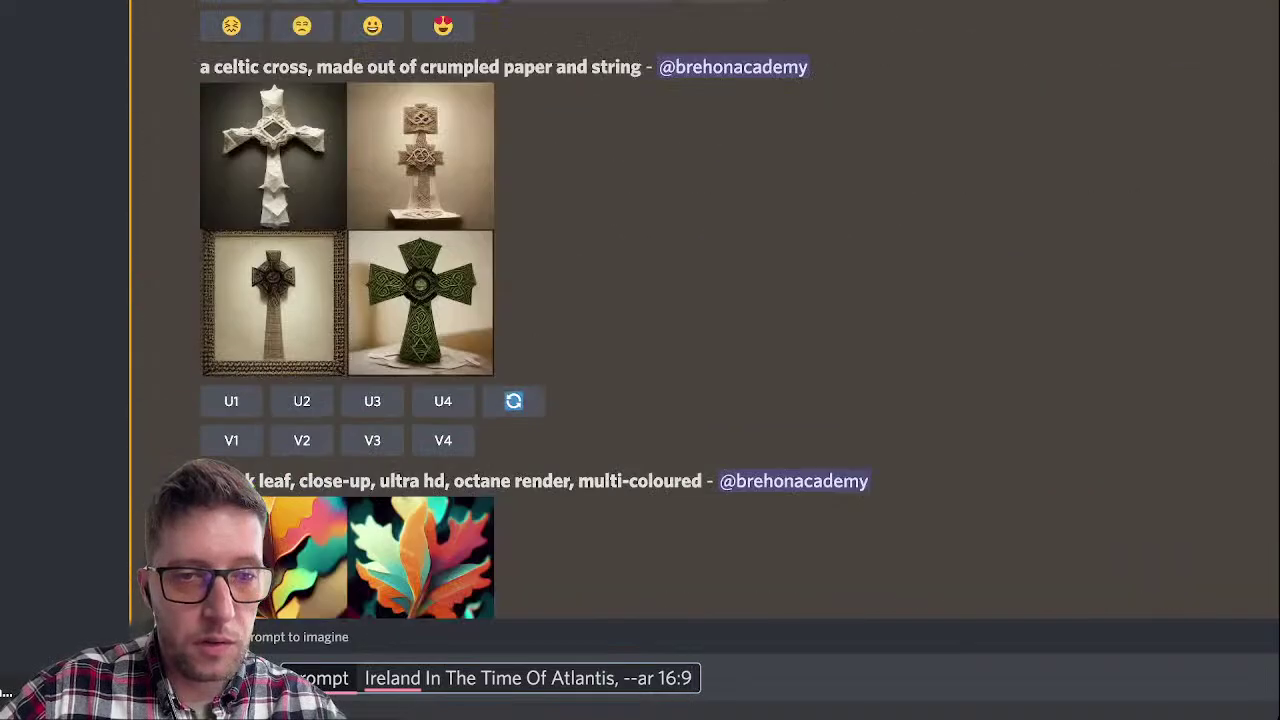
scroll(700, 300, up, 20)
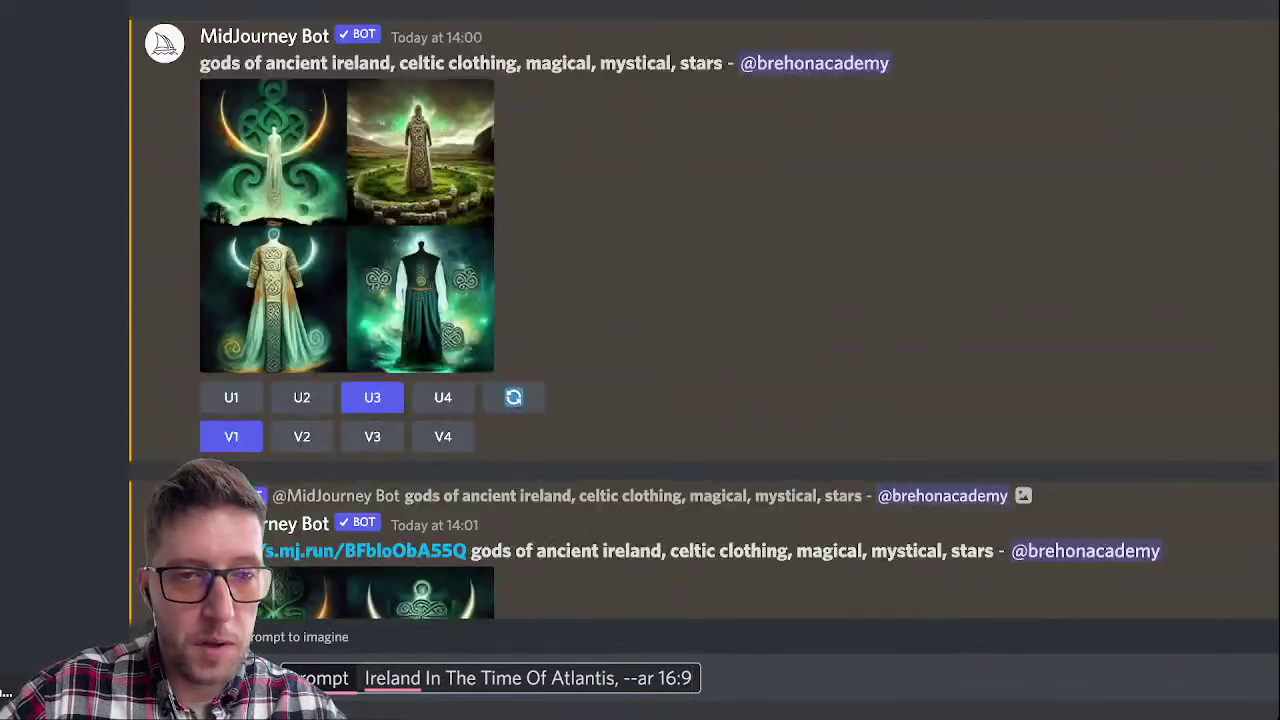
scroll(700, 300, up, 15)
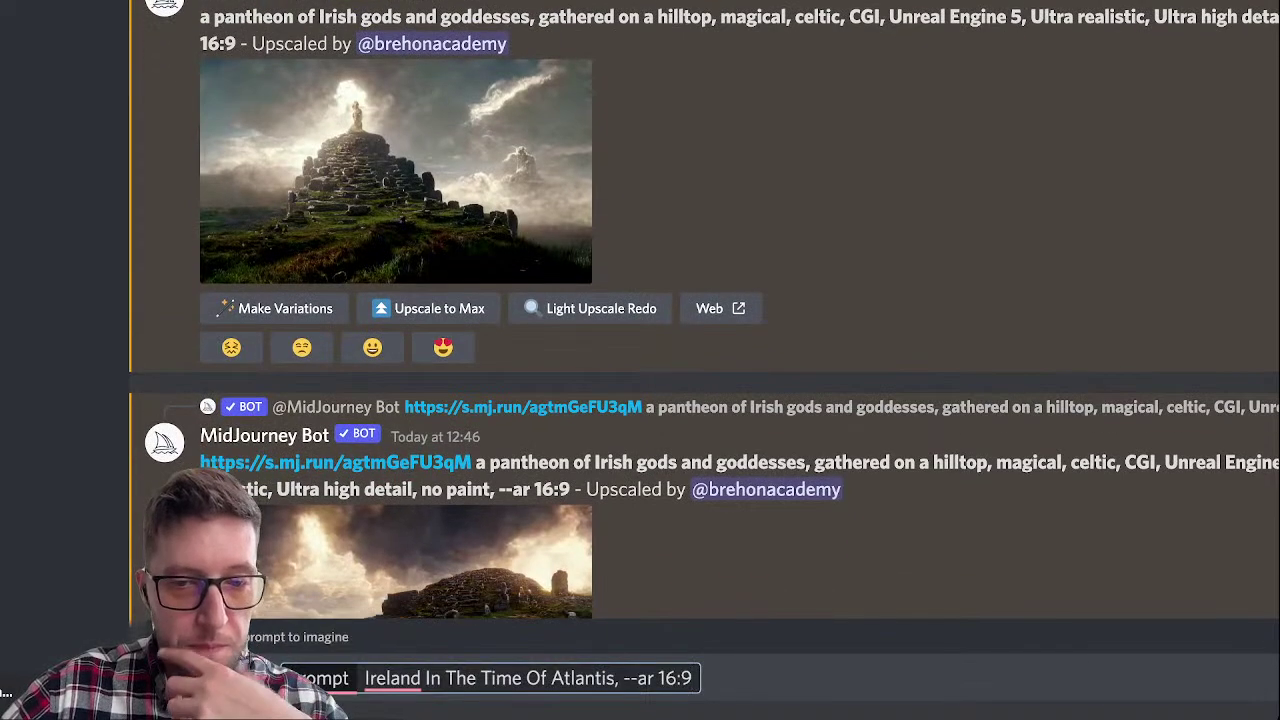
scroll(700, 300, down, 3)
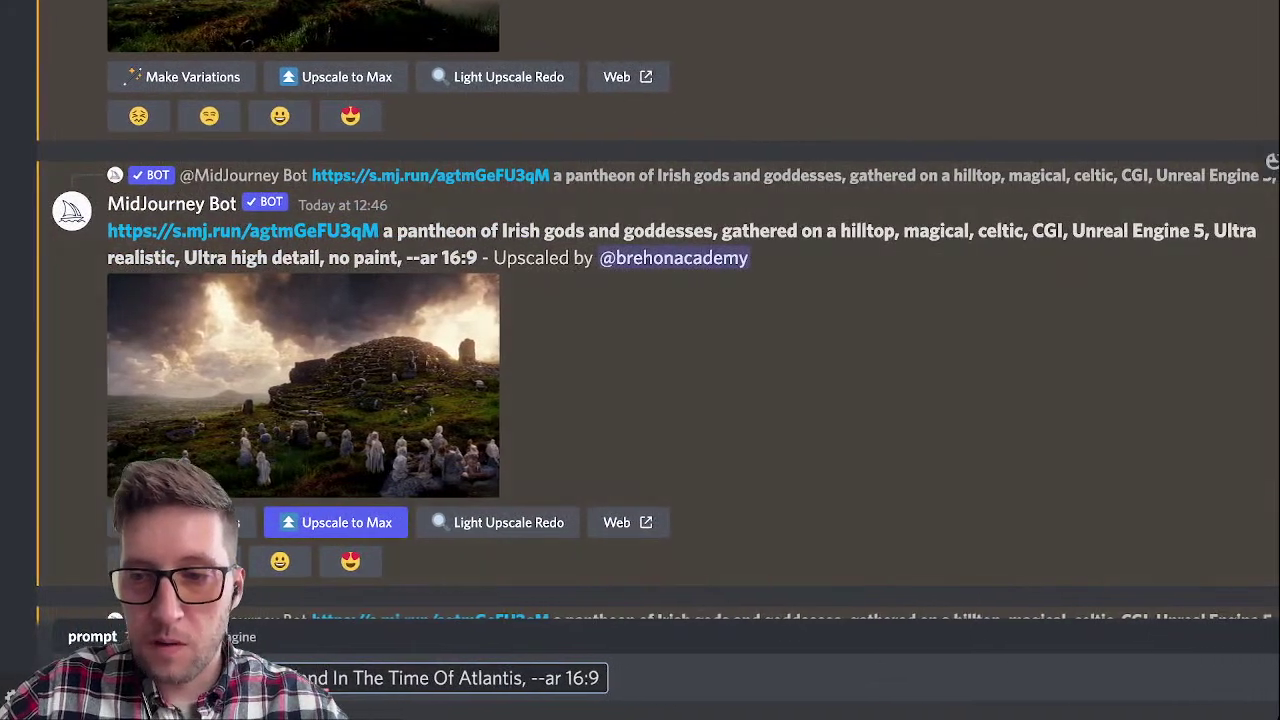
mouse_move(1032, 231)
mouse_down()
mouse_move(612, 231)
mouse_move(398, 258)
mouse_up()
key(ctrl+c)
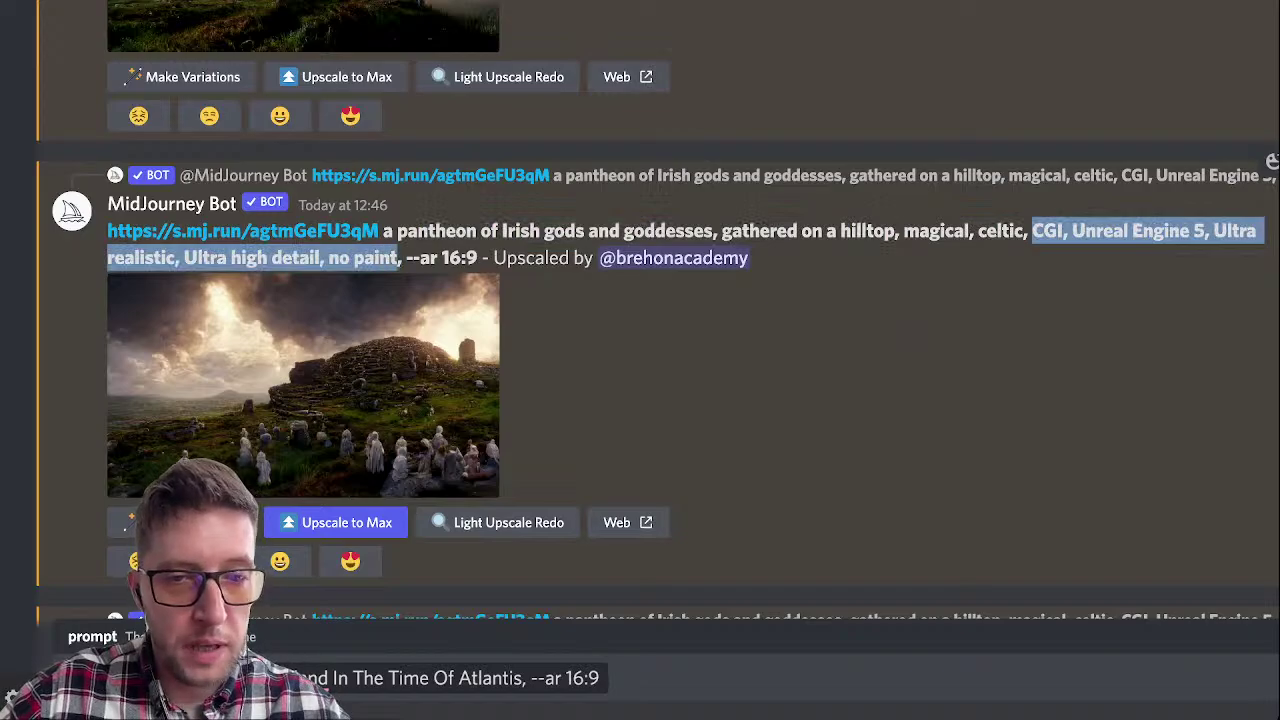
Step: Insert the copied style terms and a comma before "--ar 16:9" in the Atlantis prompt and submit it
scroll(640, 310, down, 20)
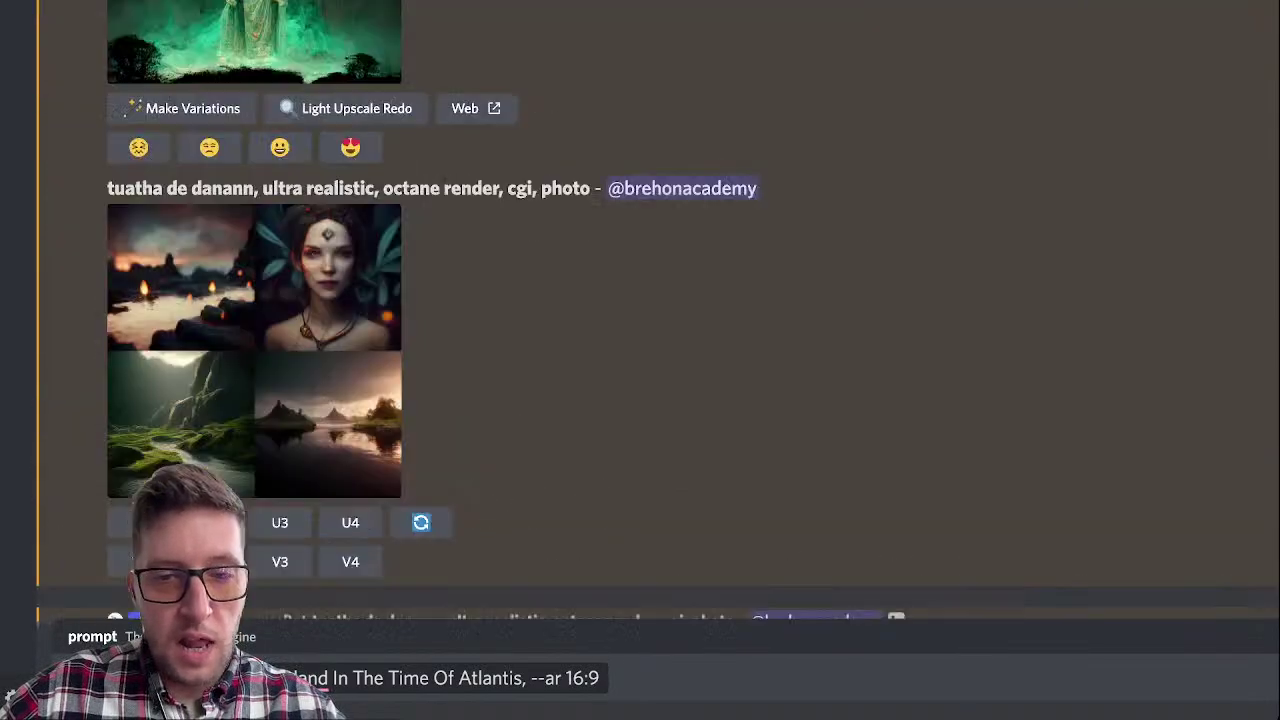
scroll(640, 310, down, 20)
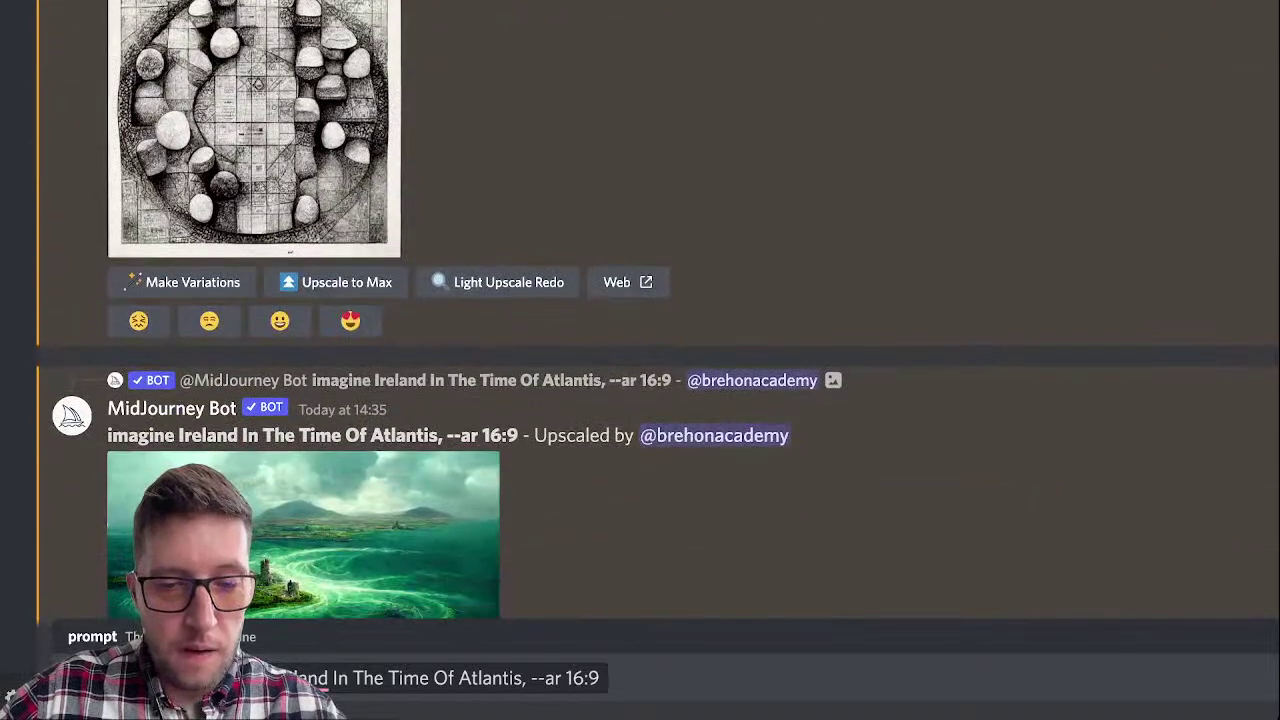
click(530, 678)
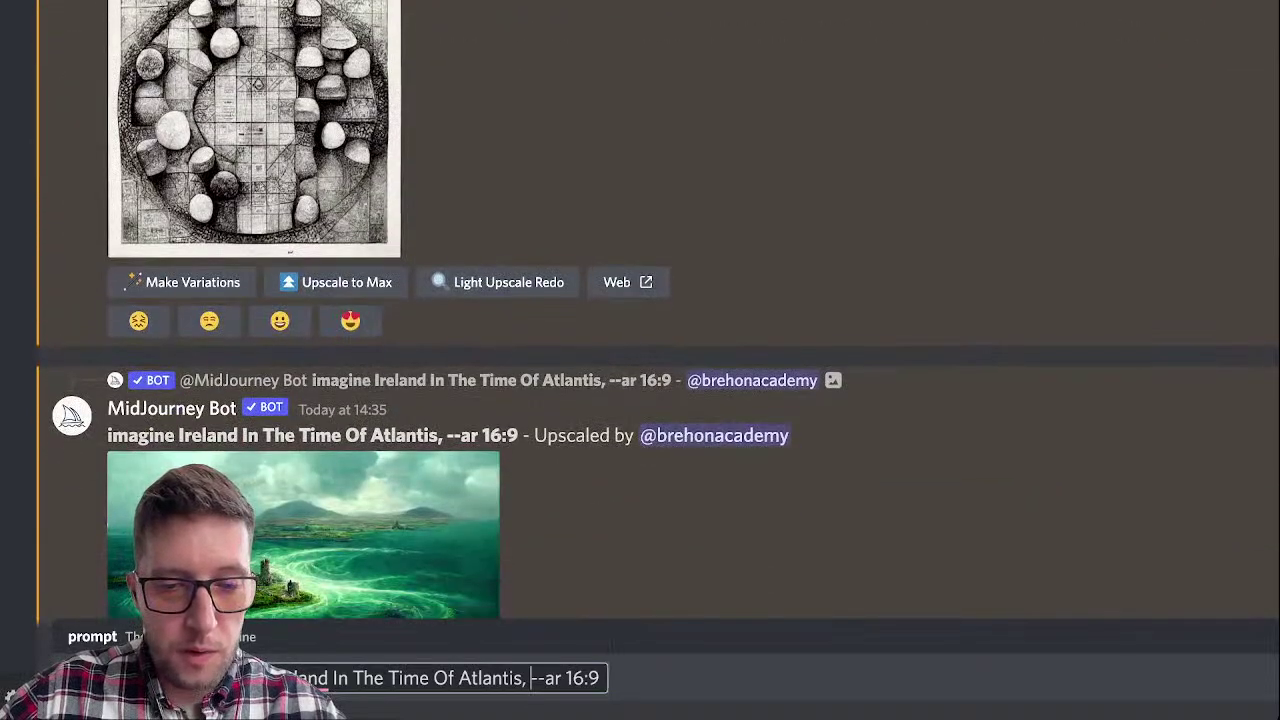
key(ctrl+v)
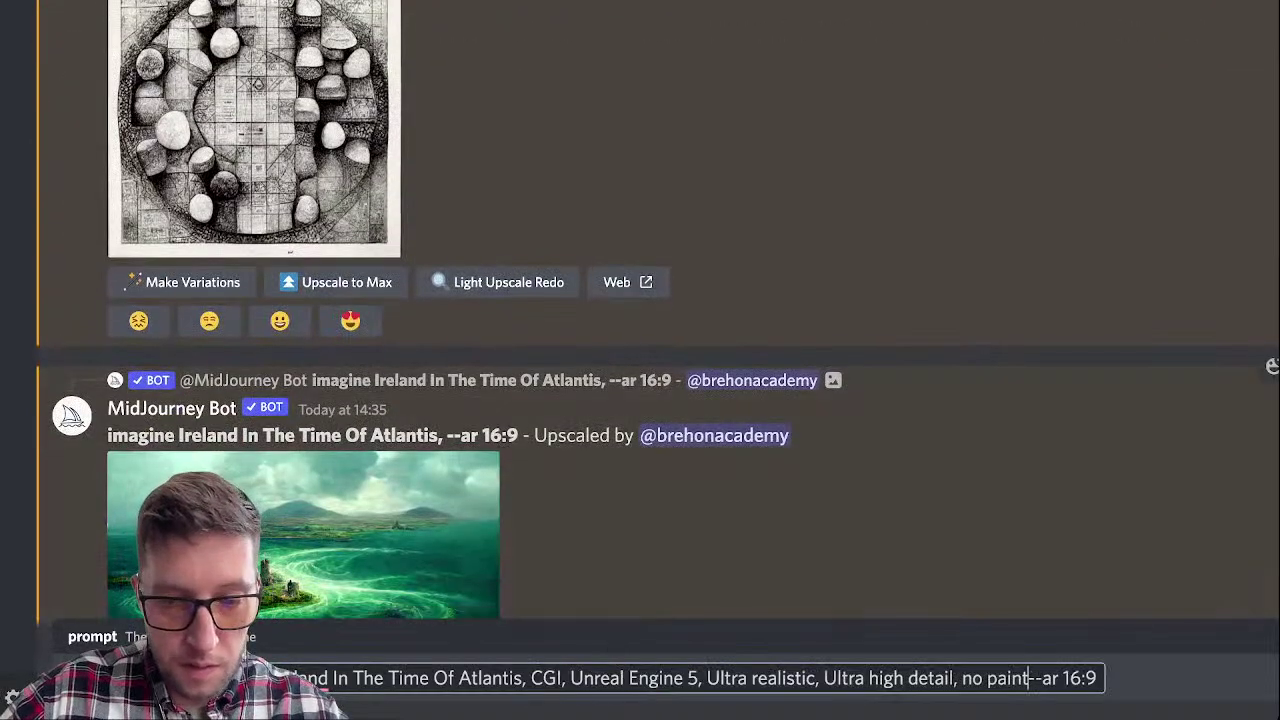
text(,)
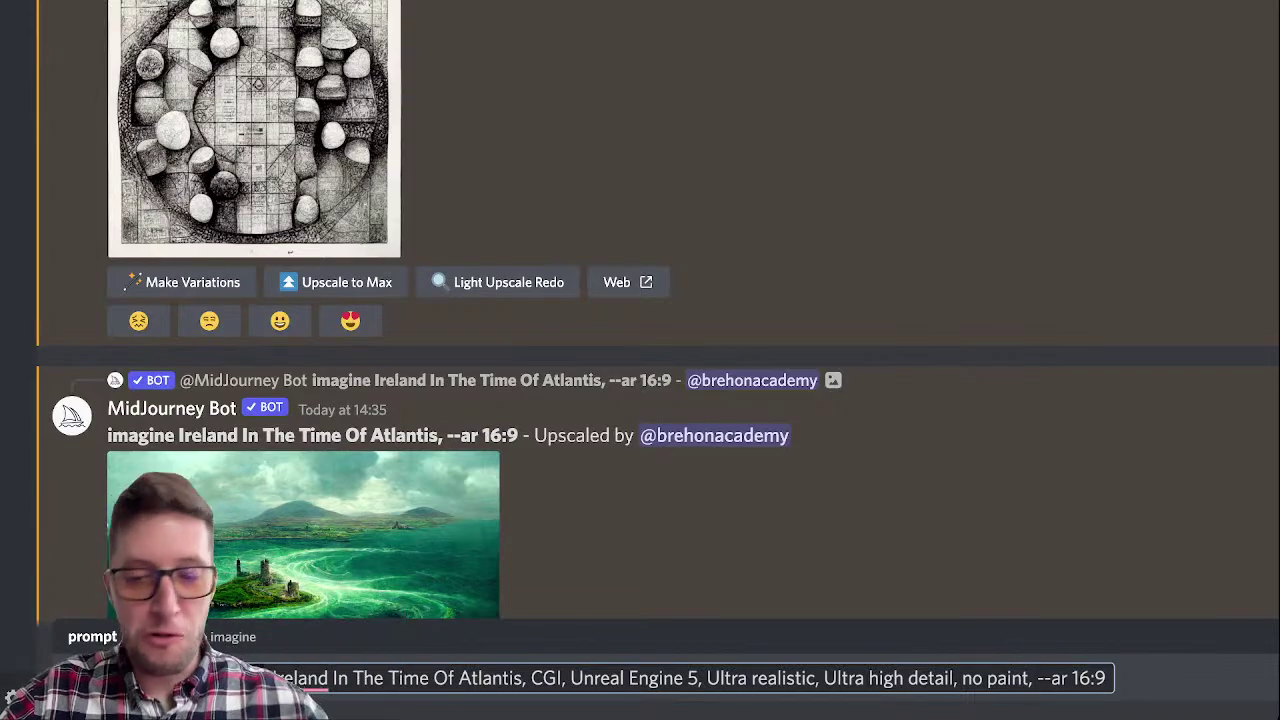
key(Return)
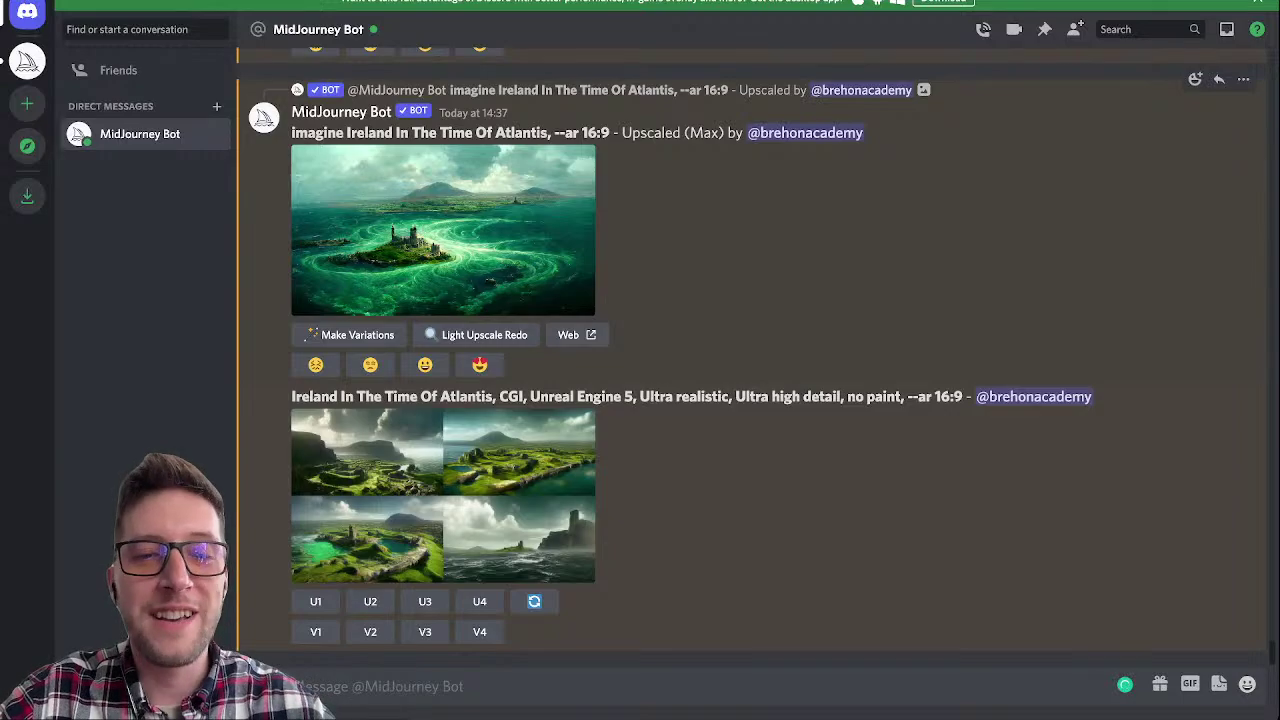
Step: View the new CGI-style Atlantis grid enlarged, and request both variations and an upscale of its fourth image
click(443, 230)
key(Escape)
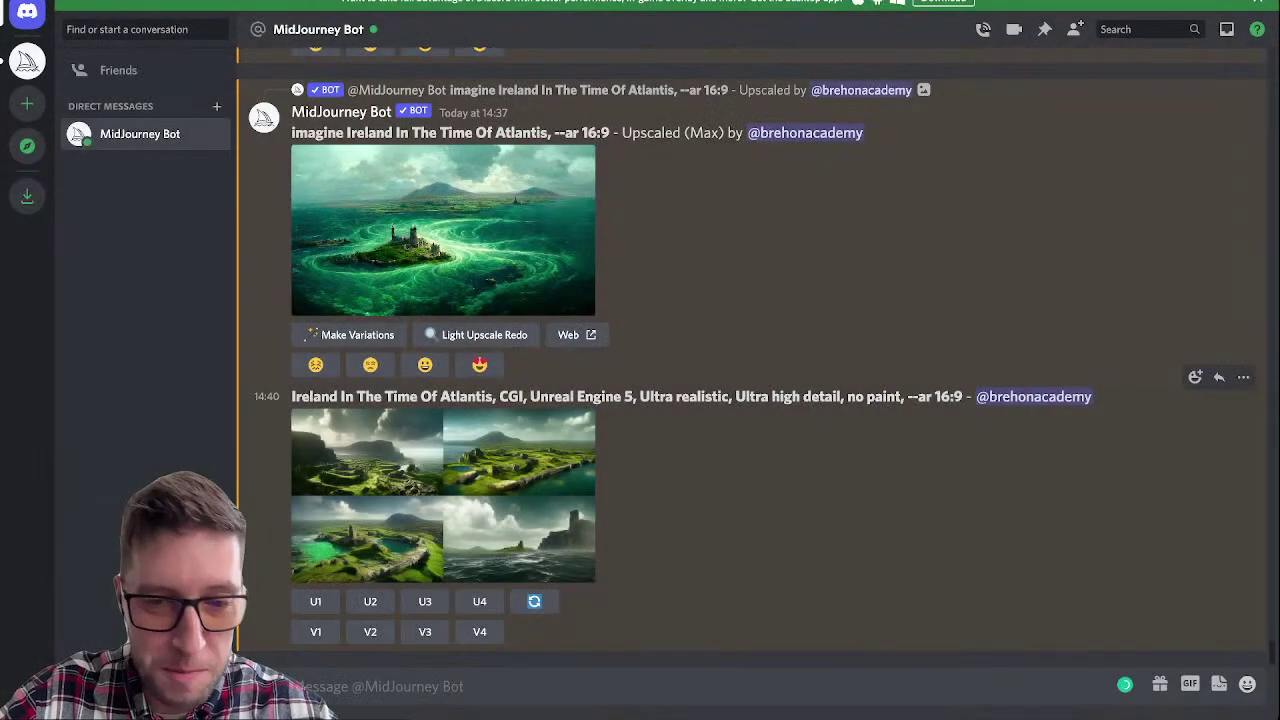
click(443, 495)
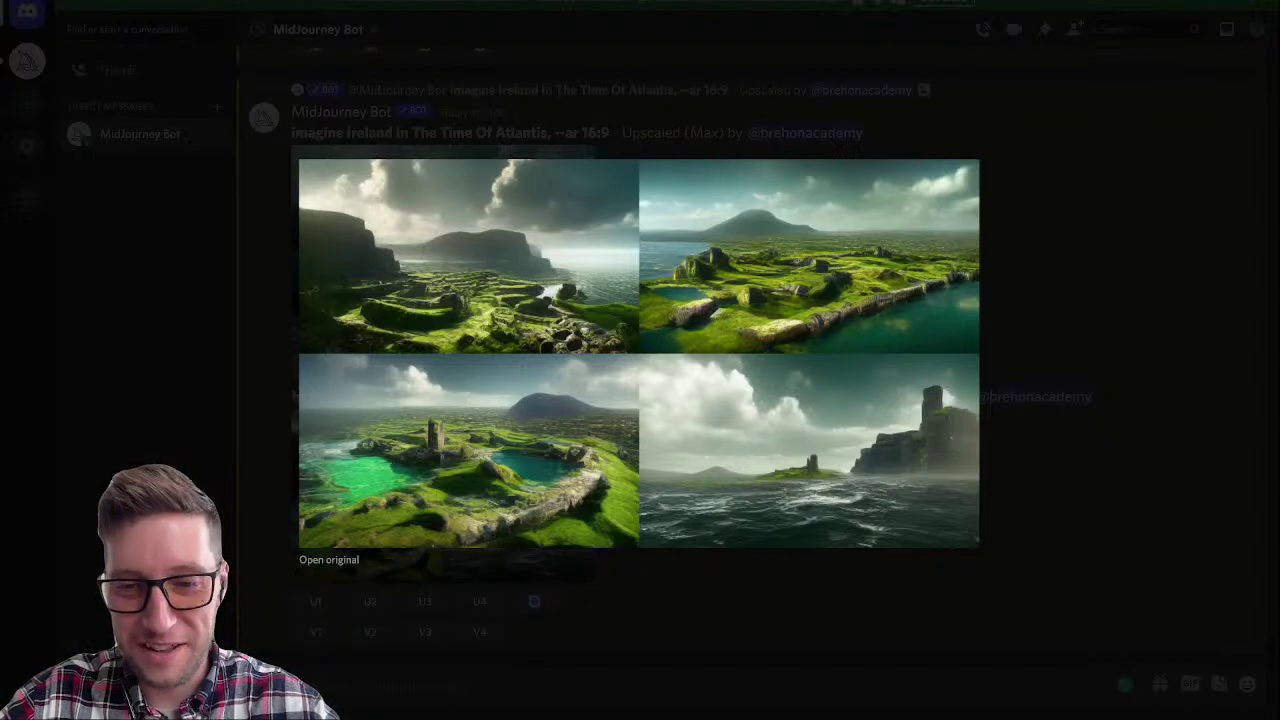
key(Escape)
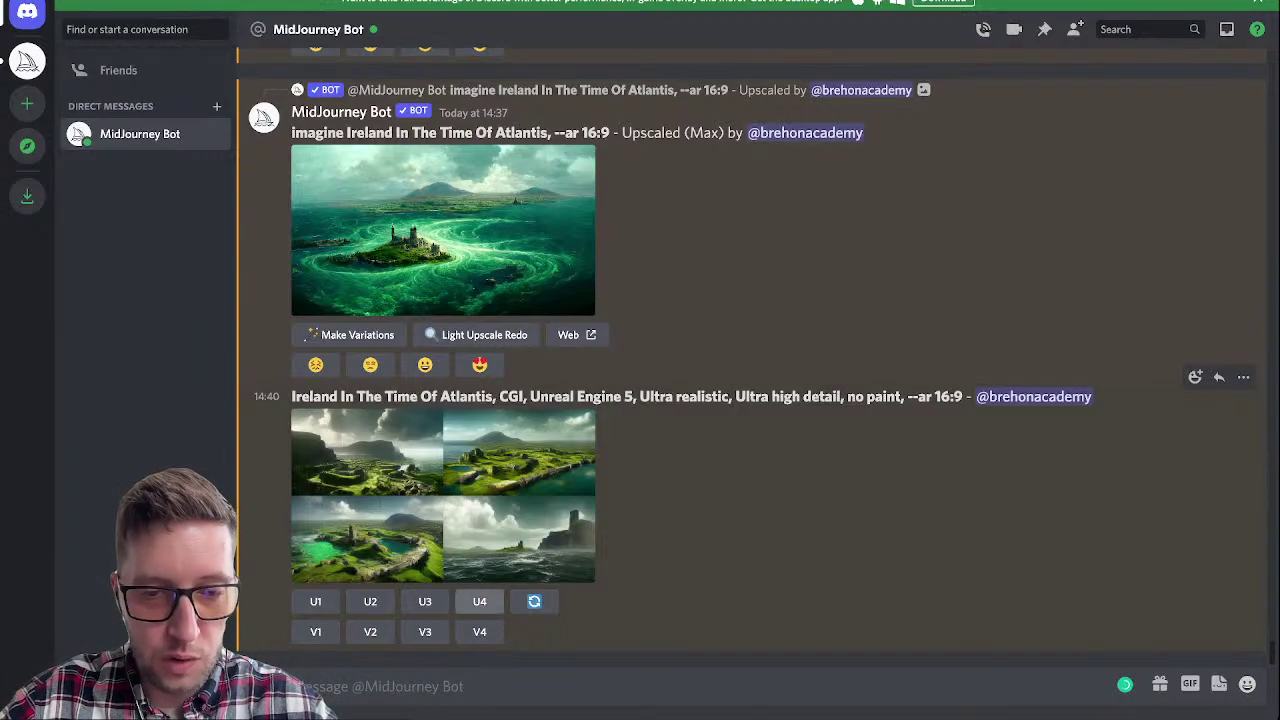
click(479, 631)
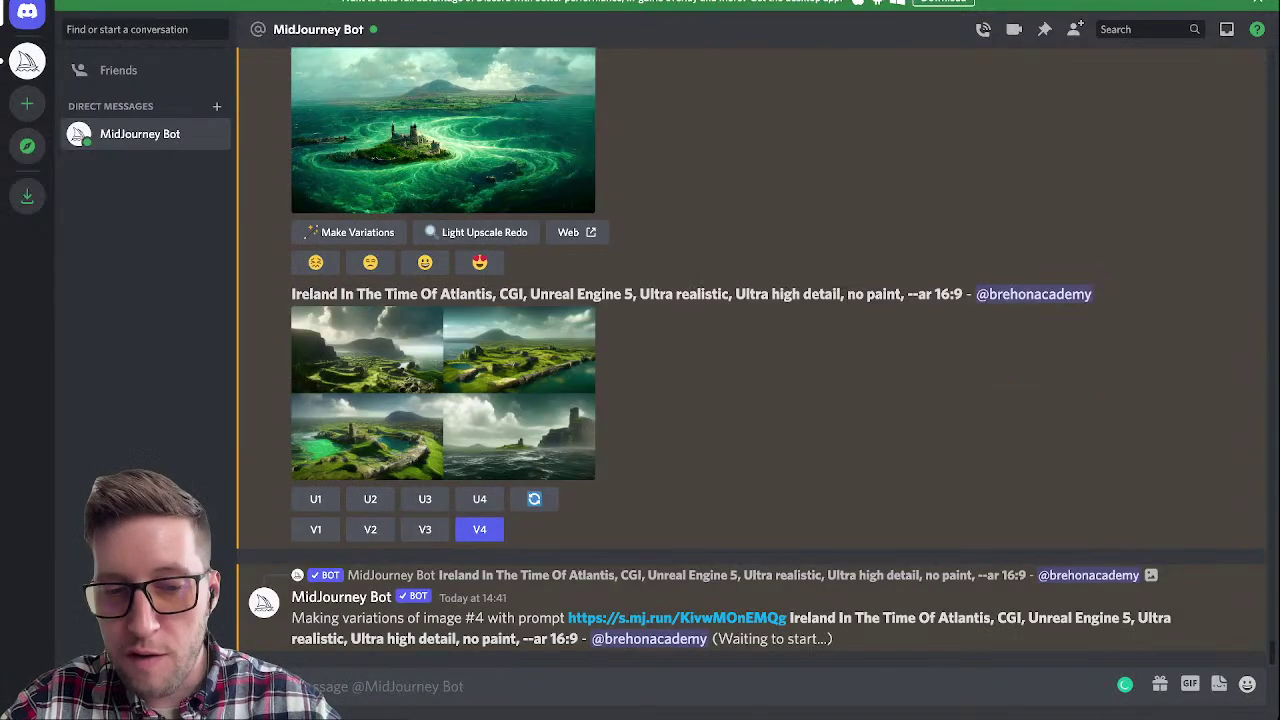
click(479, 498)
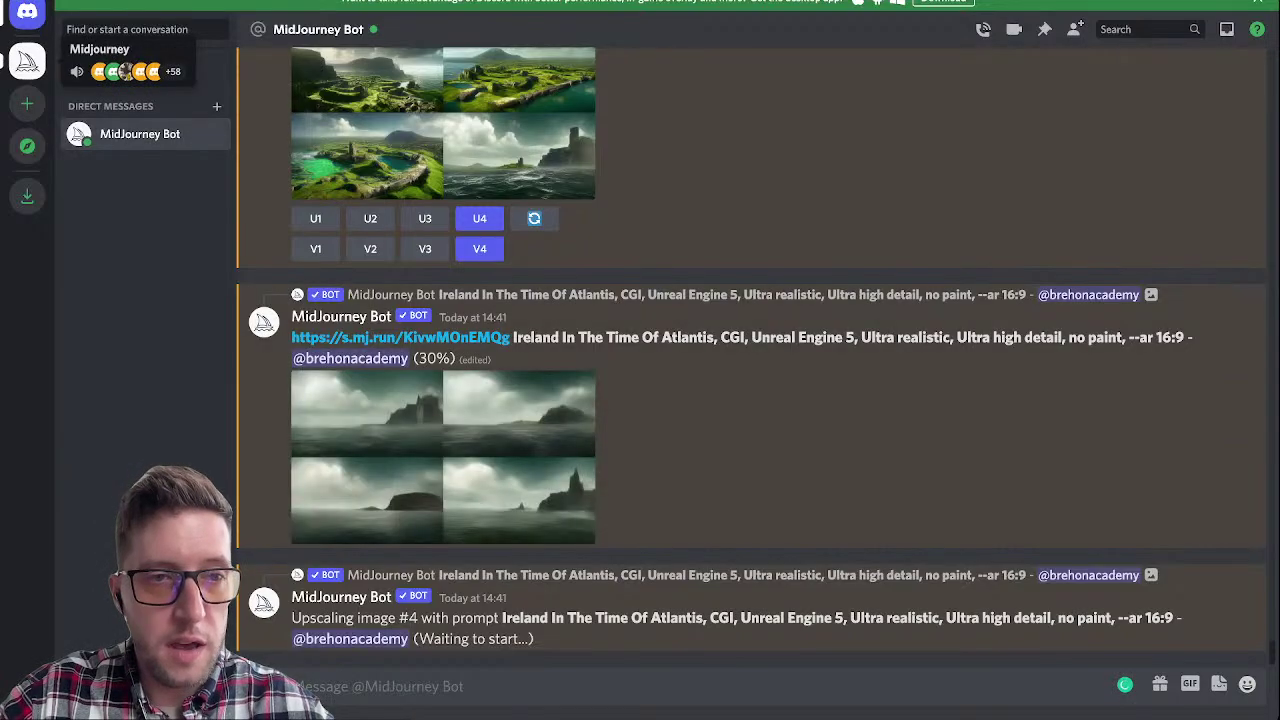
Step: Switch to the Midjourney server and open its abstract channel among the themed image generation channels
click(27, 62)
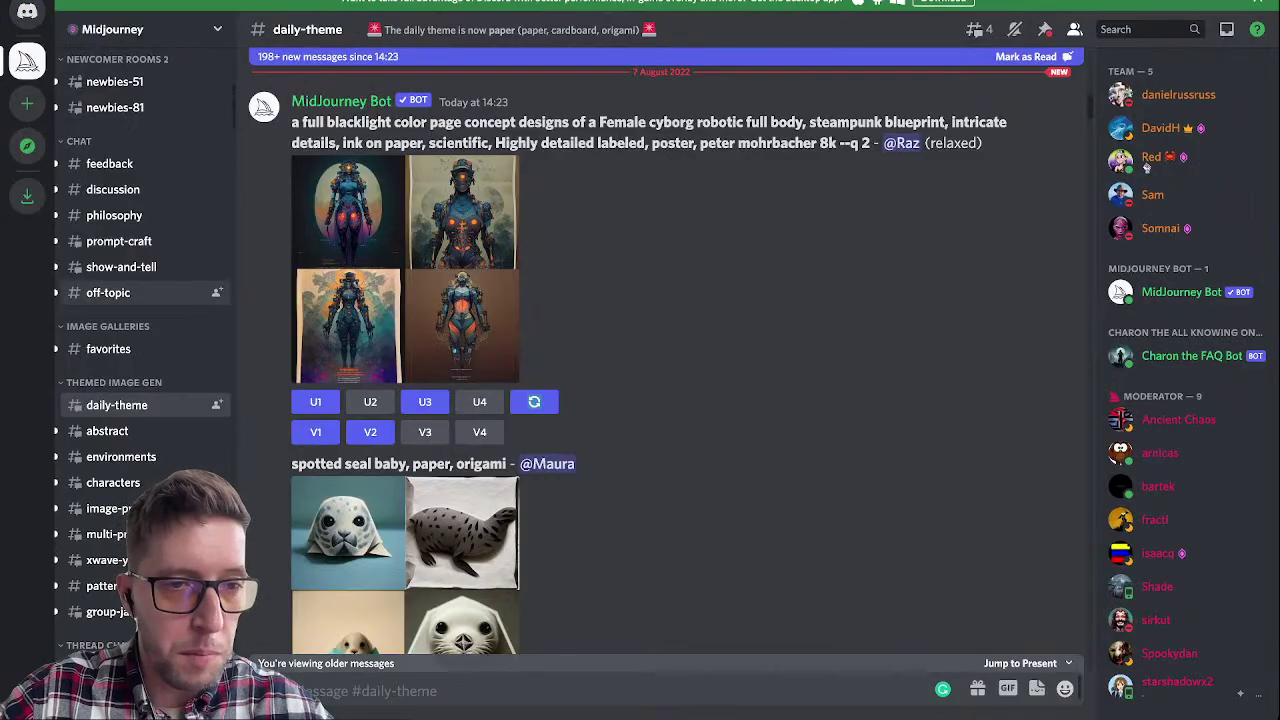
scroll(143, 300, down, 3)
scroll(143, 300, down, 1)
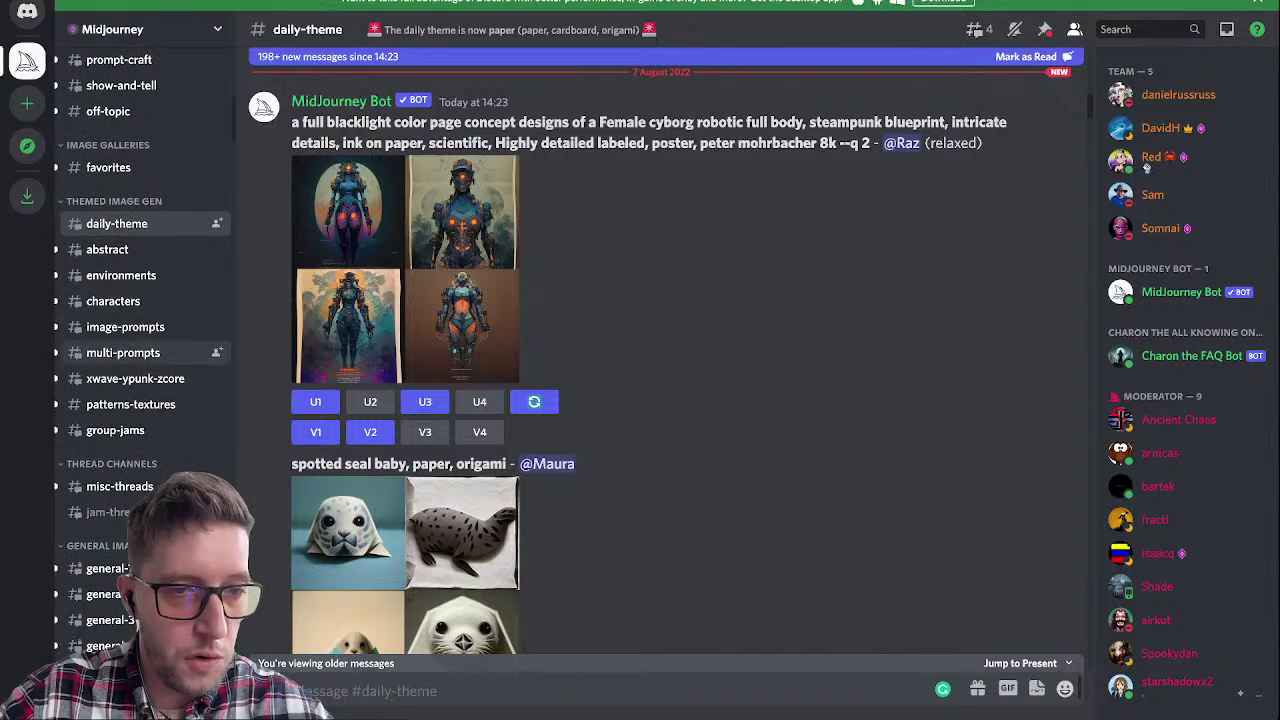
click(150, 249)
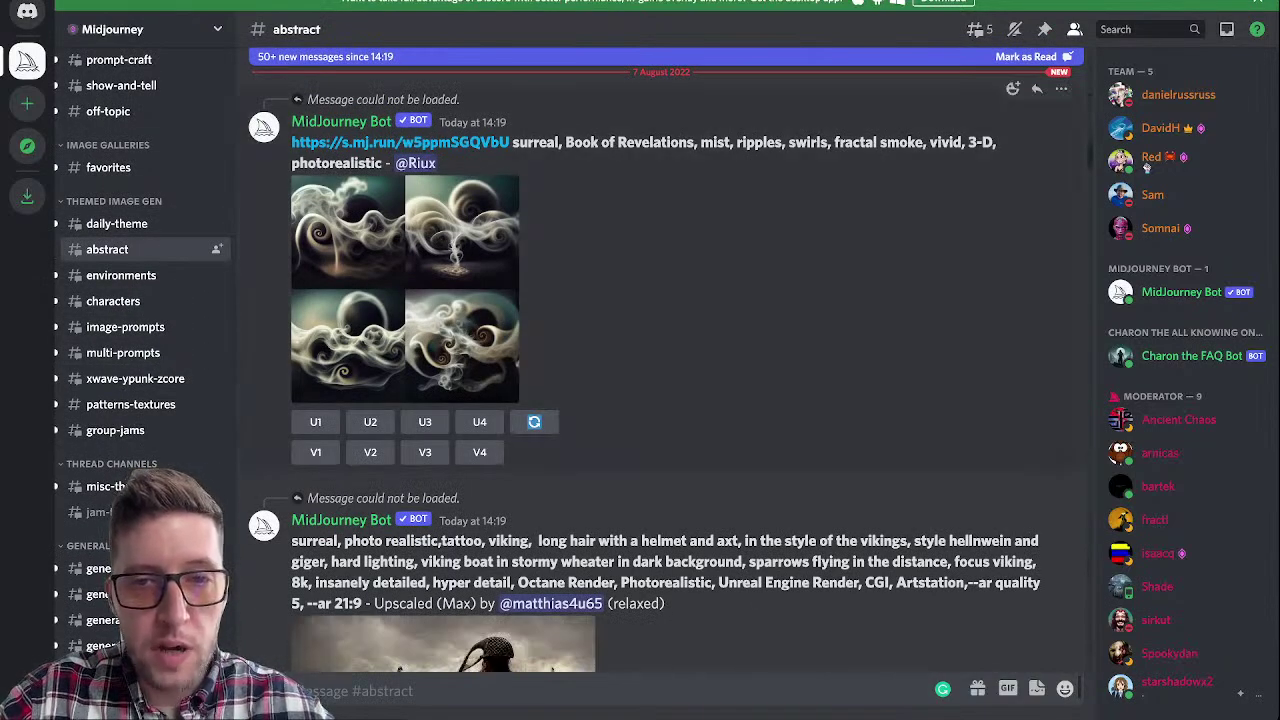
Step: Examine the "surreal, Book of Revelations, mist, ripples" prompt and view its image grid enlarged
drag(566, 142, 436, 163)
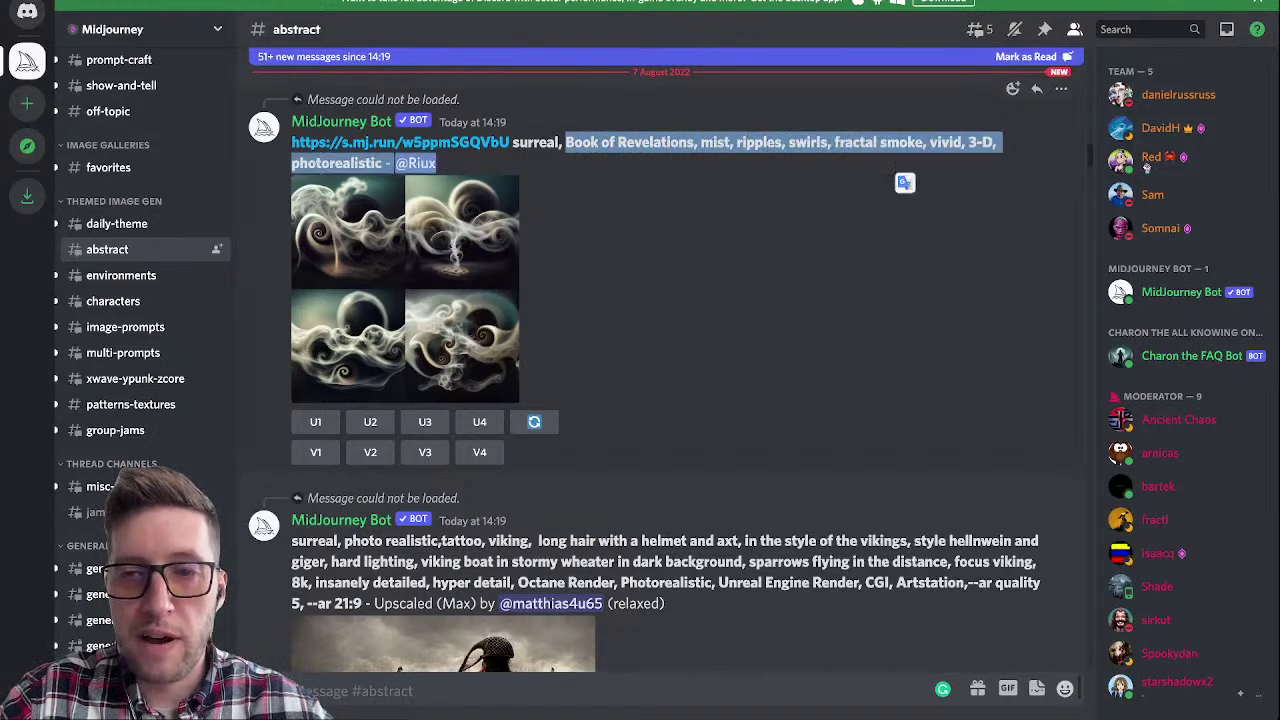
click(440, 320)
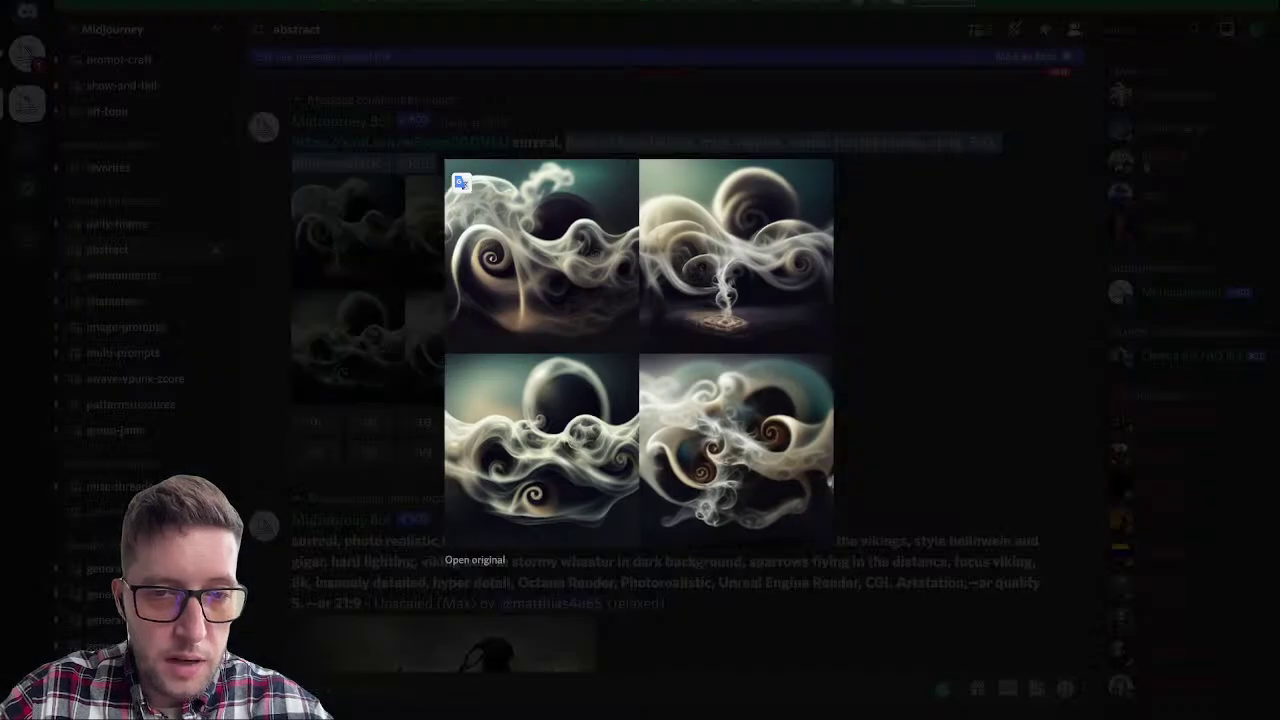
click(1146, 168)
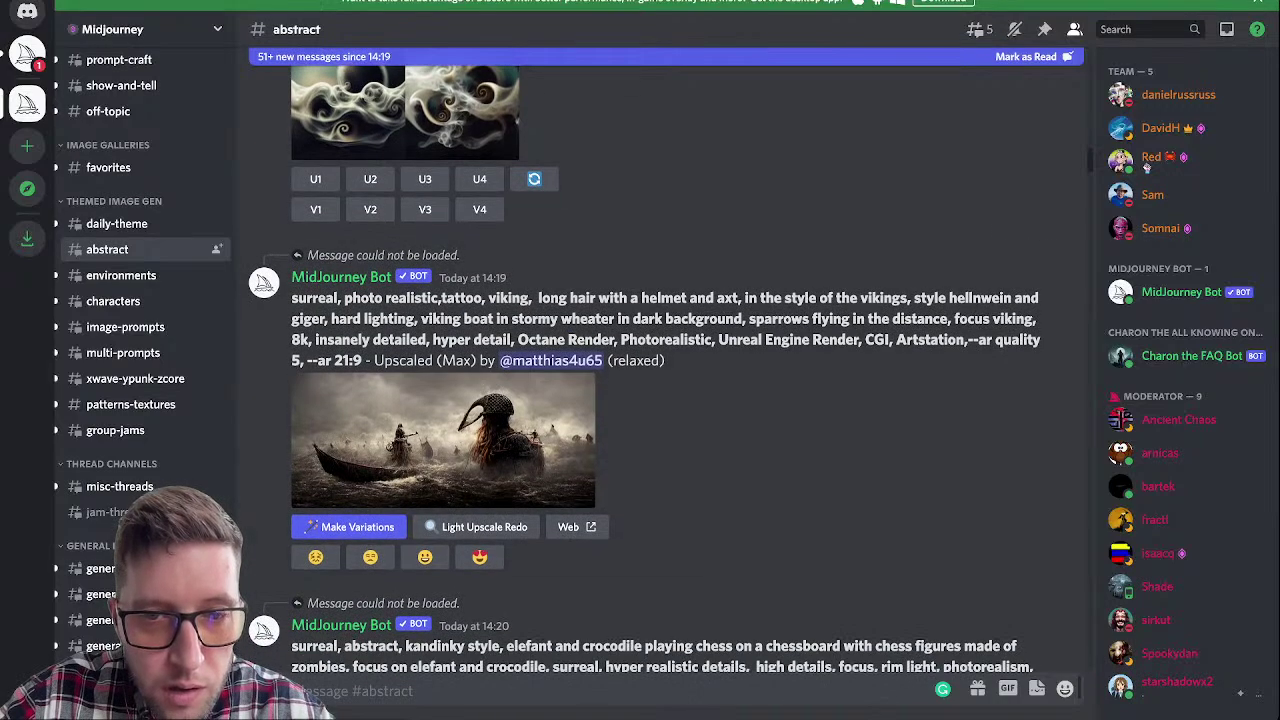
Step: View the viking and chessboard images enlarged and examine the following prompts in the abstract channel, down to the cat pentagram logo
click(443, 445)
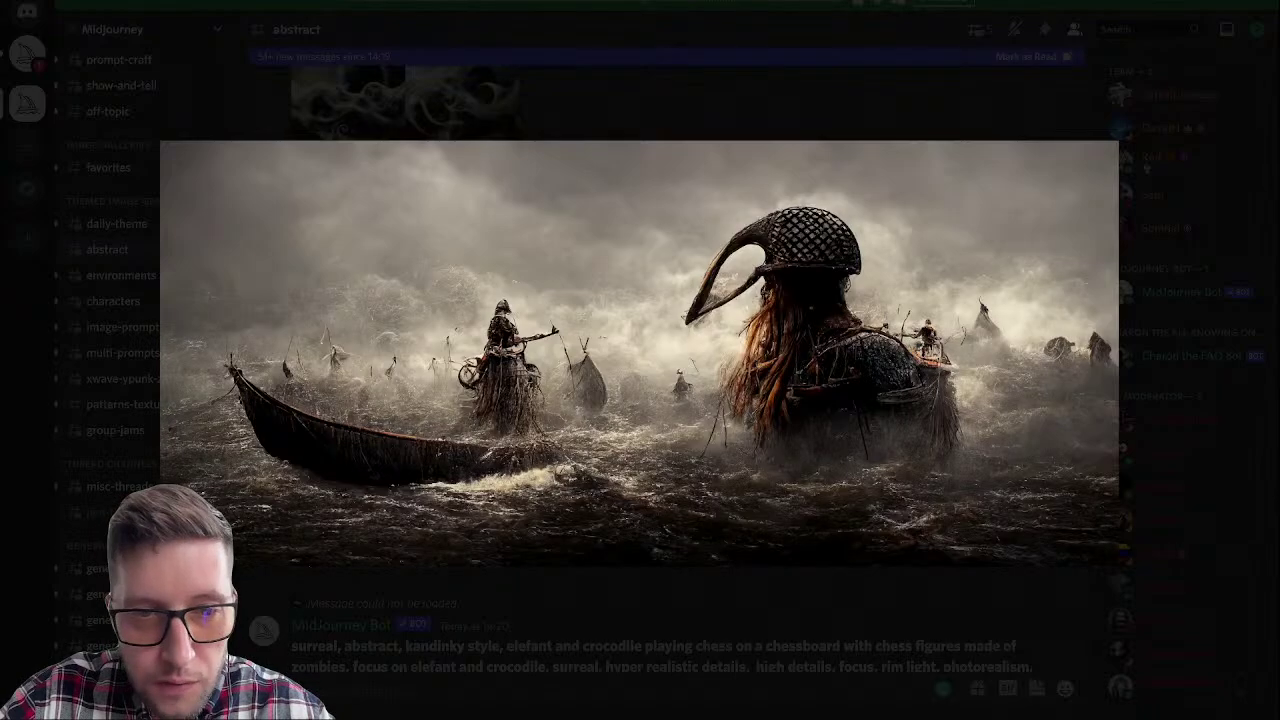
click(1146, 168)
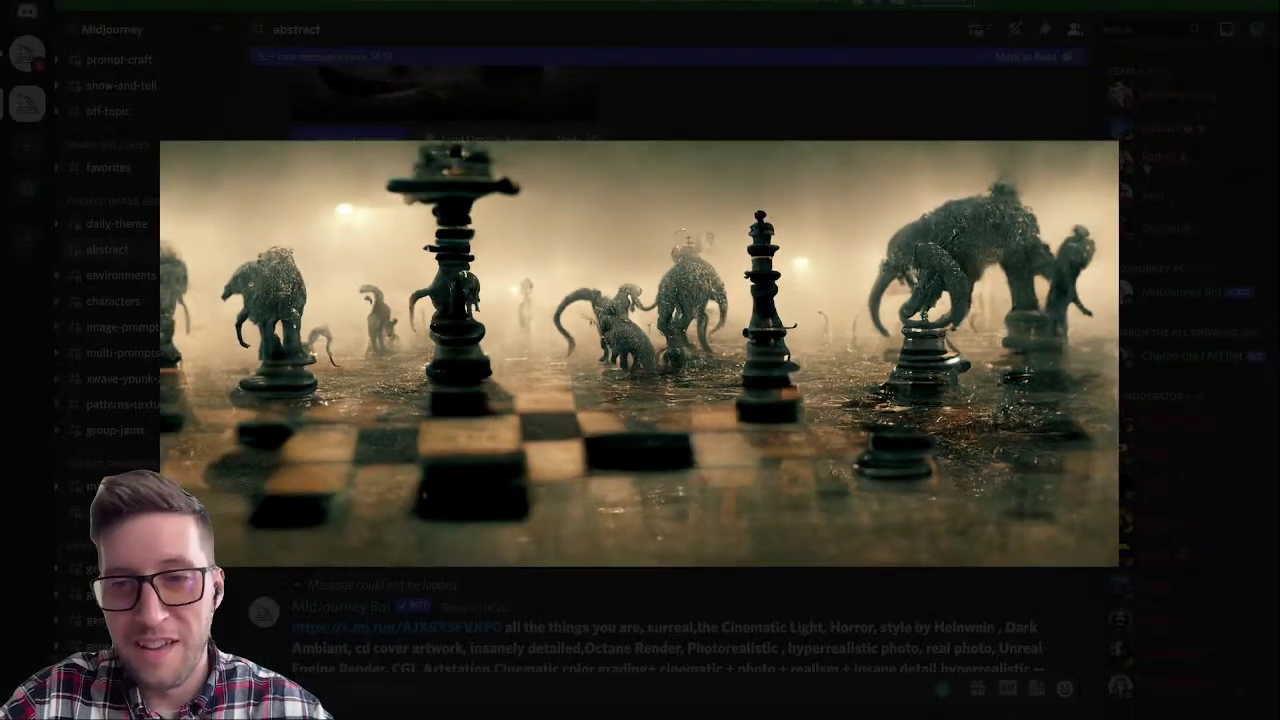
key(Escape)
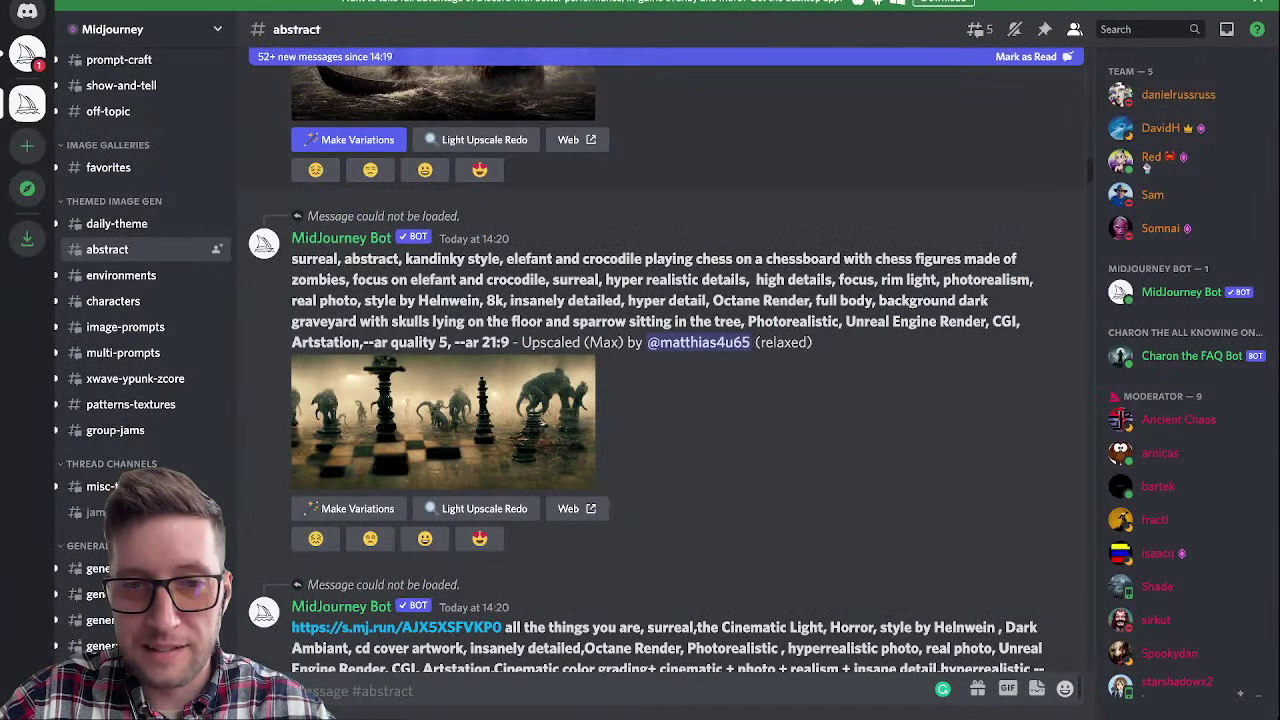
scroll(660, 360, down, 3)
scroll(660, 360, down, 3)
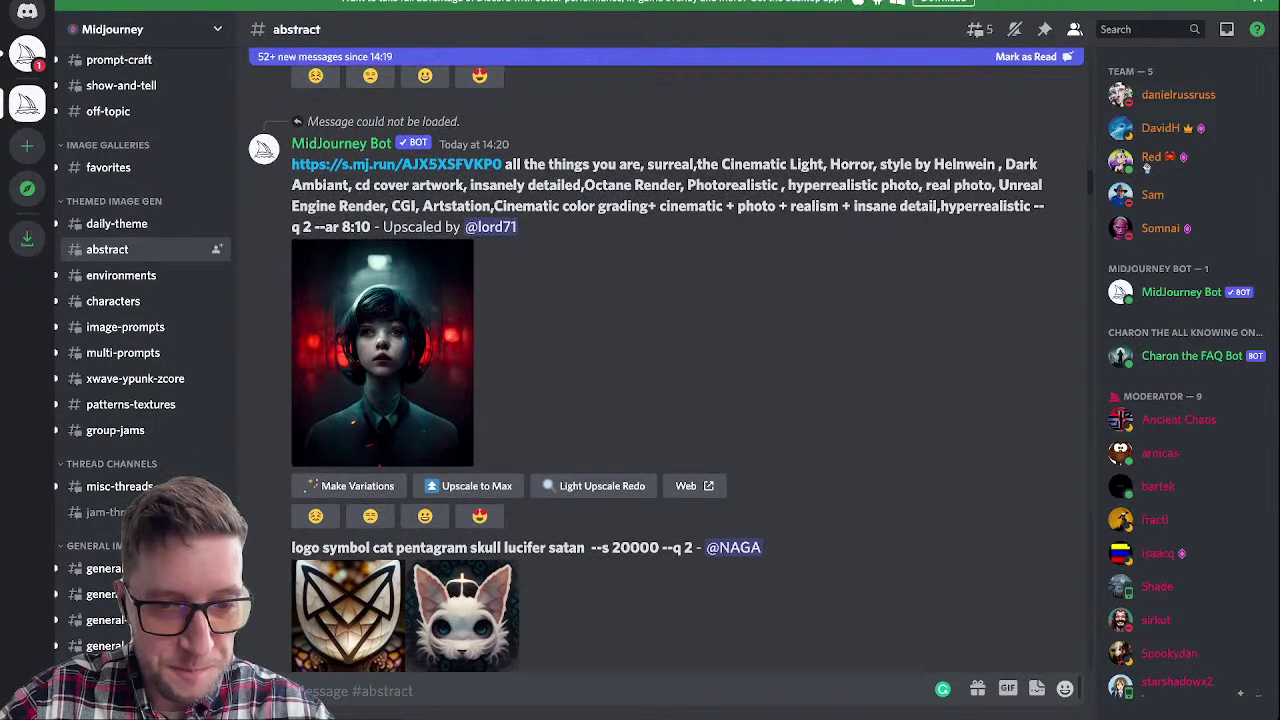
scroll(660, 360, down, 1)
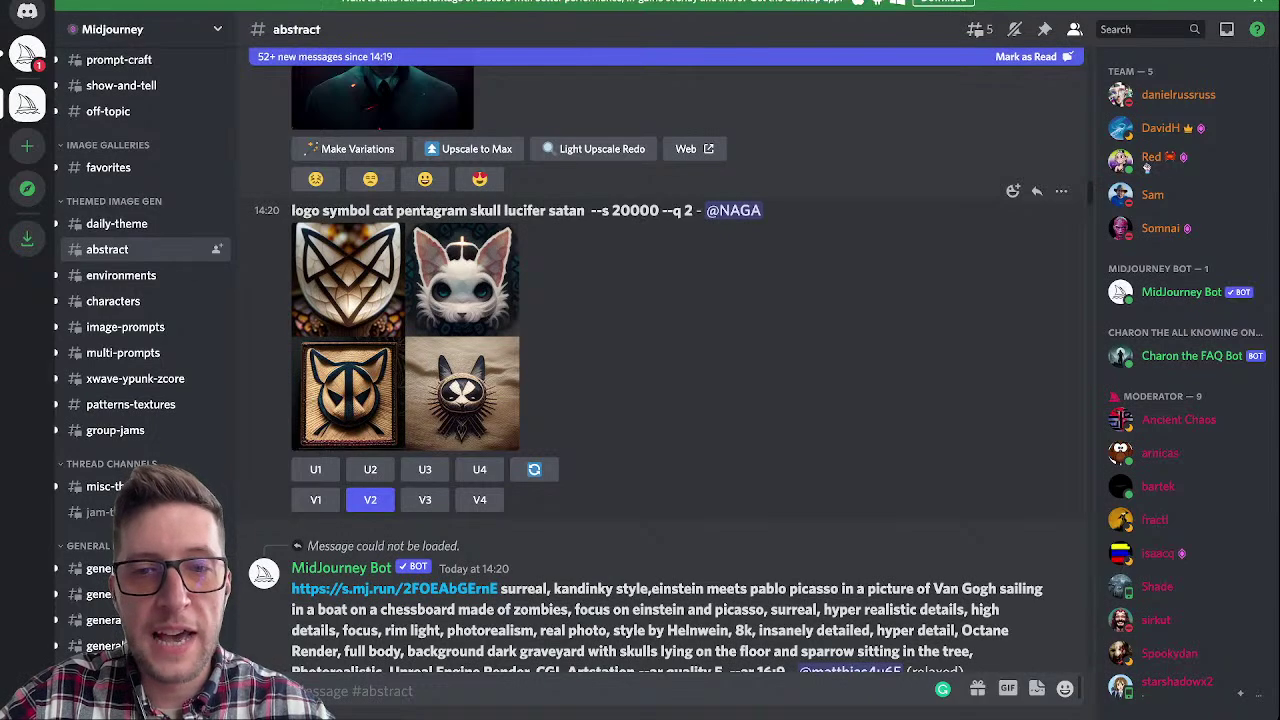
scroll(660, 360, down, 1)
scroll(660, 360, up, 1)
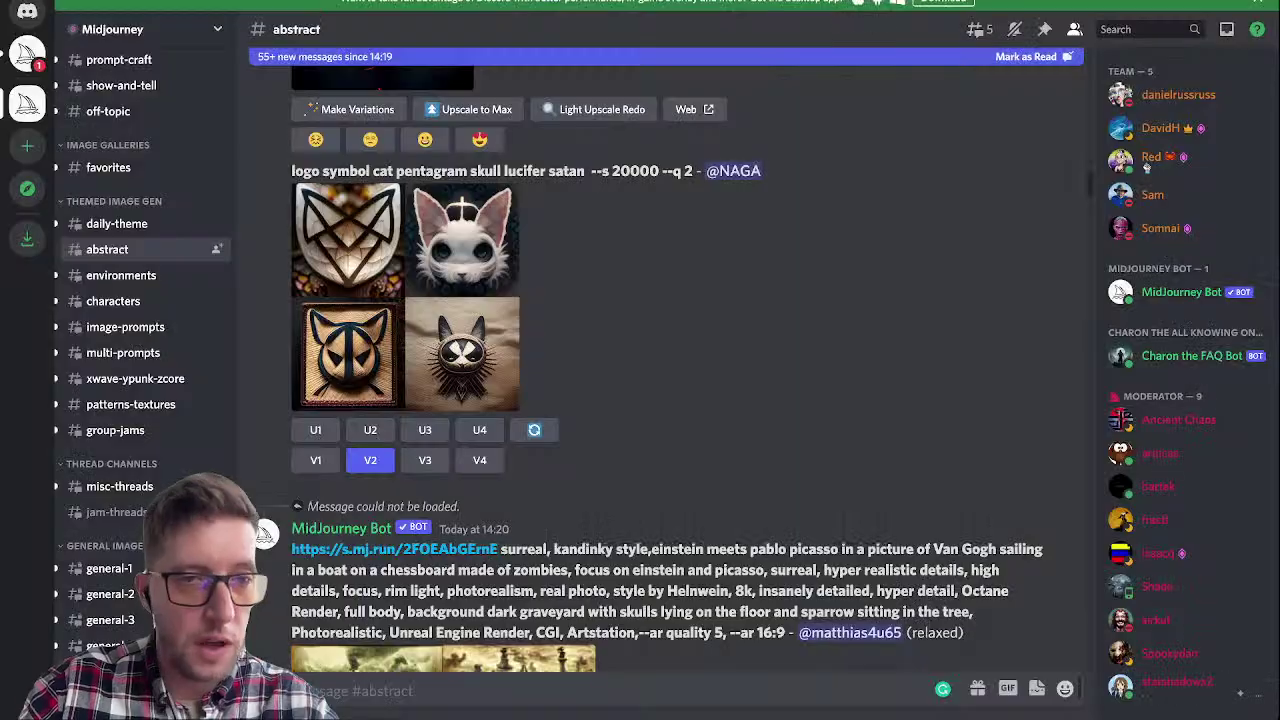
Step: Return to the MidJourney Bot direct messages and submit an imagine prompt reading "theory of relativity"
click(27, 12)
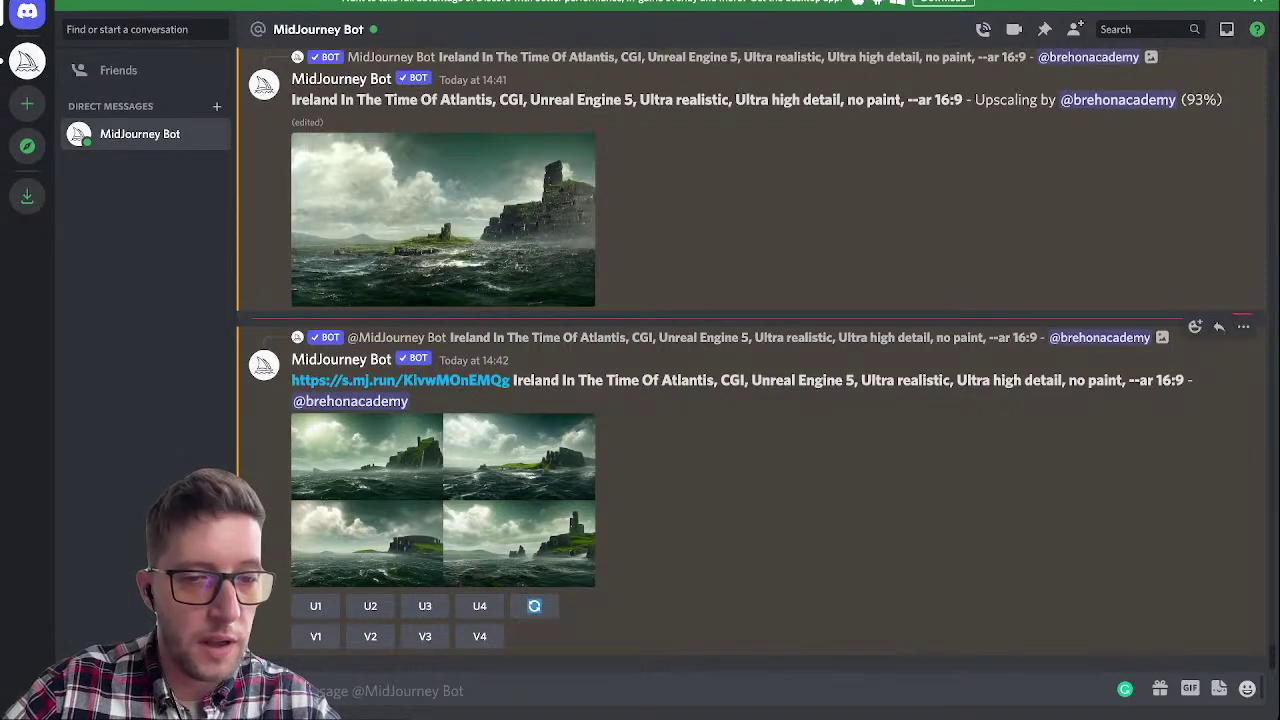
text(/imagin)
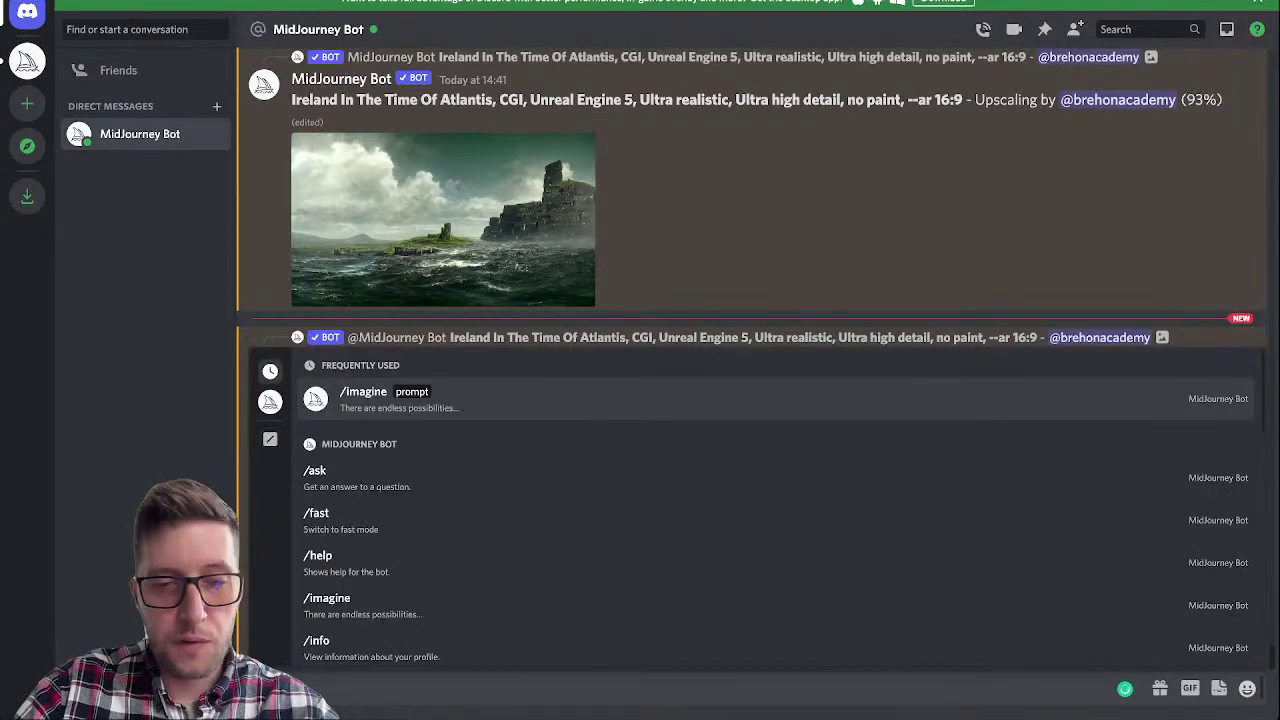
key(Tab)
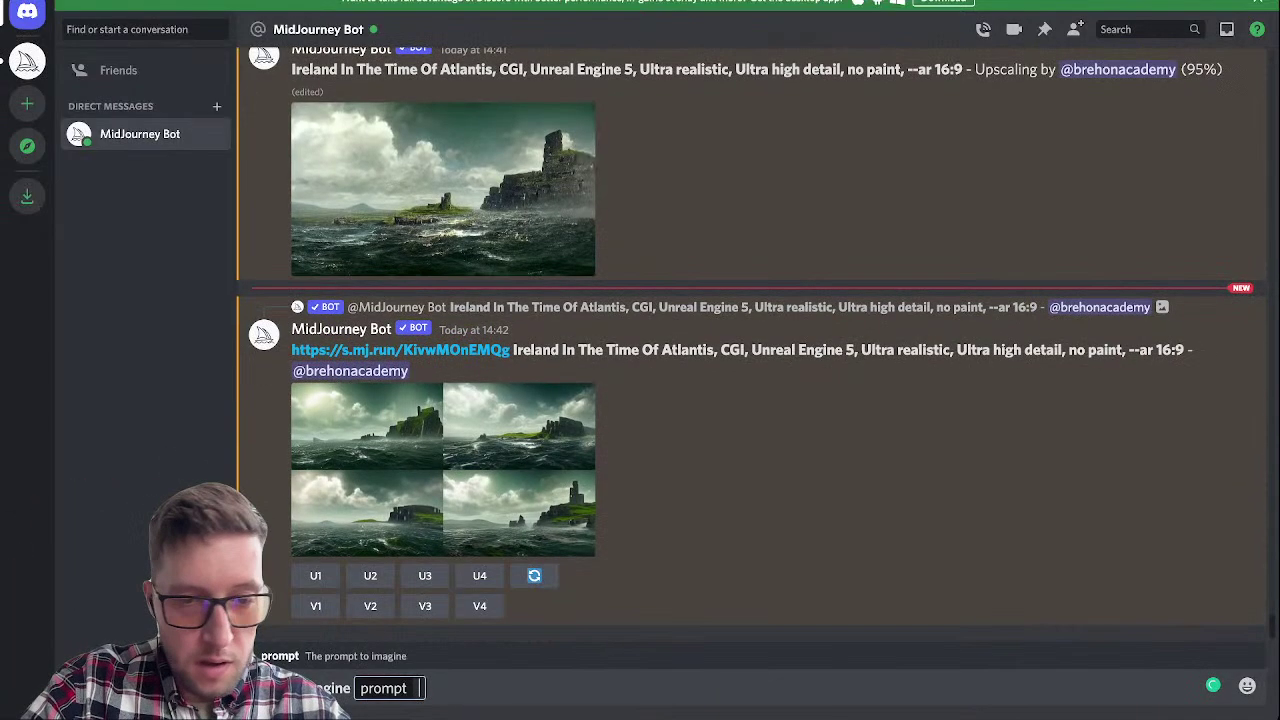
text(Tartaria Old World Eden City)
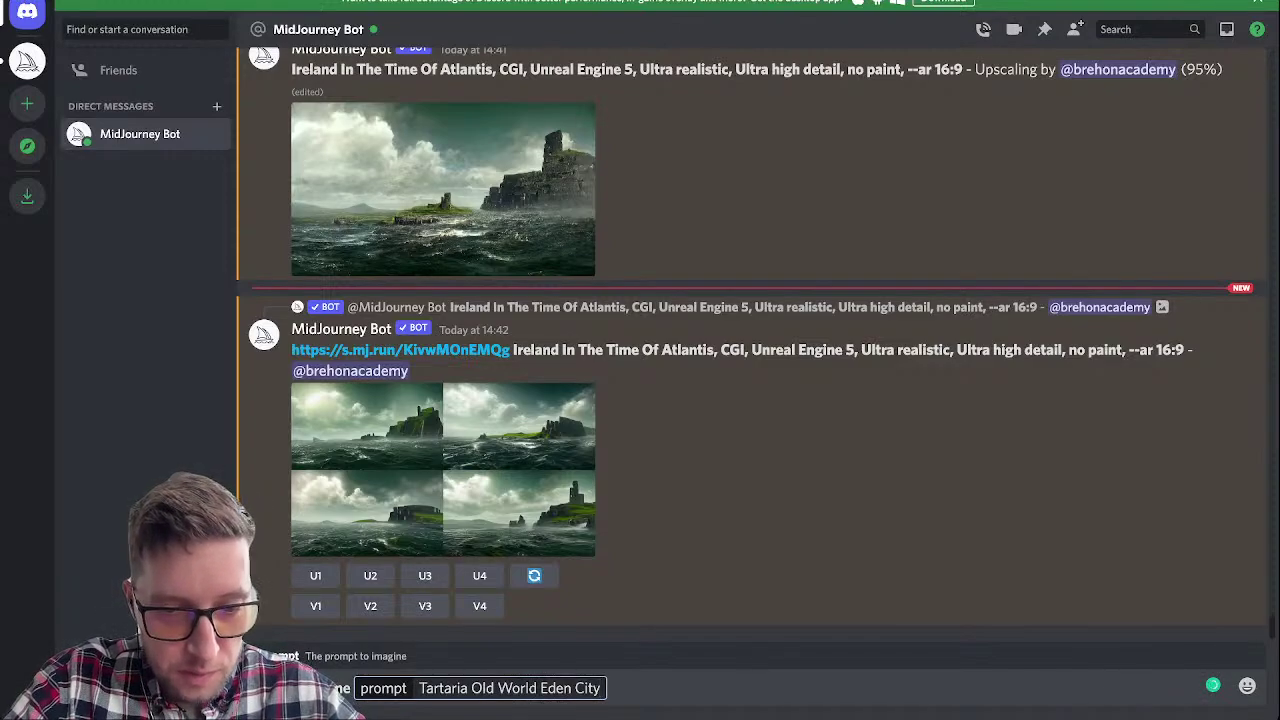
key(ctrl+z)
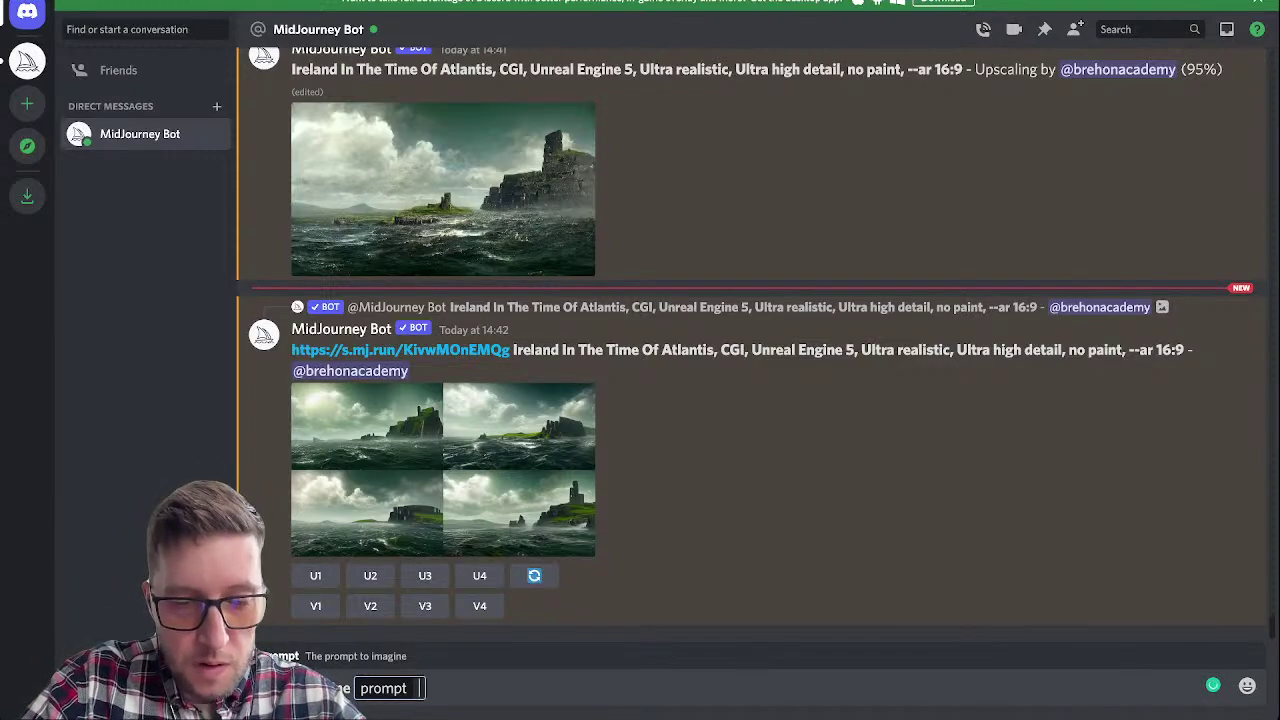
text(theory of relativity)
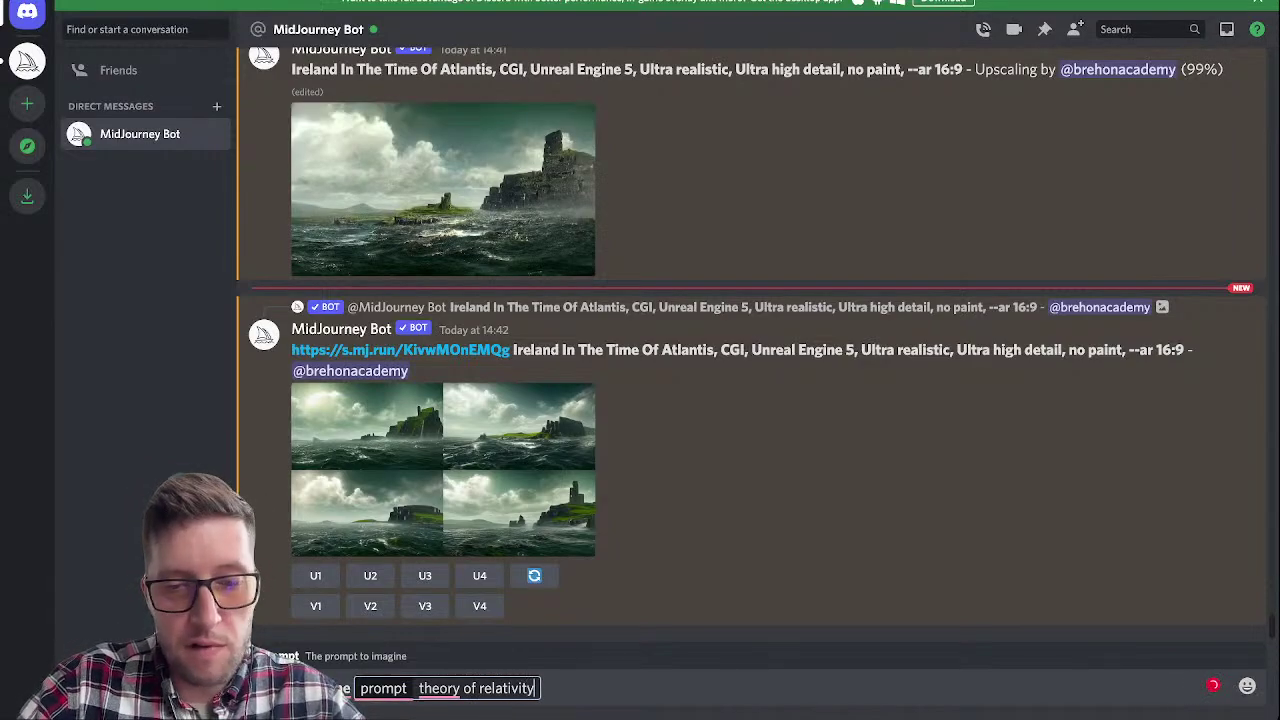
key(Return)
Step: Submit another imagine prompt reading "Tartaria Old World Eden City"
text(/imagine)
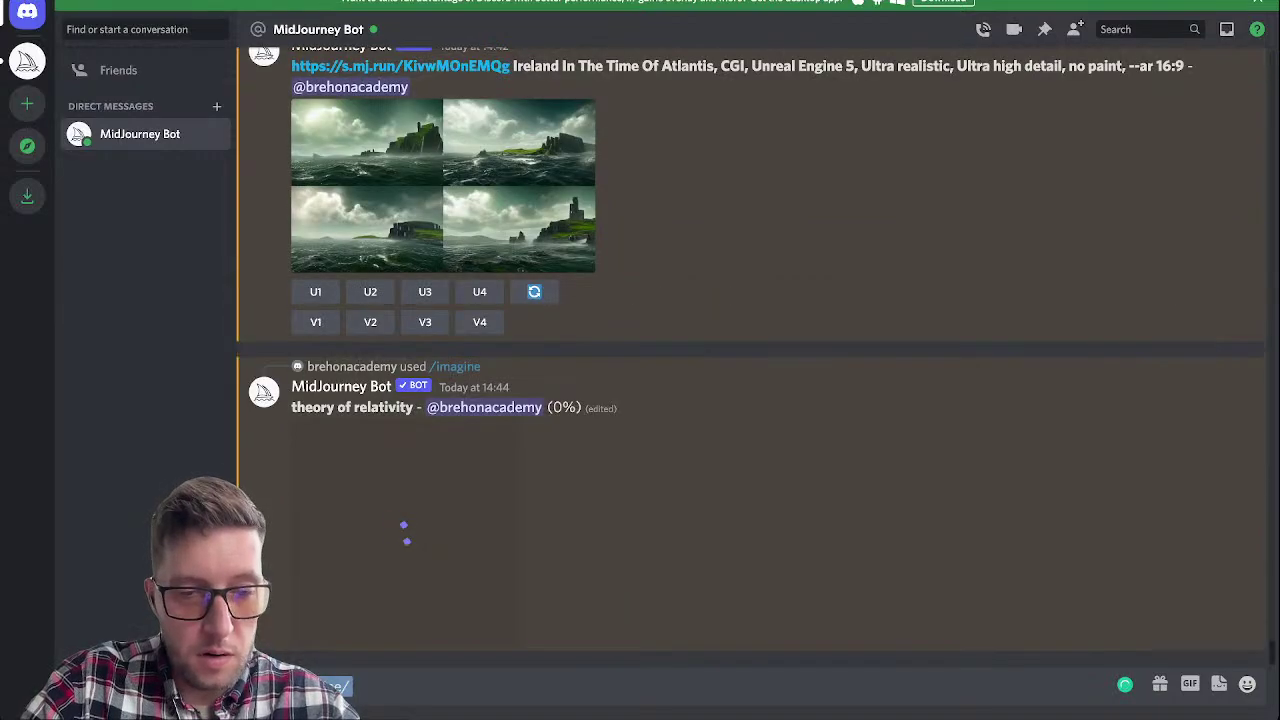
key(Tab)
text(Tartaria Old World Eden City)
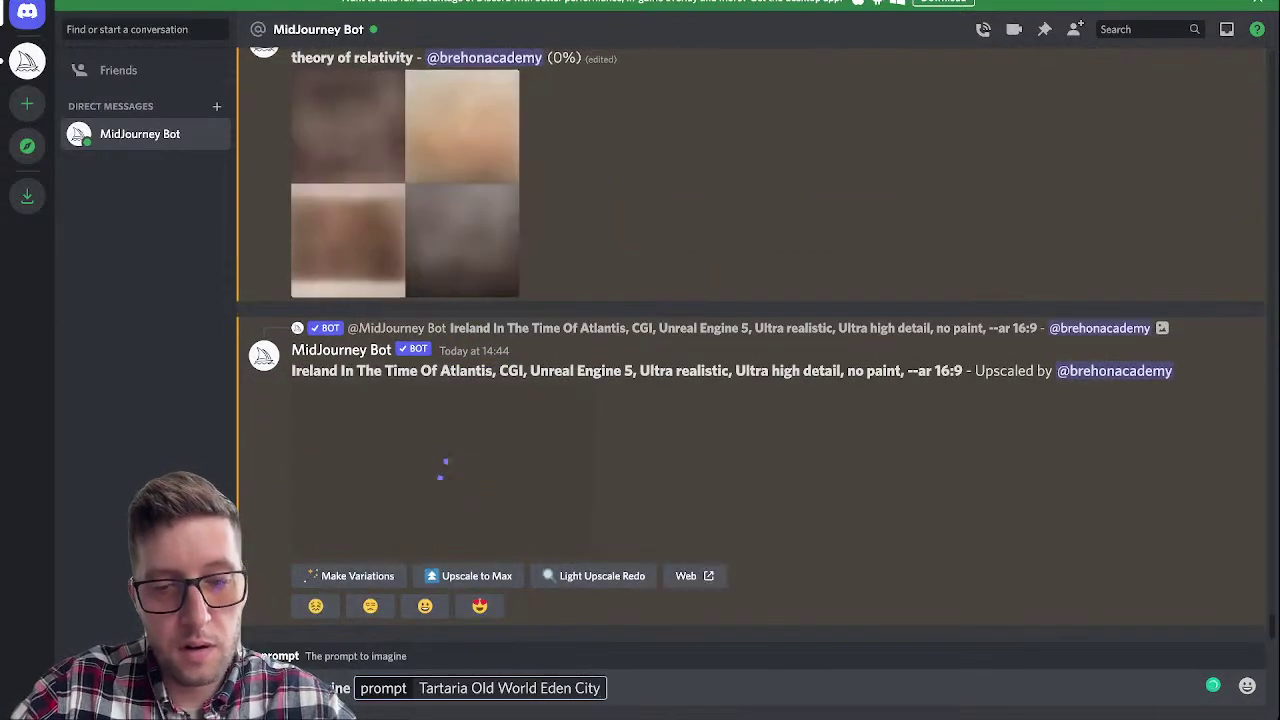
key(Return)
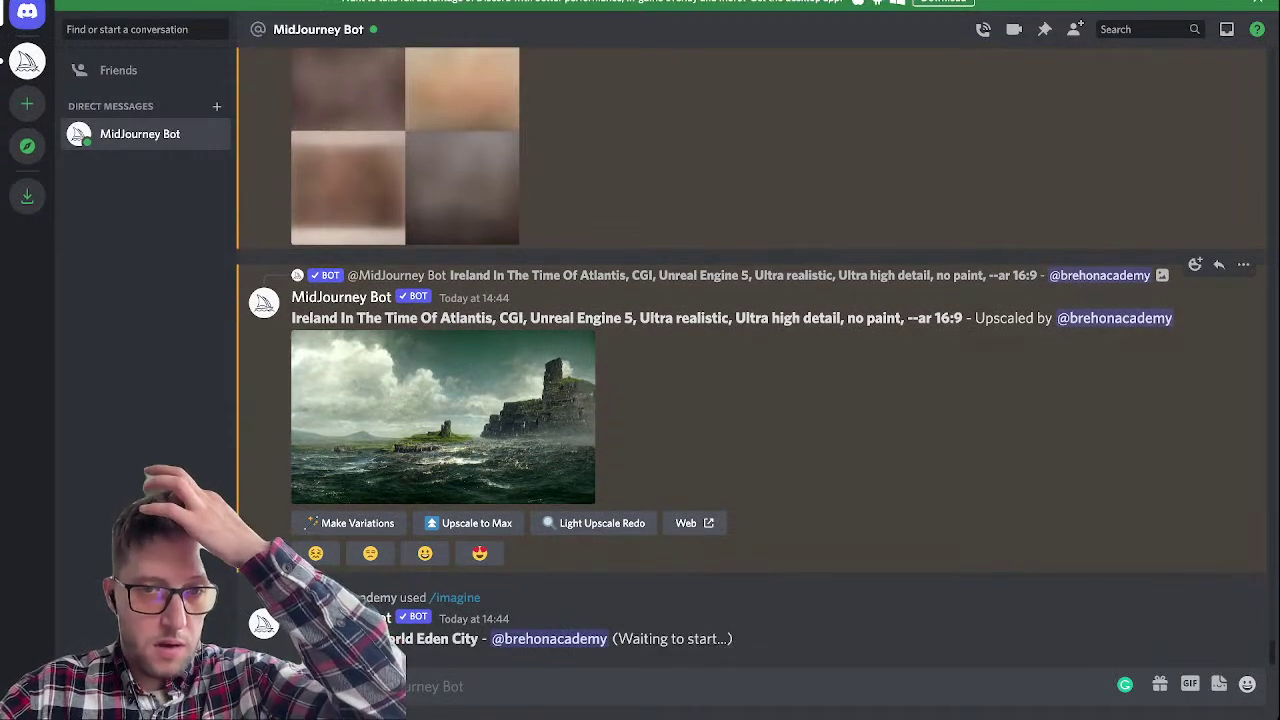
Step: Inspect the finished upscale of the CGI-style Atlantis image at enlarged size
click(440, 440)
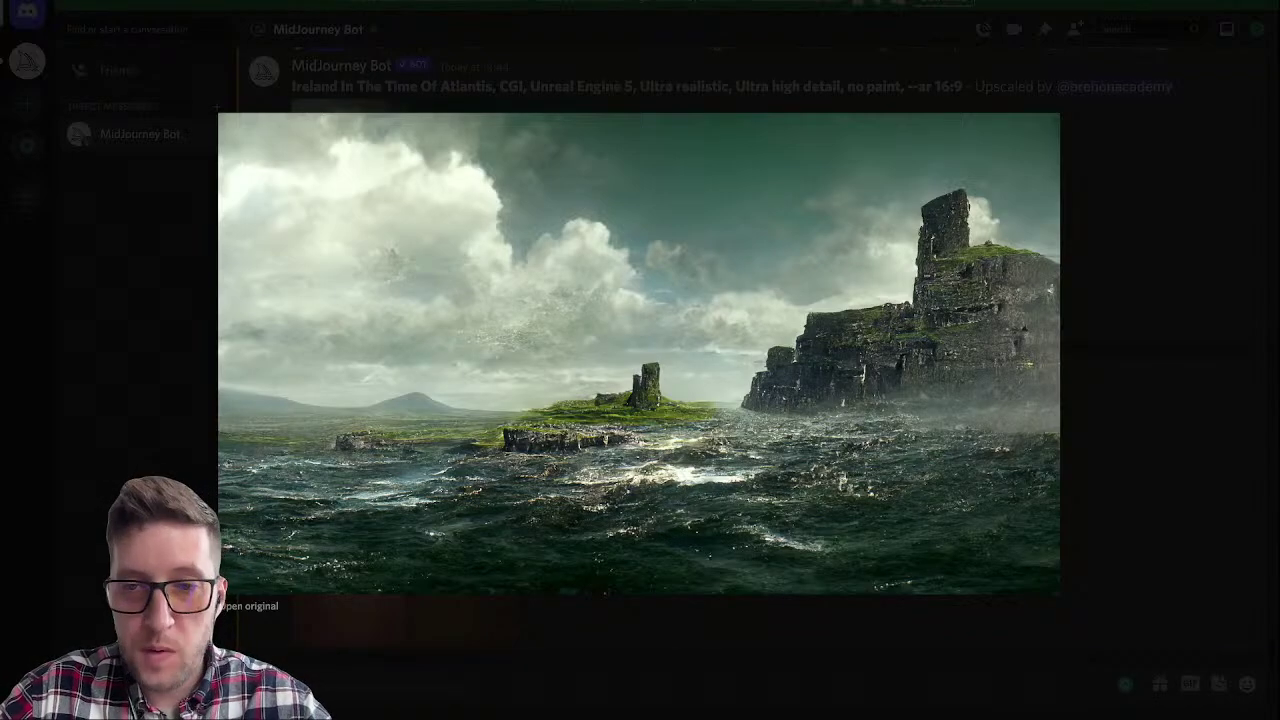
key(Escape)
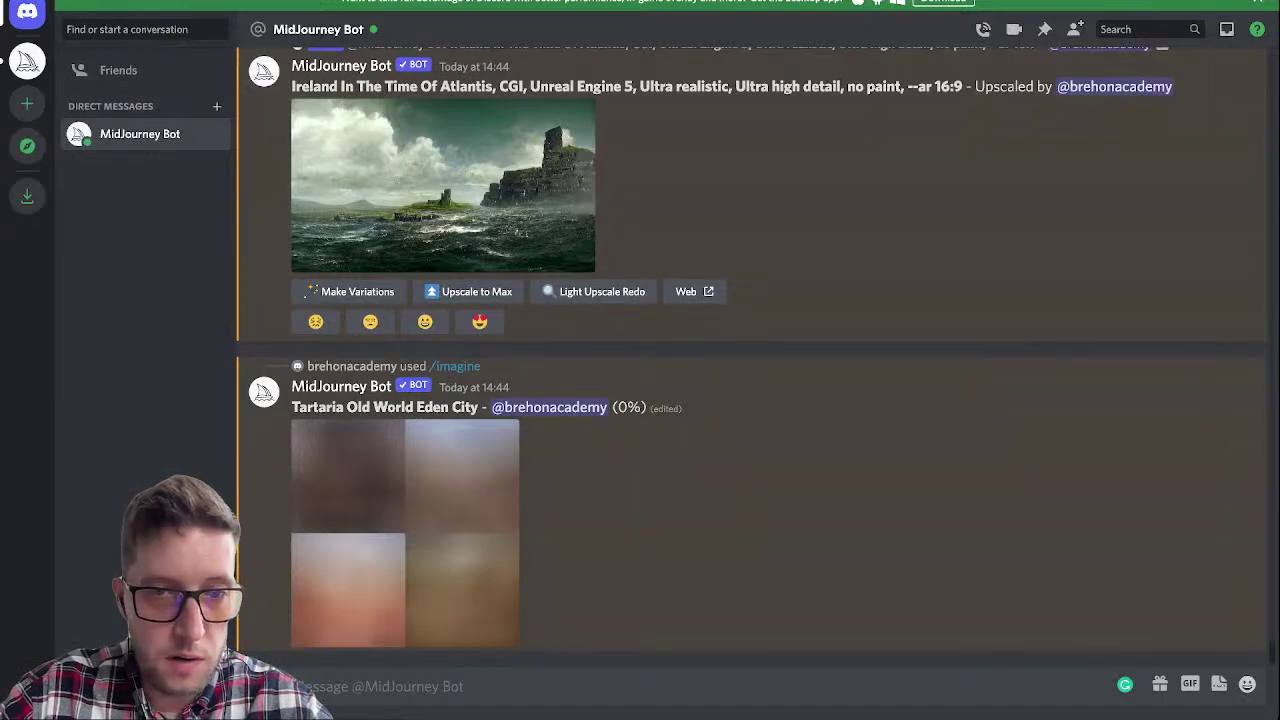
scroll(750, 360, up, 3)
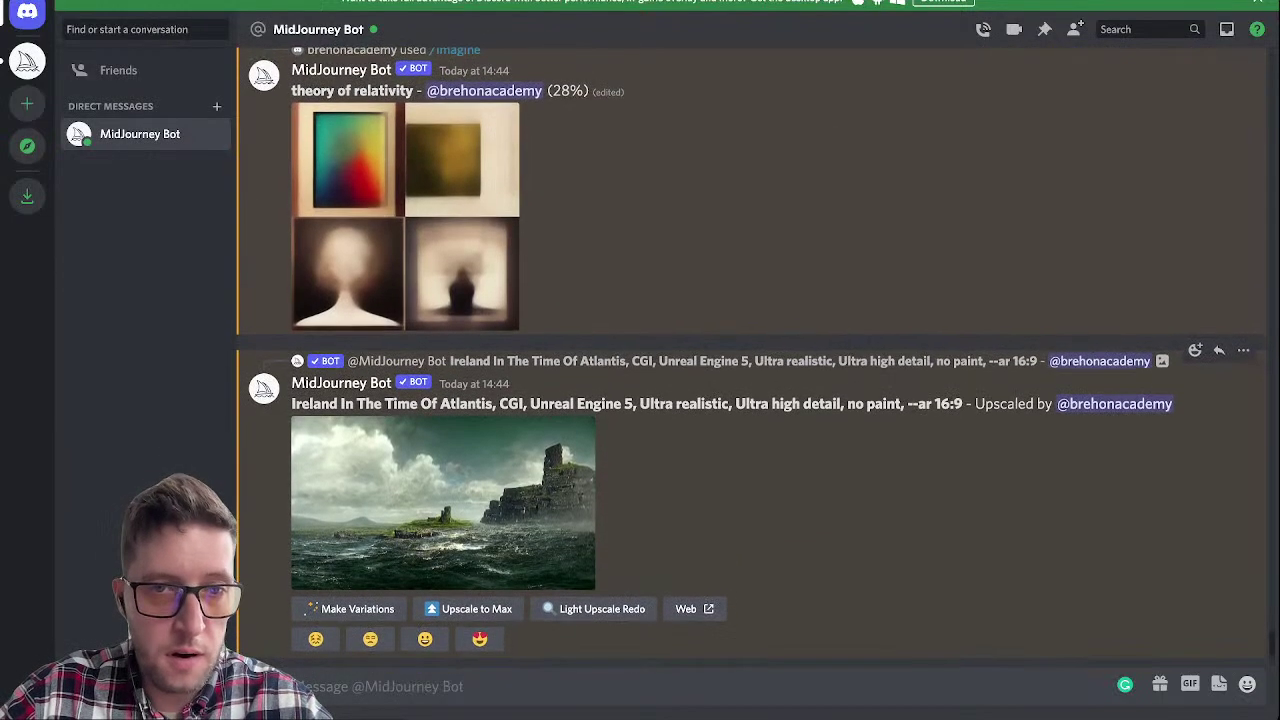
scroll(750, 360, up, 5)
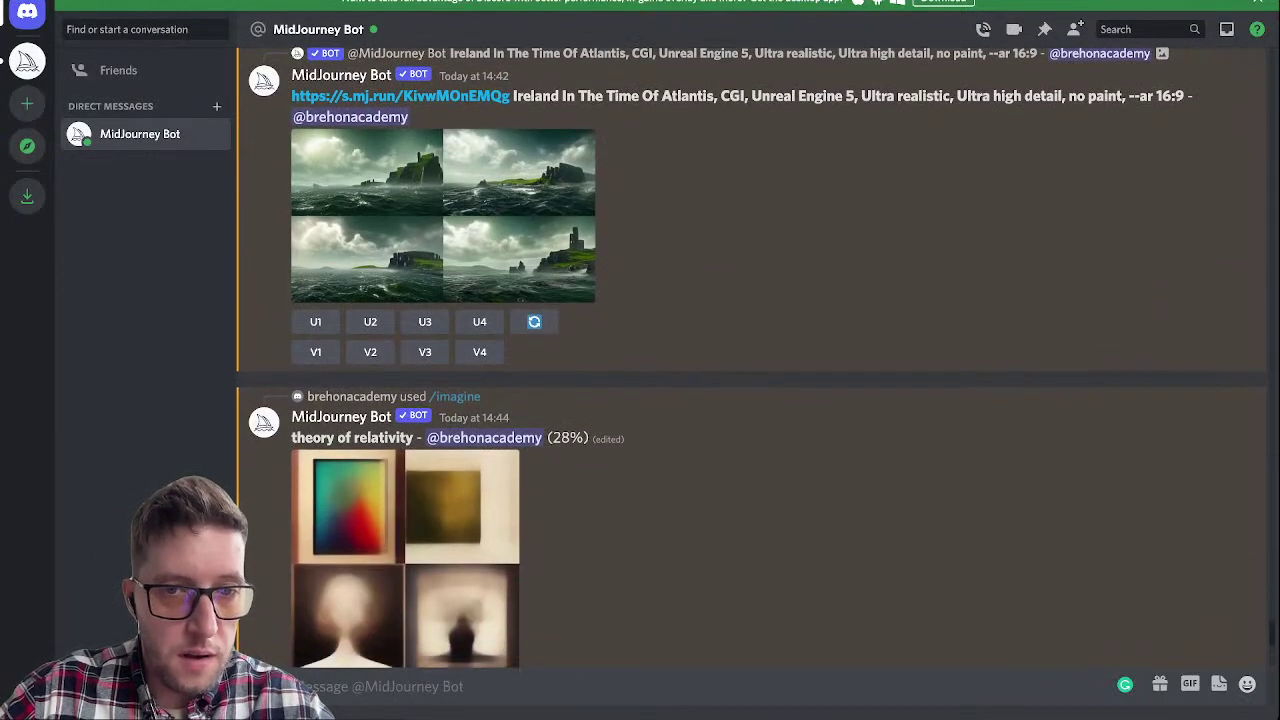
scroll(750, 360, down, 4)
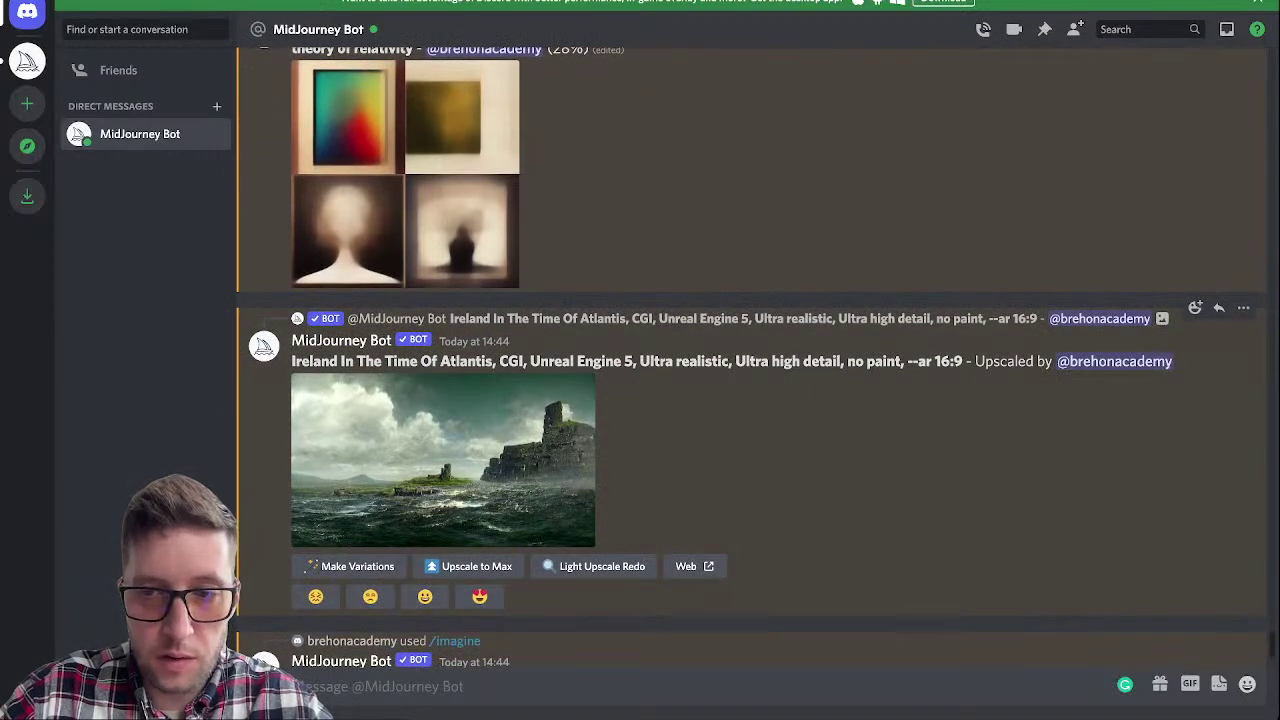
click(443, 461)
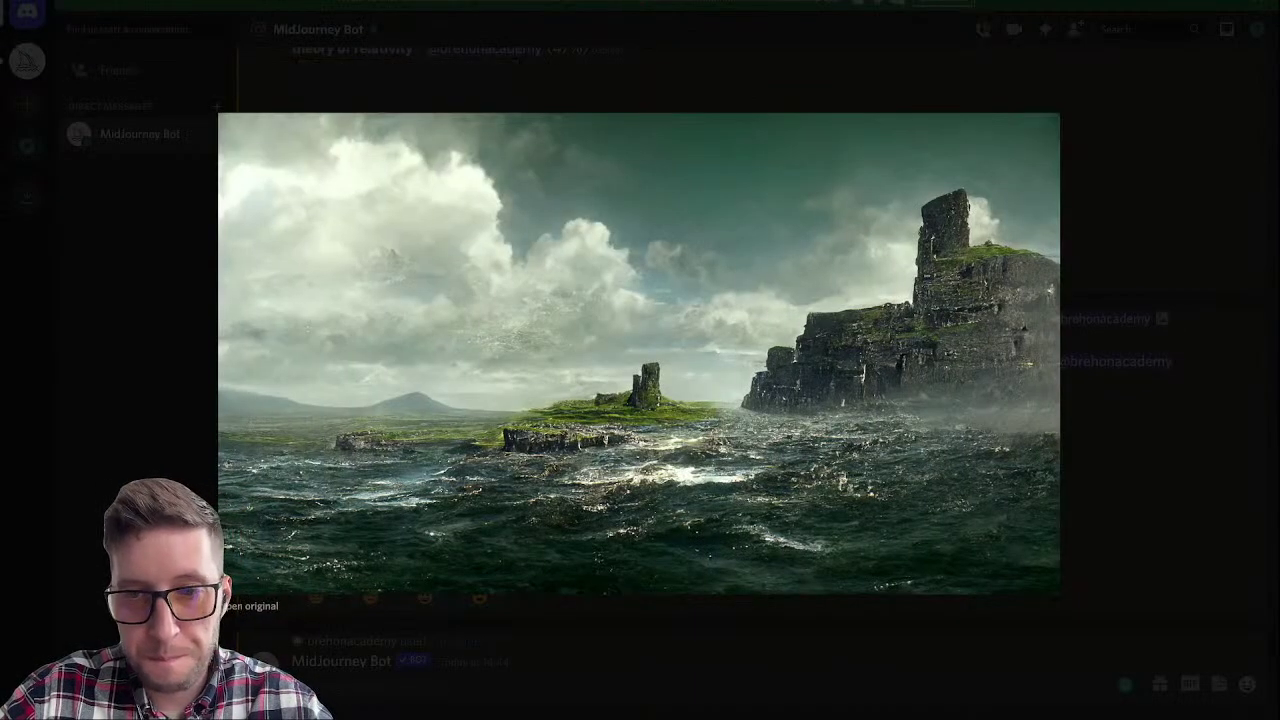
key(Escape)
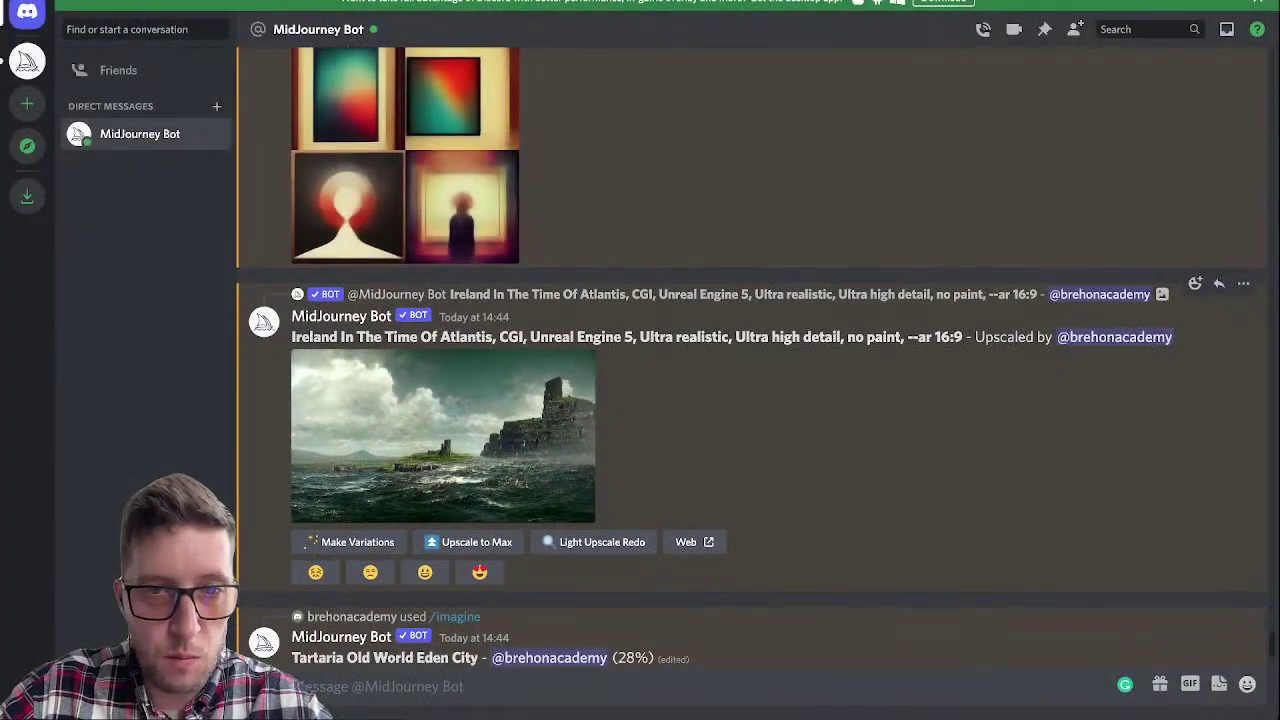
Step: Examine the grid of Atlantis variations at enlarged size
scroll(750, 360, up, 3)
scroll(750, 360, up, 2)
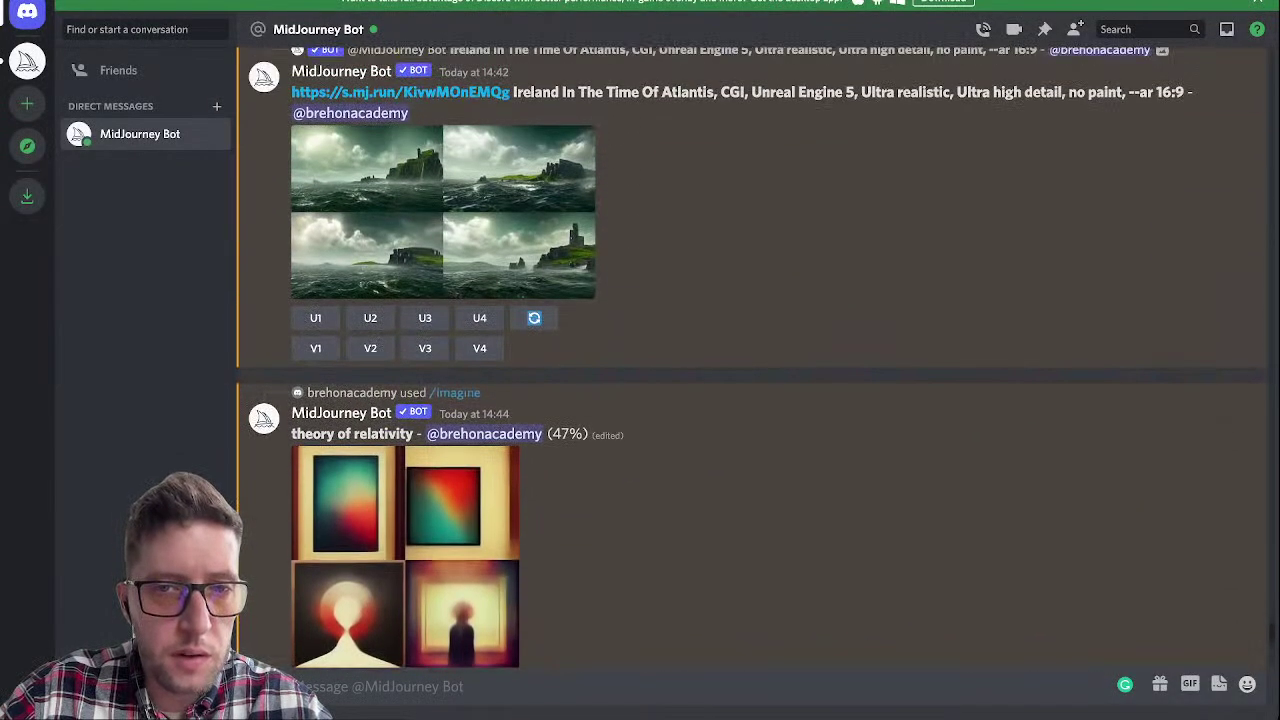
click(443, 211)
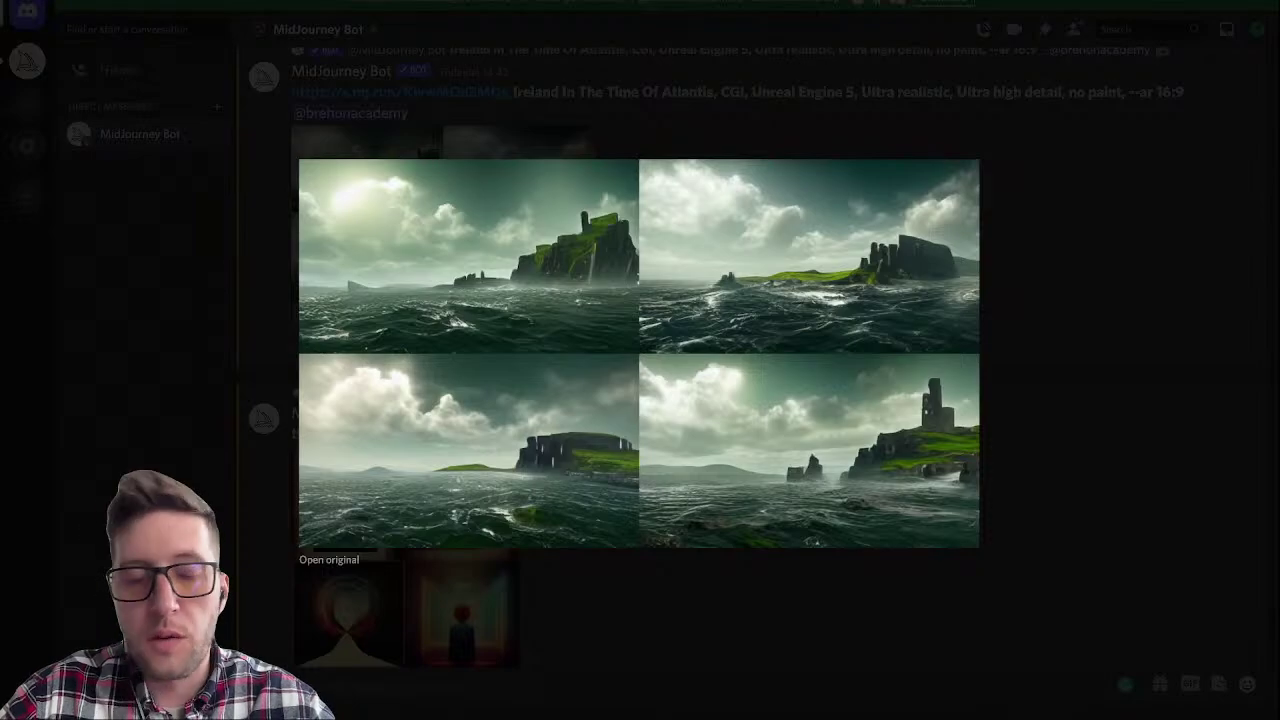
key(Escape)
click(426, 152)
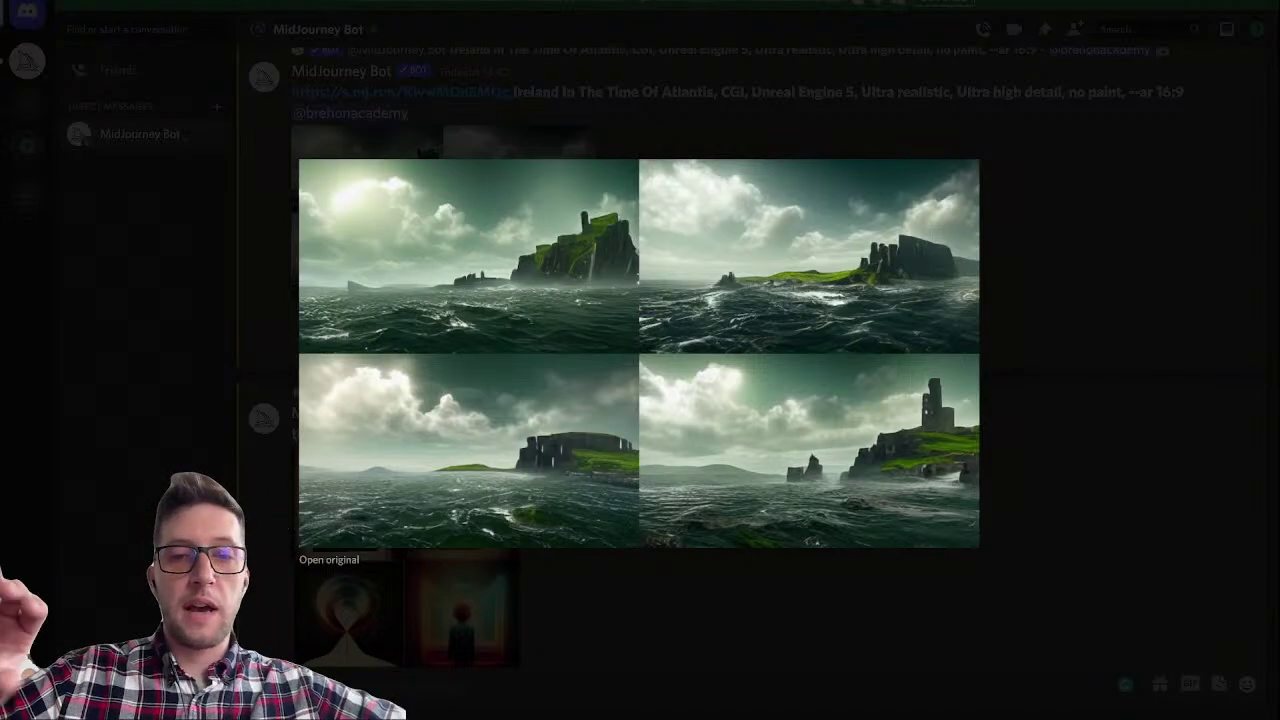
key(Escape)
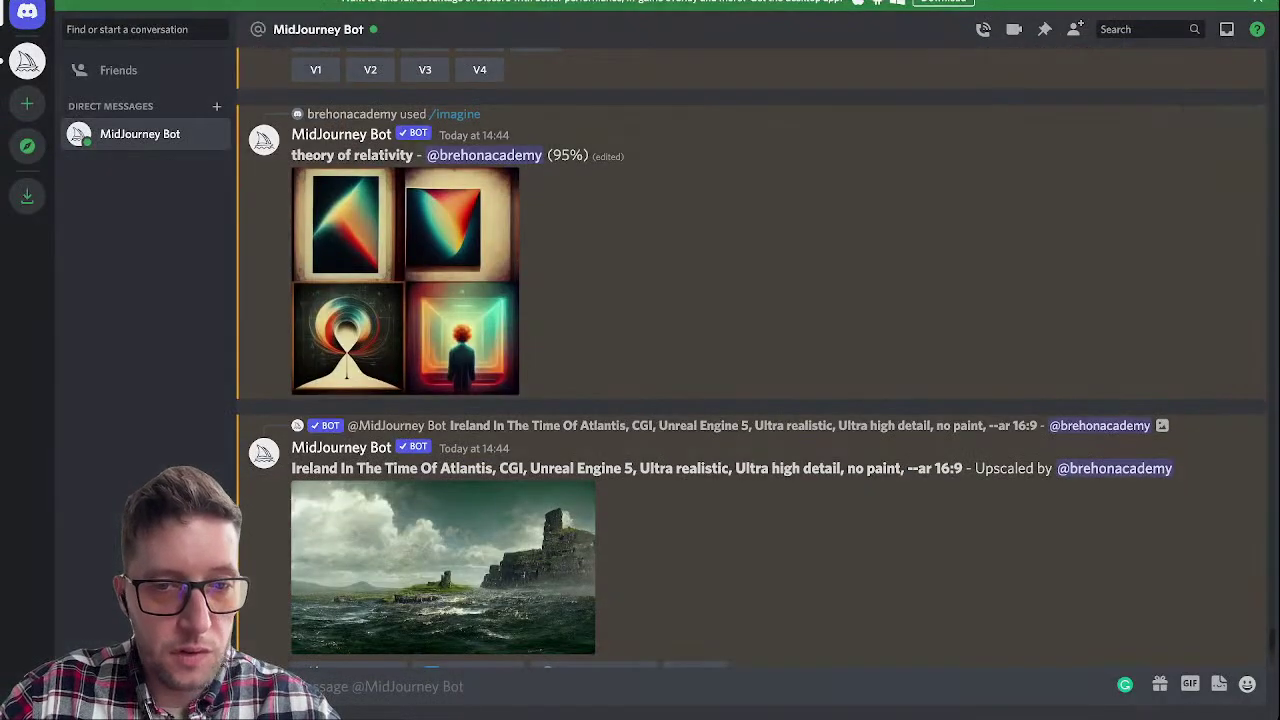
Step: View the "theory of relativity" grid enlarged and request upscales of its third and fourth images
click(405, 280)
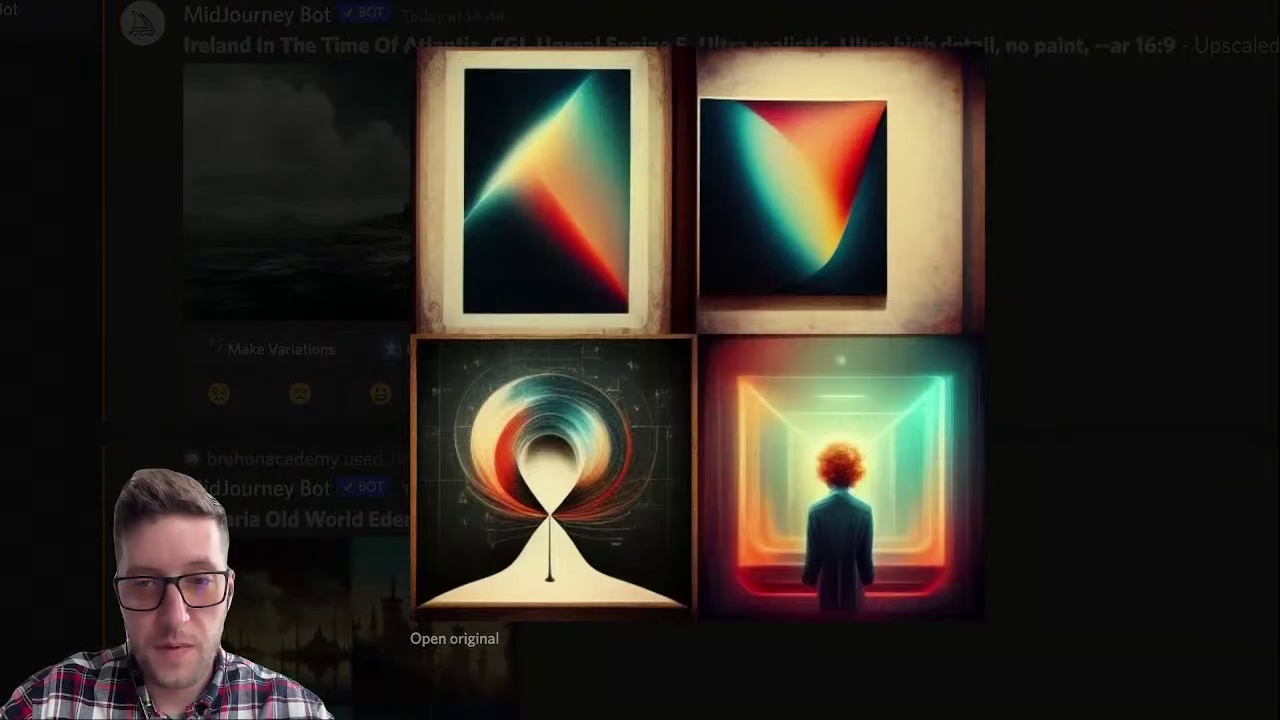
key(Escape)
scroll(640, 360, down, 3)
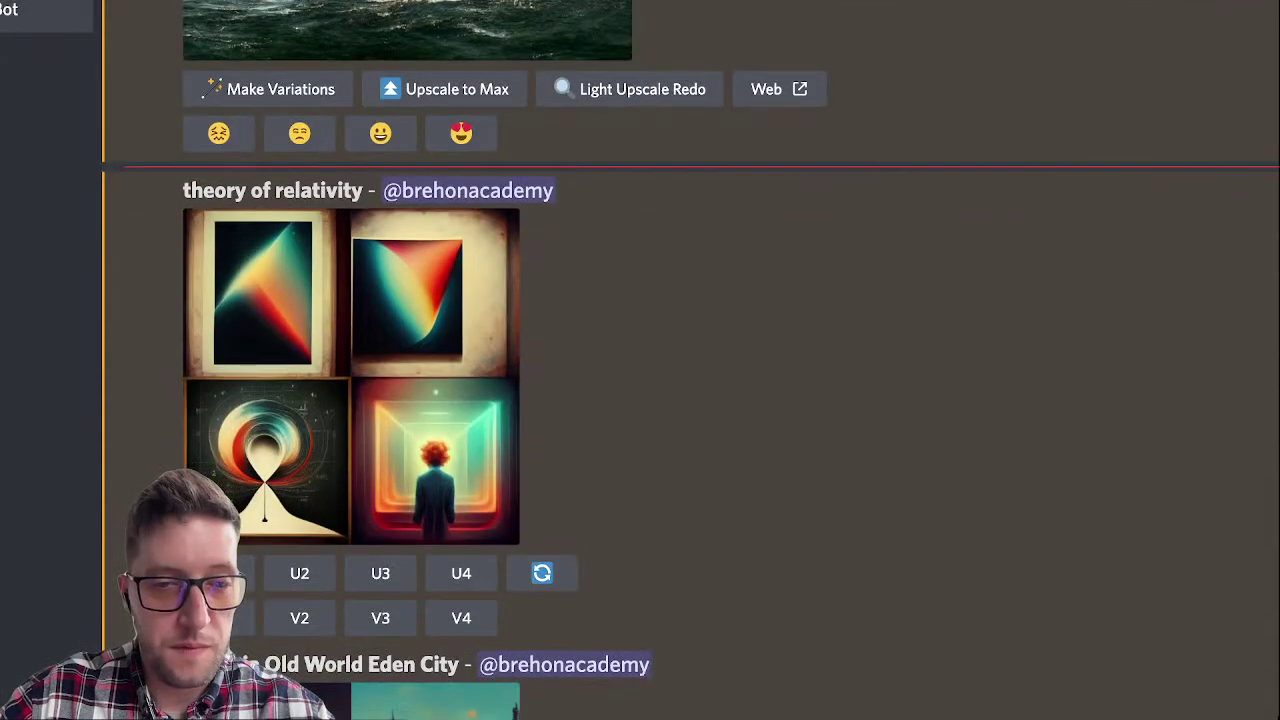
click(350, 376)
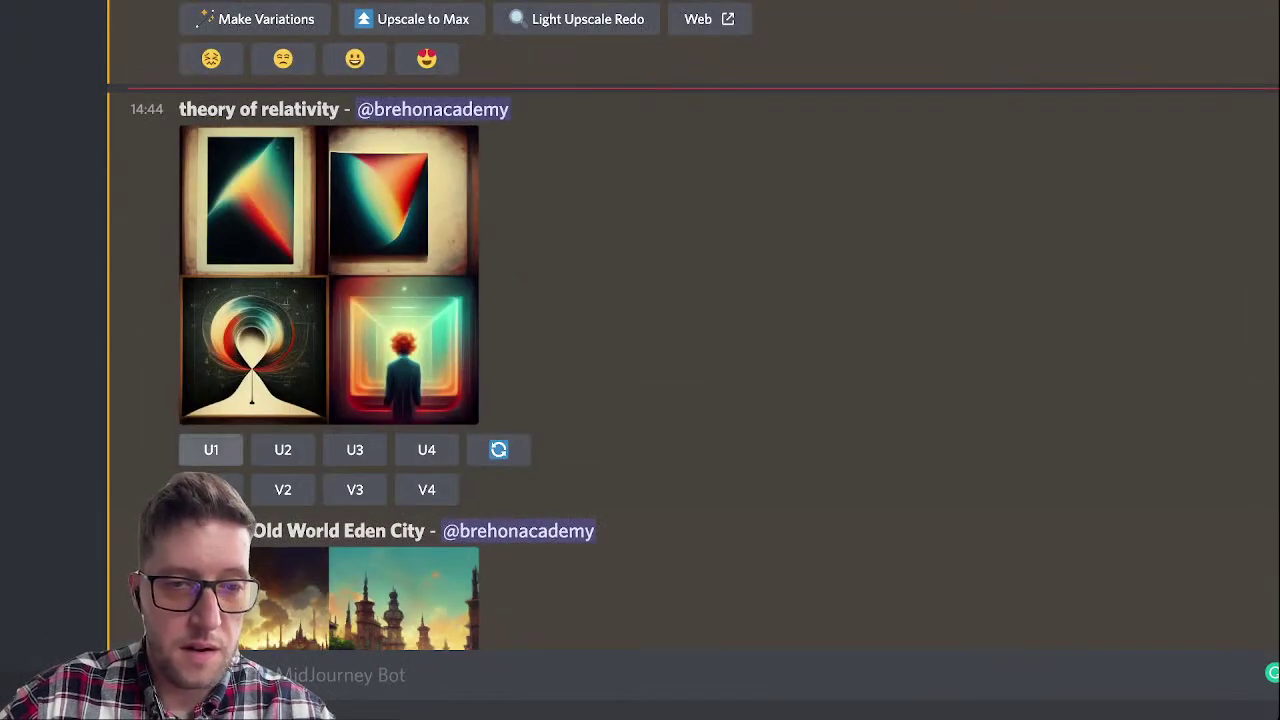
click(355, 449)
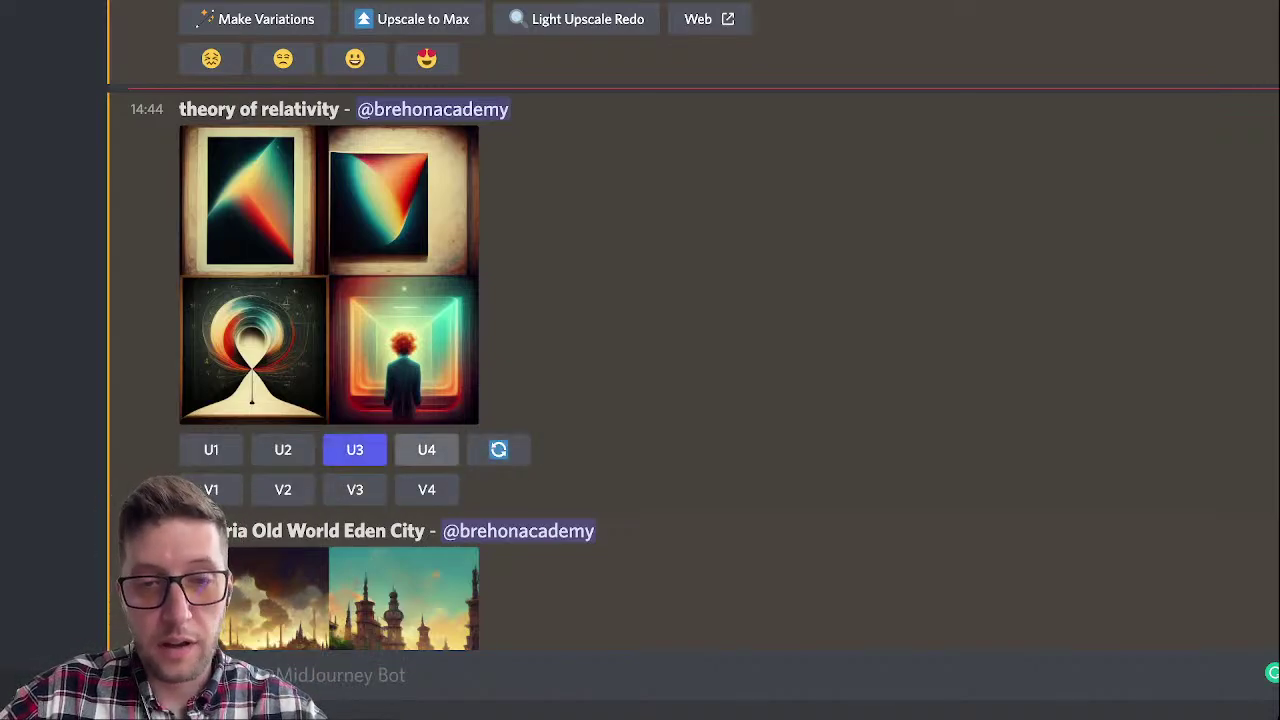
click(426, 449)
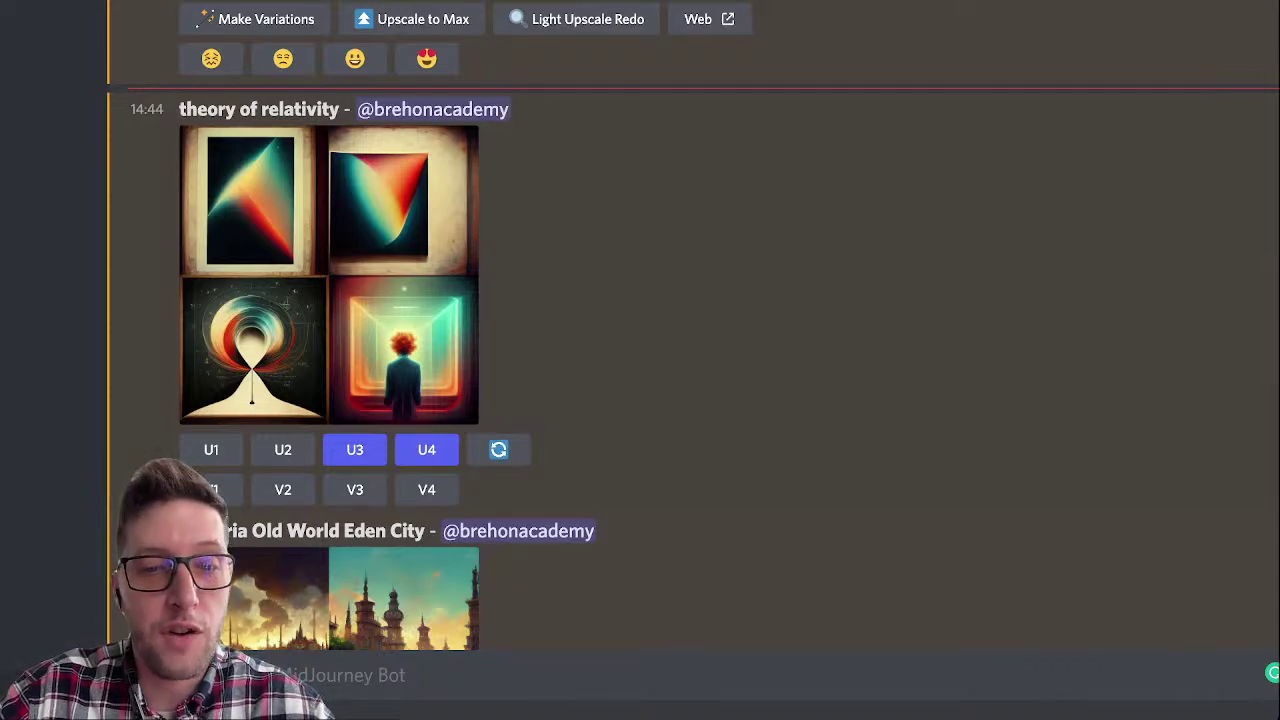
Step: Look over the Tartaria grid, and view the "an impossible 5 dimensional shape, minimalist" grid enlarged in the Midjourney web gallery
scroll(640, 330, down, 4)
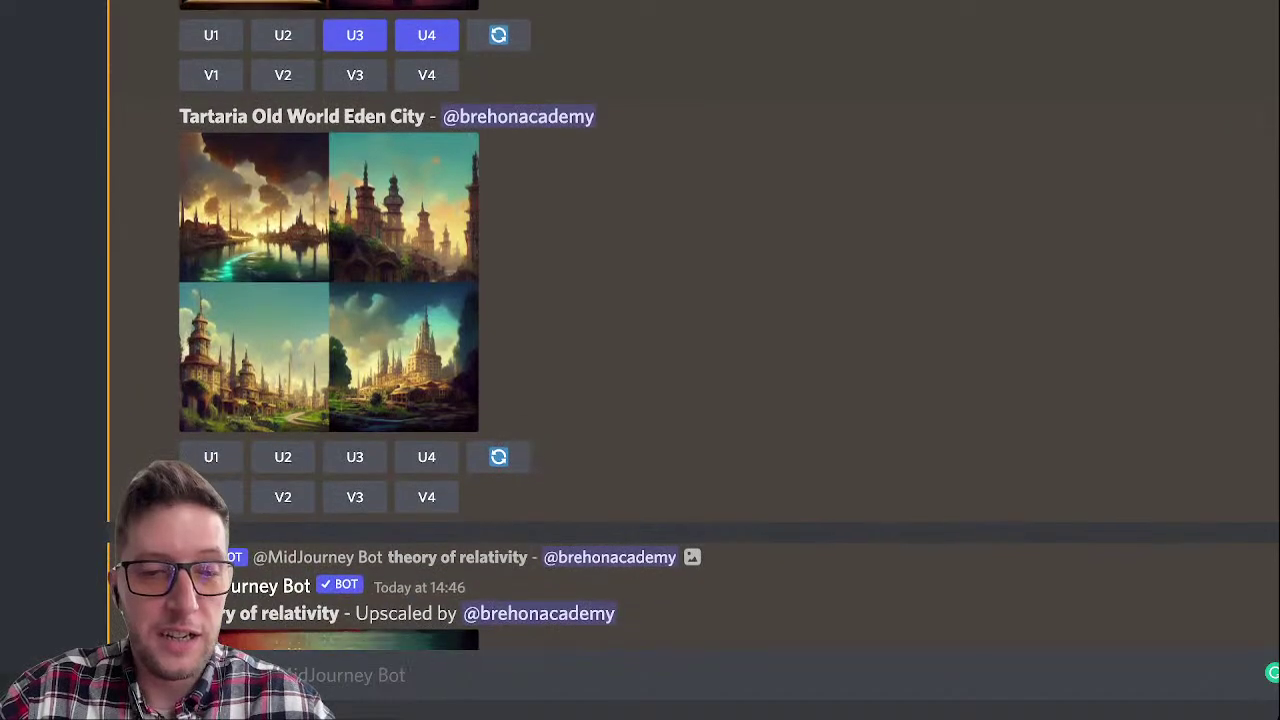
scroll(640, 330, up, 2)
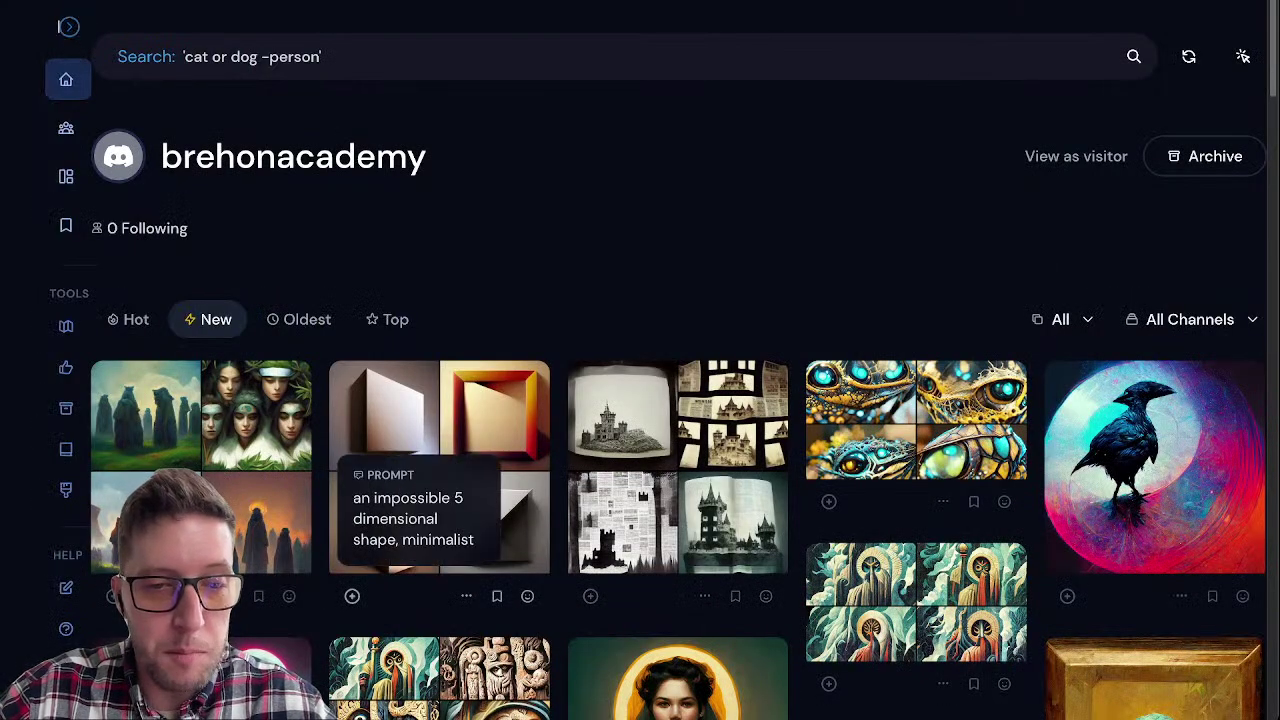
click(440, 420)
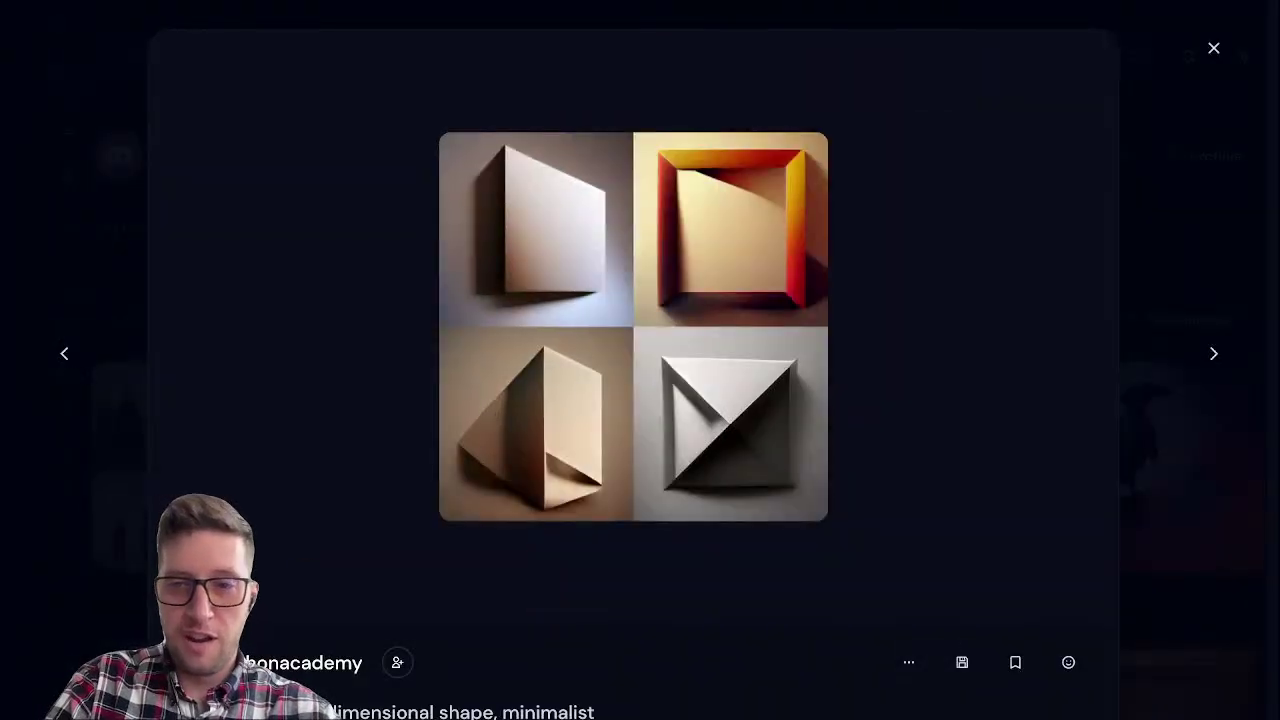
click(1213, 48)
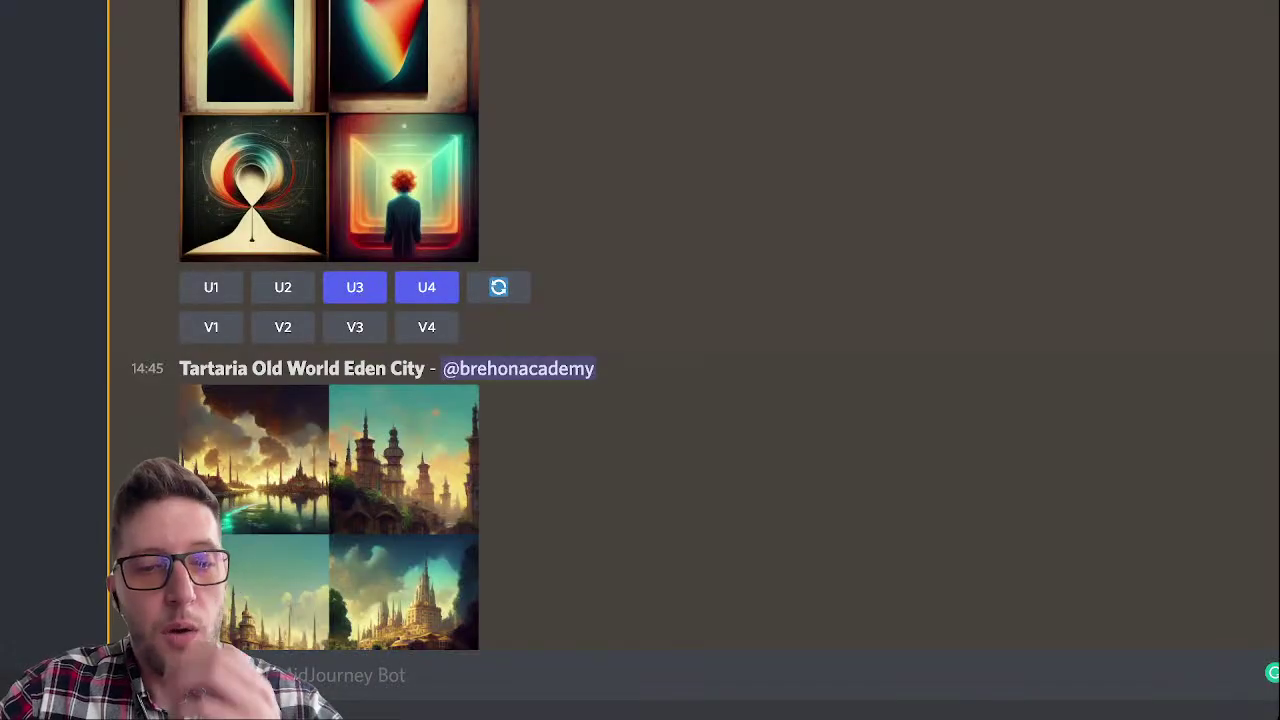
Step: Read the ad-lib prompt templates and fun-word lists in the Midjourney documentation's text-prompt tips
scroll(364, 326, down, 1)
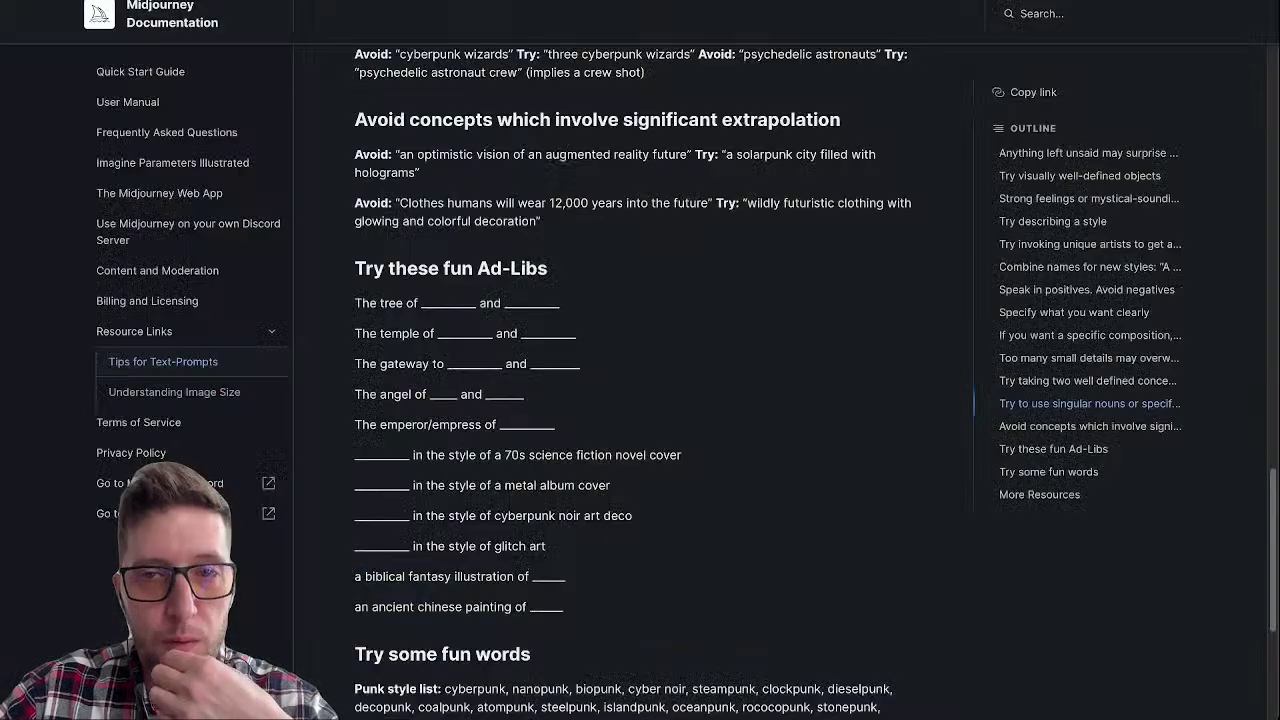
scroll(614, 380, down, 4)
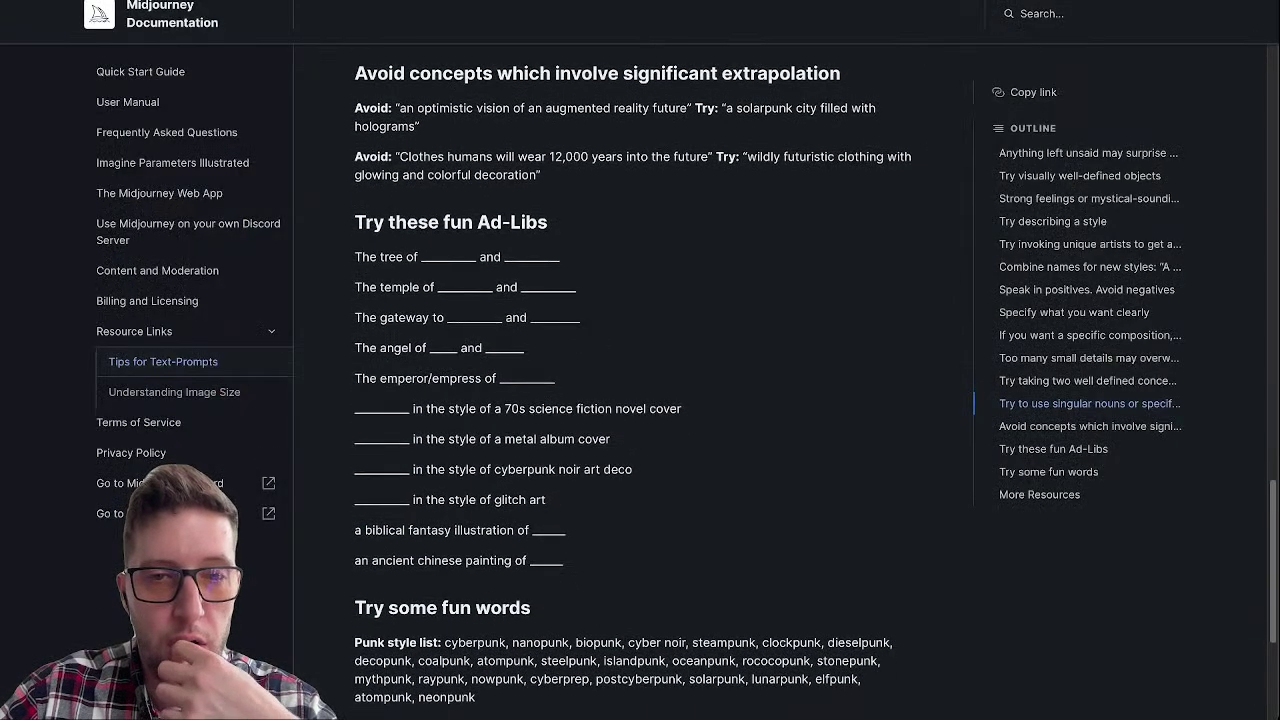
scroll(614, 380, down, 1)
scroll(614, 380, up, 1)
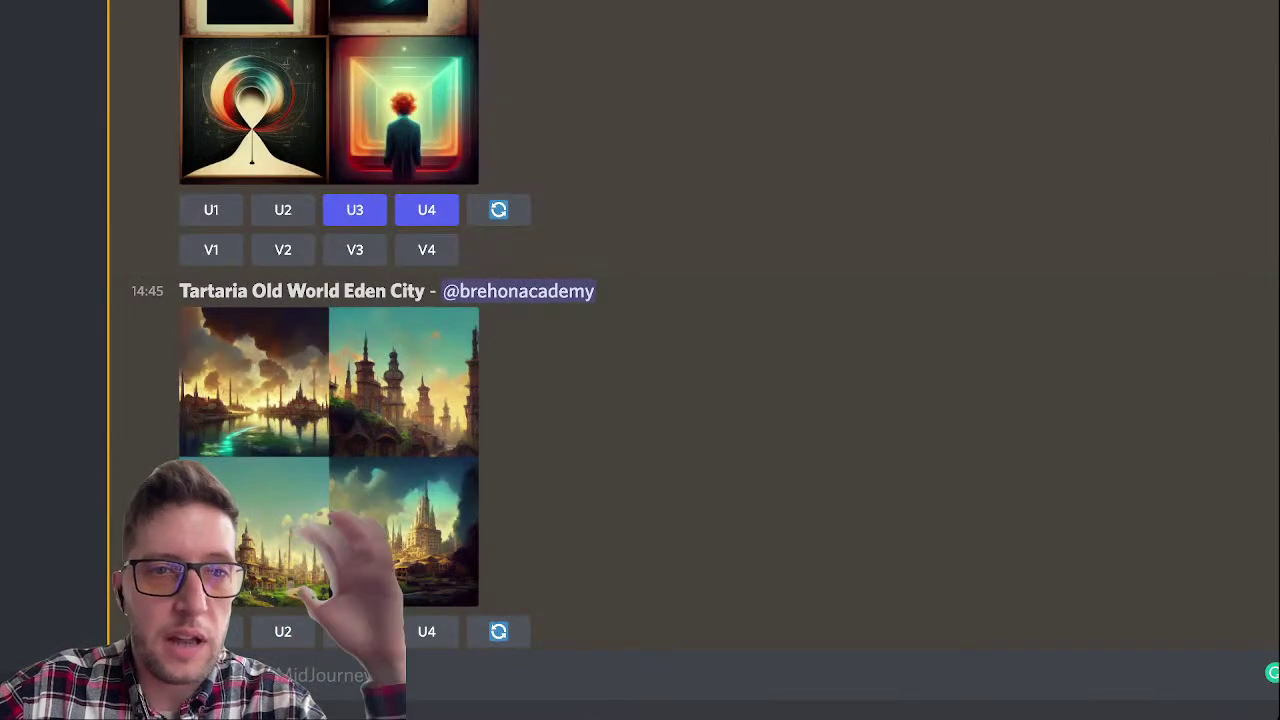
Step: View the "Tartaria Old World Eden City" grid enlarged and request an upscale of its third image
scroll(364, 325, down, 1)
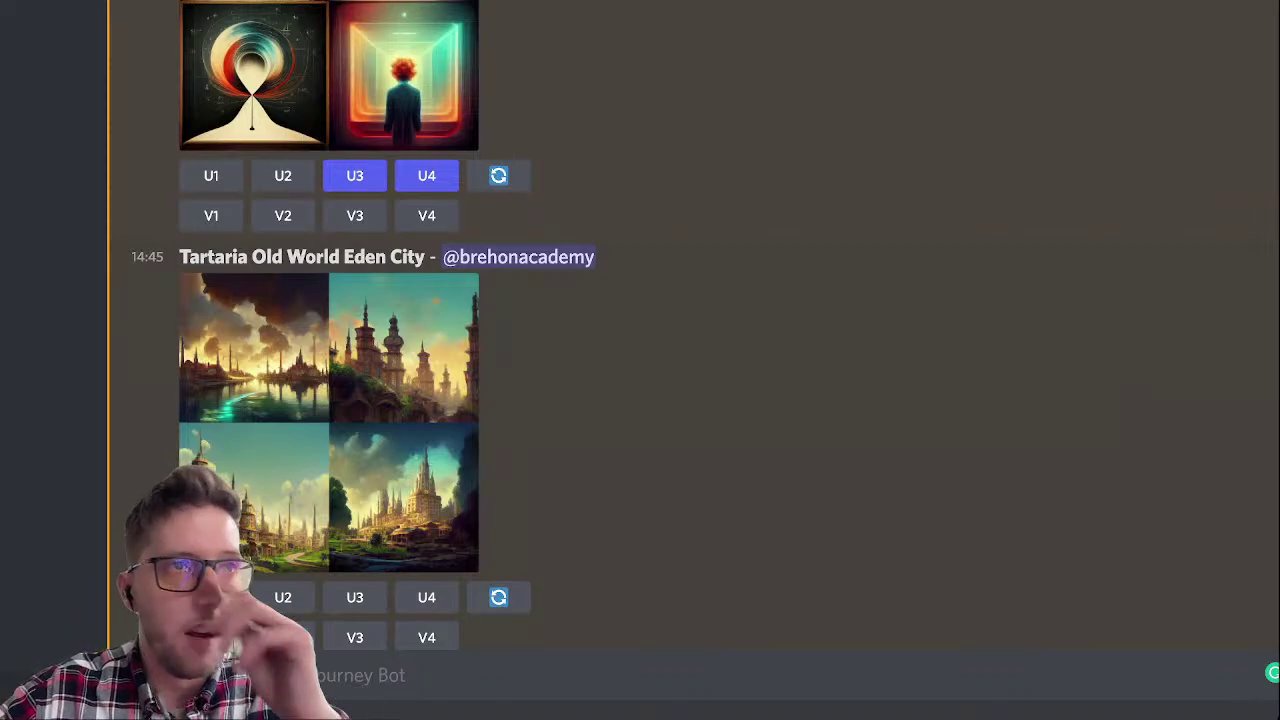
scroll(700, 325, down, 1)
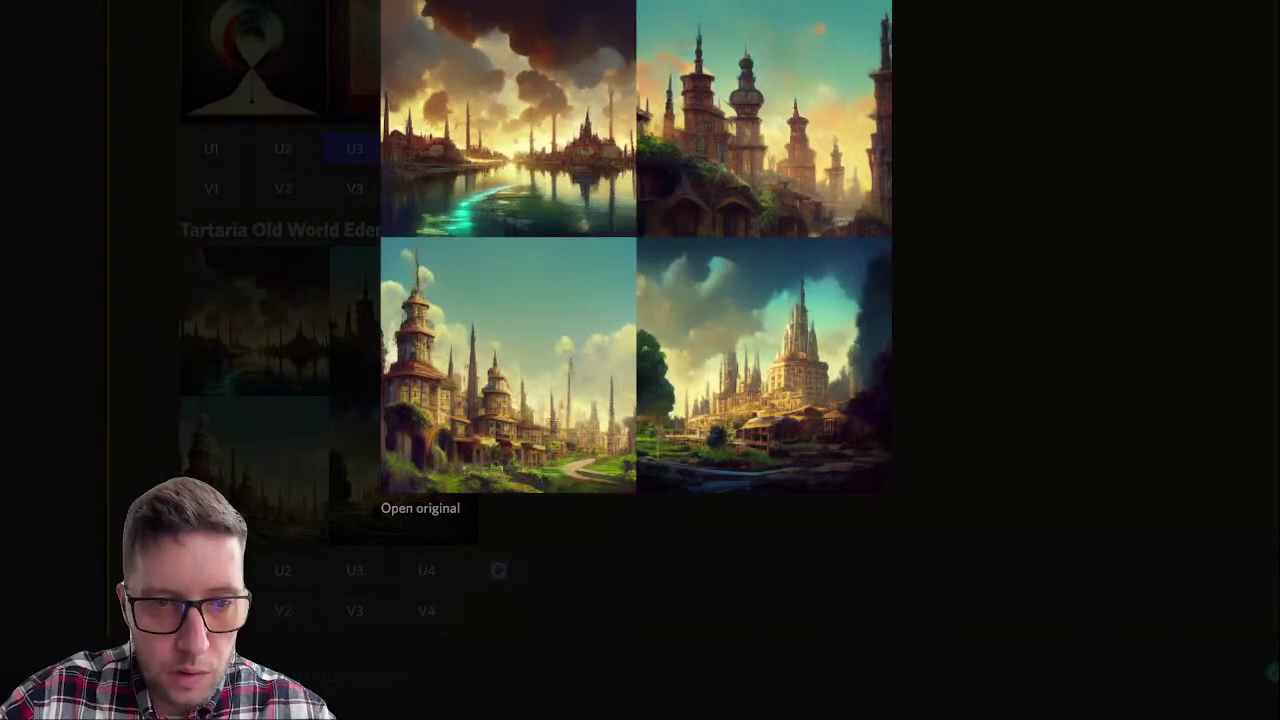
key(Escape)
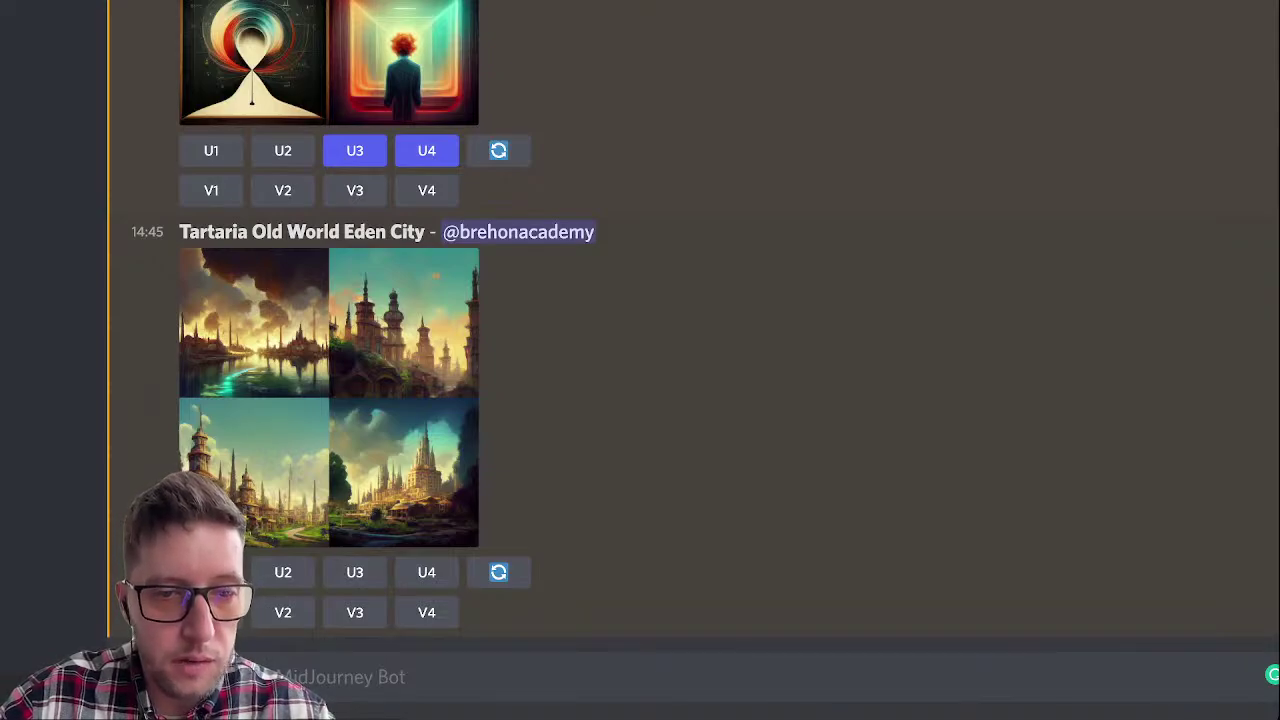
scroll(700, 325, up, 1)
click(404, 300)
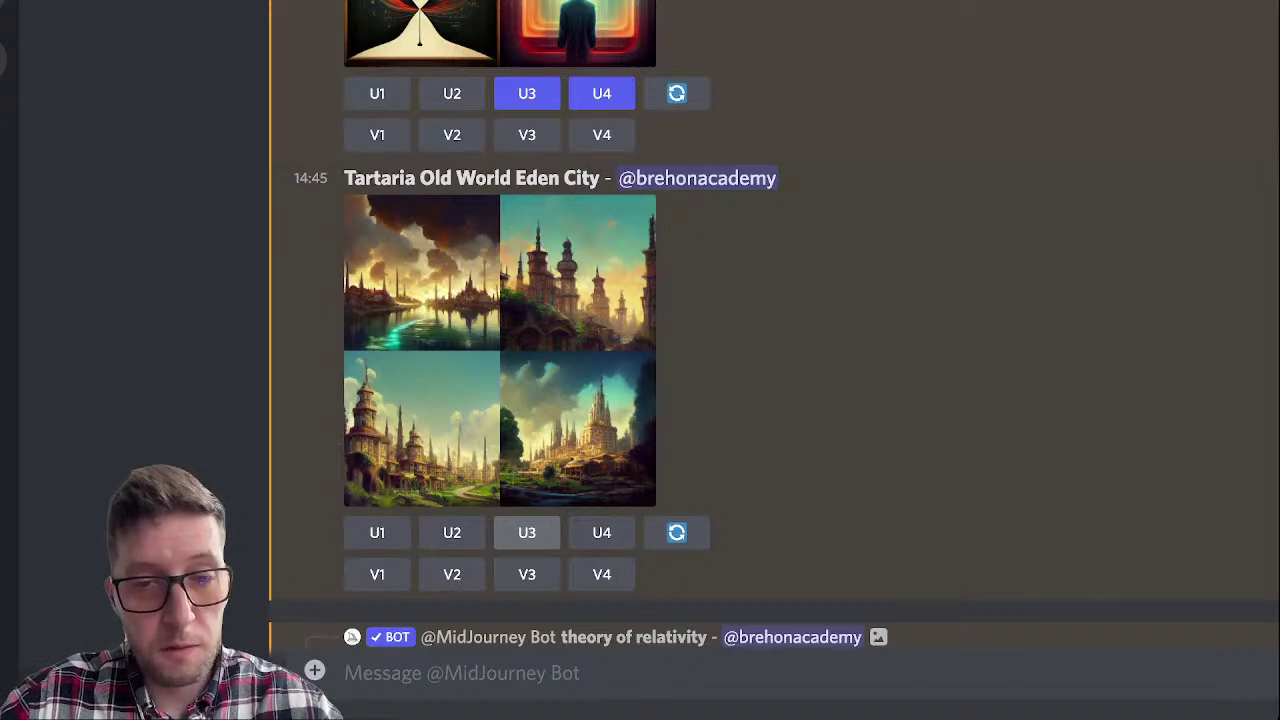
click(527, 532)
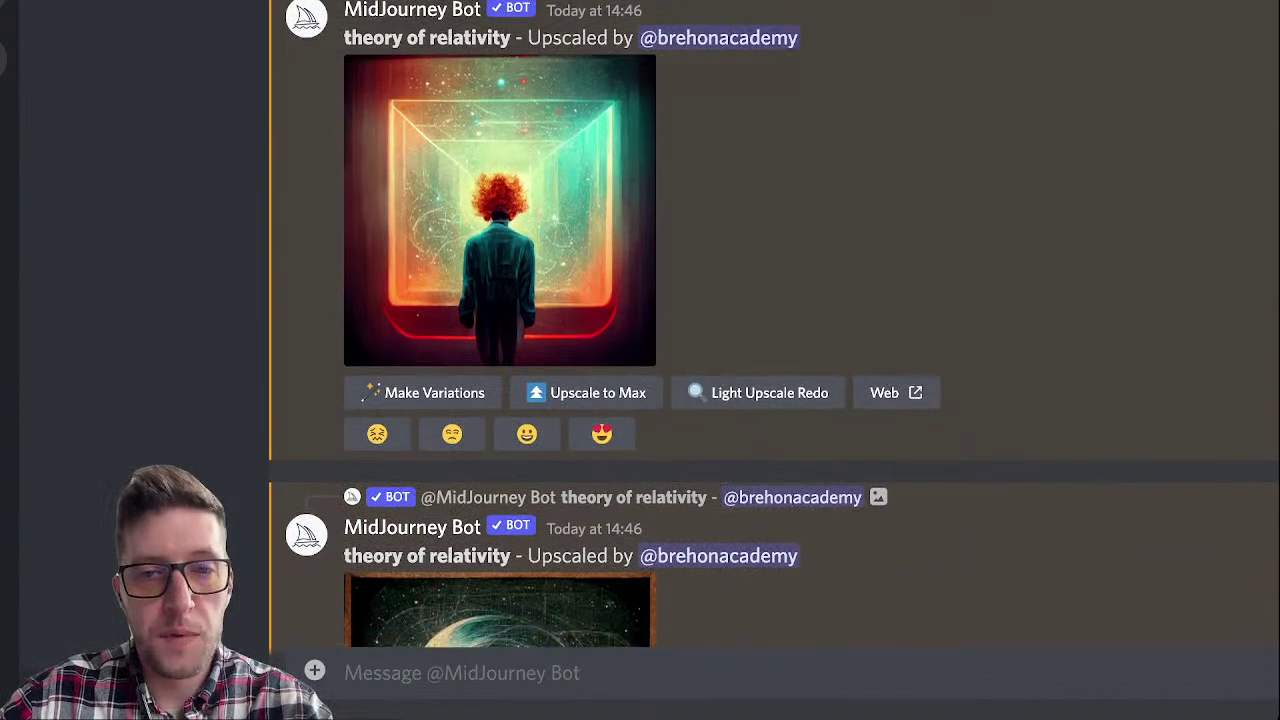
Step: View the upscaled "theory of relativity" image of the red-haired figure enlarged and upscale it to Max
click(403, 615)
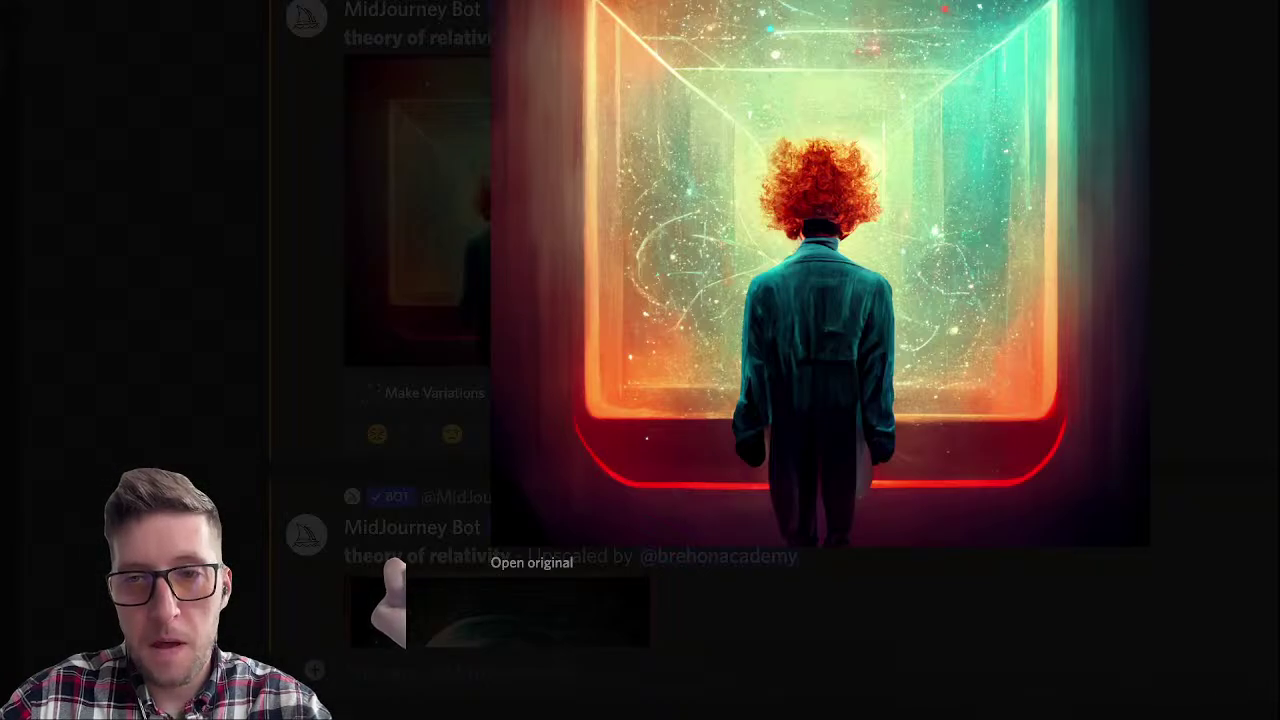
click(390, 588)
drag(345, 133, 511, 133)
scroll(585, 240, down, 1)
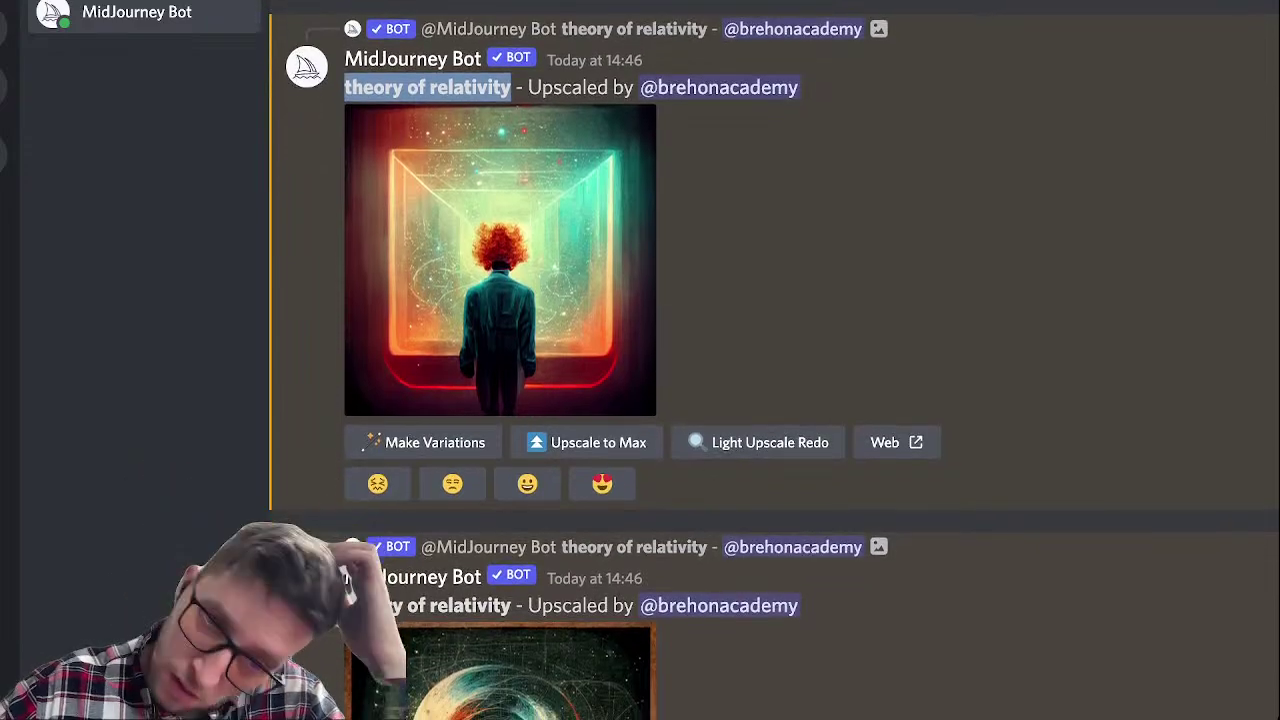
scroll(585, 240, down, 4)
click(585, 240)
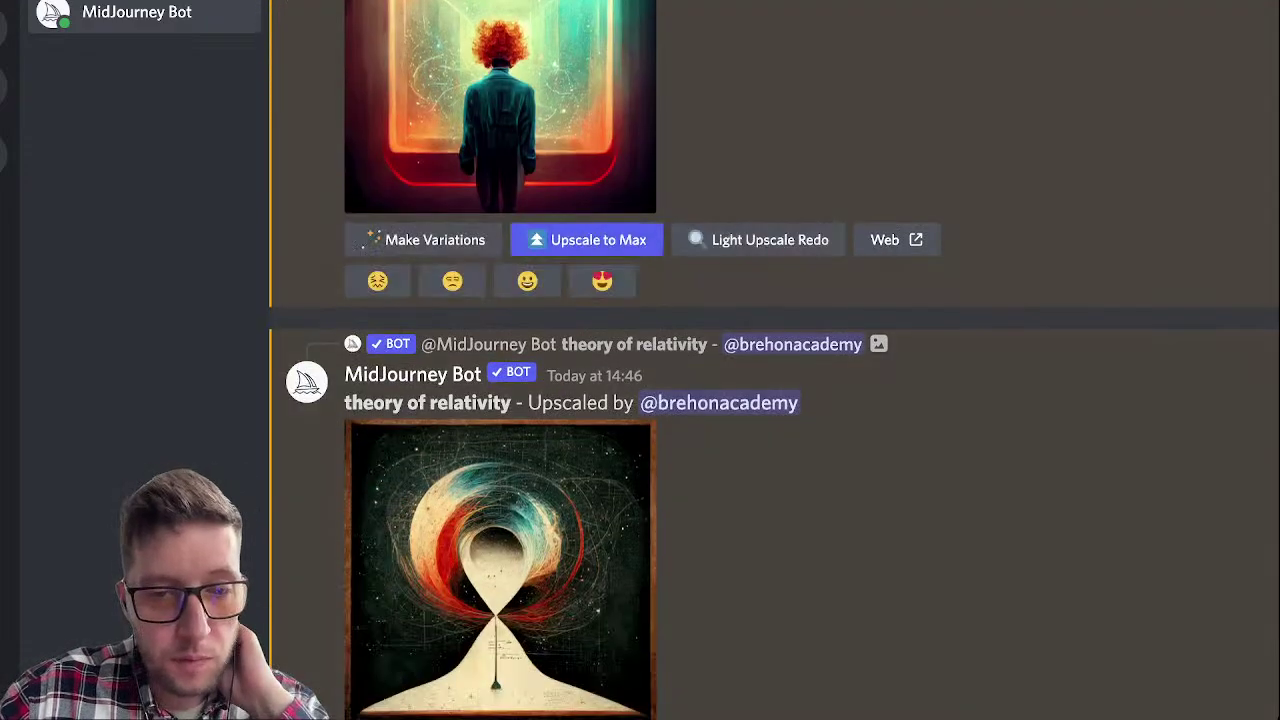
Step: Upscale the hourglass-shaped "theory of relativity" image to Max and view its existing upscale enlarged
scroll(585, 240, down, 4)
click(586, 527)
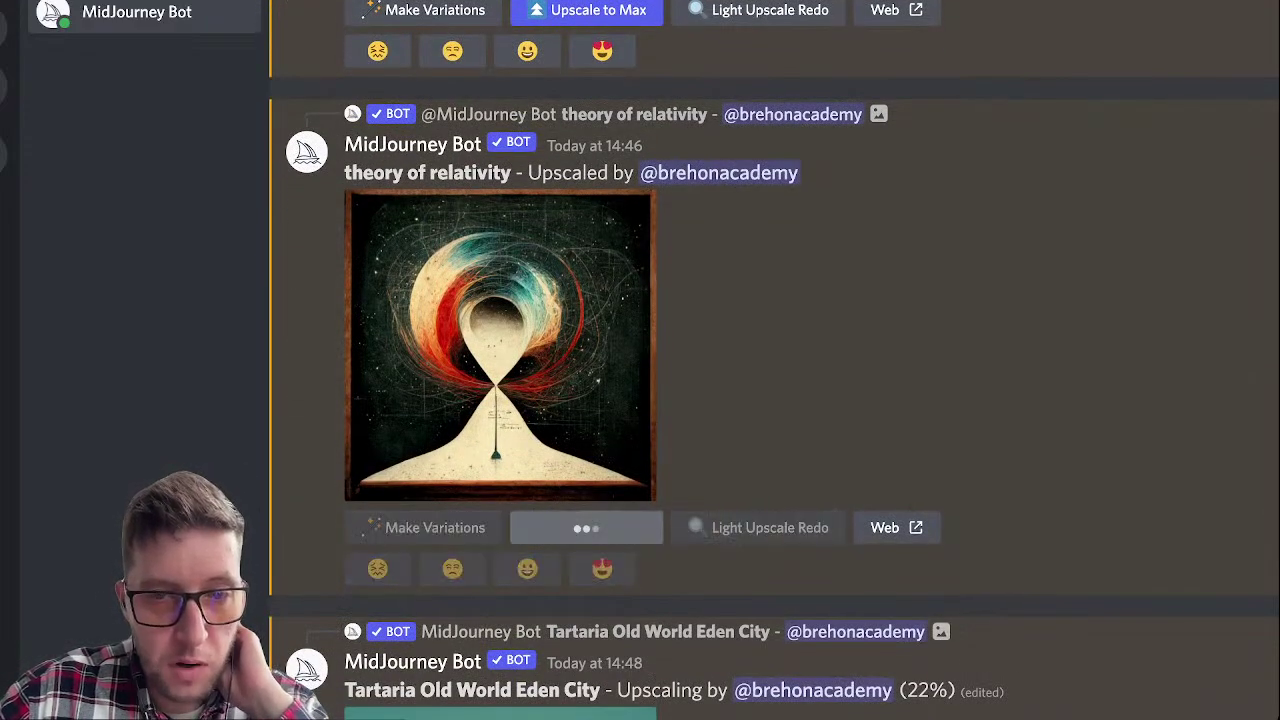
click(500, 345)
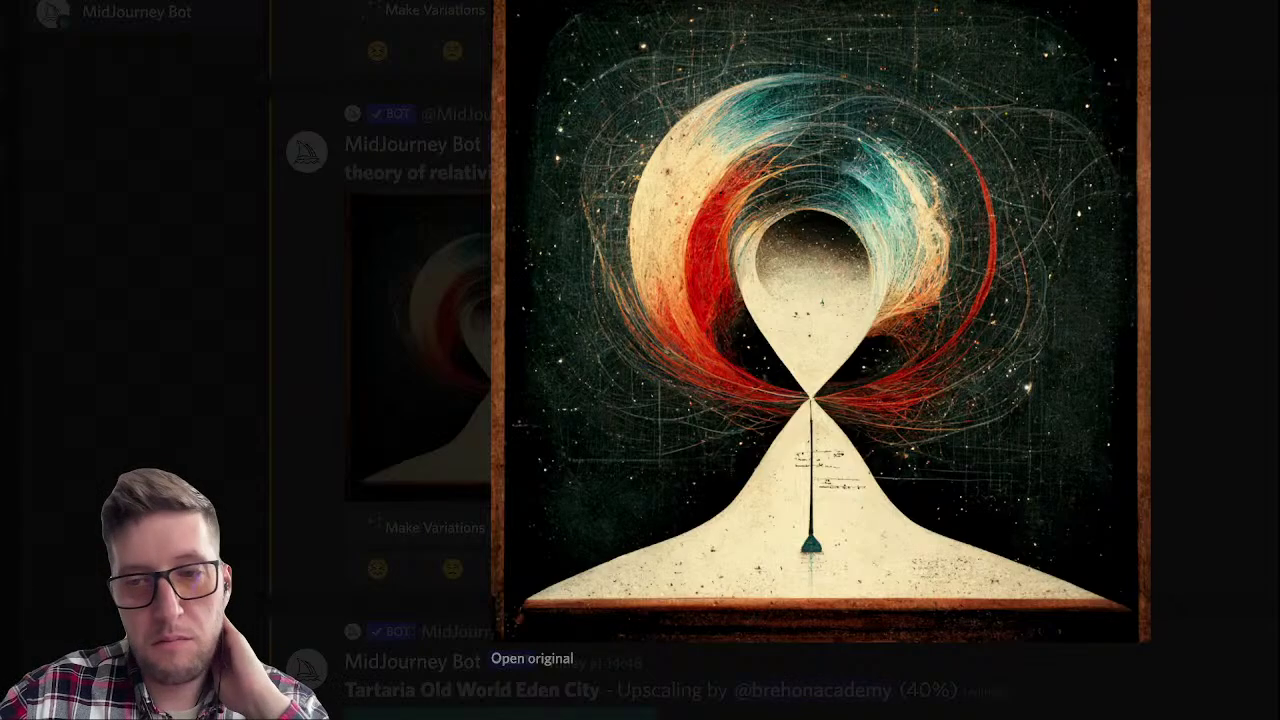
key(Escape)
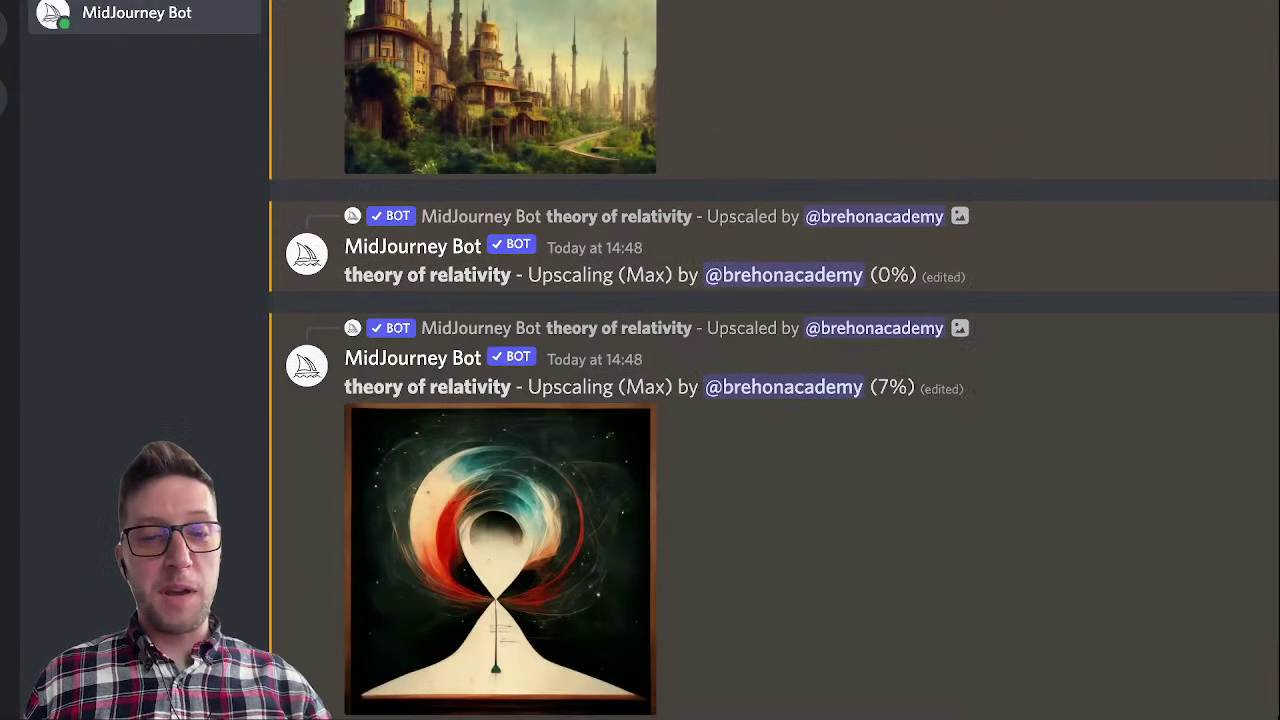
scroll(773, 360, up, 3)
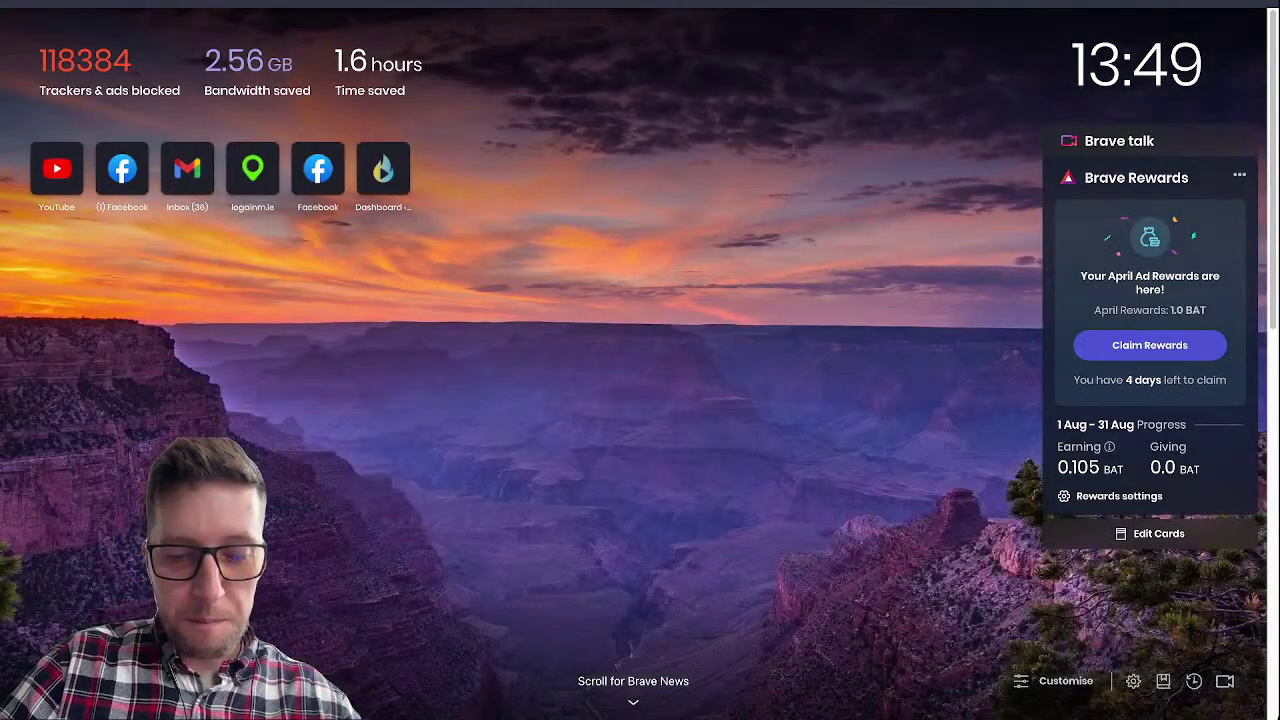
Step: Open the Science Times article about China using AI to run courts from the "Ai china courts" search and read through it
scroll(633, 650, down, 1)
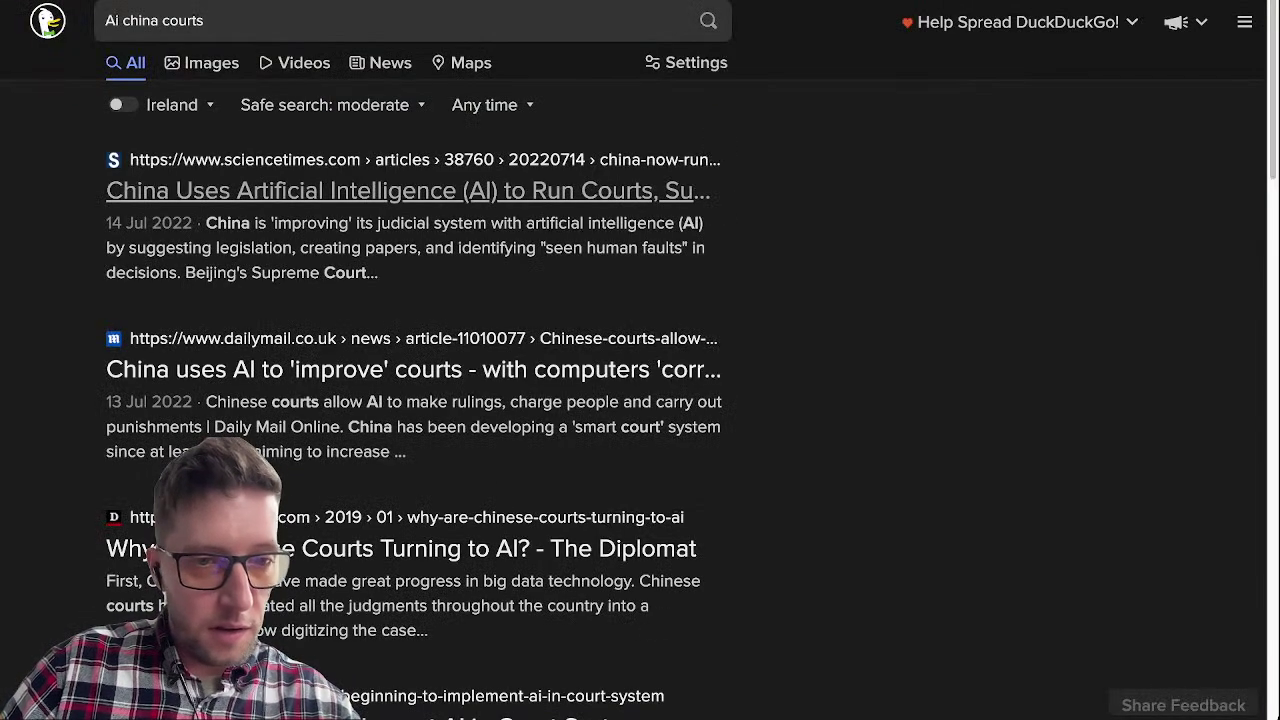
click(408, 190)
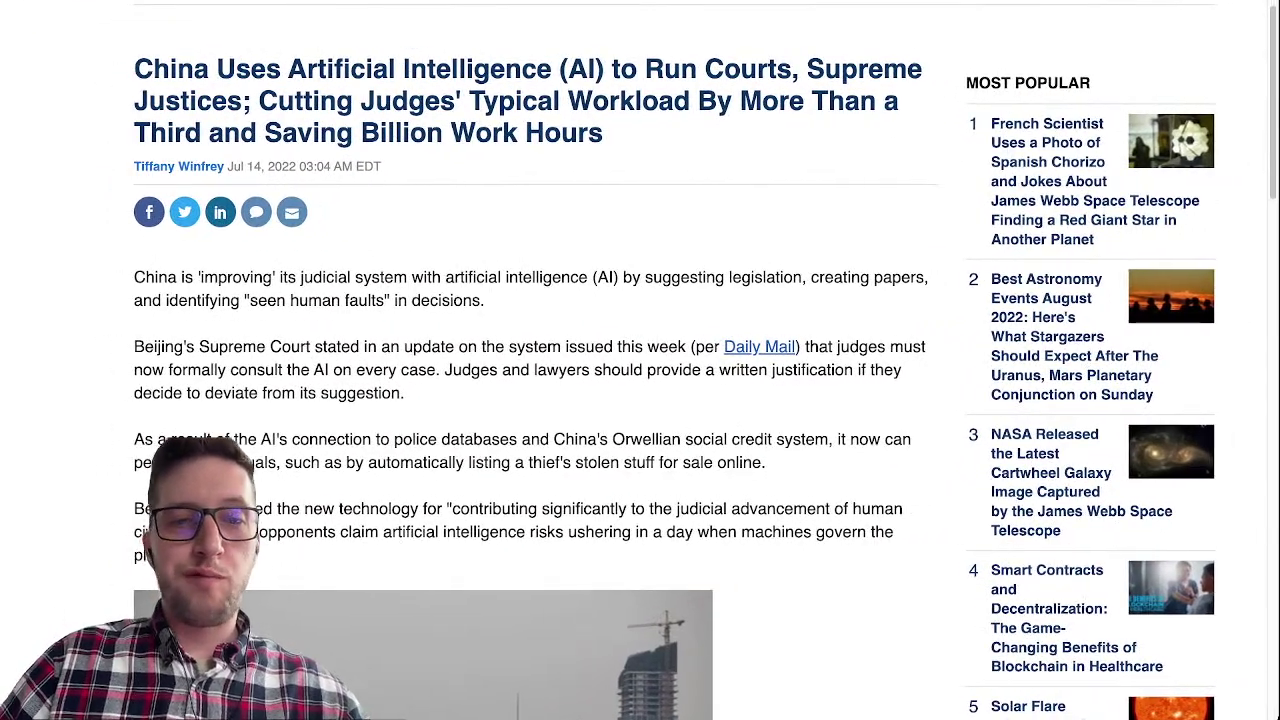
drag(259, 100, 604, 133)
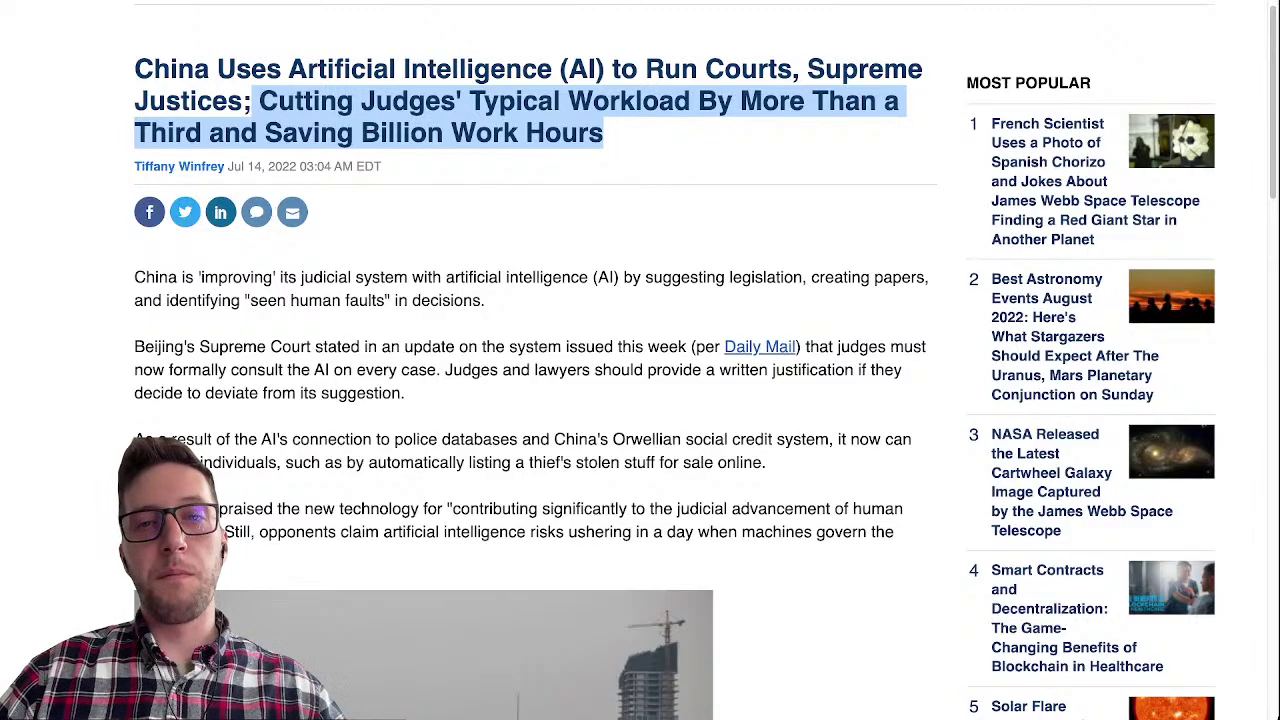
scroll(640, 360, down, 2)
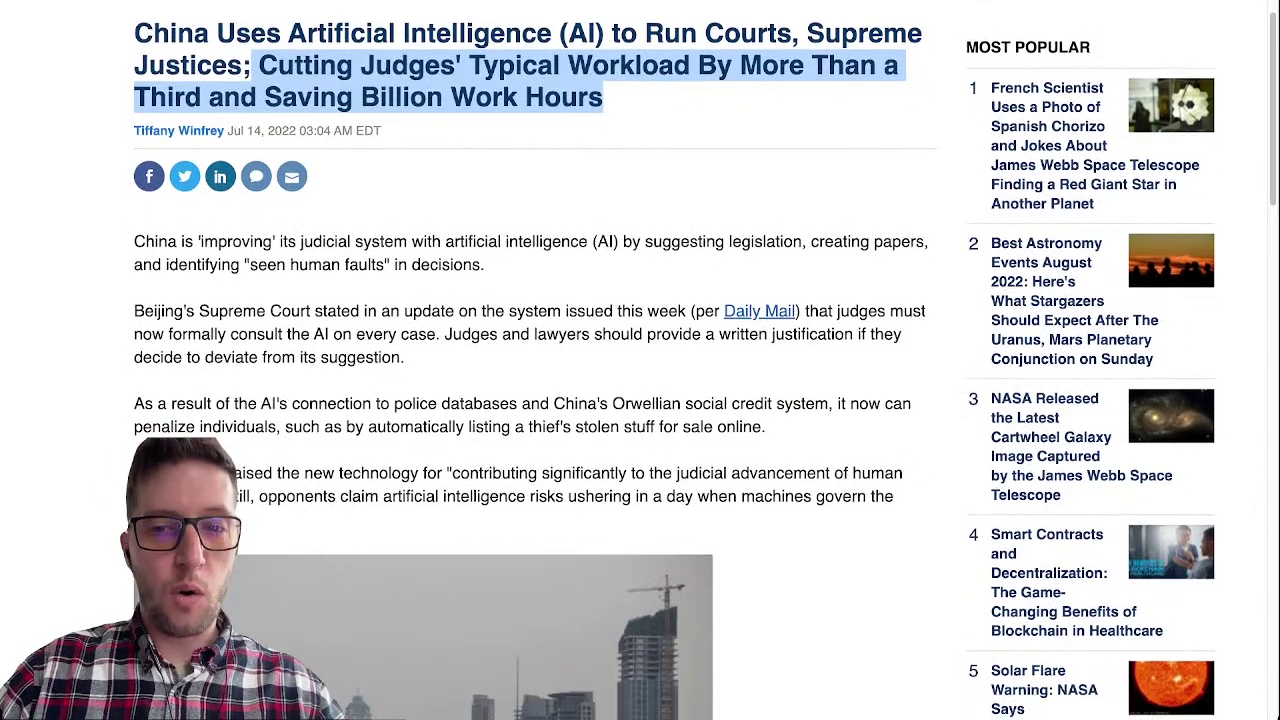
scroll(640, 360, down, 4)
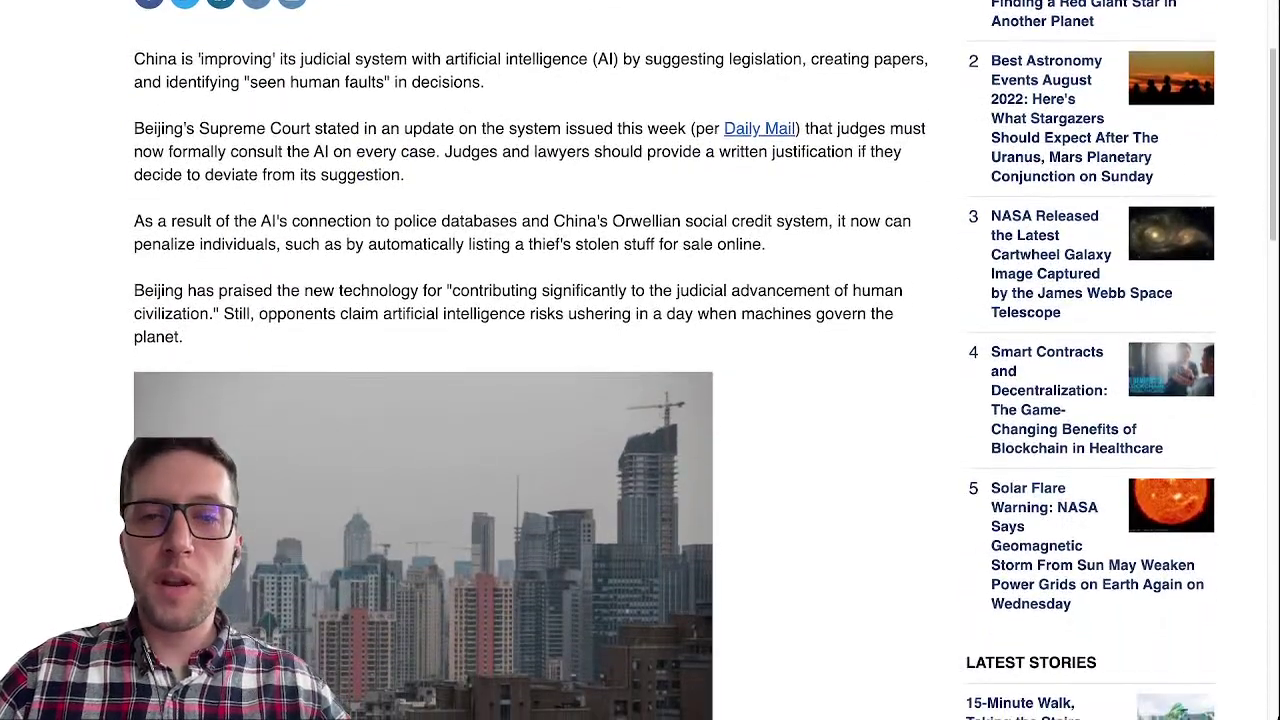
scroll(640, 360, down, 1)
scroll(640, 360, down, 5)
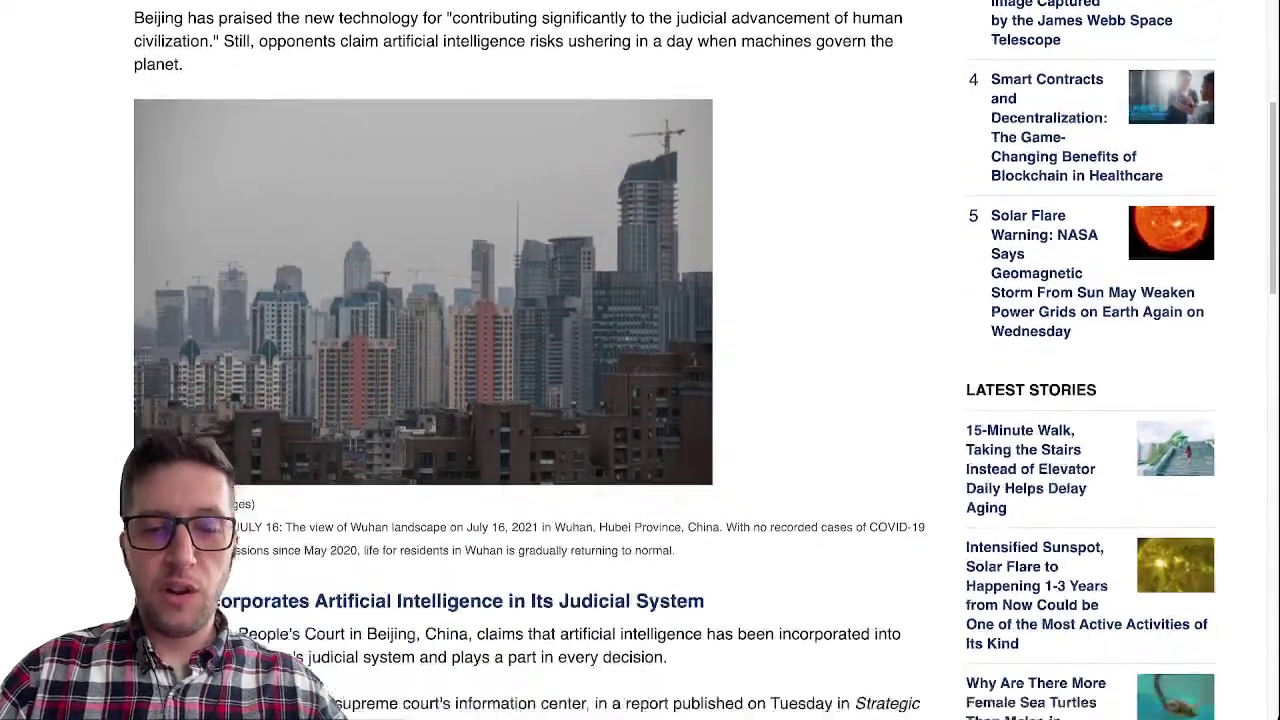
scroll(640, 360, down, 1)
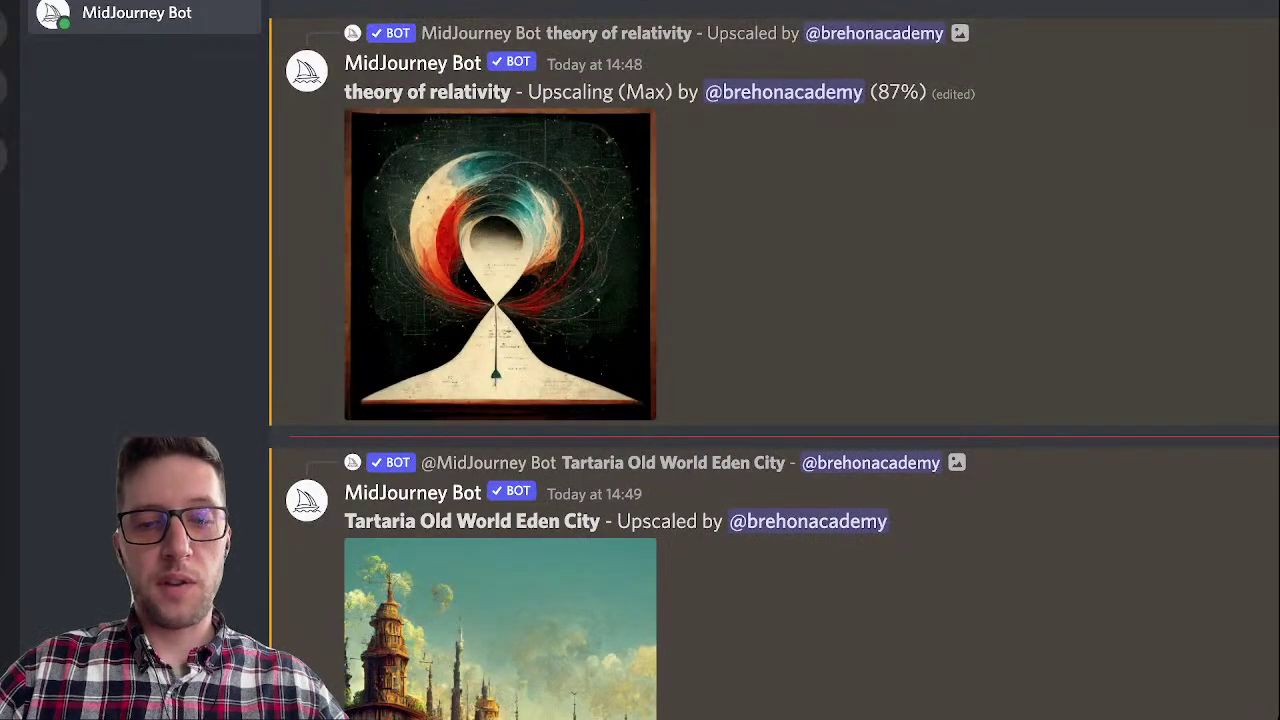
Step: Review the finished Tartaria upscale in the bot chat and view the Max upscale of the red-haired figure enlarged
scroll(774, 360, down, 3)
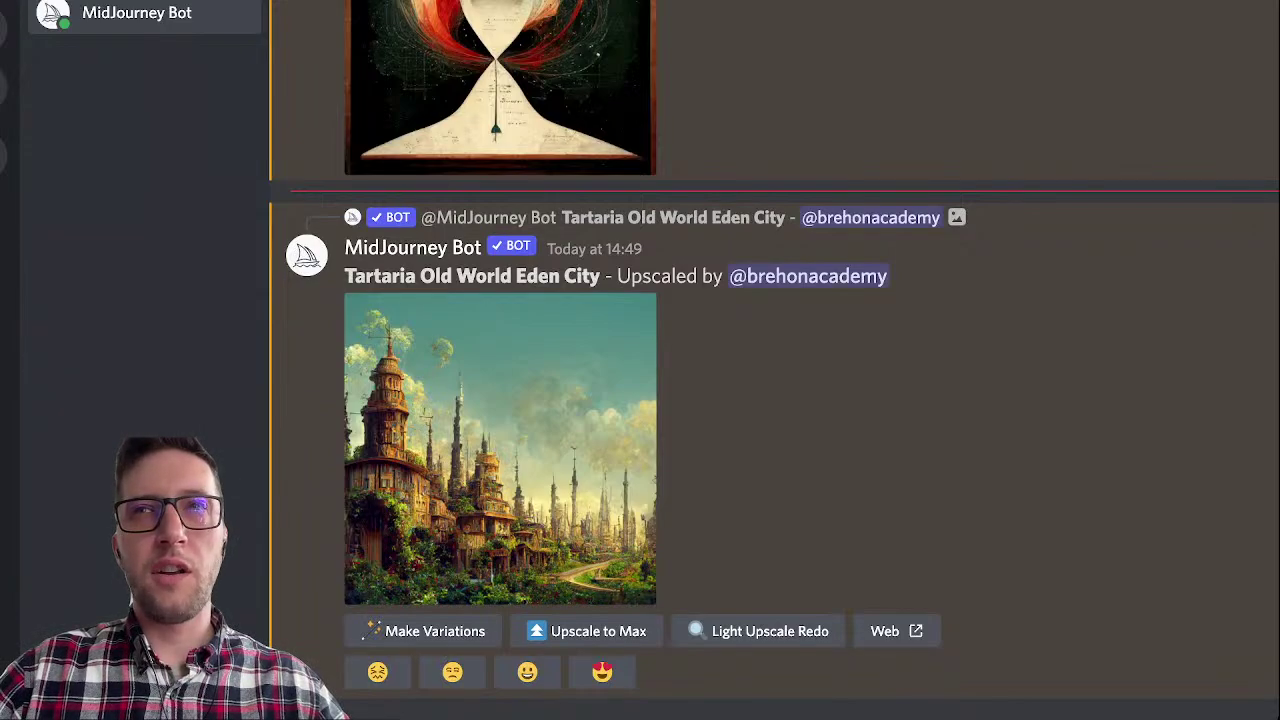
scroll(774, 360, down, 5)
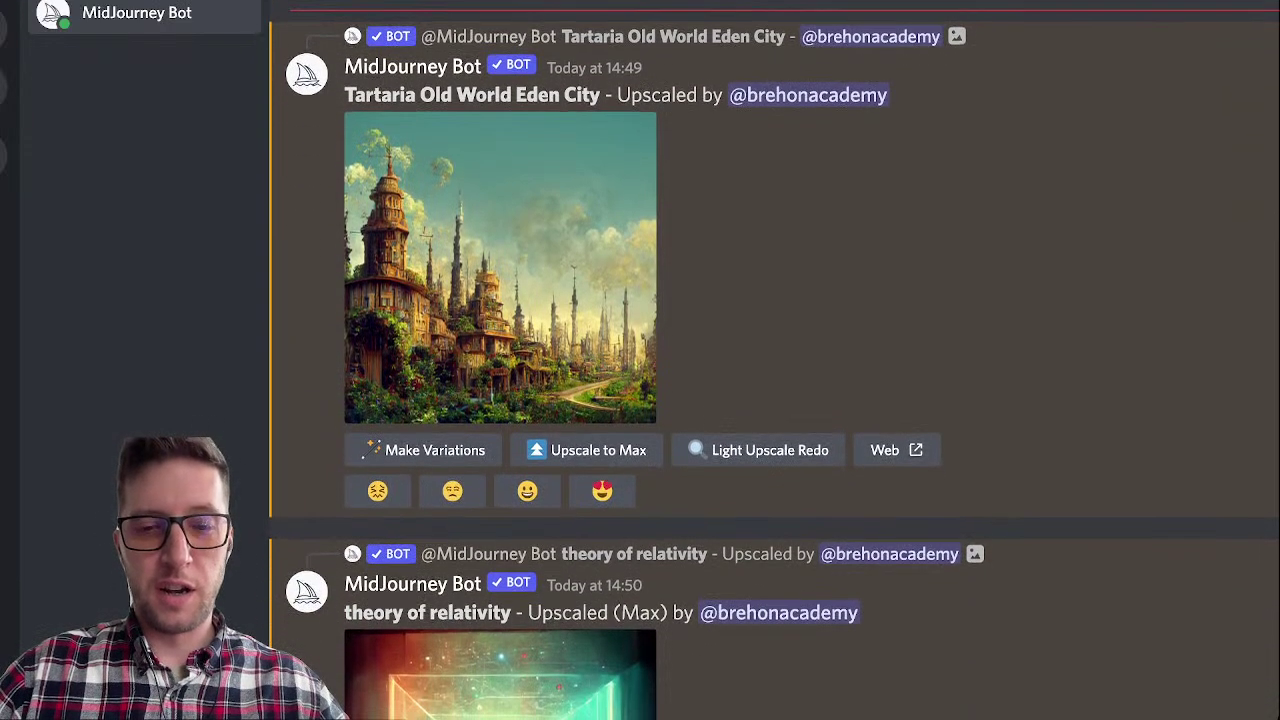
scroll(774, 360, down, 1)
scroll(774, 360, down, 2)
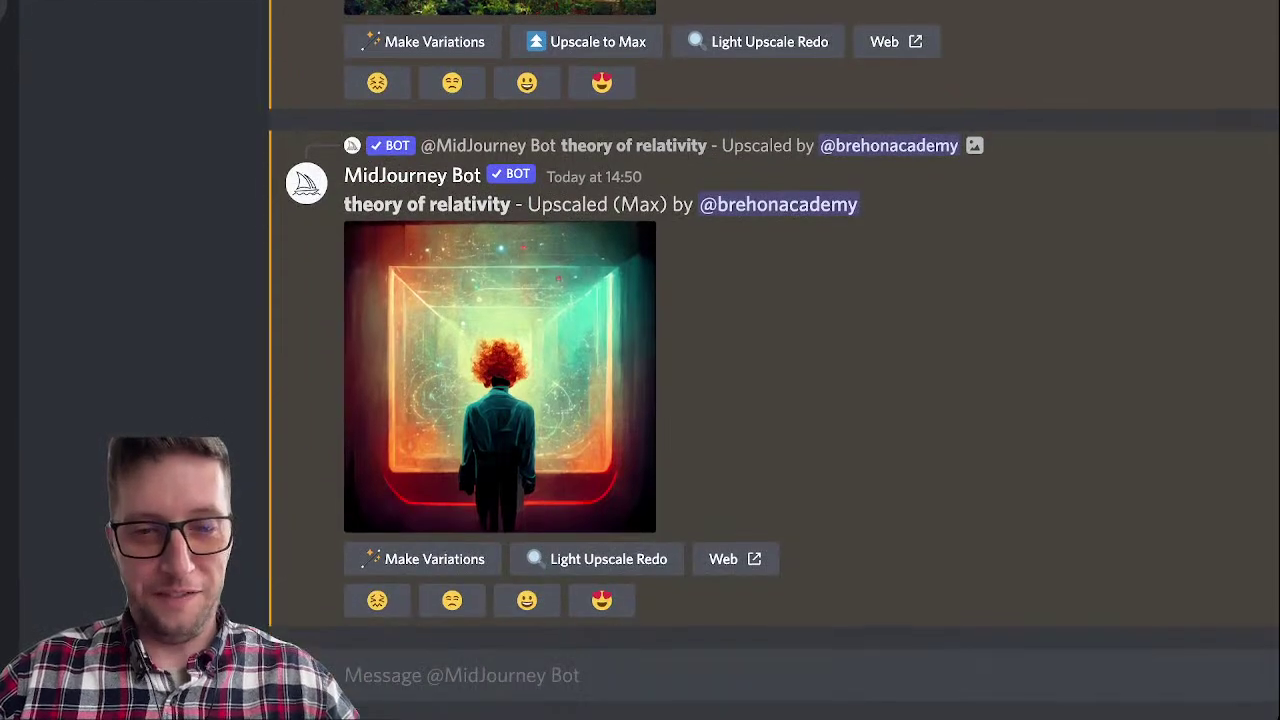
click(500, 375)
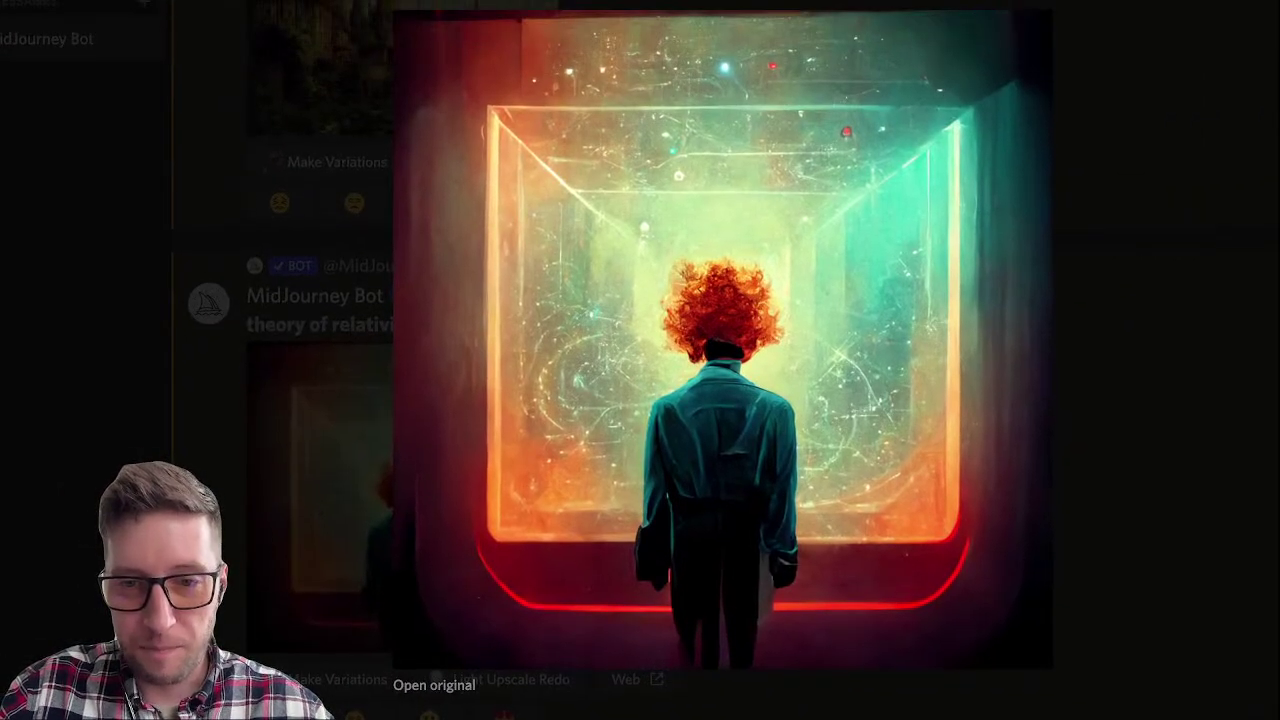
key(Escape)
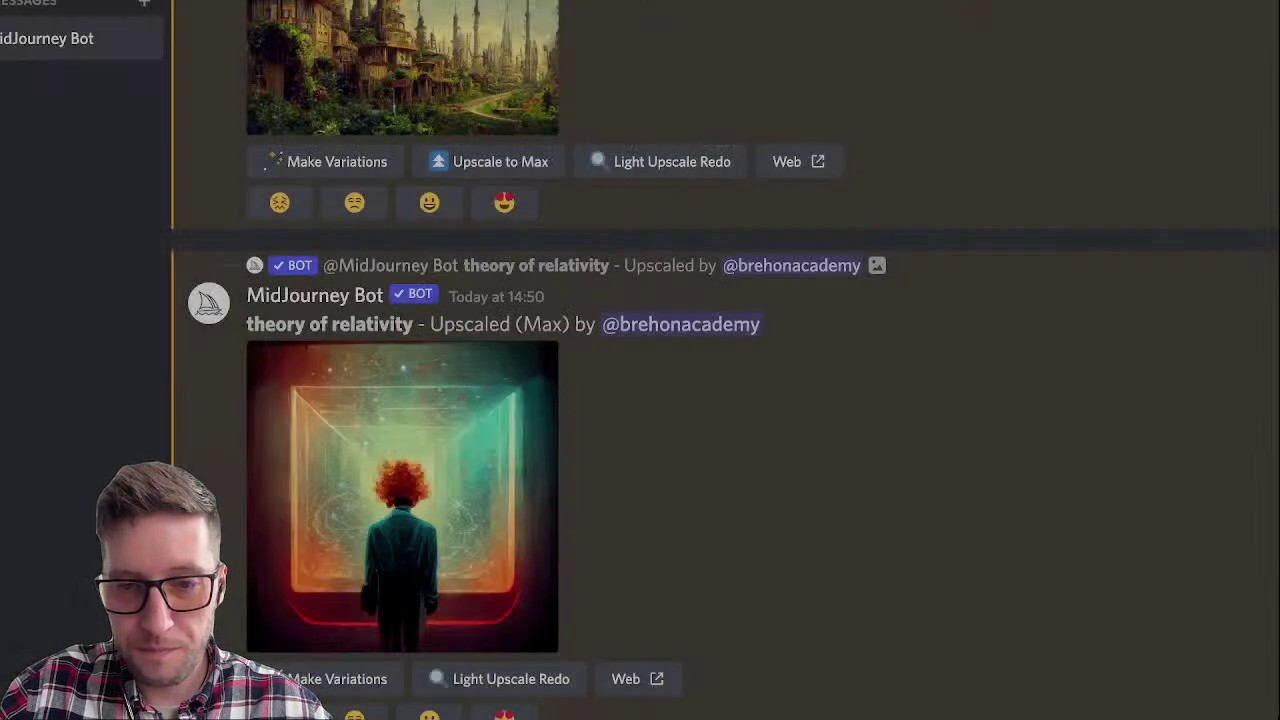
Step: View the upscaled "Tartaria Old World Eden City" image enlarged and upscale it to Max
scroll(725, 360, up, 3)
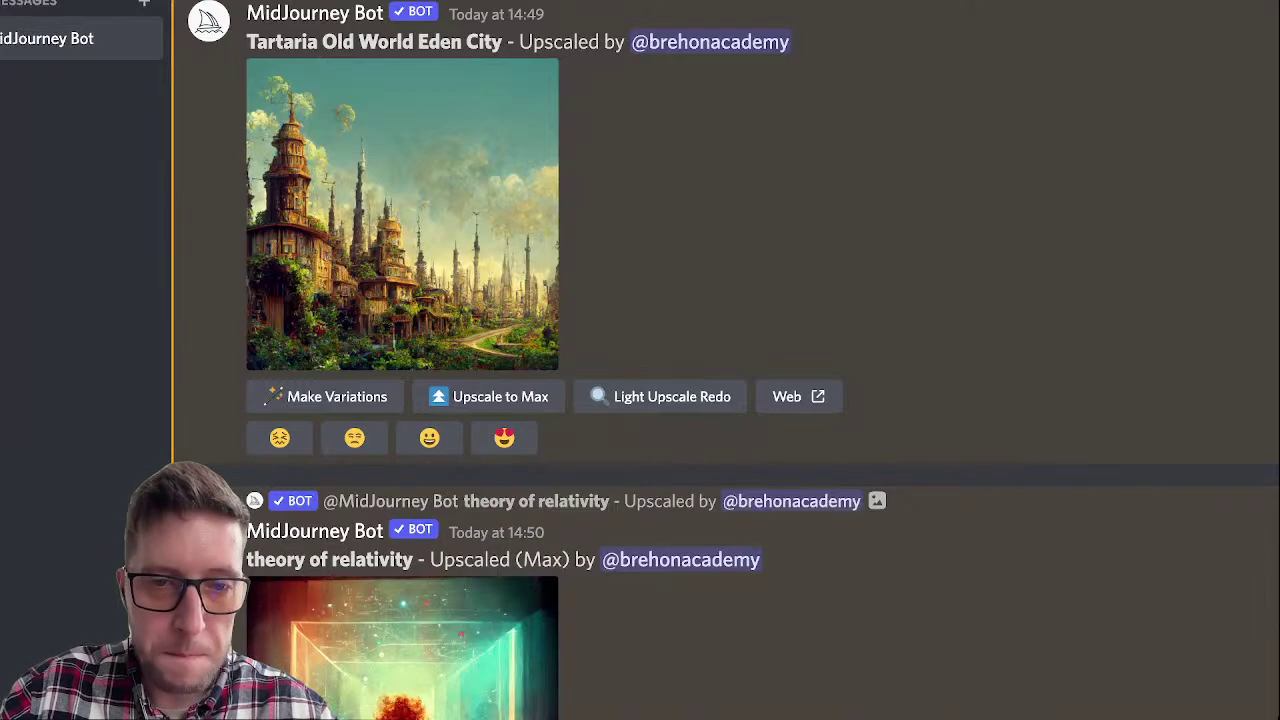
click(402, 214)
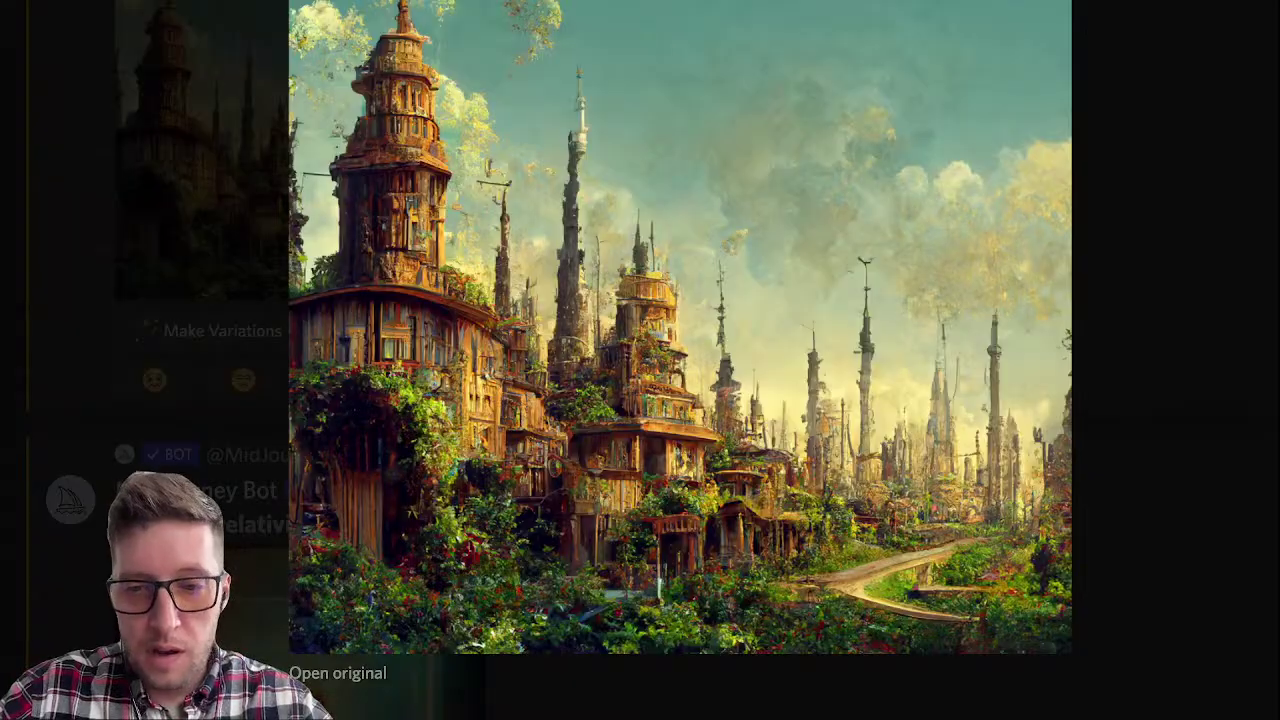
key(Escape)
click(402, 330)
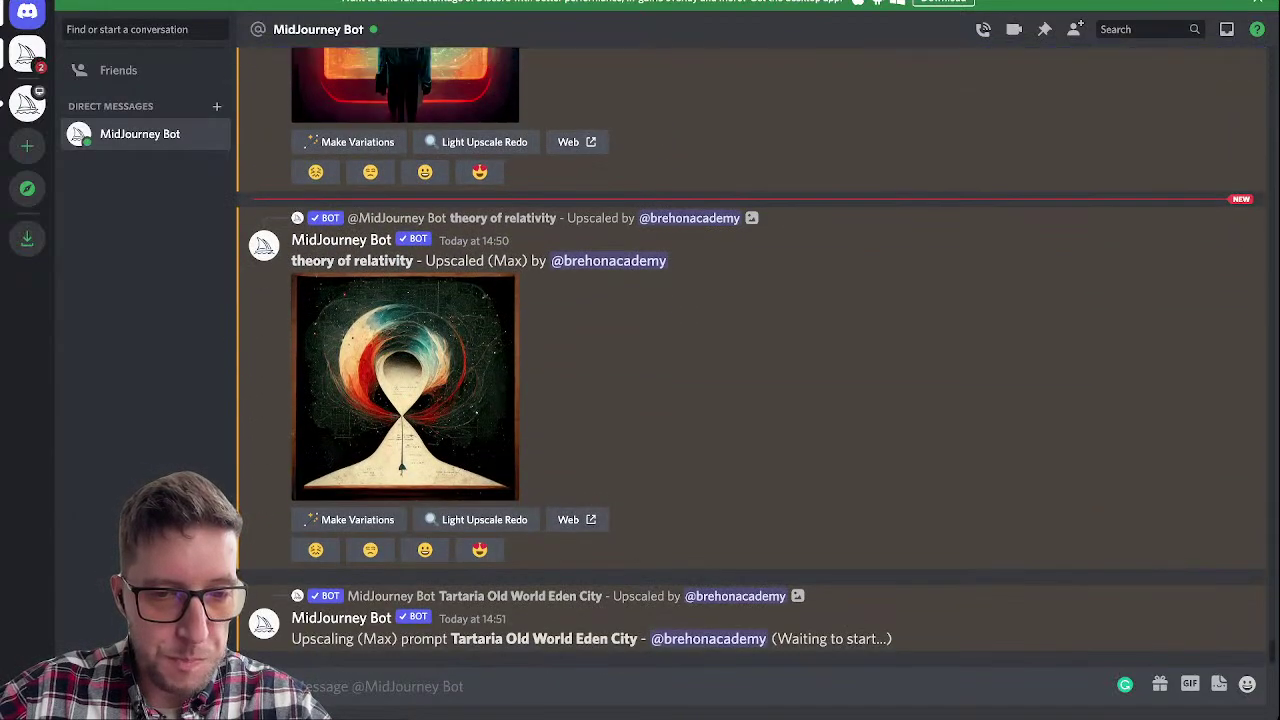
Step: Inspect the Max upscales of the hourglass and red-haired figure "theory of relativity" images at enlarged size
click(404, 387)
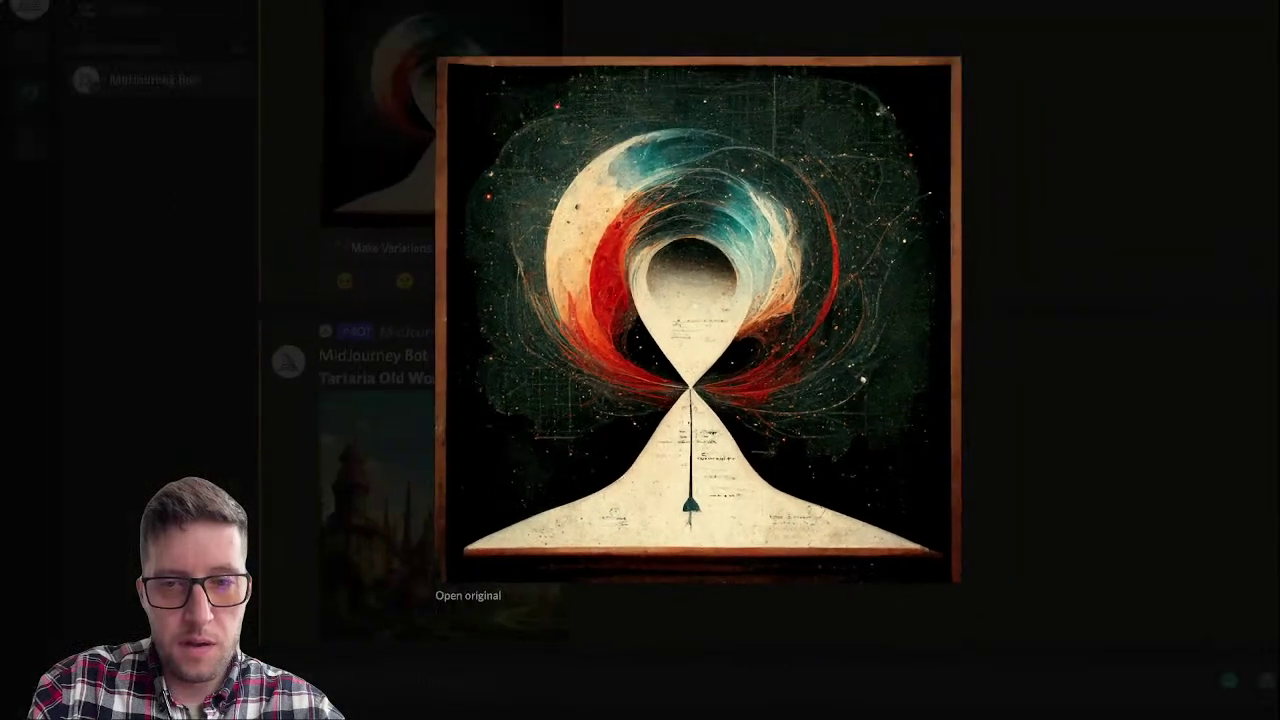
key(Escape)
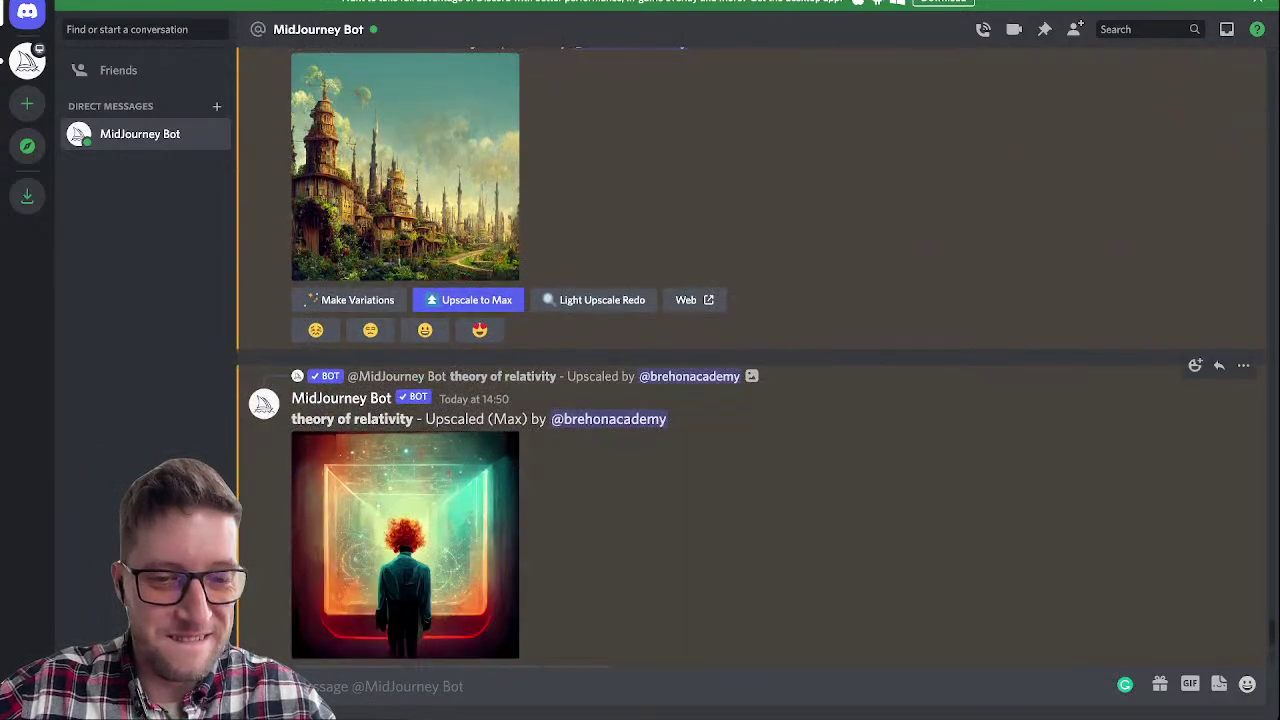
click(405, 555)
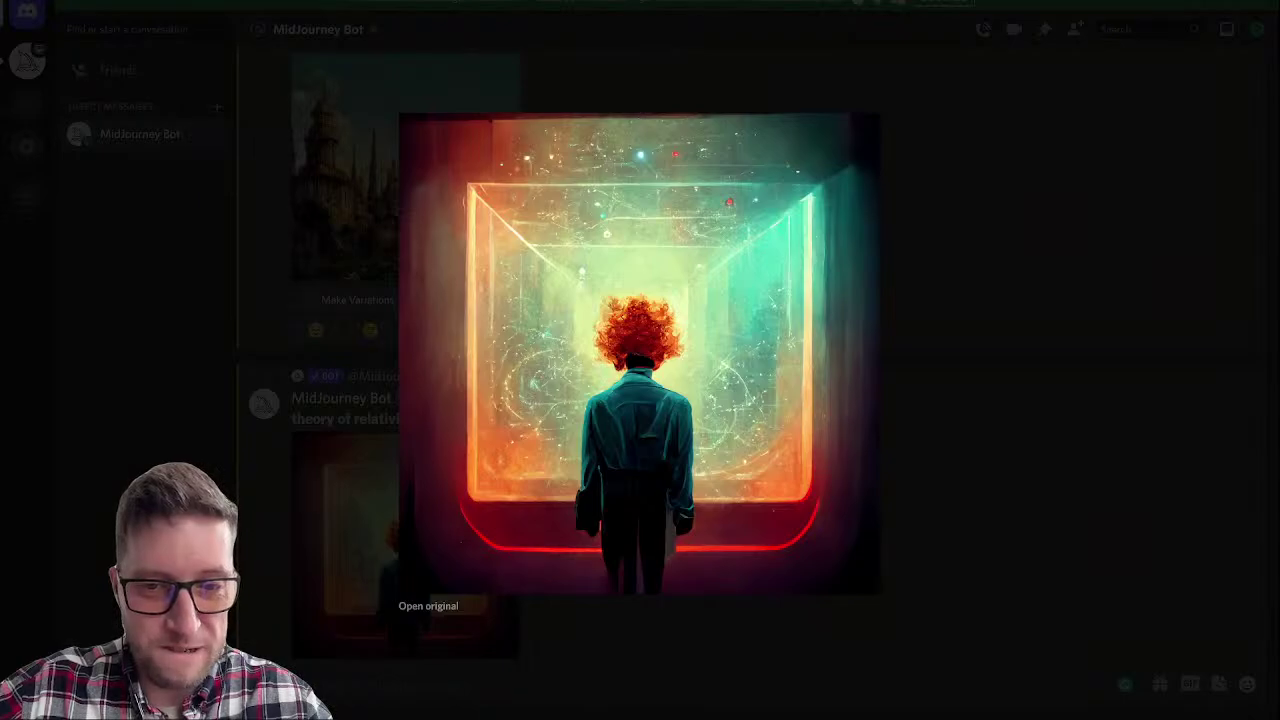
key(Escape)
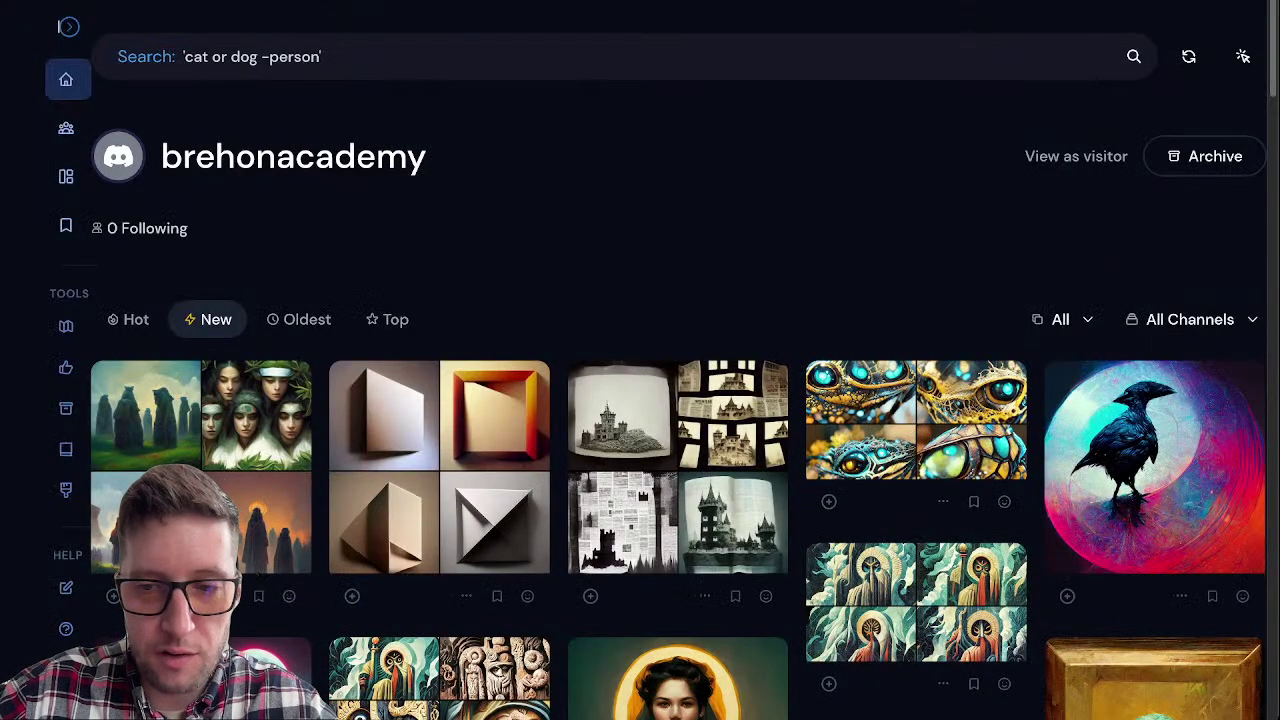
Step: Browse the newest gallery images, enlarge the single techno raven image and page through to the carved-face orthodox iconography grid
scroll(915, 420, down, 2)
scroll(679, 362, down, 5)
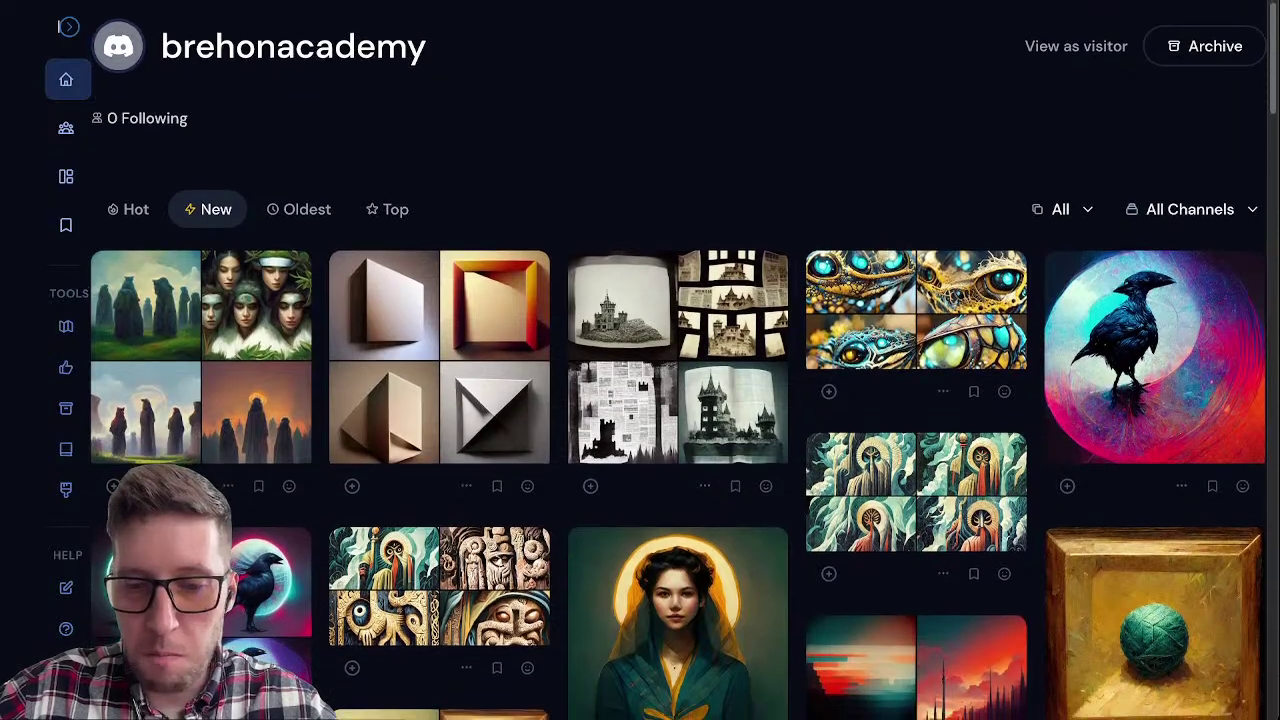
scroll(200, 410, down, 1)
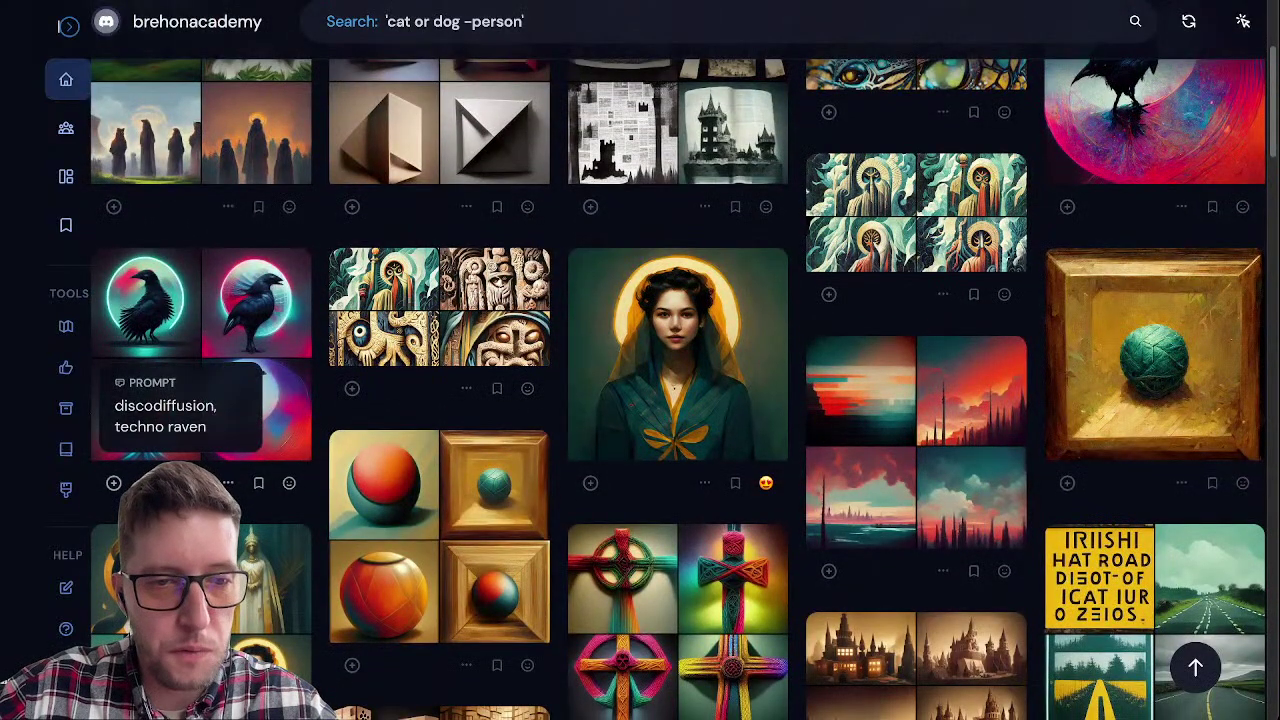
scroll(200, 410, up, 4)
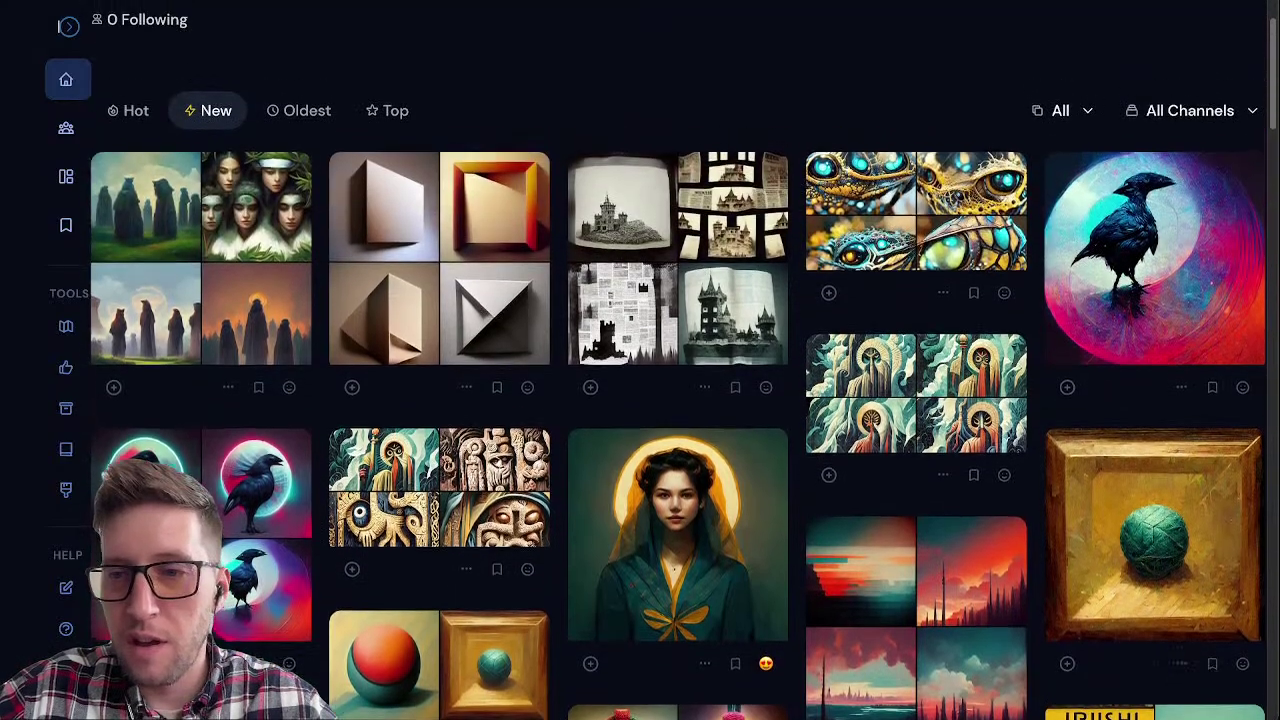
click(1150, 260)
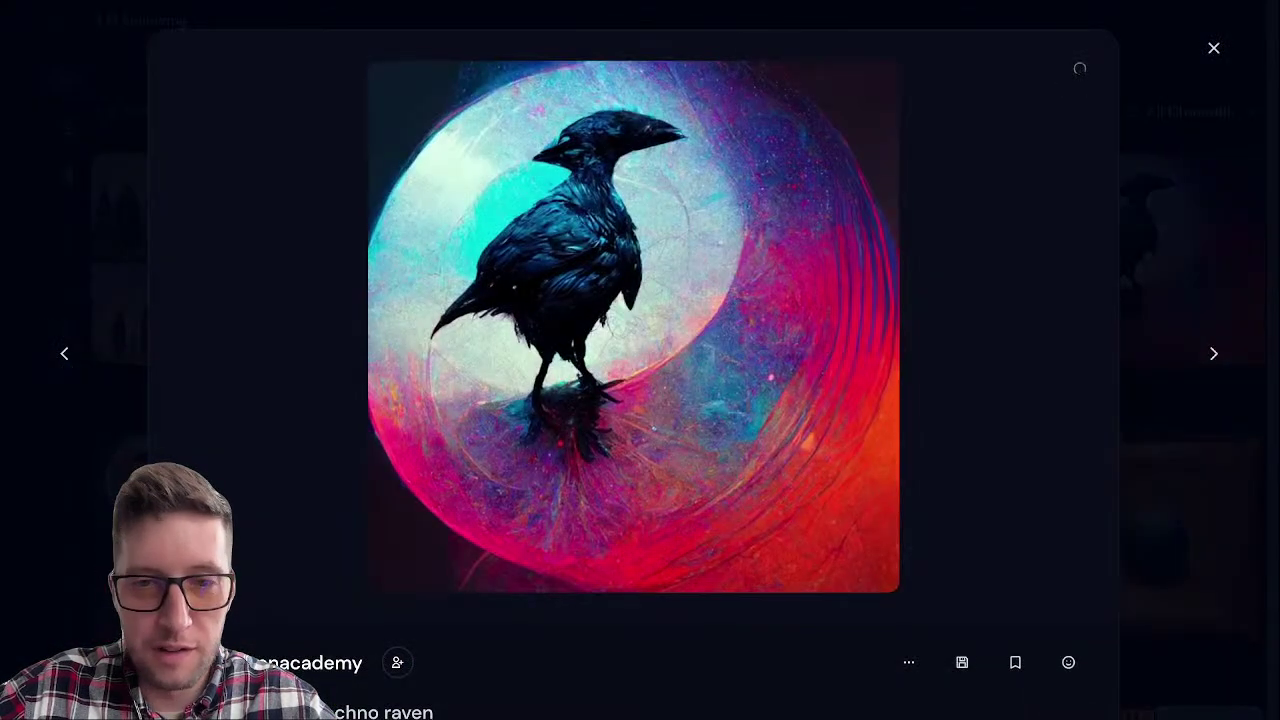
key(Right)
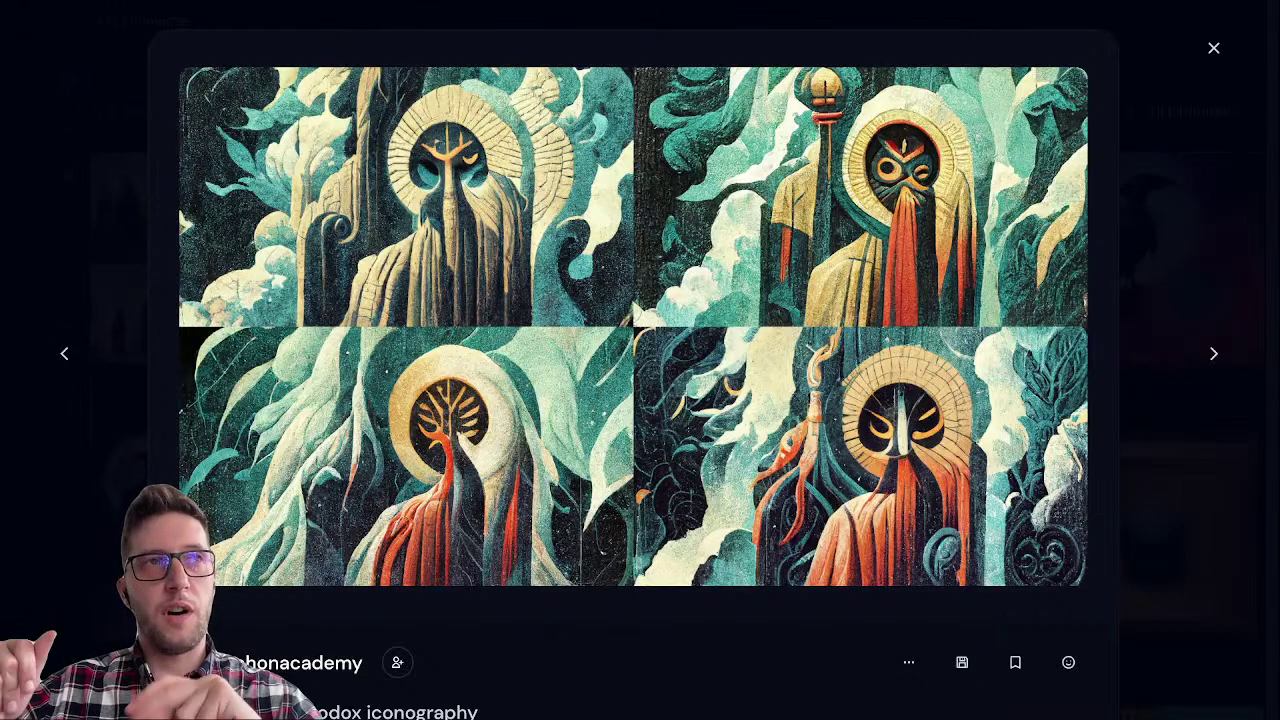
key(Right)
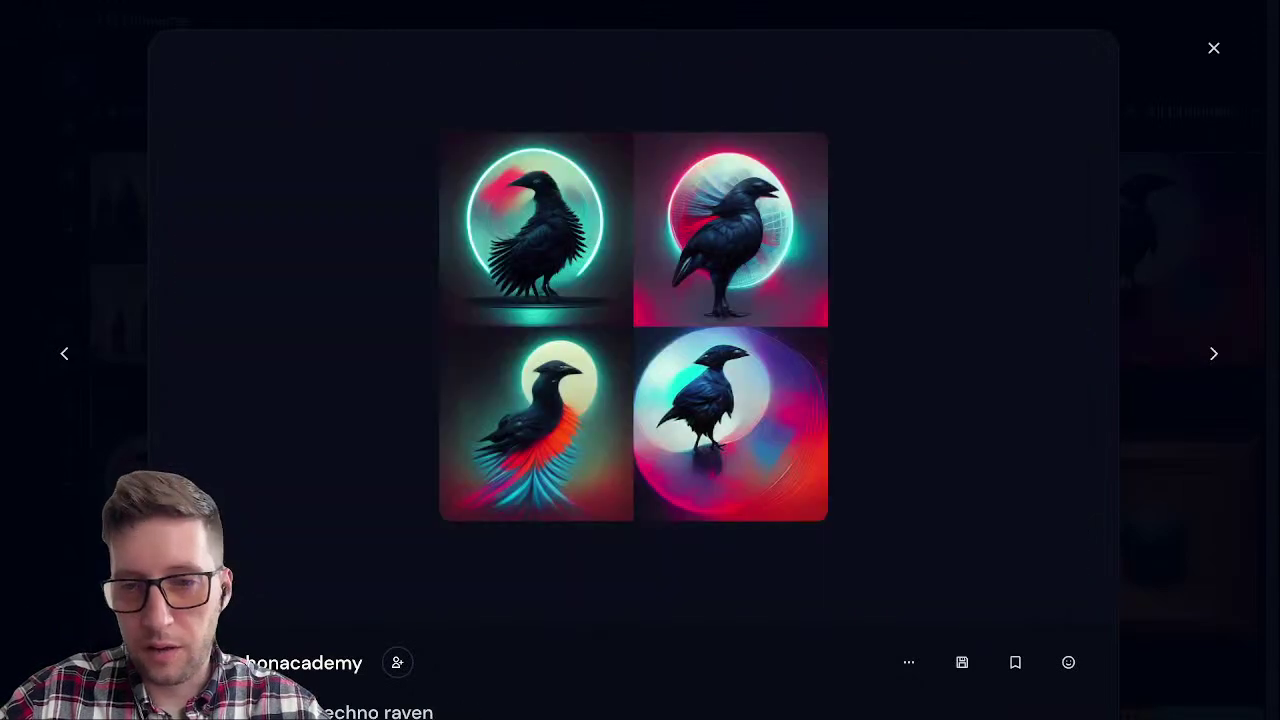
key(Right)
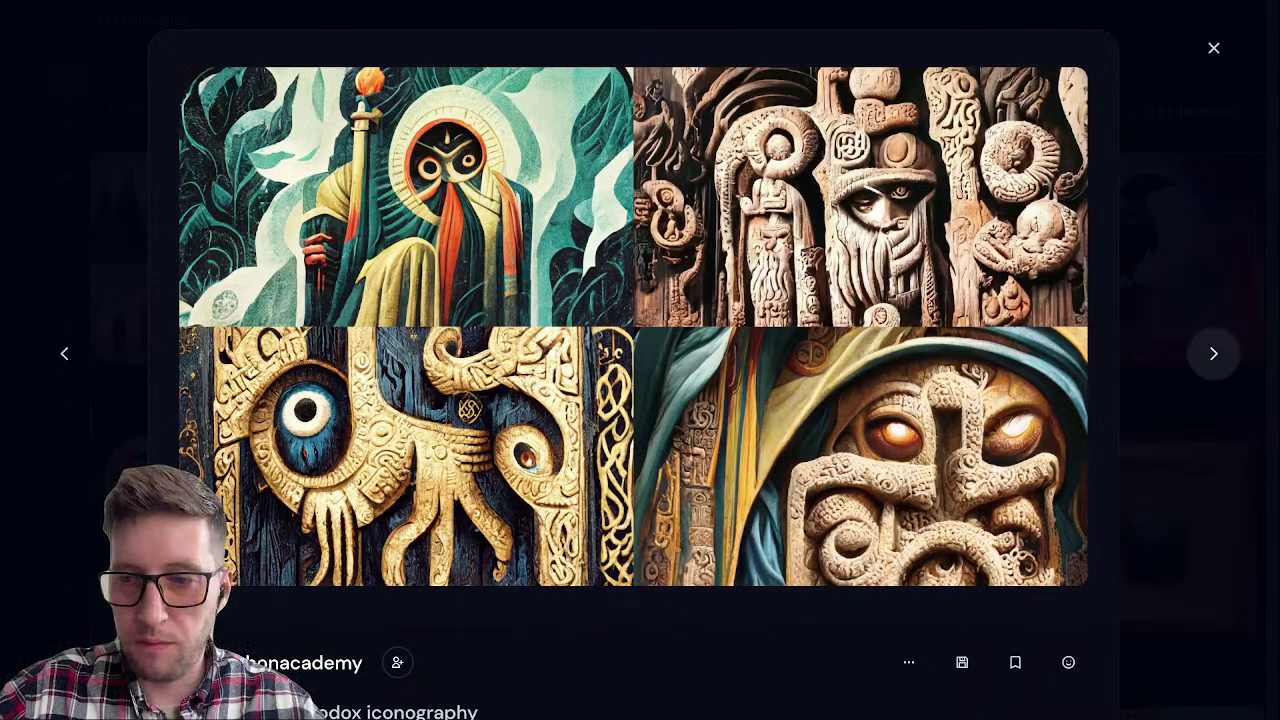
Step: View the enlarged goddess portrait, the red-and-teal landscape grid and the square ball grid, including the square ball image details
click(1213, 353)
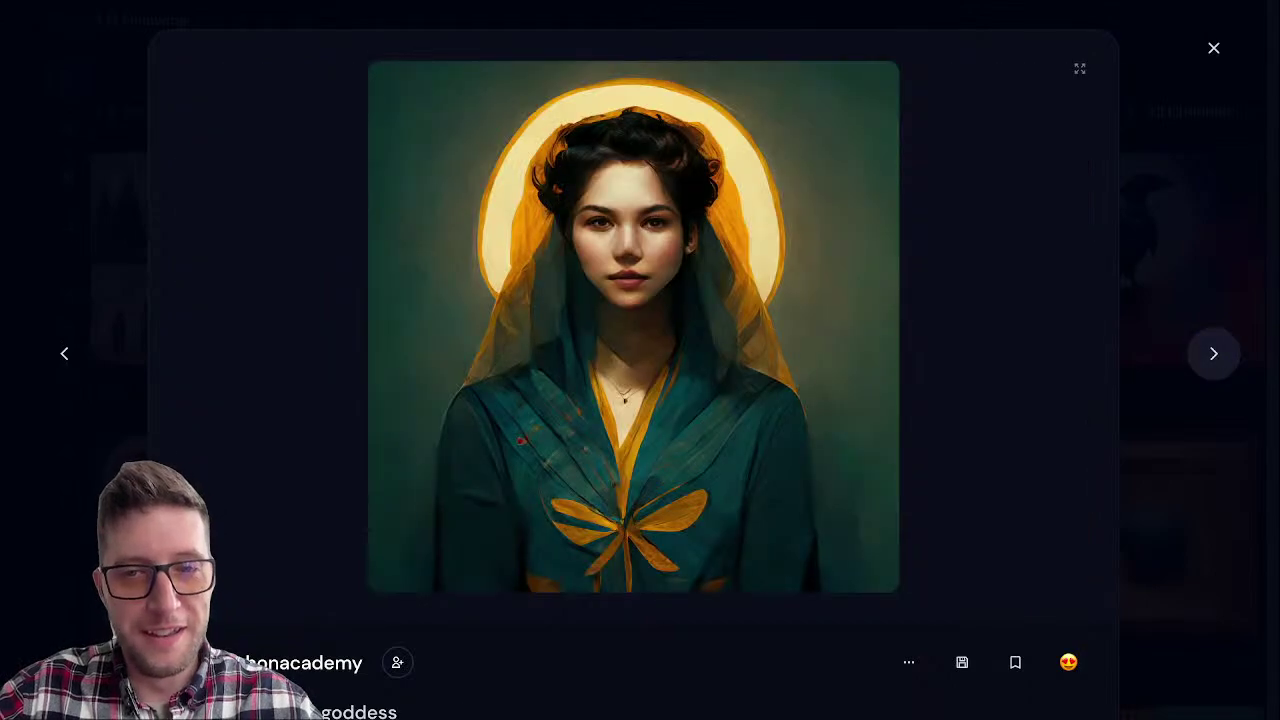
click(1213, 353)
click(1213, 353)
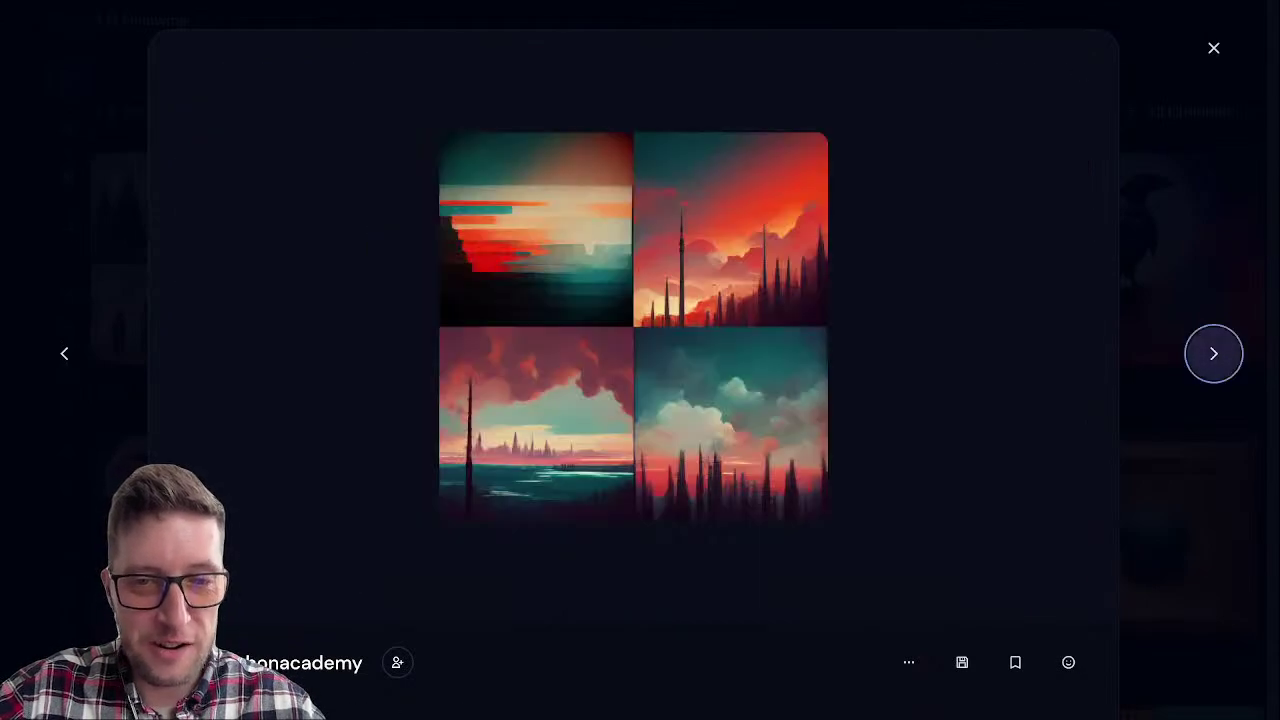
click(1213, 353)
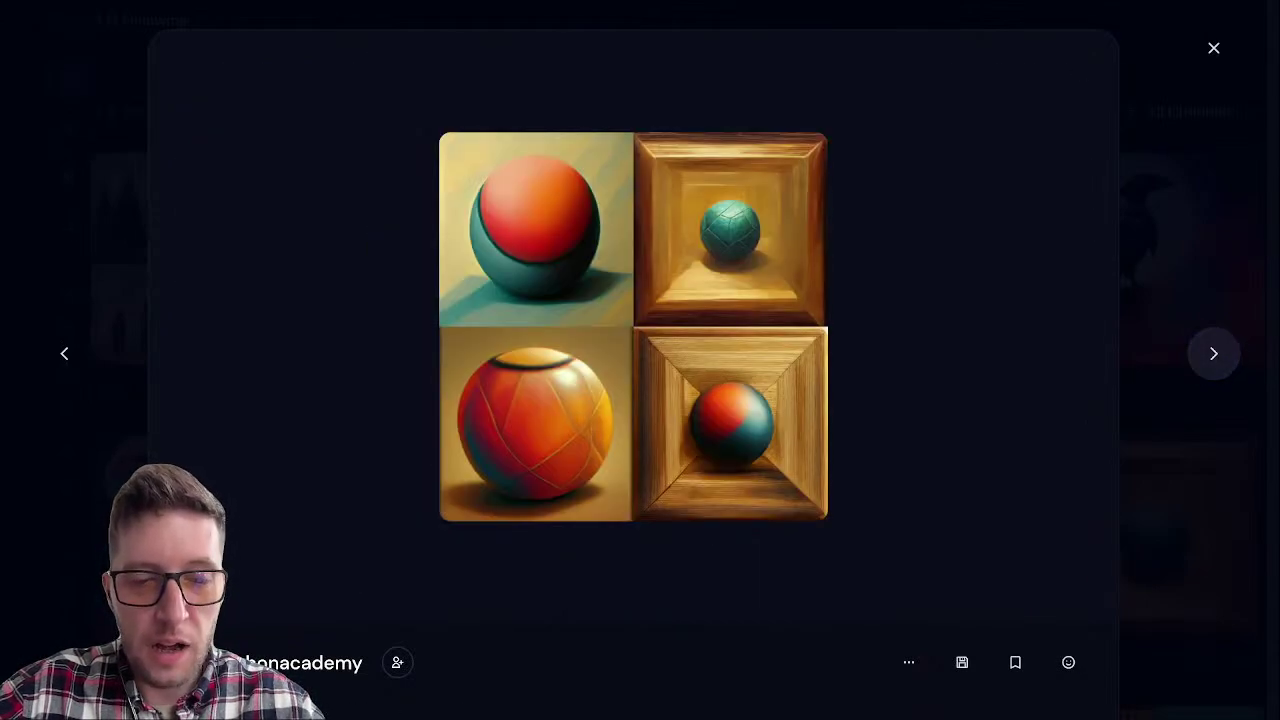
scroll(633, 340, down, 2)
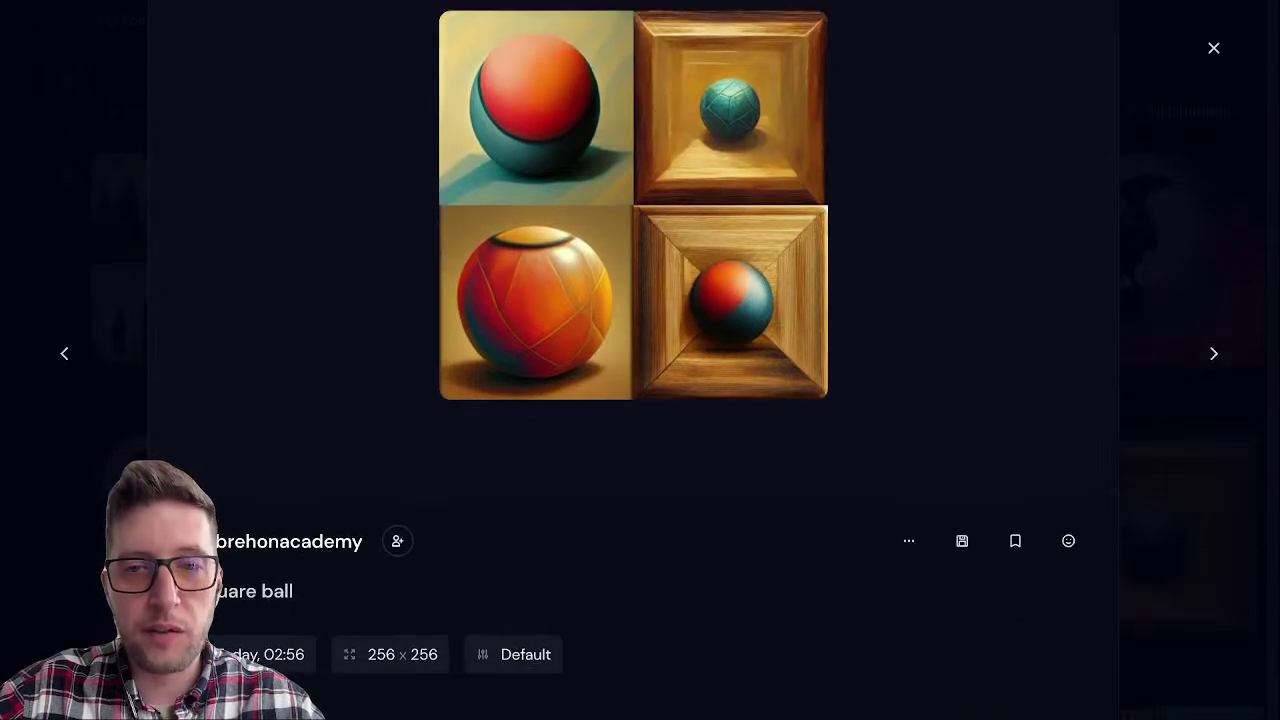
scroll(633, 340, up, 1)
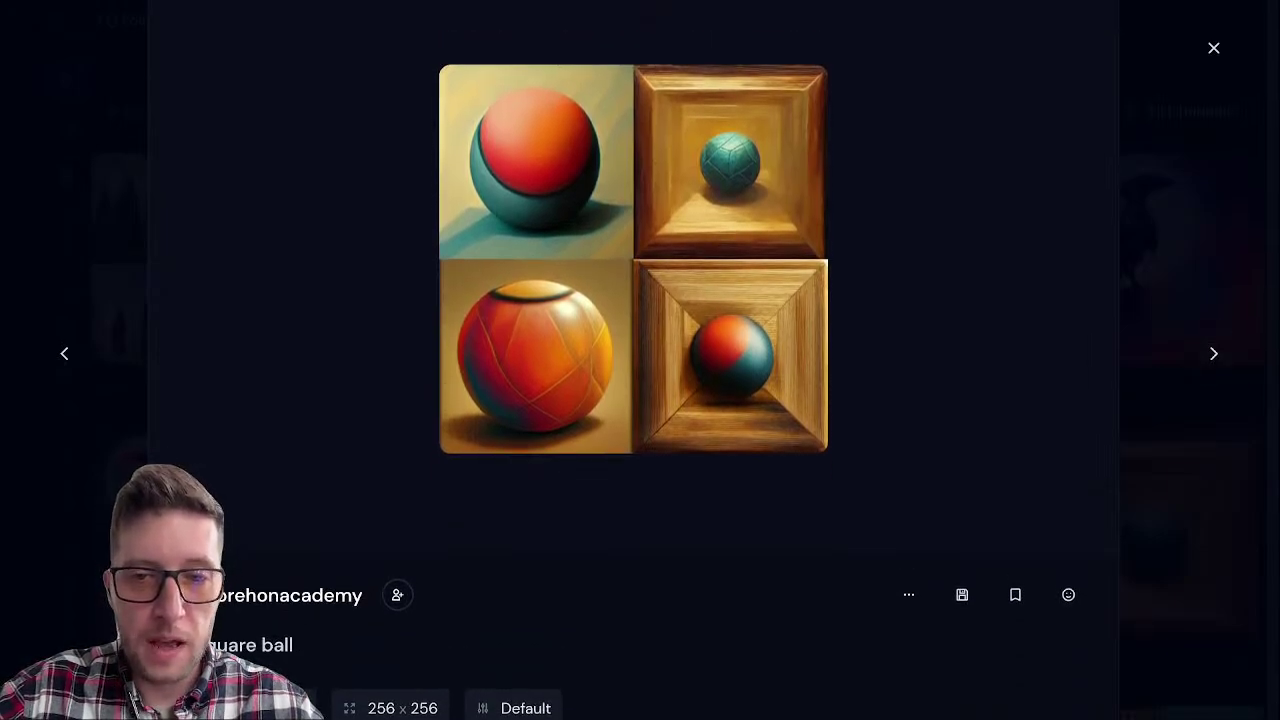
Step: Page through the goddess grid and the road sign with hundreds of directions to the Laika Studio cardboard castles
click(1213, 353)
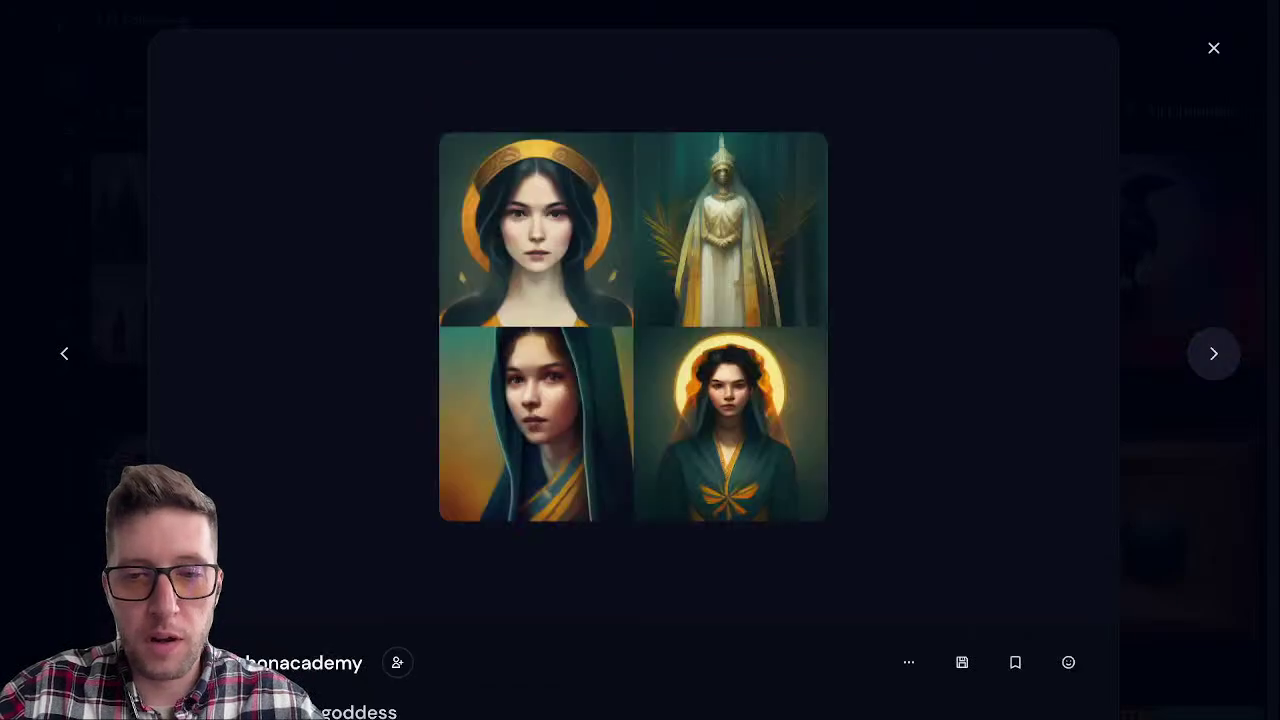
click(1213, 353)
click(1213, 353)
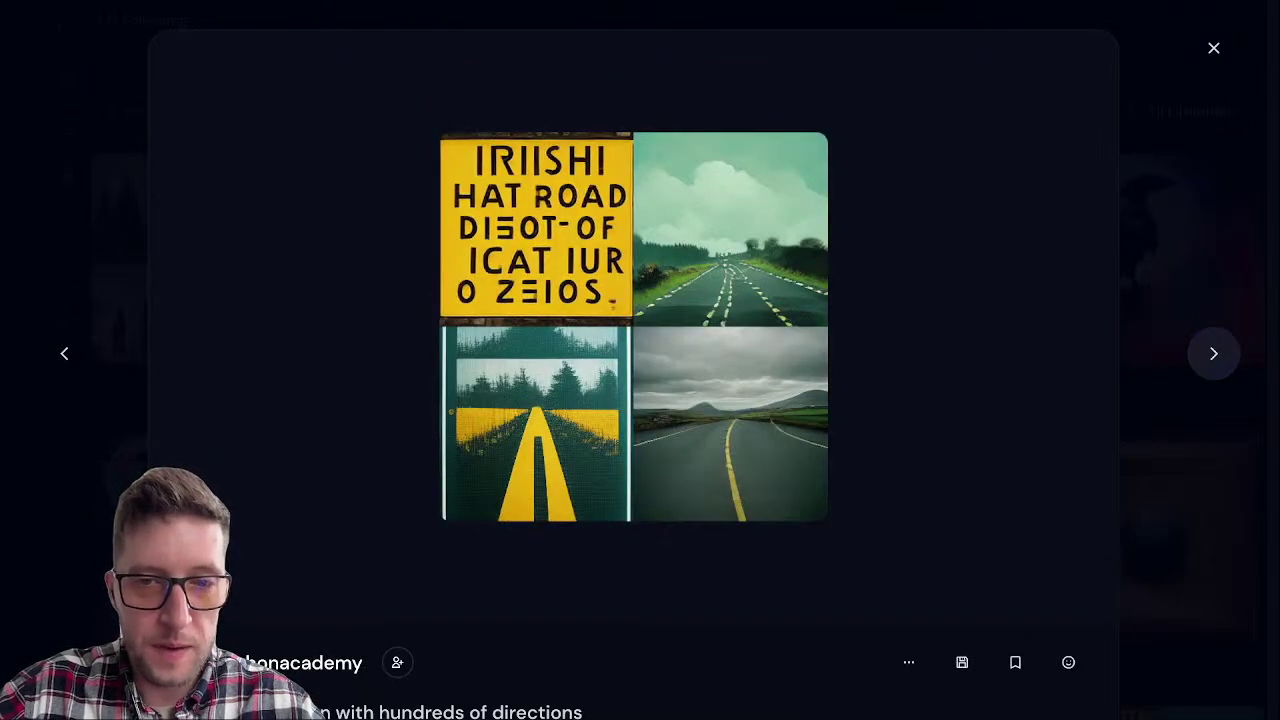
click(1213, 353)
click(1213, 353)
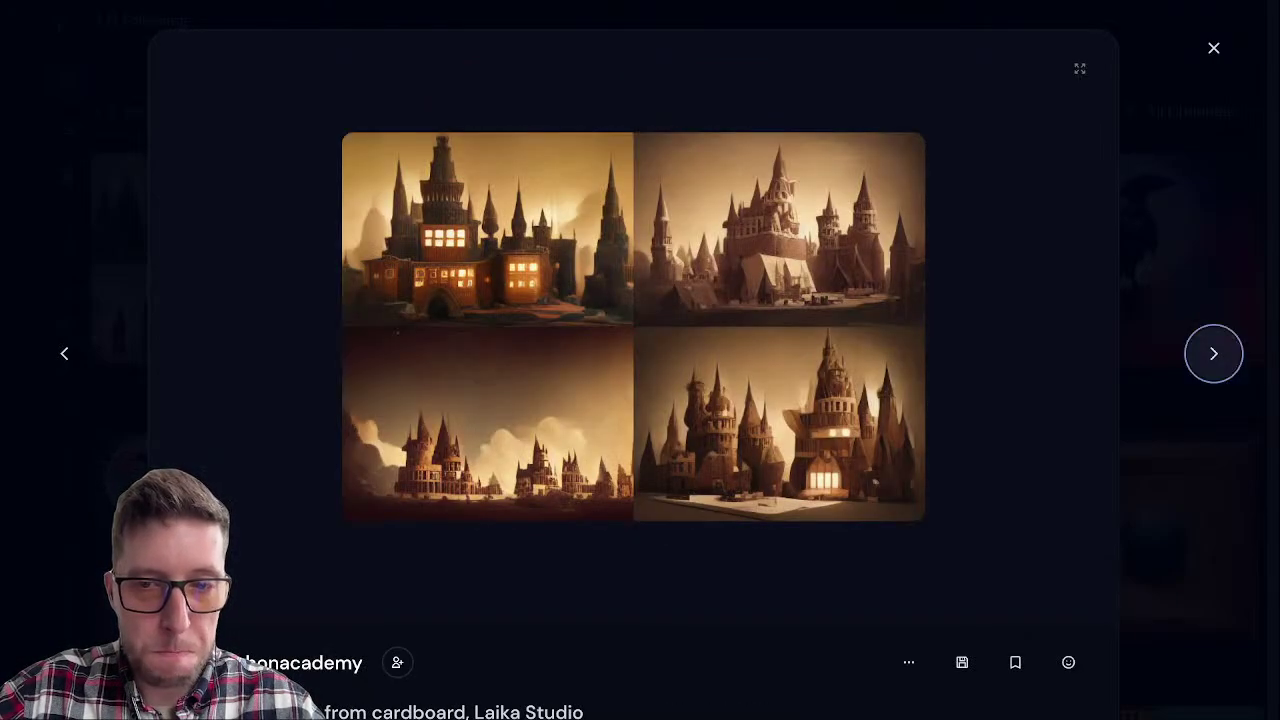
Step: Page through the enlarged photo realistic woman images and on to the renaissance painting version
click(1213, 353)
click(1213, 353)
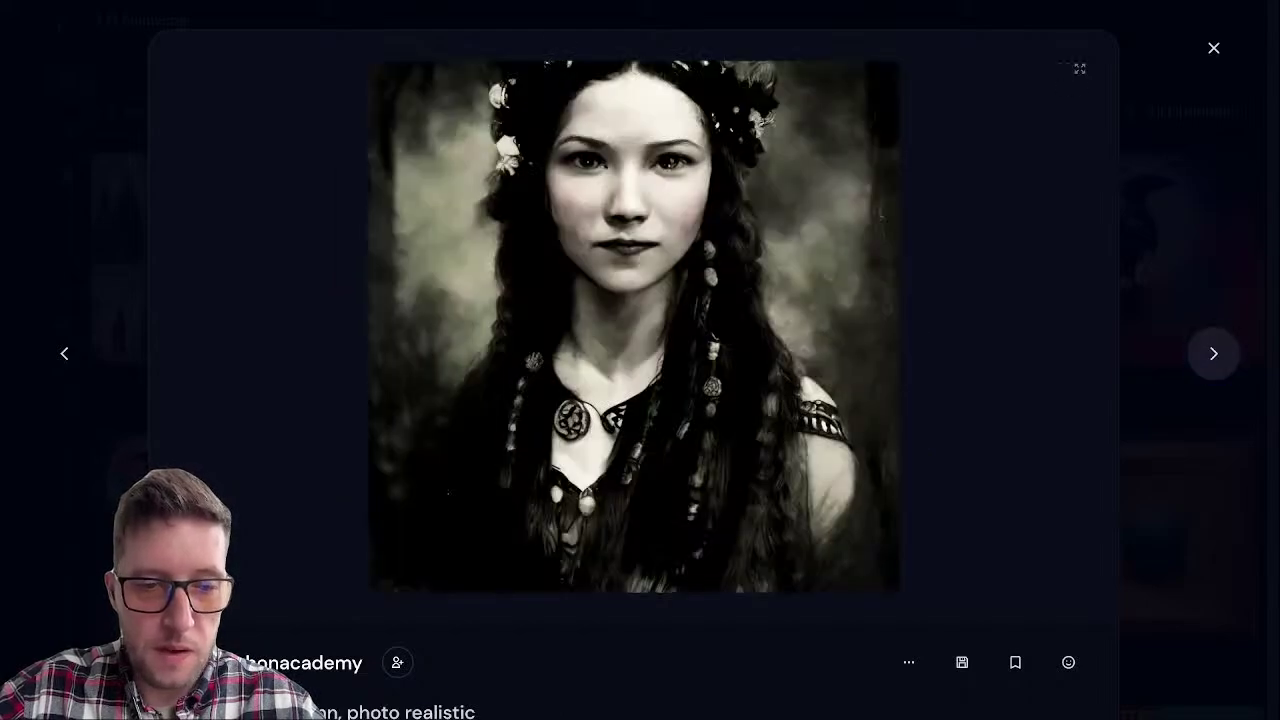
click(1213, 353)
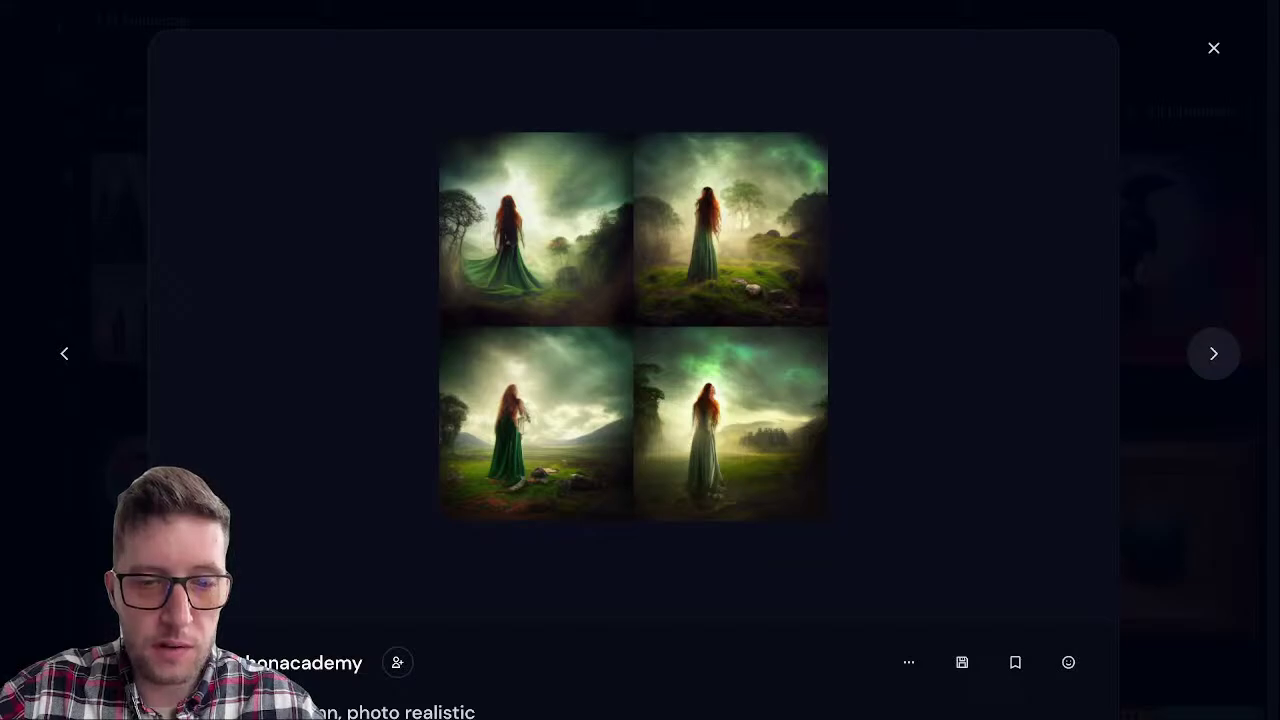
click(1213, 353)
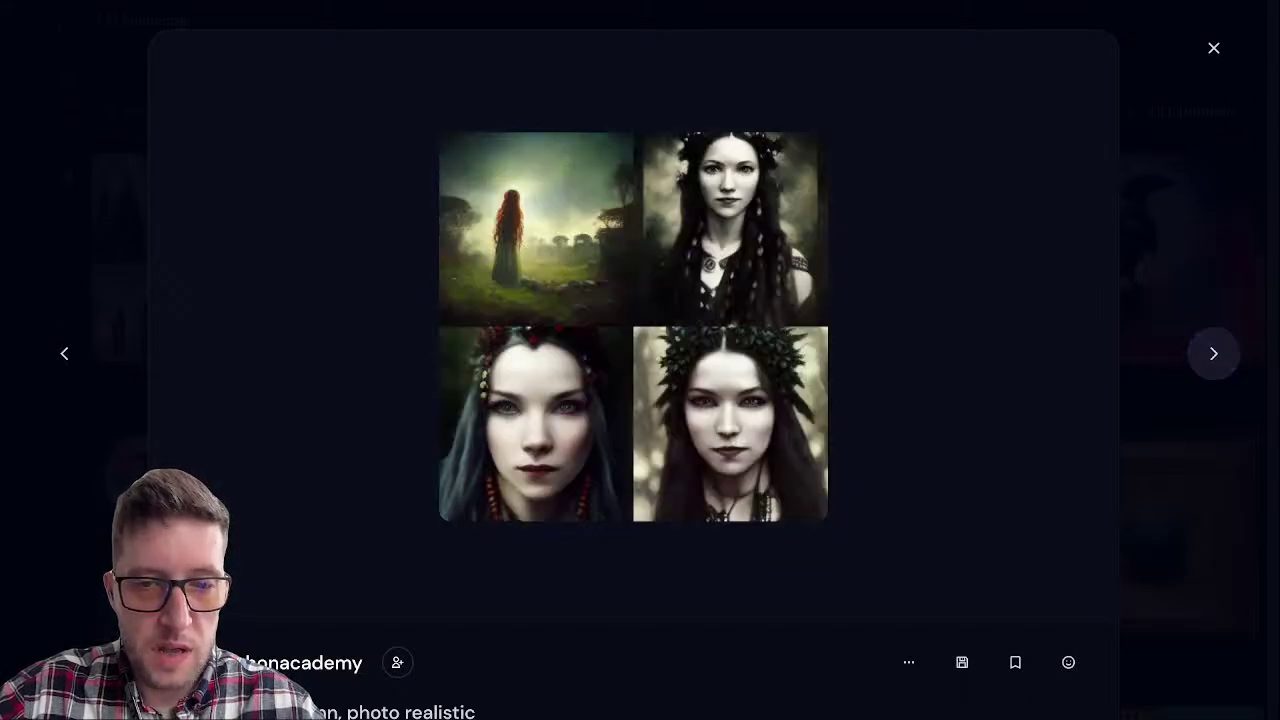
click(1213, 353)
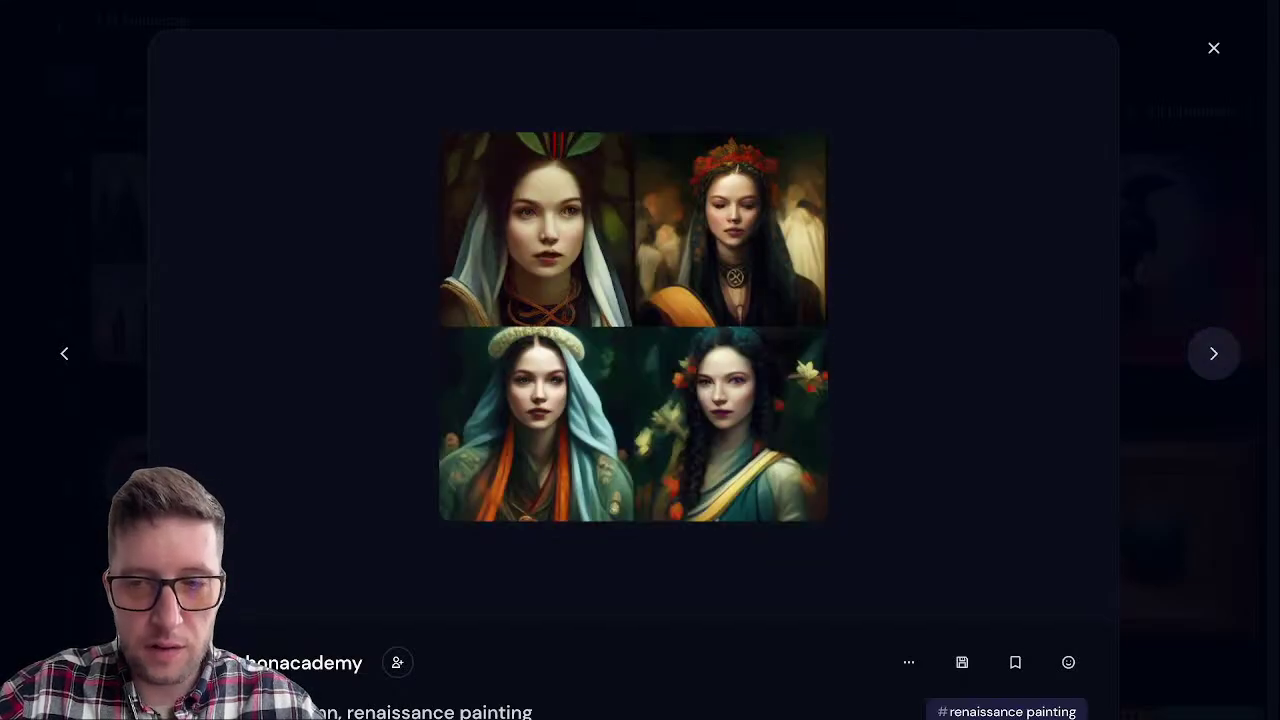
Step: View the realistic forest grove image, the golden ratio grid and the renaissance style grove images enlarged
click(1213, 353)
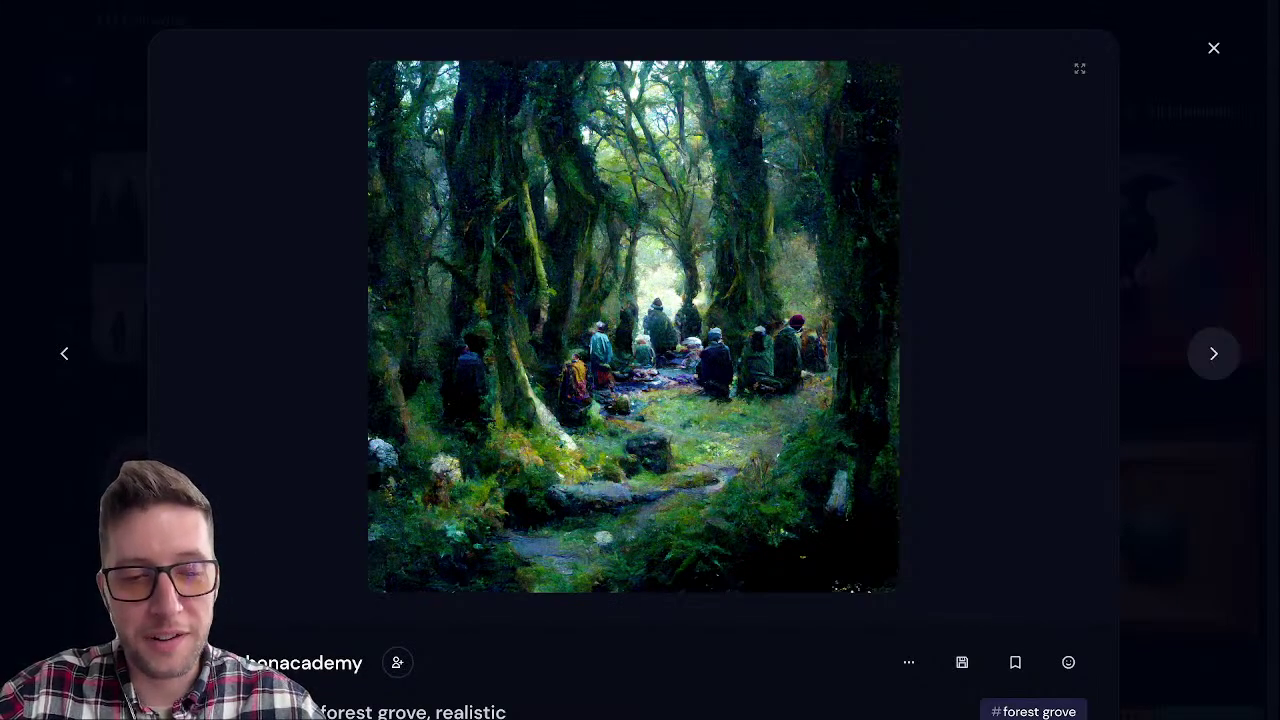
key(Right)
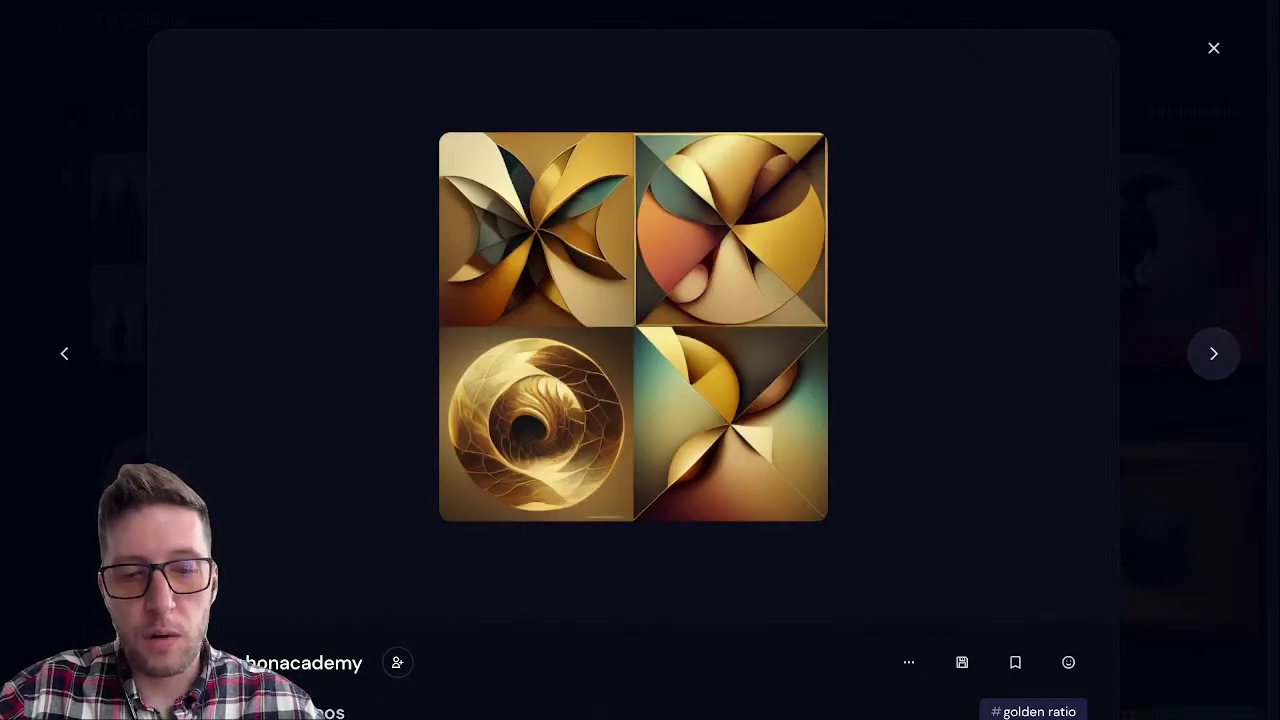
key(Right)
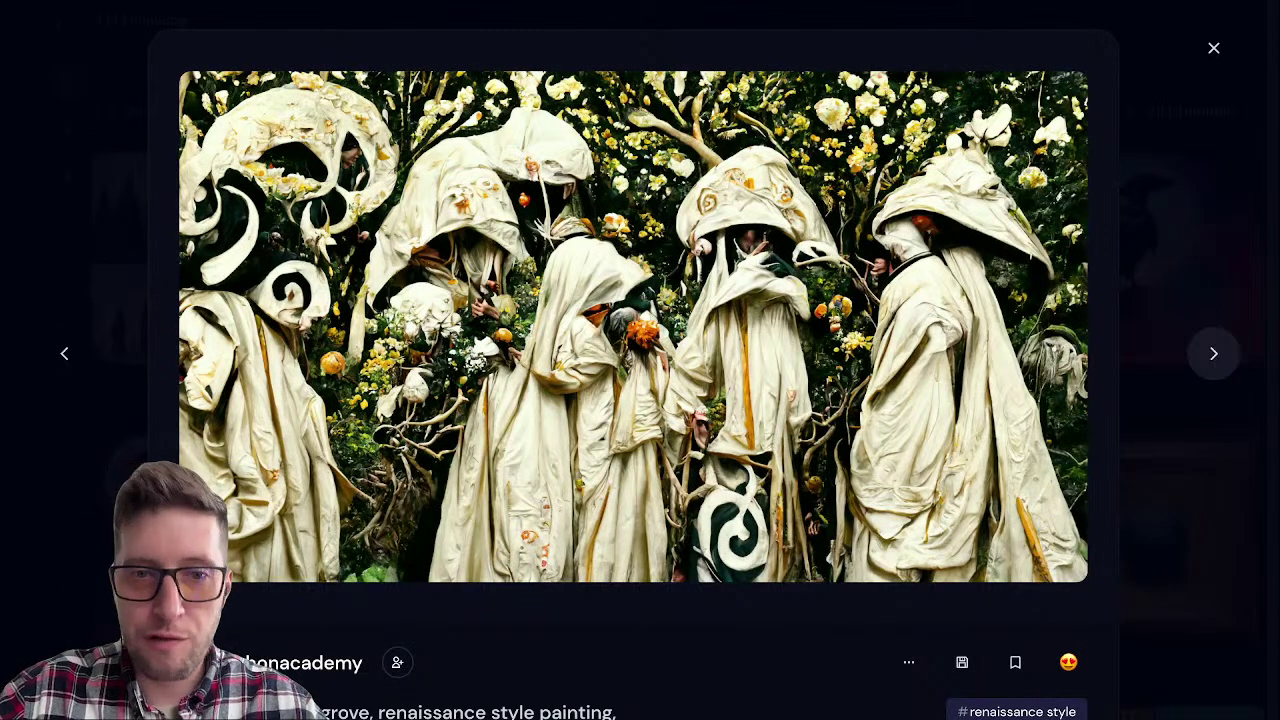
key(Right)
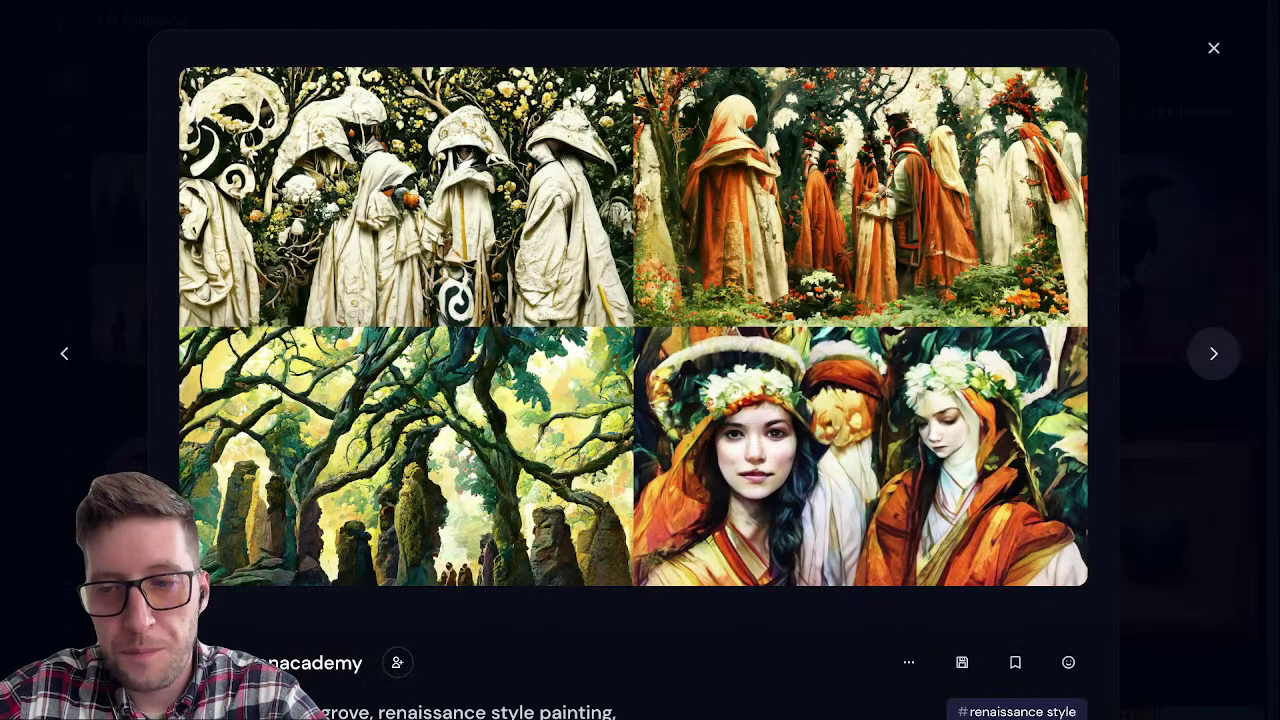
Step: Page through the realistic forest grove variation grids in the gallery's enlarged view
click(1213, 353)
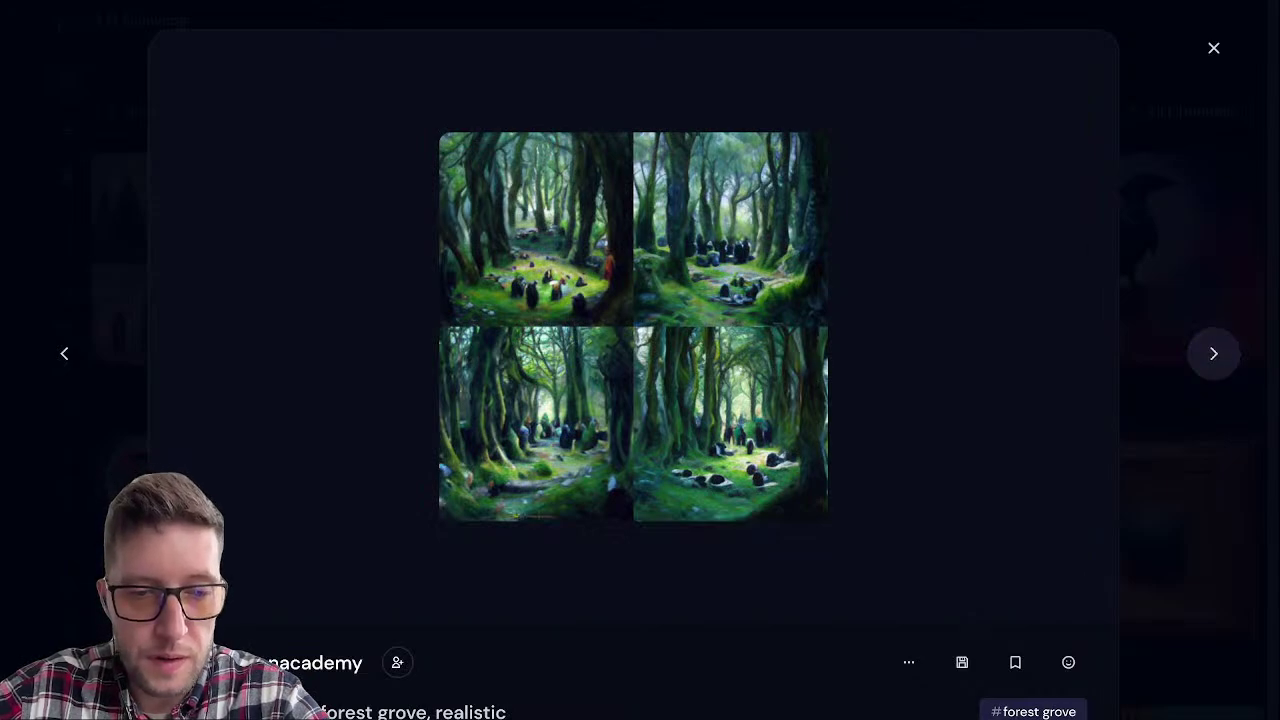
click(1213, 353)
click(1213, 353)
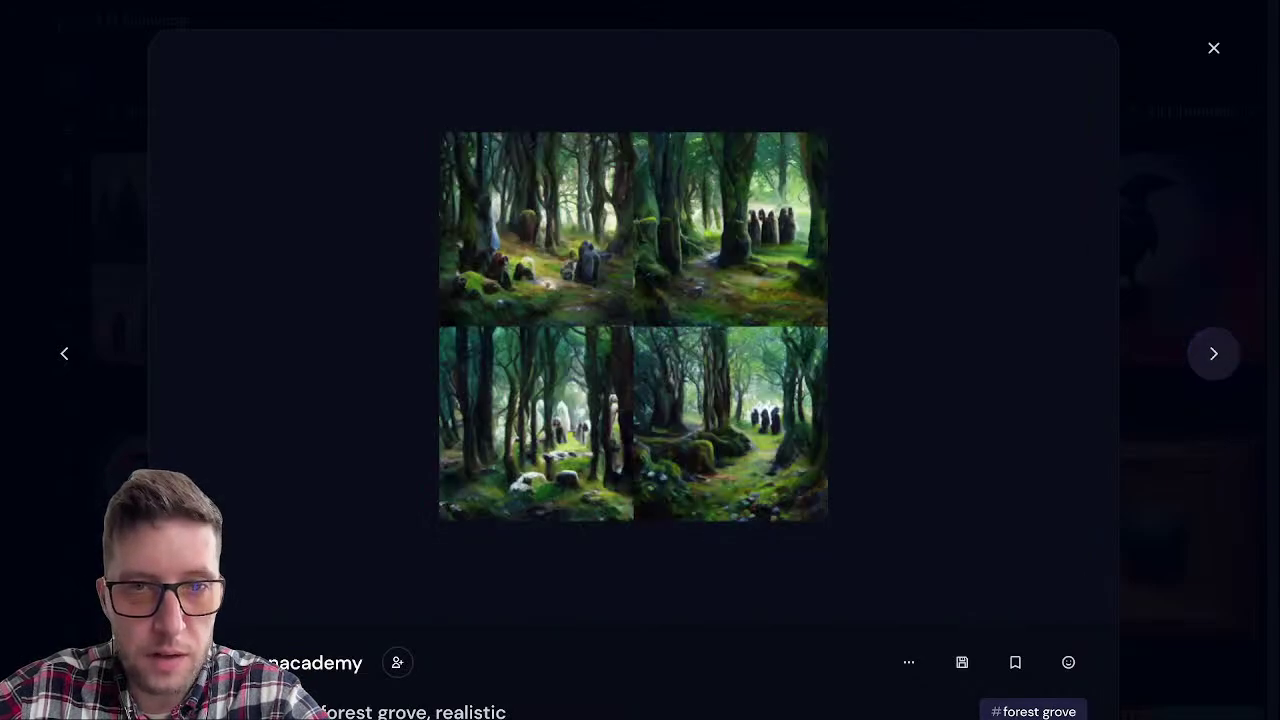
click(1213, 353)
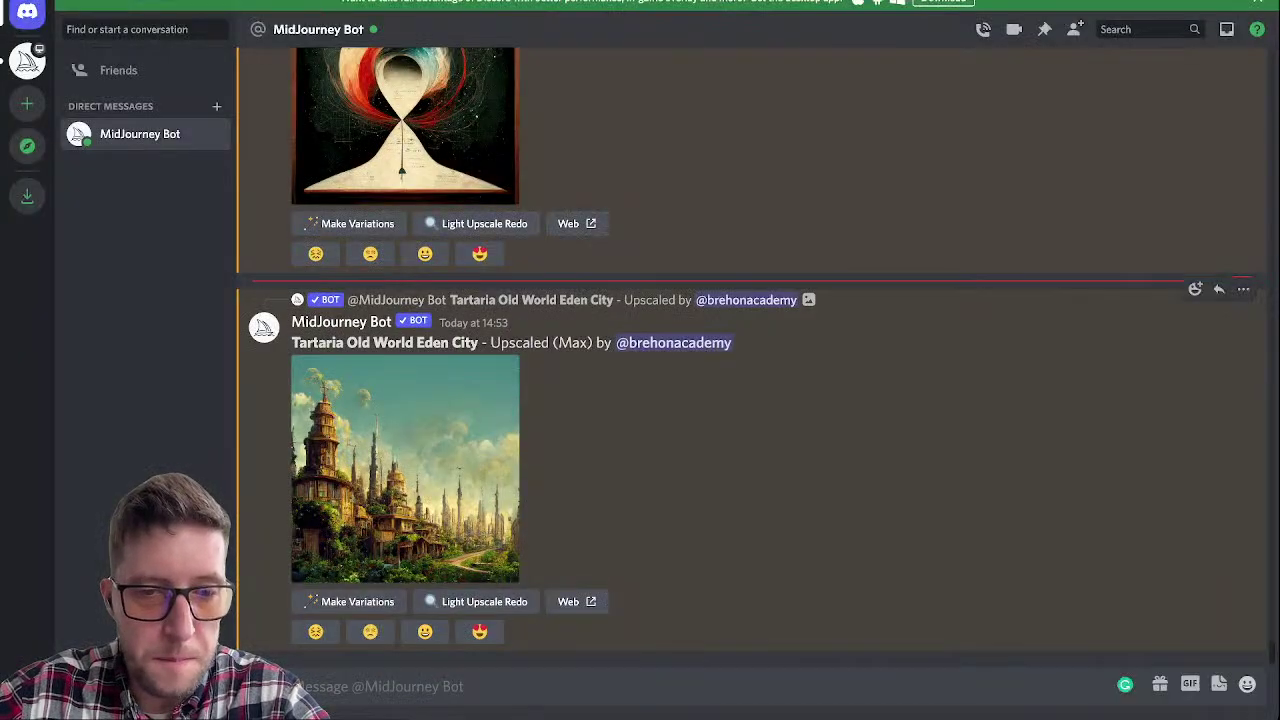
Step: Switch to the MidJourney Bot chat in Discord and inspect the Max upscale of "Tartaria Old World Eden City" at enlarged size
click(405, 468)
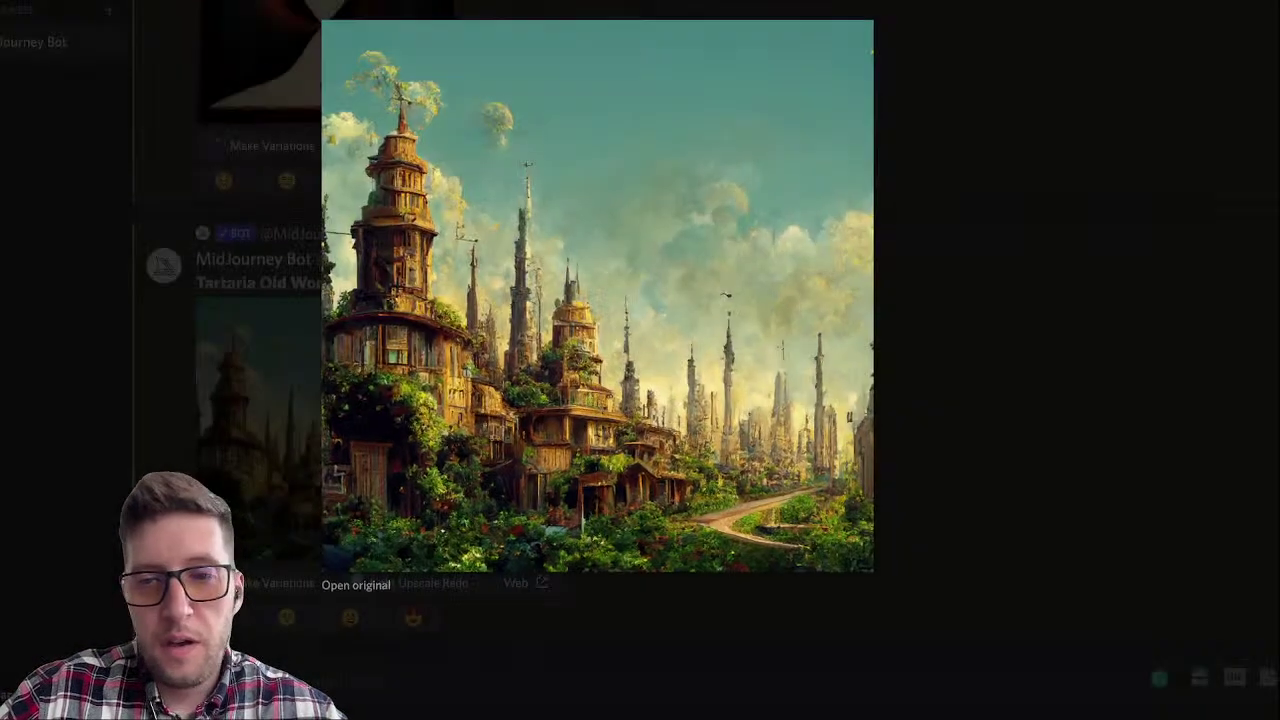
key(Escape)
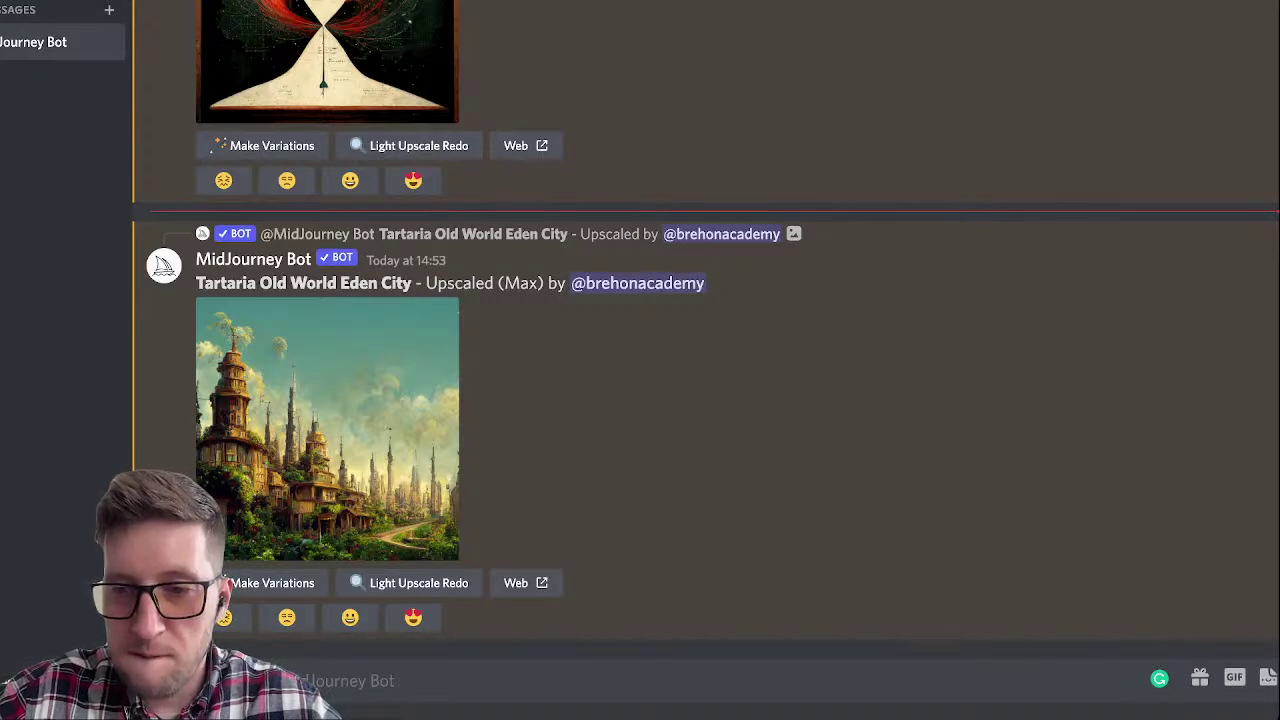